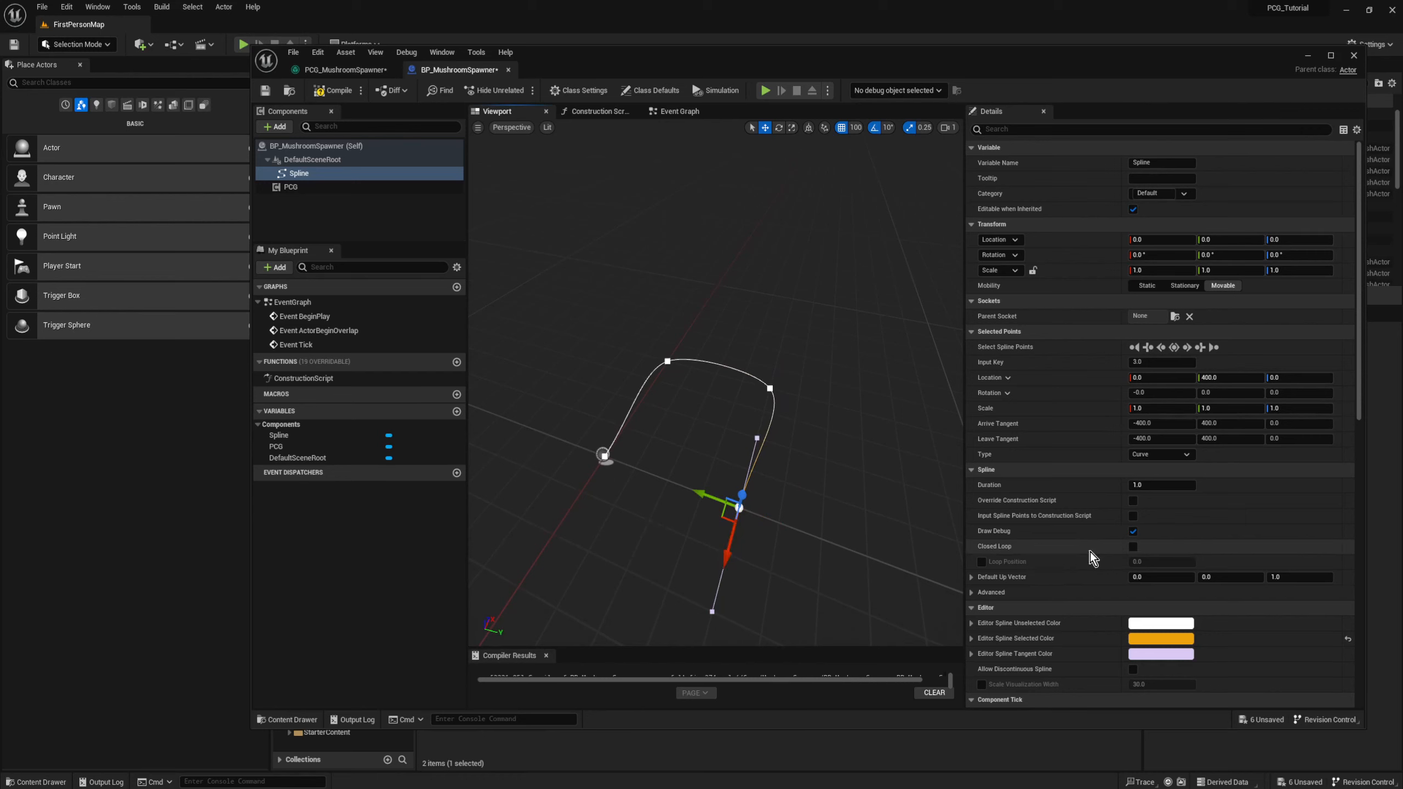
# Step: Make the spline a closed loop and compile the BP_MushroomSpawner blueprint
pyautogui.click(1133, 546)
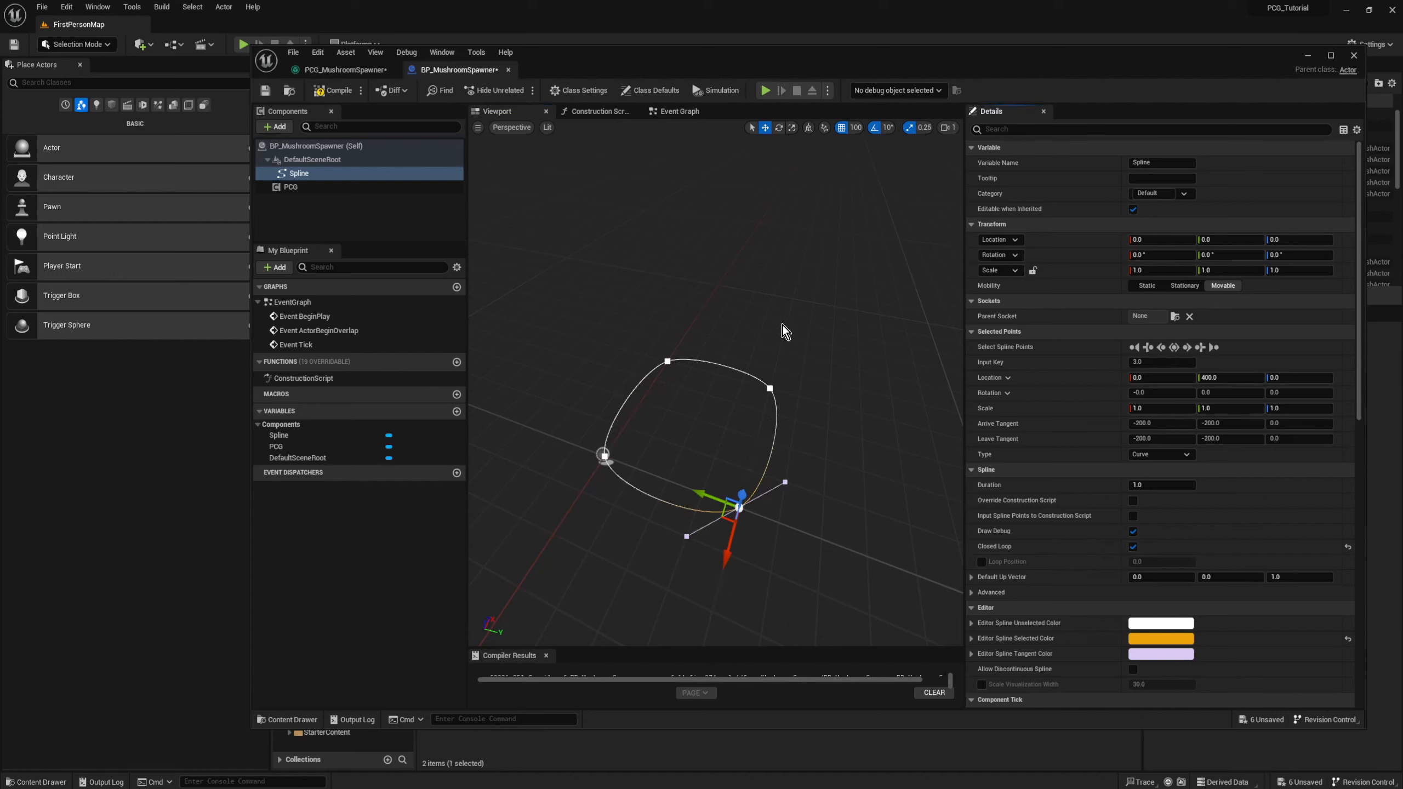
pyautogui.click(319, 90)
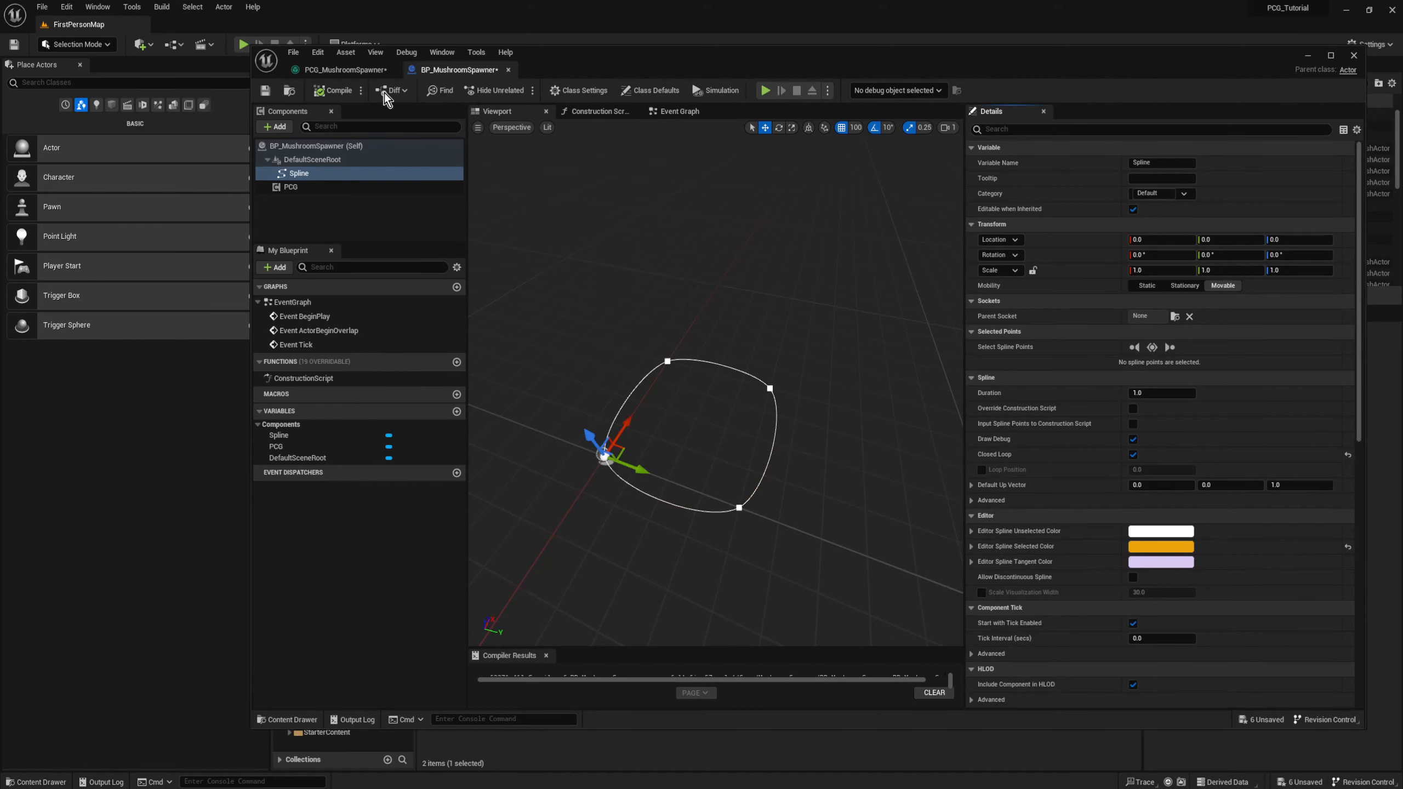
# Step: Add the MushSpawner tag from the Get Spline Data node's filter to the spline's component tags, then compile the blueprint
pyautogui.click(336, 67)
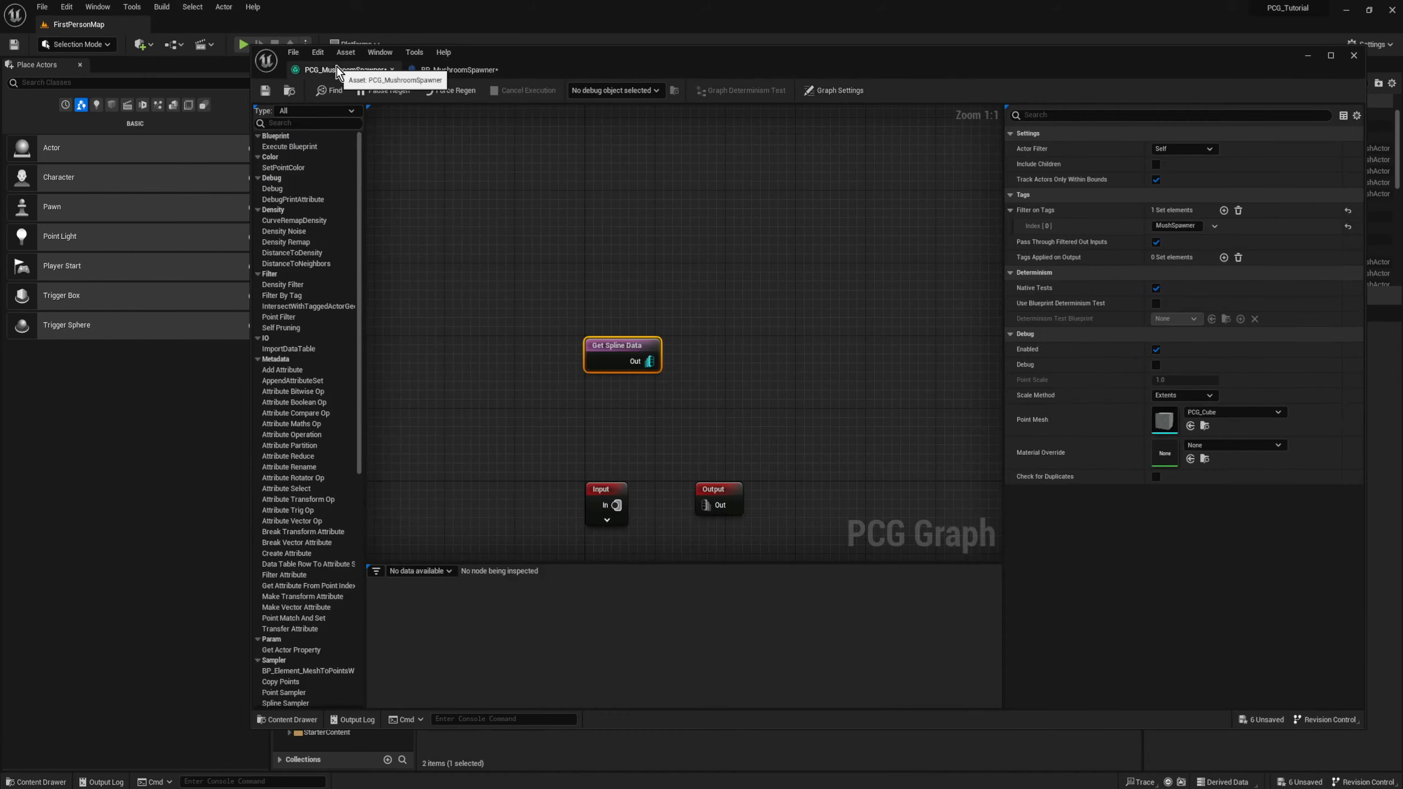
pyautogui.click(646, 234)
pyautogui.click(614, 343)
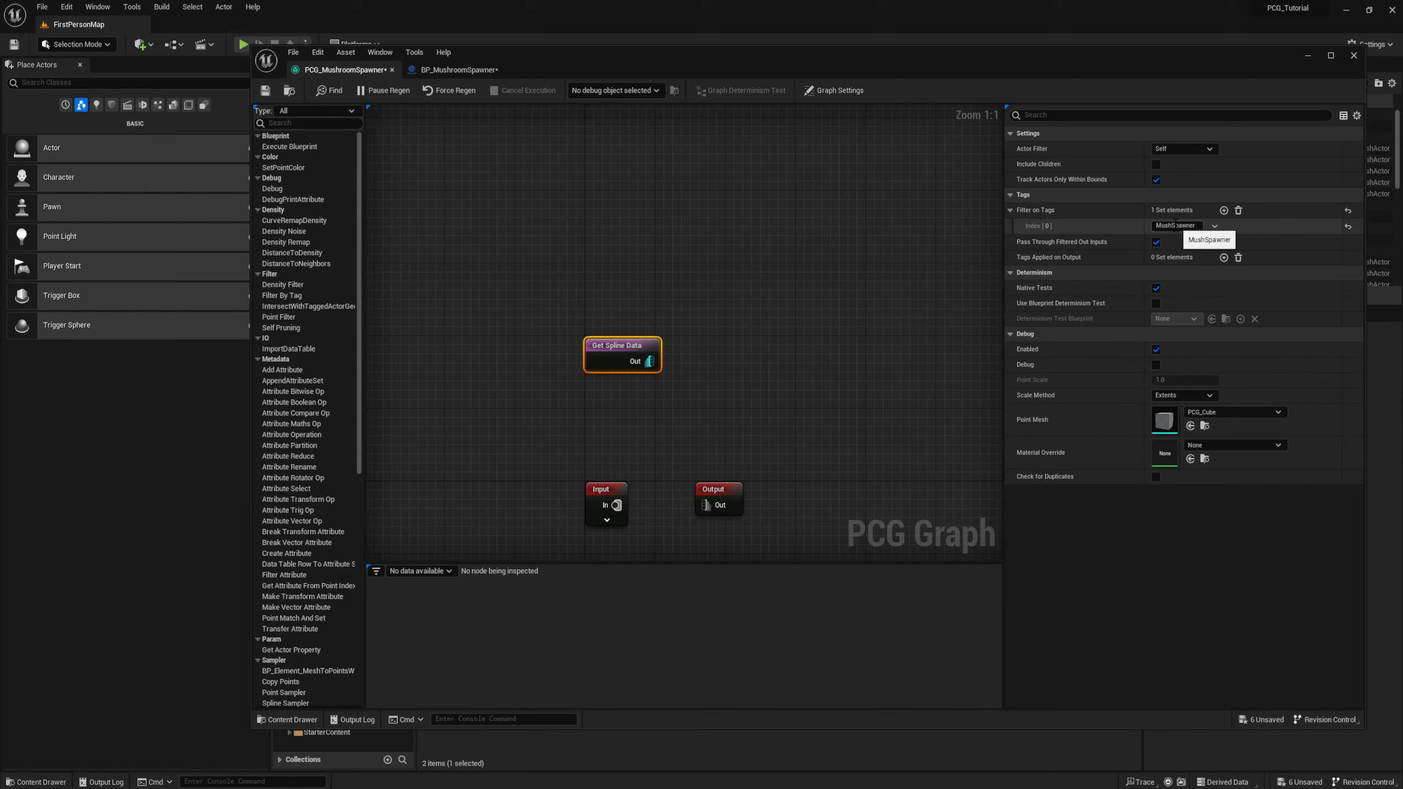
pyautogui.click(1175, 225)
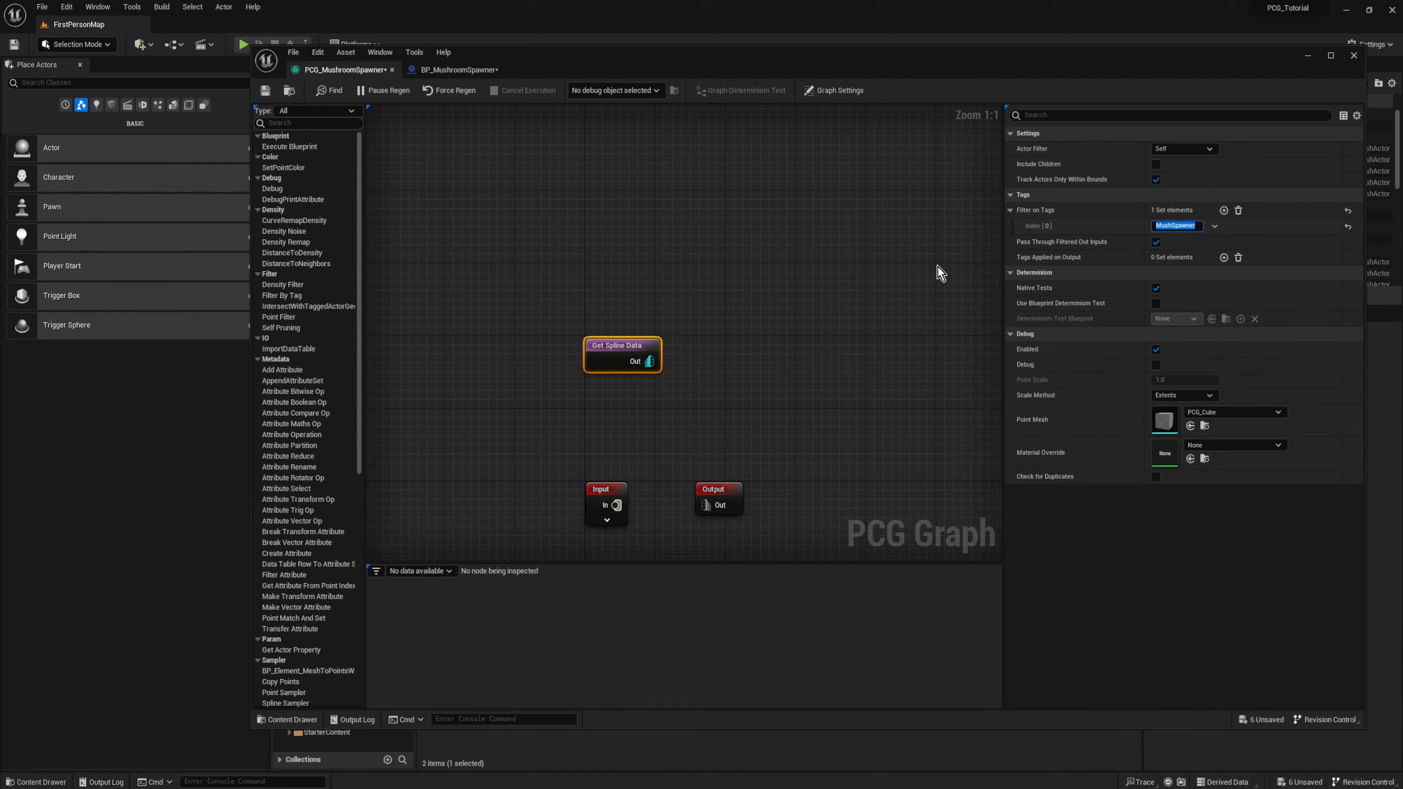
pyautogui.click(444, 68)
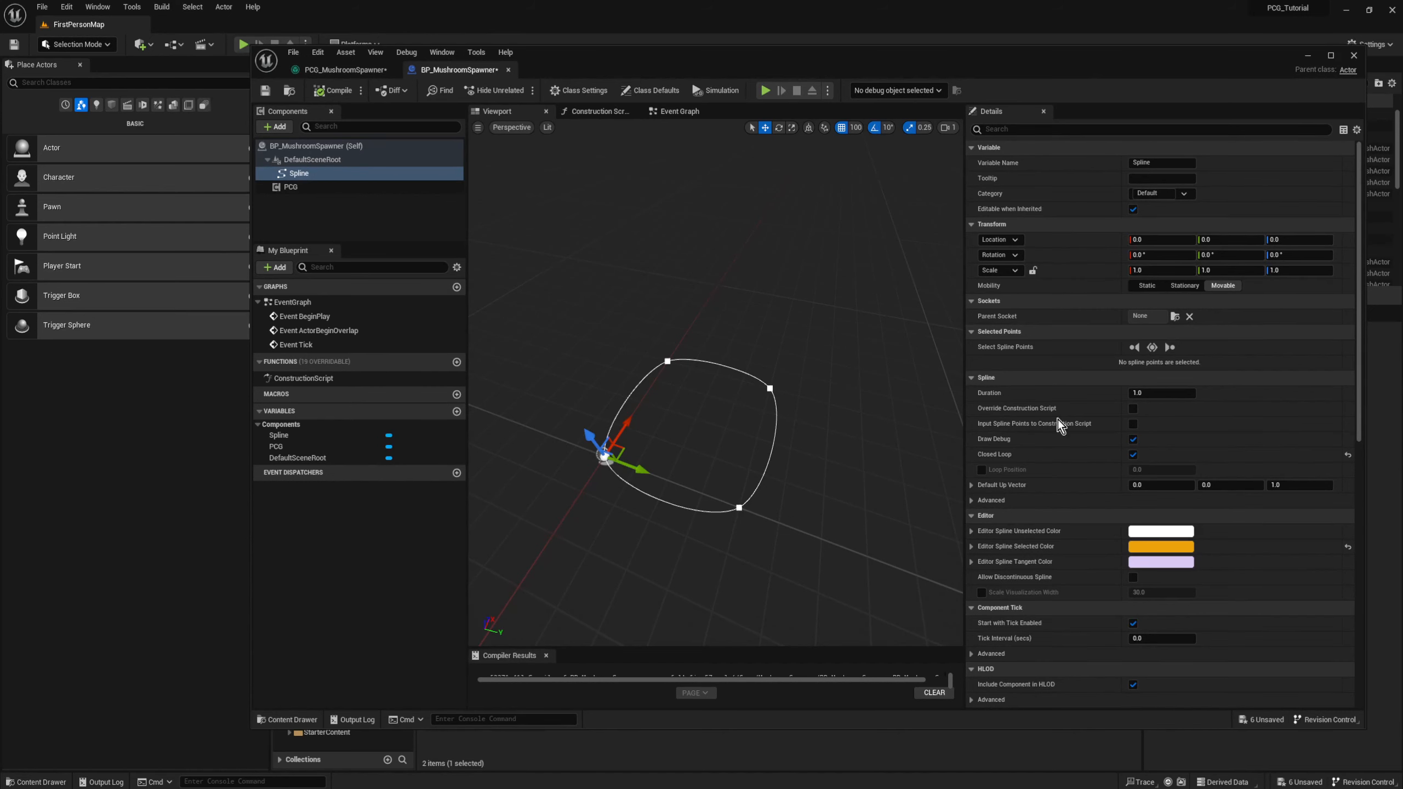
pyautogui.scroll(-10, 1061, 473)
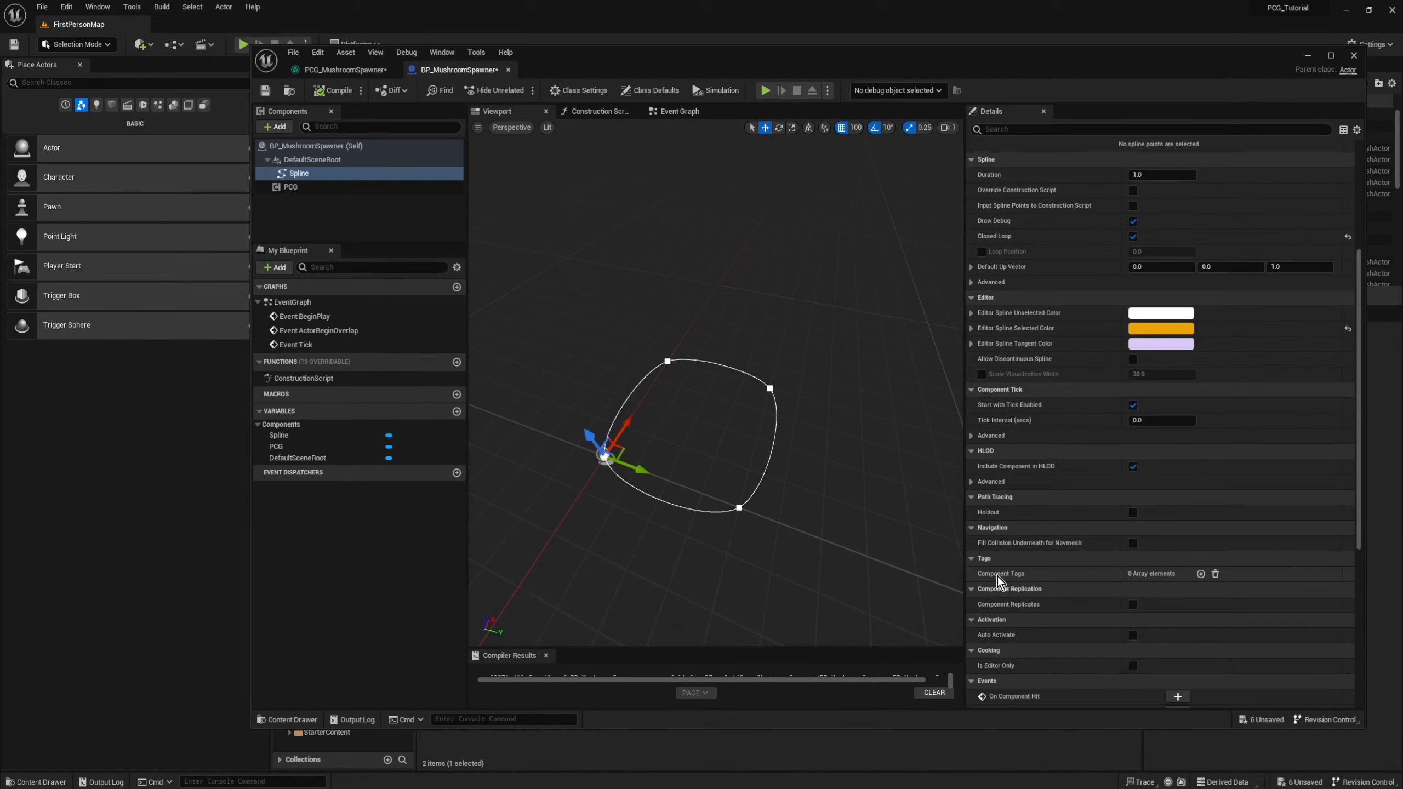
pyautogui.click(1200, 575)
pyautogui.click(1154, 589)
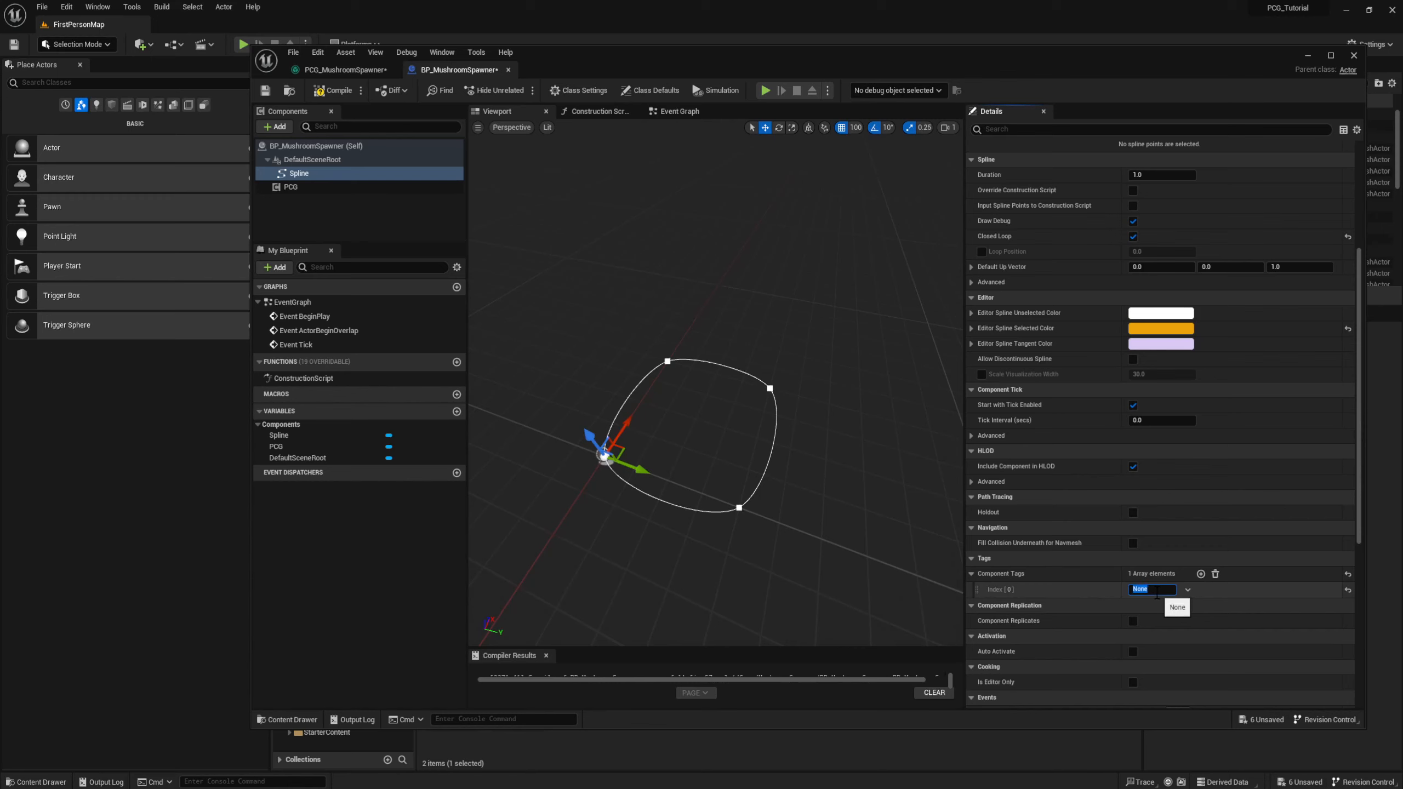
pyautogui.write('MushSpawner')
pyautogui.press('Return')
pyautogui.click(330, 90)
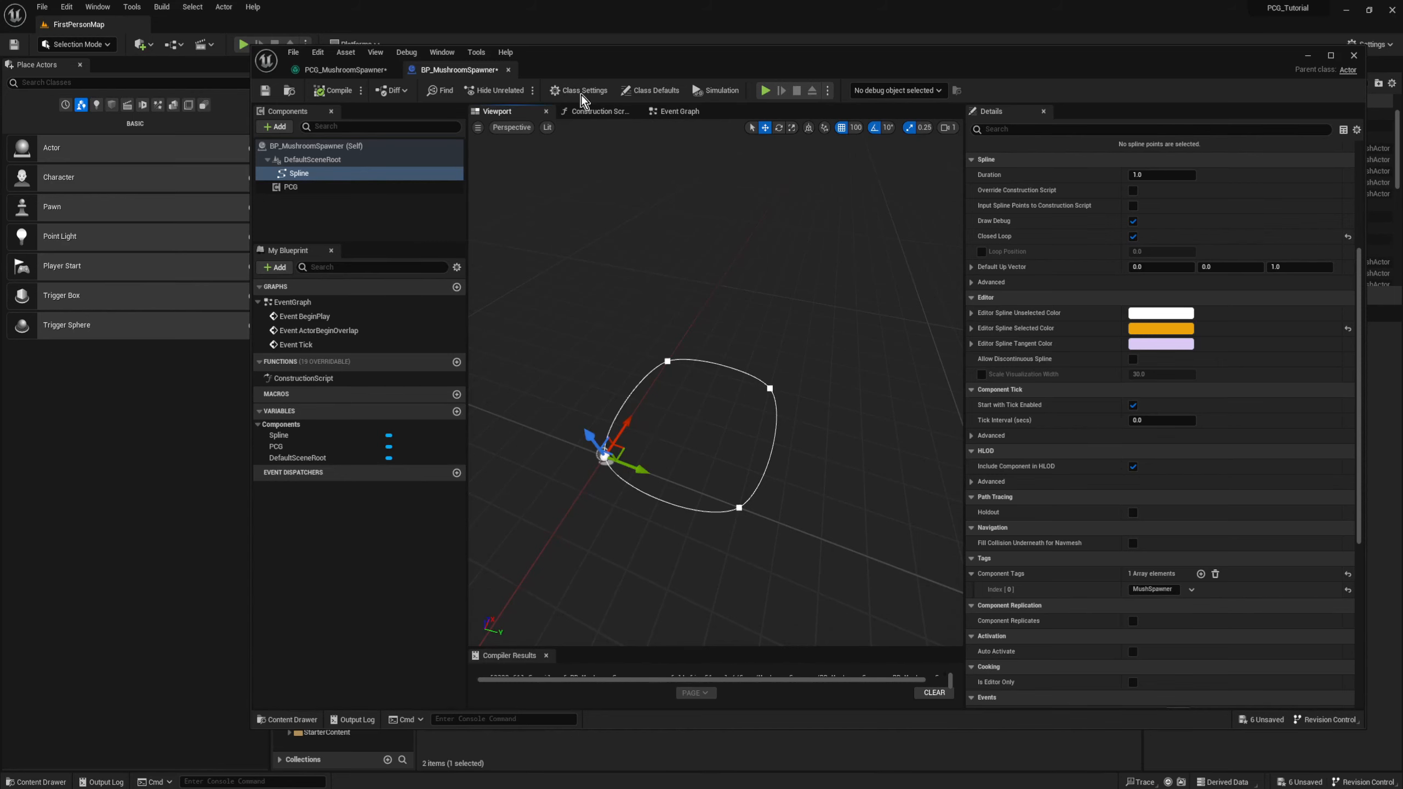
# Step: Place a BP_MushroomSpawner actor on the open floor of the level at about X 1900, Y 2600, Z 0
pyautogui.click(1307, 56)
pyautogui.moveTo(719, 357)
pyautogui.mouseDown(button='right')
pyautogui.moveTo(703, 357)
pyautogui.moveTo(709, 381)
pyautogui.moveTo(719, 357)
pyautogui.mouseUp(button='right')
pyautogui.press('w')
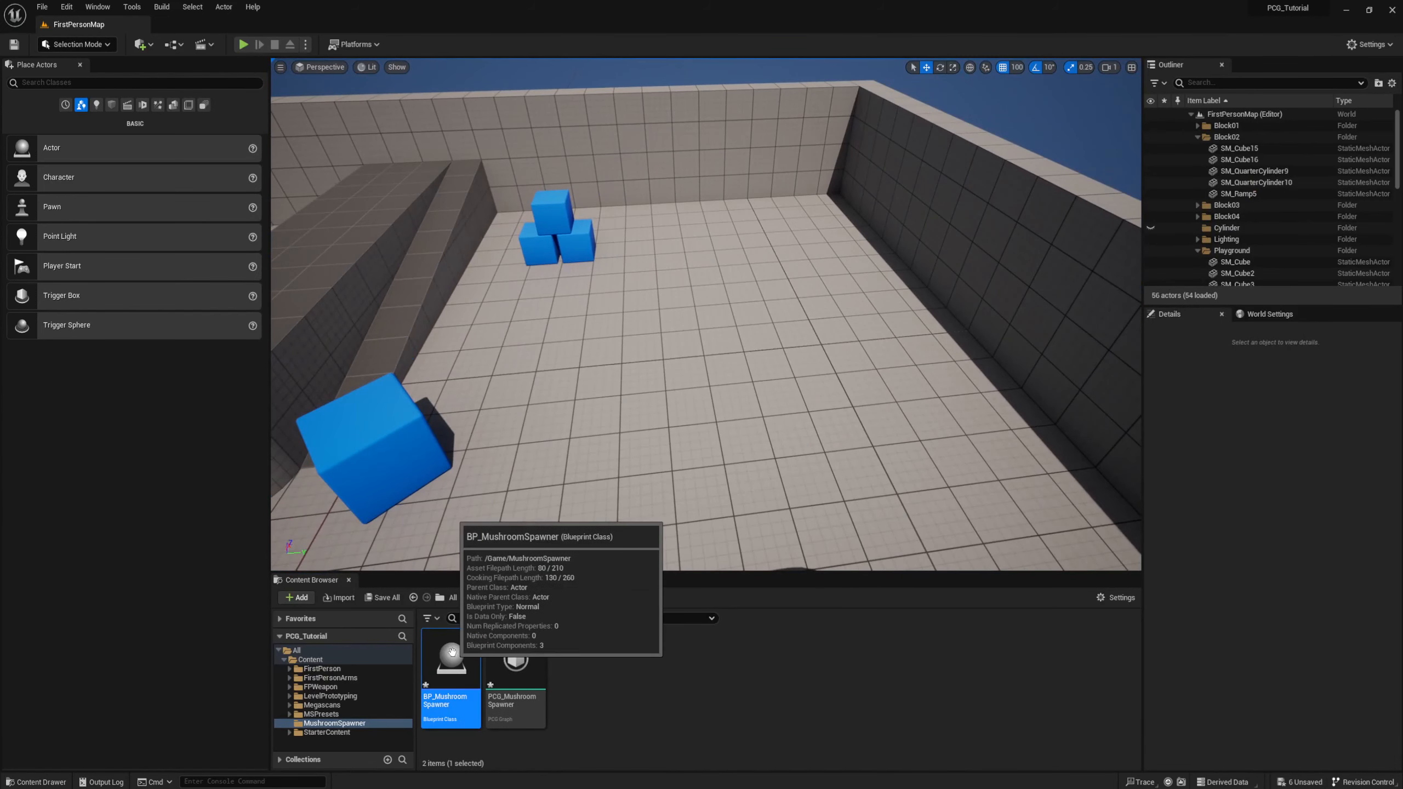
pyautogui.moveTo(454, 651); pyautogui.dragTo(654, 407)
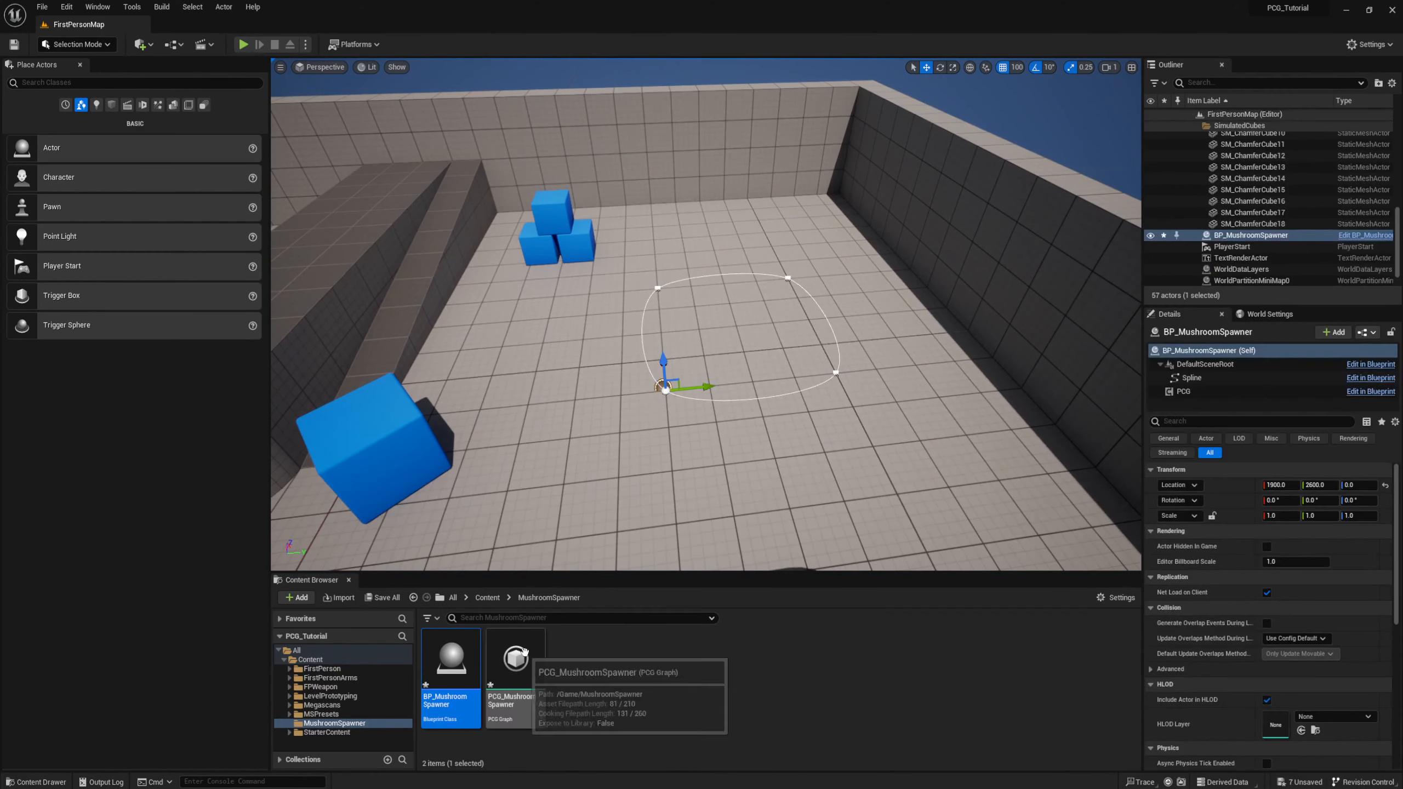
# Step: Bring back the PCG_MushroomSpawner graph and move its window aside so the placed spline can be seen in the level
pyautogui.click(515, 663)
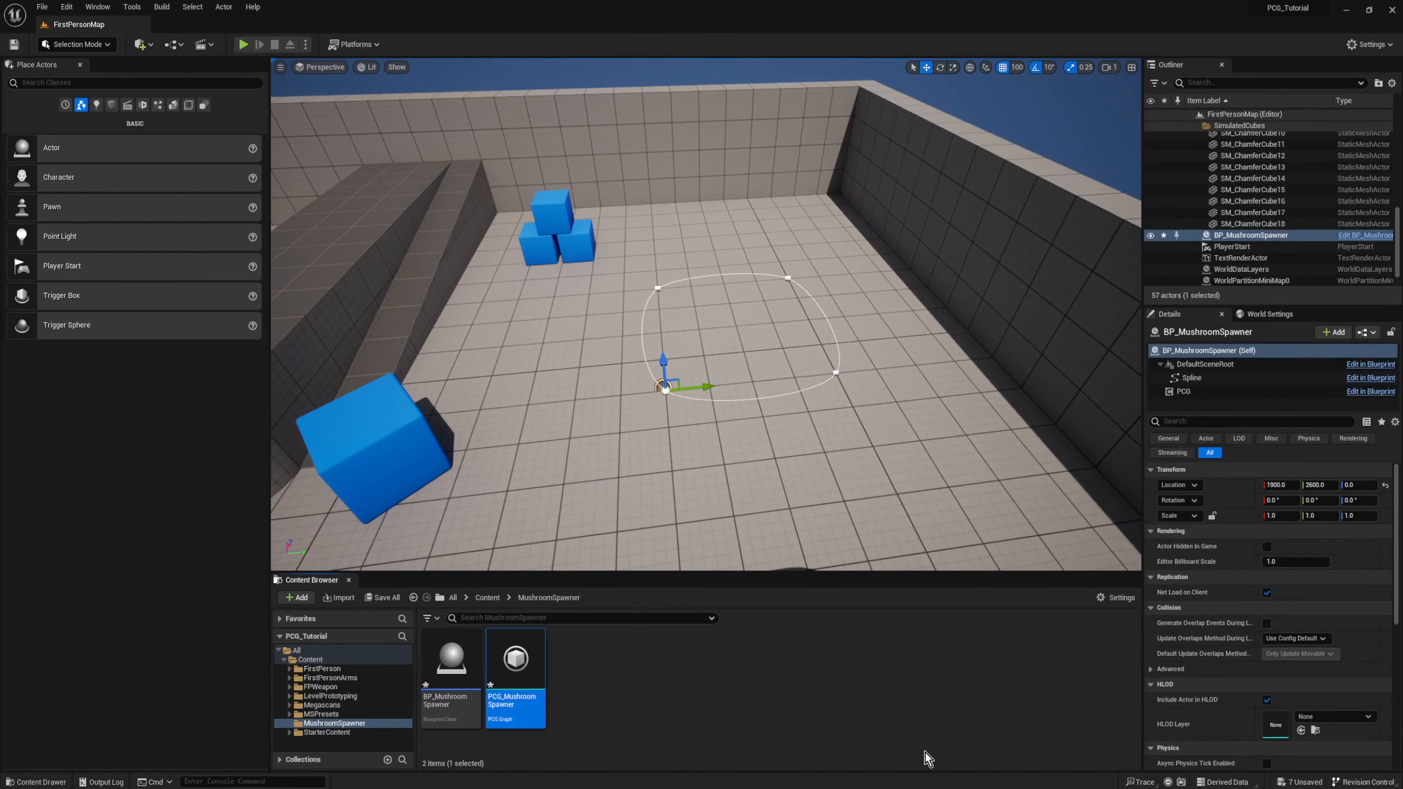
pyautogui.click(939, 740)
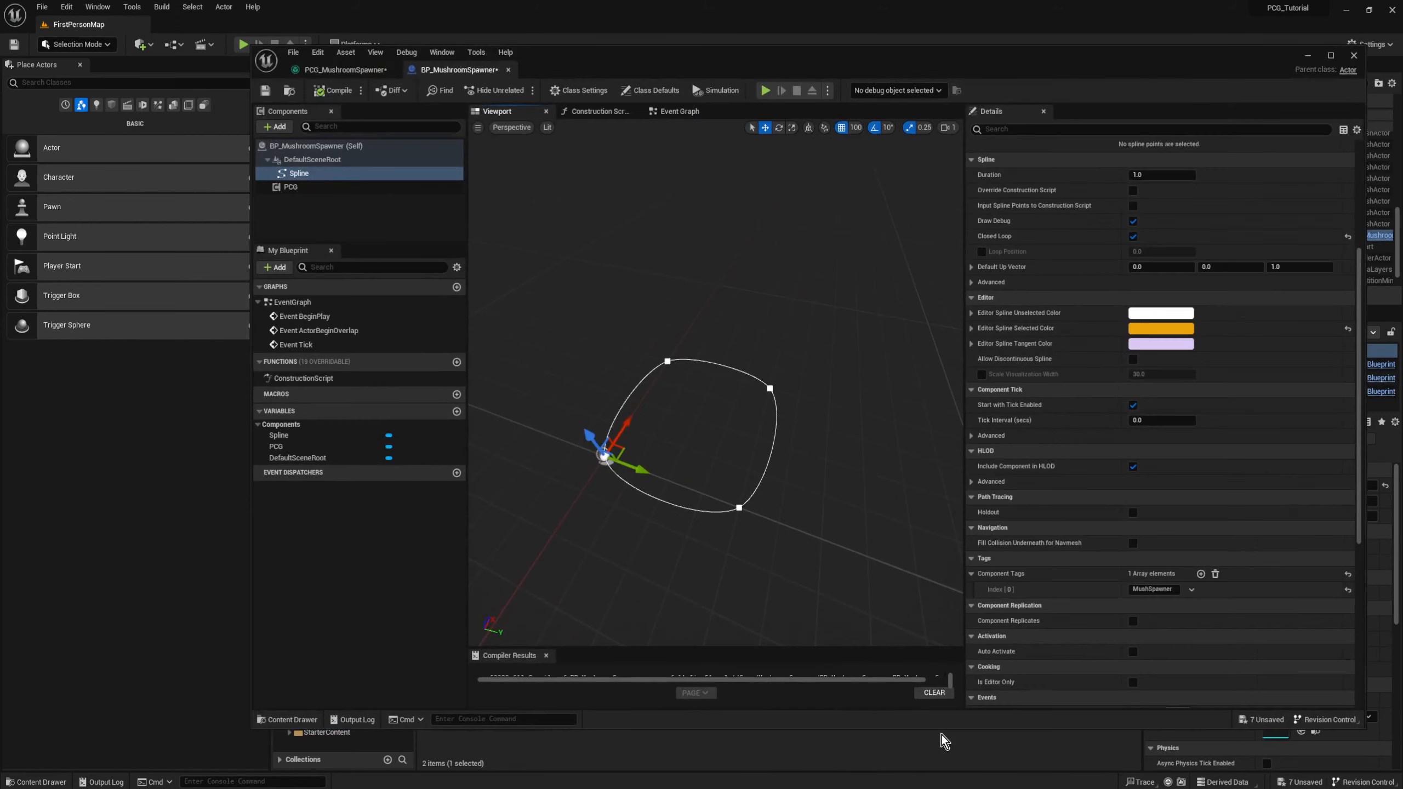
pyautogui.click(358, 71)
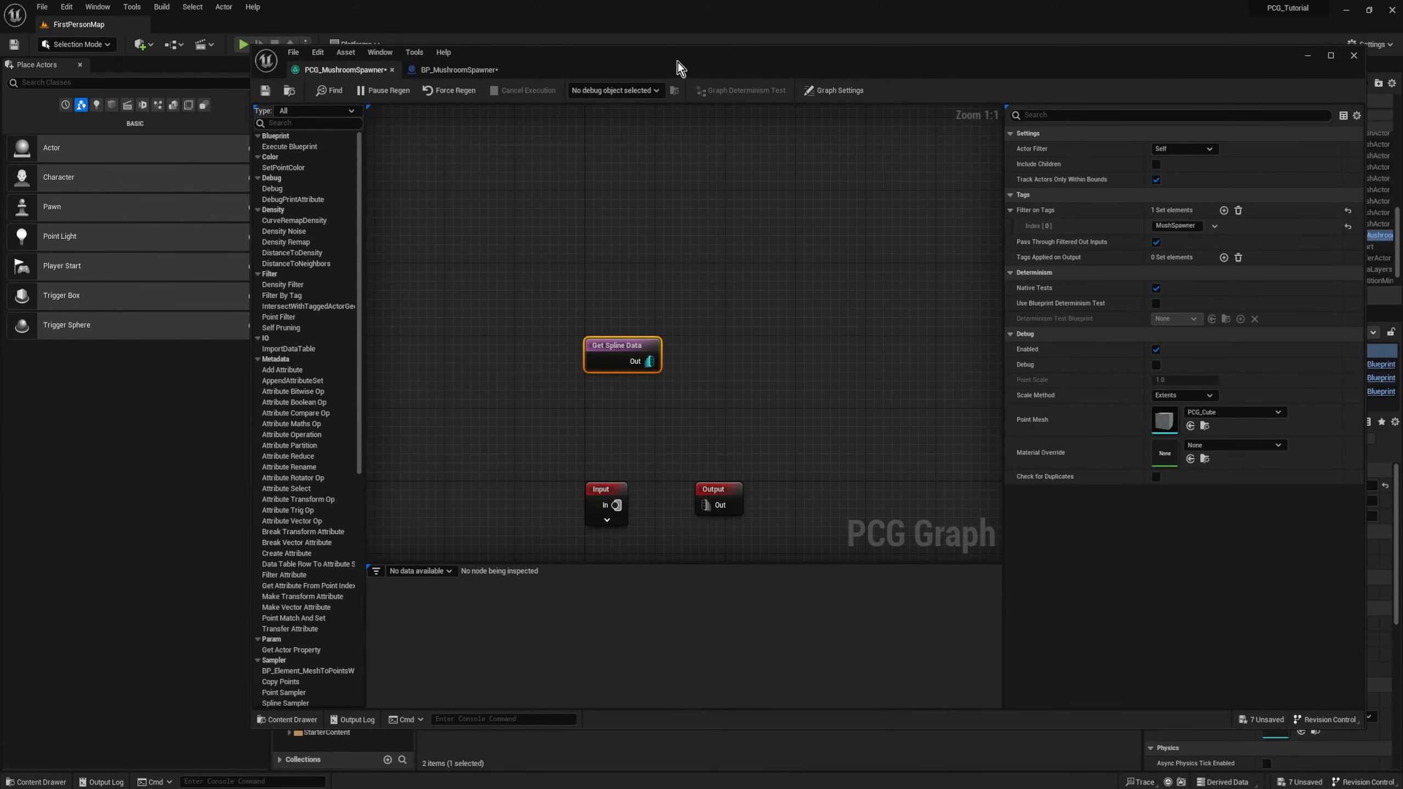
pyautogui.moveTo(677, 61); pyautogui.dragTo(1073, 43)
# Step: Add a Spline Sampler node fed by the Get Spline Data output and place it beside that node
pyautogui.moveTo(869, 320); pyautogui.dragTo(962, 305)
pyautogui.write('sample')
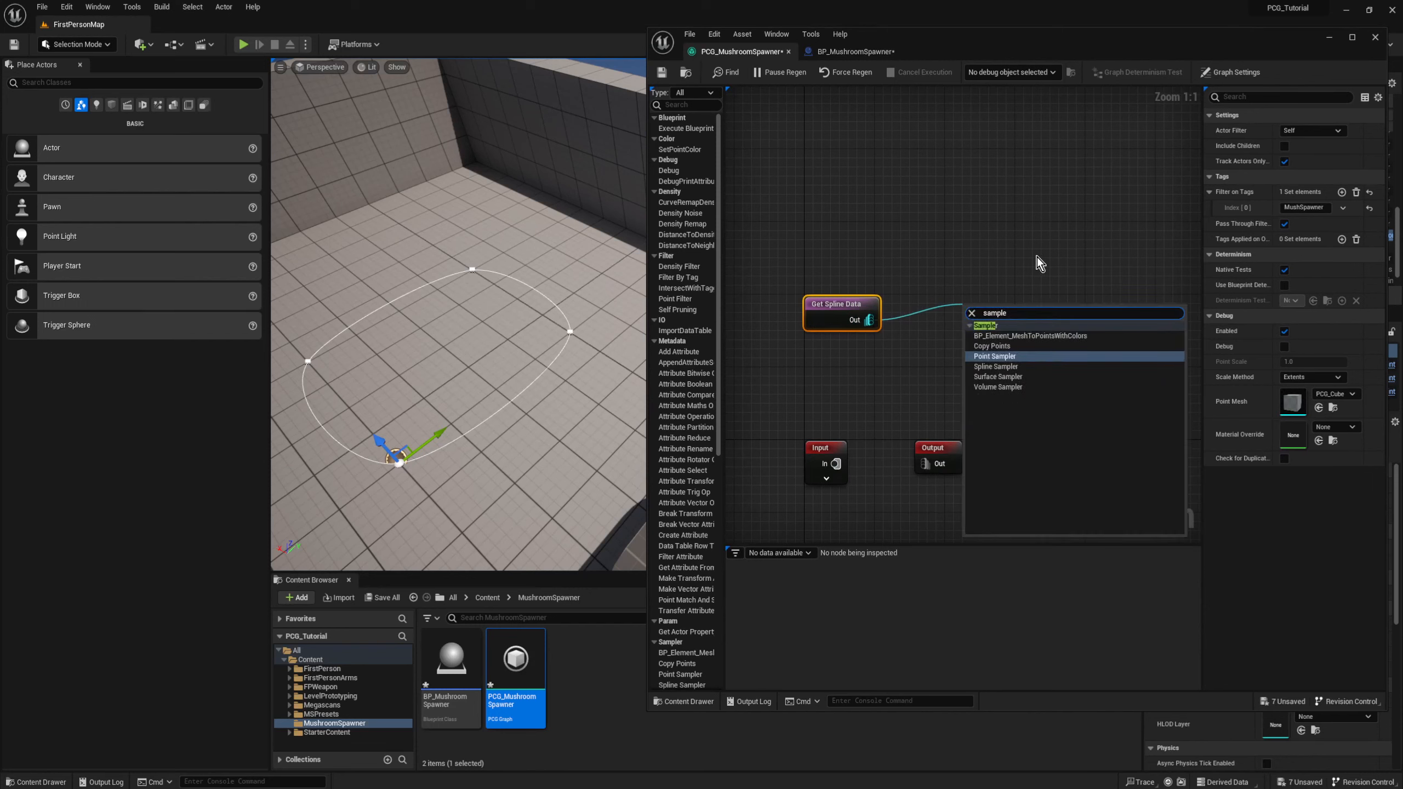
pyautogui.click(992, 367)
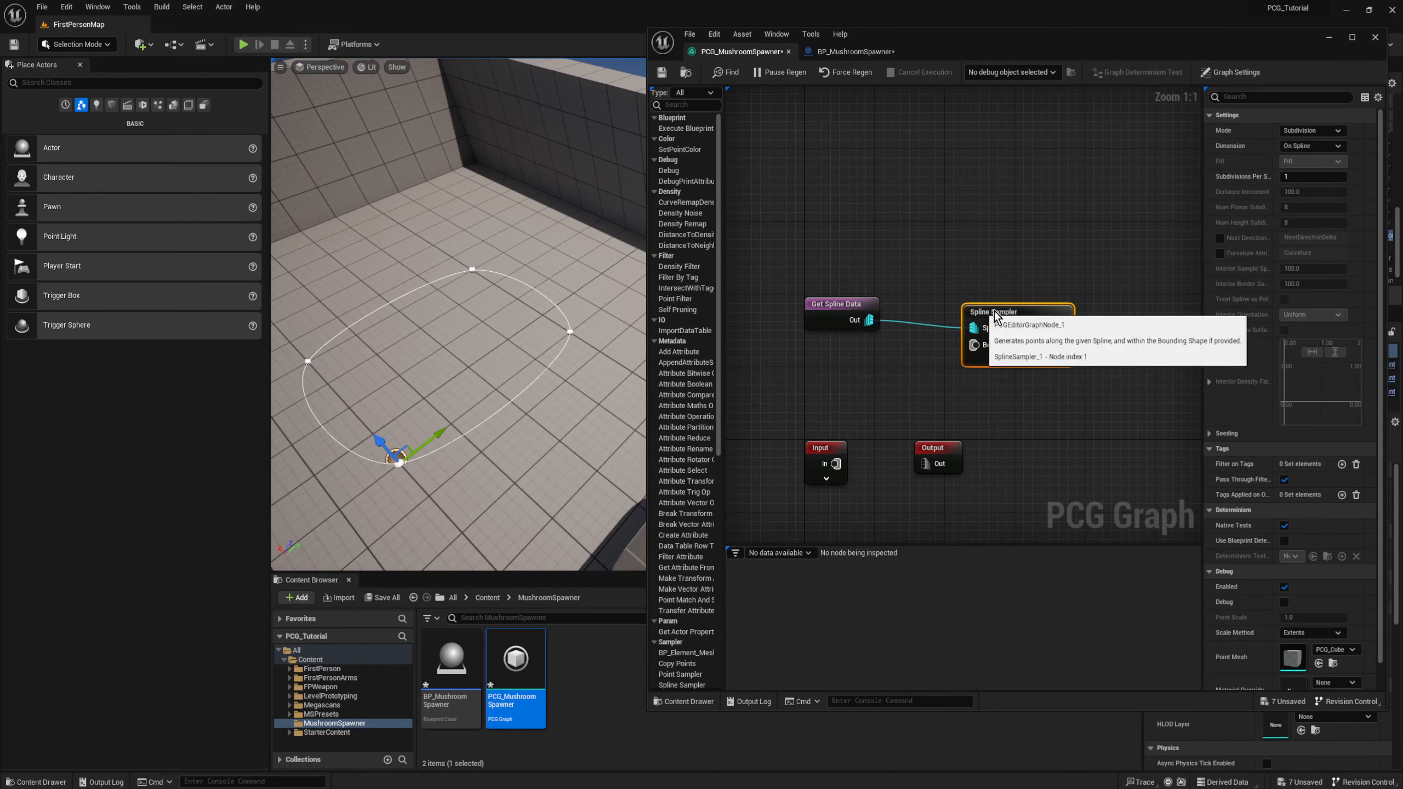
pyautogui.moveTo(998, 308); pyautogui.dragTo(953, 299)
# Step: Set the Spline Sampler's Dimension to On Interior
pyautogui.click(1060, 256)
pyautogui.moveTo(1064, 255); pyautogui.dragTo(996, 289, button='right')
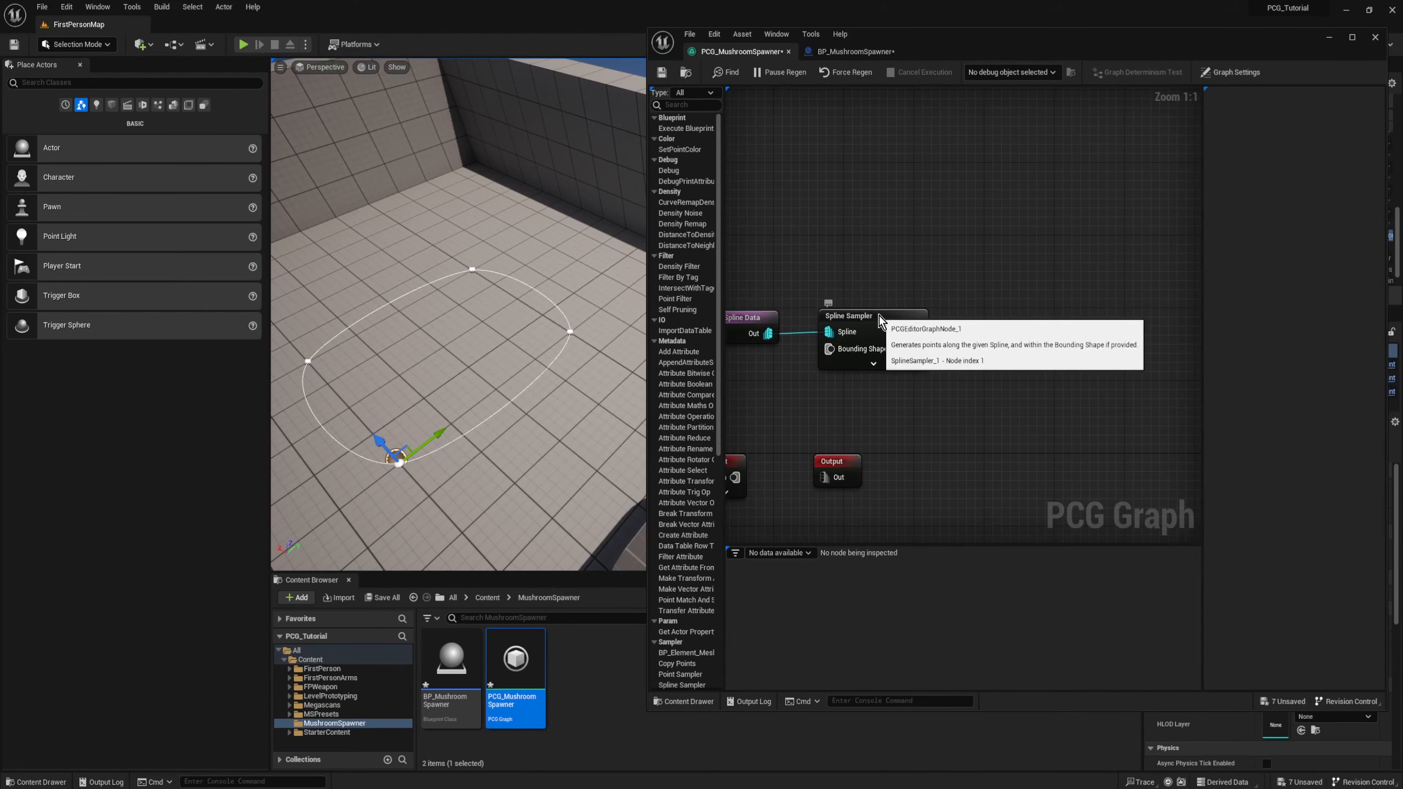
pyautogui.click(879, 321)
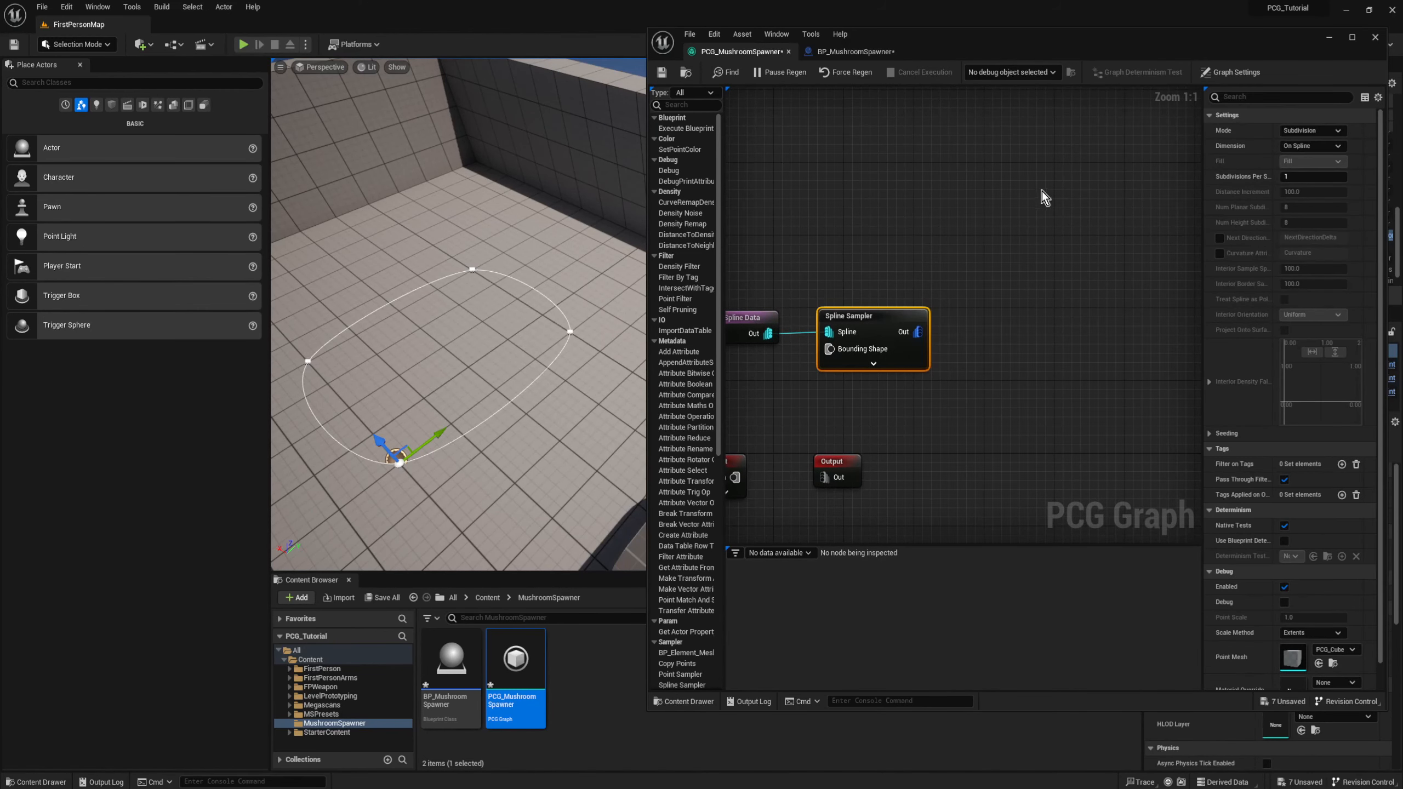
pyautogui.click(1309, 146)
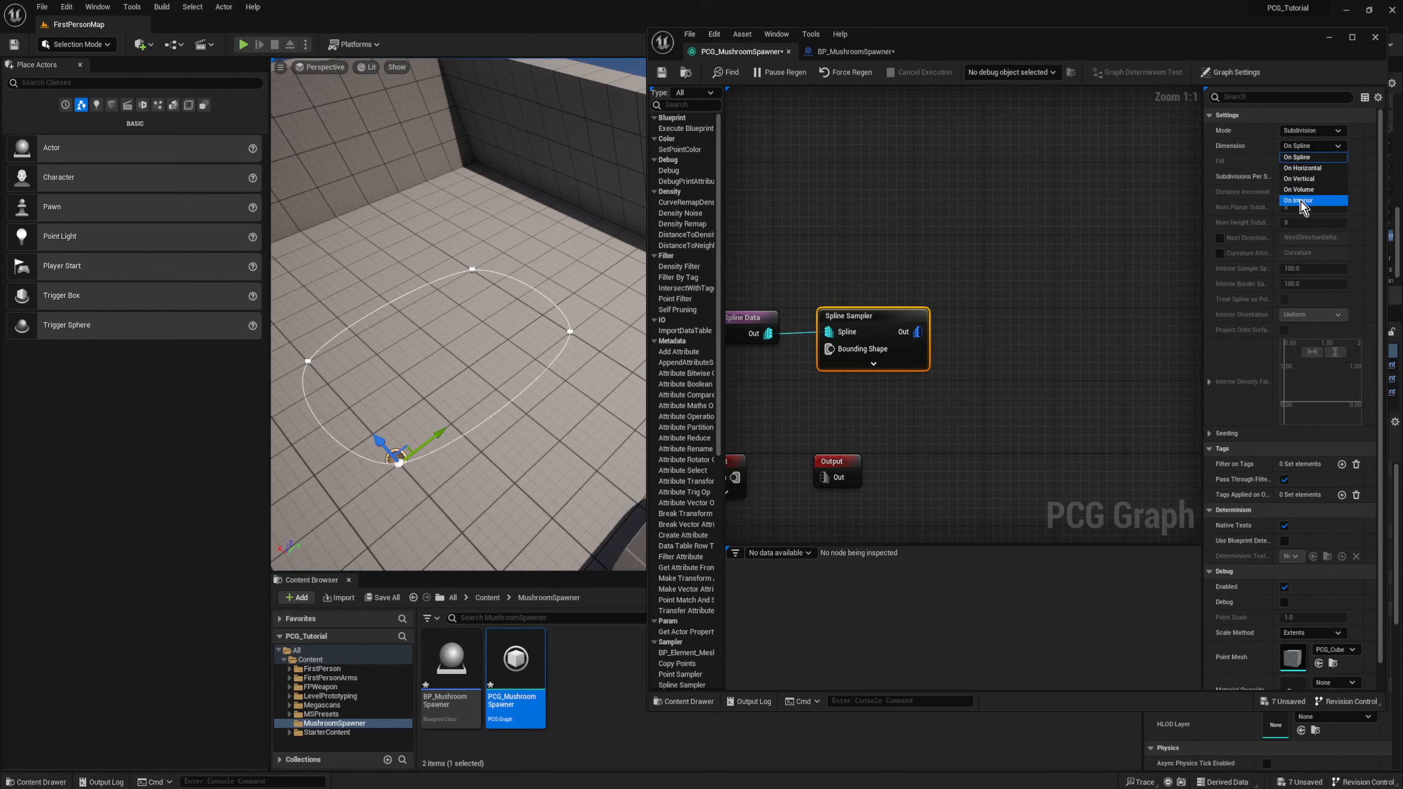
pyautogui.click(983, 208)
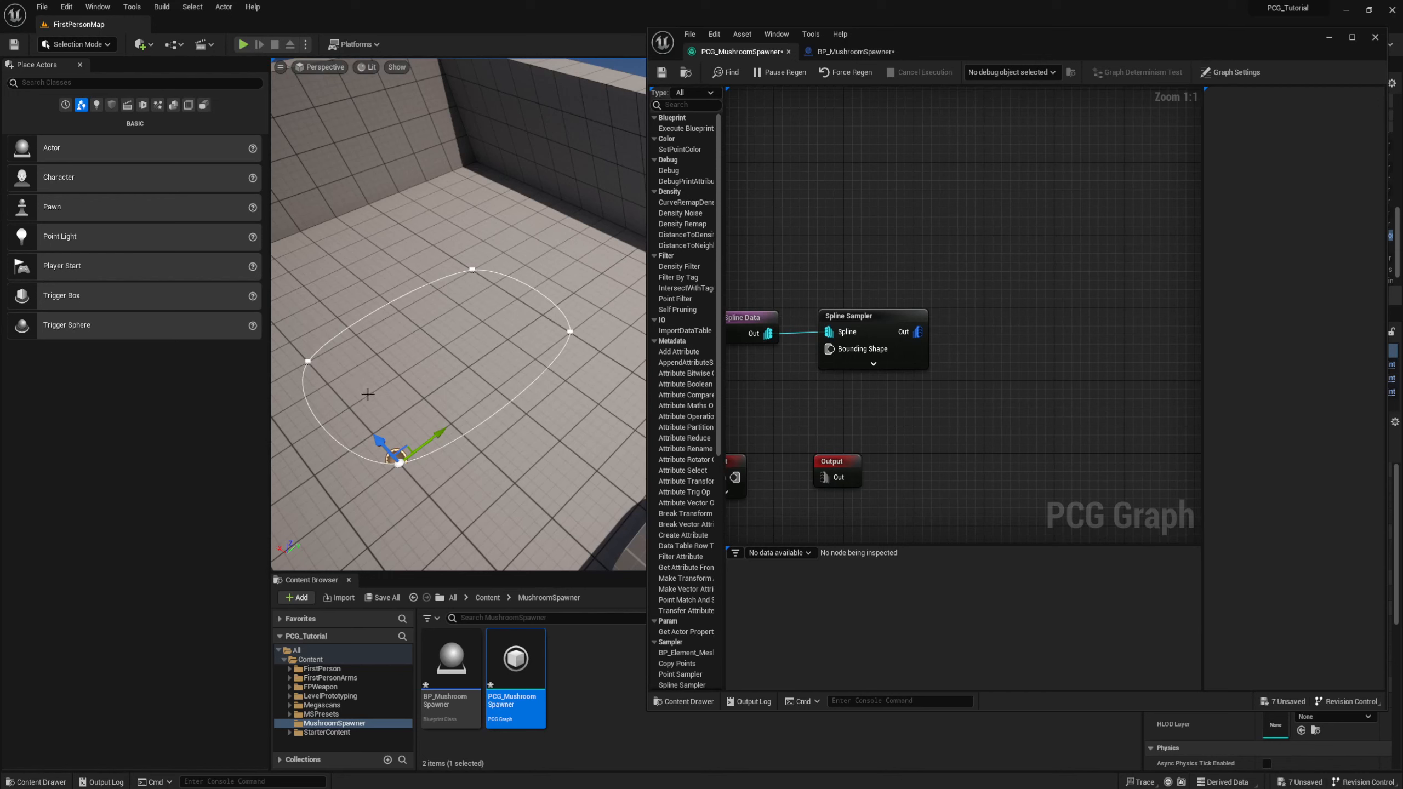
pyautogui.click(871, 316)
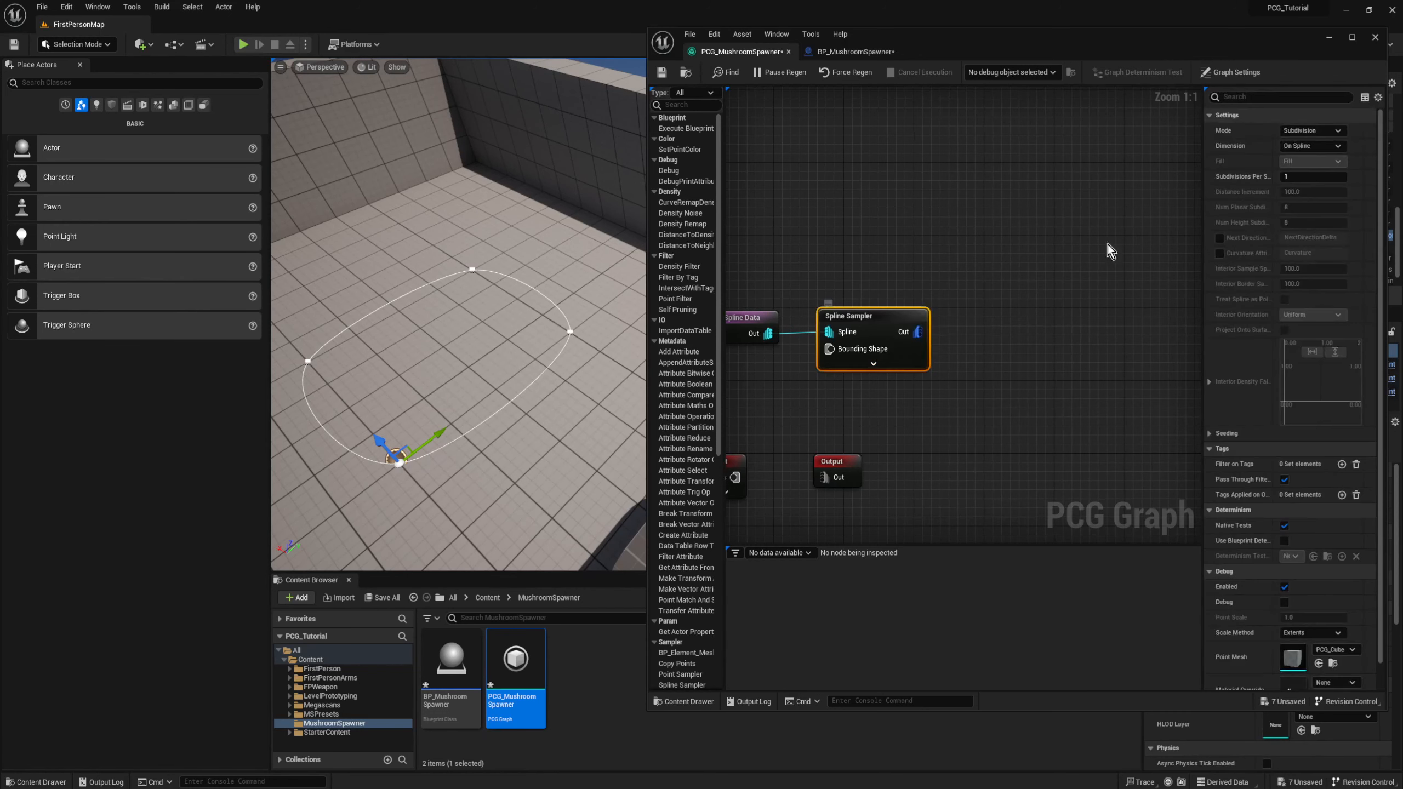
pyautogui.click(1319, 147)
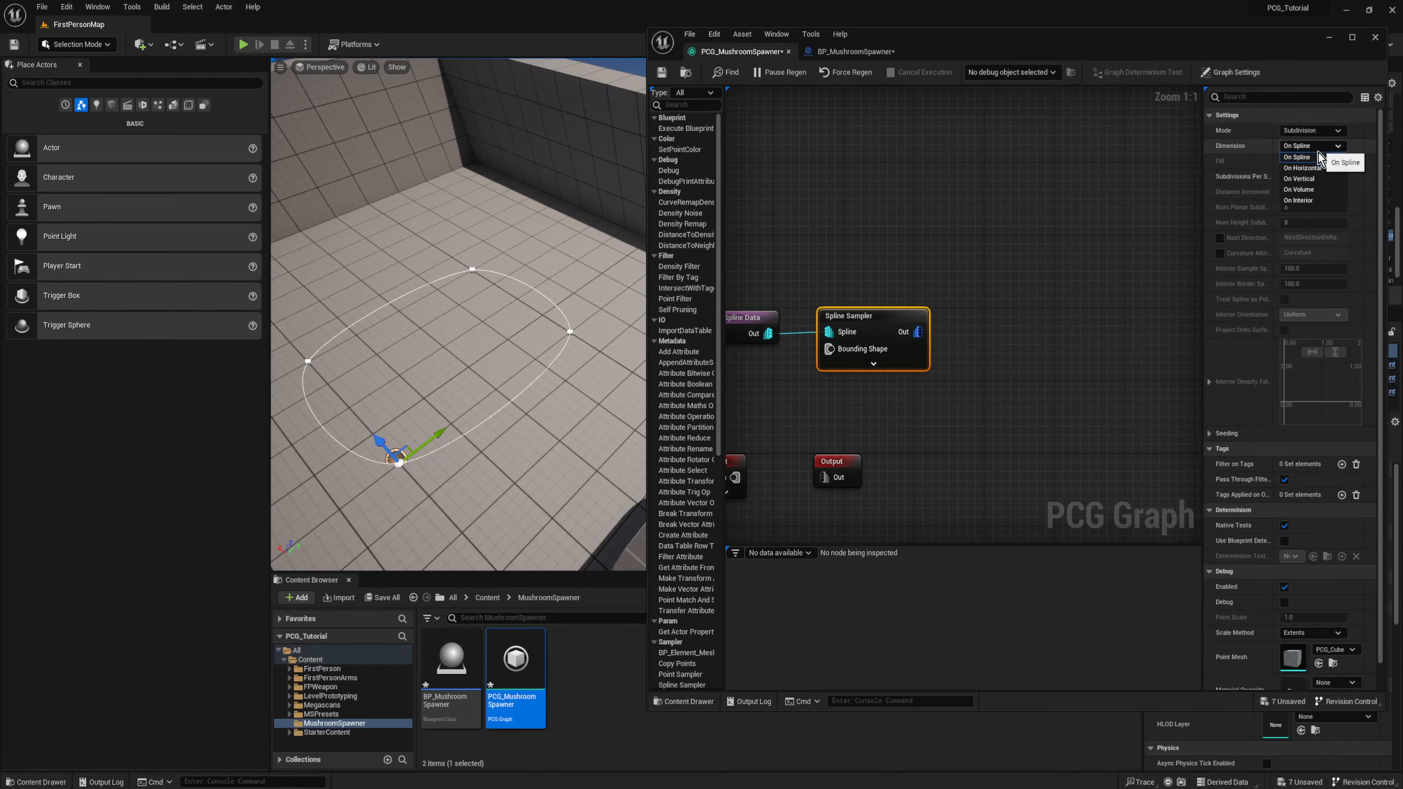
pyautogui.click(1304, 200)
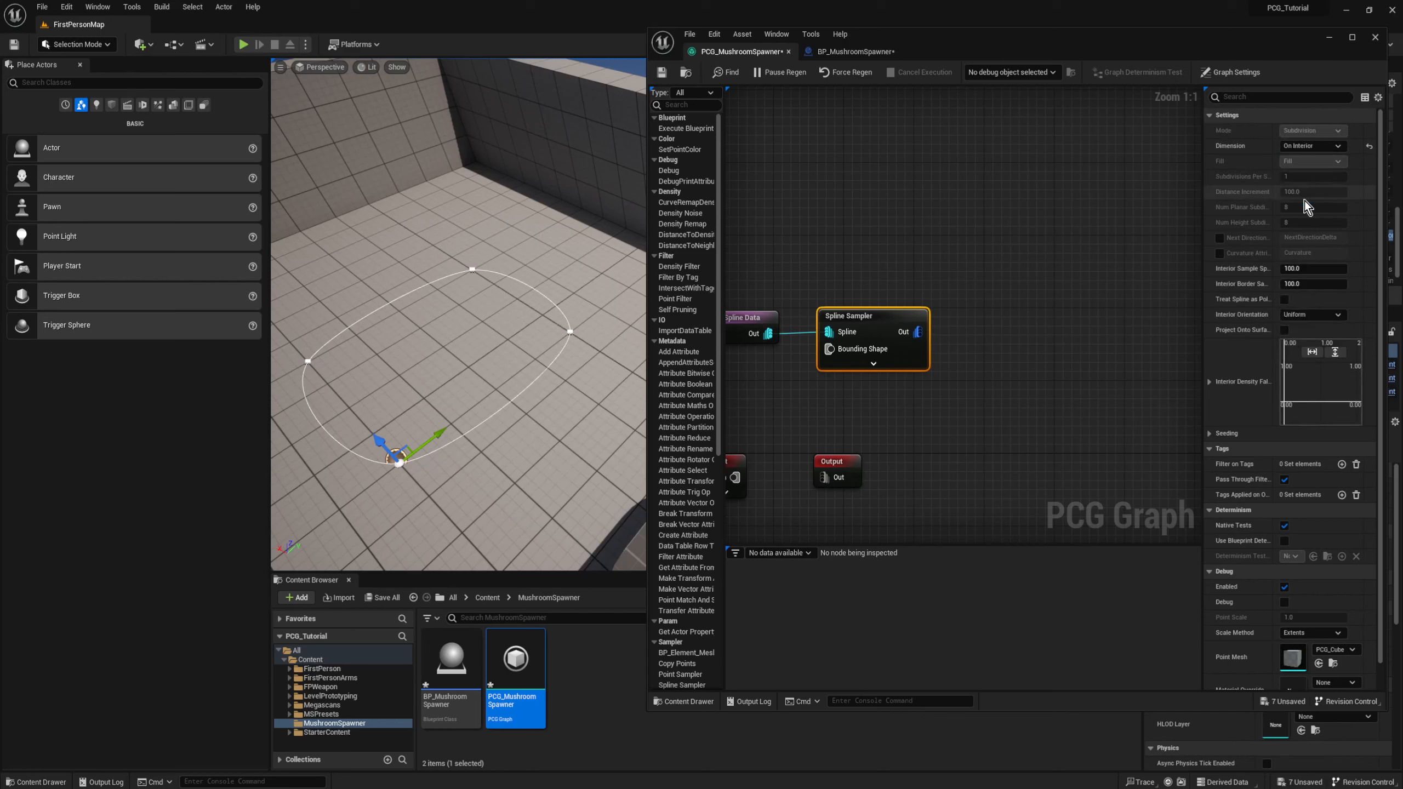
# Step: Set the Spline Sampler's interior sample spacing to 25
pyautogui.click(1310, 269)
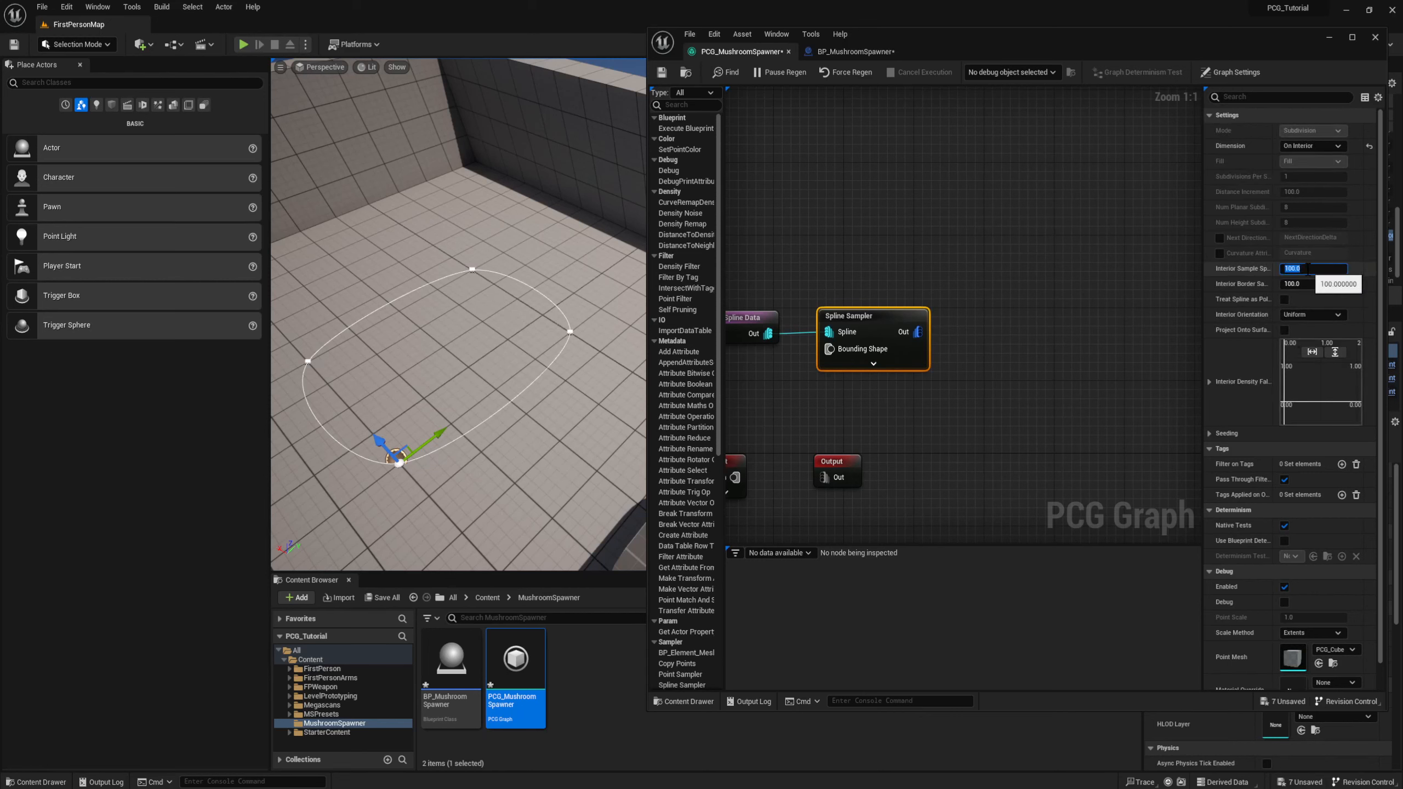
pyautogui.write('25')
pyautogui.press('Return')
pyautogui.click(1021, 271)
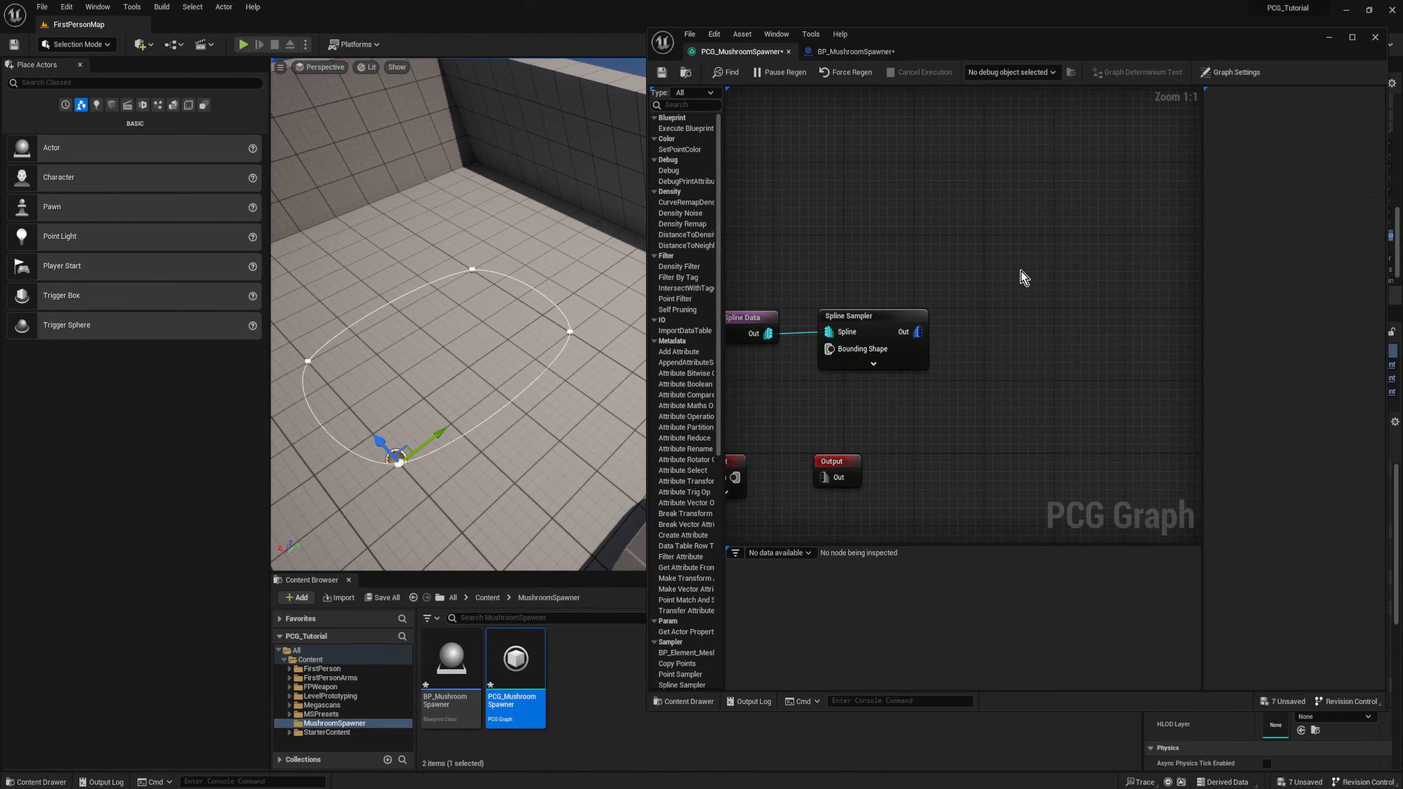
# Step: Turn on debug display for the Spline Sampler node
pyautogui.click(886, 315)
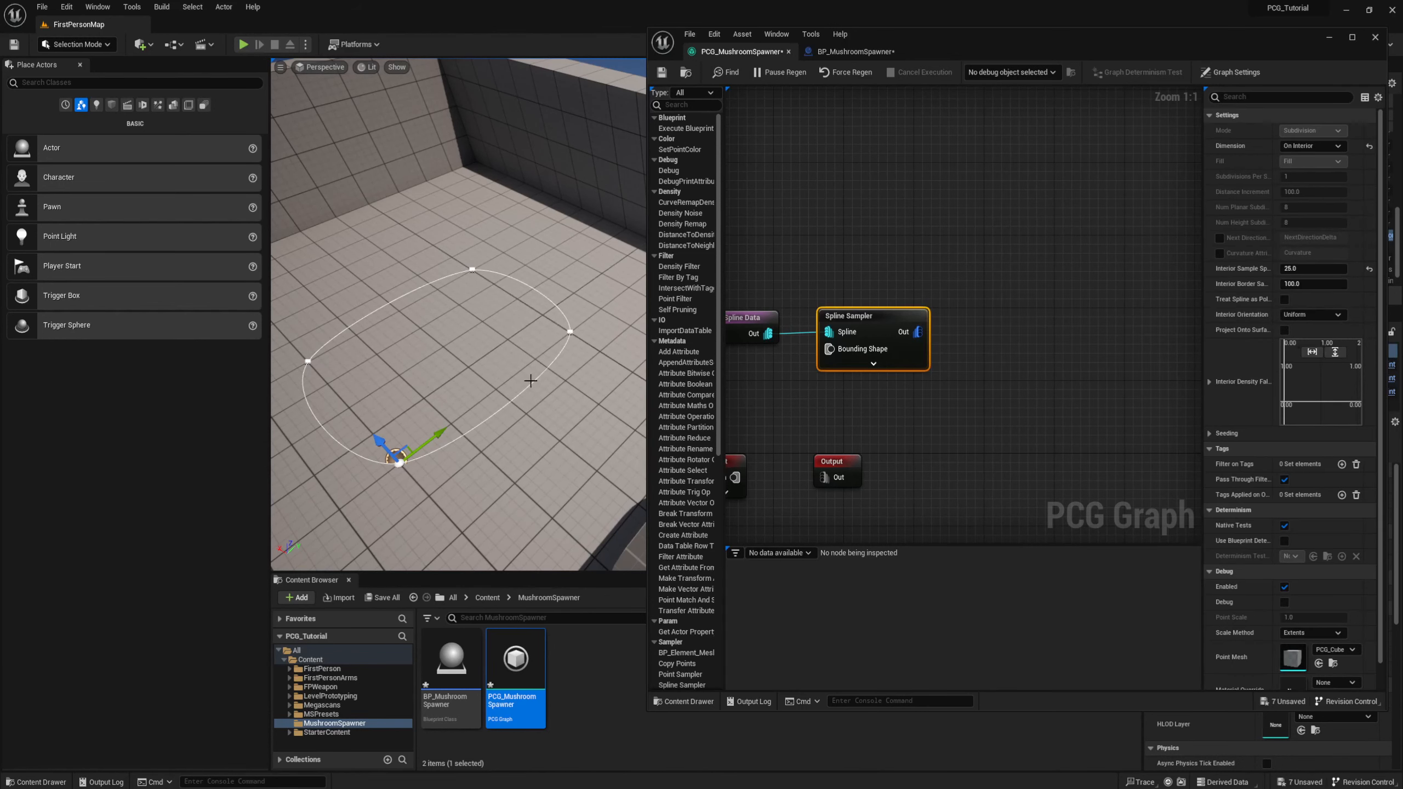
pyautogui.moveTo(898, 255); pyautogui.dragTo(942, 259, button='right')
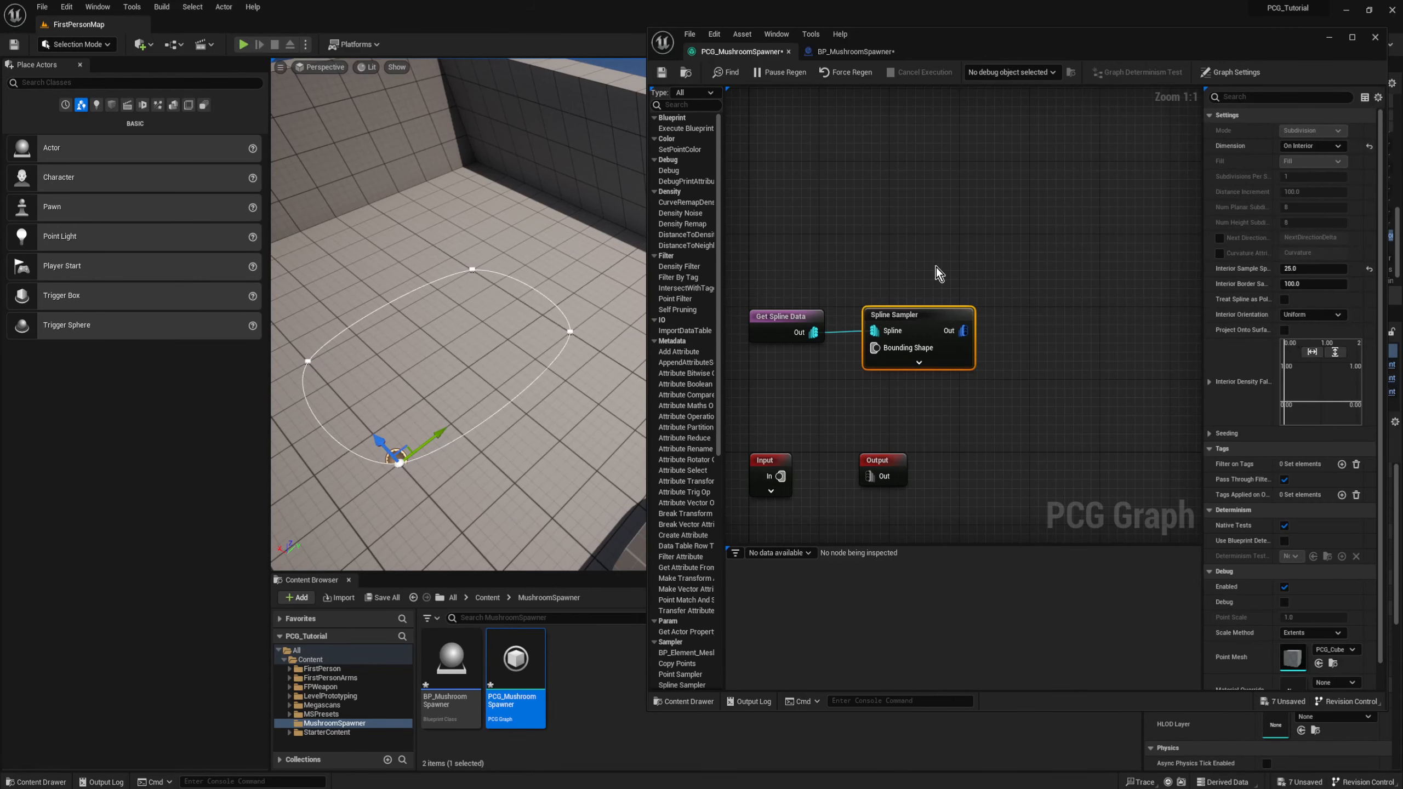
pyautogui.press('d')
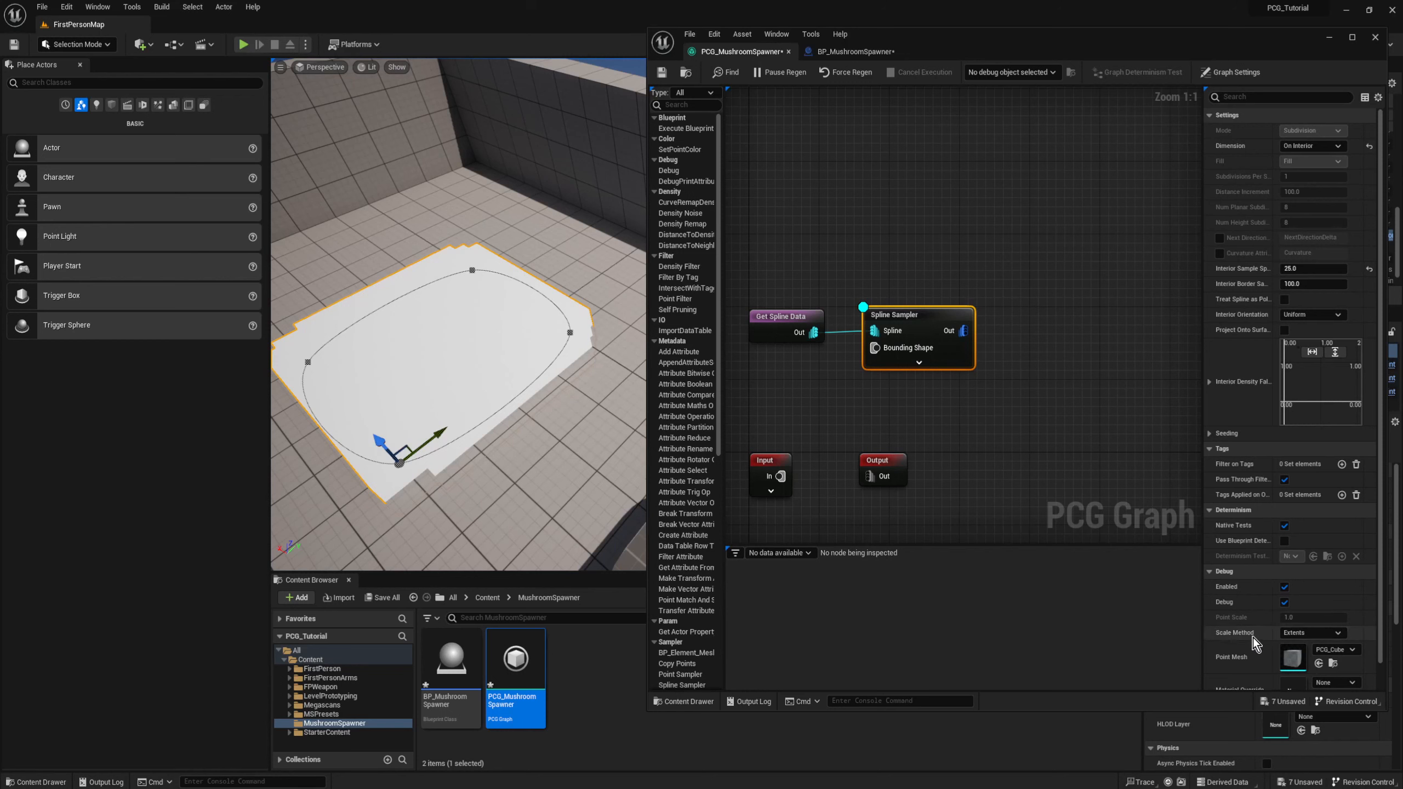
# Step: Set the Spline Sampler's debug scale method to Absolute with a point scale of 0.05, and deselect the spawner in the level
pyautogui.scroll(-1, 1248, 632)
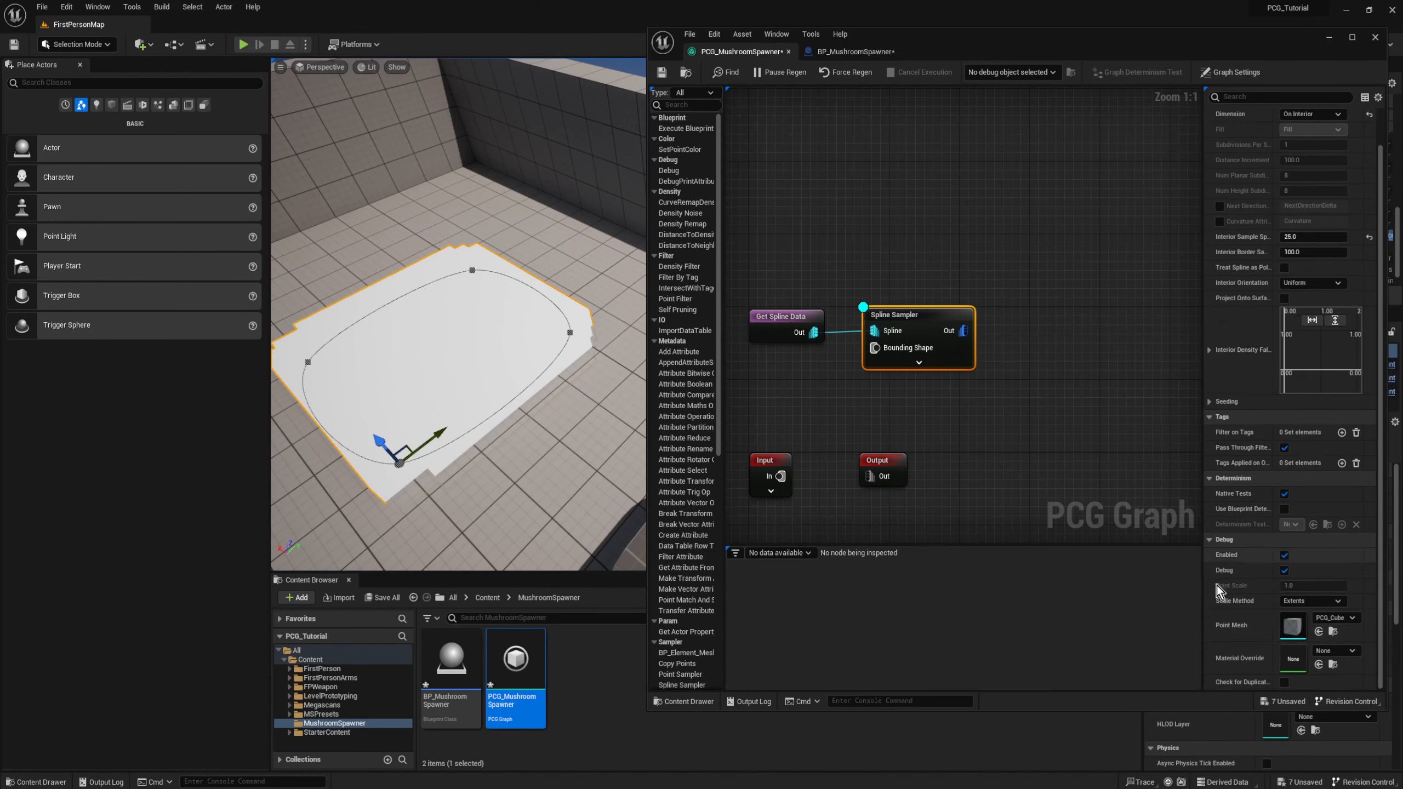
pyautogui.click(1299, 603)
pyautogui.click(1307, 623)
pyautogui.click(1308, 586)
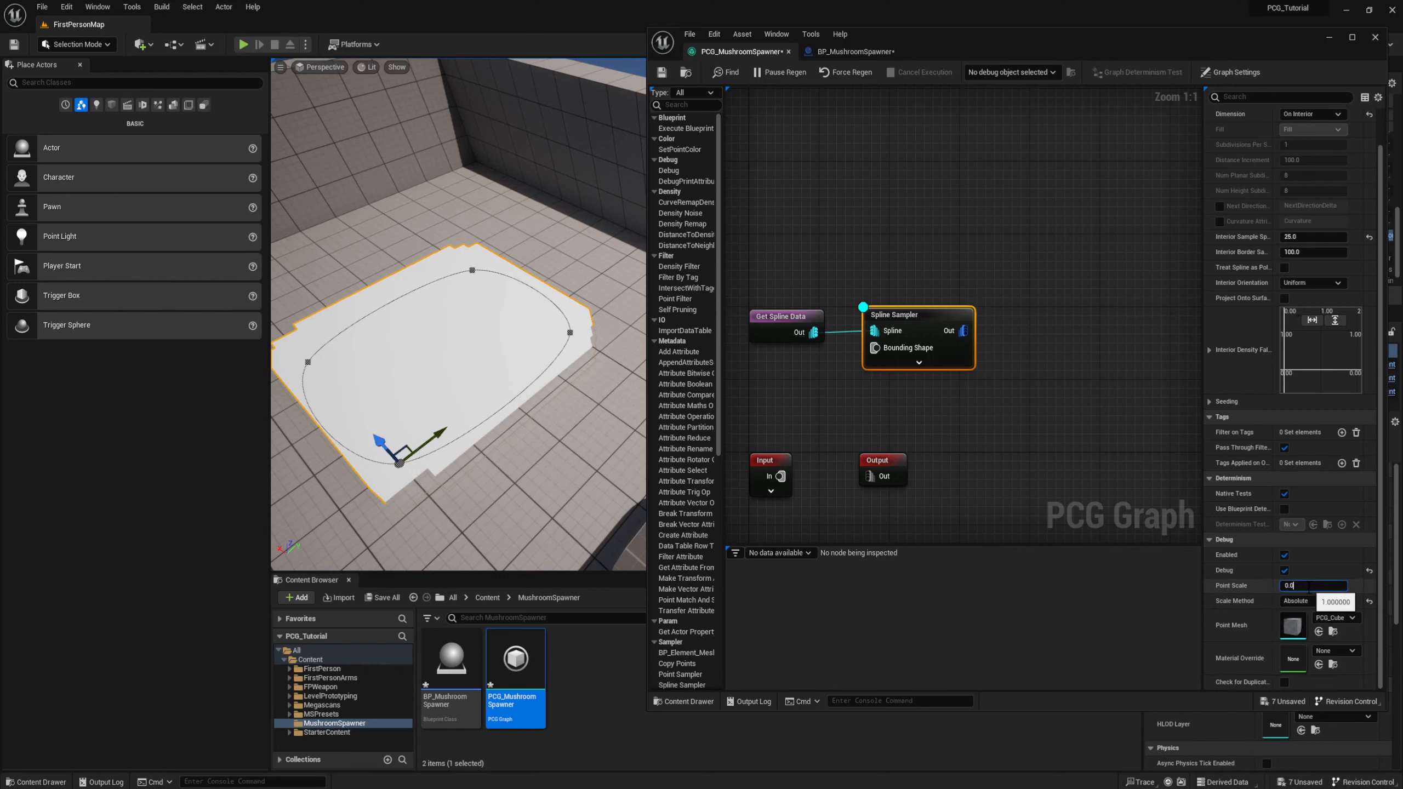
pyautogui.press('Return')
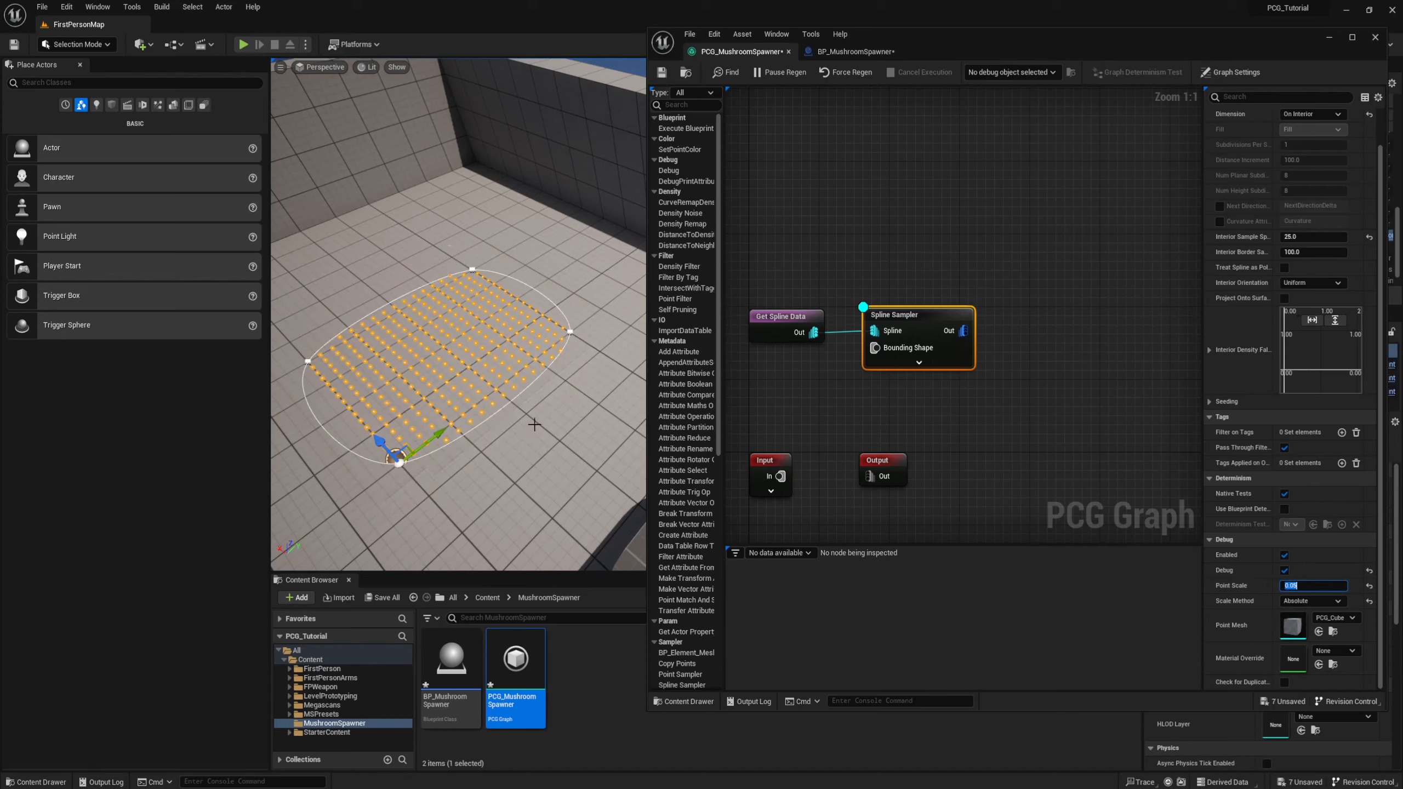
pyautogui.moveTo(533, 423); pyautogui.dragTo(568, 440, button='right')
pyautogui.click(567, 440)
# Step: Add a Density Noise node fed by the Spline Sampler output and place it beside the sampler
pyautogui.moveTo(954, 272); pyautogui.dragTo(1036, 261)
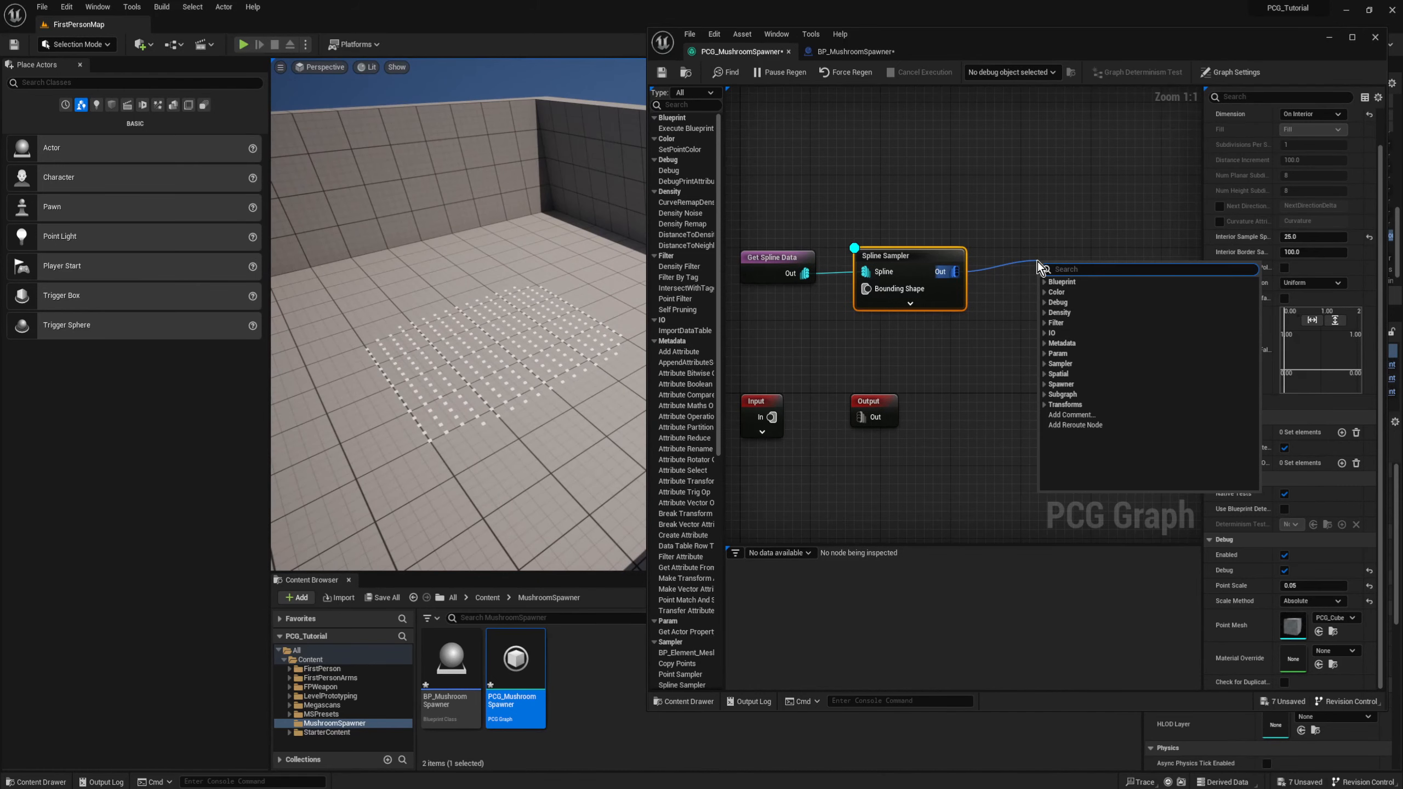
pyautogui.write('d')
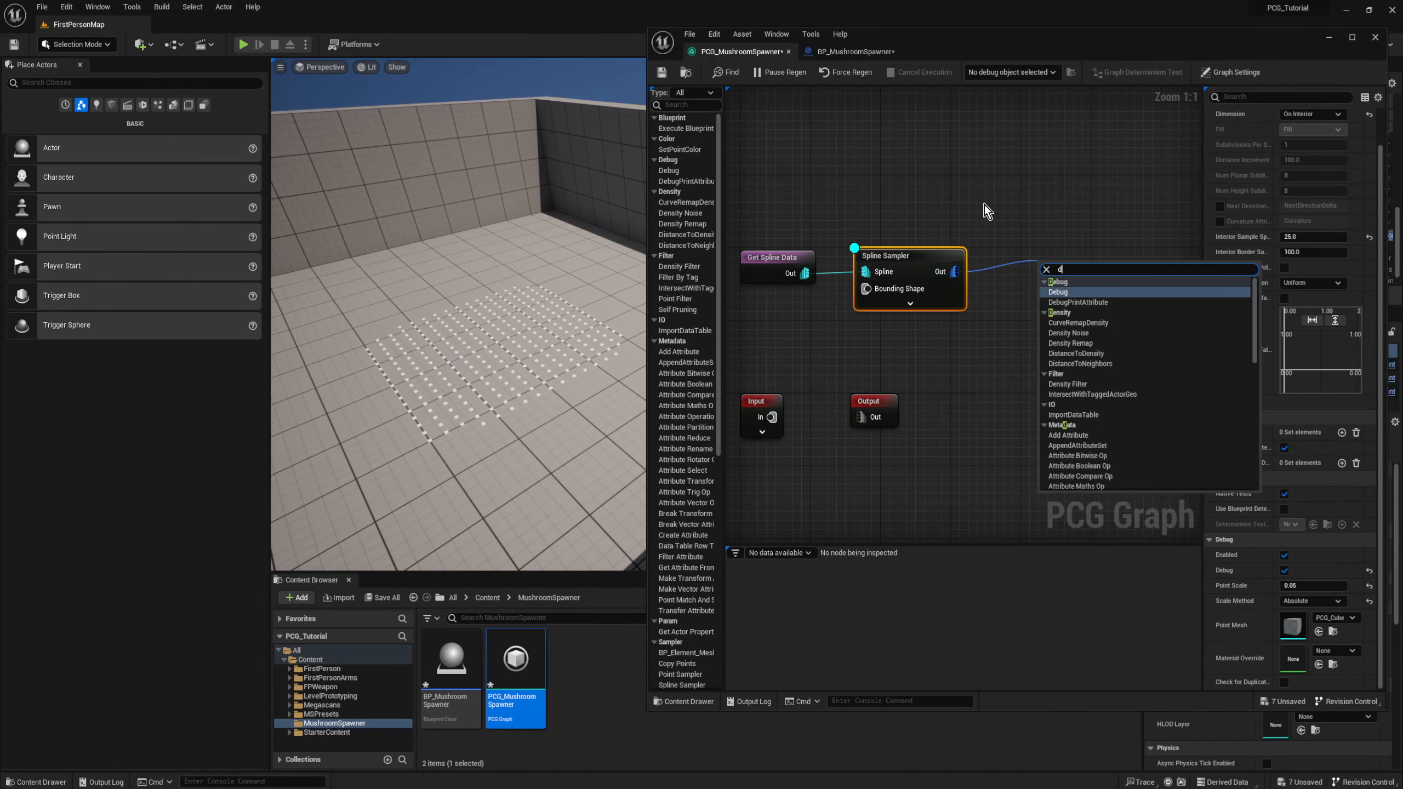
pyautogui.write('ensi')
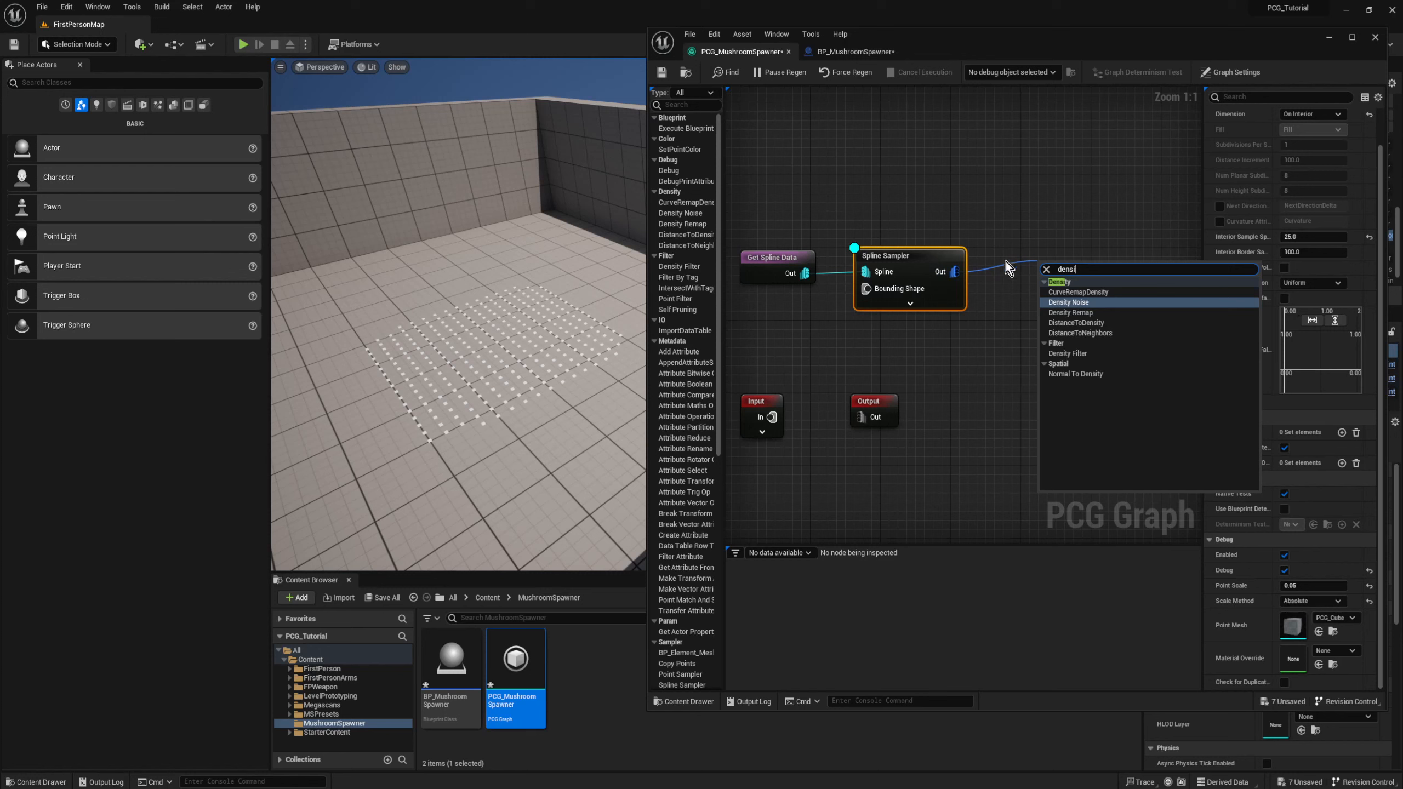
pyautogui.click(1077, 303)
pyautogui.moveTo(1072, 267); pyautogui.dragTo(1030, 255)
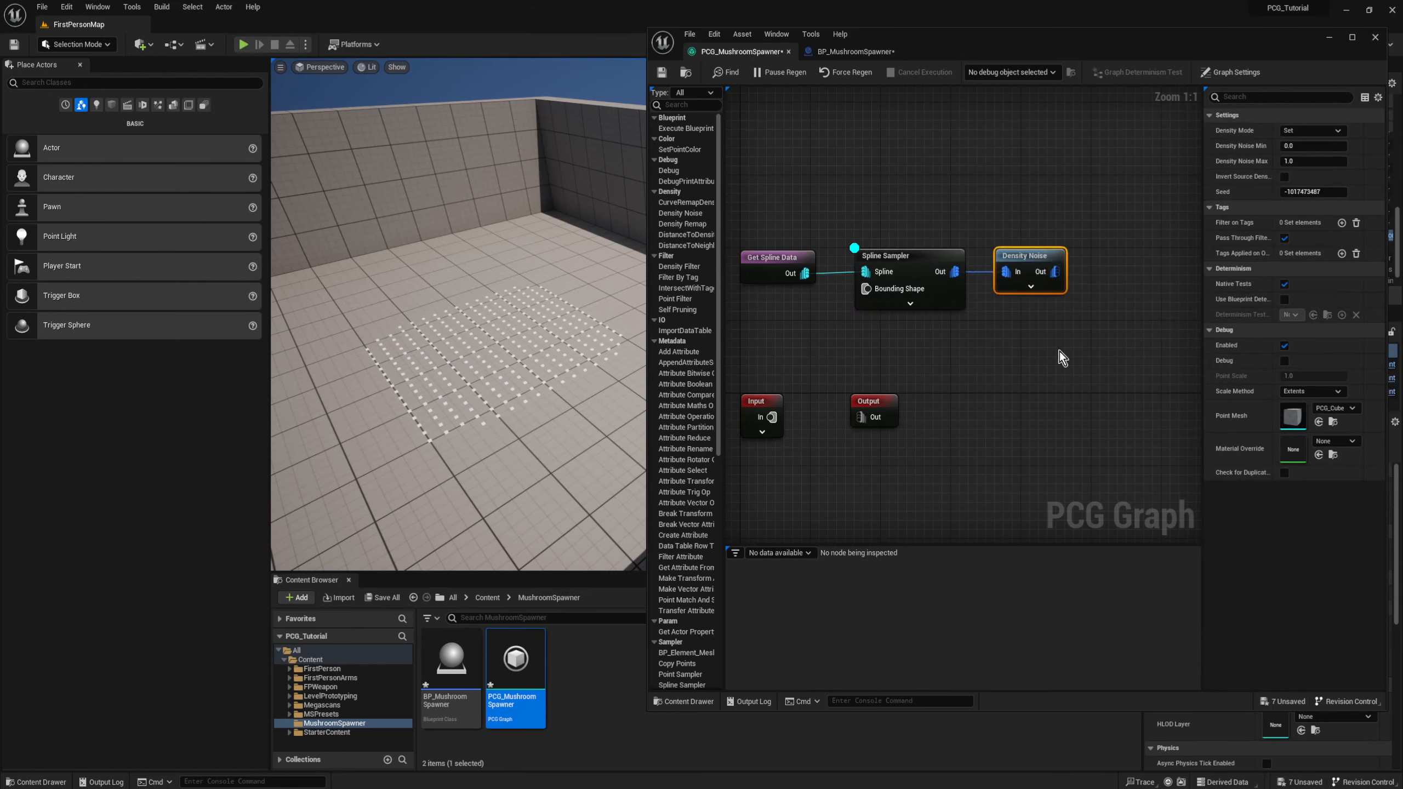
# Step: Add a Density Filter node fed by the Density Noise output and align it beside that node
pyautogui.moveTo(1058, 352); pyautogui.dragTo(932, 388, button='right')
pyautogui.moveTo(933, 309); pyautogui.dragTo(996, 293)
pyautogui.write('dens')
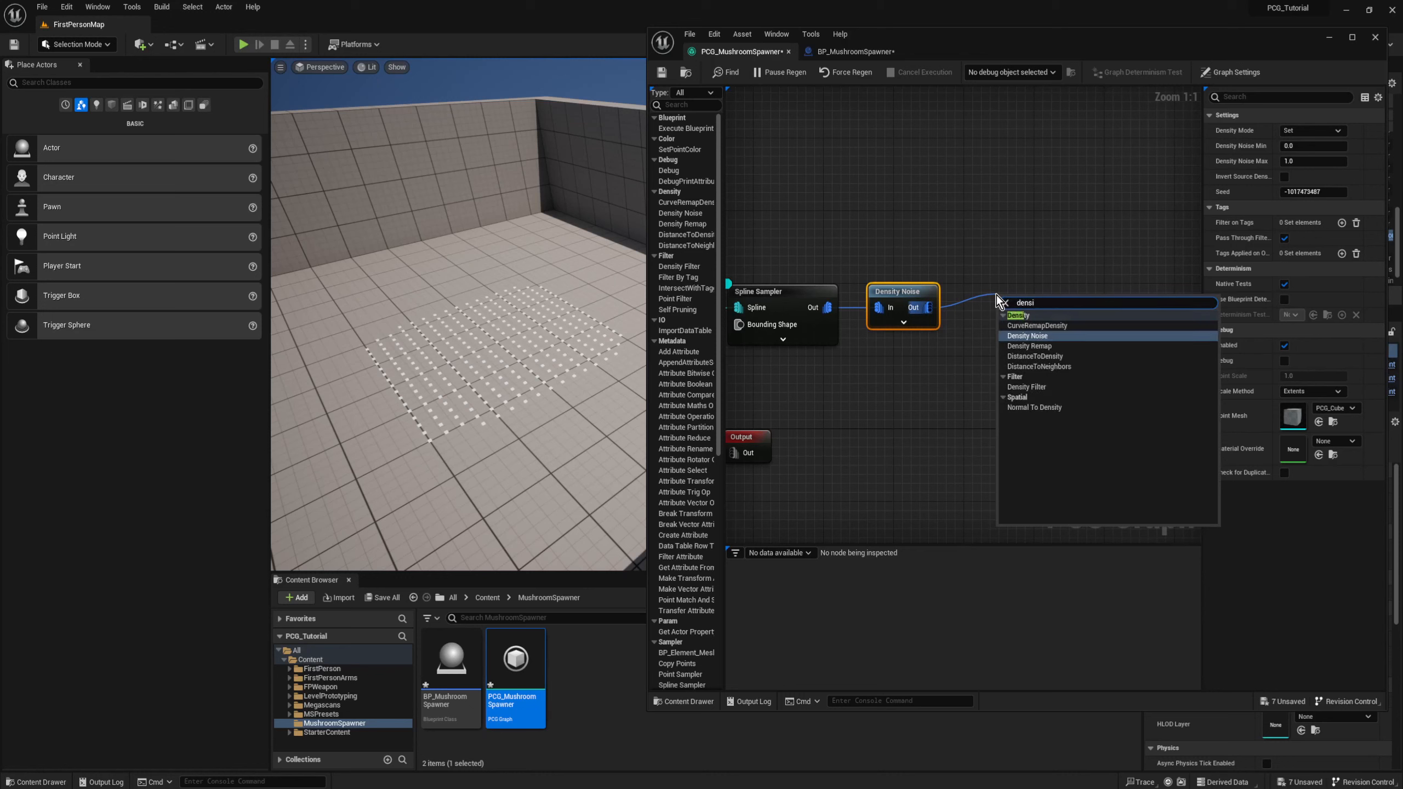
pyautogui.write('i')
pyautogui.click(1041, 388)
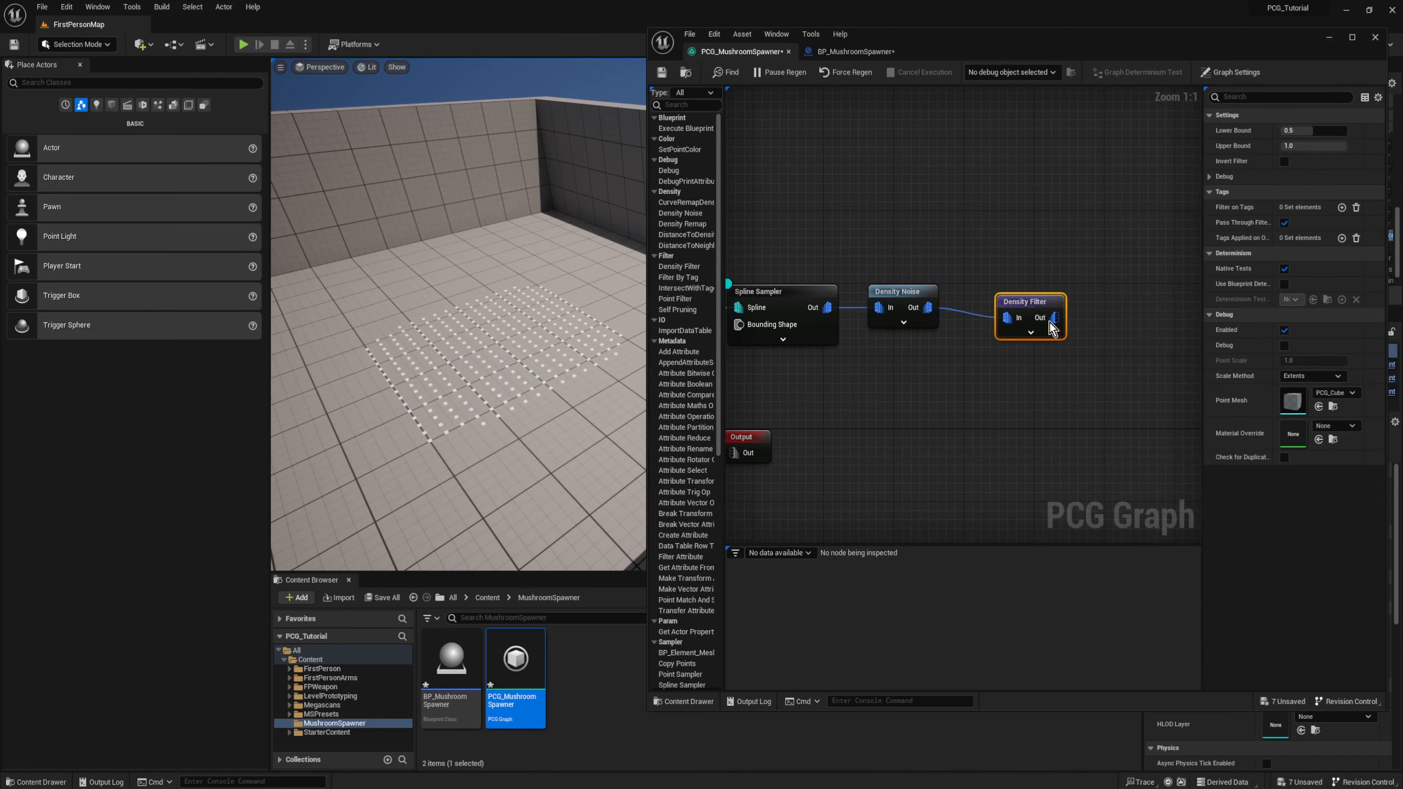
pyautogui.moveTo(1028, 303); pyautogui.dragTo(996, 293)
pyautogui.moveTo(1029, 332); pyautogui.dragTo(914, 344, button='right')
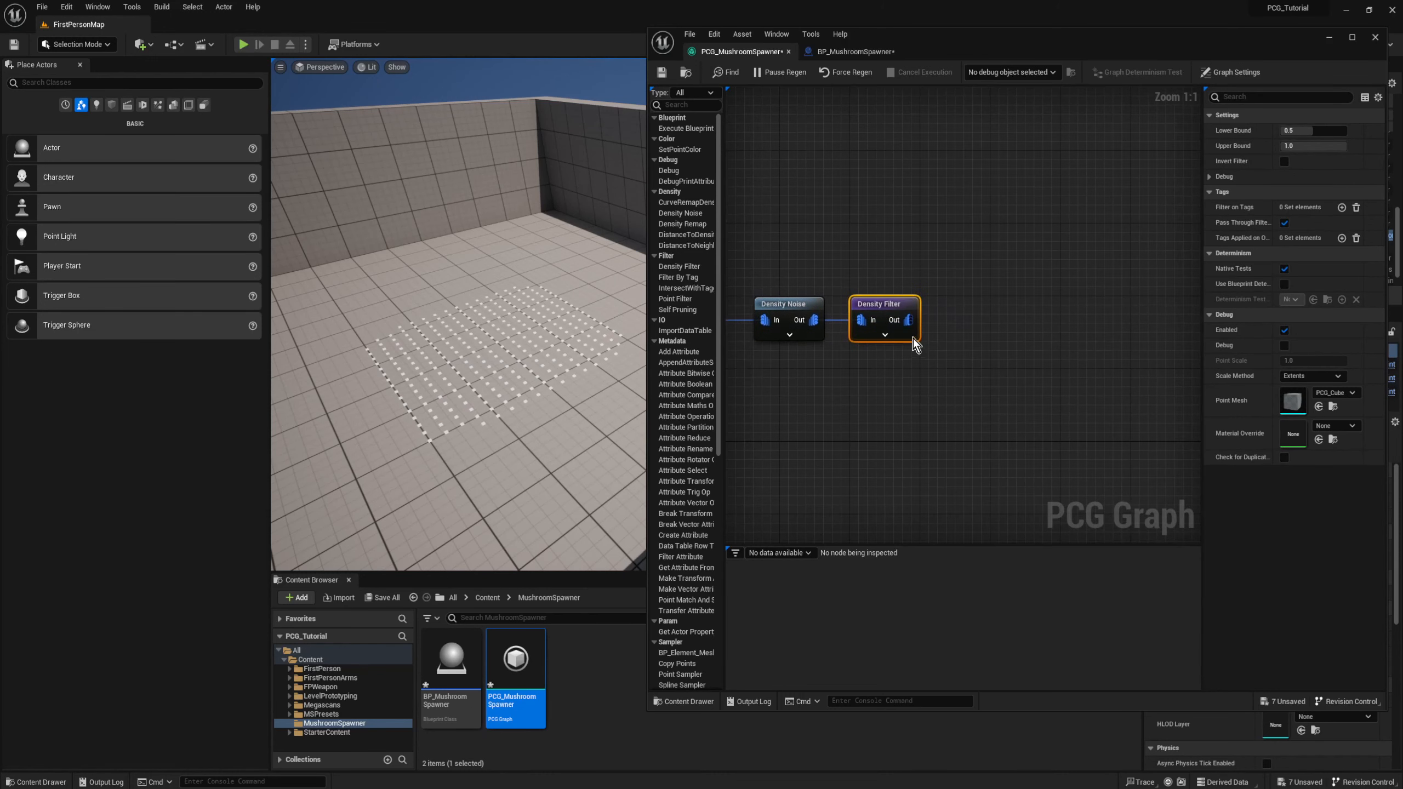
pyautogui.moveTo(908, 320); pyautogui.dragTo(971, 312)
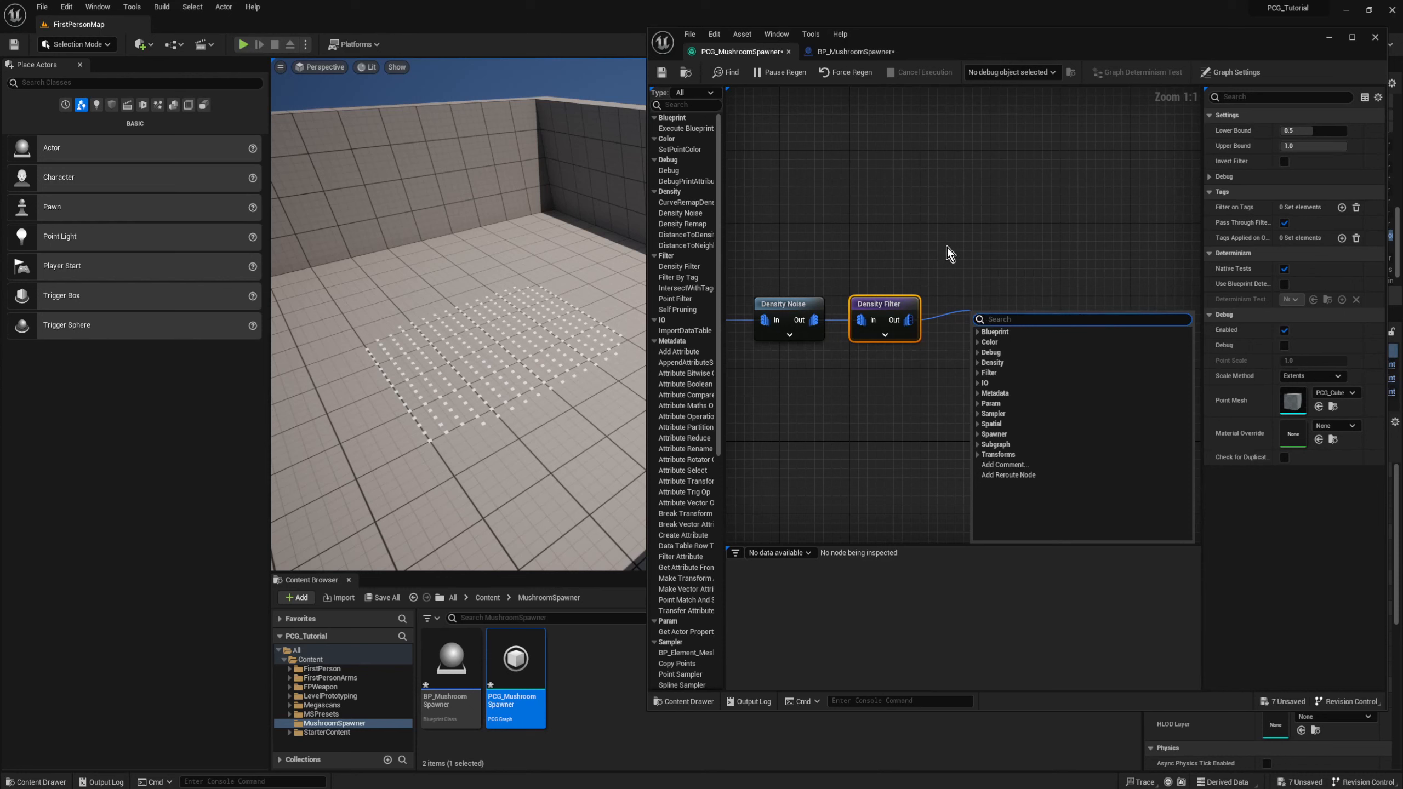
pyautogui.click(1028, 194)
pyautogui.moveTo(877, 213); pyautogui.dragTo(968, 197, button='right')
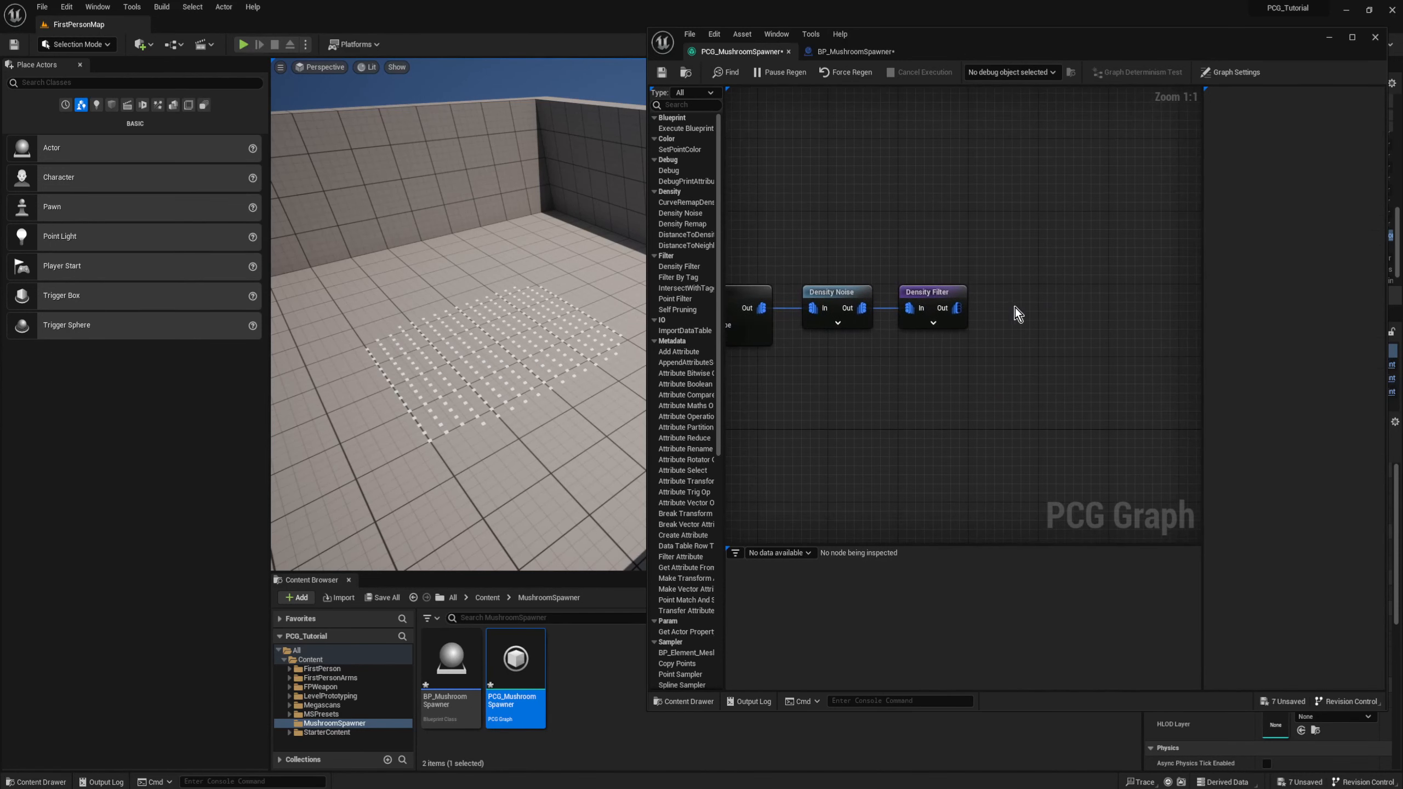
# Step: Add a Static Mesh Spawner node fed by the Density Filter output and place it beside the filter
pyautogui.moveTo(1018, 302); pyautogui.dragTo(915, 349, button='right')
pyautogui.moveTo(901, 342); pyautogui.dragTo(977, 323)
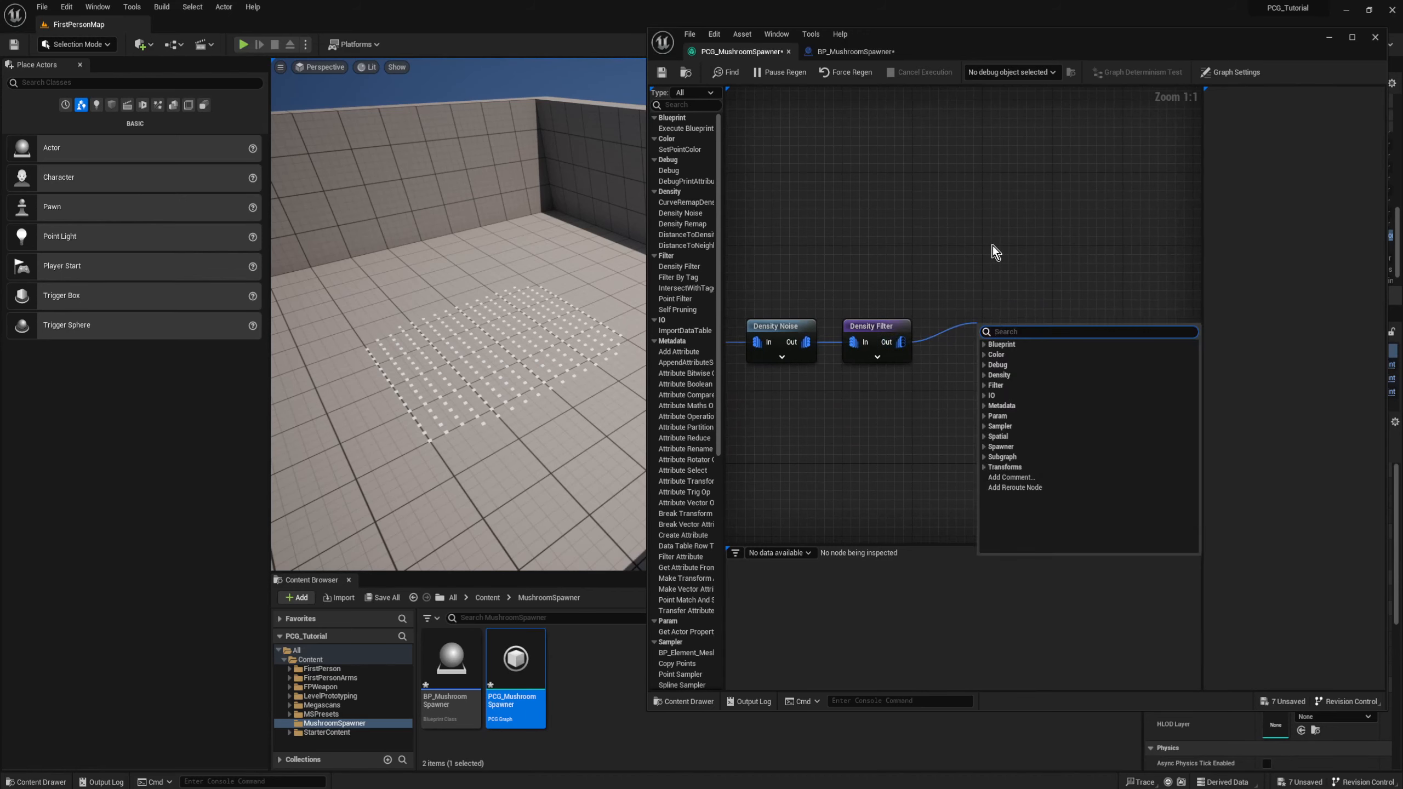
pyautogui.write('sta')
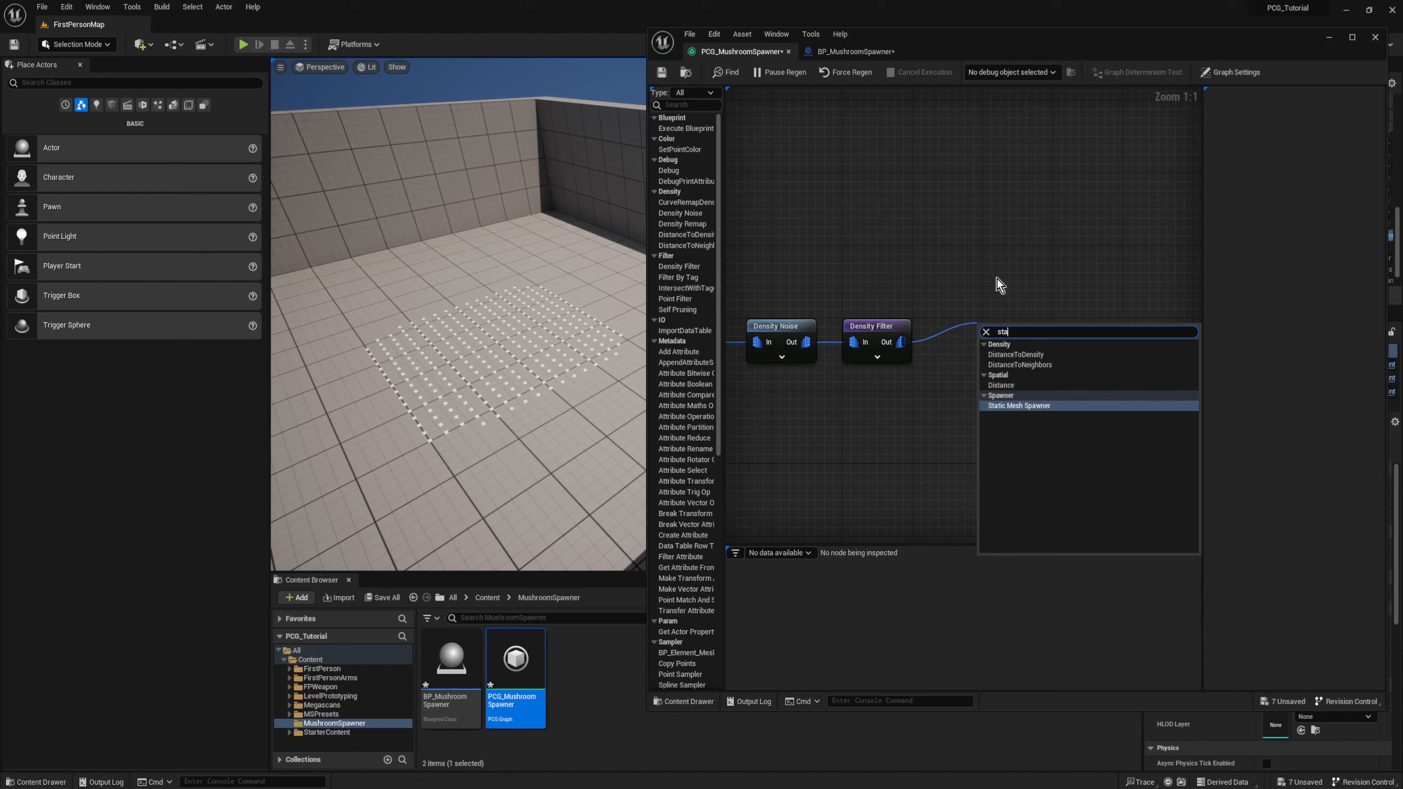
pyautogui.click(1019, 406)
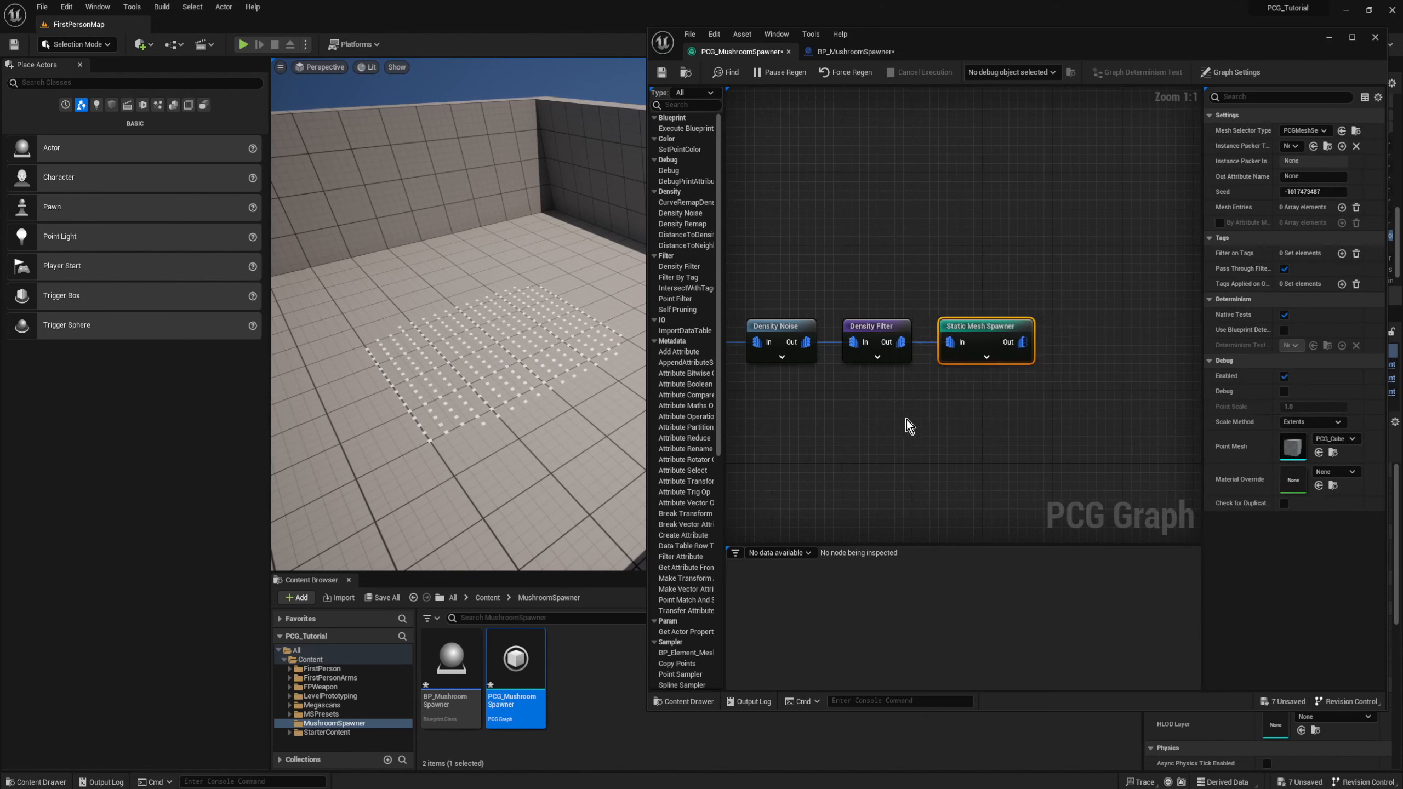
# Step: Move the Get Spline Data and Spline Sampler nodes away from Density Noise and break the link between the sampler and Density Noise
pyautogui.moveTo(1005, 330); pyautogui.dragTo(1077, 436, button='right')
pyautogui.scroll(-1, 1019, 426)
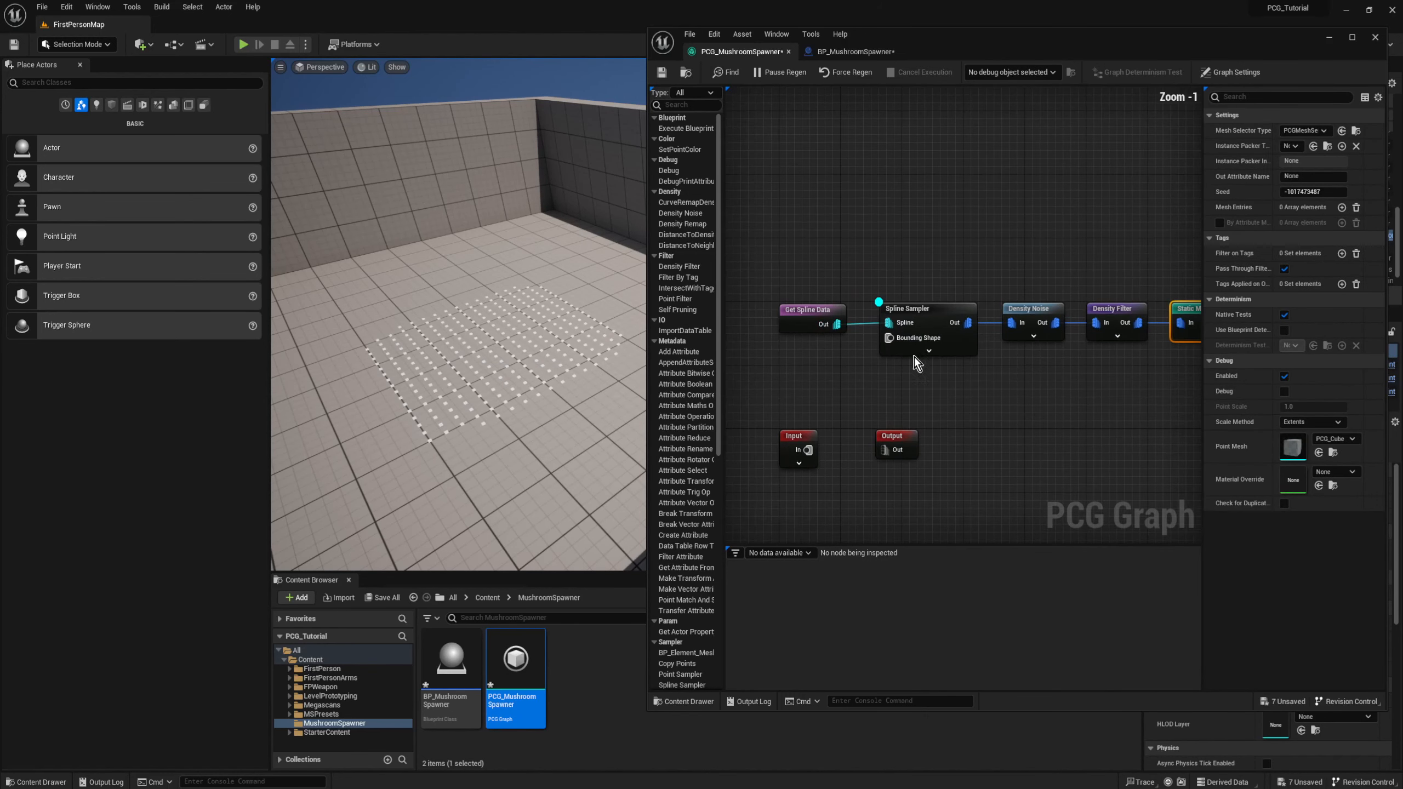
pyautogui.moveTo(776, 260); pyautogui.dragTo(942, 365)
pyautogui.moveTo(946, 311); pyautogui.dragTo(768, 307)
pyautogui.click(880, 381)
pyautogui.keyDown('alt'); pyautogui.click(784, 323); pyautogui.keyUp('alt')
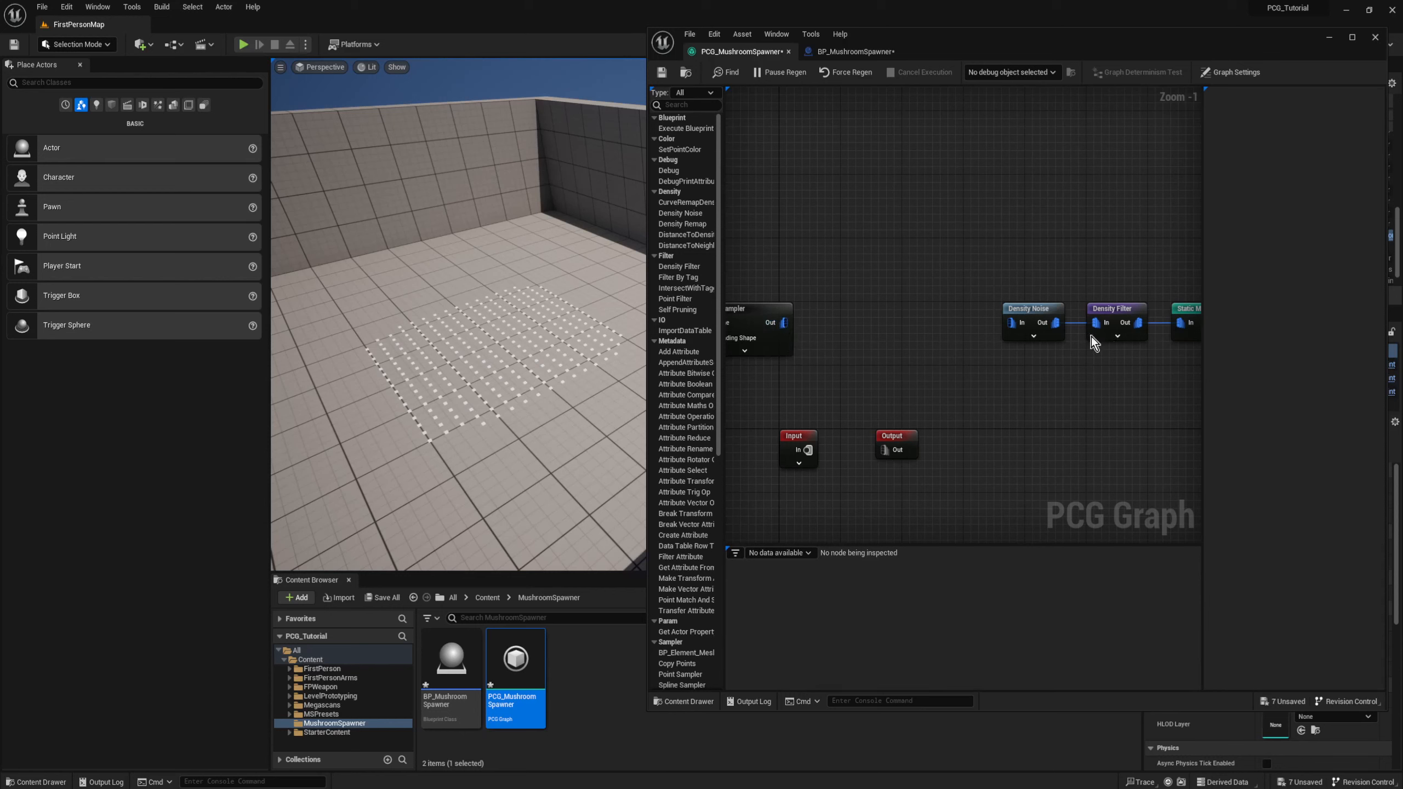
# Step: Add a World Ray Hit Query node and place it below the Spline Sampler
pyautogui.rightClick(808, 379)
pyautogui.write('ray')
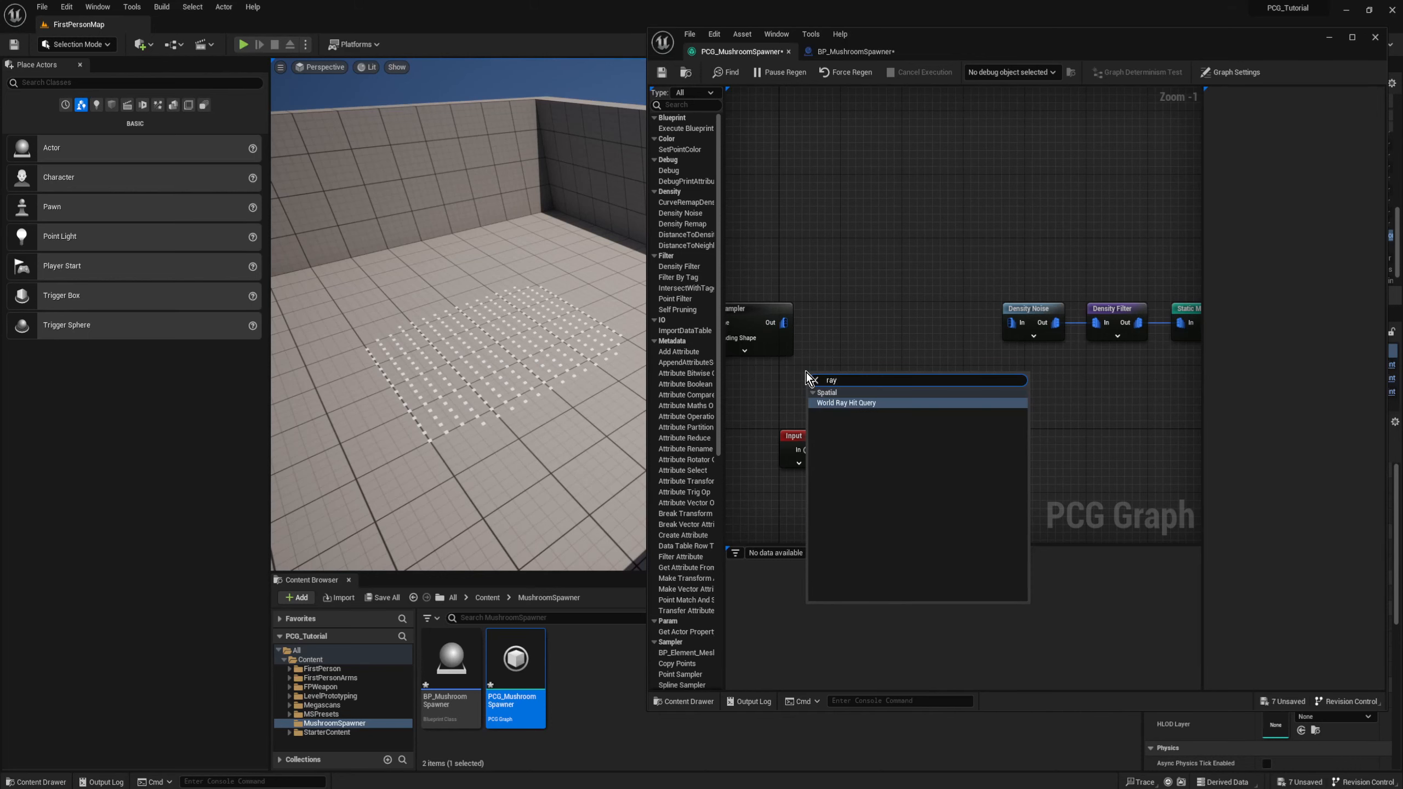
pyautogui.click(850, 403)
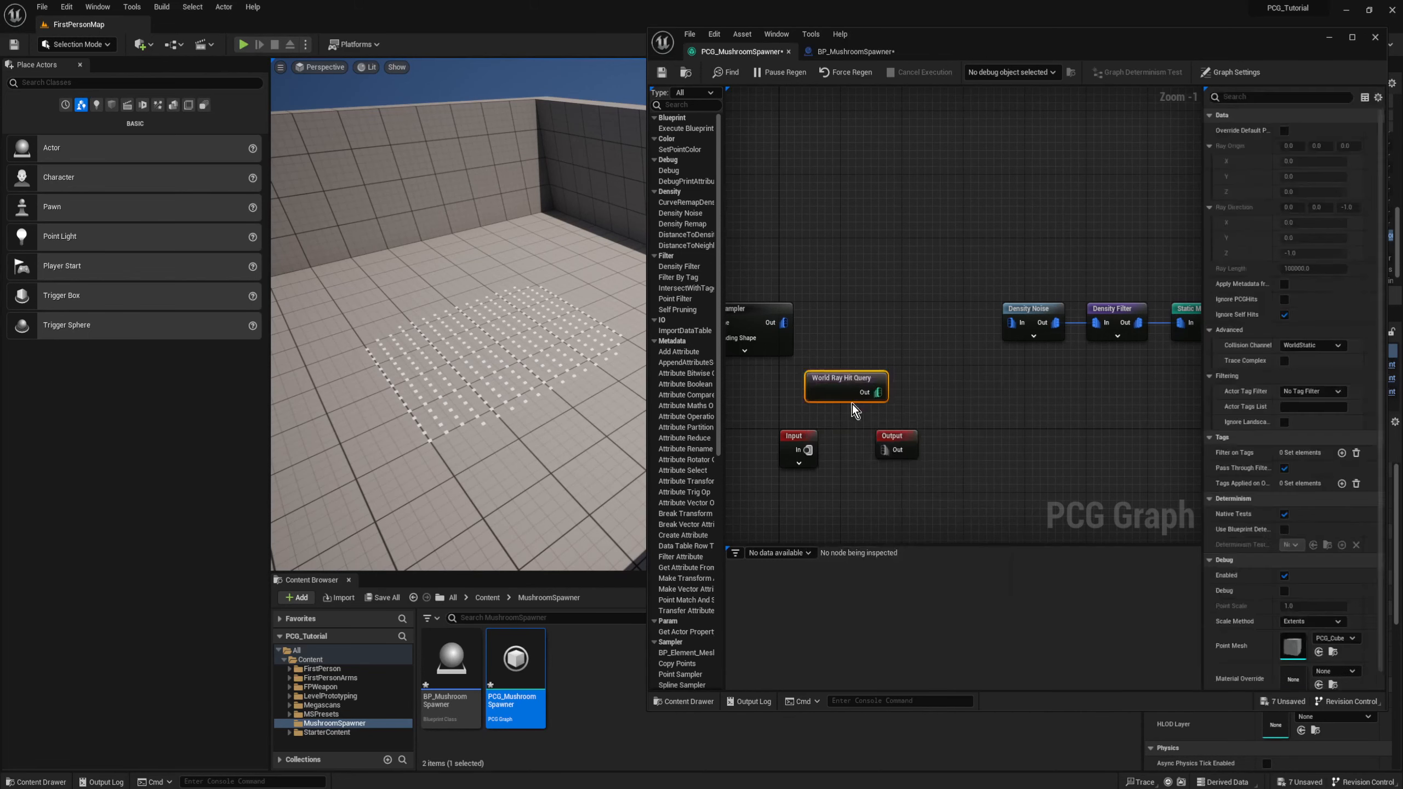
pyautogui.click(842, 353)
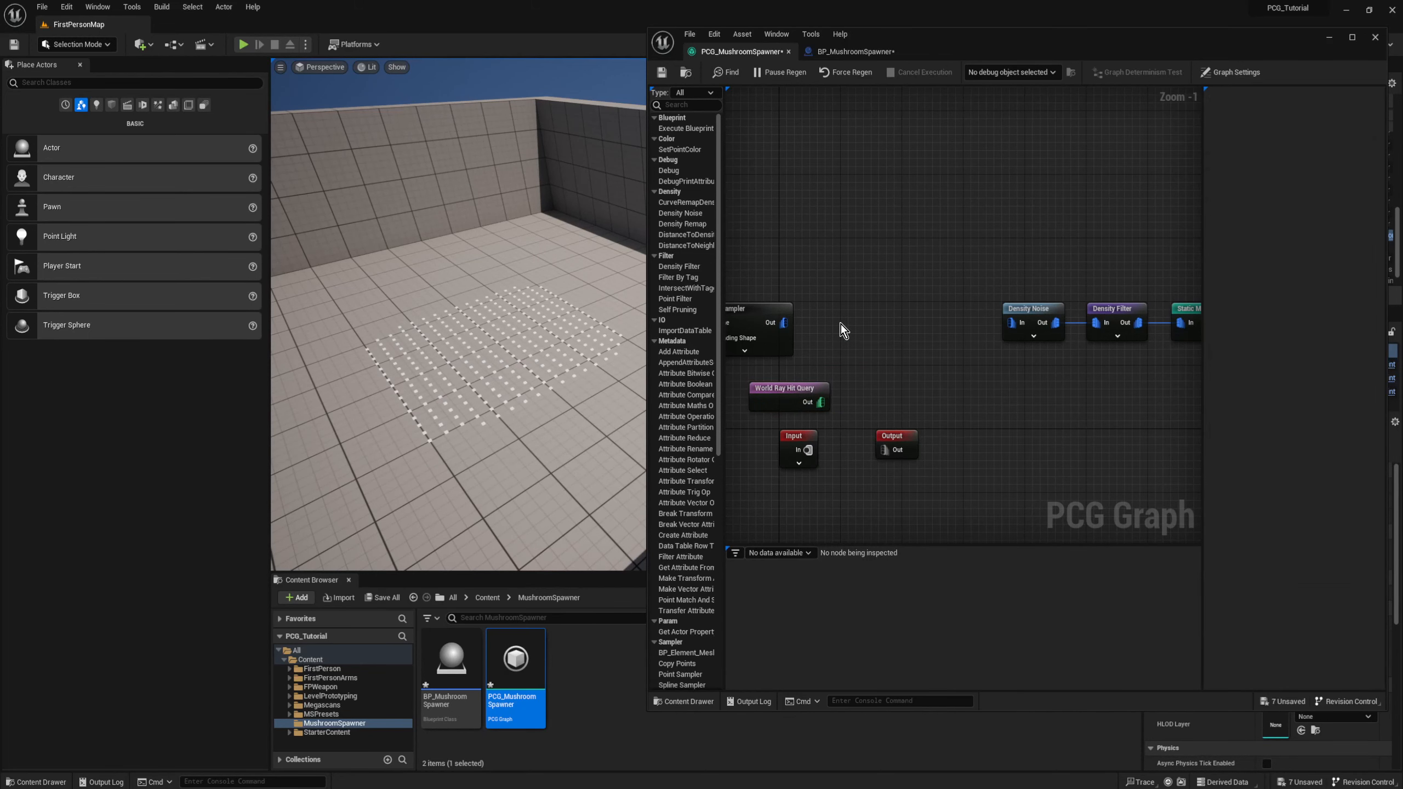
# Step: Add a Projection node in the gap between the Spline Sampler and Density Noise
pyautogui.rightClick(840, 330)
pyautogui.write('proj')
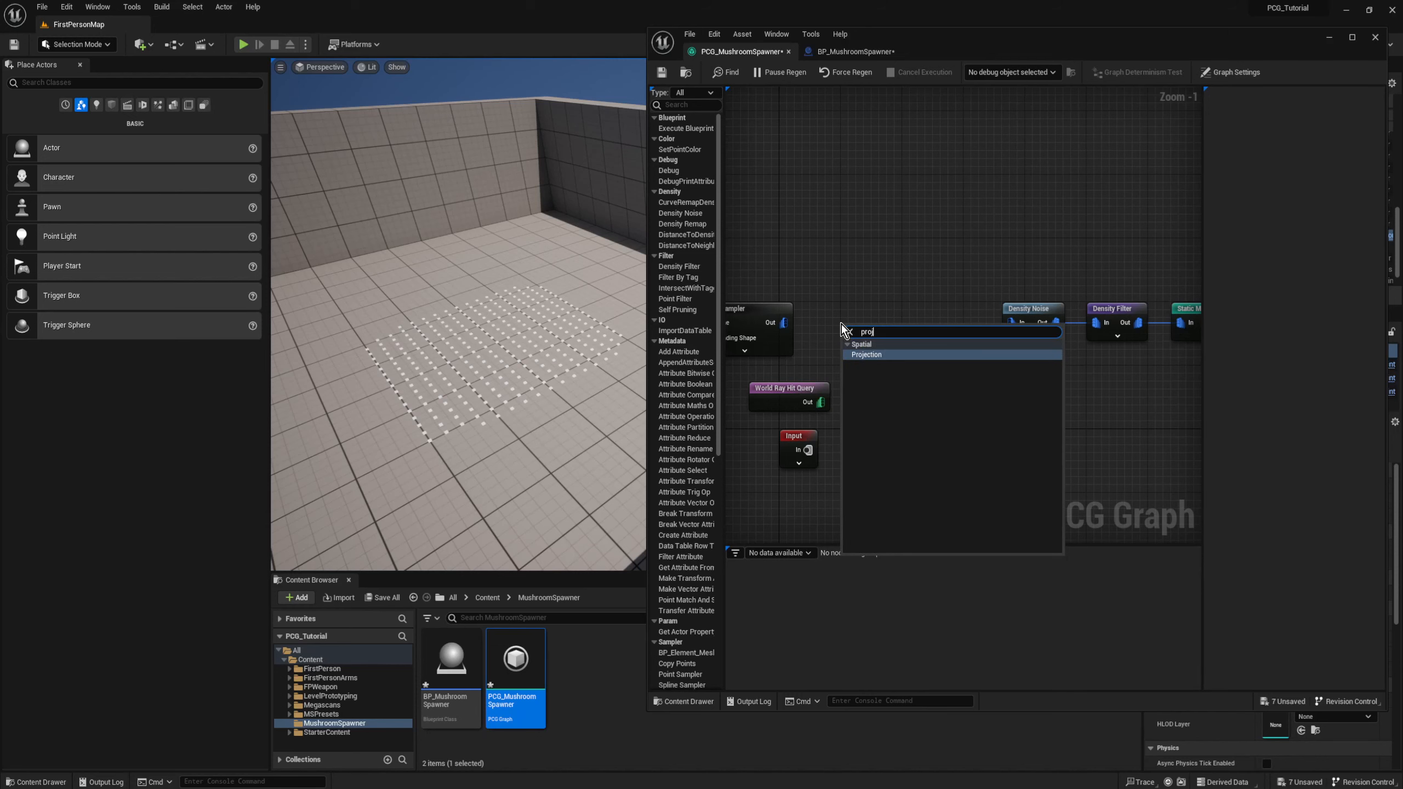
pyautogui.click(878, 354)
pyautogui.moveTo(900, 334); pyautogui.dragTo(901, 306)
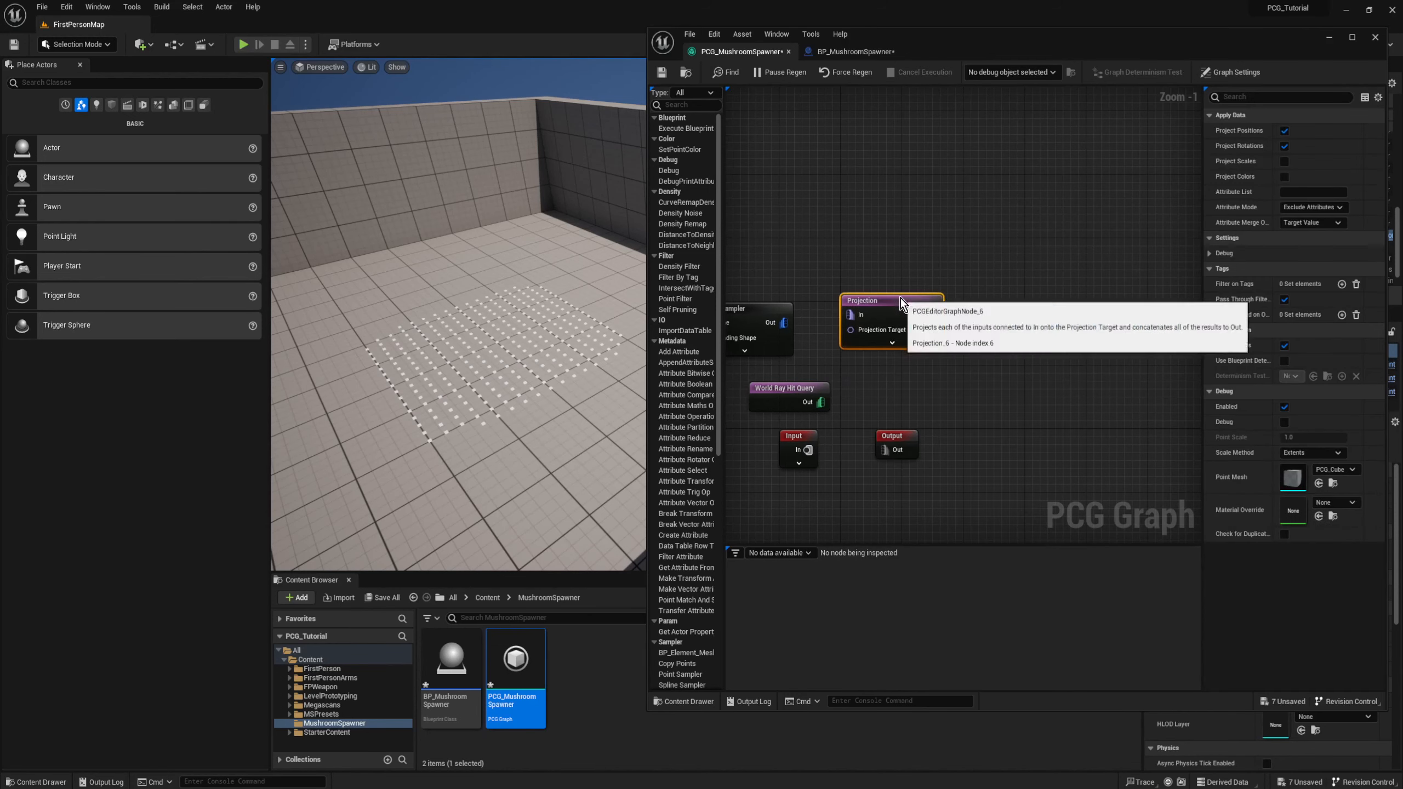
# Step: Wire Spline Sampler through Projection into Density Noise, connect World Ray Hit Query to Projection Target, and align the nodes
pyautogui.moveTo(783, 322); pyautogui.dragTo(1010, 323)
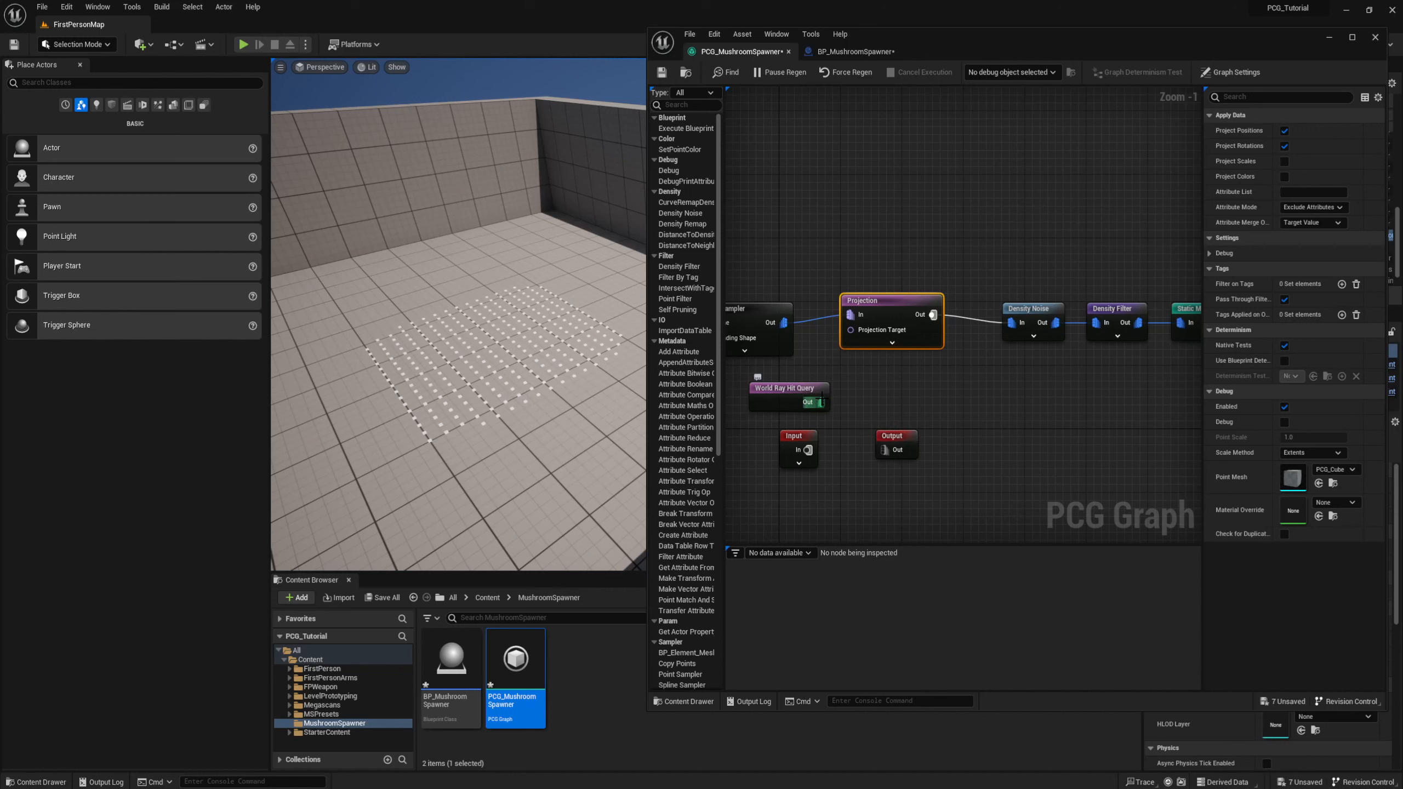
pyautogui.moveTo(821, 400); pyautogui.dragTo(838, 365)
pyautogui.moveTo(839, 365); pyautogui.dragTo(854, 339)
pyautogui.click(1124, 390)
pyautogui.moveTo(899, 314); pyautogui.dragTo(874, 321)
pyautogui.click(922, 369)
# Step: Turn on Trace Complex for the World Ray Hit Query node
pyautogui.moveTo(891, 397); pyautogui.dragTo(999, 406, button='right')
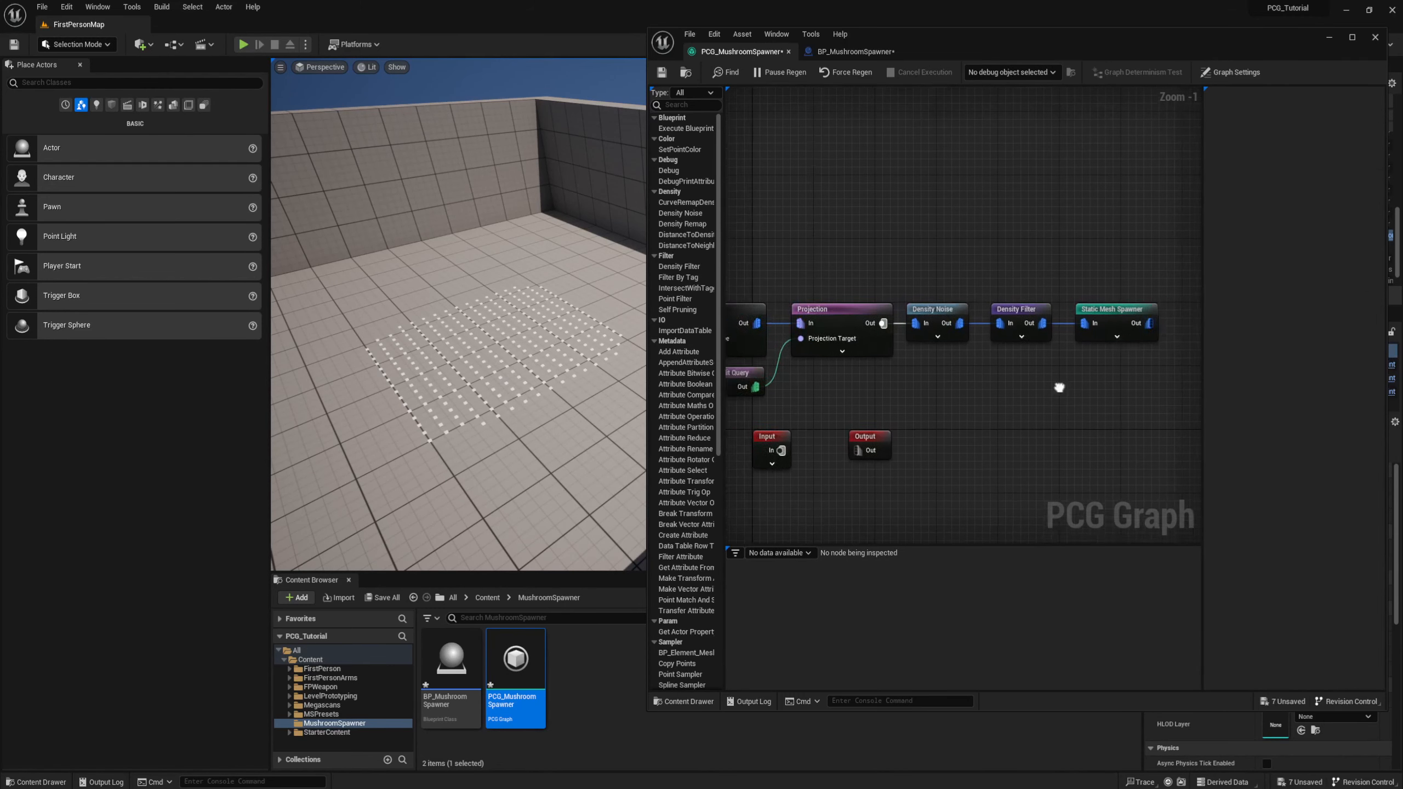
pyautogui.moveTo(1058, 388); pyautogui.dragTo(1117, 390, button='right')
pyautogui.click(803, 372)
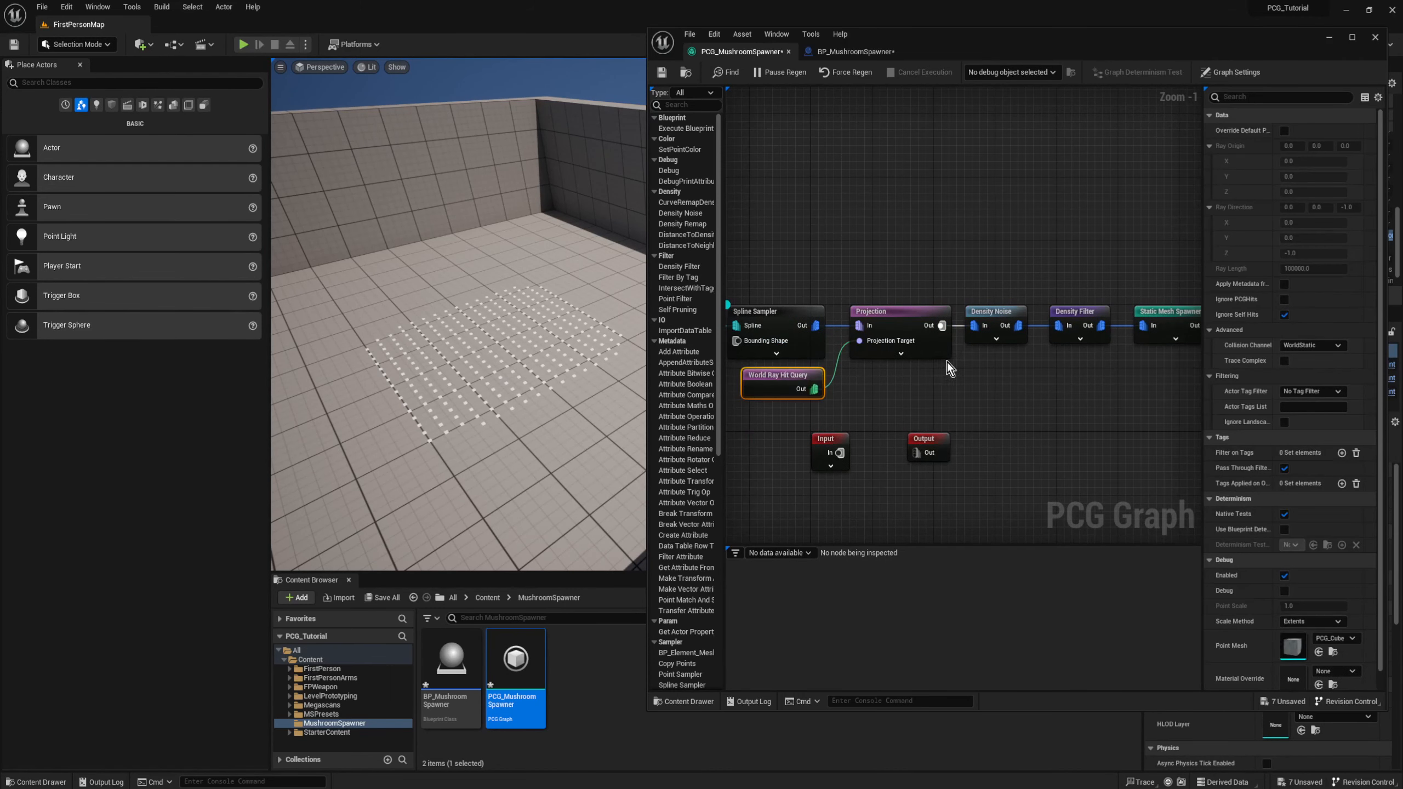
pyautogui.click(1284, 361)
# Step: Move the Static Mesh Spawner farther from the Density Filter to leave room between the two nodes
pyautogui.click(1166, 312)
pyautogui.moveTo(1166, 318); pyautogui.dragTo(878, 321, button='right')
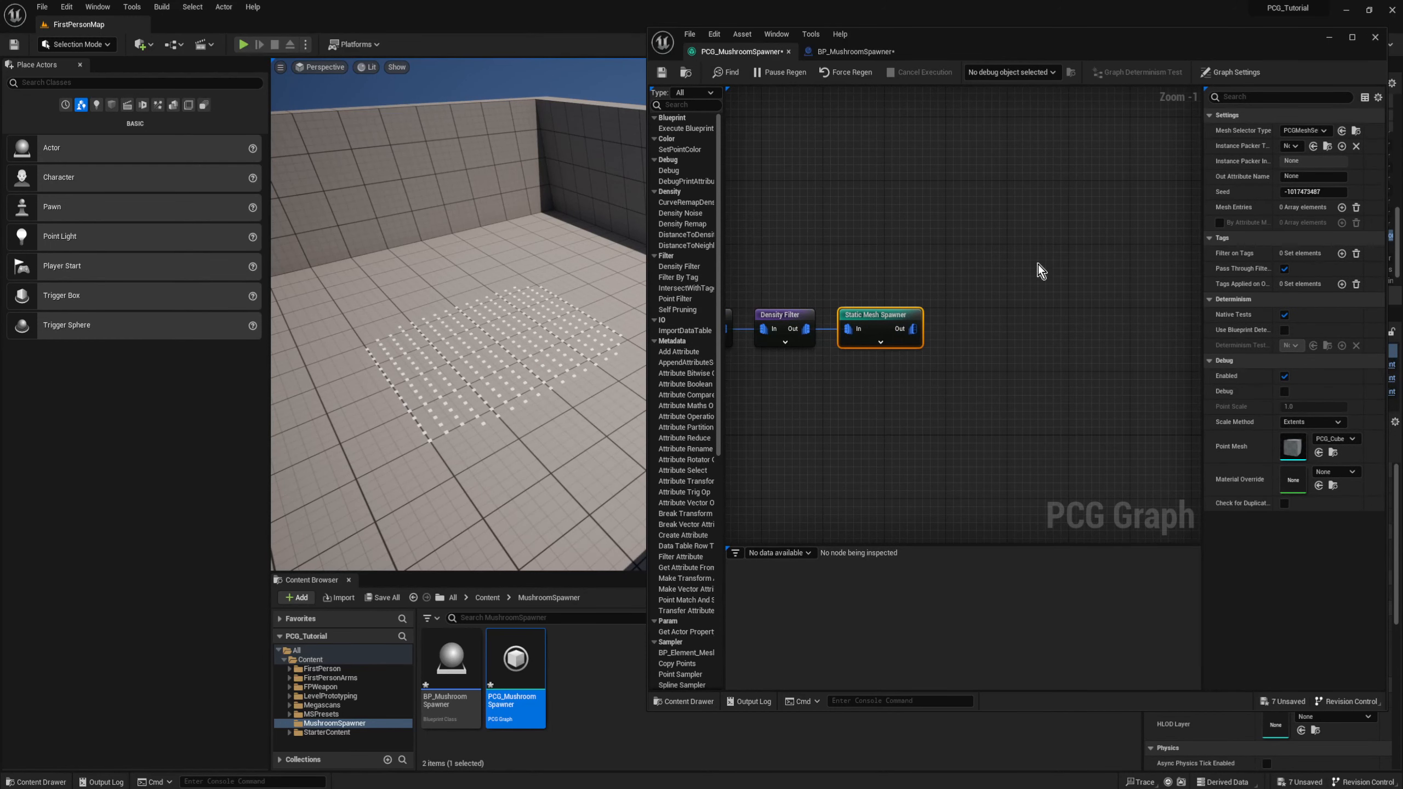
pyautogui.moveTo(871, 315); pyautogui.dragTo(987, 316)
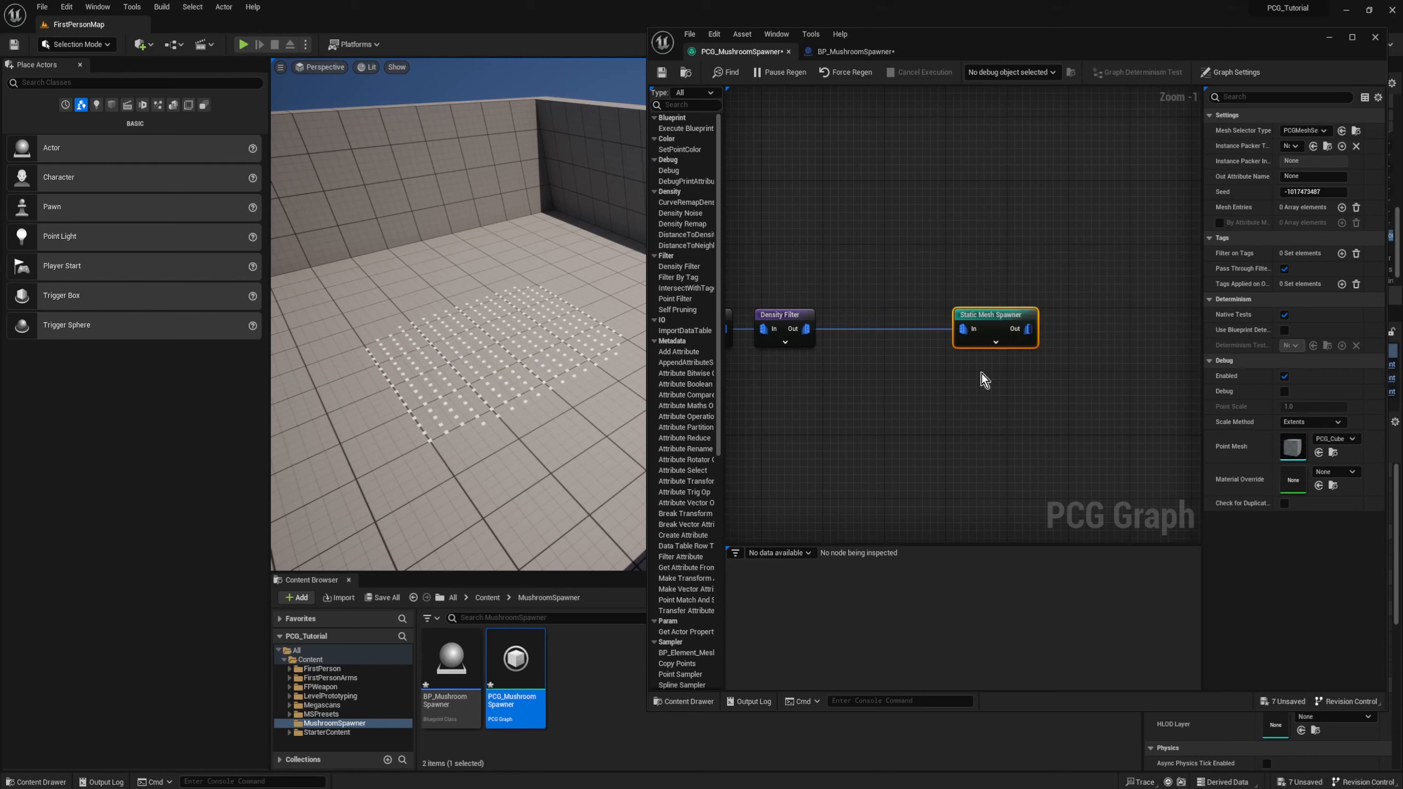
# Step: Add one mesh entry to the Static Mesh Spawner and assign the first S_Spotted_Red_Mushrooms static mesh in its descriptor
pyautogui.click(1342, 207)
pyautogui.click(1219, 223)
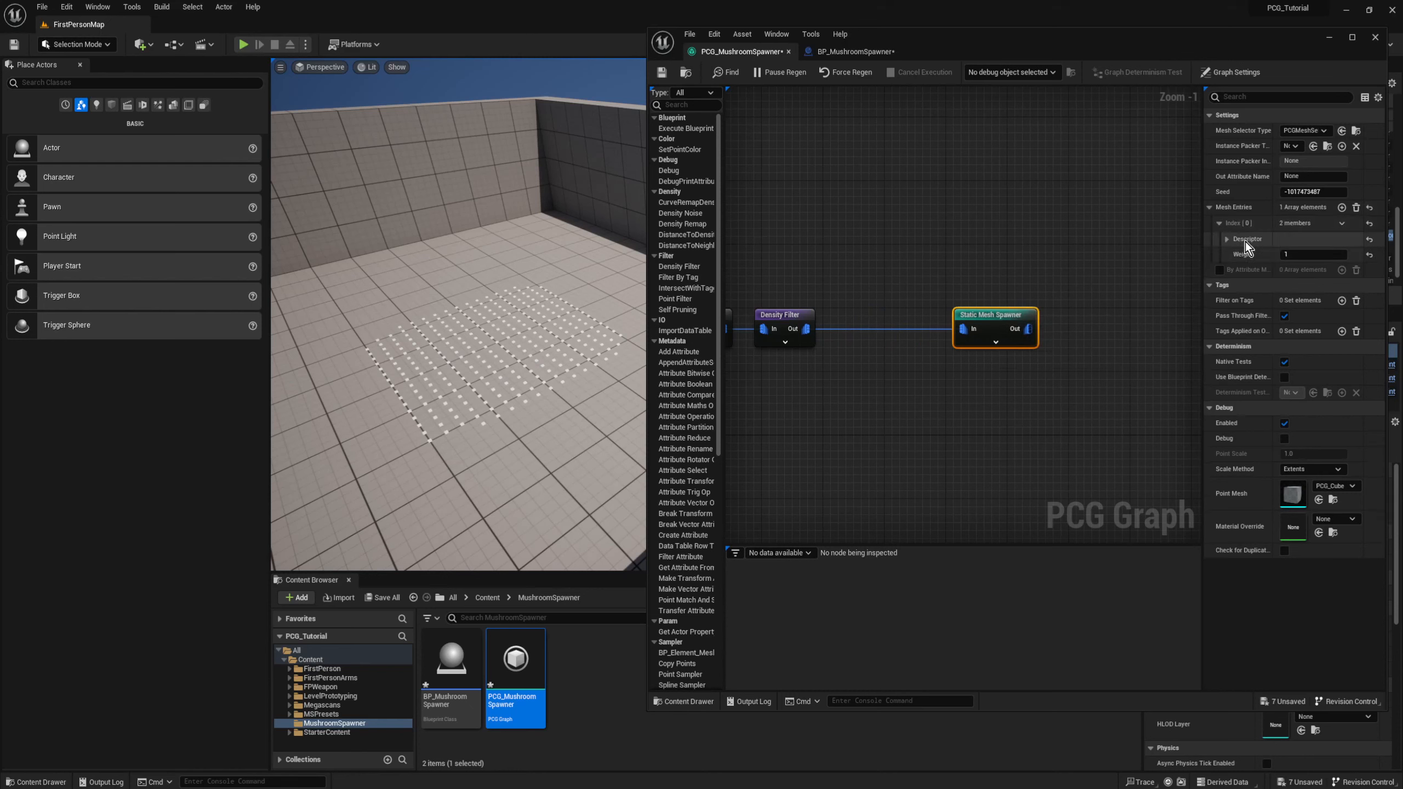
pyautogui.click(1226, 240)
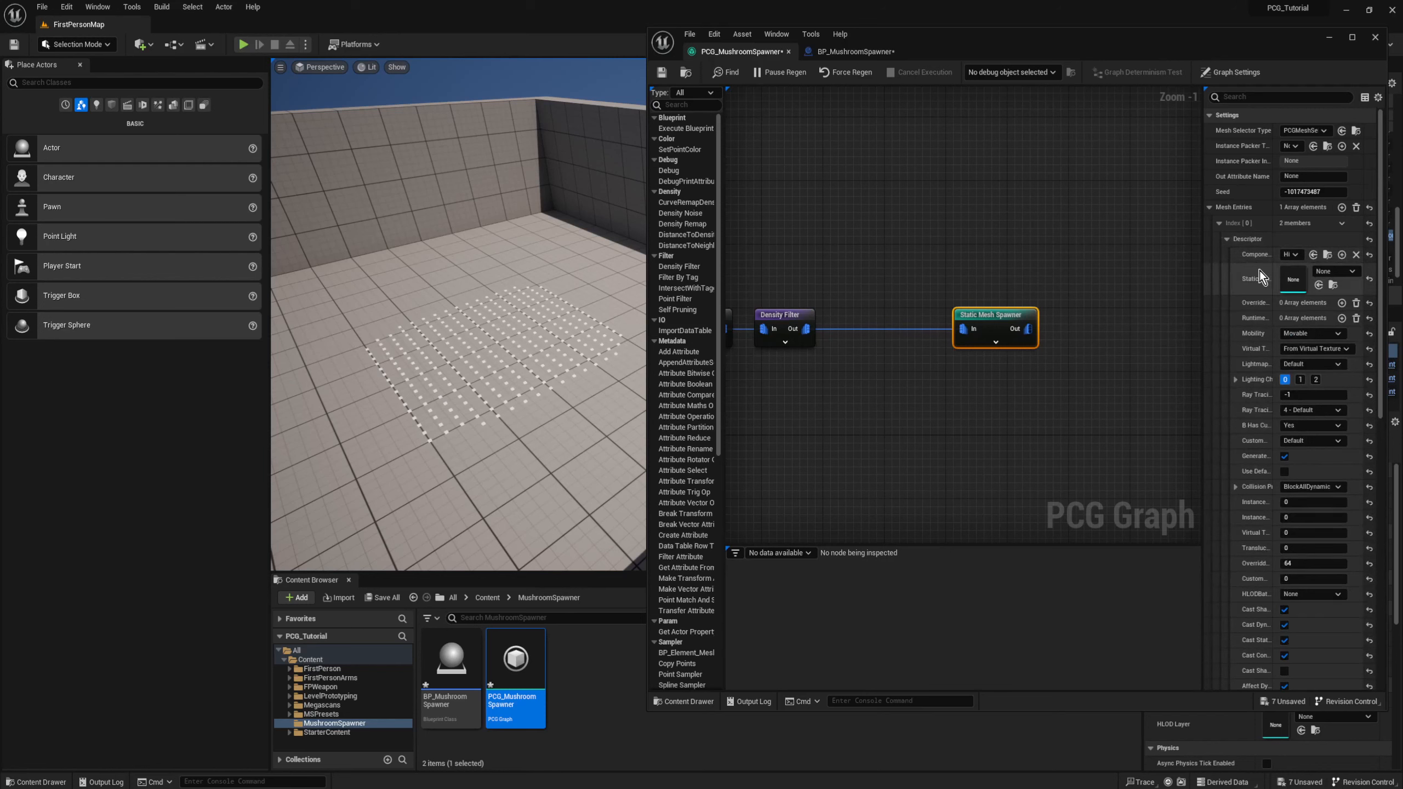
pyautogui.click(1343, 272)
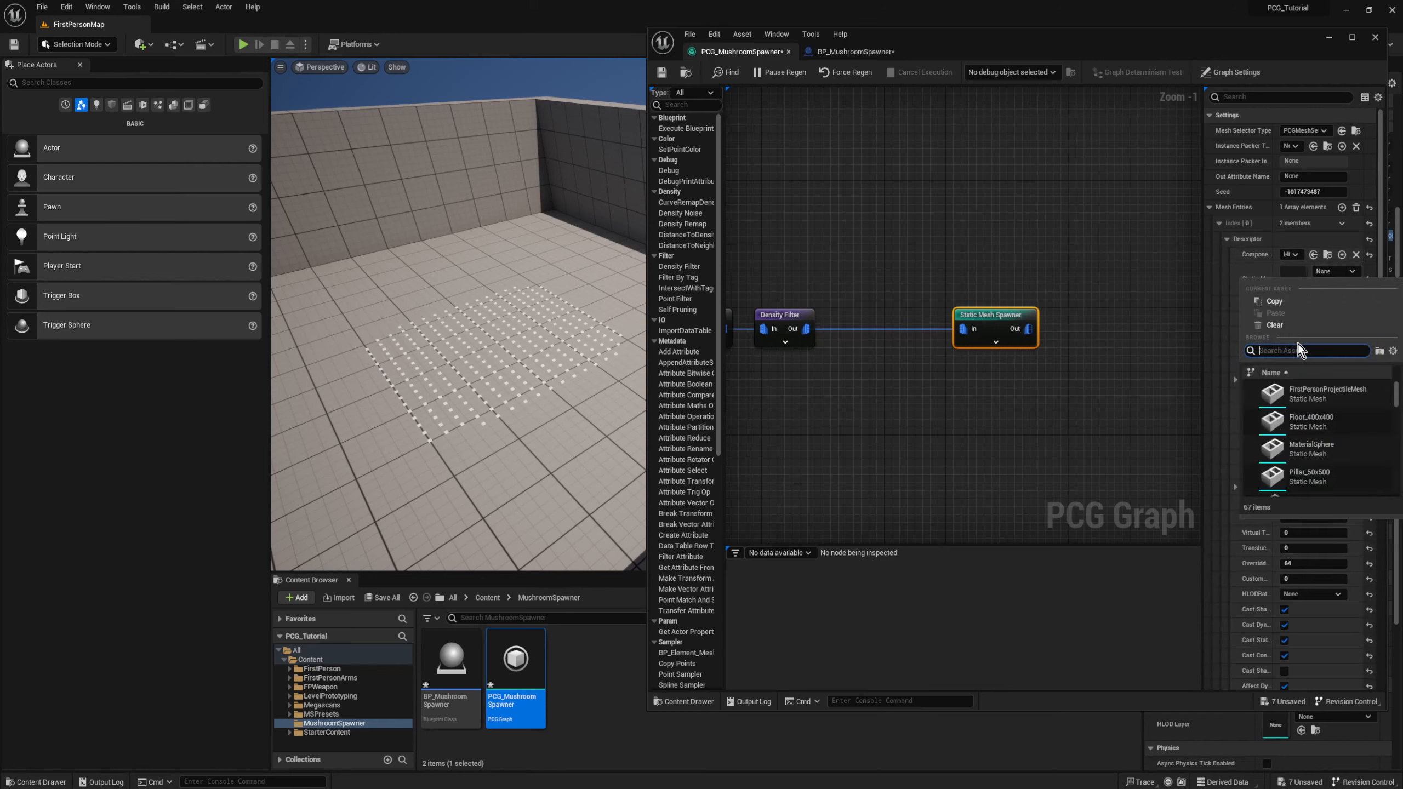
pyautogui.write('mush')
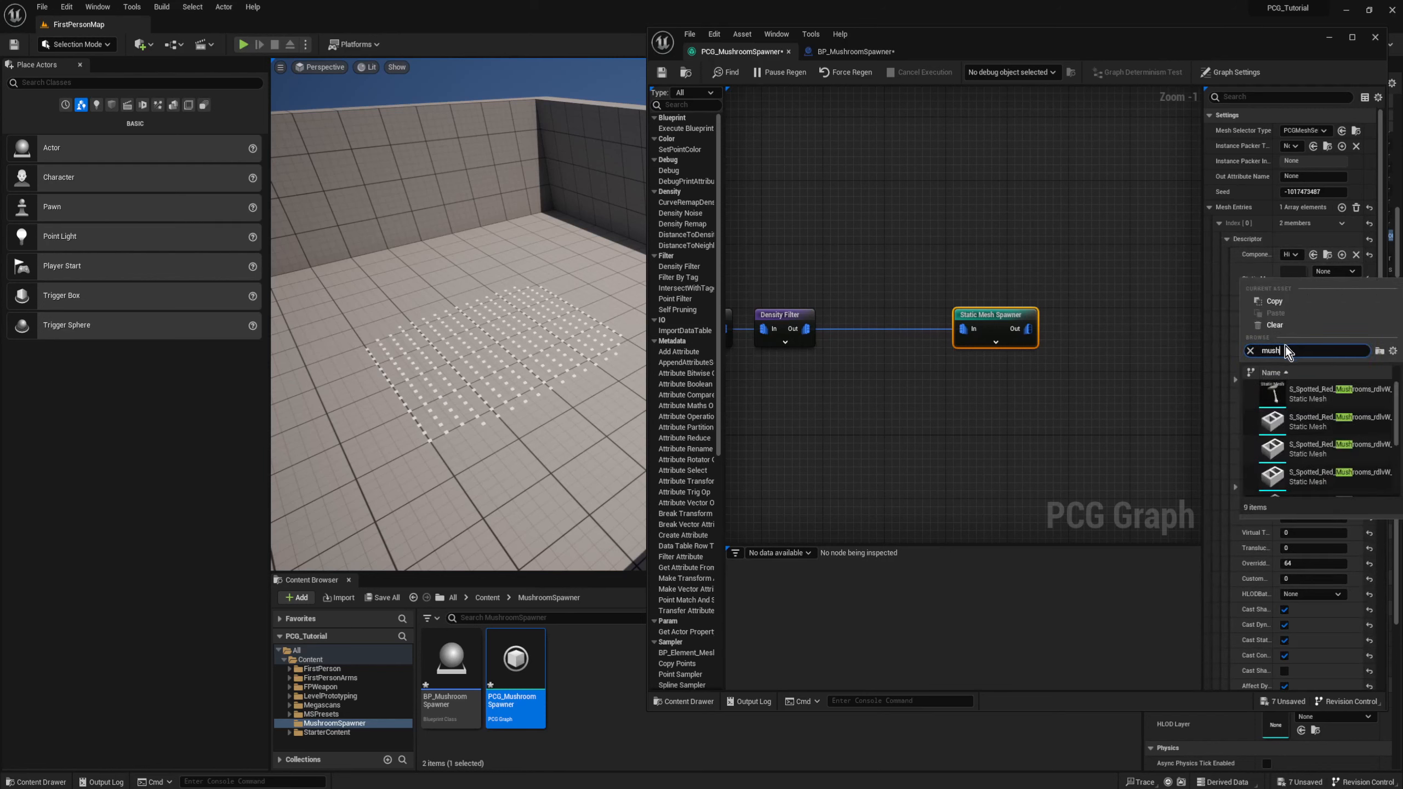
pyautogui.click(1322, 392)
pyautogui.moveTo(586, 431)
pyautogui.mouseDown(button='right')
pyautogui.moveTo(535, 442)
pyautogui.moveTo(586, 437)
pyautogui.mouseUp(button='right')
pyautogui.press('w')
# Step: Set the Density Filter's lower bound to 0.804
pyautogui.moveTo(869, 418); pyautogui.dragTo(995, 414, button='right')
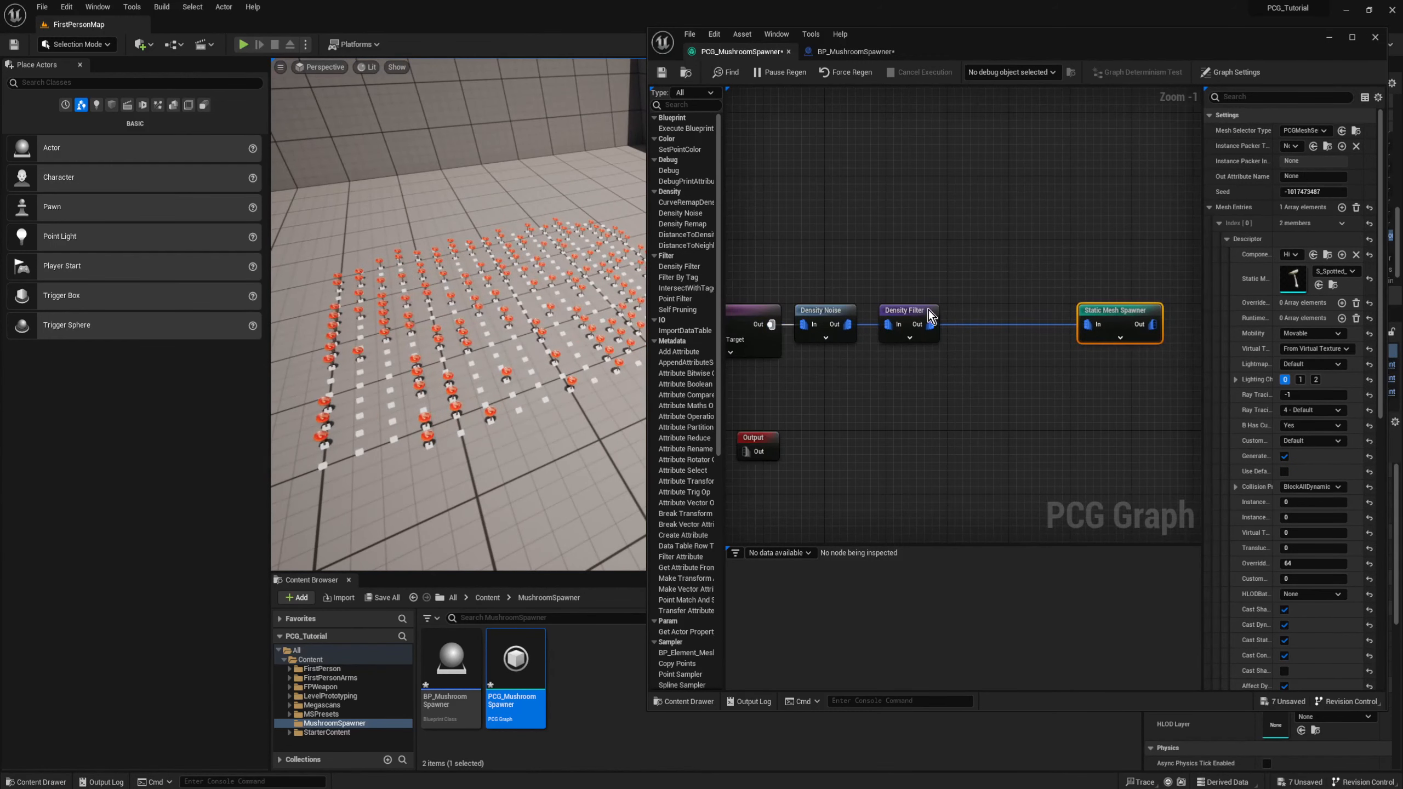
pyautogui.click(912, 313)
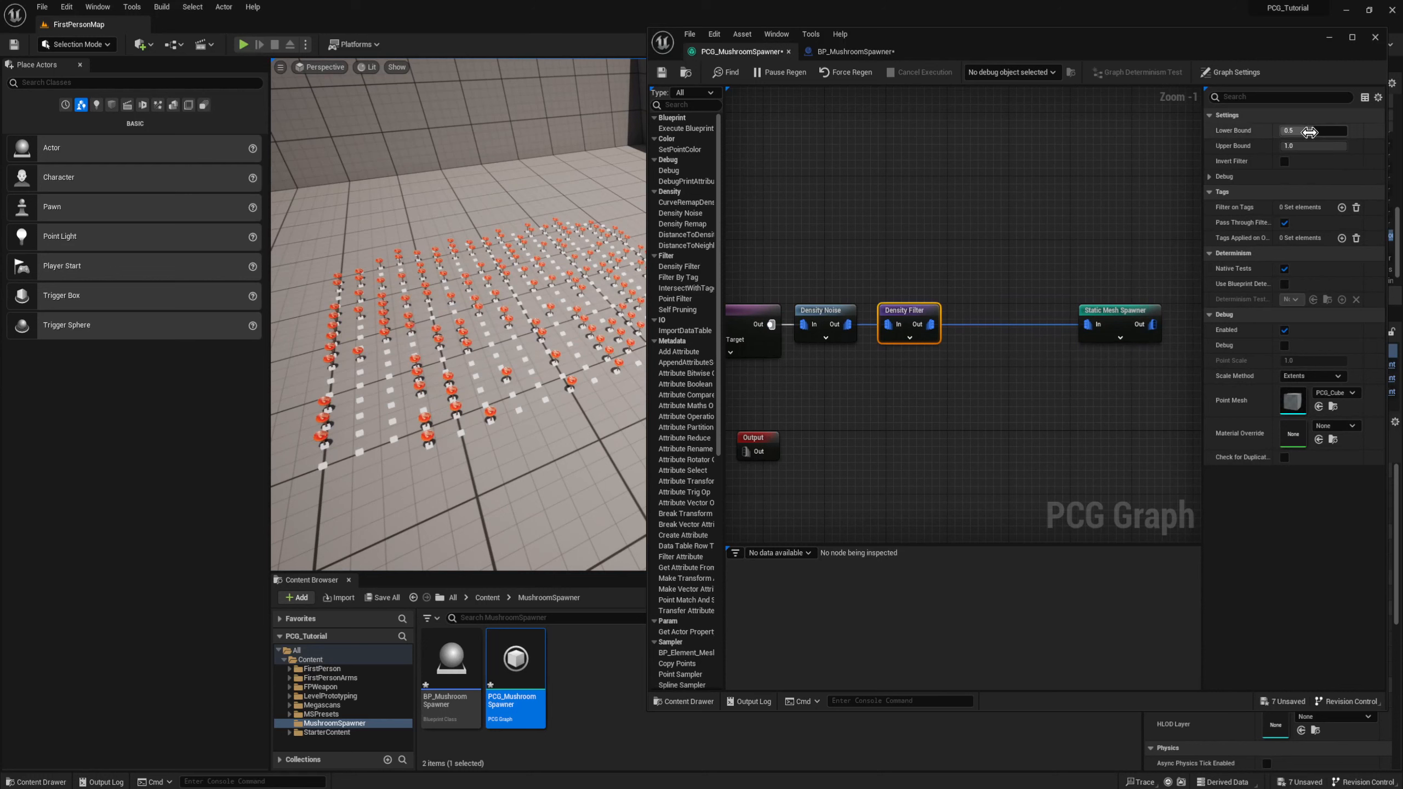
pyautogui.moveTo(1309, 131); pyautogui.dragTo(1333, 131)
# Step: Turn off the debug display of the Spline Sampler's points and select the Static Mesh Spawner
pyautogui.moveTo(754, 318); pyautogui.dragTo(852, 323, button='right')
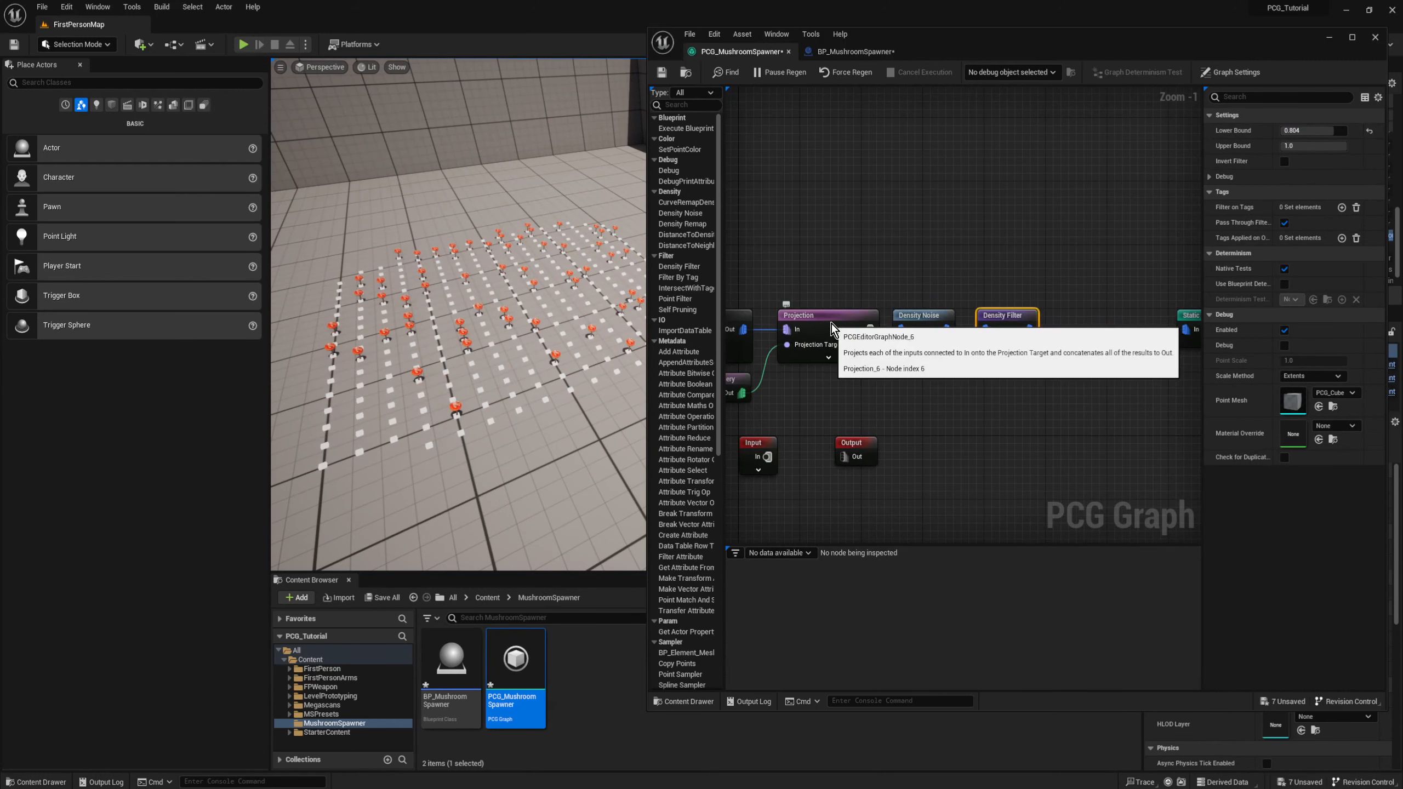
pyautogui.click(833, 330)
pyautogui.moveTo(829, 255)
pyautogui.mouseDown(button='right')
pyautogui.moveTo(1030, 261)
pyautogui.moveTo(821, 260)
pyautogui.mouseUp(button='right')
pyautogui.click(951, 321)
pyautogui.click(999, 322)
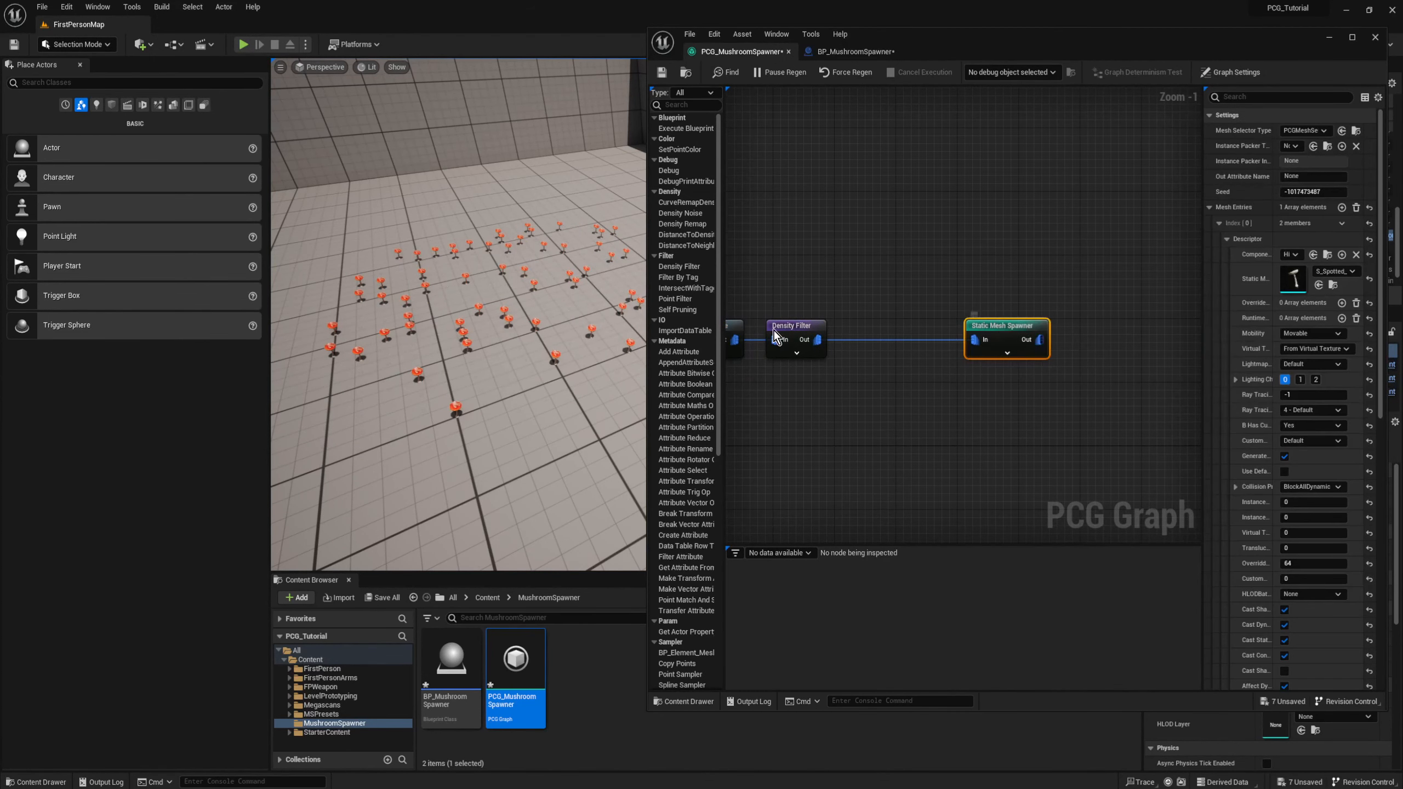
# Step: Raise the Density Filter's lower bound to about 0.87 and shift the graph editor window to uncover more of the viewport
pyautogui.click(793, 324)
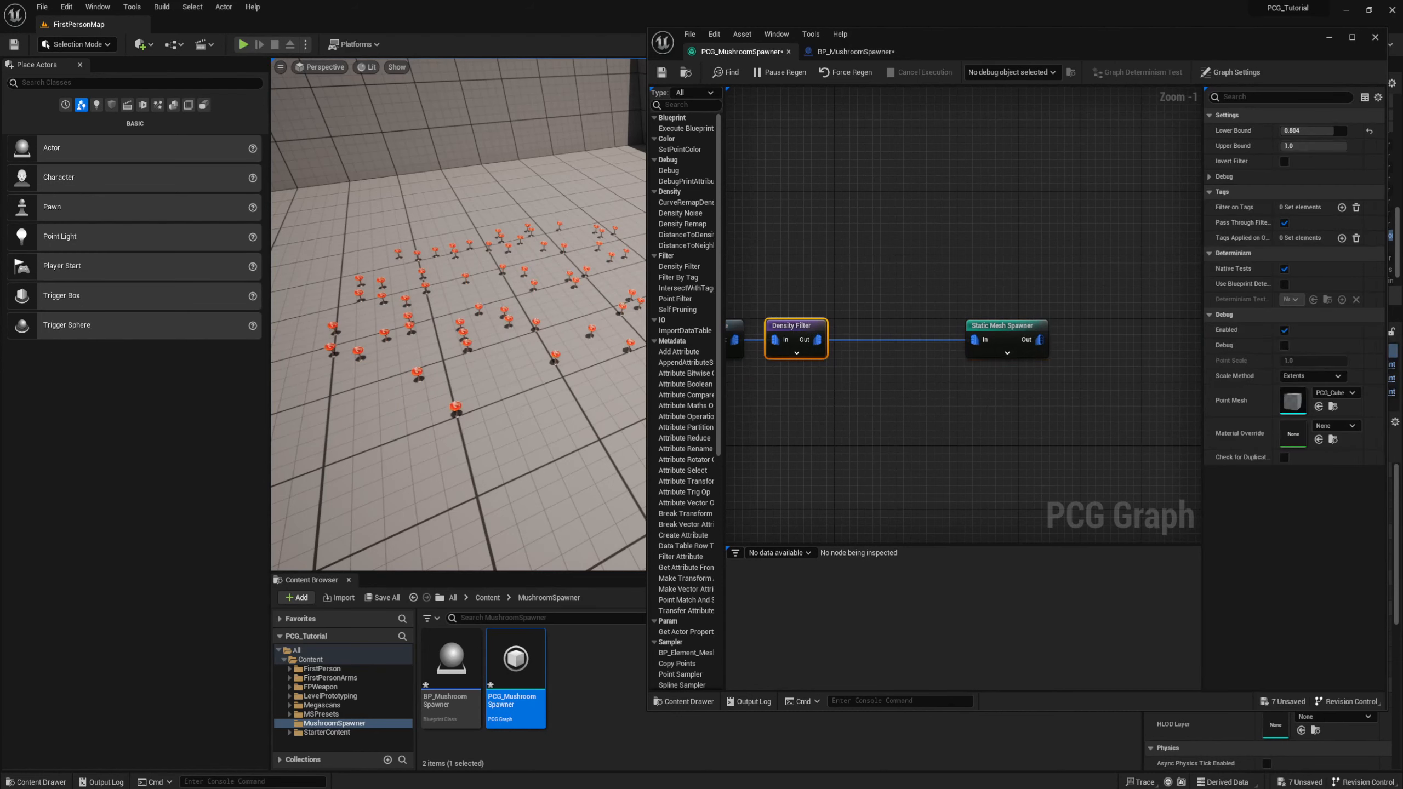
pyautogui.moveTo(1326, 130)
pyautogui.mouseDown()
pyautogui.moveTo(1292, 131)
pyautogui.moveTo(1337, 130)
pyautogui.mouseUp()
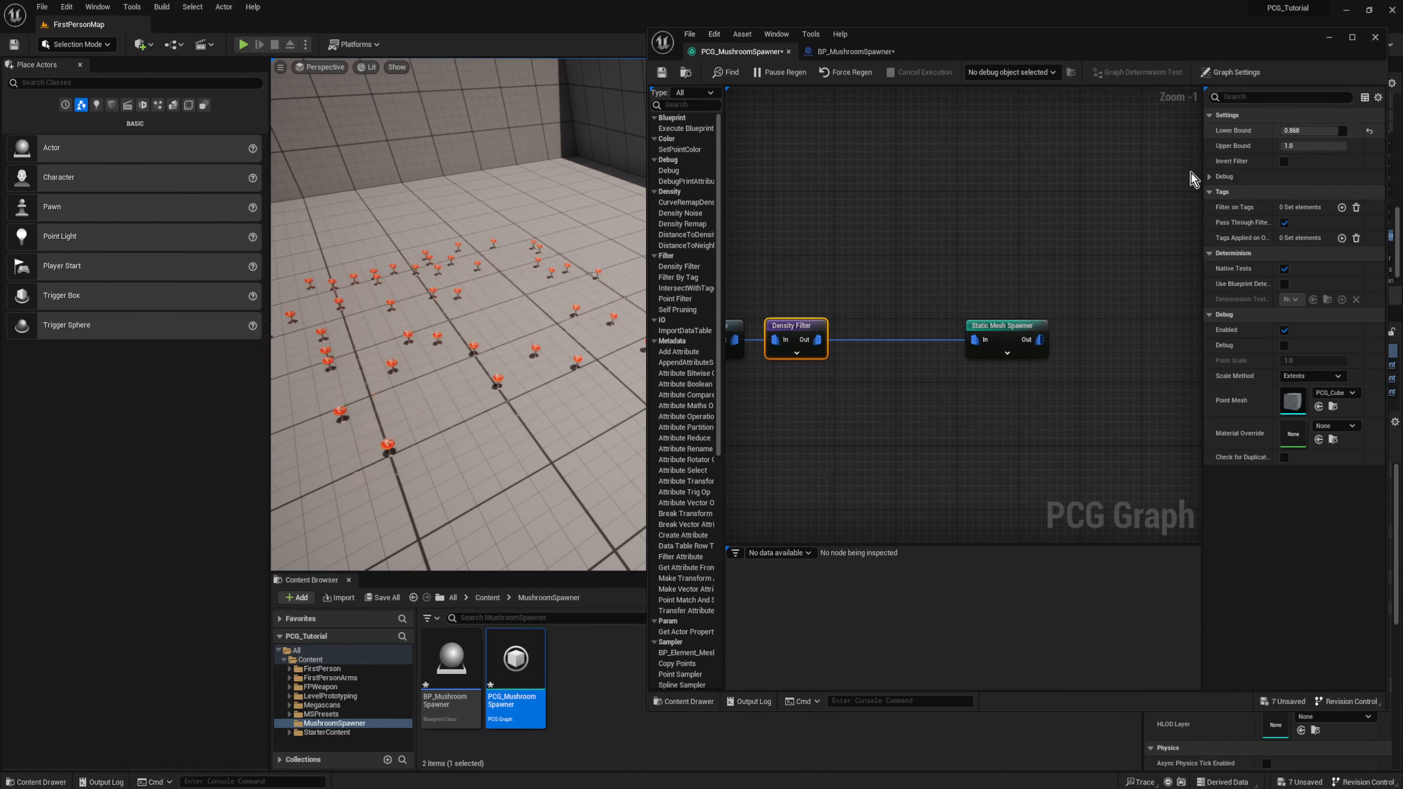
pyautogui.moveTo(931, 223); pyautogui.dragTo(995, 222, button='right')
pyautogui.moveTo(484, 355); pyautogui.dragTo(732, 244, button='right')
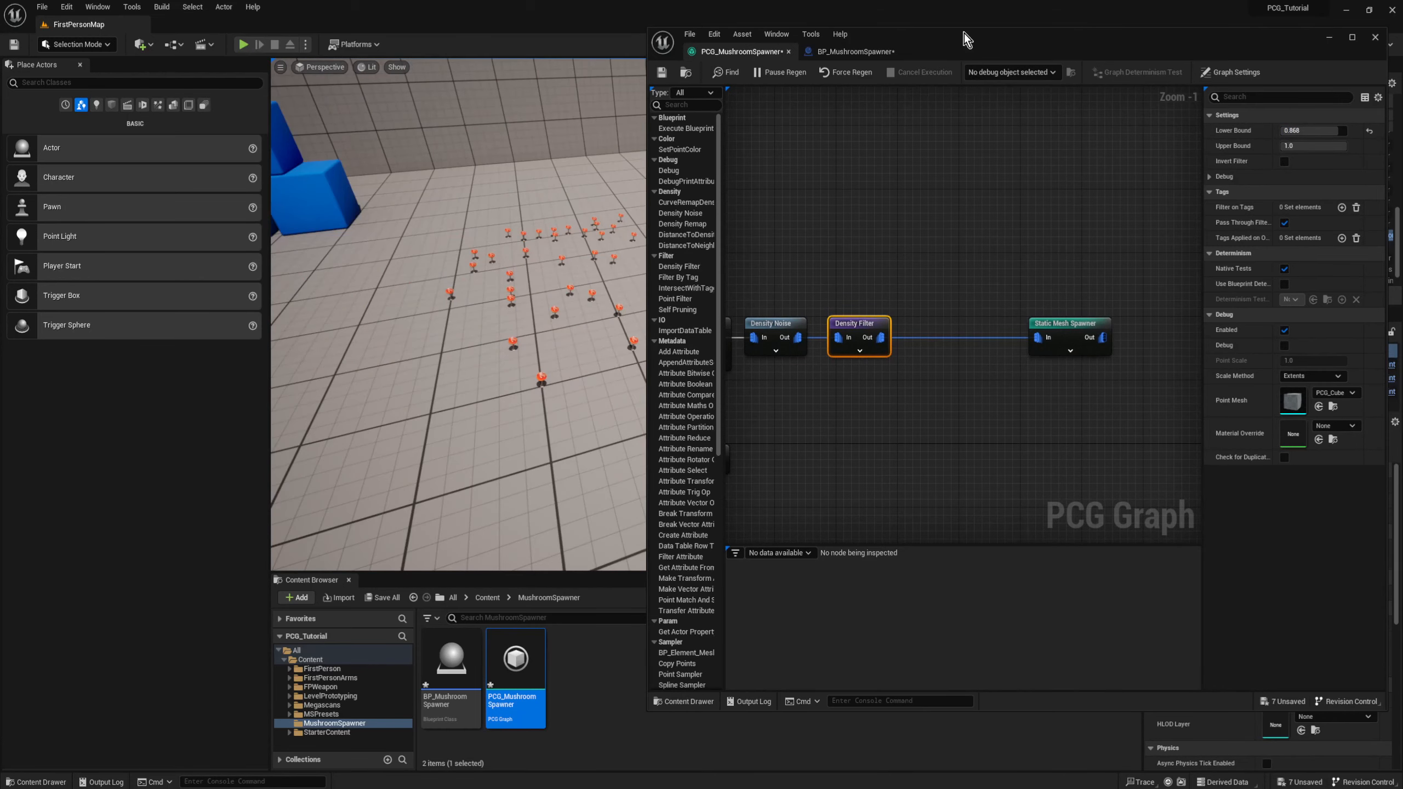
pyautogui.moveTo(963, 34); pyautogui.dragTo(1060, 29)
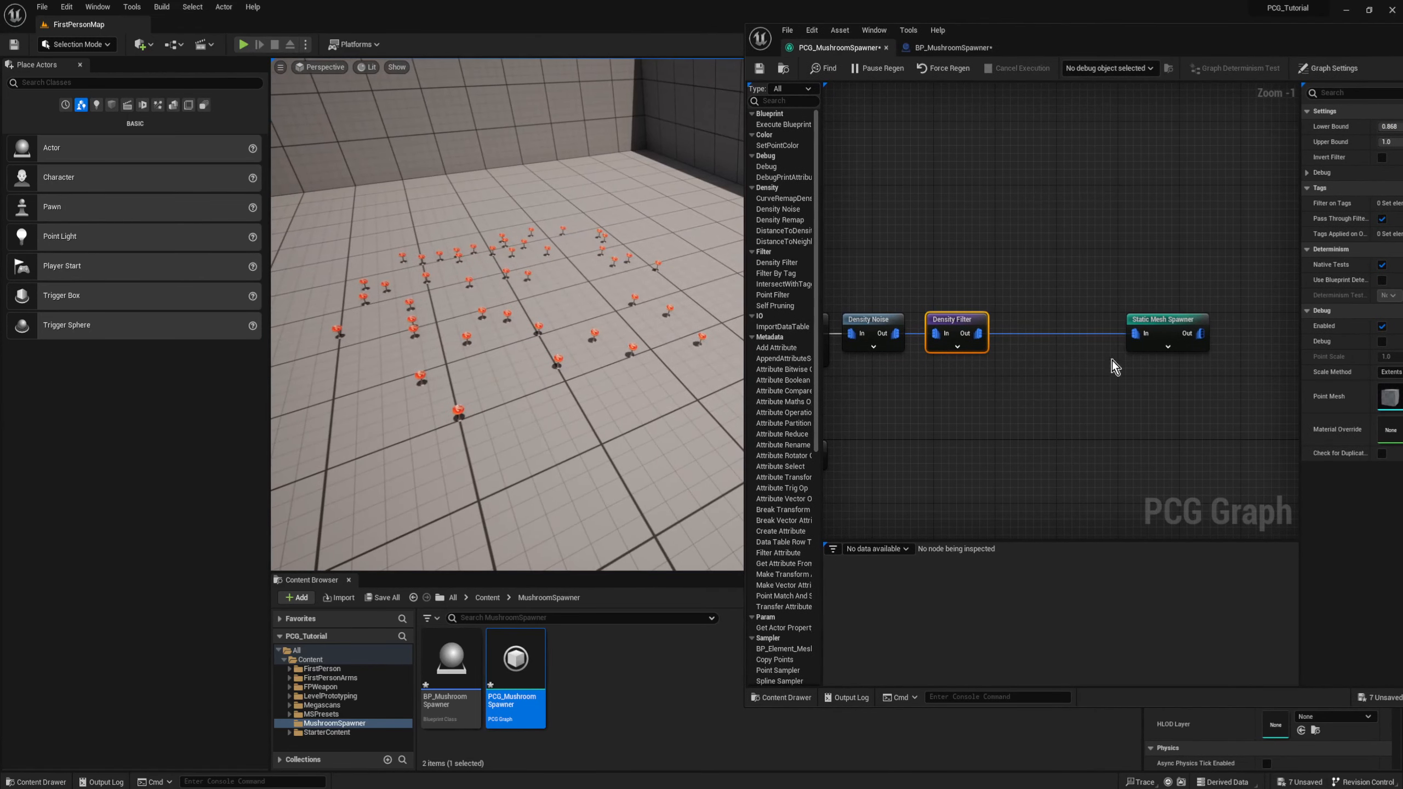
# Step: Insert a Transform Points node between the Density Filter and the Static Mesh Spawner
pyautogui.keyDown('alt'); pyautogui.click(1135, 333); pyautogui.keyUp('alt')
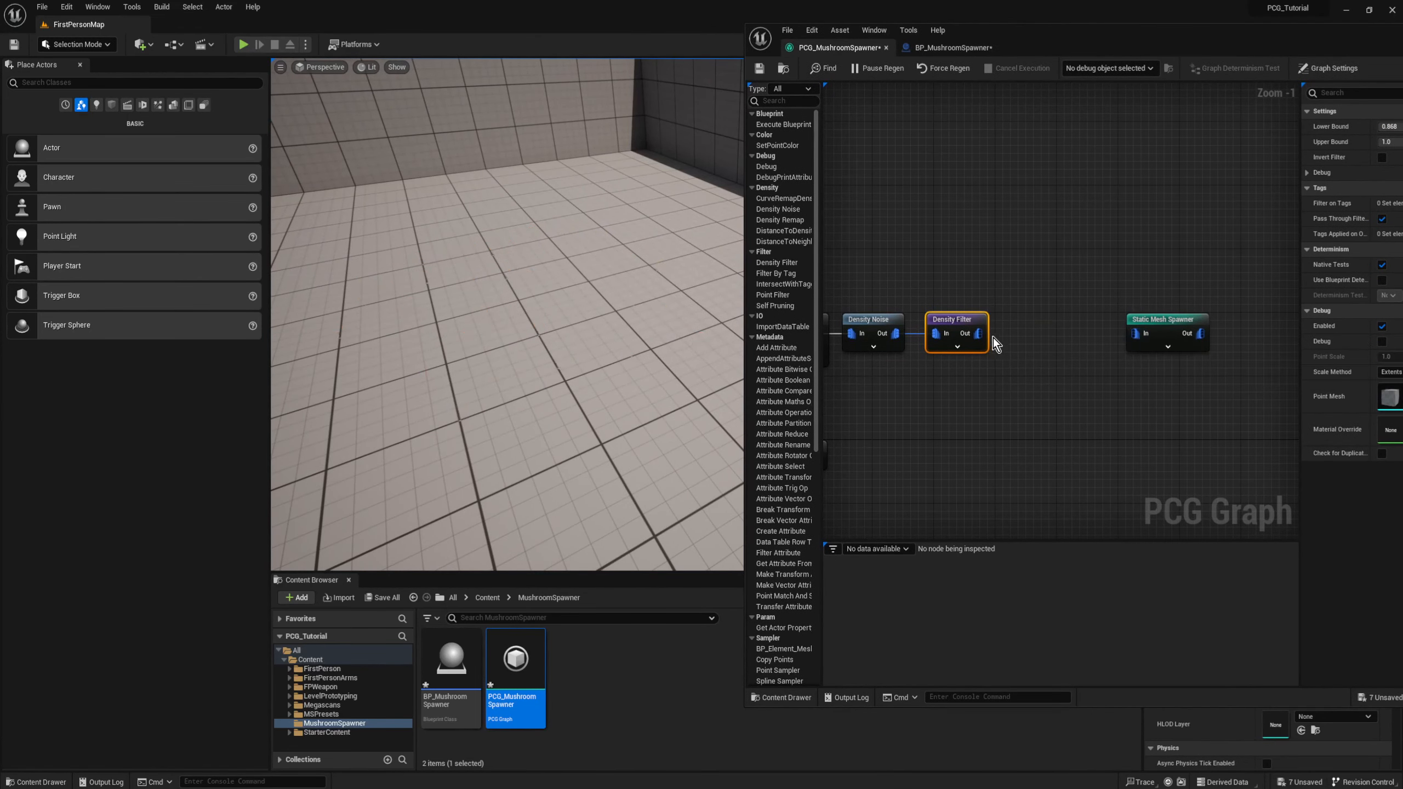
pyautogui.moveTo(978, 334); pyautogui.dragTo(1041, 338)
pyautogui.write('tr')
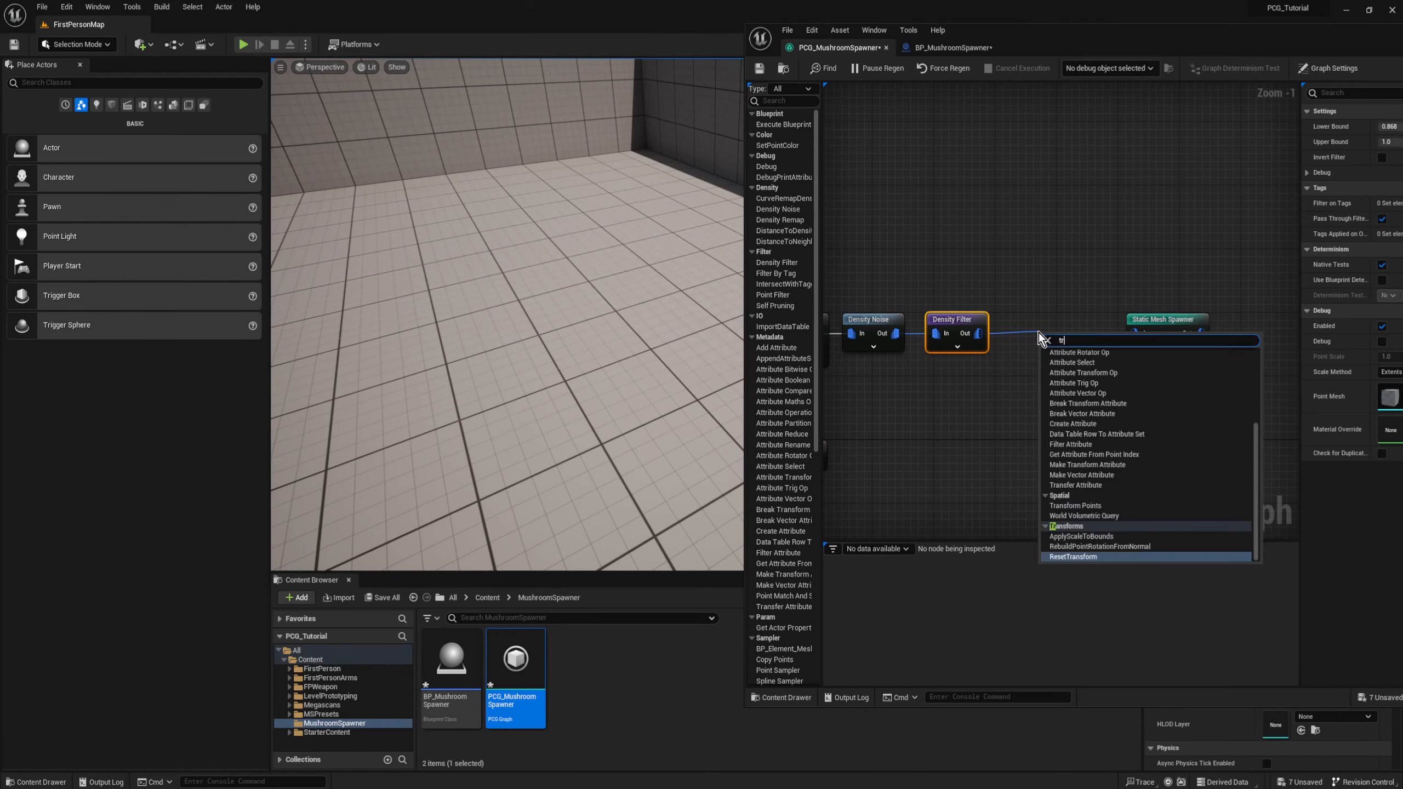
pyautogui.write('ansfo')
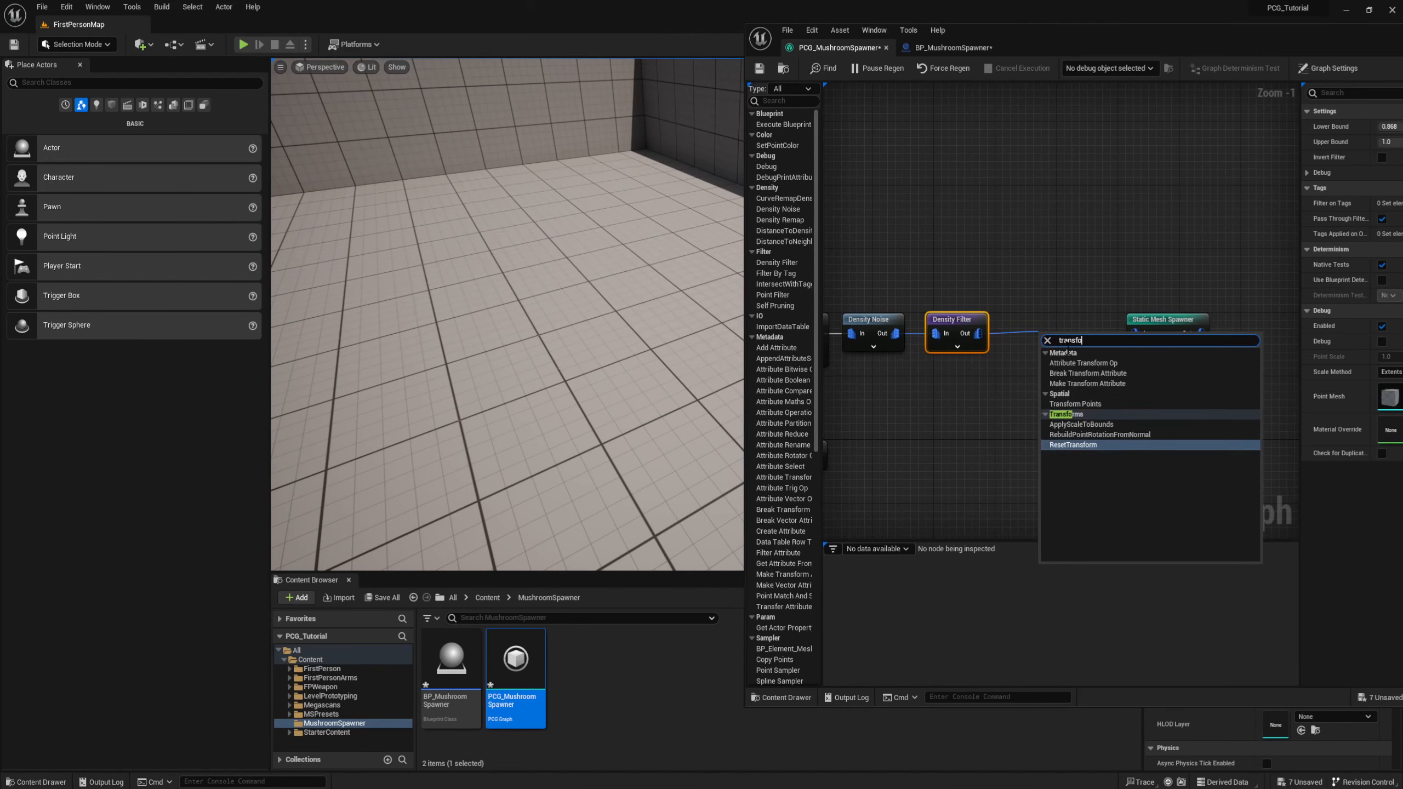
pyautogui.click(1077, 405)
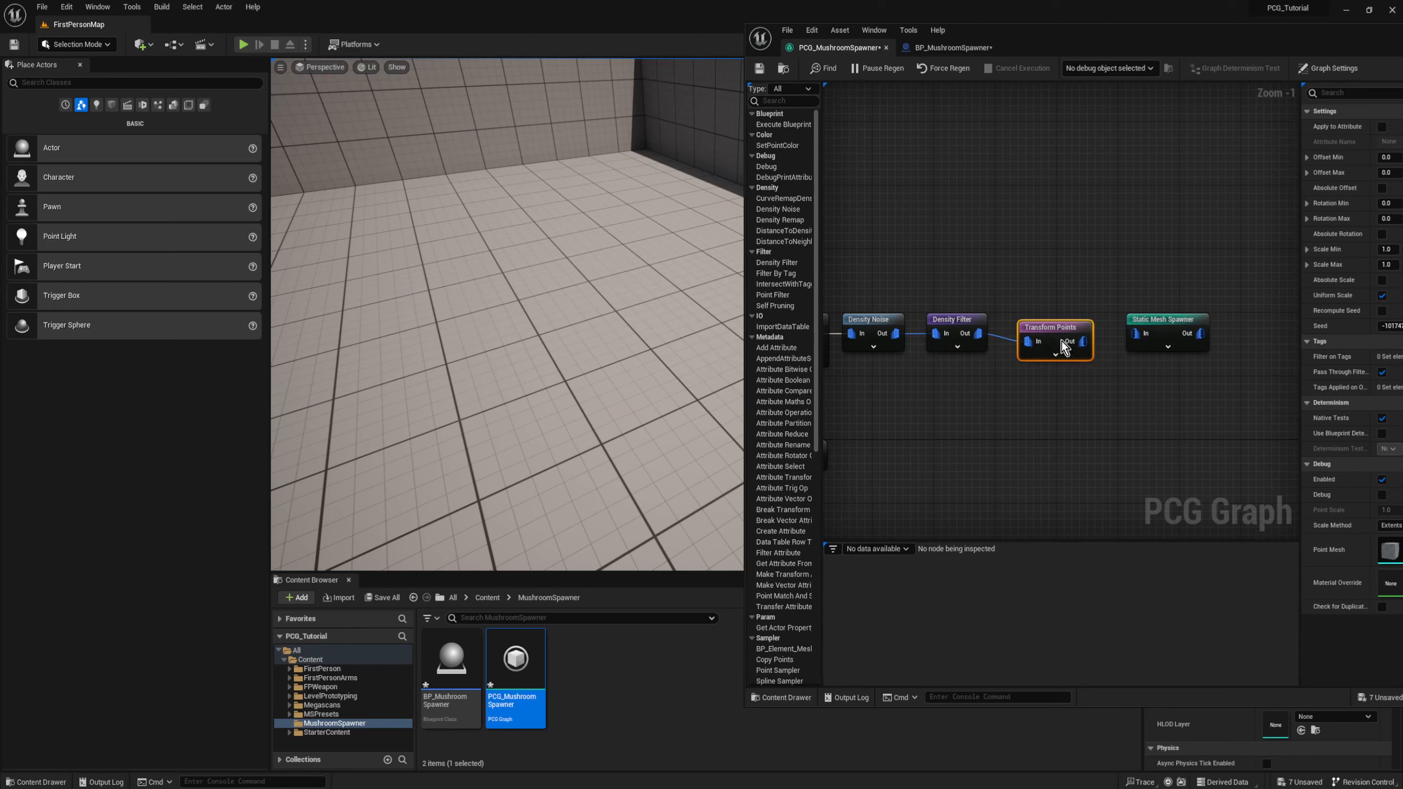
pyautogui.moveTo(1083, 340); pyautogui.dragTo(1139, 334)
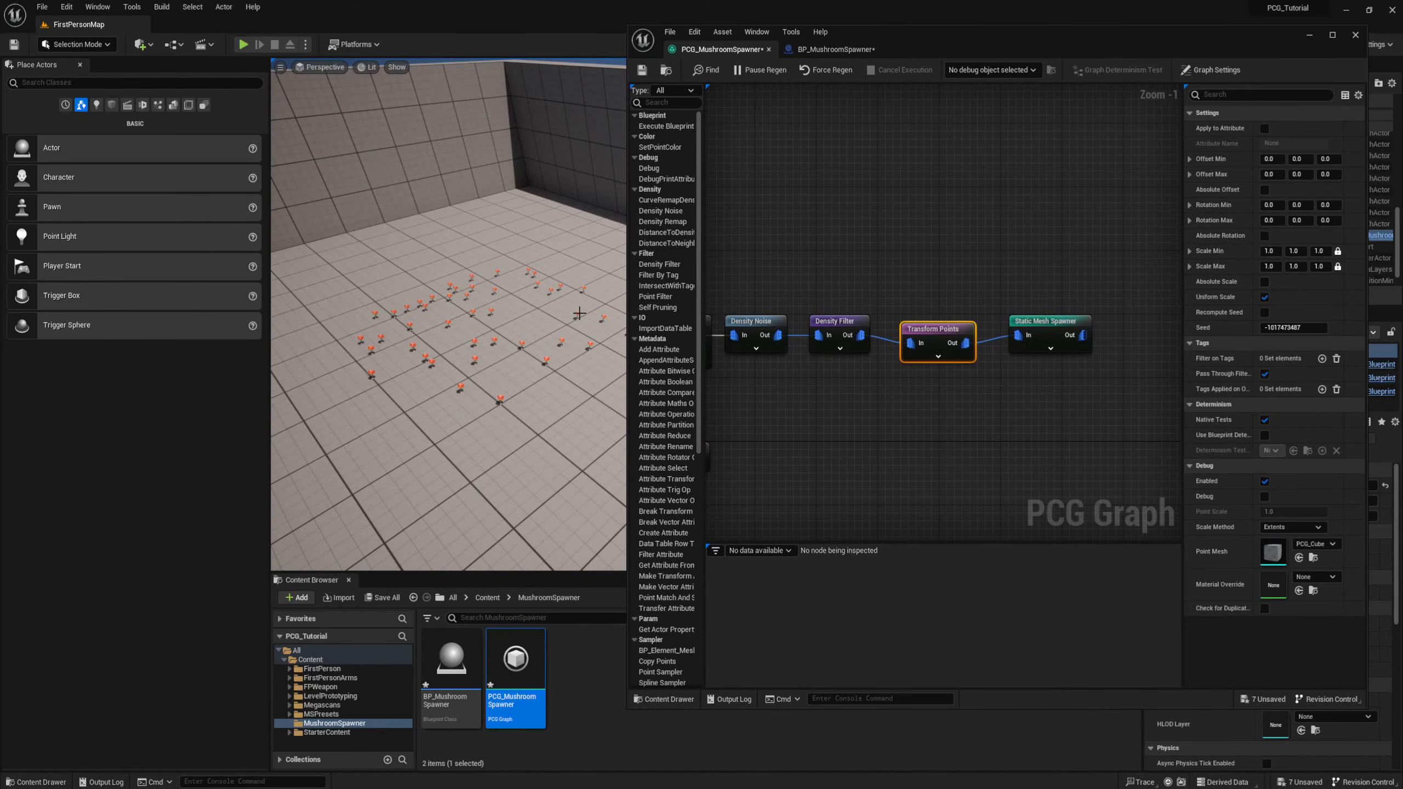
# Step: Set the Transform Points node's minimum scale to 0.5 and maximum scale to 2.0 on all axes
pyautogui.click(936, 276)
pyautogui.click(931, 332)
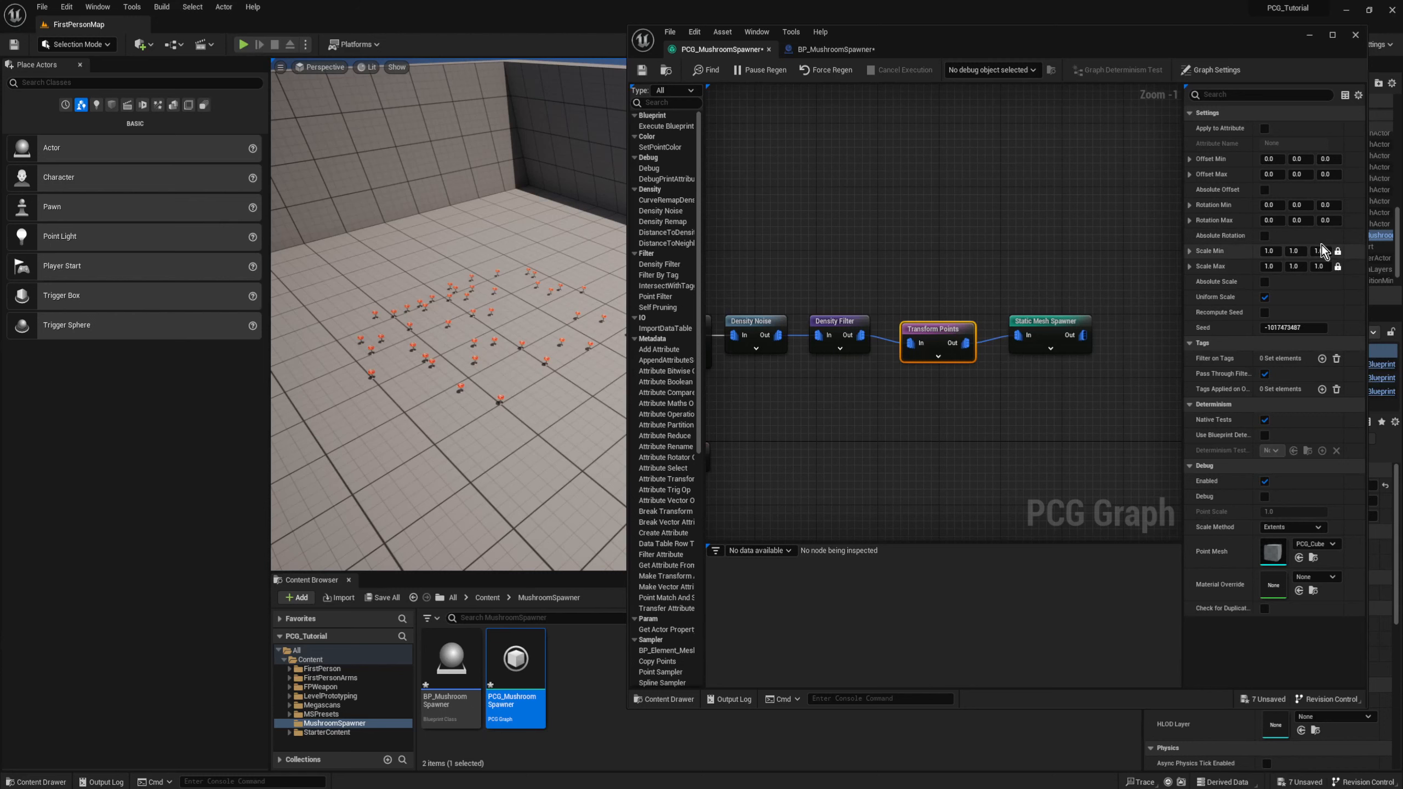
pyautogui.click(1264, 296)
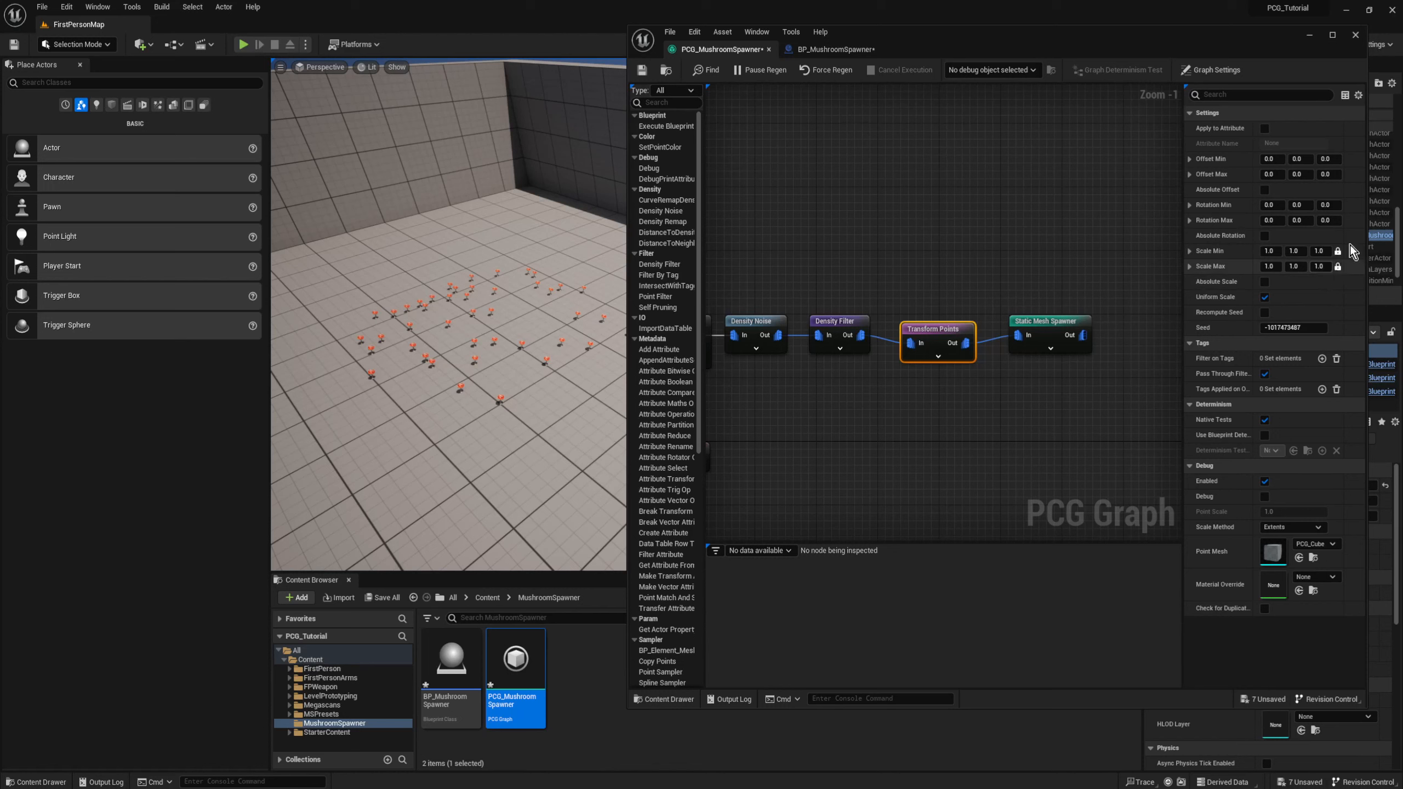
pyautogui.click(1319, 251)
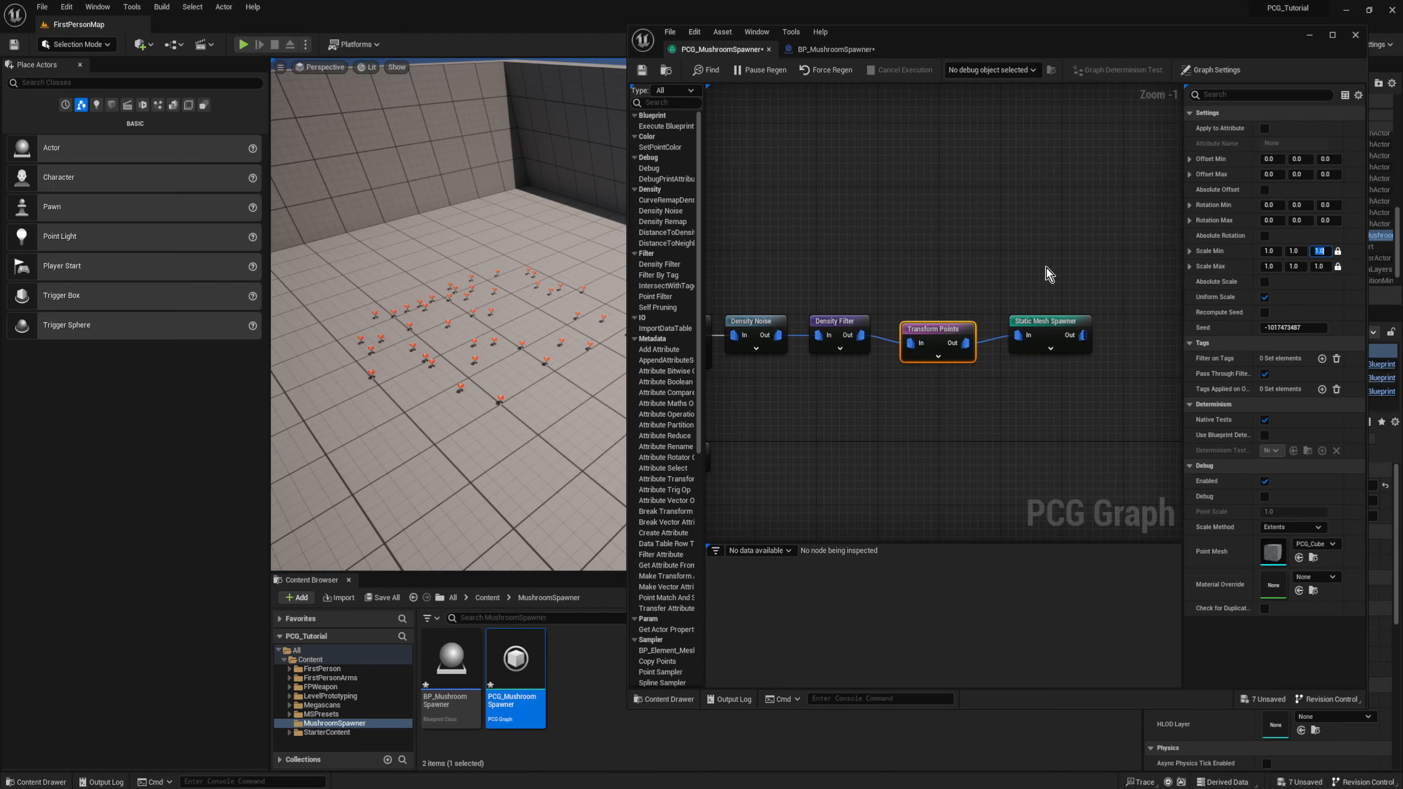
pyautogui.write('0.5')
pyautogui.press('Return')
pyautogui.click(1320, 266)
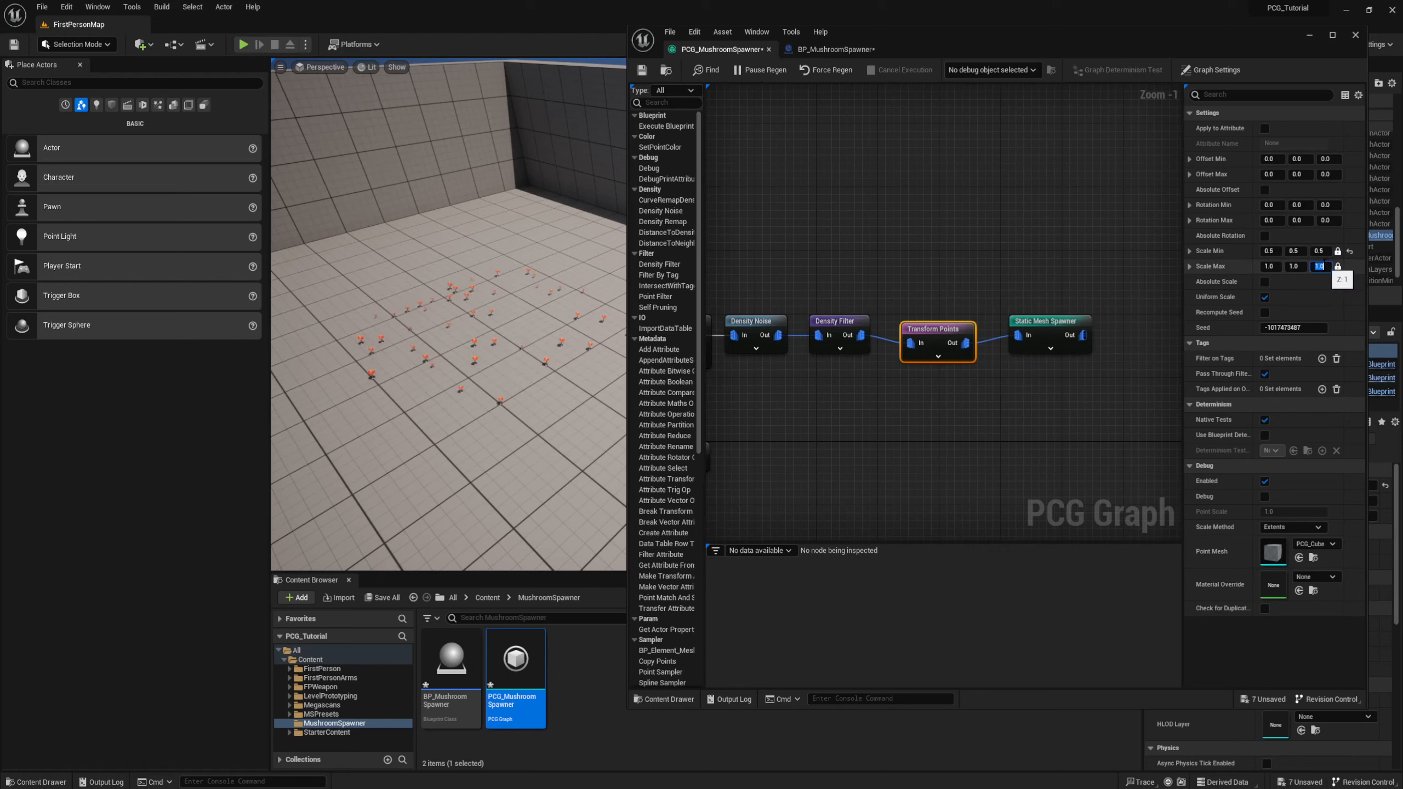
pyautogui.write('2')
pyautogui.press('Return')
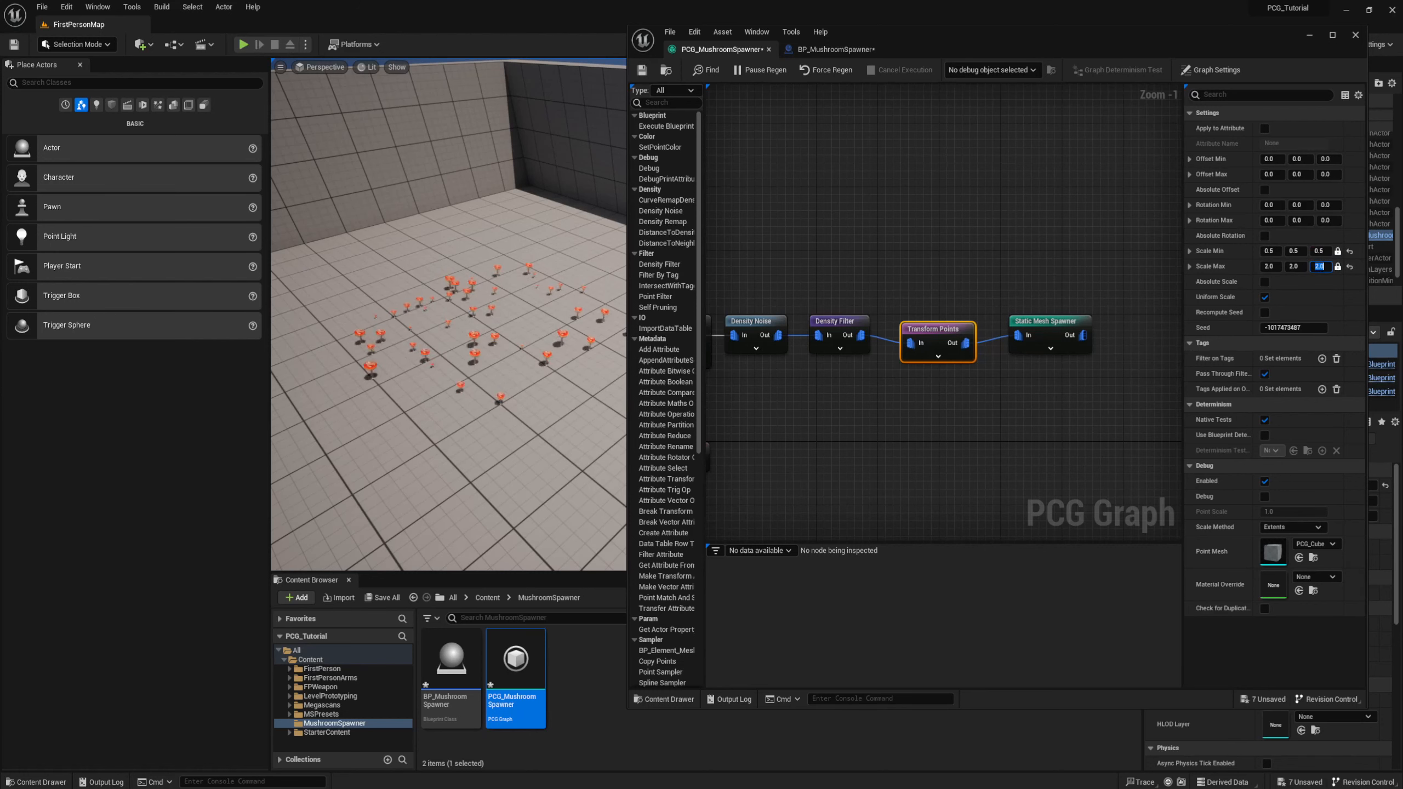
pyautogui.moveTo(430, 308)
pyautogui.mouseDown(button='right')
pyautogui.moveTo(437, 321)
pyautogui.moveTo(446, 306)
pyautogui.mouseUp(button='right')
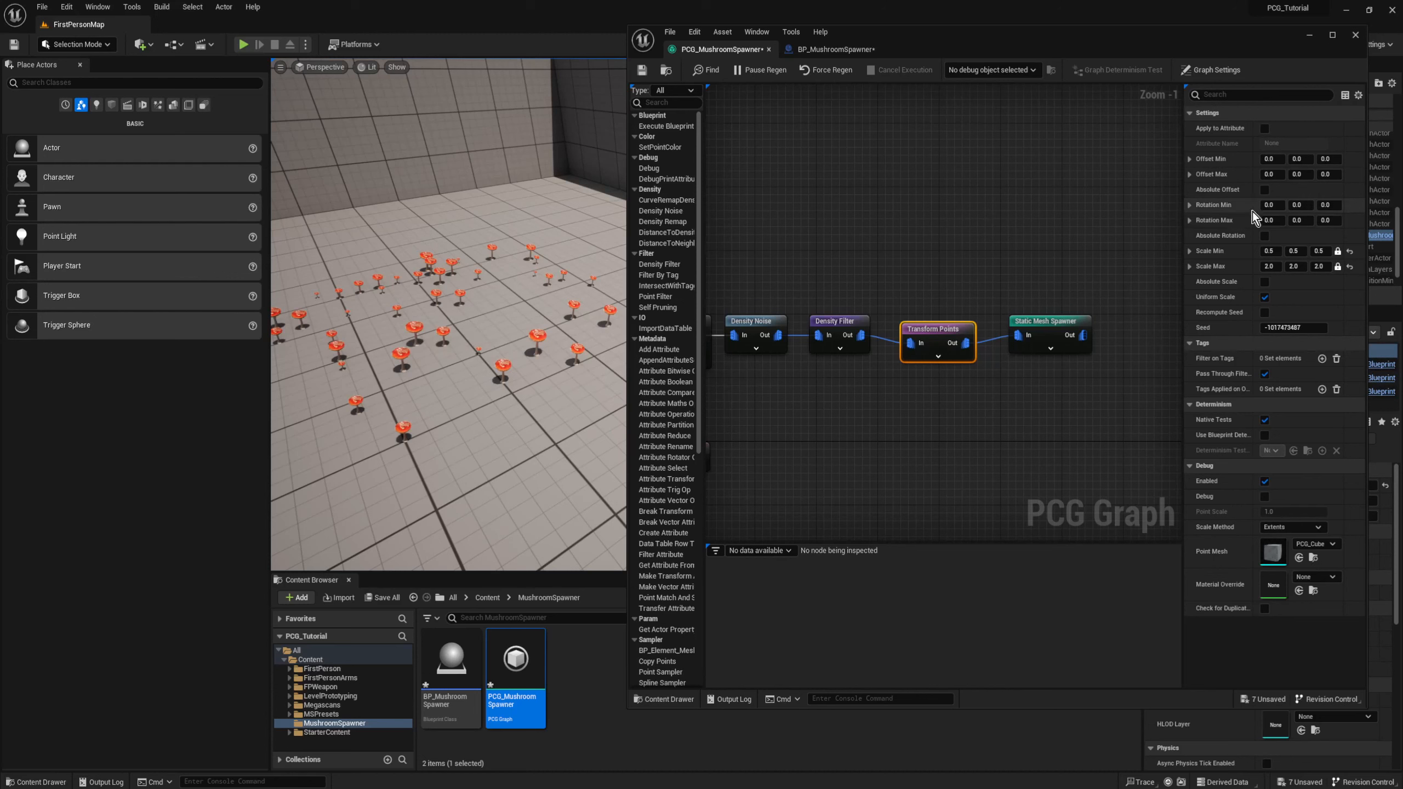
# Step: Set the Z component of the Transform Points node's maximum rotation to 360
pyautogui.click(1326, 219)
pyautogui.write('360')
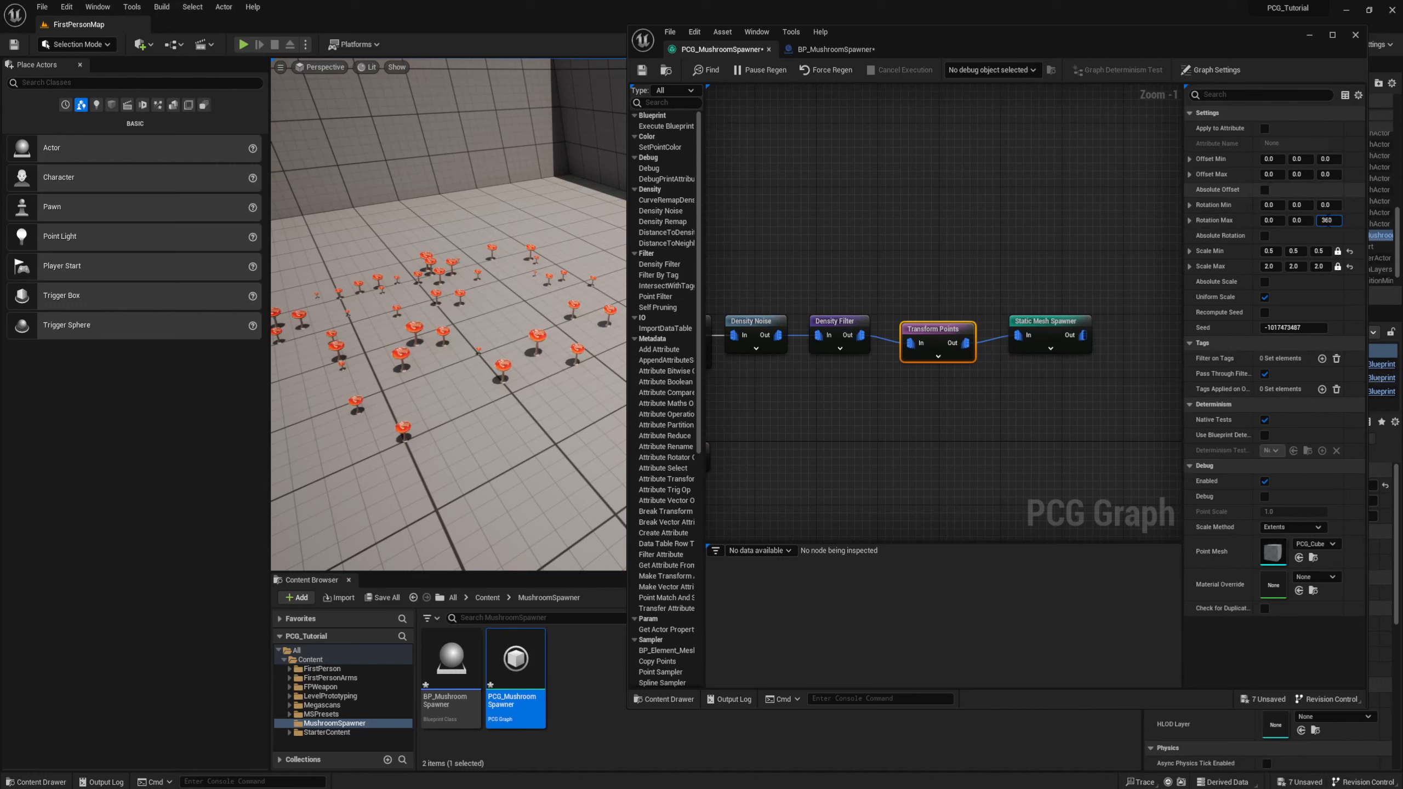
pyautogui.click(960, 240)
pyautogui.moveTo(464, 387); pyautogui.dragTo(440, 398, button='right')
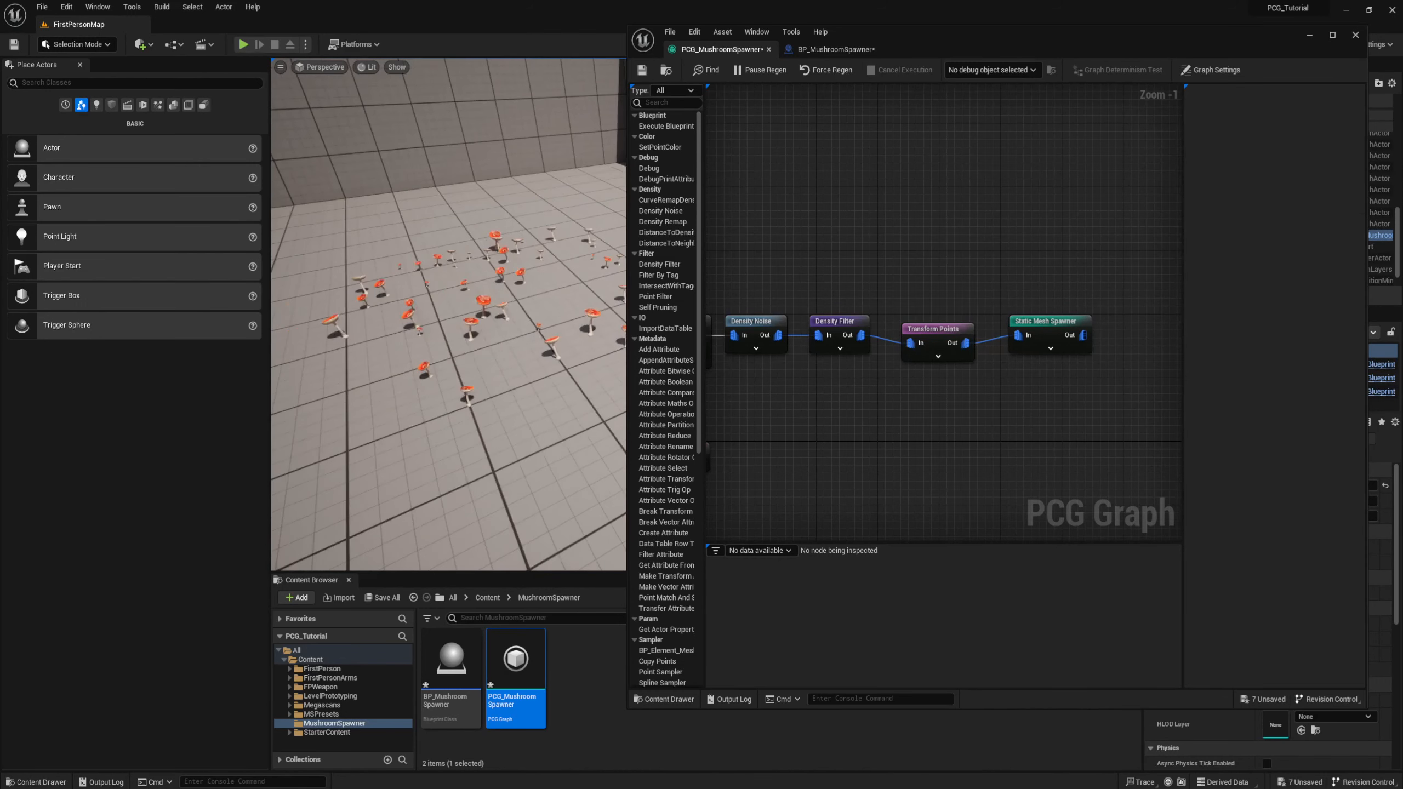
# Step: Set the X and Y components of the Transform Points node's maximum rotation to 10
pyautogui.moveTo(850, 238); pyautogui.dragTo(795, 237, button='right')
pyautogui.click(923, 332)
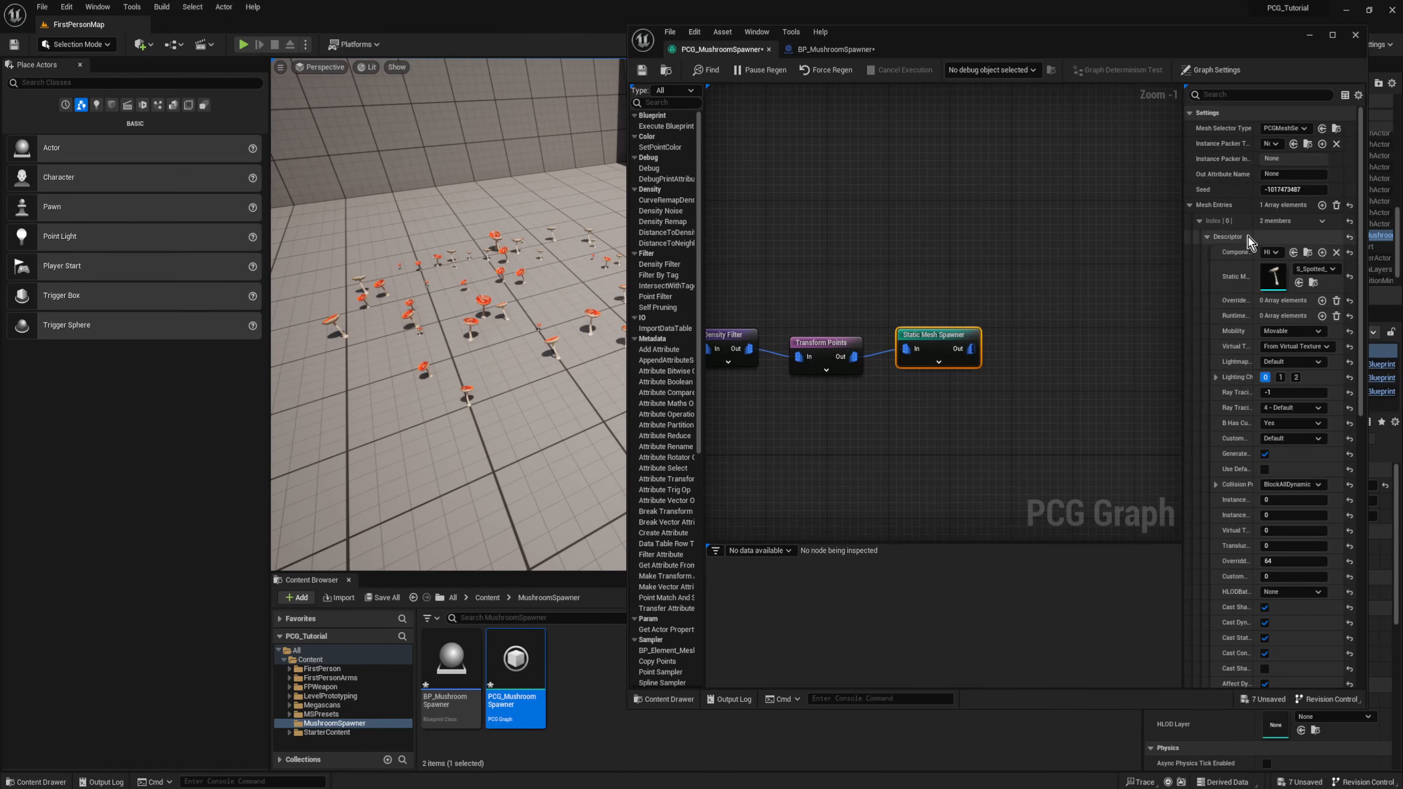
pyautogui.click(830, 339)
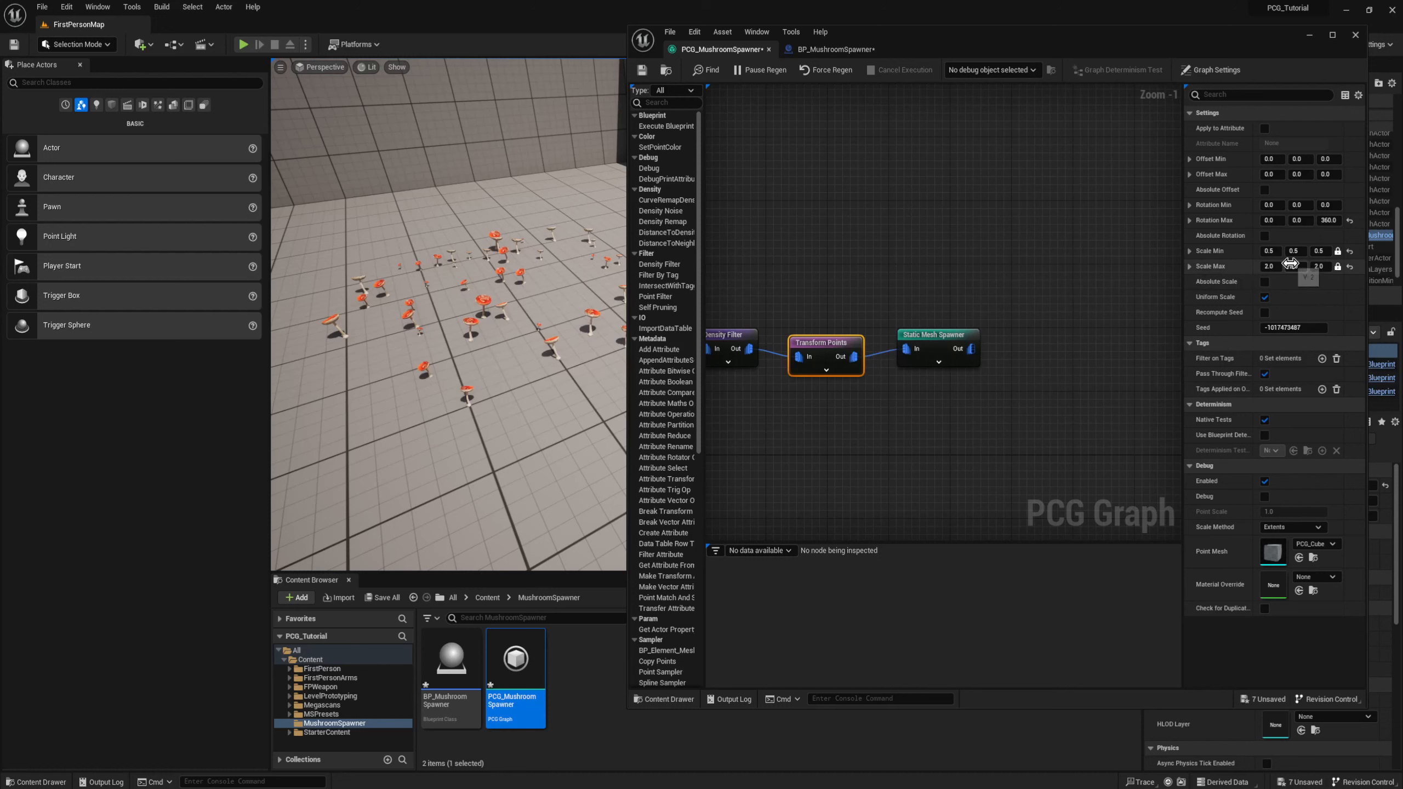
pyautogui.click(1269, 219)
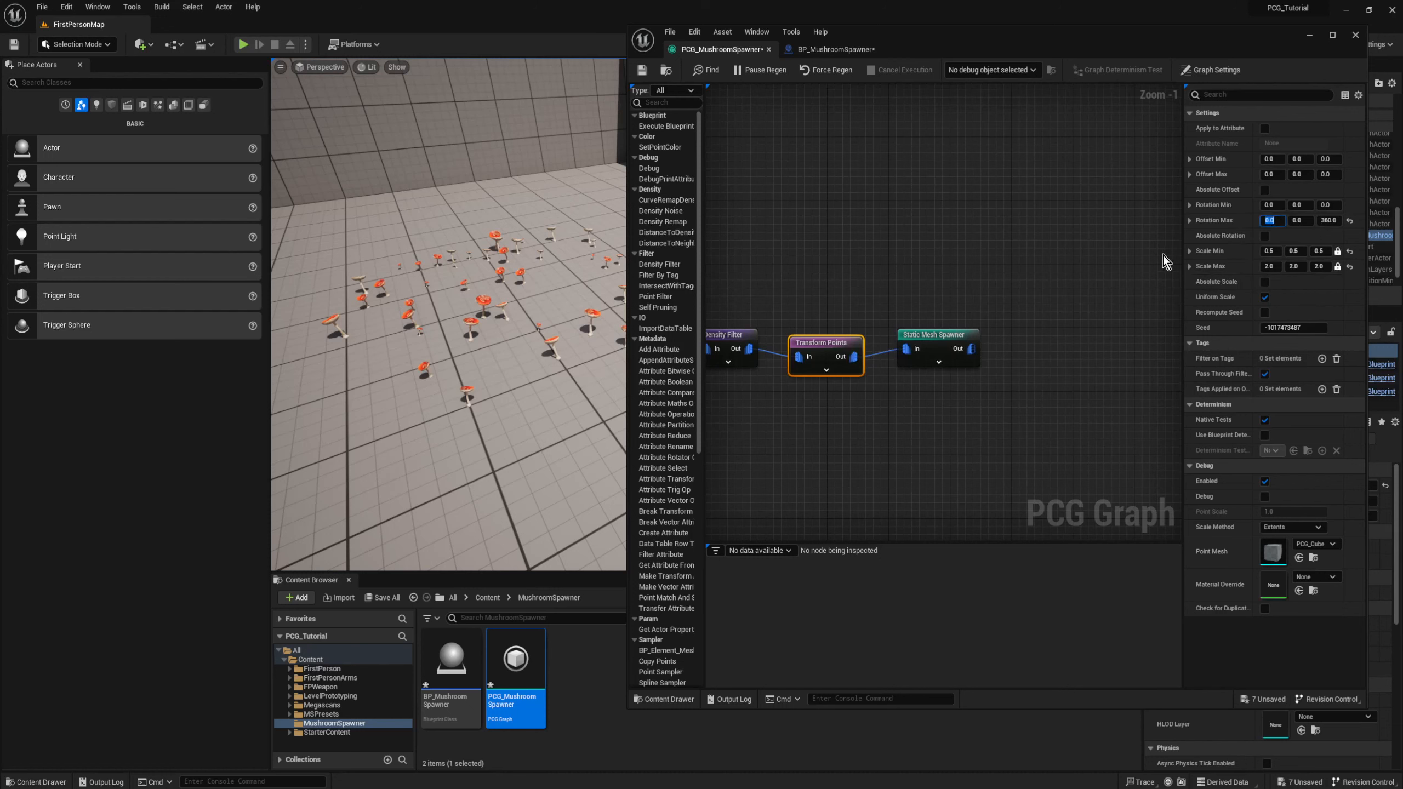
pyautogui.write('10')
pyautogui.click(1297, 219)
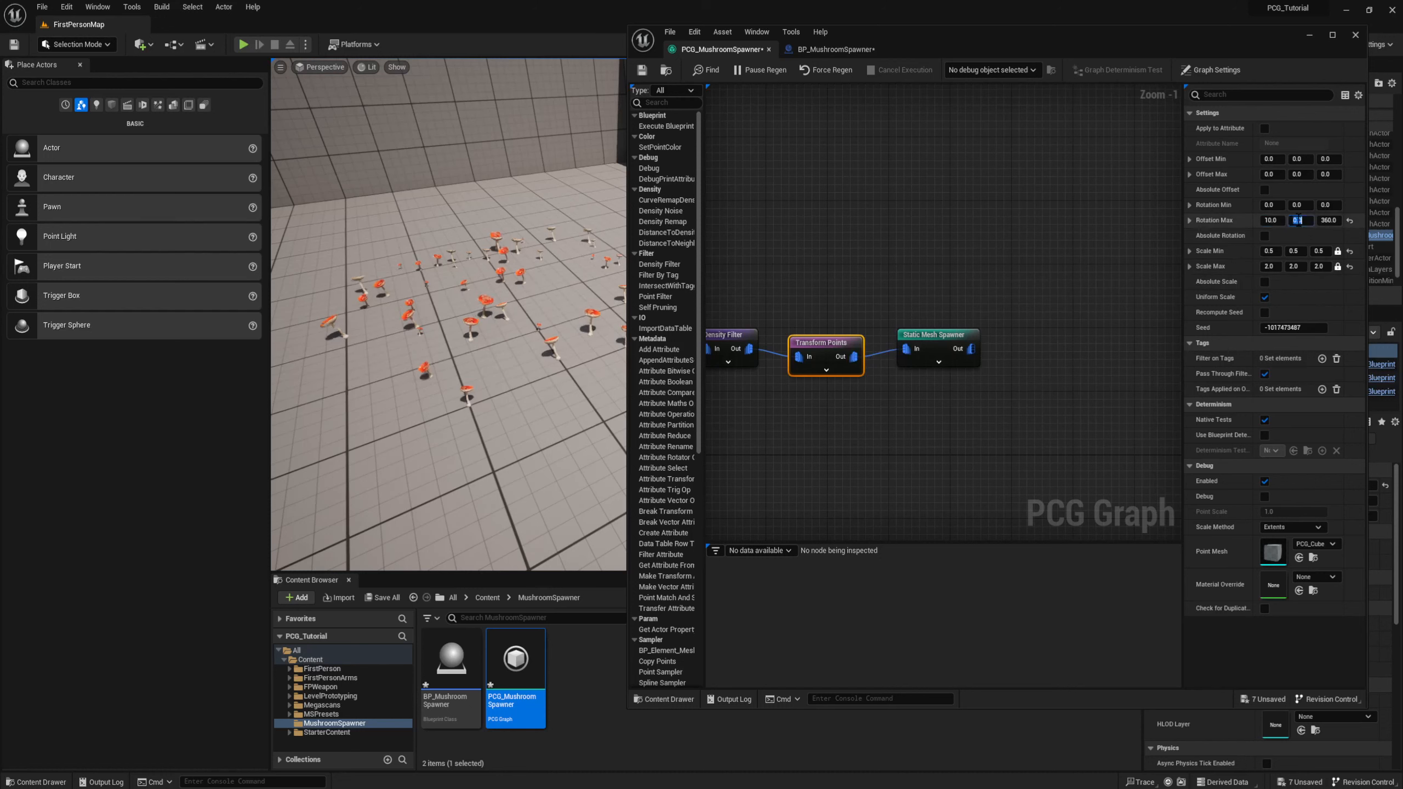
pyautogui.write('10')
pyautogui.press('Return')
pyautogui.moveTo(423, 286)
pyautogui.mouseDown(button='right')
pyautogui.moveTo(409, 293)
pyautogui.moveTo(423, 285)
pyautogui.mouseUp(button='right')
# Step: Examine the tilt and size variation of the scattered mushrooms up close and minimize the graph editor window
pyautogui.moveTo(929, 43); pyautogui.dragTo(1102, 71)
pyautogui.moveTo(574, 287)
pyautogui.mouseDown(button='right')
pyautogui.moveTo(486, 279)
pyautogui.moveTo(591, 284)
pyautogui.moveTo(519, 299)
pyautogui.moveTo(547, 284)
pyautogui.mouseUp(button='right')
pyautogui.press('w')
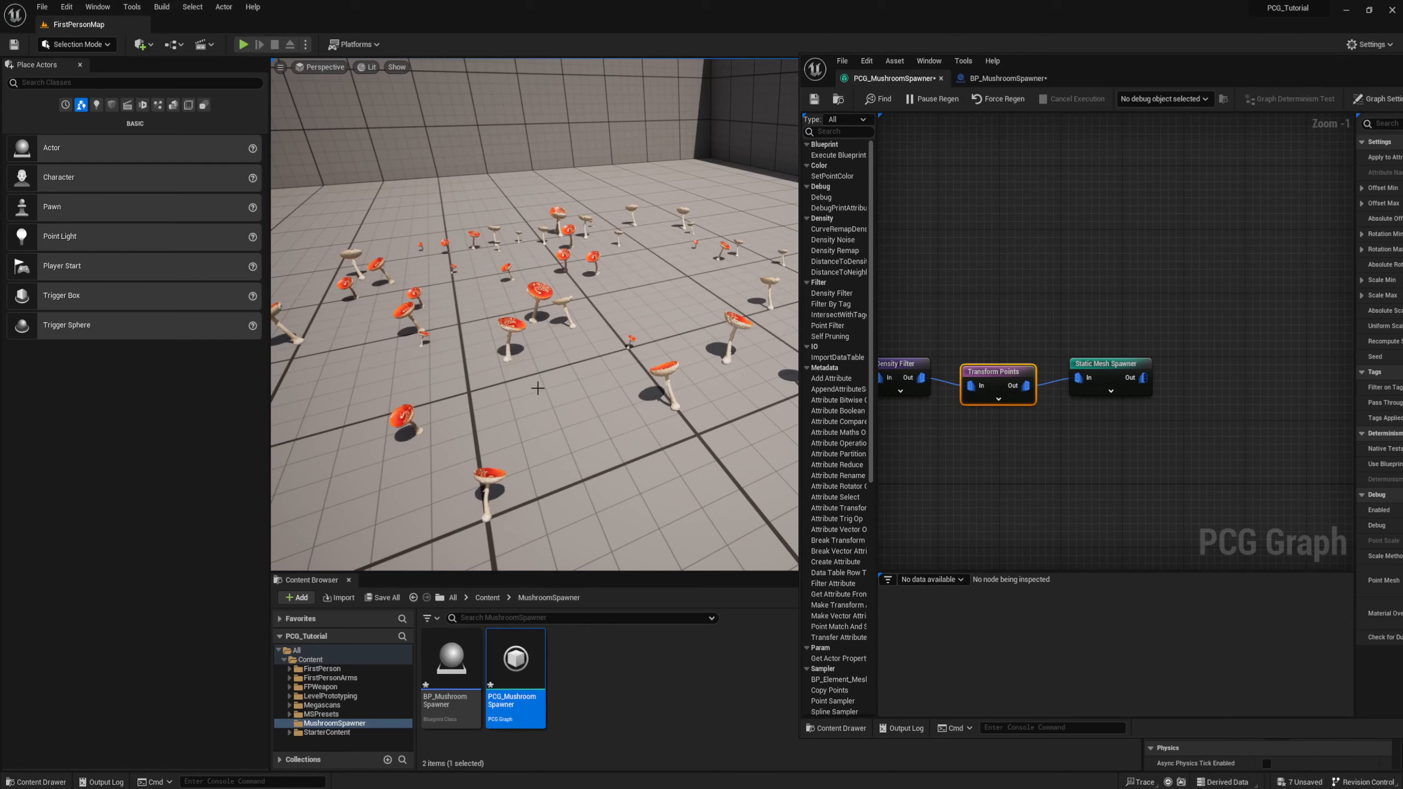
pyautogui.press('s')
pyautogui.moveTo(538, 388)
pyautogui.mouseDown(button='right')
pyautogui.moveTo(508, 370)
pyautogui.moveTo(531, 369)
pyautogui.mouseUp(button='right')
pyautogui.press('w')
pyautogui.moveTo(1133, 71); pyautogui.dragTo(978, 68)
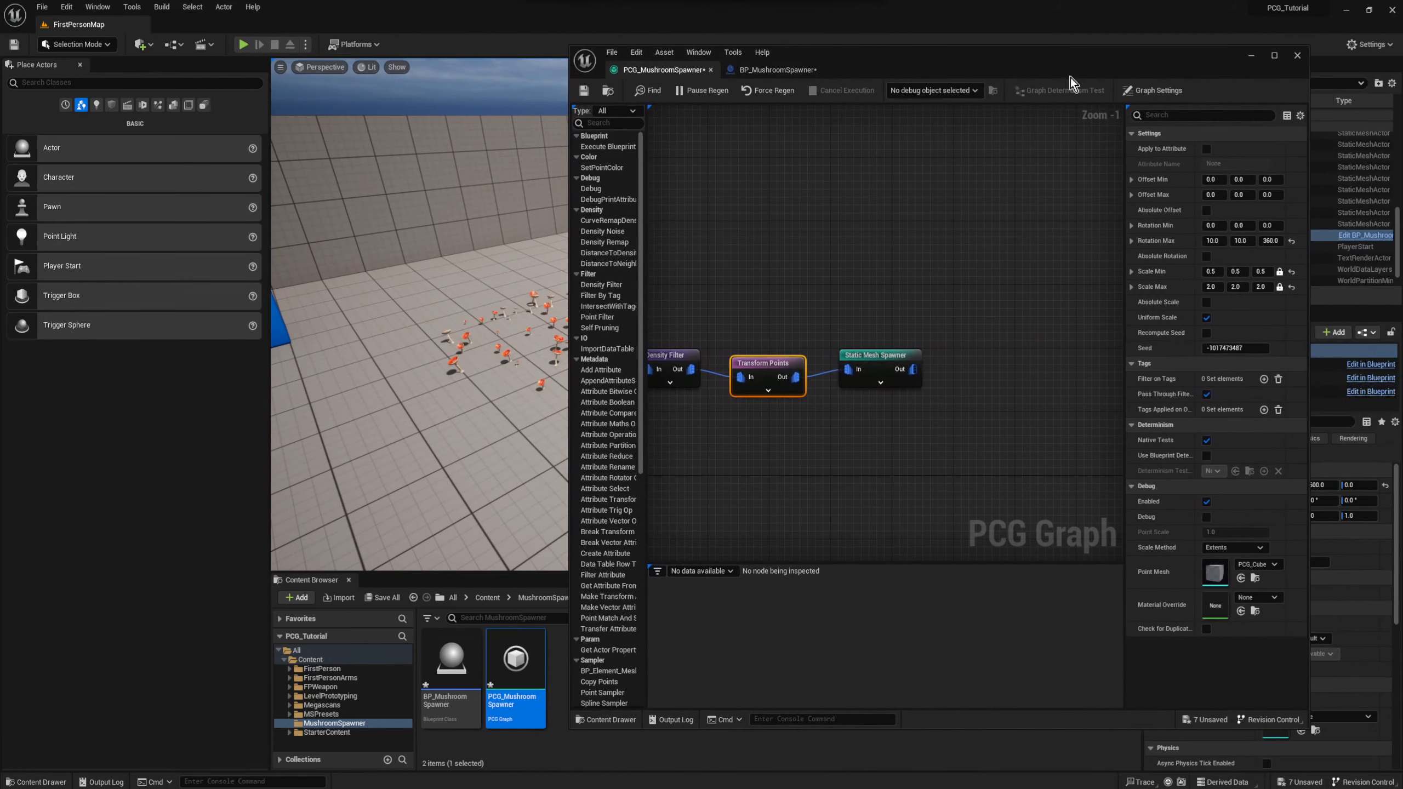
pyautogui.click(1249, 57)
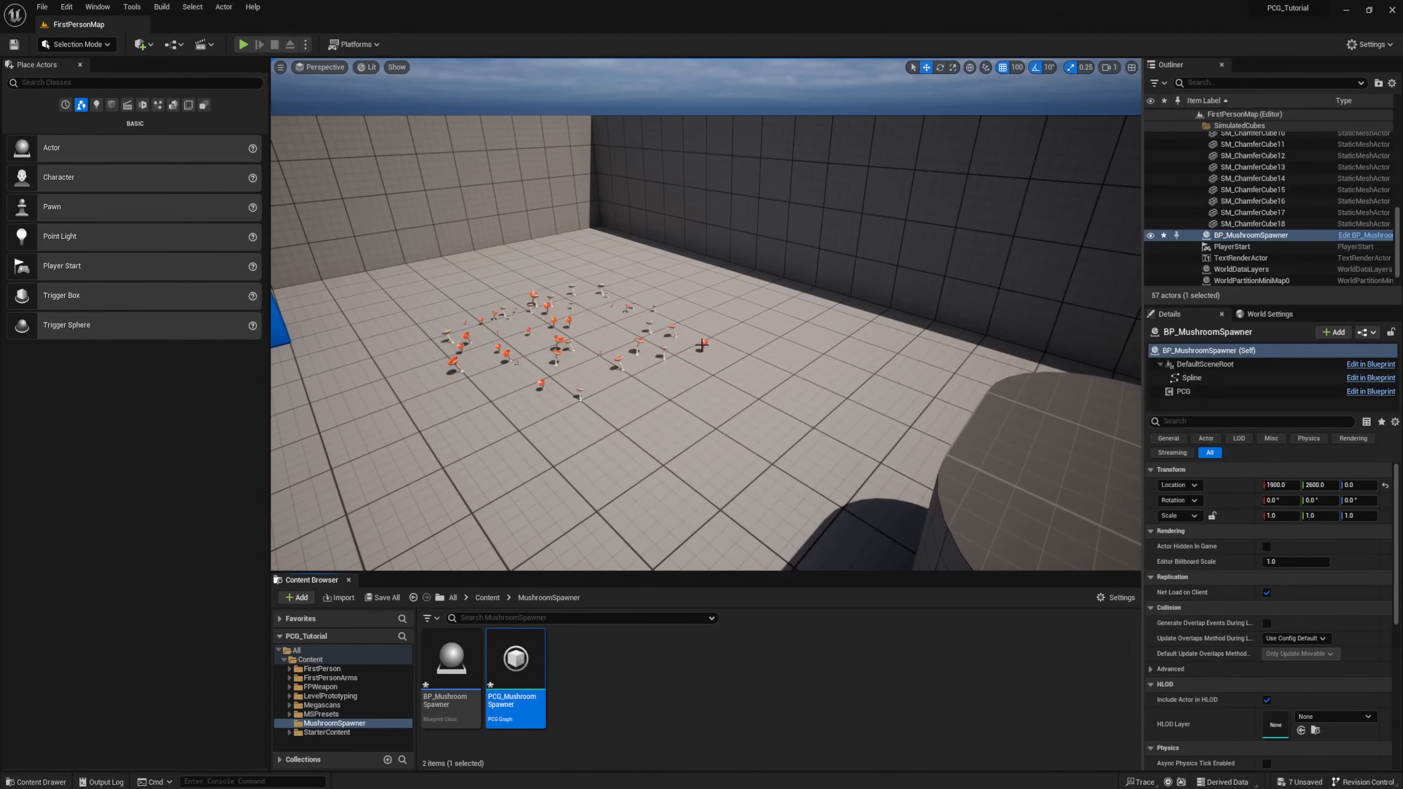
# Step: Enlarge the BP_MushroomSpawner actor's spline in the level by moving its two points on the dark wall's side outward
pyautogui.click(699, 344)
pyautogui.moveTo(700, 433); pyautogui.dragTo(580, 434, button='right')
pyautogui.press('d')
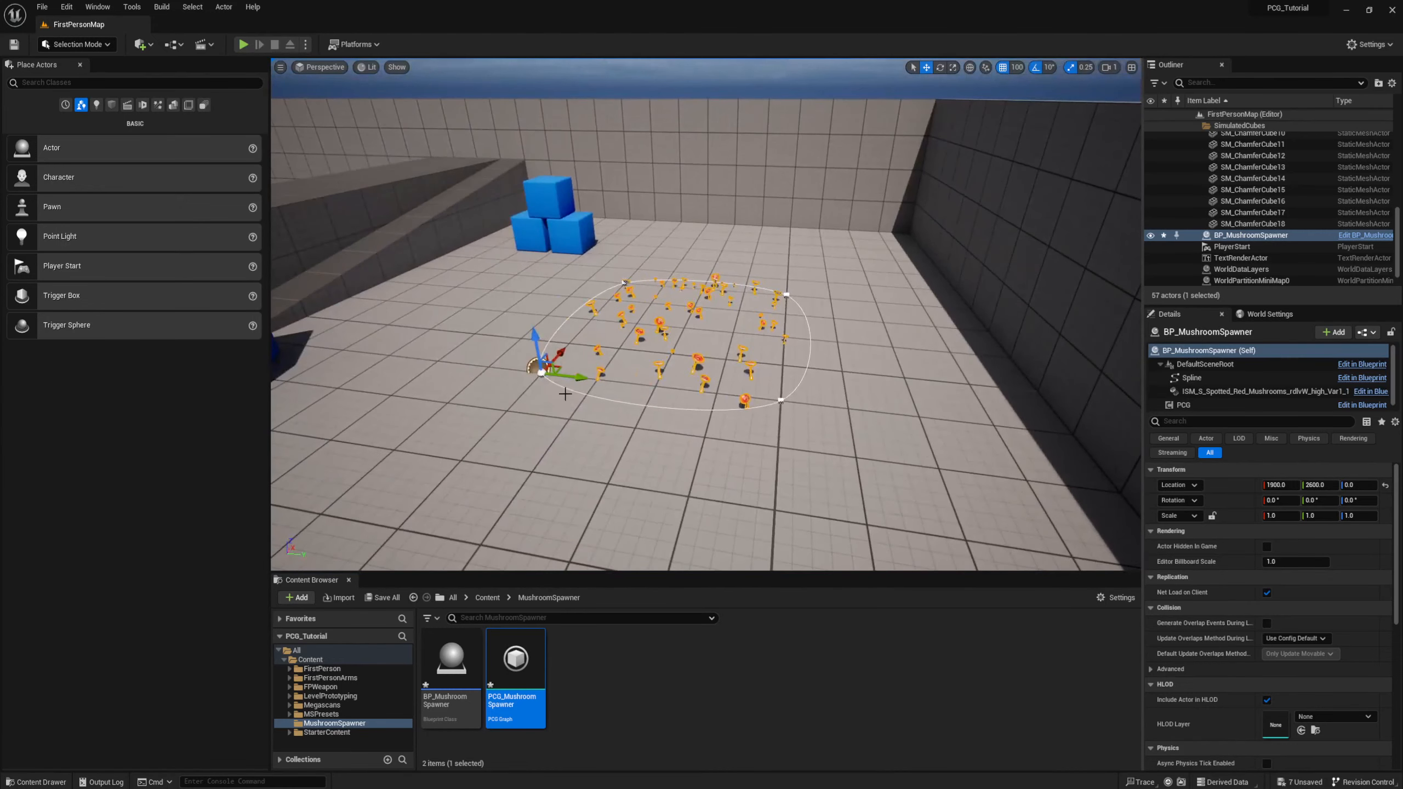
pyautogui.click(781, 398)
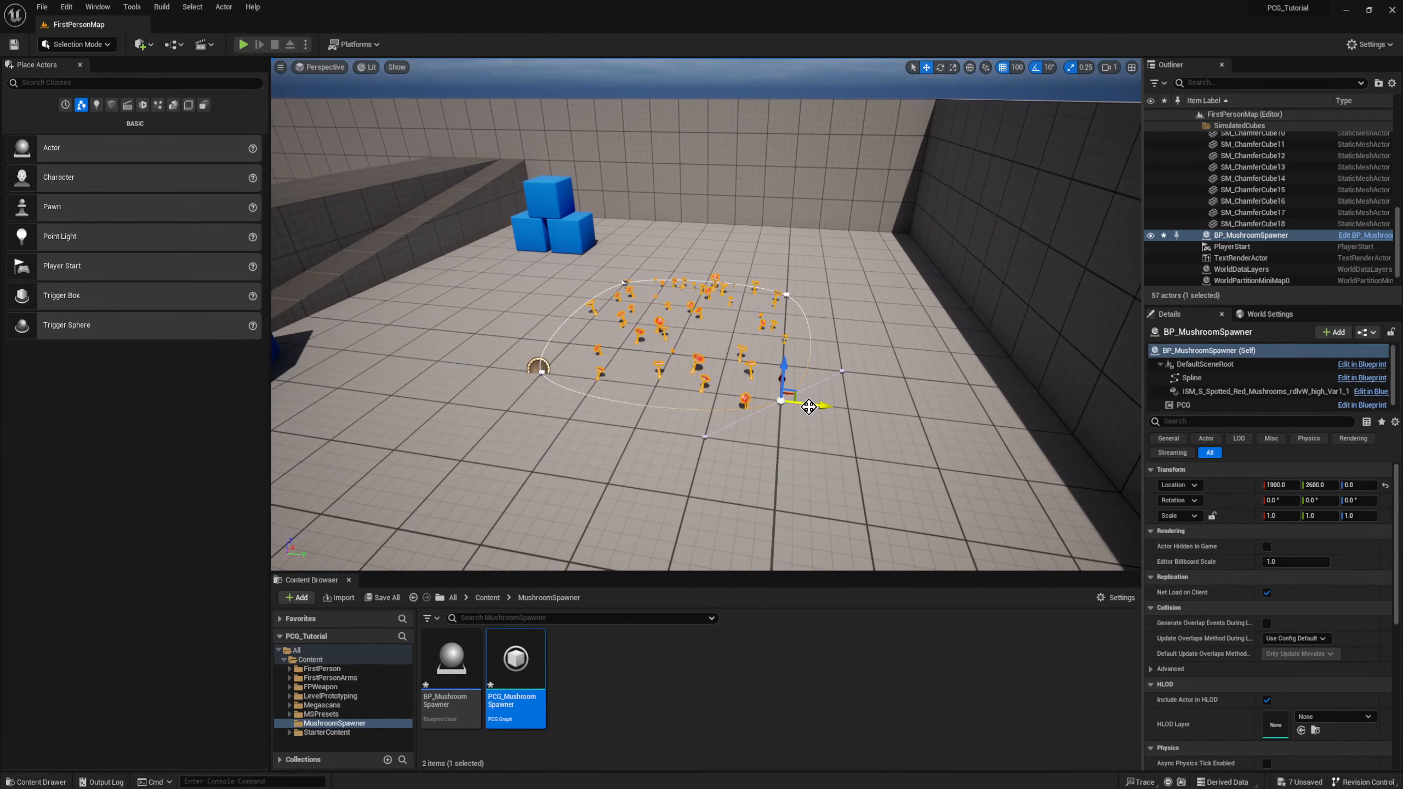
pyautogui.moveTo(823, 408); pyautogui.dragTo(994, 424)
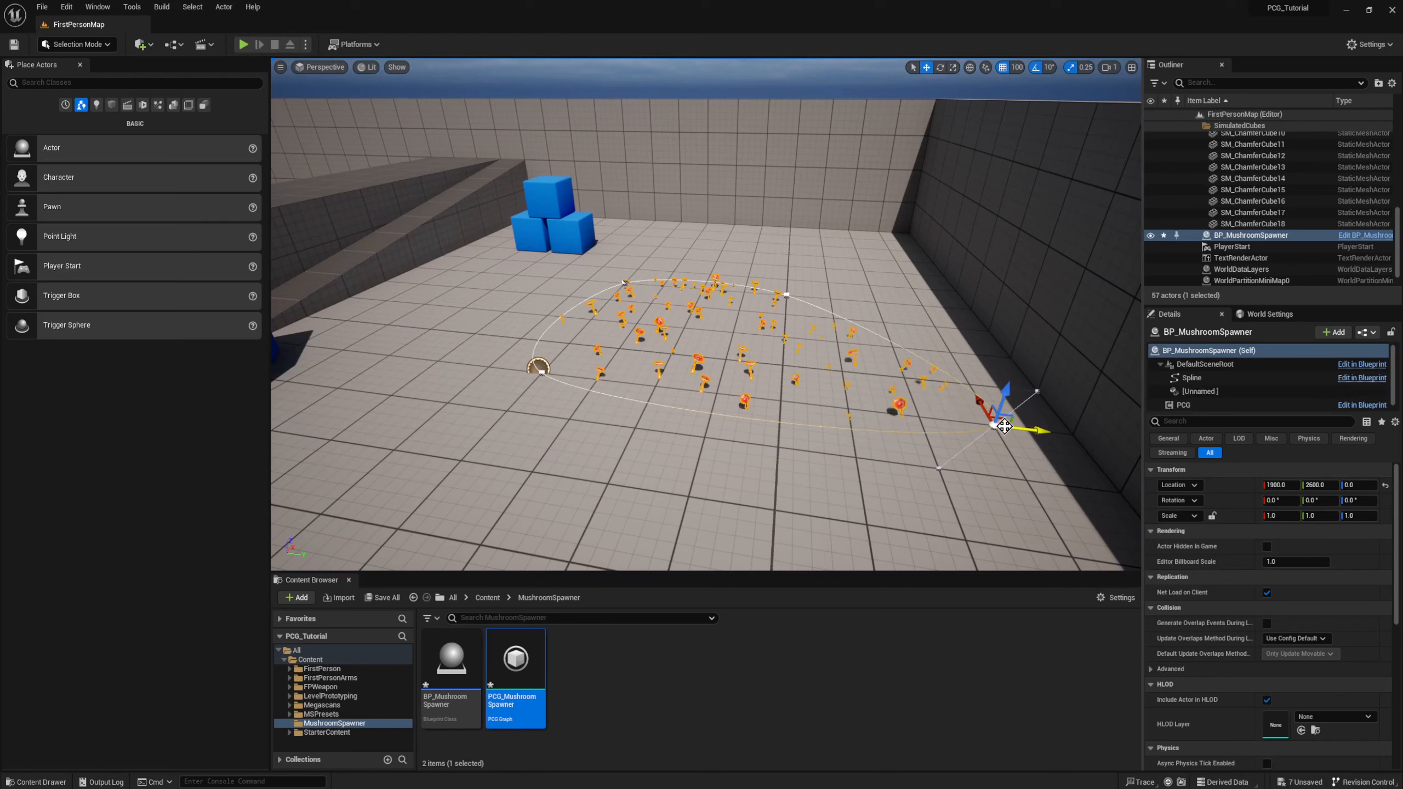
pyautogui.click(786, 294)
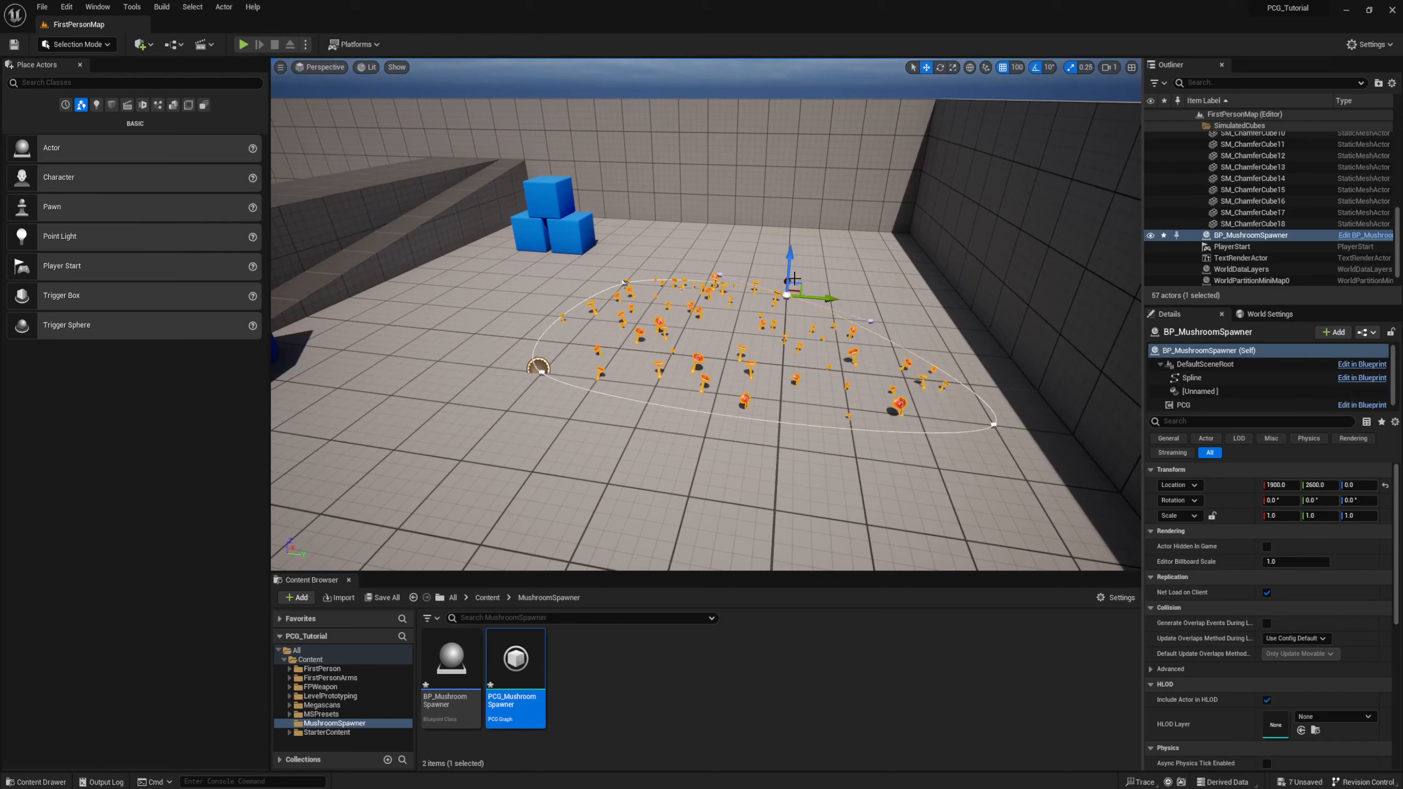
pyautogui.moveTo(794, 292); pyautogui.dragTo(800, 239)
# Step: Move the single blue cube into the area enclosed by the mushroom spawner's spline
pyautogui.moveTo(508, 310)
pyautogui.mouseDown(button='right')
pyautogui.moveTo(458, 309)
pyautogui.moveTo(508, 309)
pyautogui.mouseUp(button='right')
pyautogui.click(369, 304)
pyautogui.moveTo(369, 304); pyautogui.dragTo(817, 325)
# Step: Raise the BP_MushroomSpawner actor to Z 100, inspect the mushrooms around the cube, and return the actor to Z 0
pyautogui.click(620, 353)
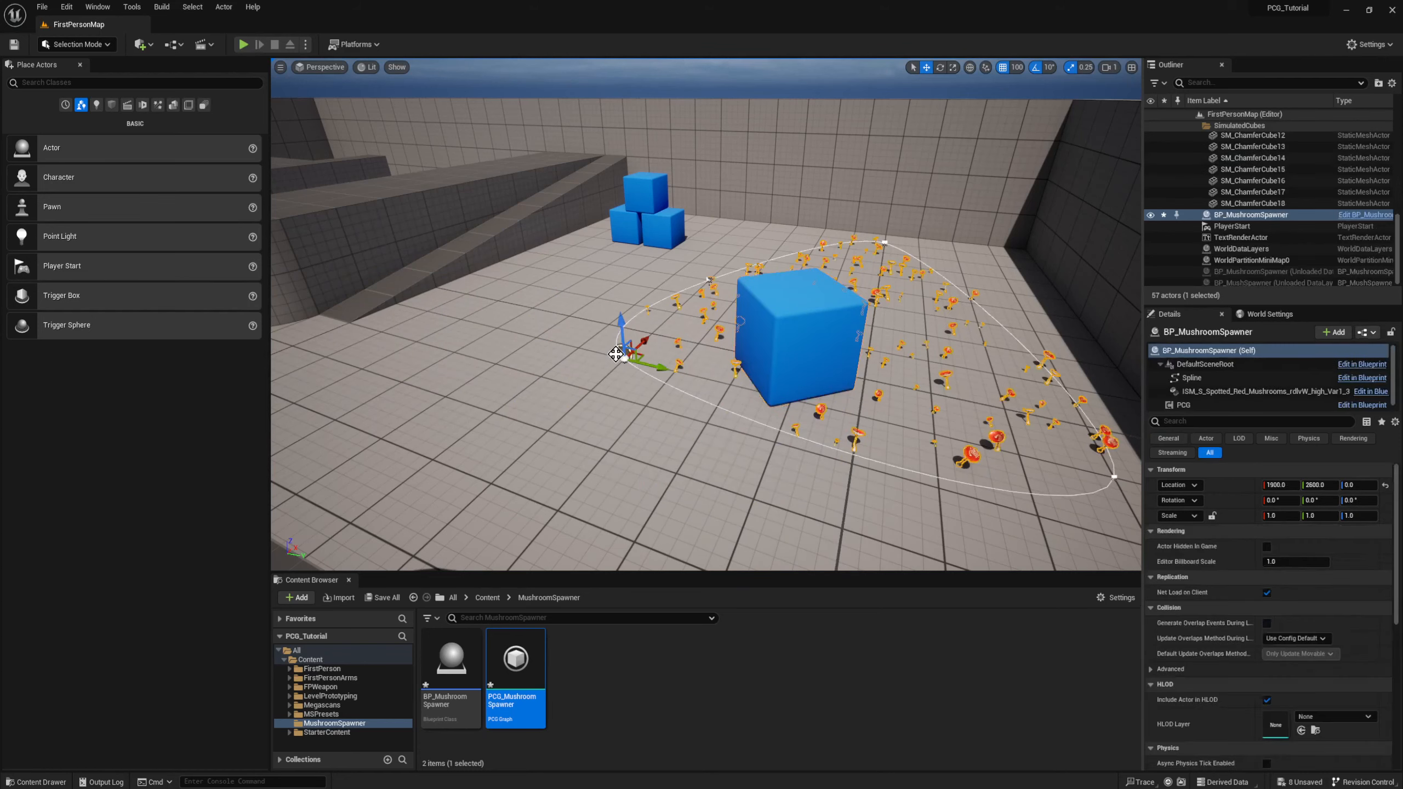
pyautogui.moveTo(620, 353); pyautogui.dragTo(623, 299)
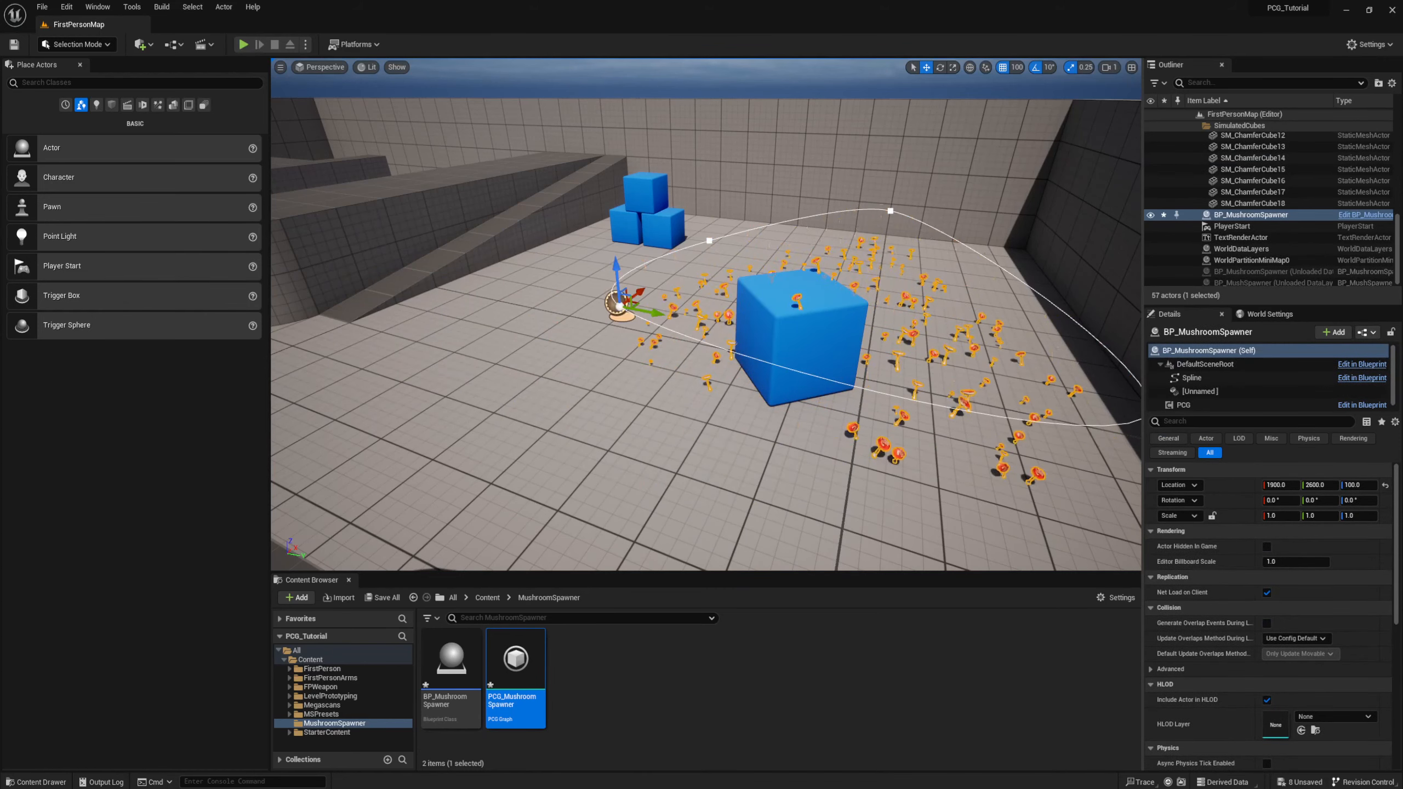
pyautogui.press('a')
pyautogui.moveTo(623, 299); pyautogui.dragTo(850, 285, button='right')
pyautogui.moveTo(861, 382); pyautogui.dragTo(858, 381, button='right')
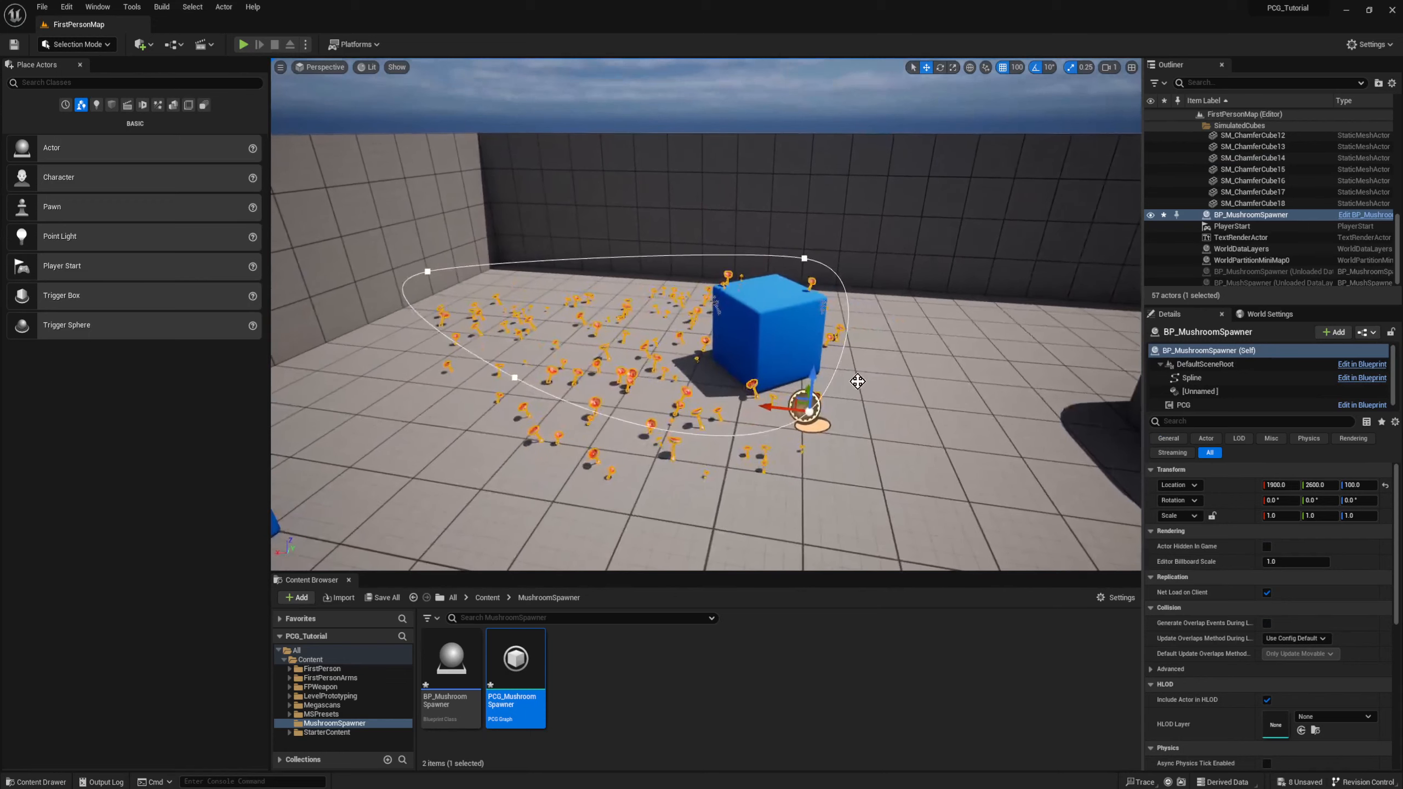
pyautogui.moveTo(816, 341)
pyautogui.mouseDown()
pyautogui.moveTo(814, 323)
pyautogui.moveTo(824, 345)
pyautogui.mouseUp()
pyautogui.press('d')
pyautogui.moveTo(898, 433); pyautogui.dragTo(651, 475, button='right')
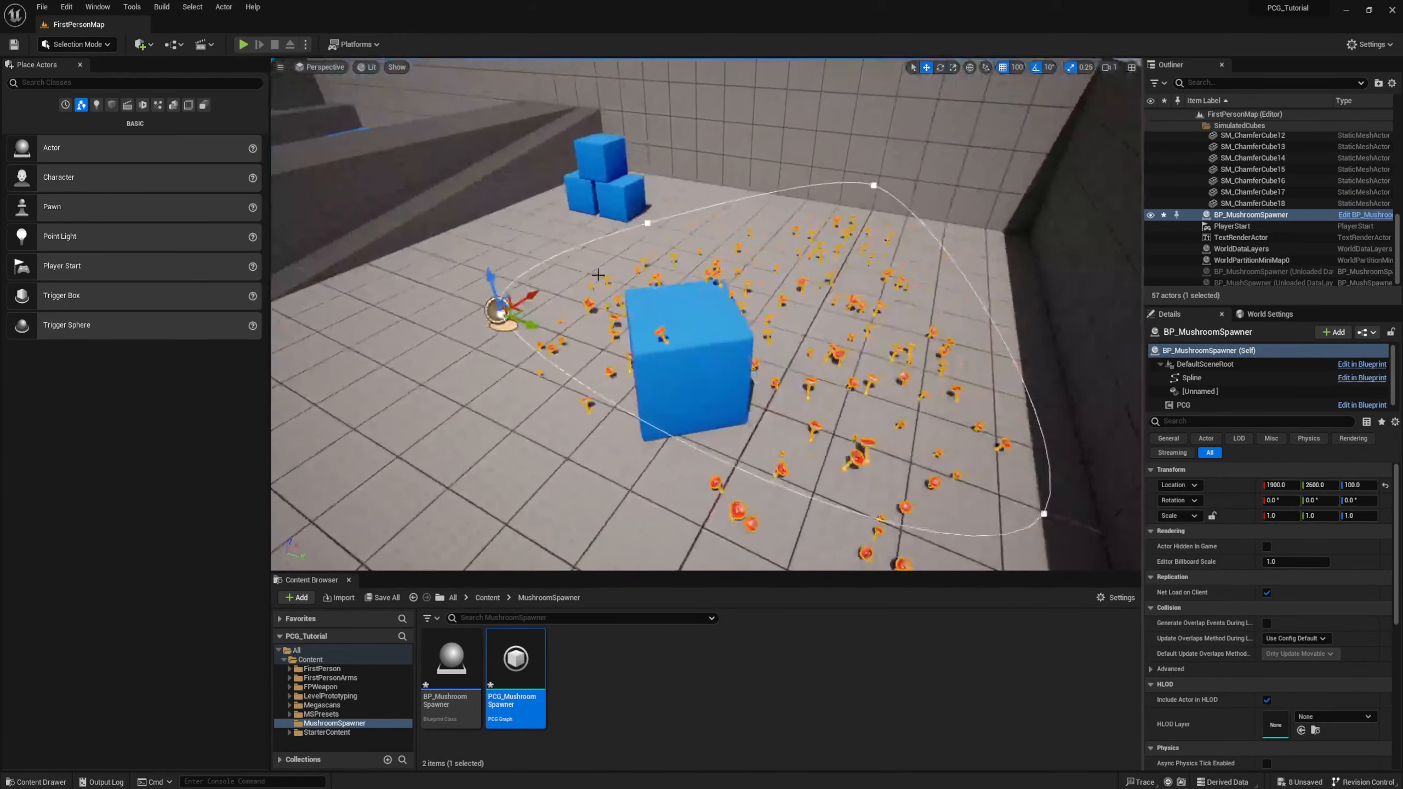
pyautogui.moveTo(487, 284); pyautogui.dragTo(508, 360)
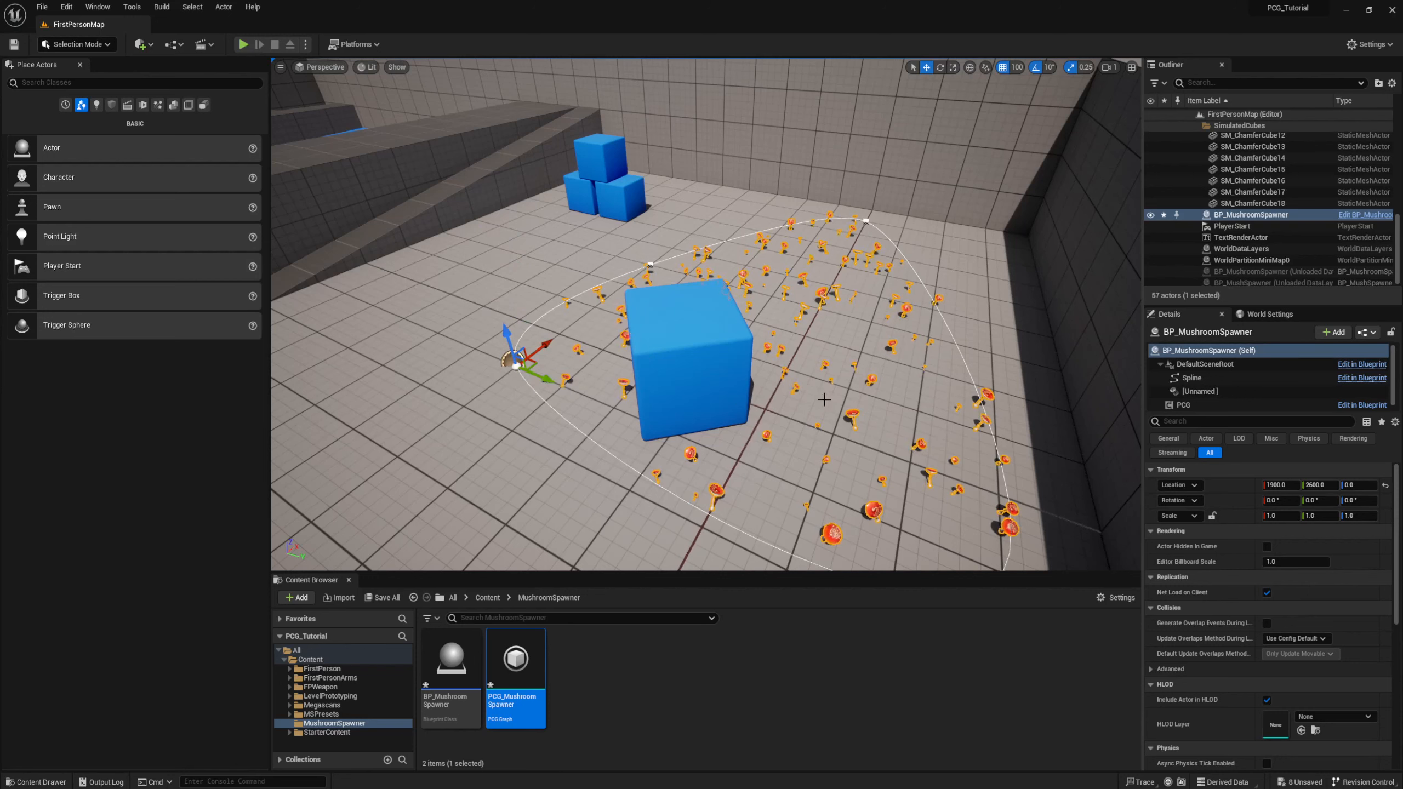
# Step: Raise only the spawner's Spline component to Z 200 to test the projection onto the cube, and lower it again
pyautogui.click(1191, 377)
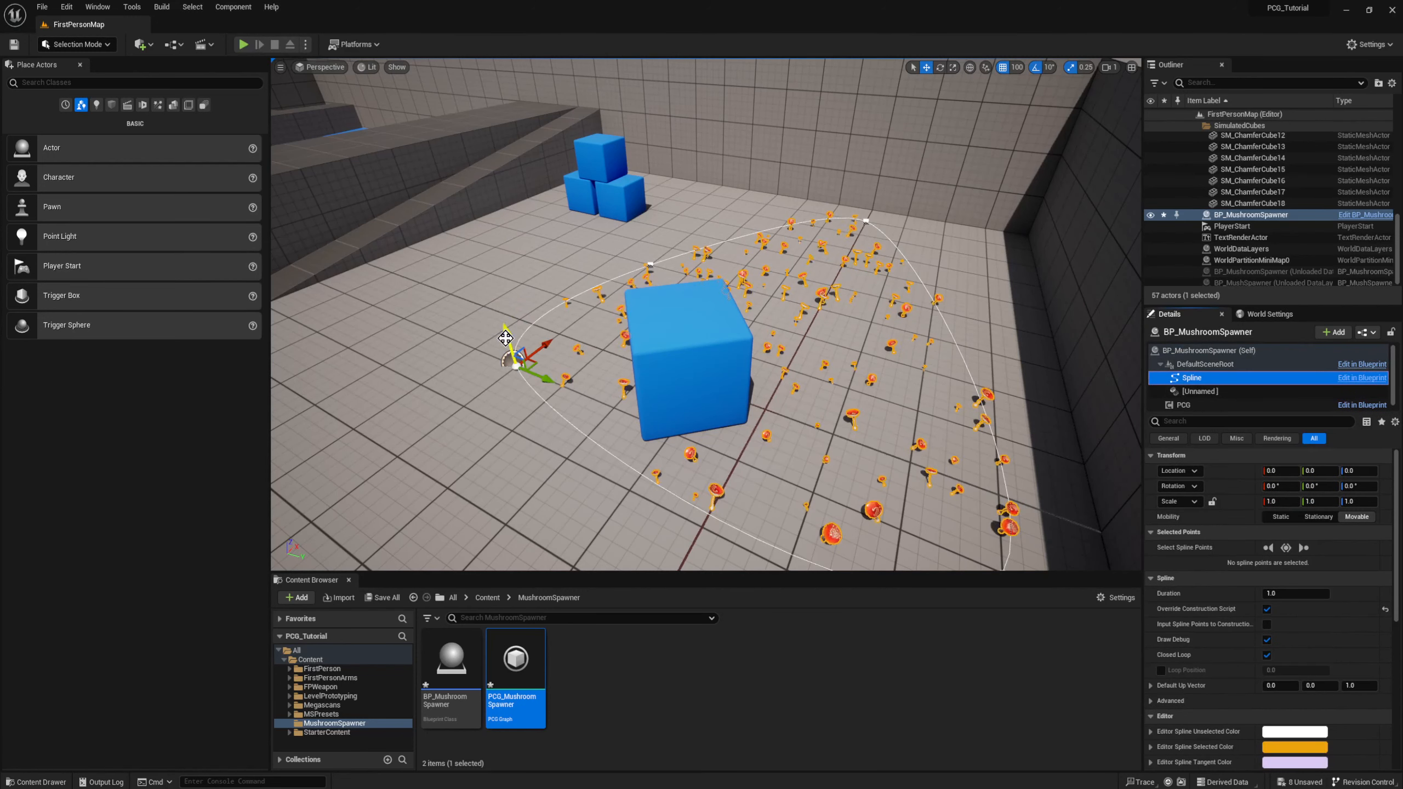
pyautogui.moveTo(505, 338); pyautogui.dragTo(504, 309)
pyautogui.moveTo(518, 283); pyautogui.dragTo(500, 221)
pyautogui.moveTo(535, 366)
pyautogui.mouseDown(button='right')
pyautogui.moveTo(602, 372)
pyautogui.moveTo(536, 381)
pyautogui.moveTo(534, 366)
pyautogui.mouseUp(button='right')
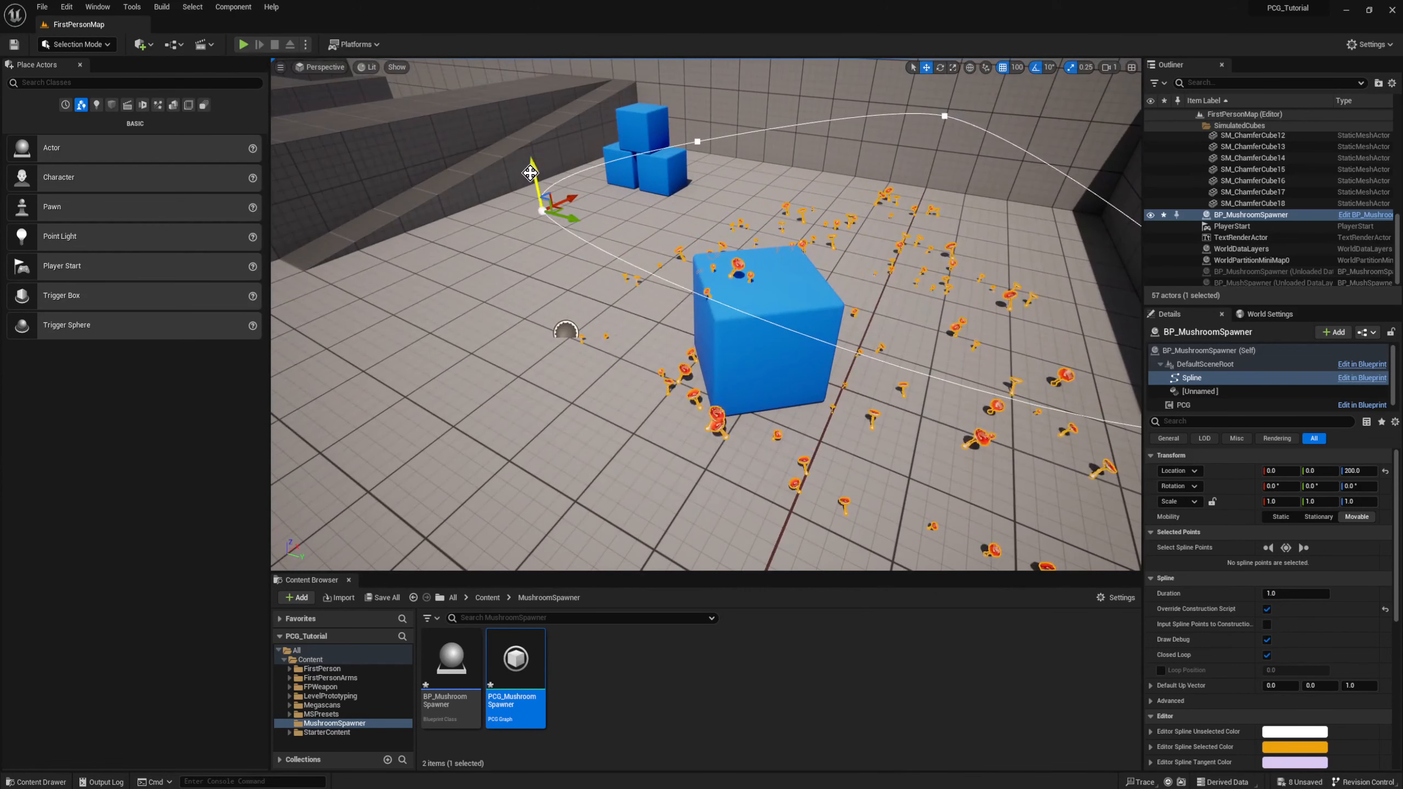
pyautogui.moveTo(537, 205); pyautogui.dragTo(539, 304)
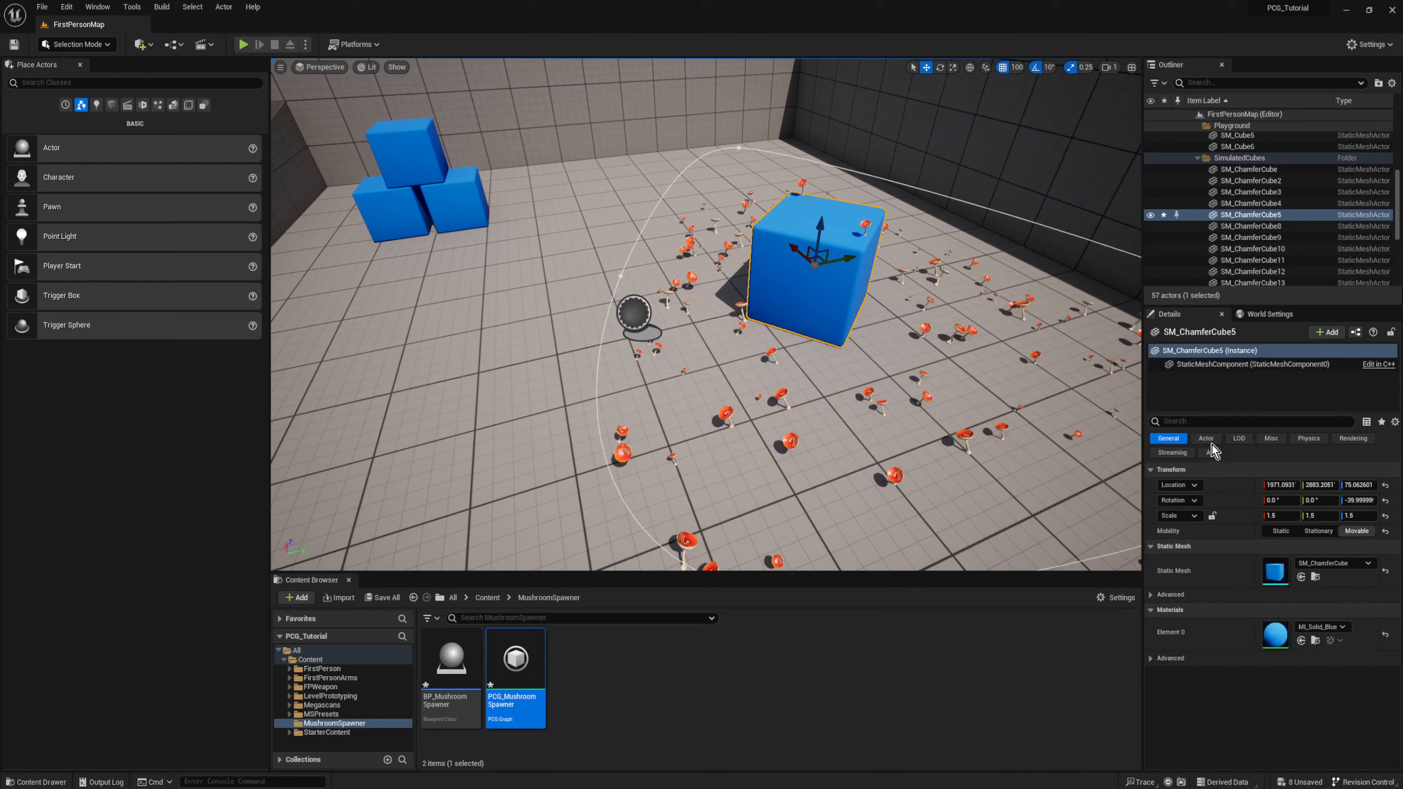
# Step: Examine the physics settings and collision preset of the blue cube inside the spline, and select a cube in the stack
pyautogui.click(1308, 439)
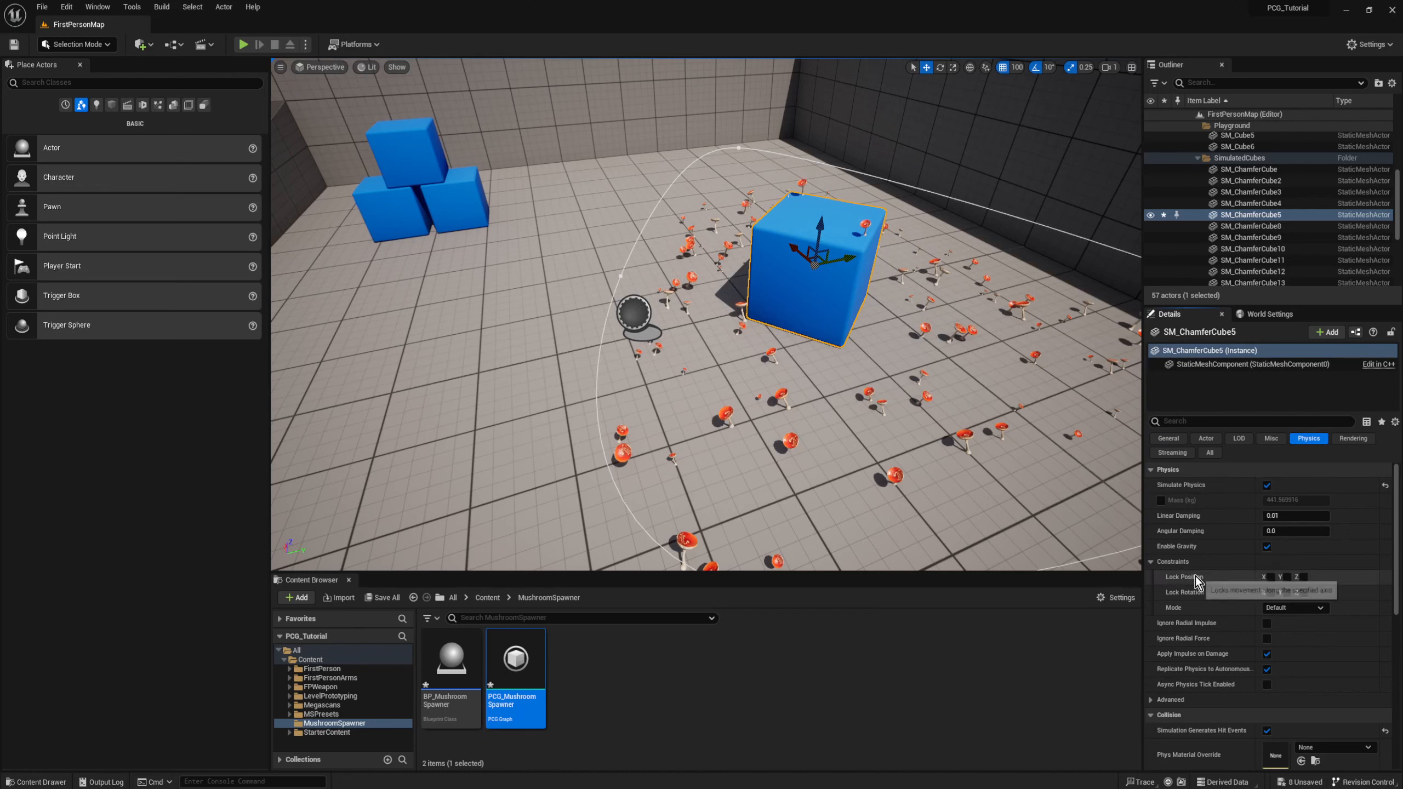
pyautogui.scroll(-5, 1194, 583)
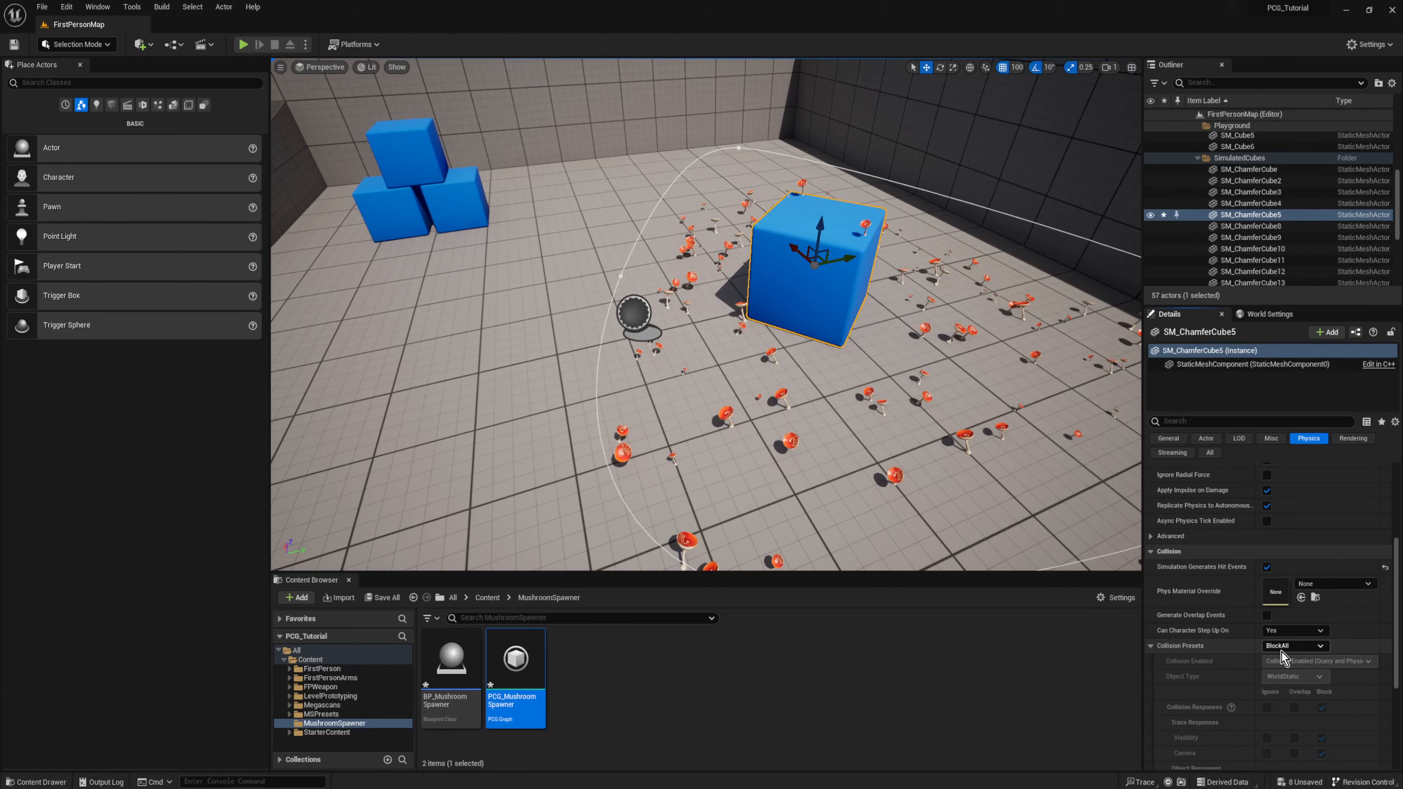
pyautogui.click(461, 203)
# Step: Move the BP_MushroomSpawner actor across the floor so its spline encloses the stack of three blue cubes
pyautogui.moveTo(791, 467); pyautogui.dragTo(829, 478, button='right')
pyautogui.press('a')
pyautogui.click(909, 304)
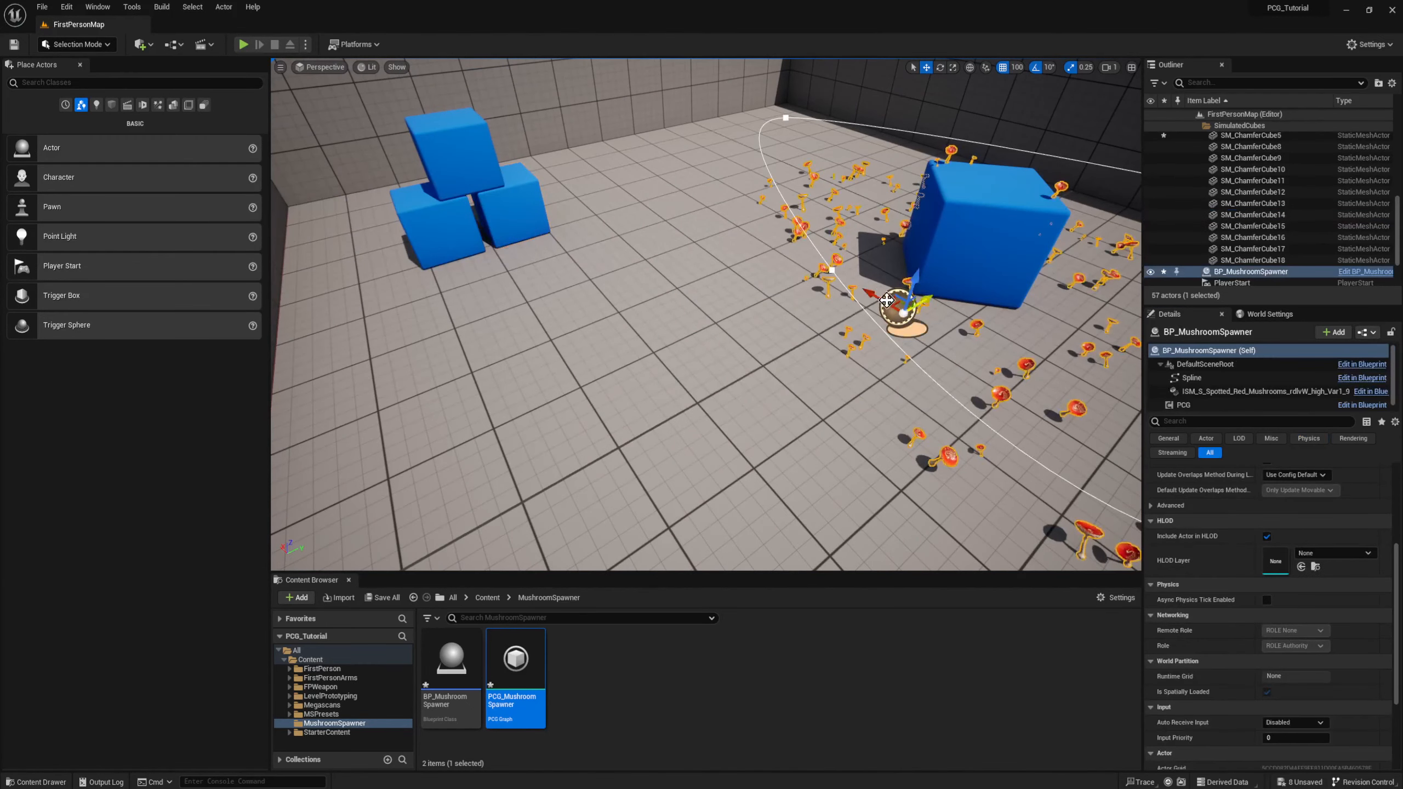
pyautogui.moveTo(886, 300); pyautogui.dragTo(408, 274)
pyautogui.moveTo(555, 198); pyautogui.dragTo(381, 195, button='right')
pyautogui.press('w')
pyautogui.press('s')
# Step: Set the collision preset of the three stacked cubes to BlockAll
pyautogui.click(737, 318)
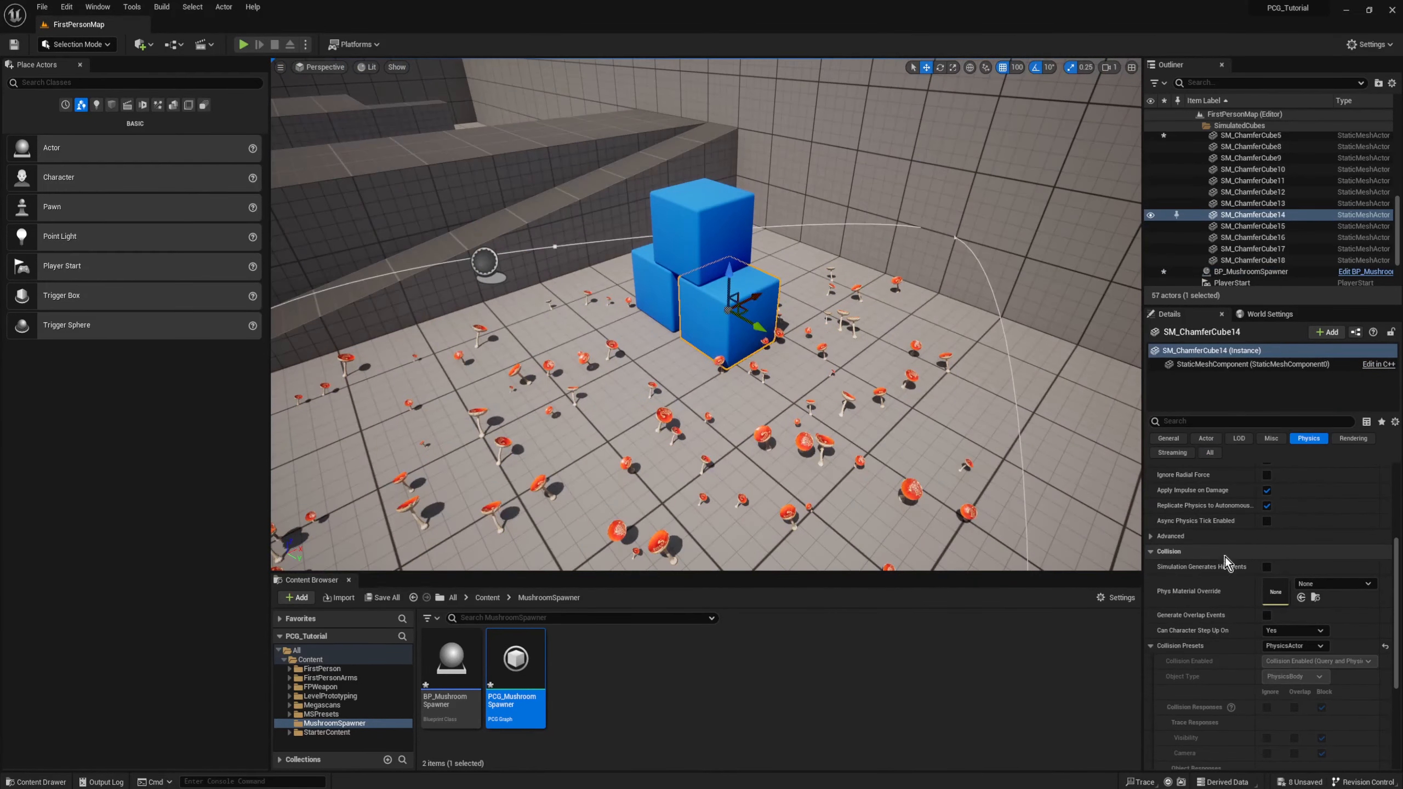
pyautogui.click(1295, 646)
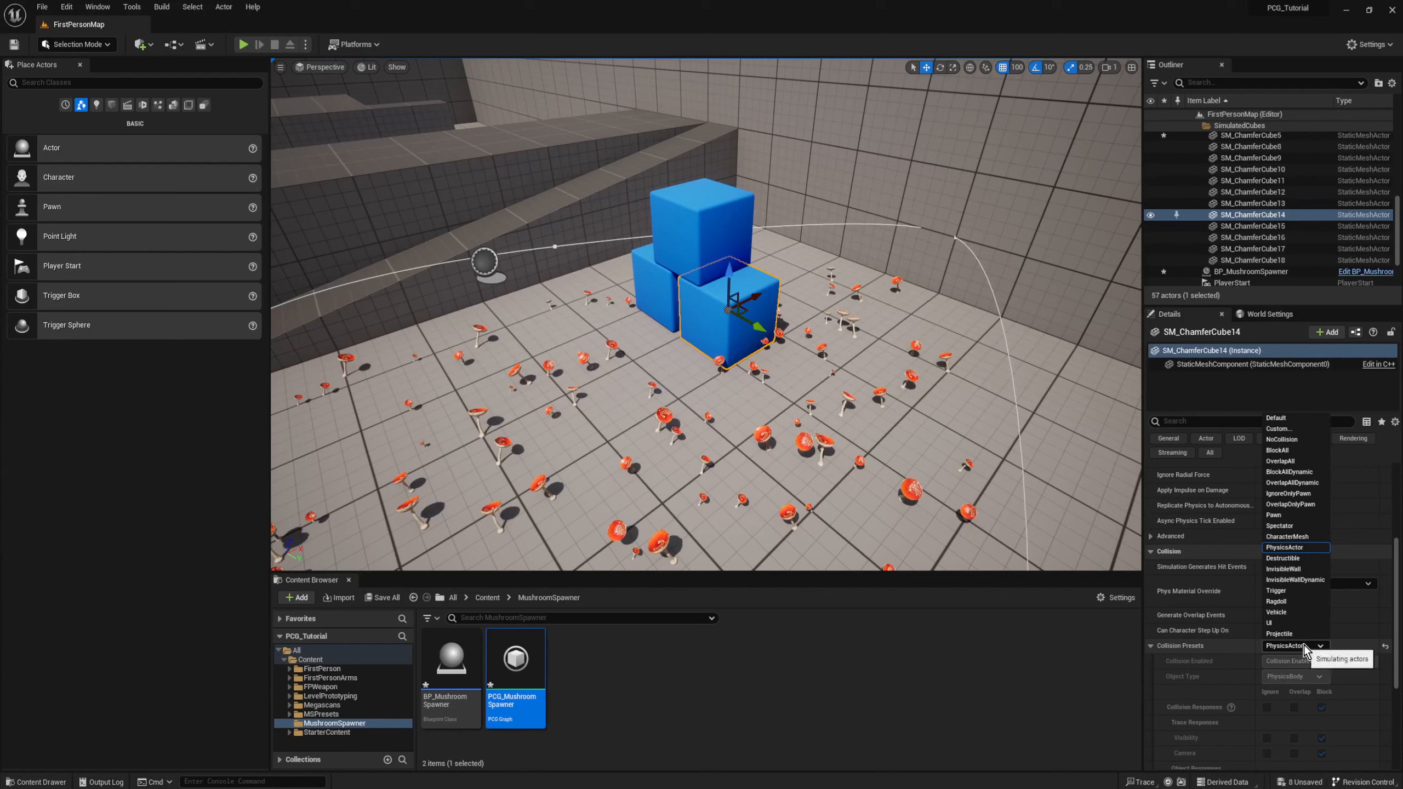
pyautogui.click(1287, 451)
pyautogui.click(700, 232)
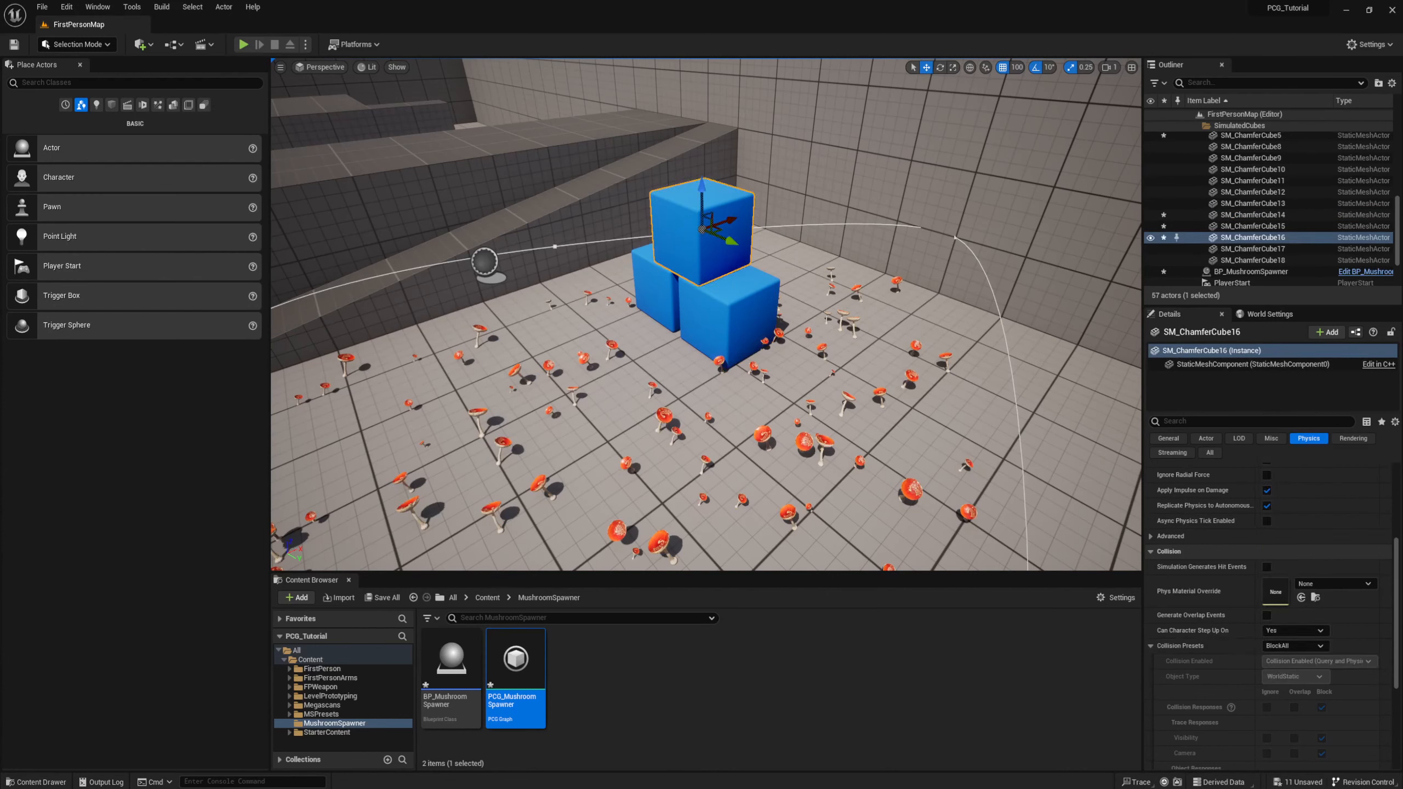
# Step: Refresh the selection to BP_MushroomSpawner and examine how the mushrooms sit on and around the stacked cubes
pyautogui.click(483, 261)
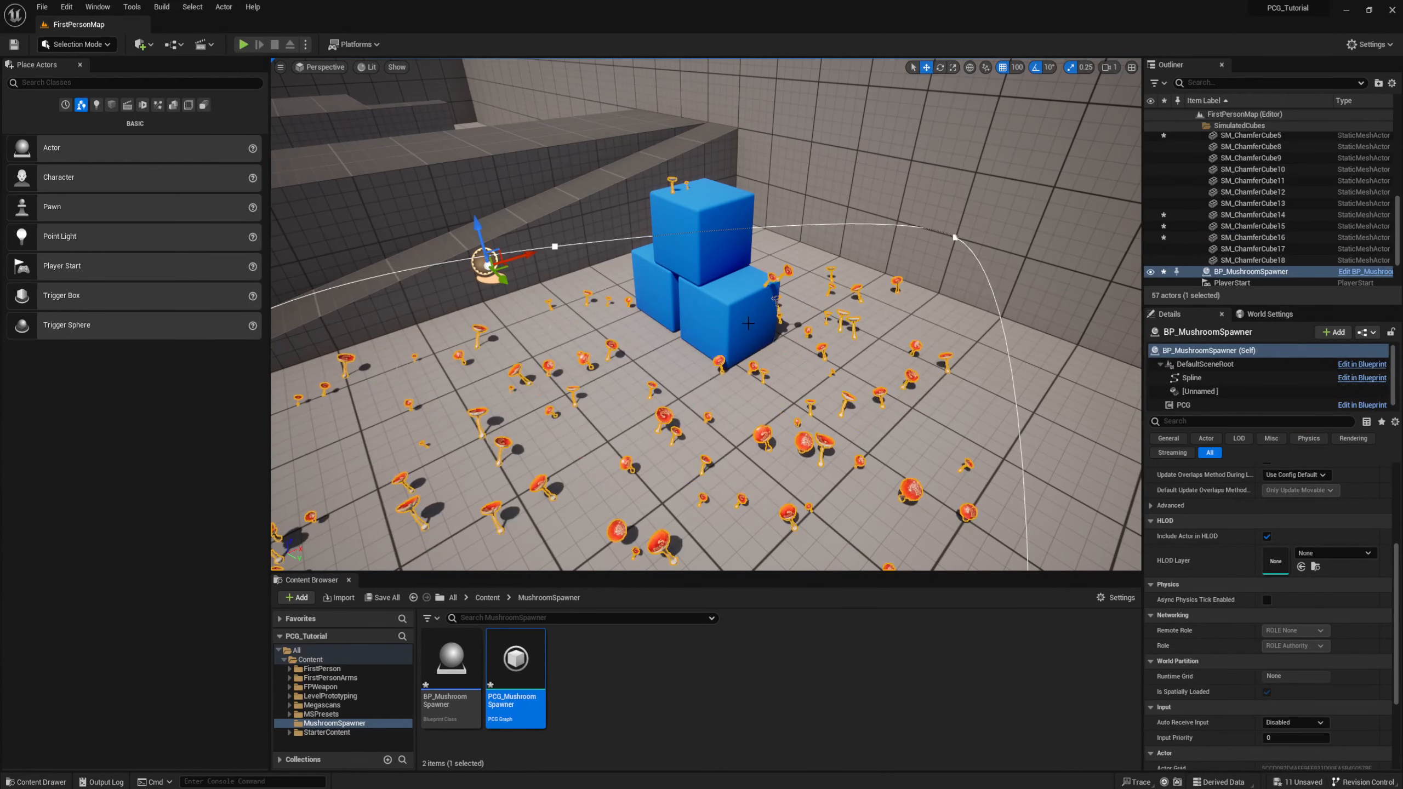
pyautogui.moveTo(718, 426); pyautogui.dragTo(850, 382, button='right')
pyautogui.press('a')
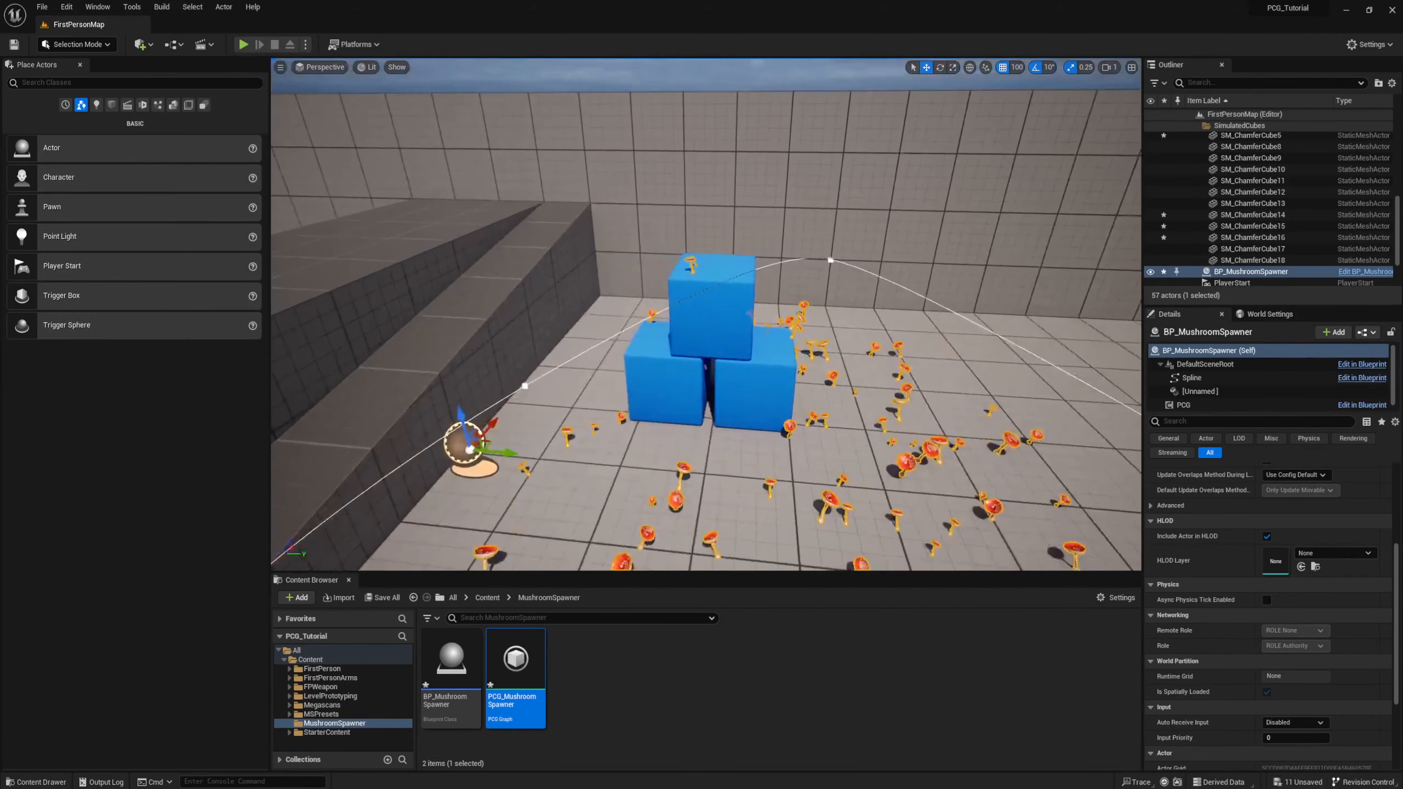
pyautogui.press('w')
pyautogui.press('d')
pyautogui.moveTo(800, 443); pyautogui.dragTo(728, 444, button='right')
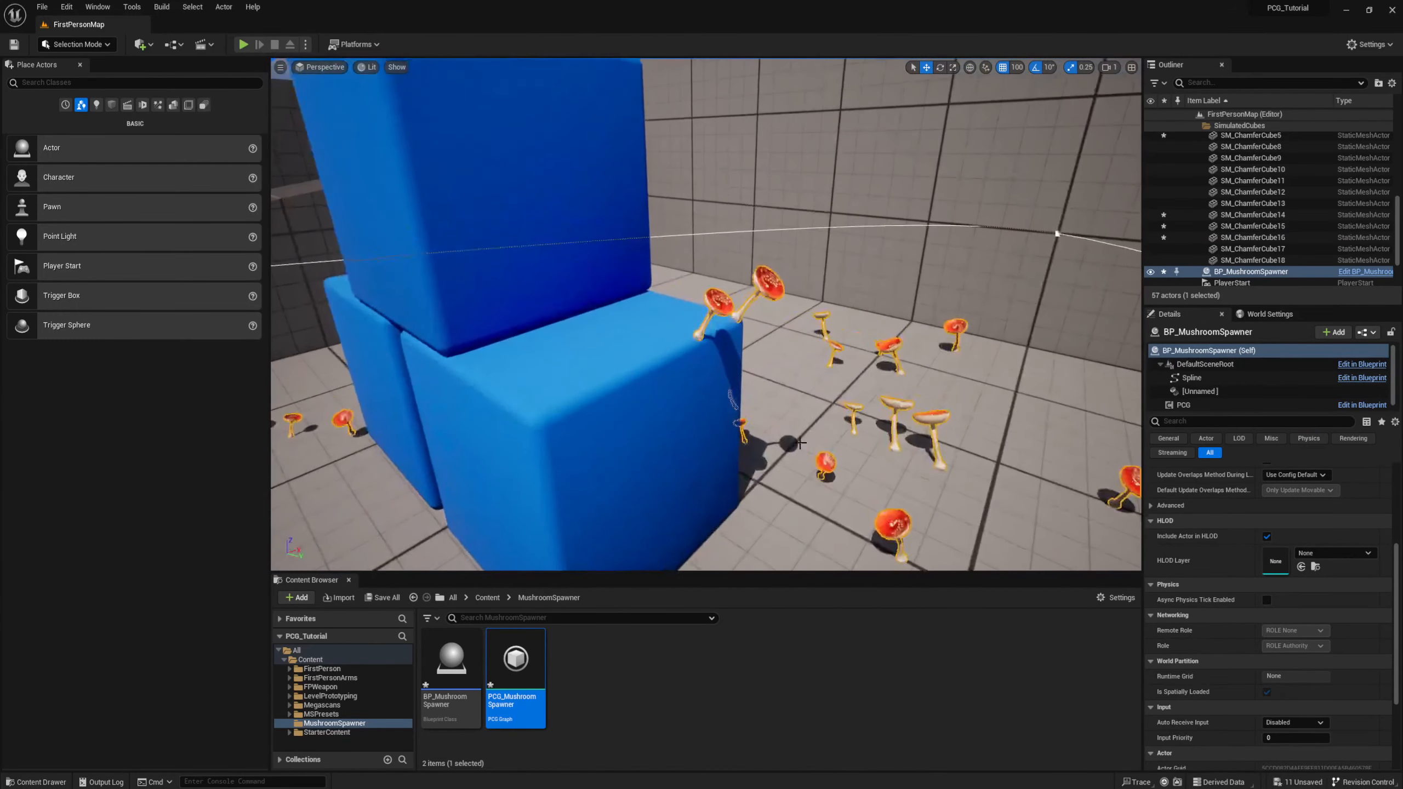
pyautogui.moveTo(705, 355); pyautogui.dragTo(795, 352, button='right')
pyautogui.press('a')
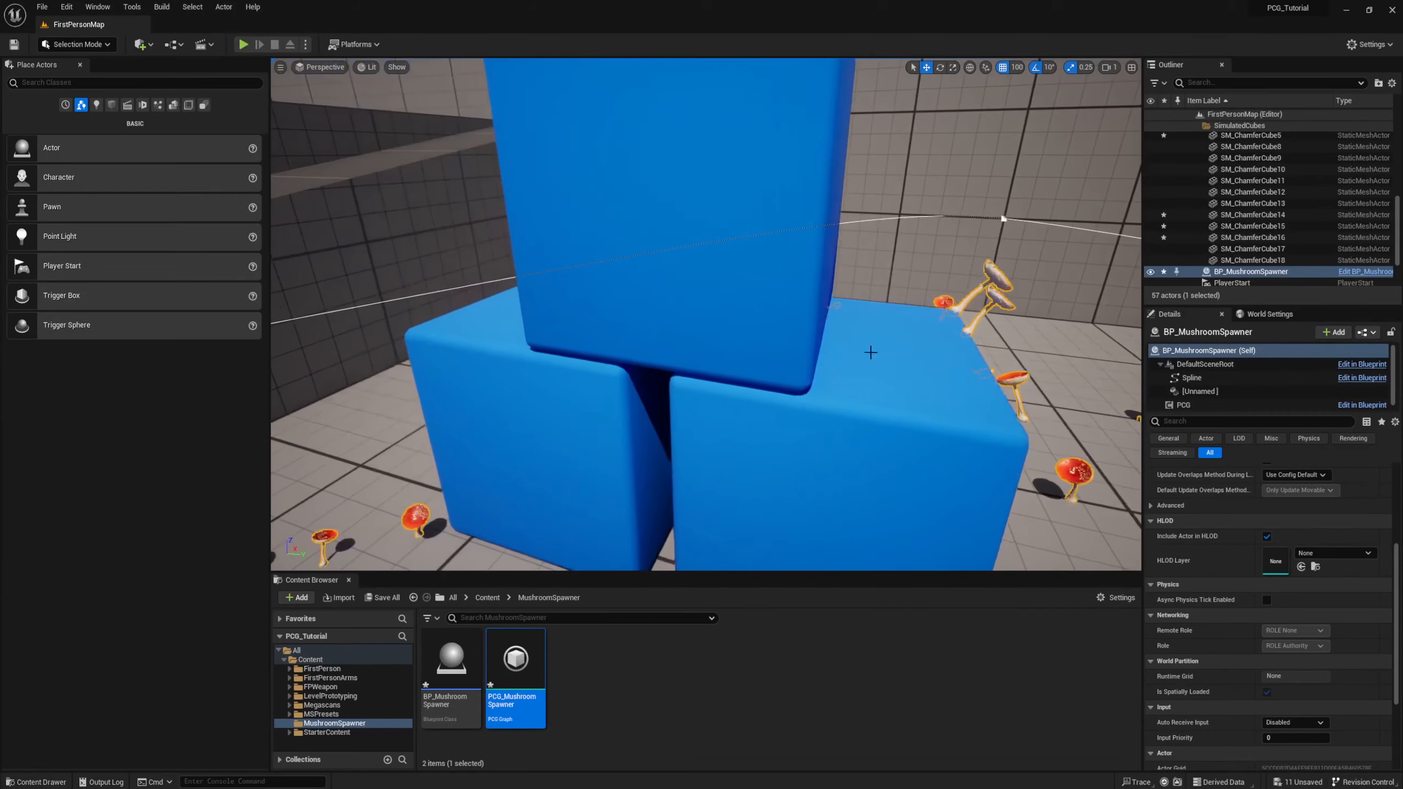
pyautogui.moveTo(992, 406); pyautogui.dragTo(1049, 392, button='right')
pyautogui.press('d')
pyautogui.moveTo(624, 388); pyautogui.dragTo(588, 388, button='right')
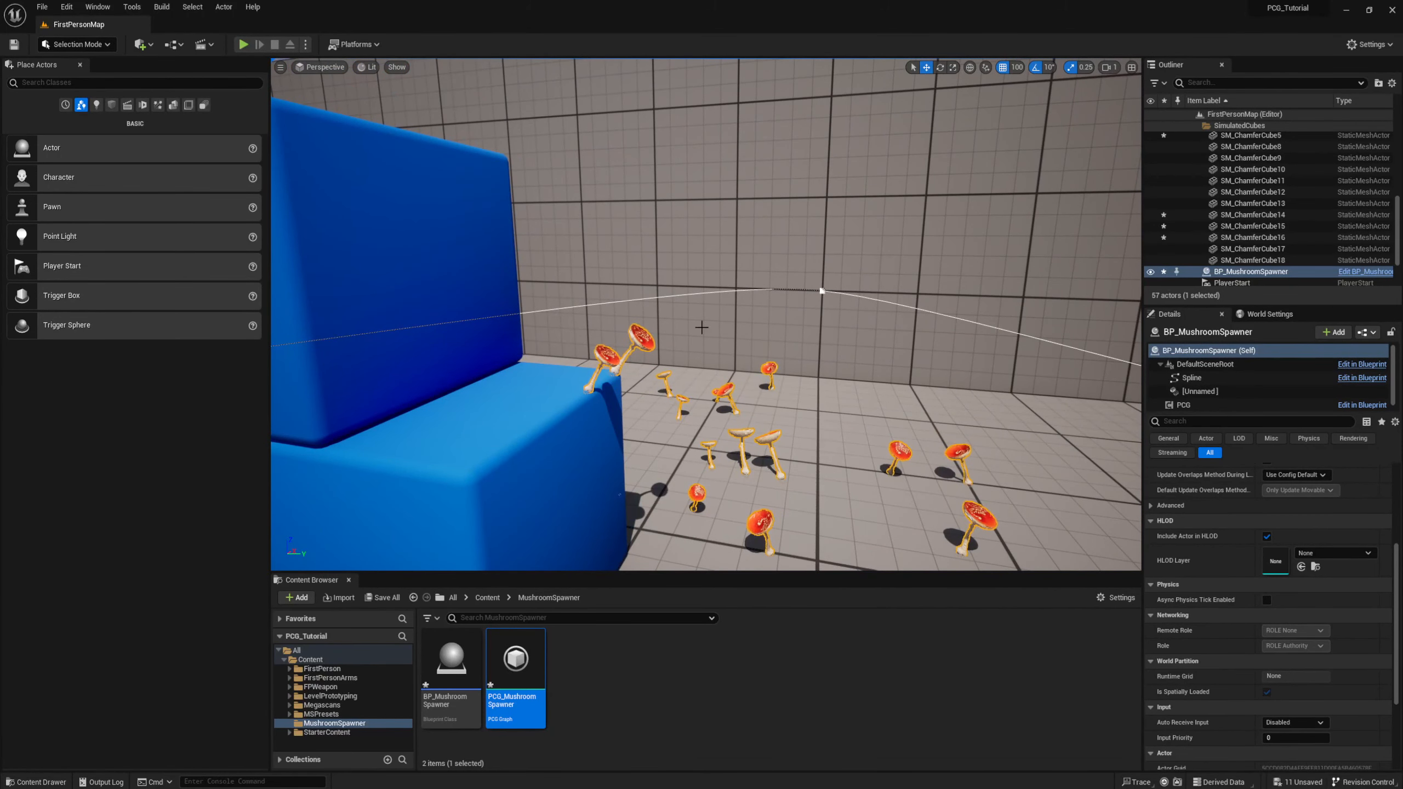
pyautogui.press('s')
pyautogui.moveTo(717, 400); pyautogui.dragTo(662, 398, button='right')
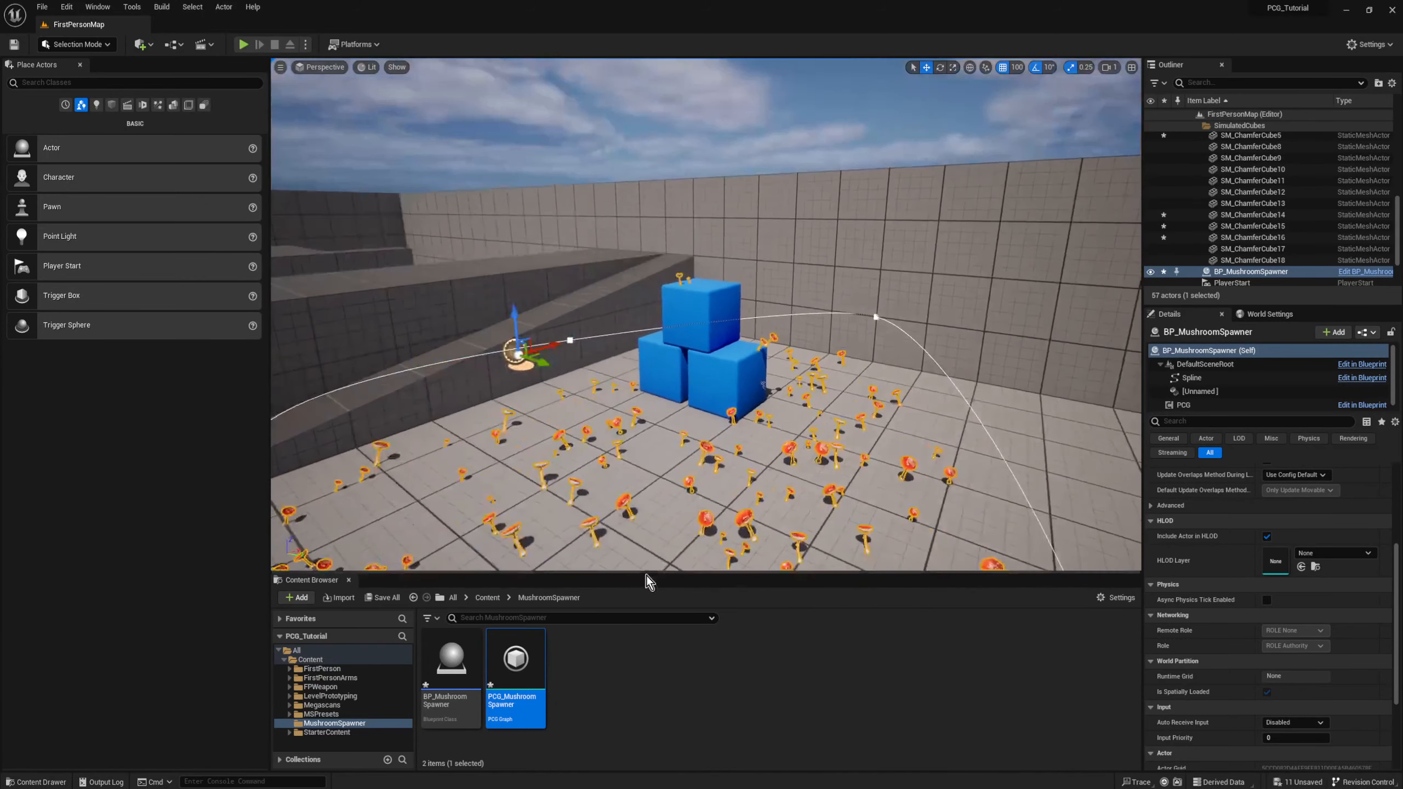
# Step: Disable Project Rotations on the PCG graph's Projection node and check the mushrooms on the stacked cubes
pyautogui.click(927, 719)
pyautogui.moveTo(786, 478); pyautogui.dragTo(1043, 488, button='right')
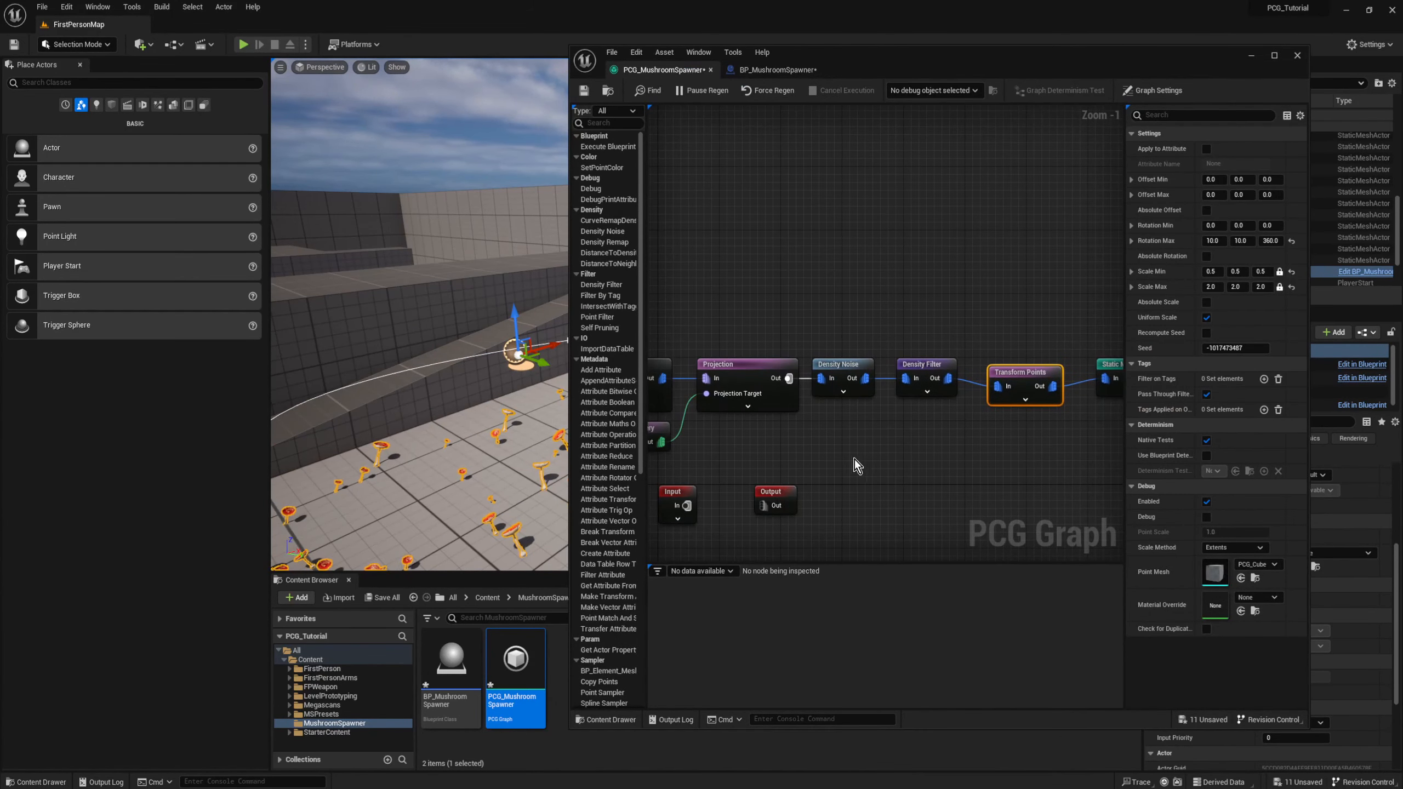
pyautogui.moveTo(874, 410); pyautogui.dragTo(960, 407, button='right')
pyautogui.click(708, 426)
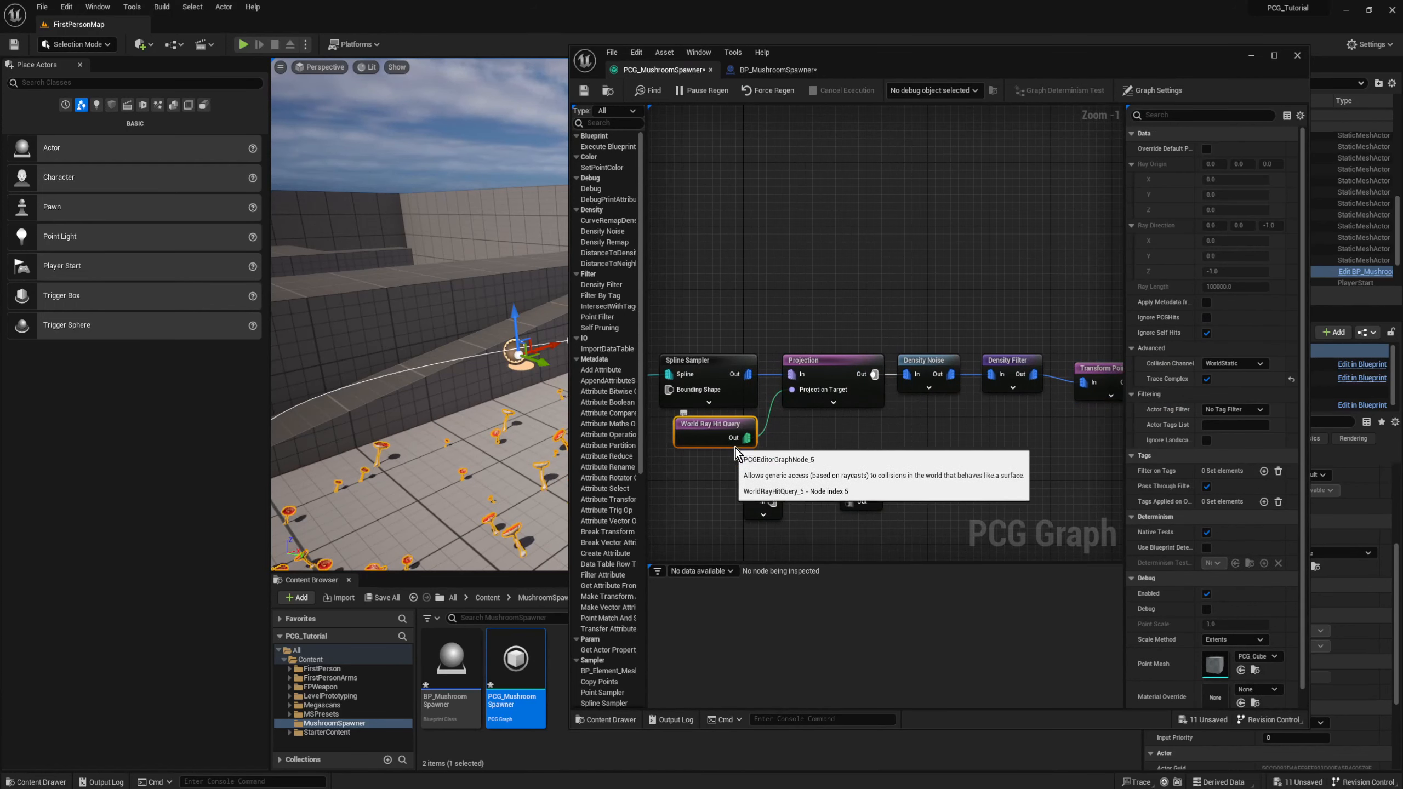
pyautogui.click(844, 369)
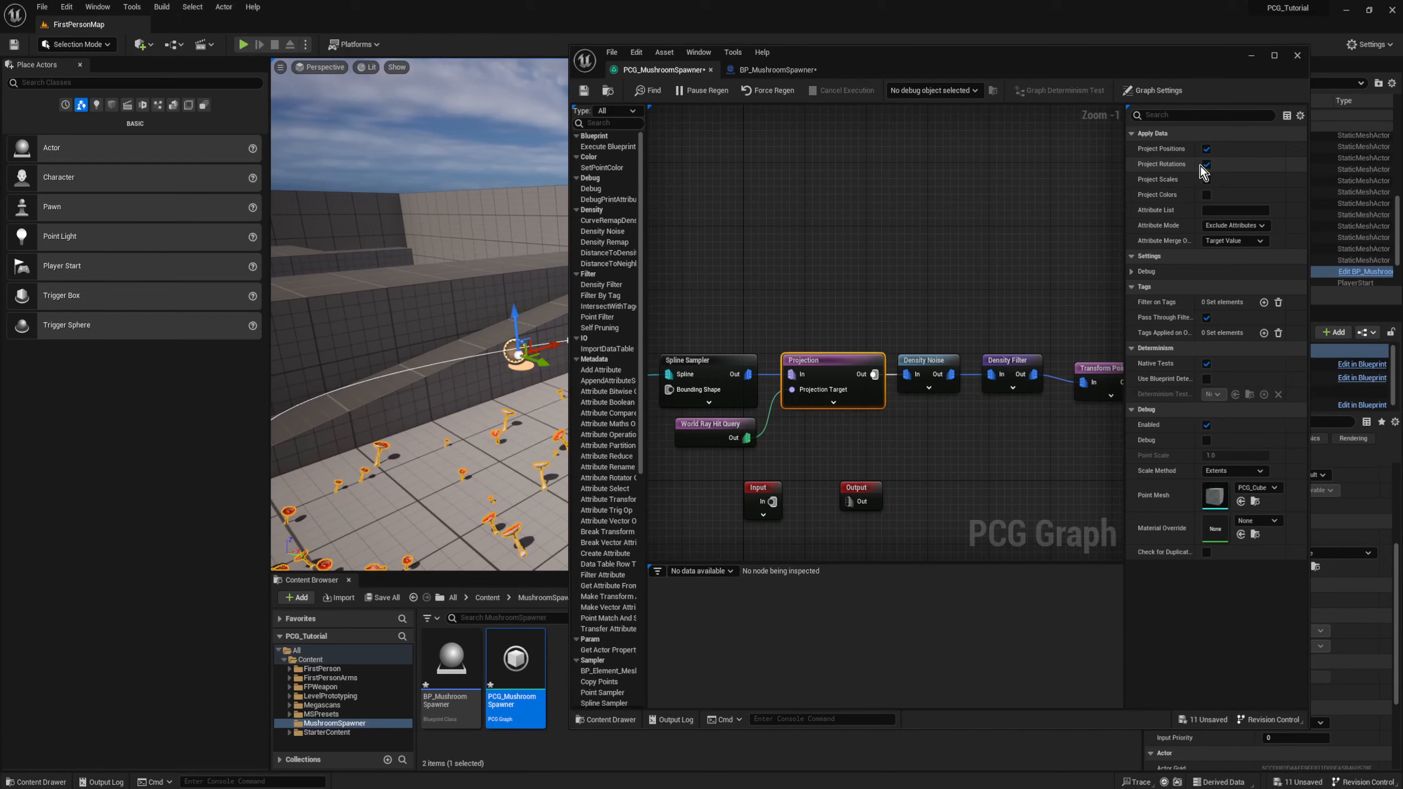
pyautogui.click(1250, 56)
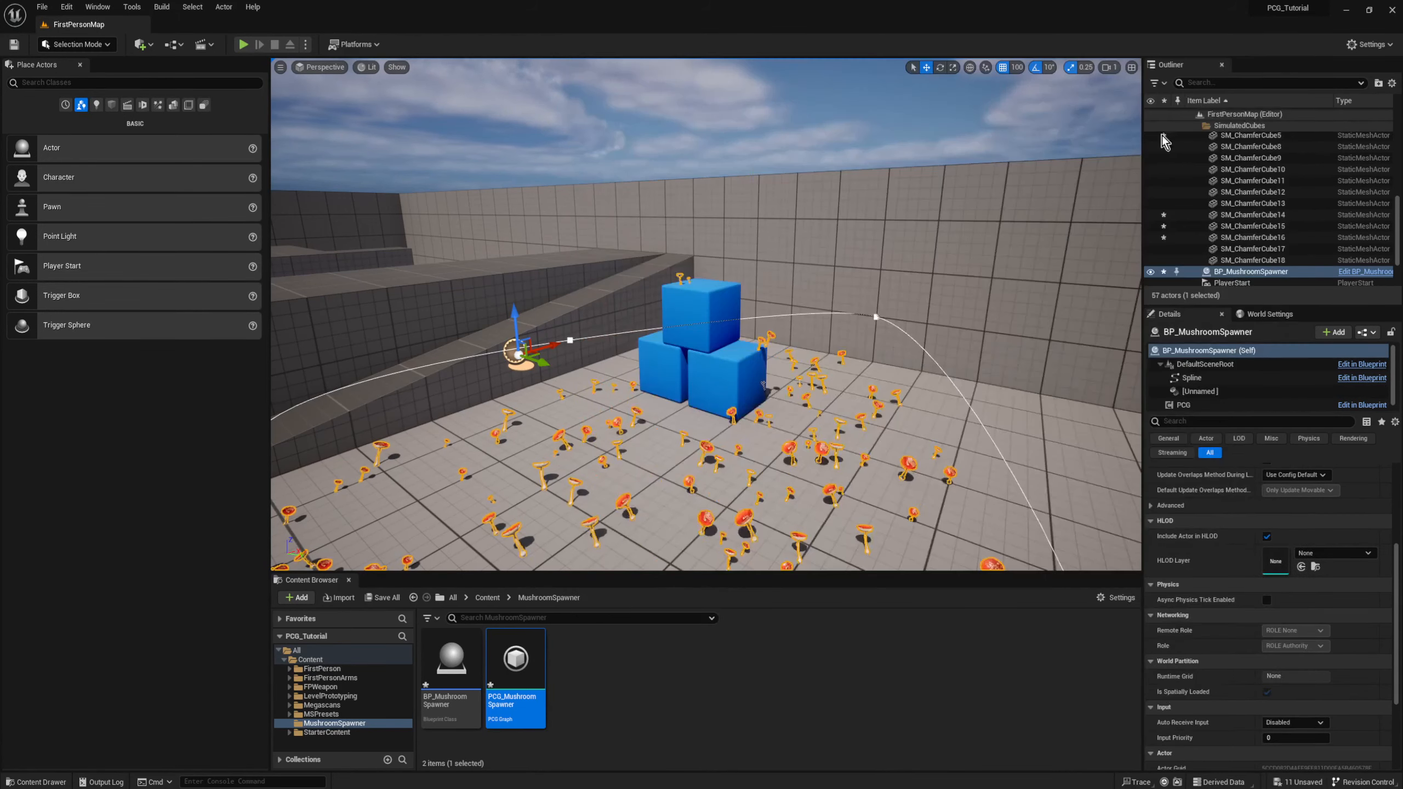
pyautogui.press('w')
pyautogui.moveTo(775, 380); pyautogui.dragTo(829, 388, button='right')
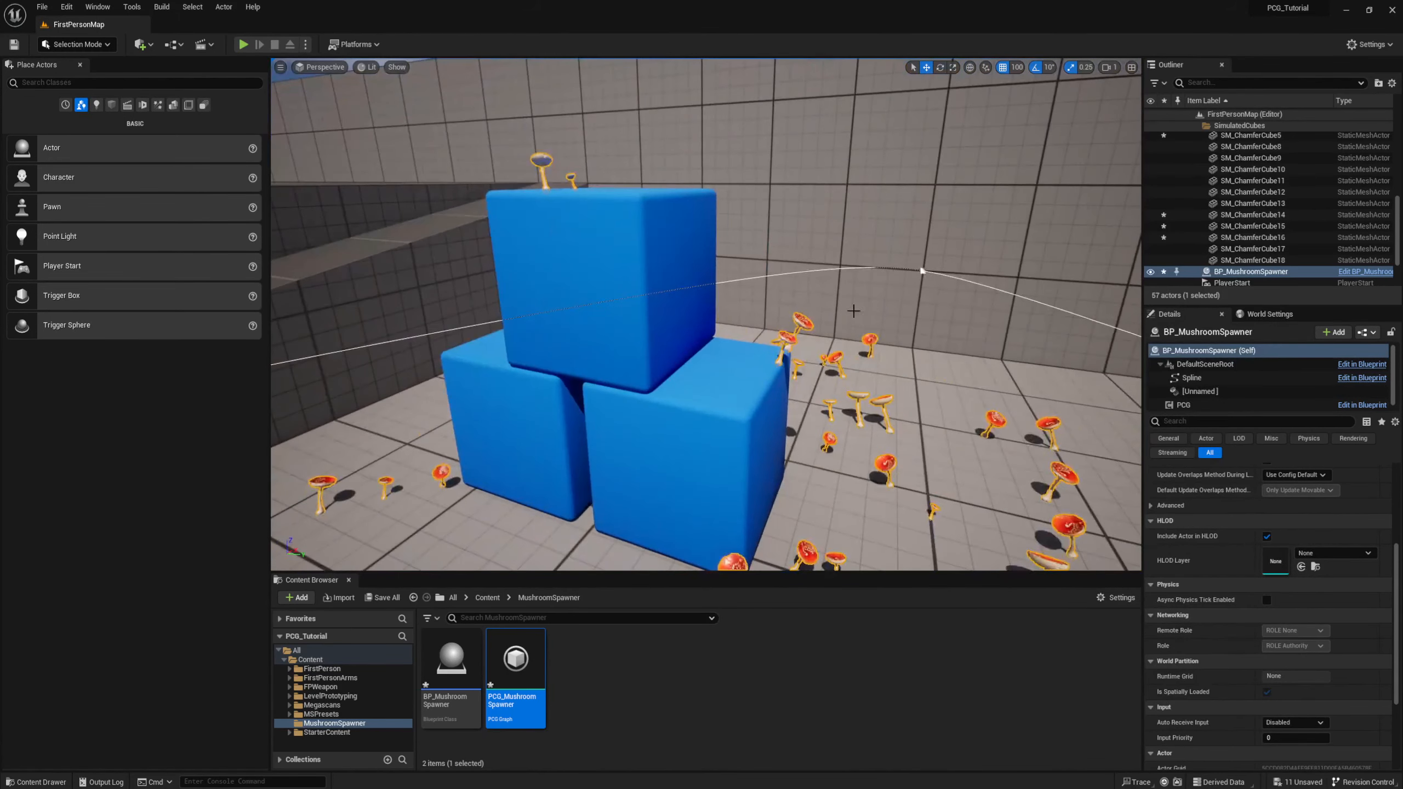
pyautogui.moveTo(852, 310); pyautogui.dragTo(784, 310, button='right')
pyautogui.press('s')
pyautogui.press('s')
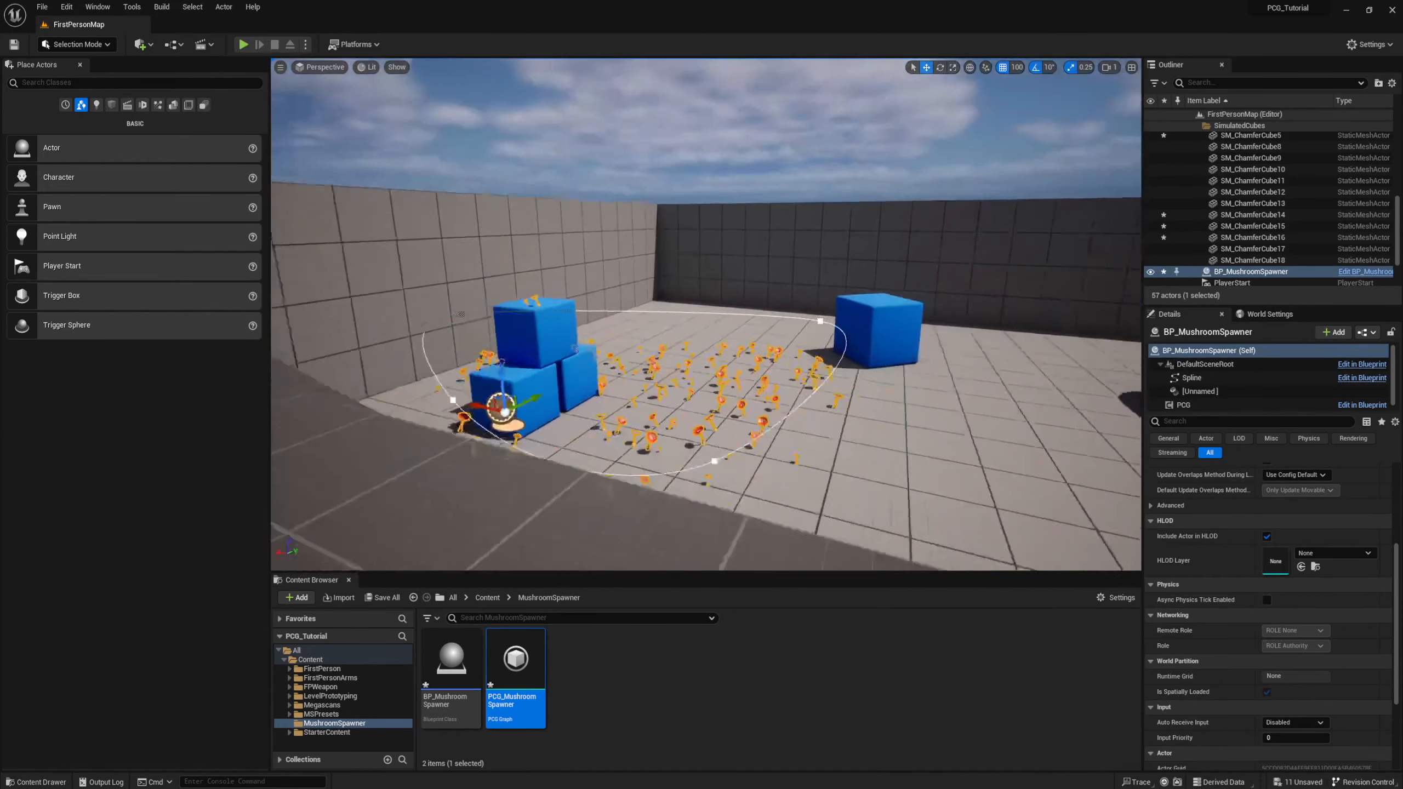
# Step: Place the S_Coral_Stone static mesh from Megascans 3D_Assets on the open floor beside the mushroom area
pyautogui.moveTo(784, 309); pyautogui.dragTo(353, 345, button='right')
pyautogui.press('a')
pyautogui.press('d')
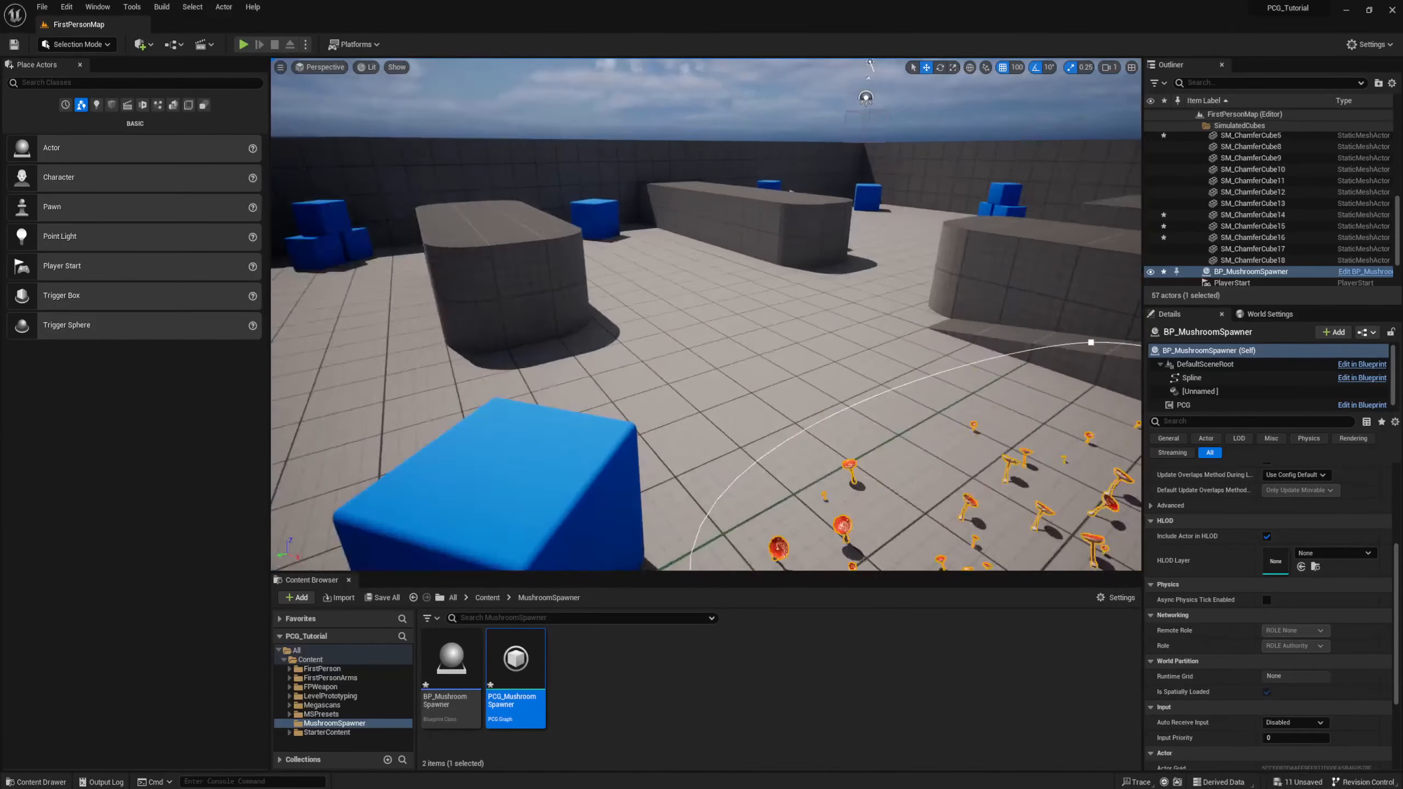
pyautogui.press('s')
pyautogui.moveTo(808, 376); pyautogui.dragTo(959, 367, button='right')
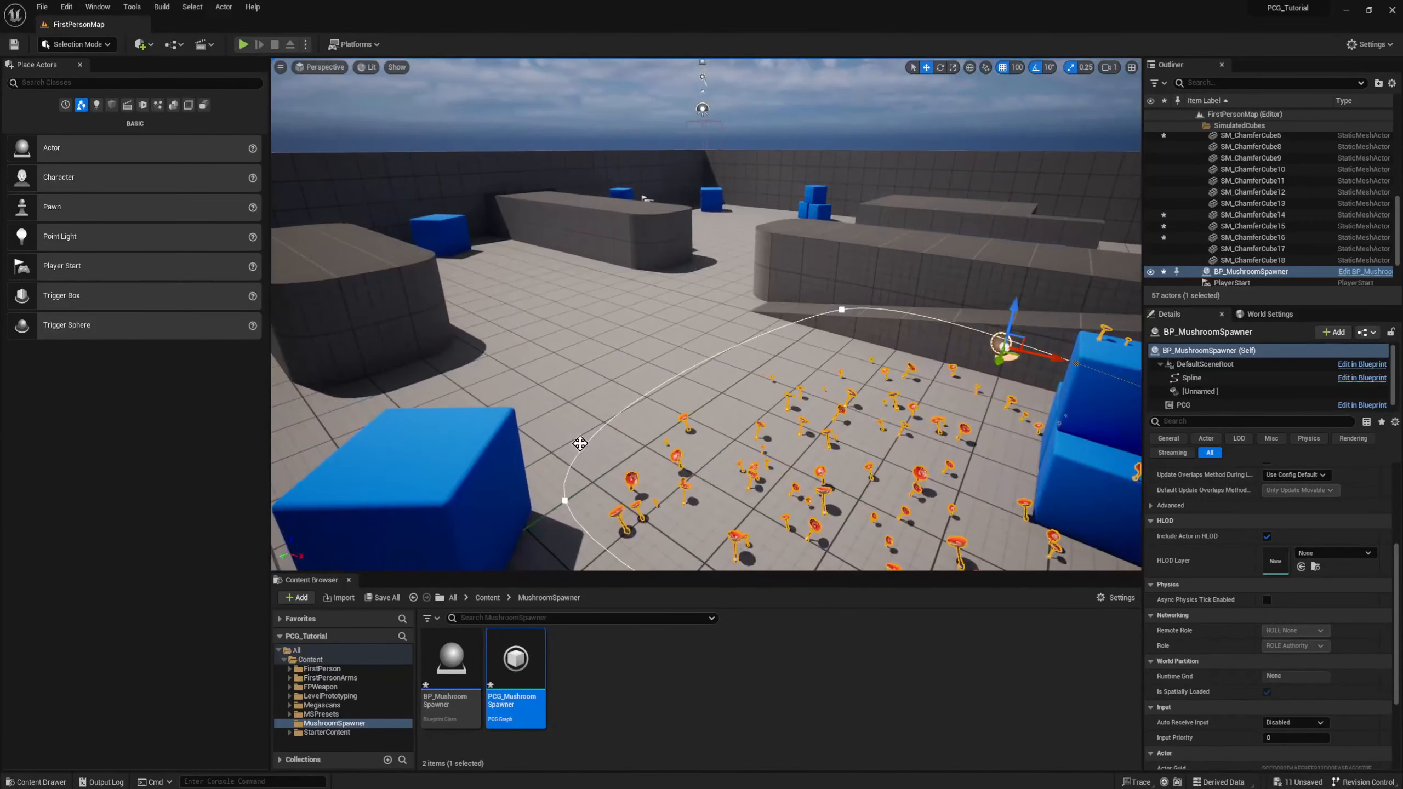
pyautogui.click(315, 705)
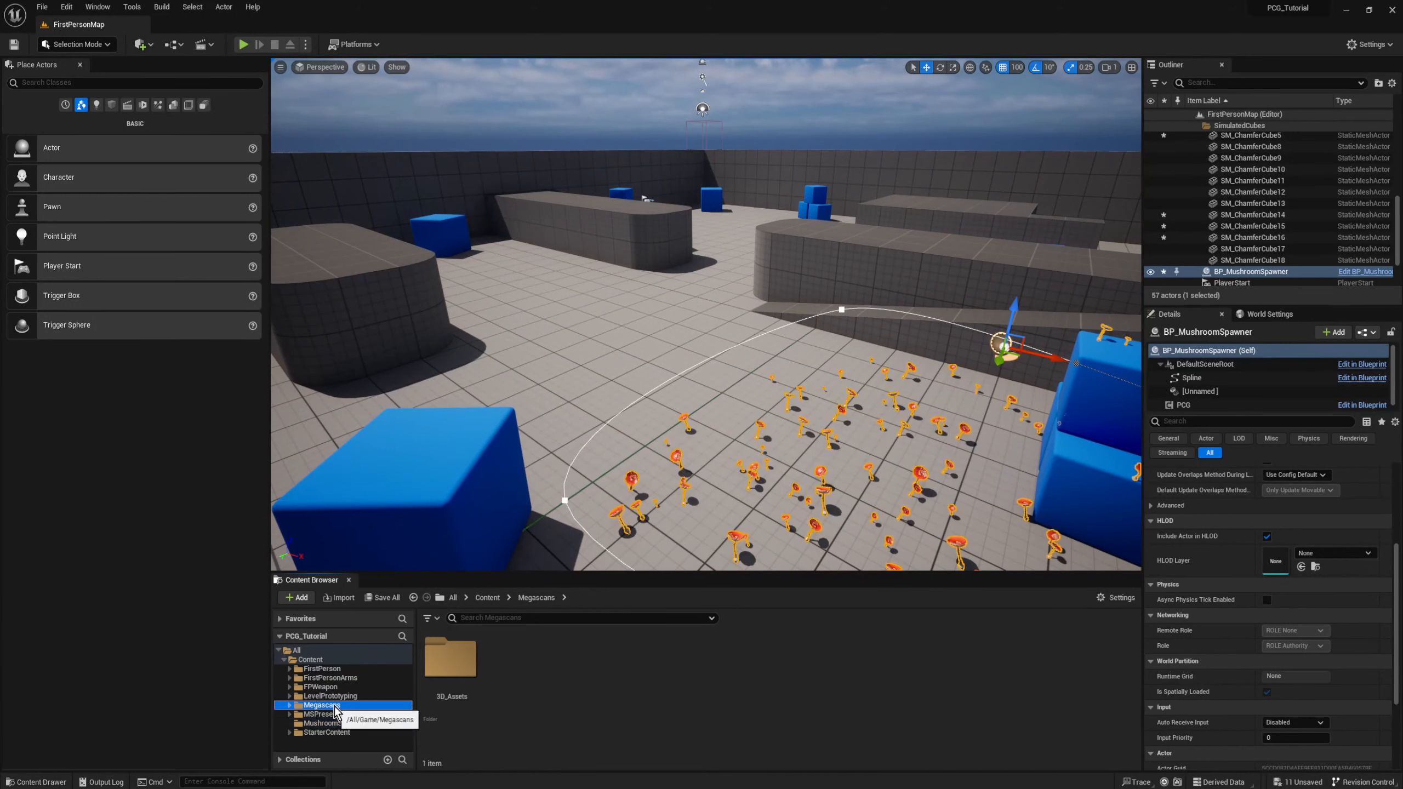
pyautogui.click(288, 706)
pyautogui.doubleClick(450, 657)
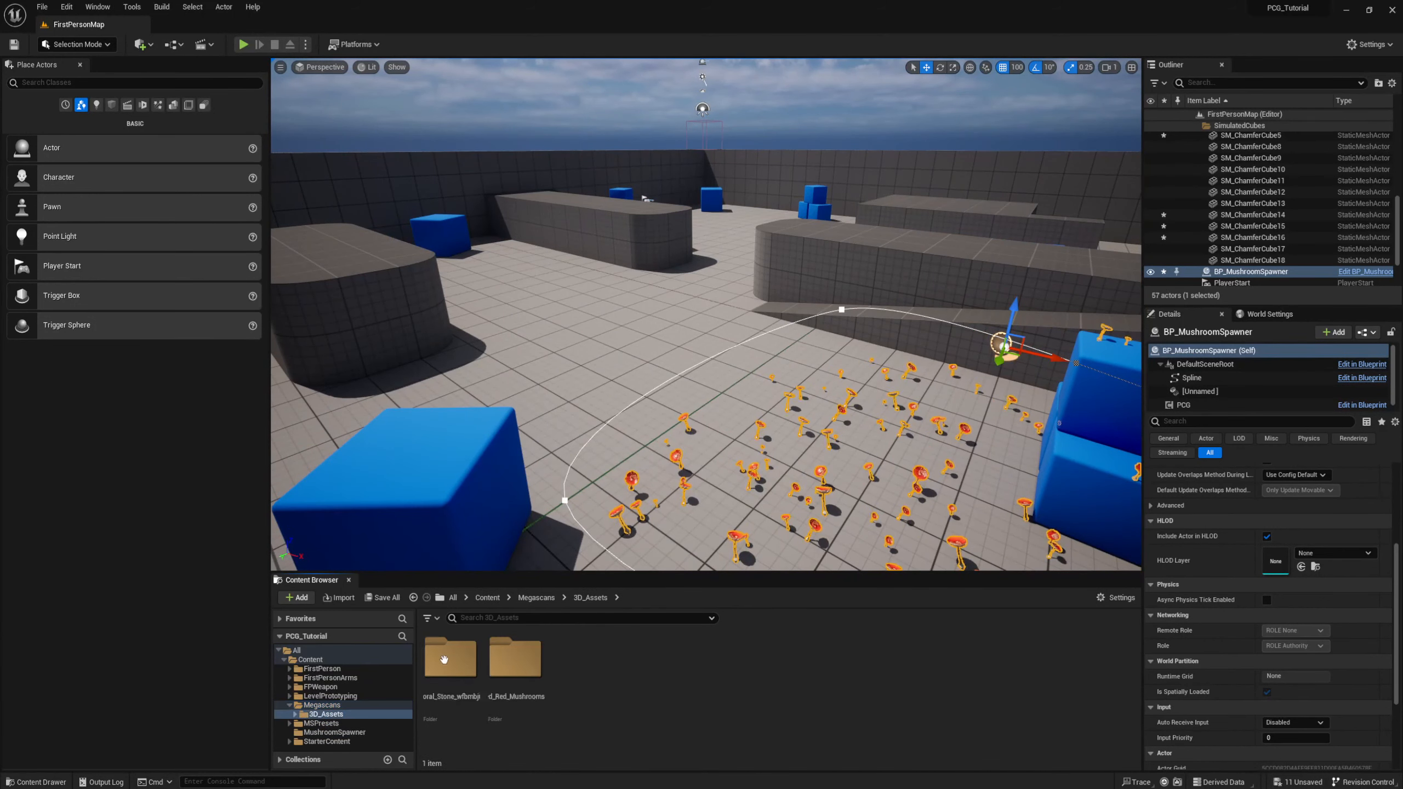
pyautogui.doubleClick(450, 658)
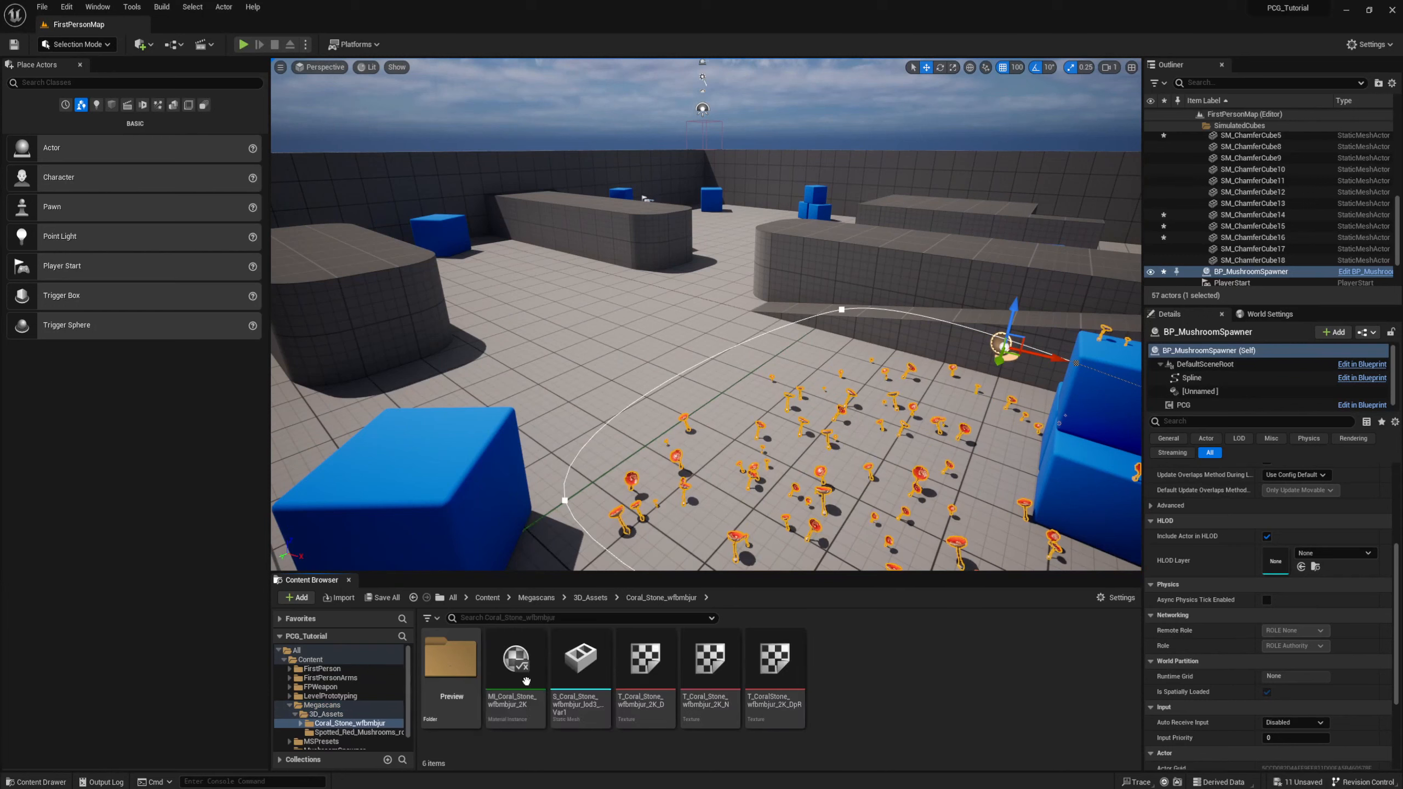
pyautogui.moveTo(605, 656); pyautogui.dragTo(601, 344)
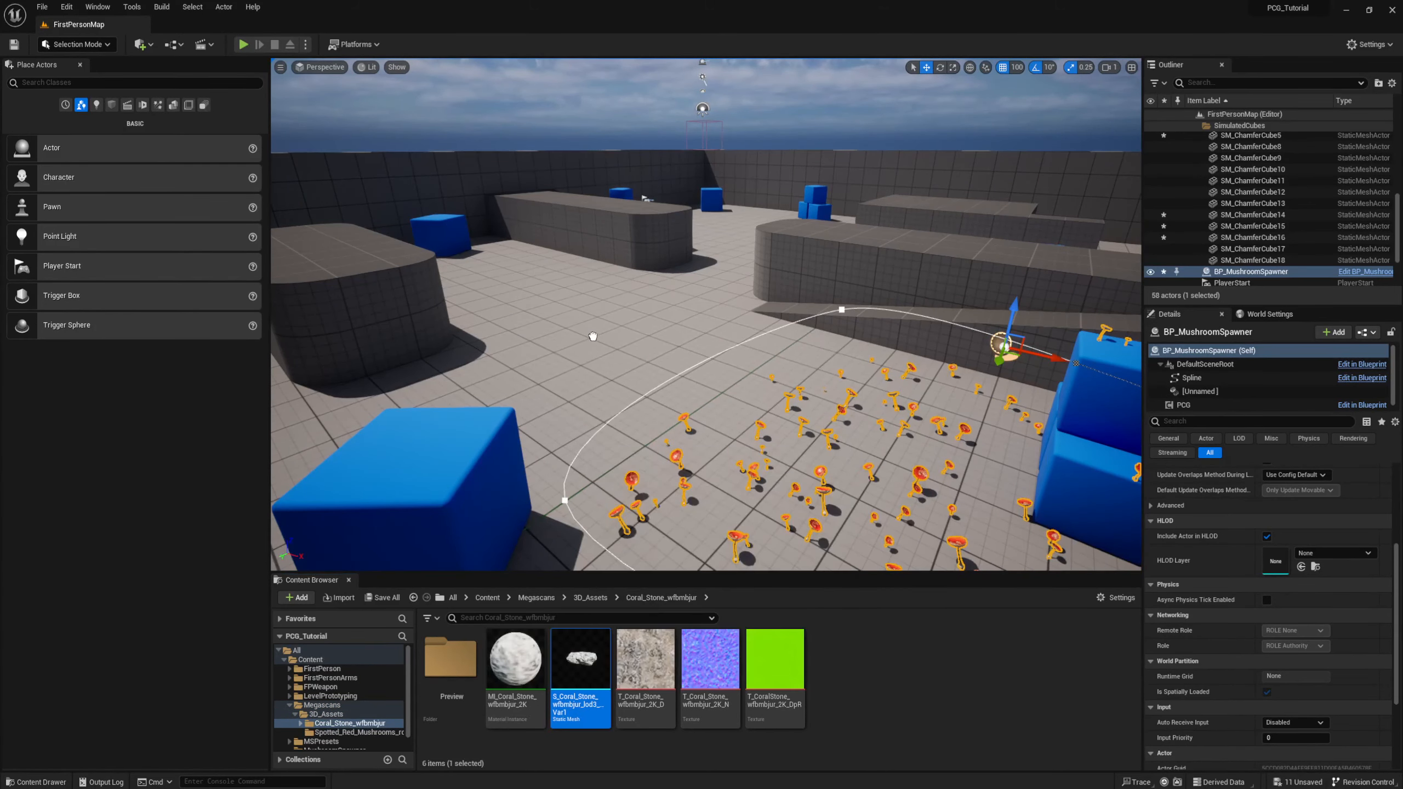
# Step: Enlarge the coral stone into a large boulder on the level floor
pyautogui.moveTo(601, 343); pyautogui.dragTo(618, 390, button='right')
pyautogui.press('w')
pyautogui.moveTo(705, 365); pyautogui.dragTo(851, 348, button='right')
pyautogui.press('e')
pyautogui.press('r')
pyautogui.press('s')
pyautogui.press('a')
pyautogui.moveTo(699, 390); pyautogui.dragTo(723, 376, button='right')
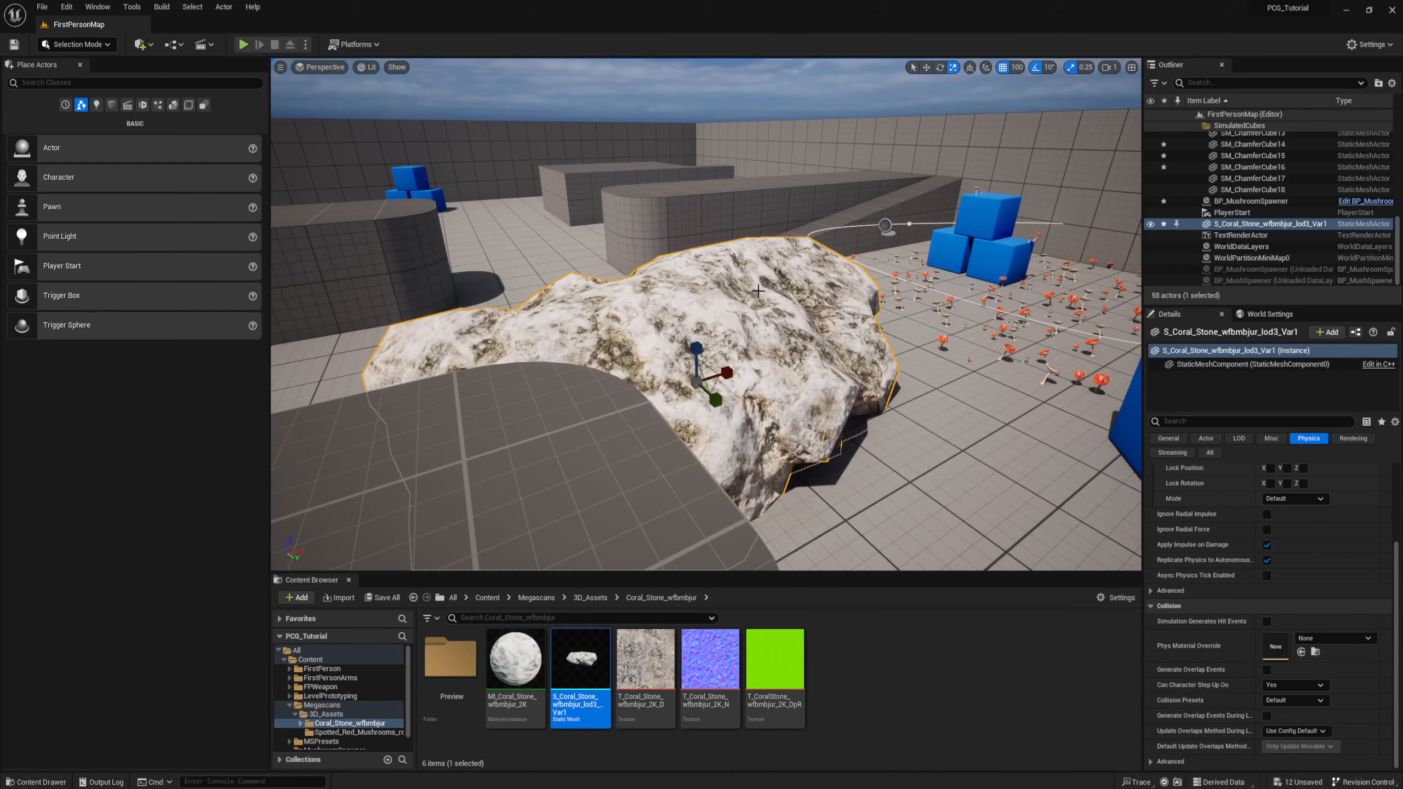
# Step: Move the BP_MushroomSpawner actor over the coral stone so its spline area covers the boulder
pyautogui.press('d')
pyautogui.moveTo(759, 291)
pyautogui.mouseDown(button='right')
pyautogui.moveTo(691, 295)
pyautogui.moveTo(748, 304)
pyautogui.mouseUp(button='right')
pyautogui.press('s')
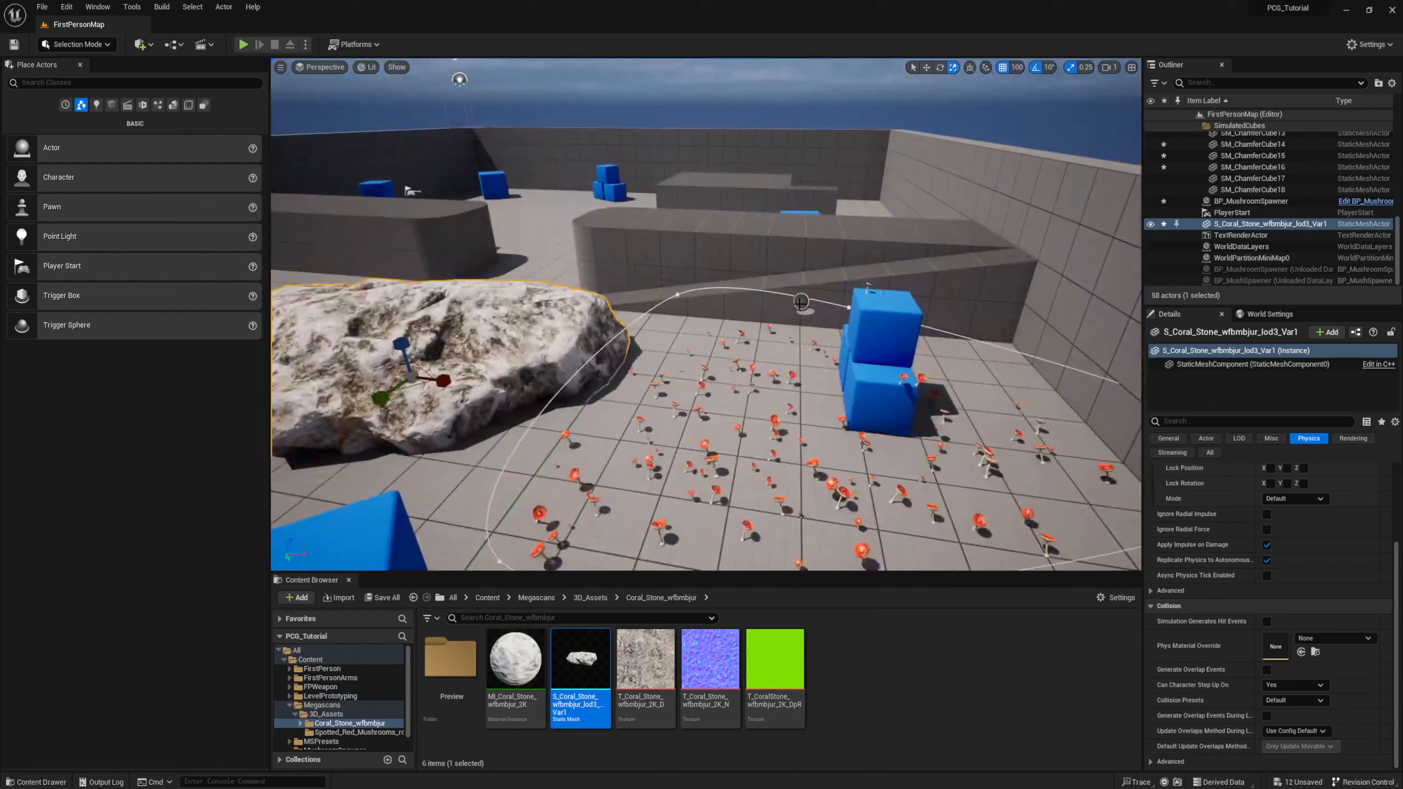
pyautogui.click(799, 302)
pyautogui.press('w')
pyautogui.moveTo(837, 306); pyautogui.dragTo(531, 273)
# Step: Hide the editor overlays with Game View and examine the mushrooms projected onto the coral stone
pyautogui.press('f')
pyautogui.moveTo(685, 326); pyautogui.dragTo(776, 468, button='right')
pyautogui.press('g')
pyautogui.press('d')
pyautogui.press('w')
pyautogui.press('d')
pyautogui.press('w')
pyautogui.press('a')
pyautogui.press('s')
pyautogui.press('w')
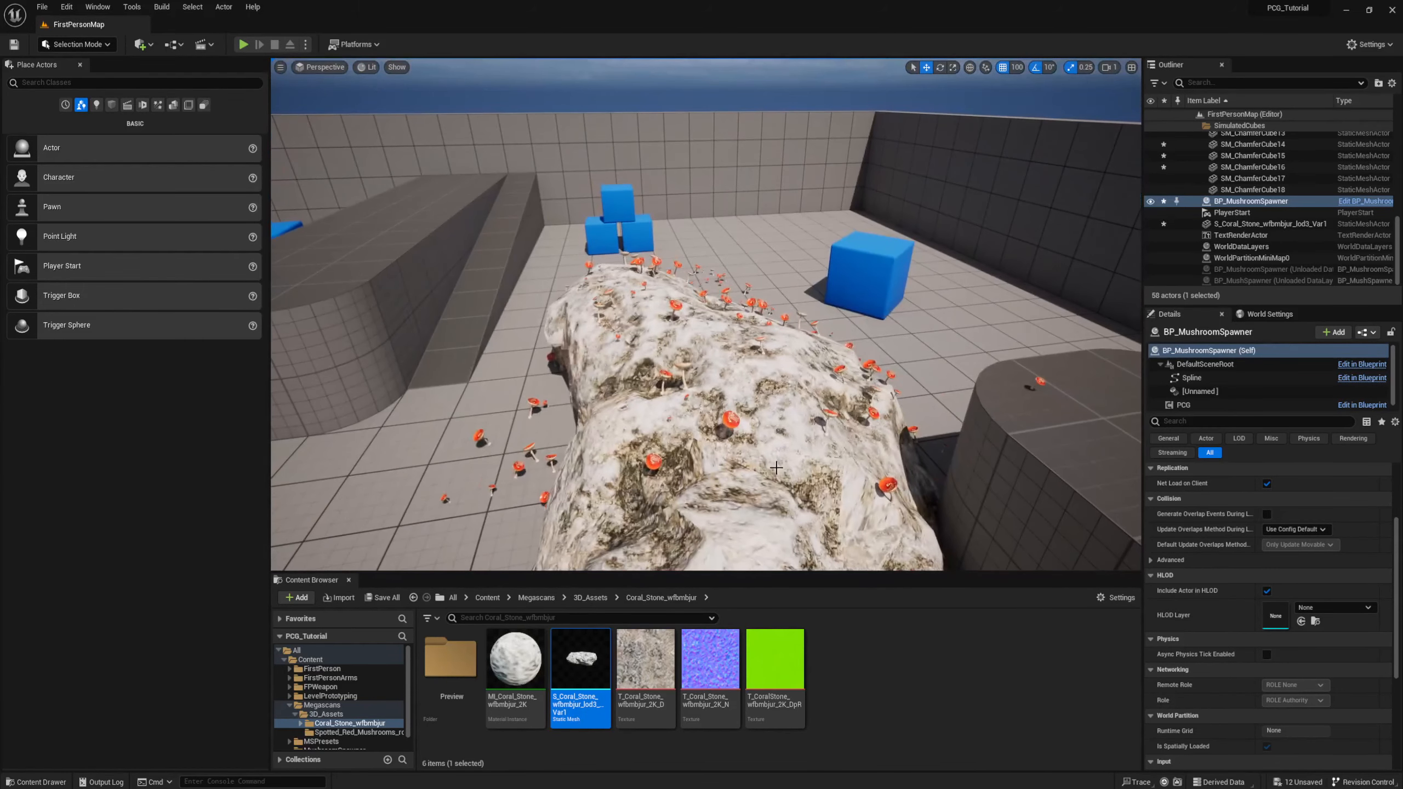
# Step: Go back to the 3D_Assets folder and inspect the mushroom-covered stone from other sides
pyautogui.click(910, 661)
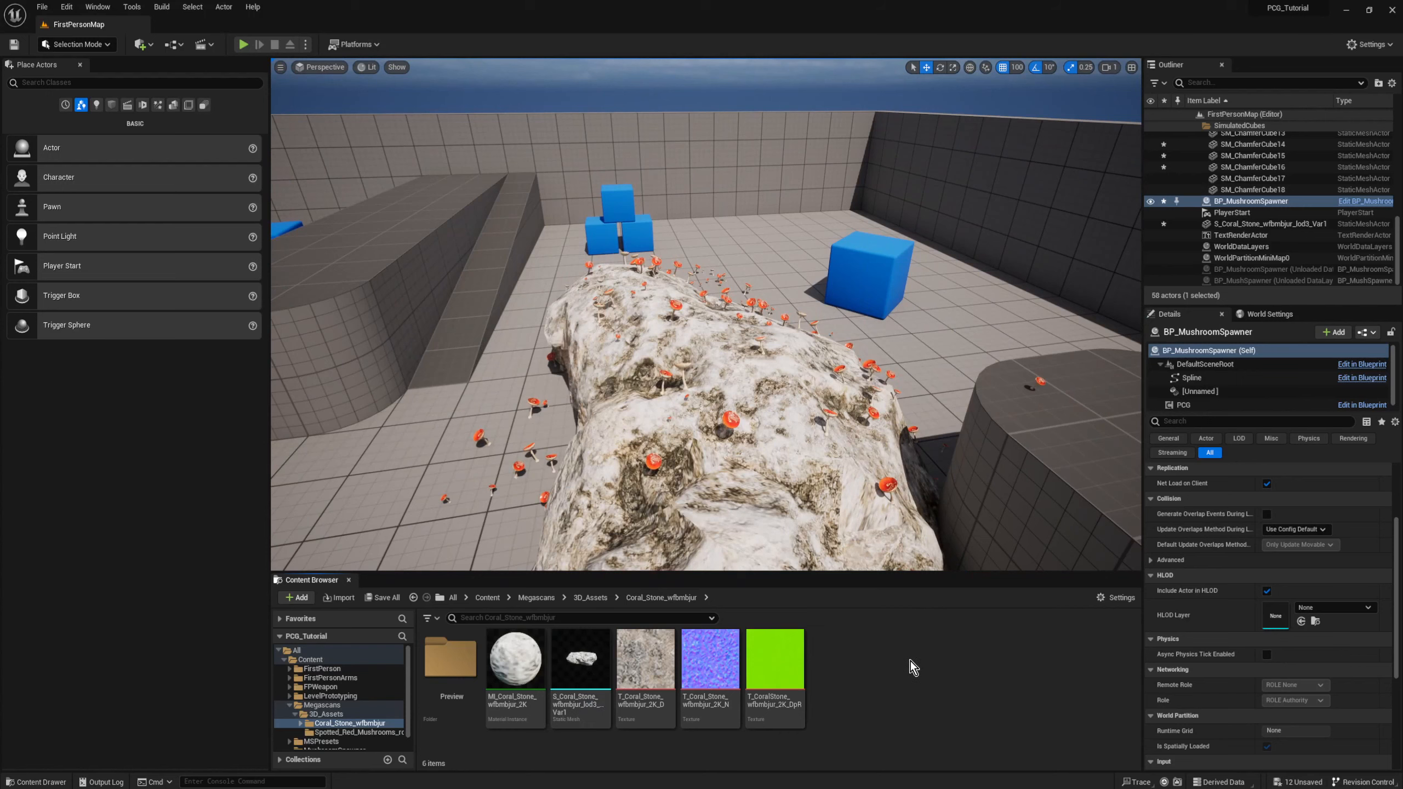
pyautogui.hotkey('alt', 'Left')
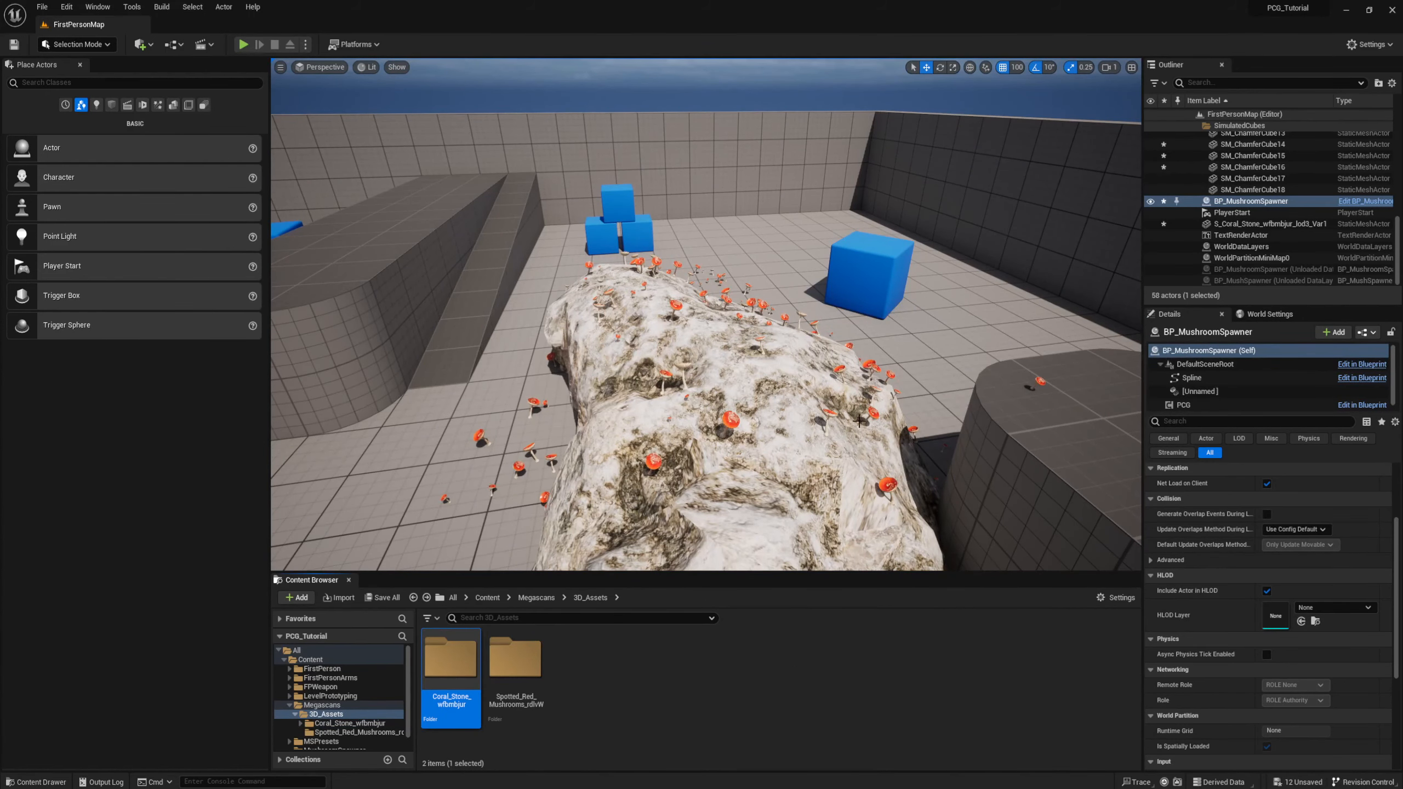
pyautogui.press('d')
pyautogui.moveTo(839, 318); pyautogui.dragTo(571, 353, button='right')
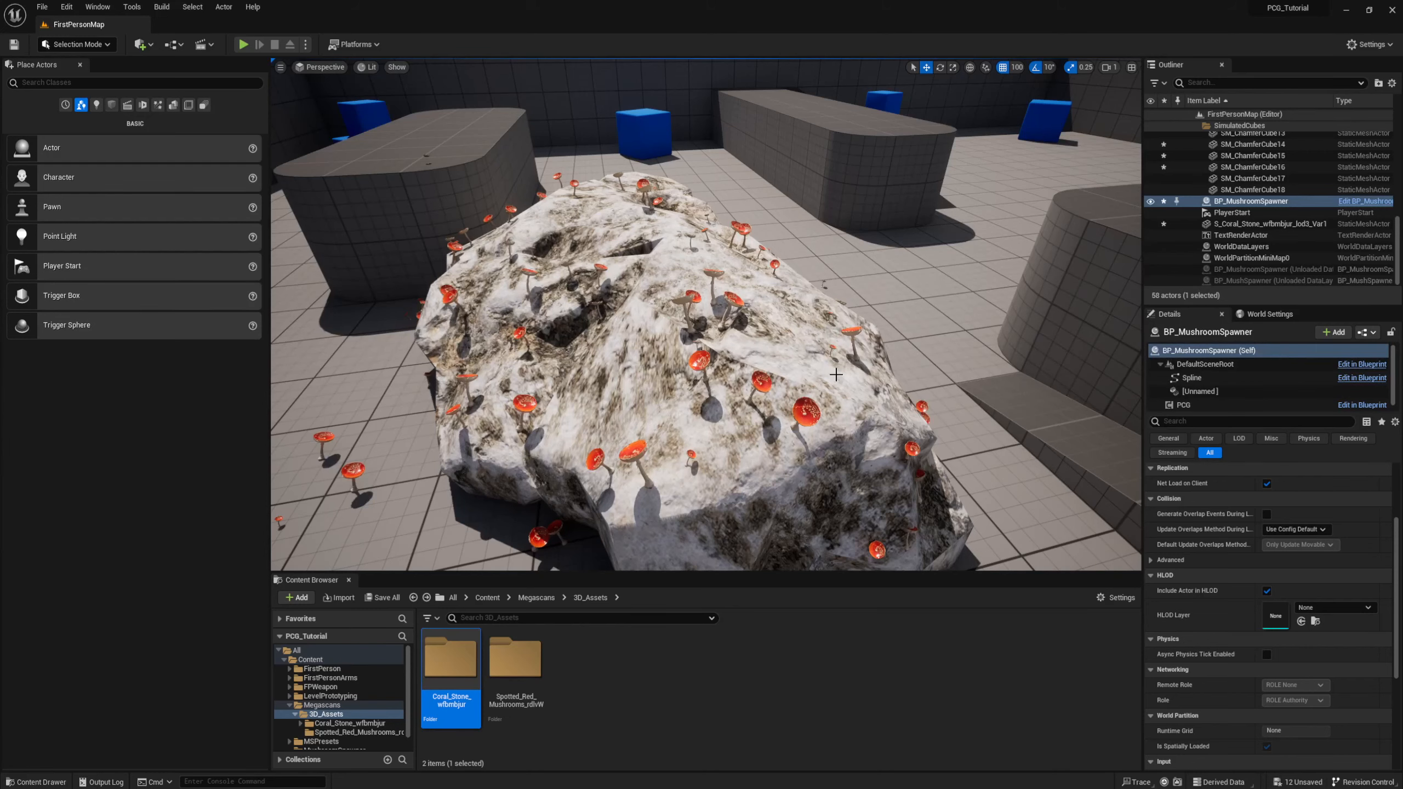
pyautogui.press('s')
pyautogui.moveTo(844, 251); pyautogui.dragTo(938, 224, button='right')
pyautogui.press('a')
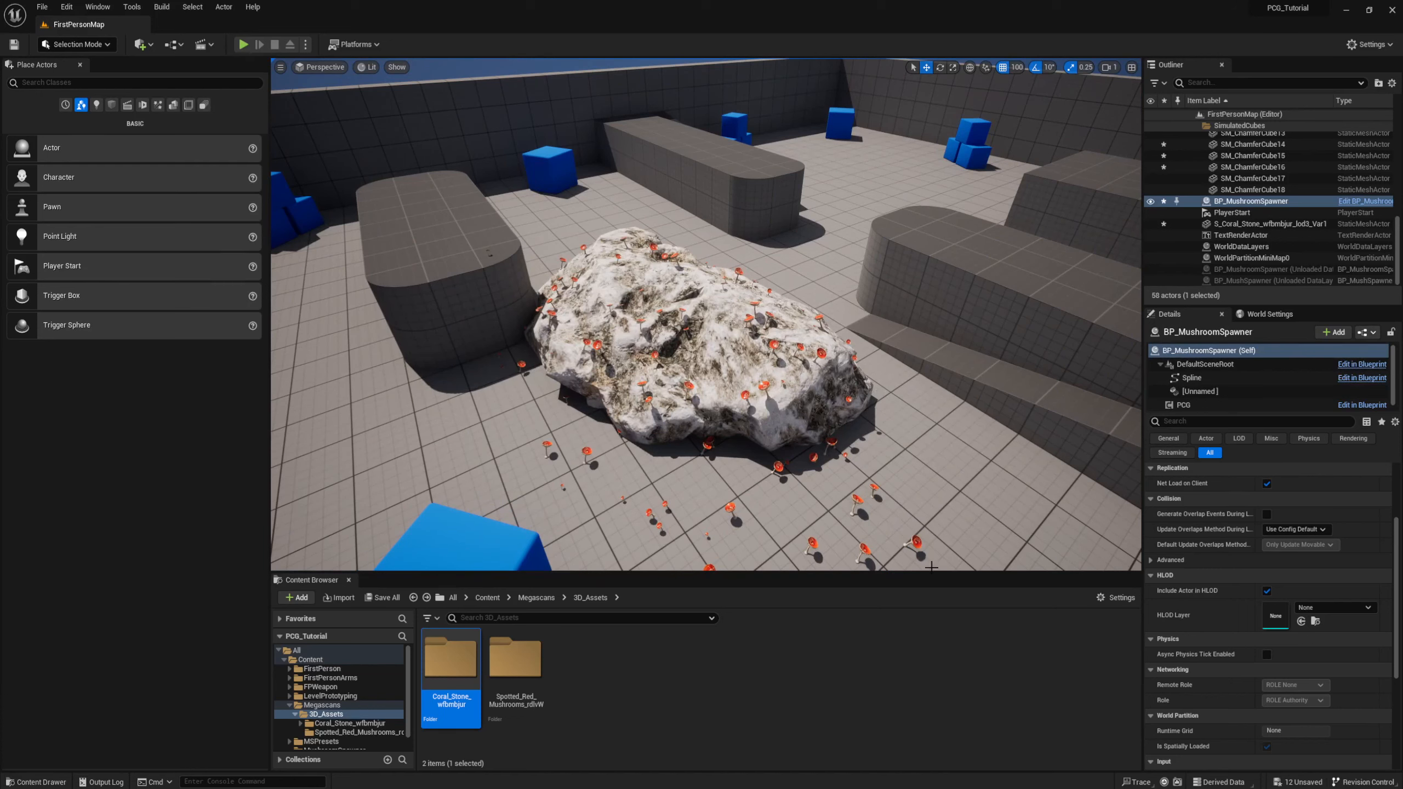
# Step: Review the PCG_MushroomSpawner node chain, including the Transform Points and Static Mesh Spawner settings, and minimize the graph window
pyautogui.click(941, 726)
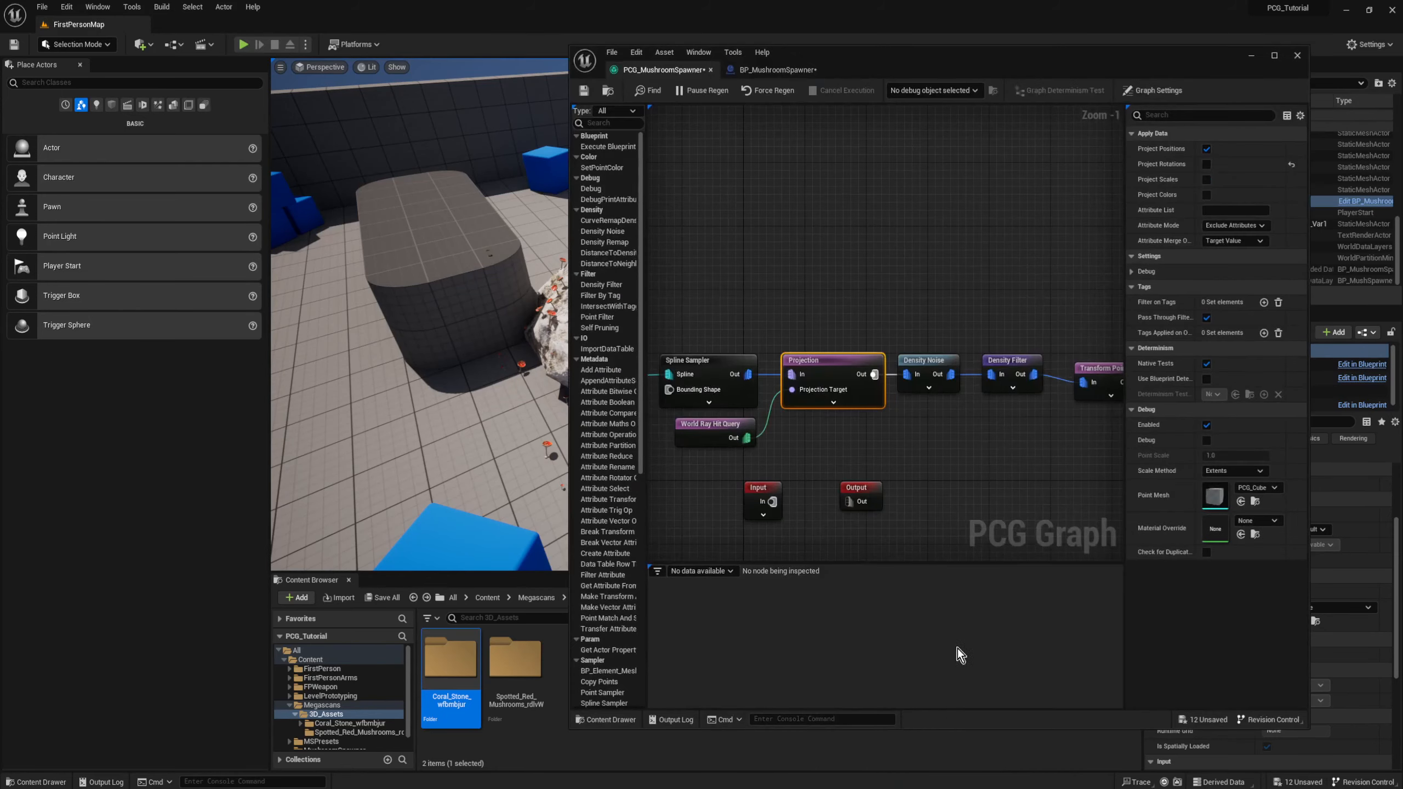
pyautogui.click(883, 314)
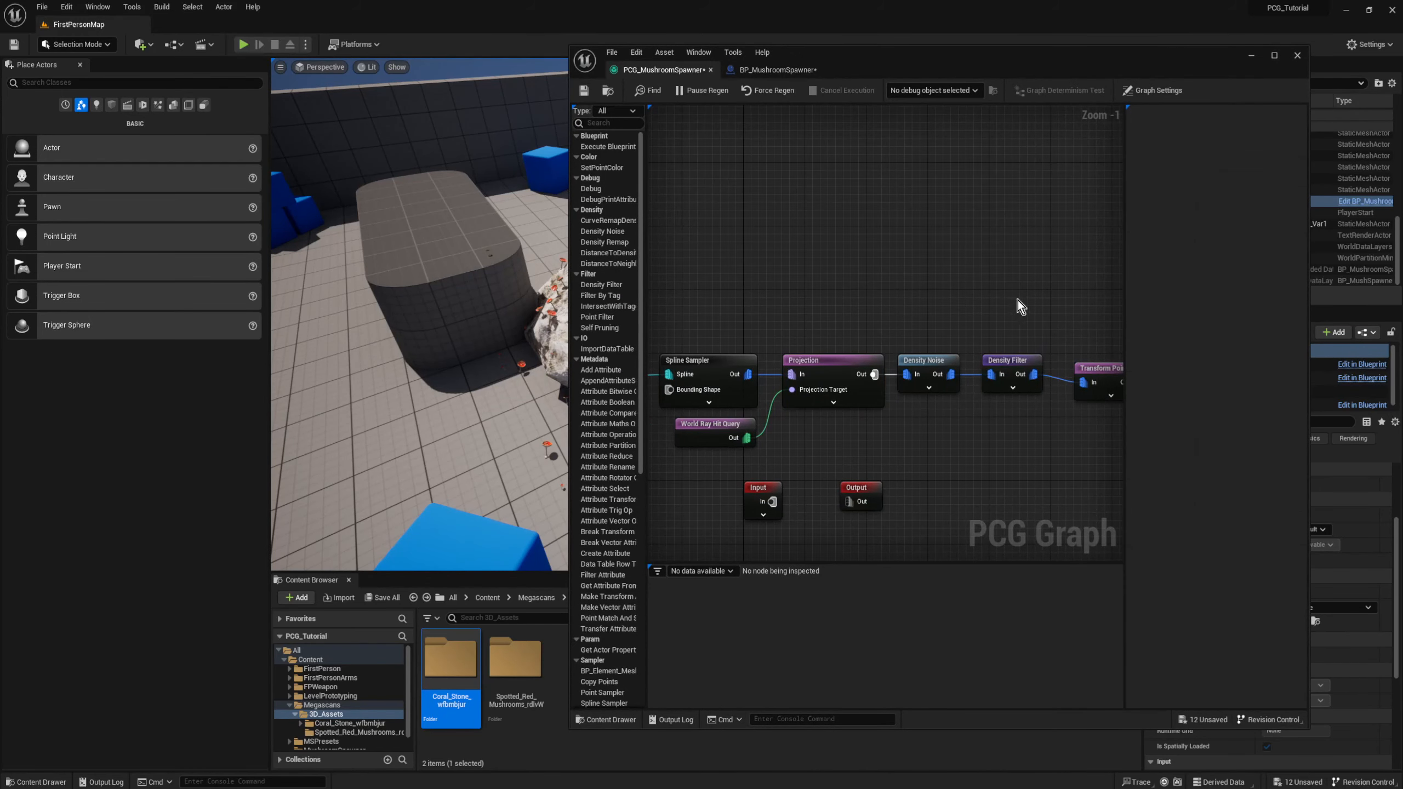
pyautogui.moveTo(1018, 302); pyautogui.dragTo(839, 329, button='right')
pyautogui.click(891, 372)
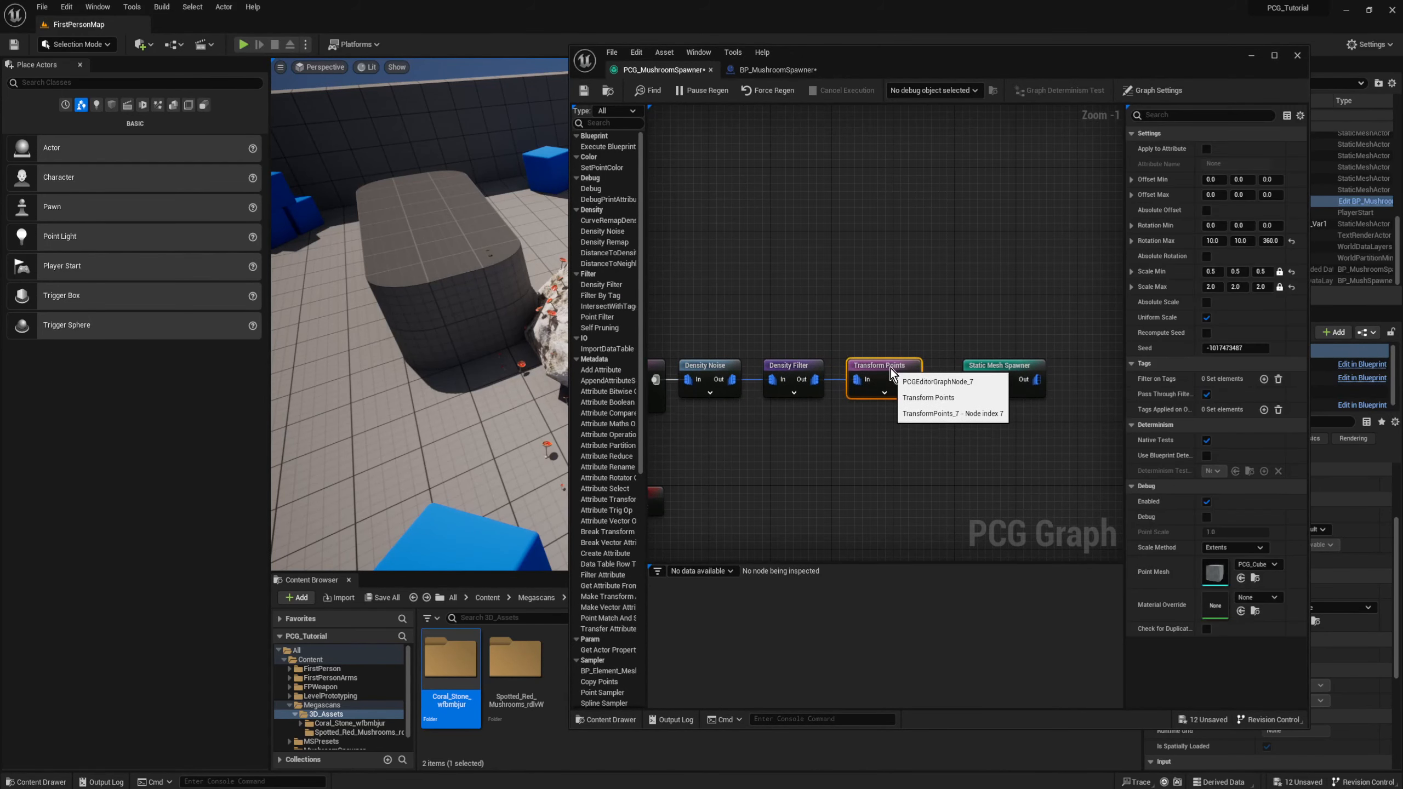
pyautogui.click(1016, 367)
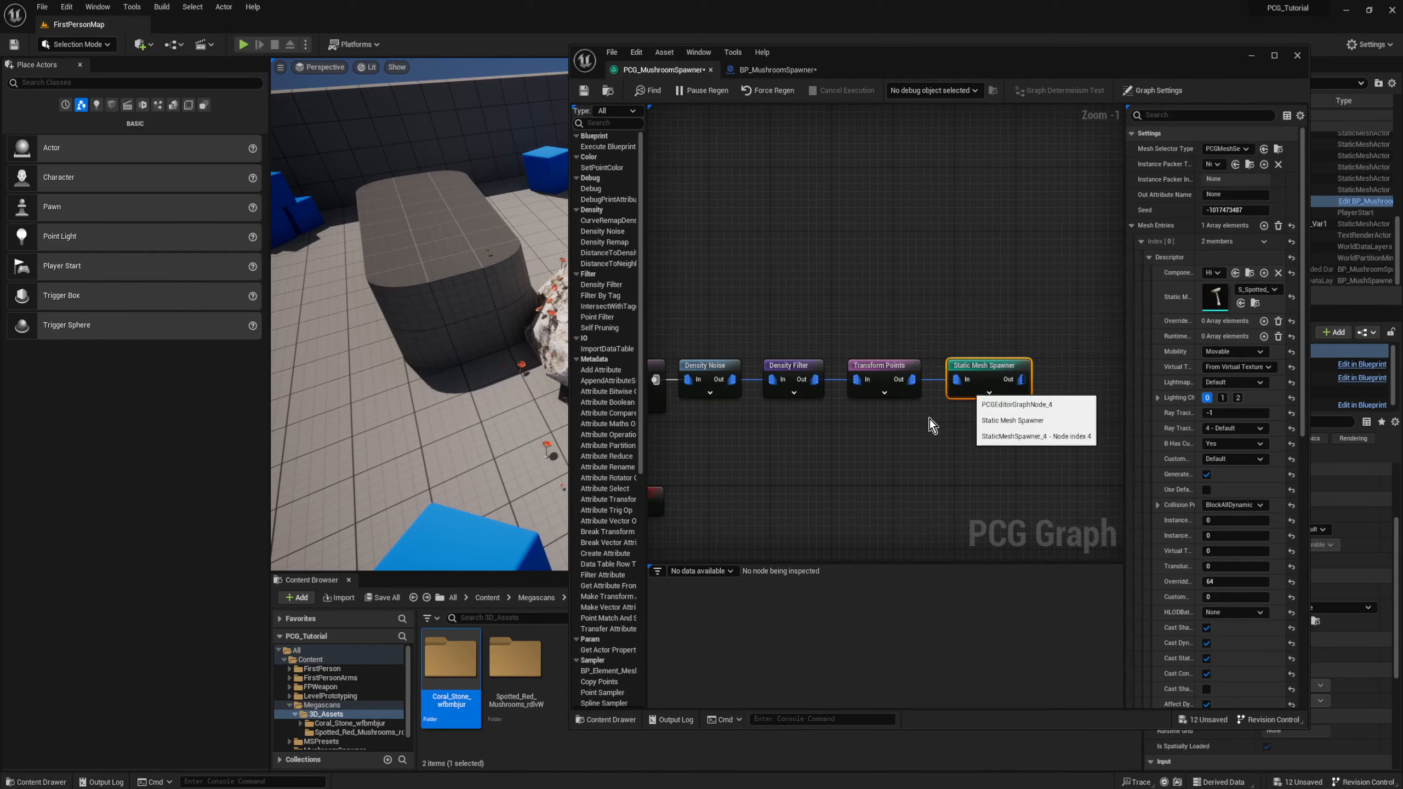
pyautogui.click(879, 436)
pyautogui.moveTo(789, 436)
pyautogui.mouseDown(button='right')
pyautogui.moveTo(953, 423)
pyautogui.moveTo(952, 410)
pyautogui.moveTo(995, 401)
pyautogui.moveTo(830, 401)
pyautogui.moveTo(774, 425)
pyautogui.mouseUp(button='right')
pyautogui.scroll(-2, 954, 423)
pyautogui.moveTo(827, 293); pyautogui.dragTo(944, 290, button='right')
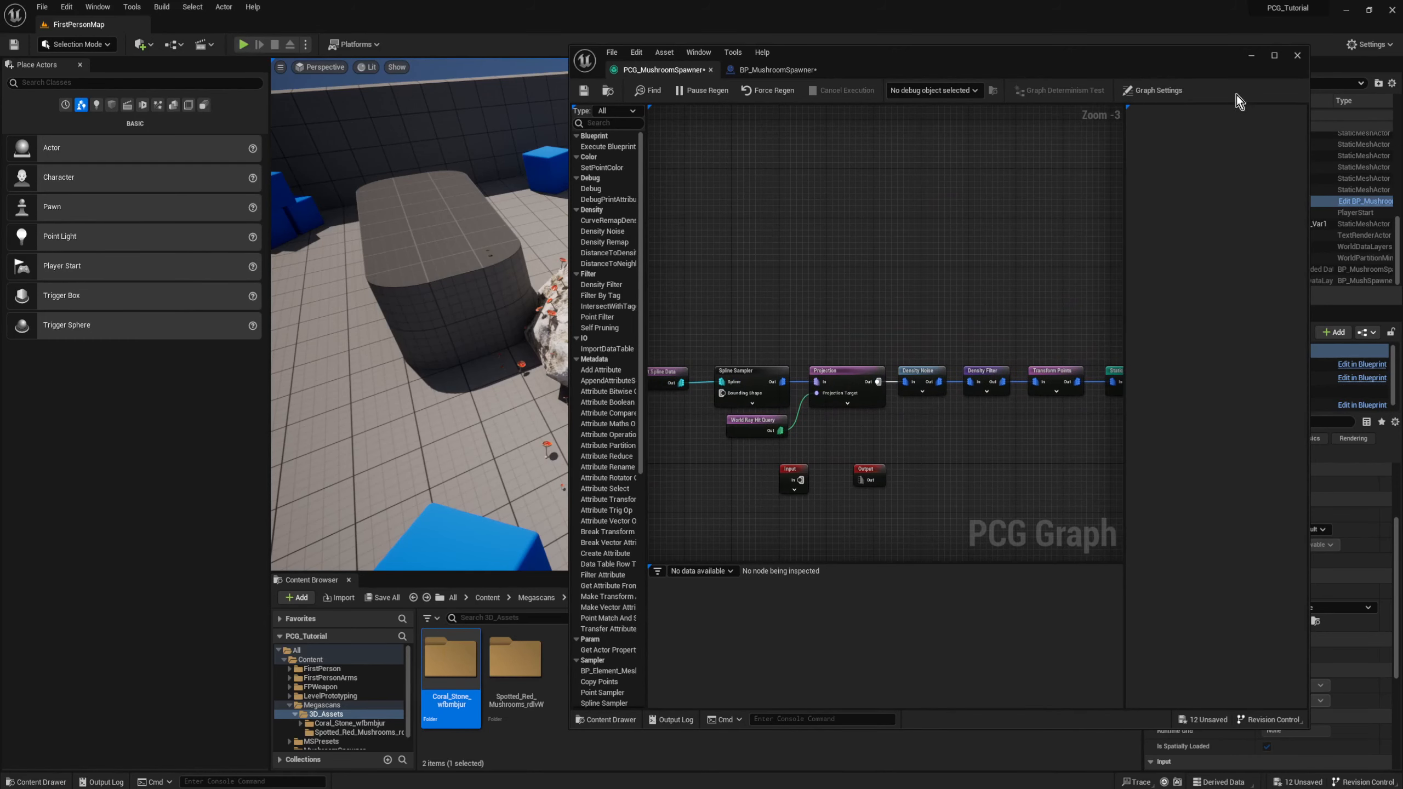
pyautogui.click(1250, 56)
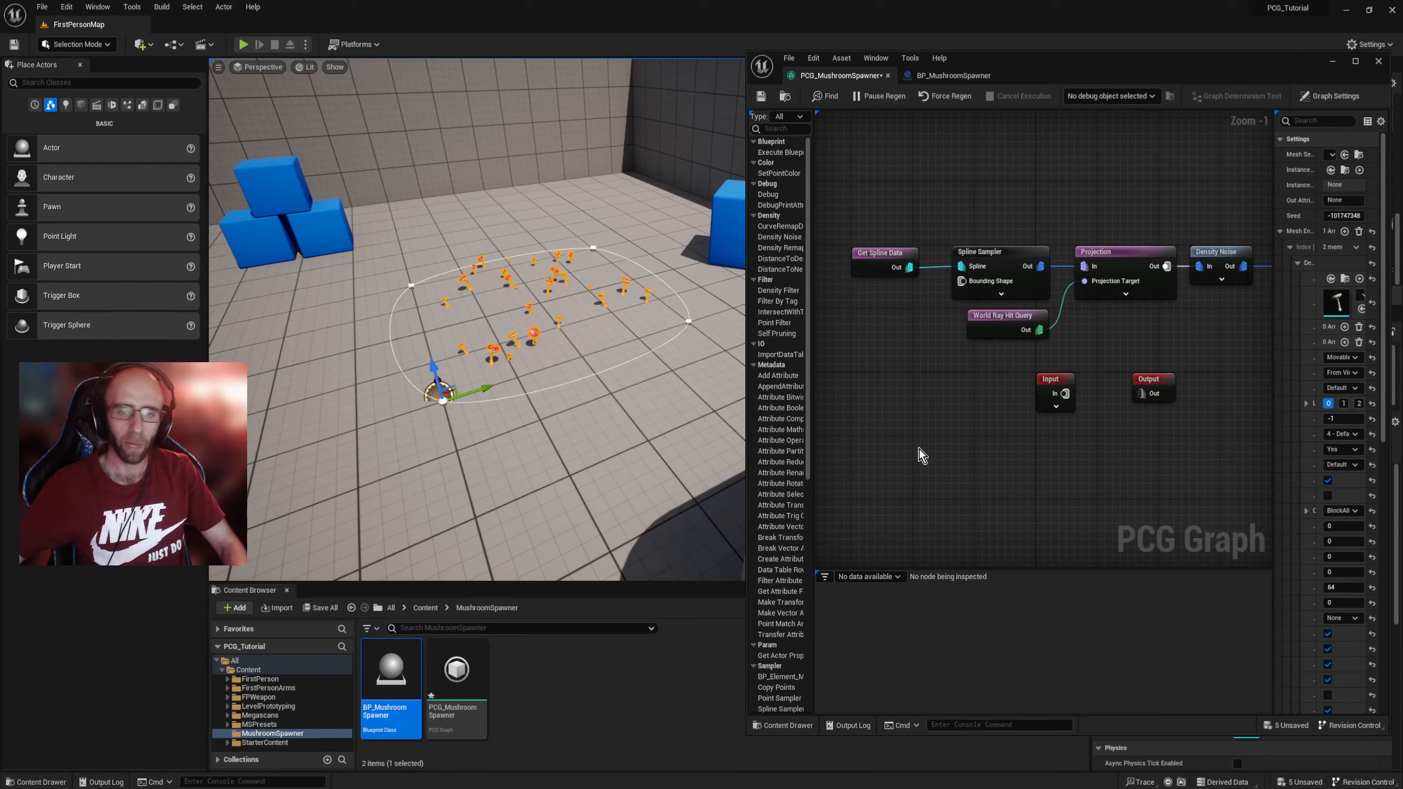
# Step: Review the mushroom graph's node chain from Get Spline Data through to the Static Mesh Spawner
pyautogui.moveTo(955, 380); pyautogui.dragTo(879, 380, button='right')
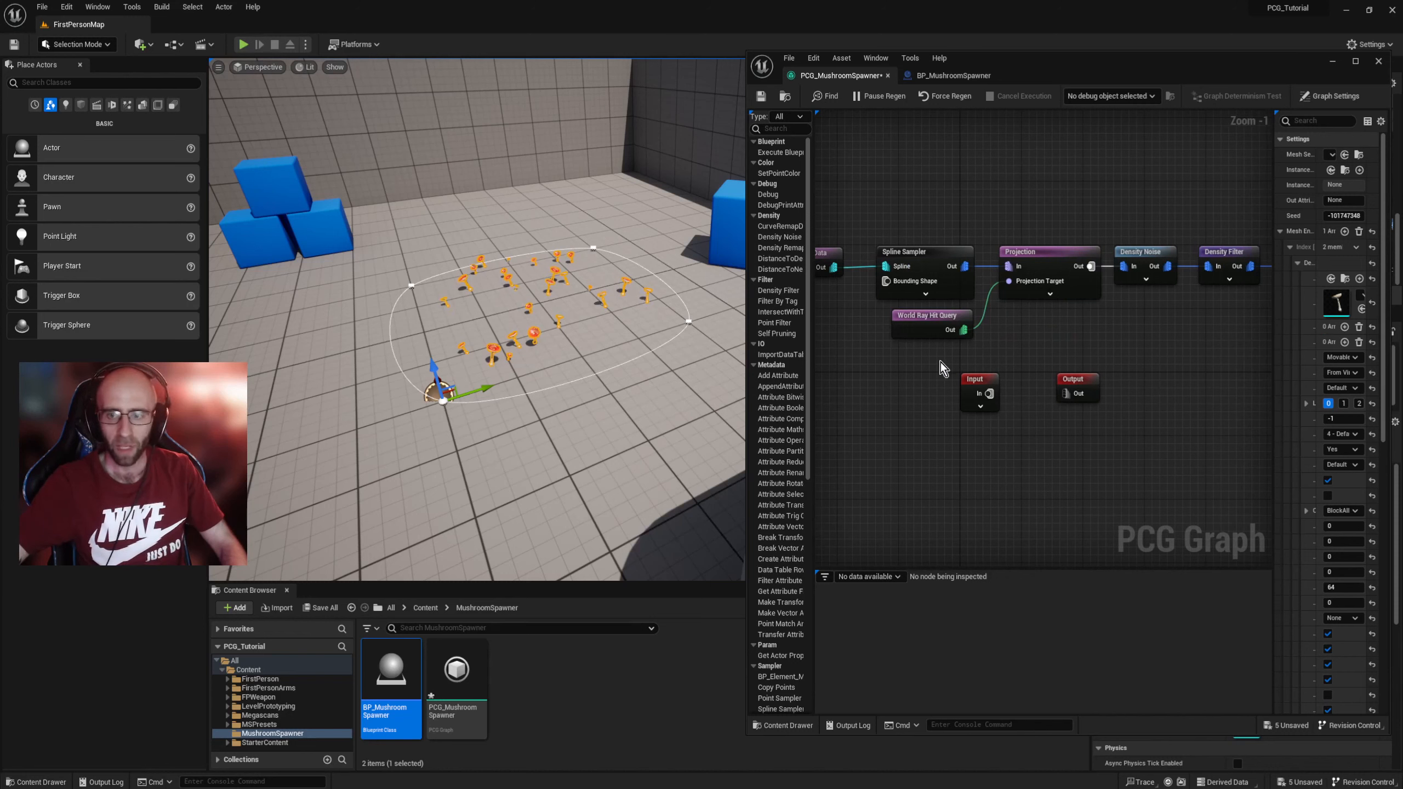
pyautogui.moveTo(929, 432); pyautogui.dragTo(964, 443, button='right')
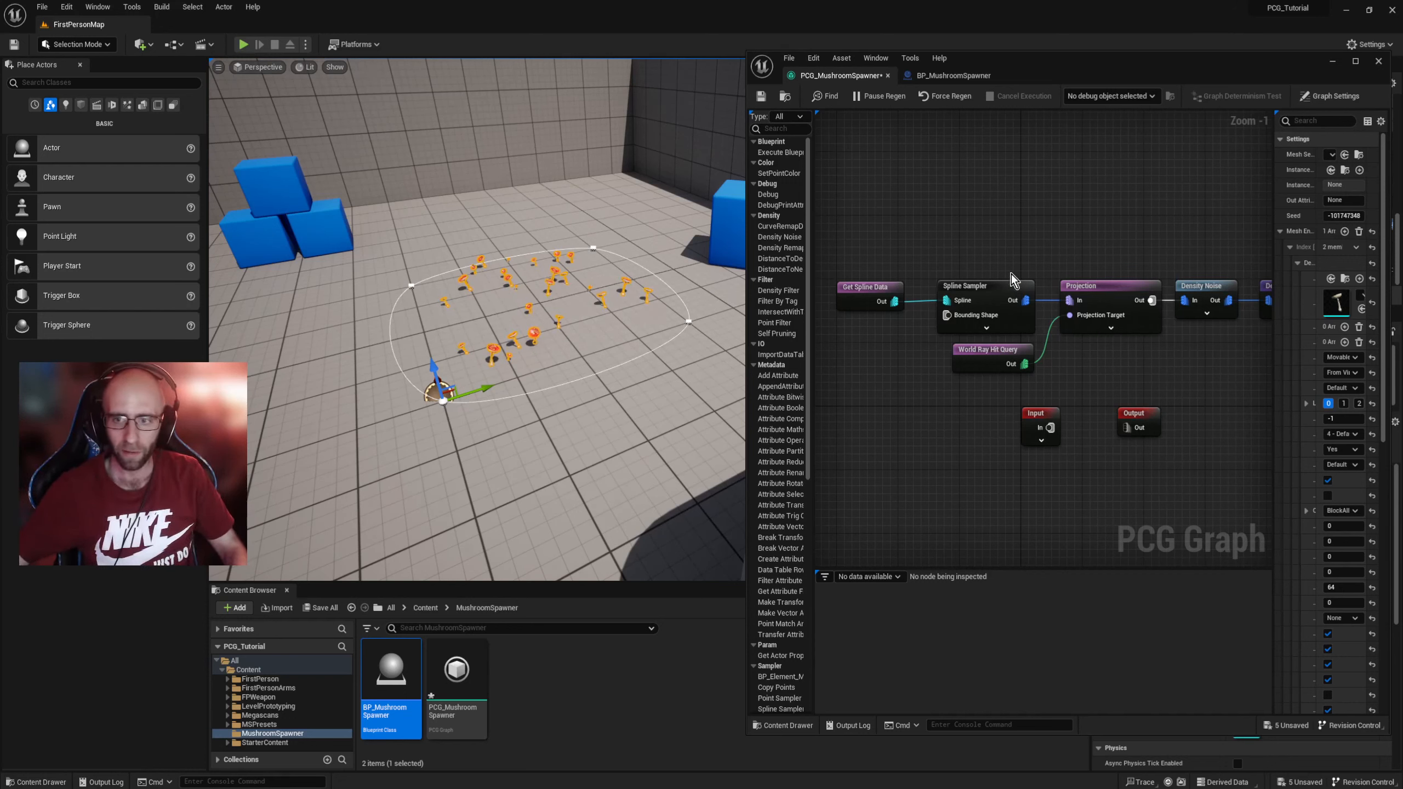
pyautogui.moveTo(1124, 237); pyautogui.dragTo(949, 235, button='right')
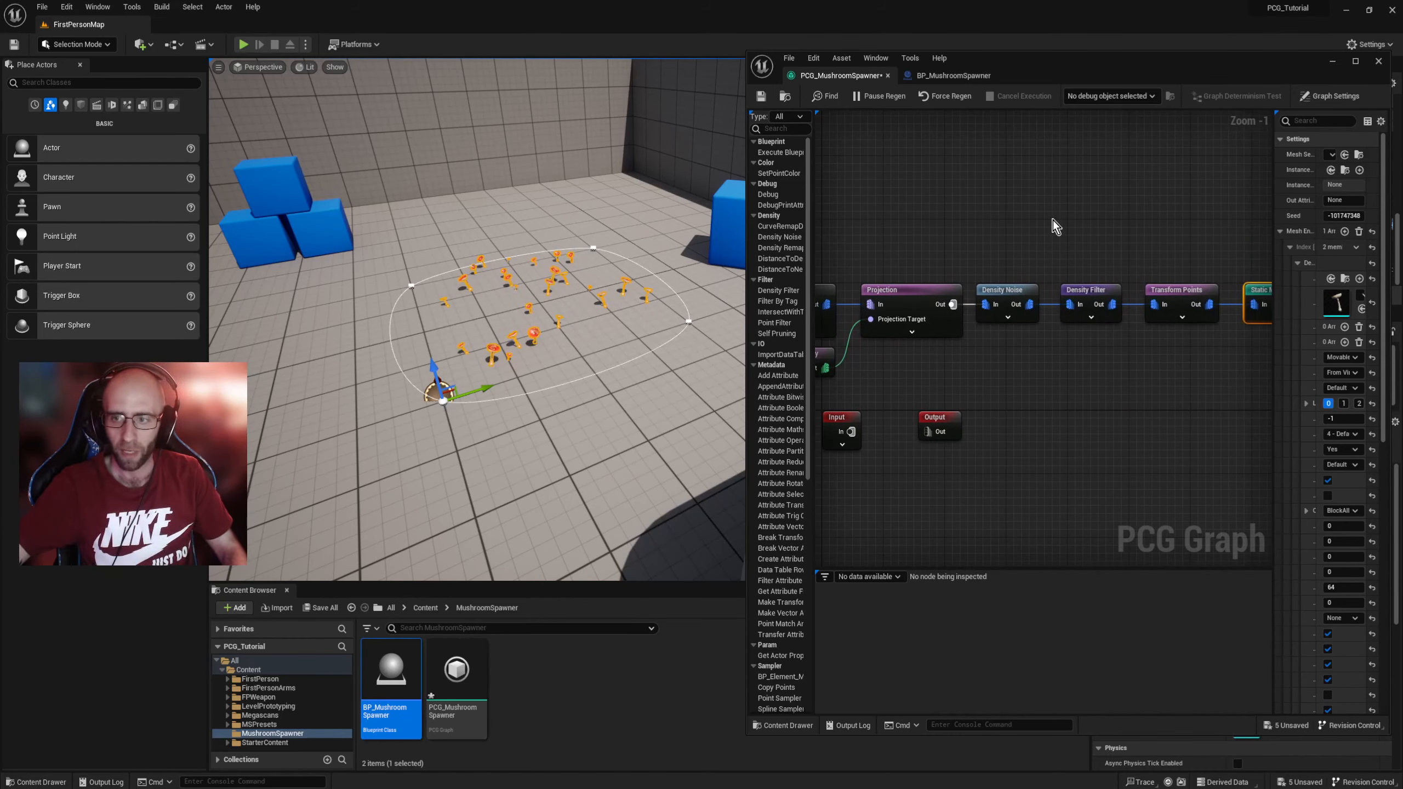
pyautogui.moveTo(1153, 233); pyautogui.dragTo(989, 244, button='right')
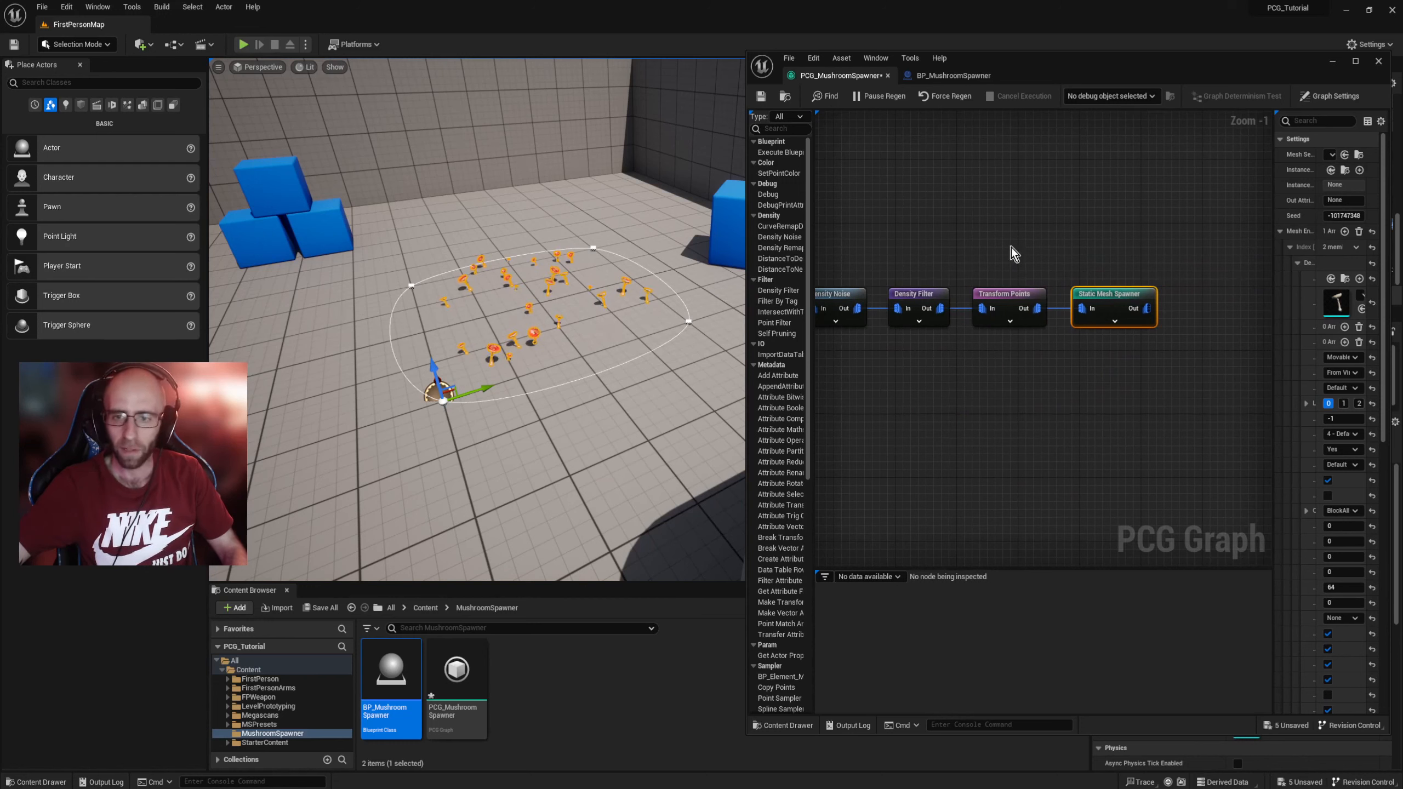
pyautogui.moveTo(937, 222); pyautogui.dragTo(1077, 219, button='right')
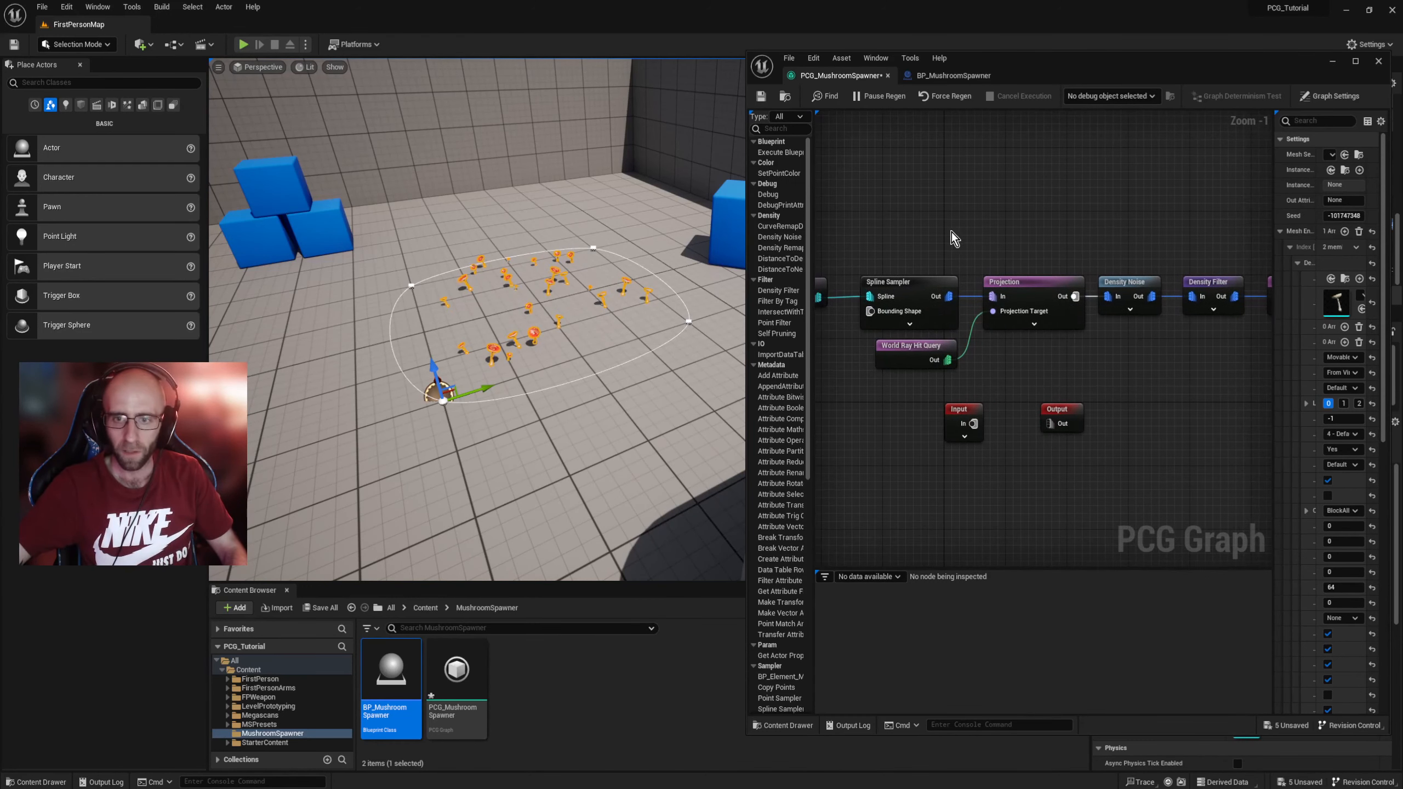
pyautogui.moveTo(949, 215); pyautogui.dragTo(1071, 212, button='right')
# Step: Examine the Get Spline Data node's settings, including the available Actor Filter options and the tag filter
pyautogui.click(916, 292)
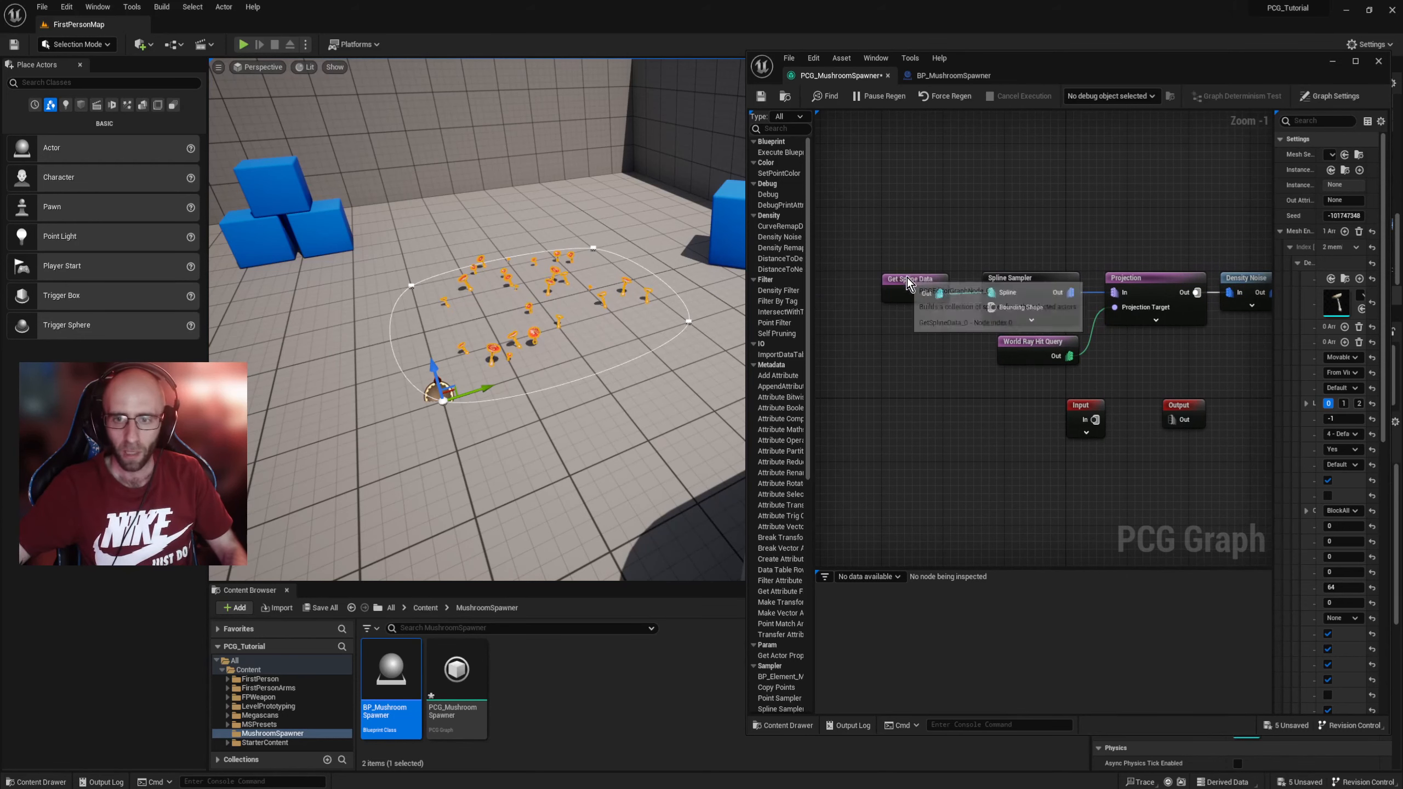
pyautogui.scroll(1, 911, 331)
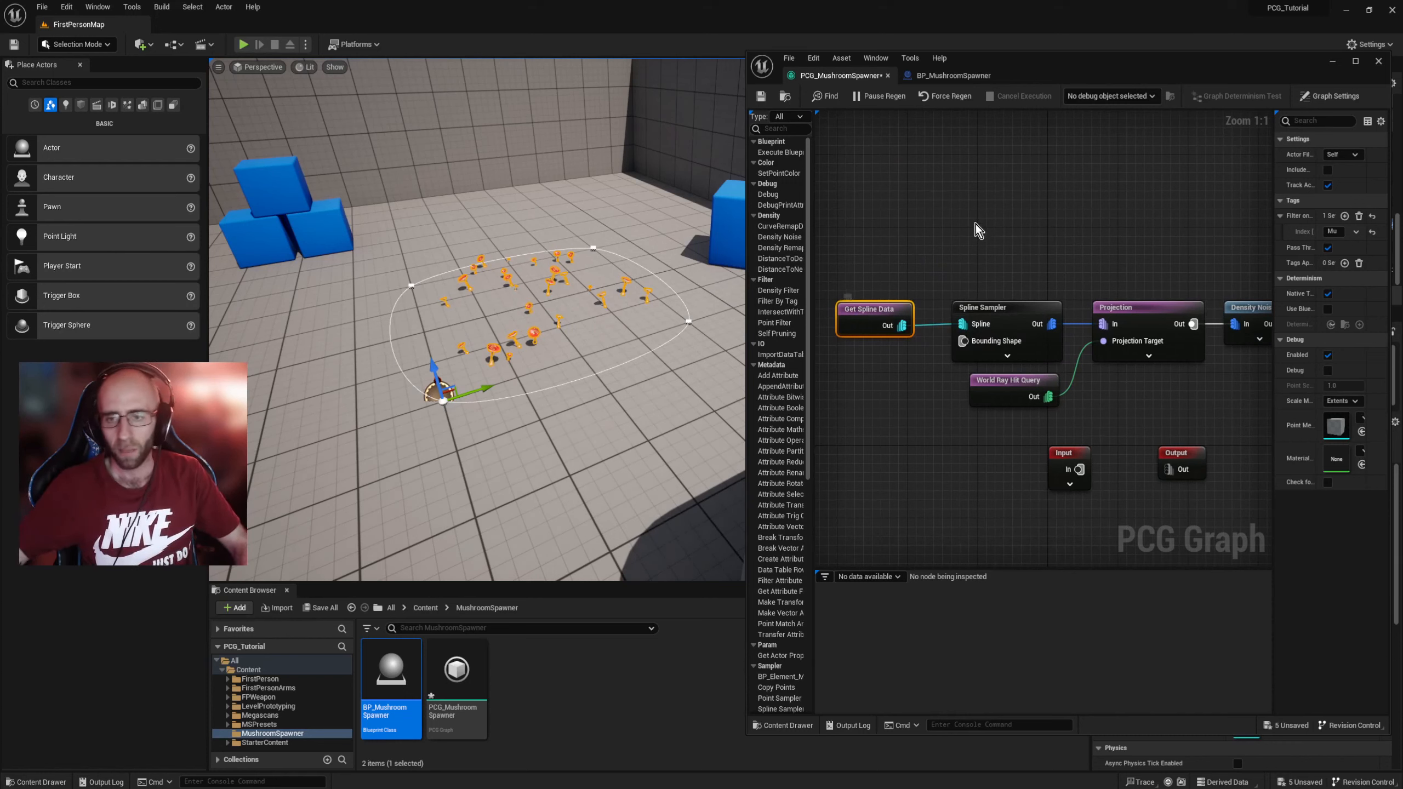
pyautogui.click(960, 224)
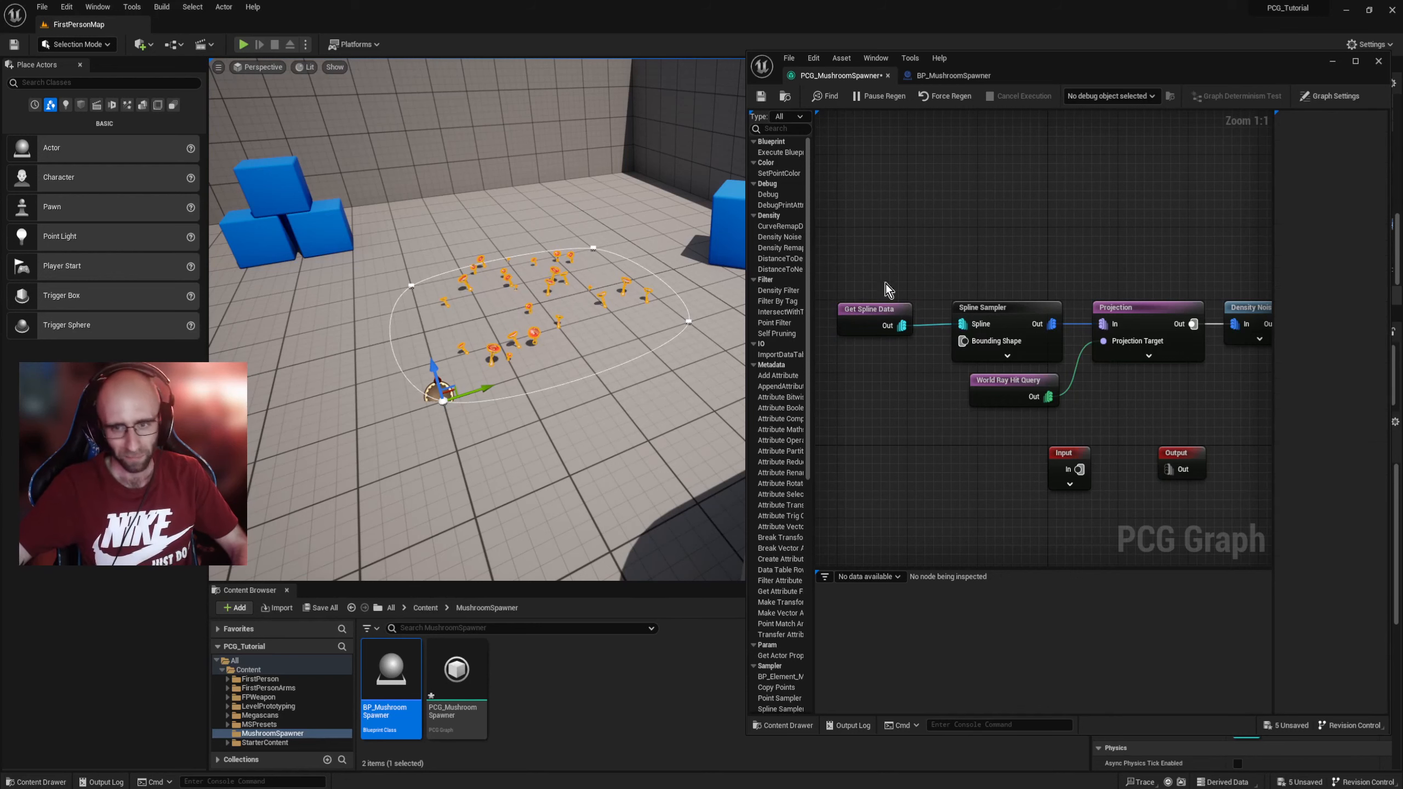
pyautogui.click(872, 312)
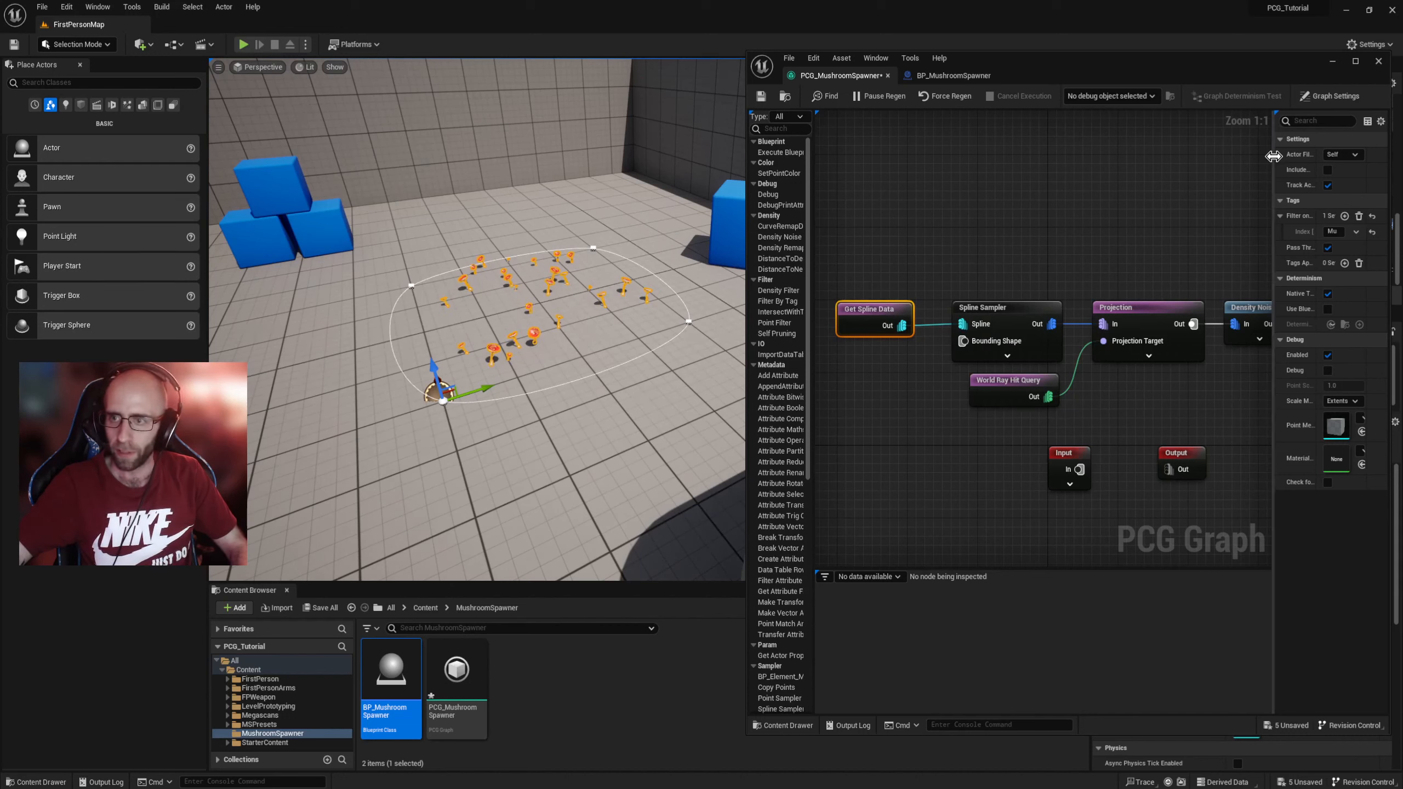
pyautogui.moveTo(1273, 156); pyautogui.dragTo(986, 154)
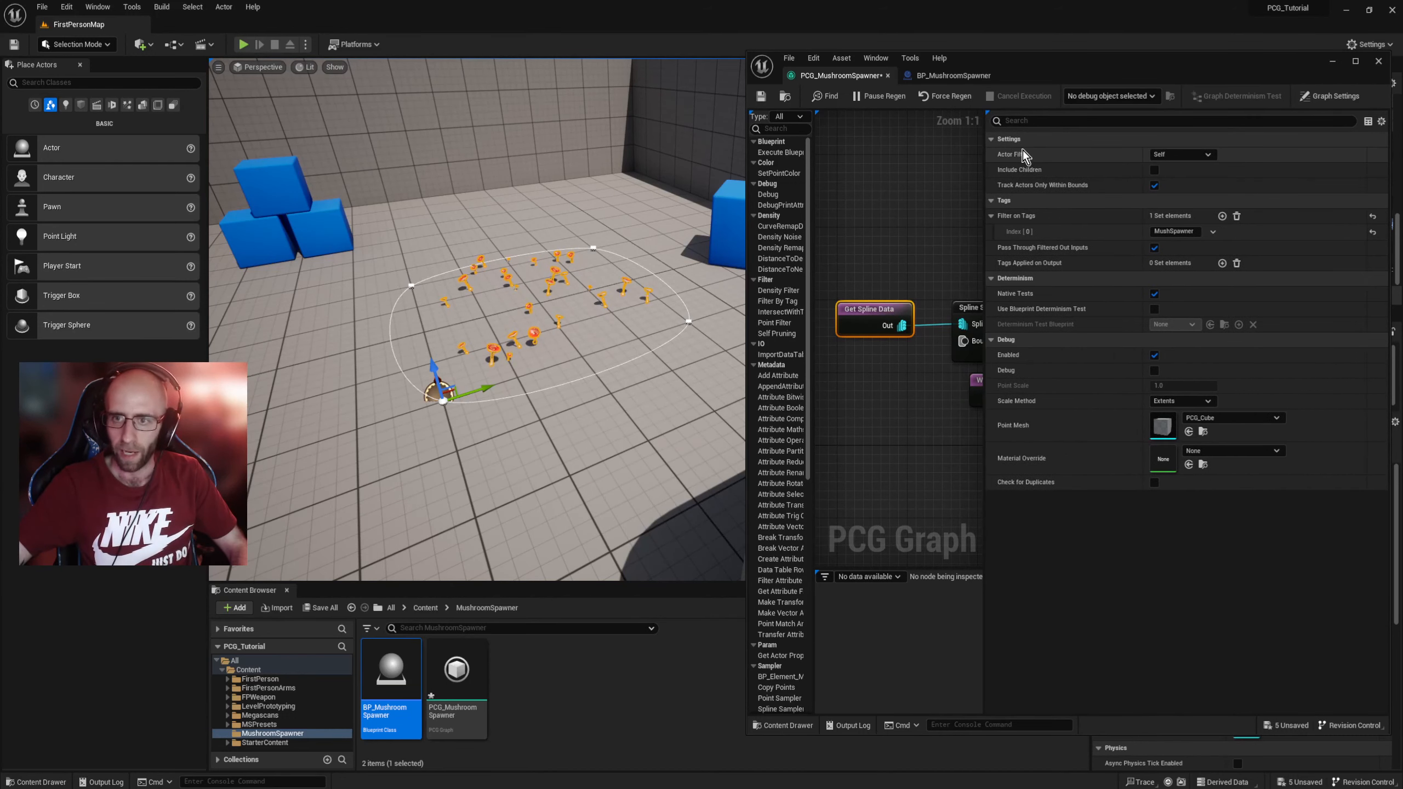
pyautogui.click(1206, 156)
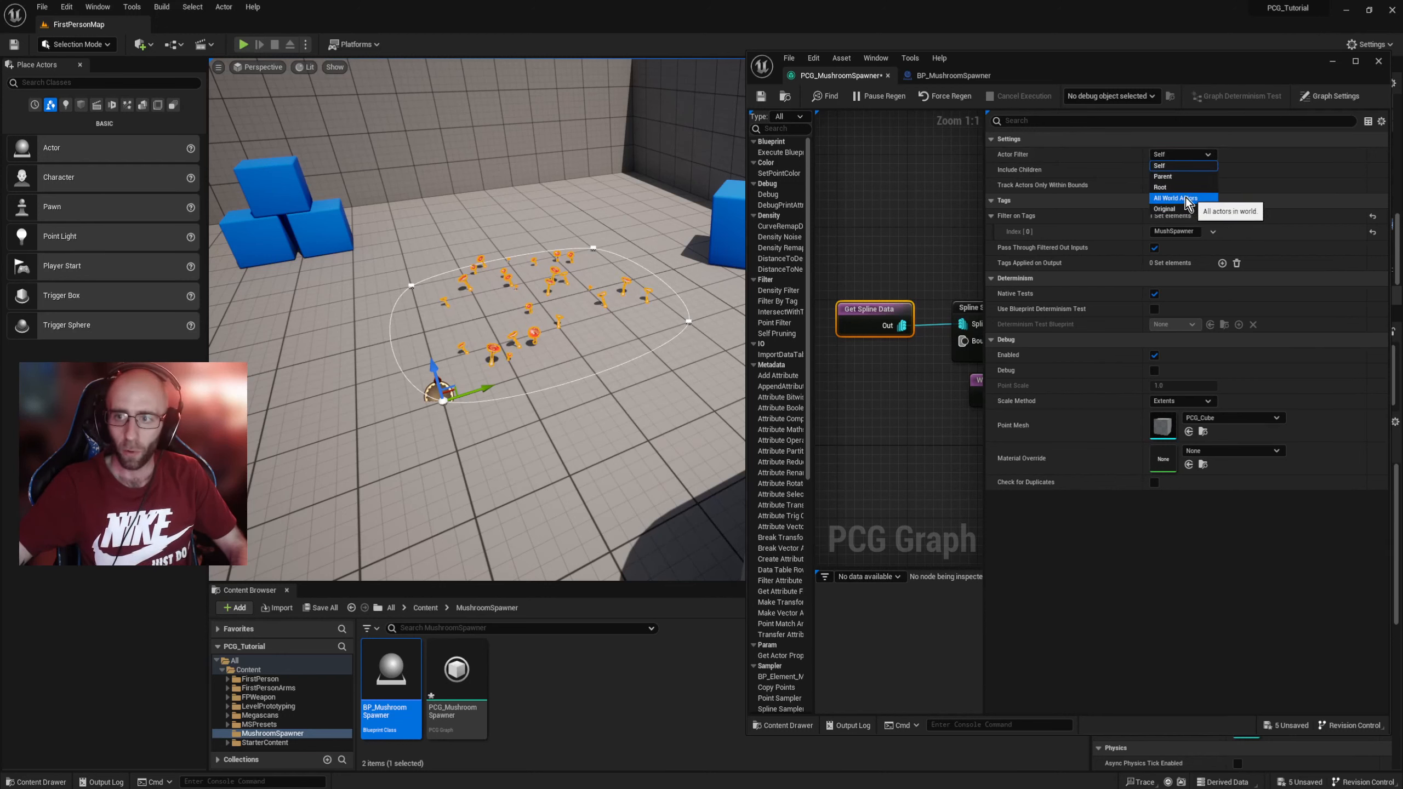
pyautogui.click(1209, 155)
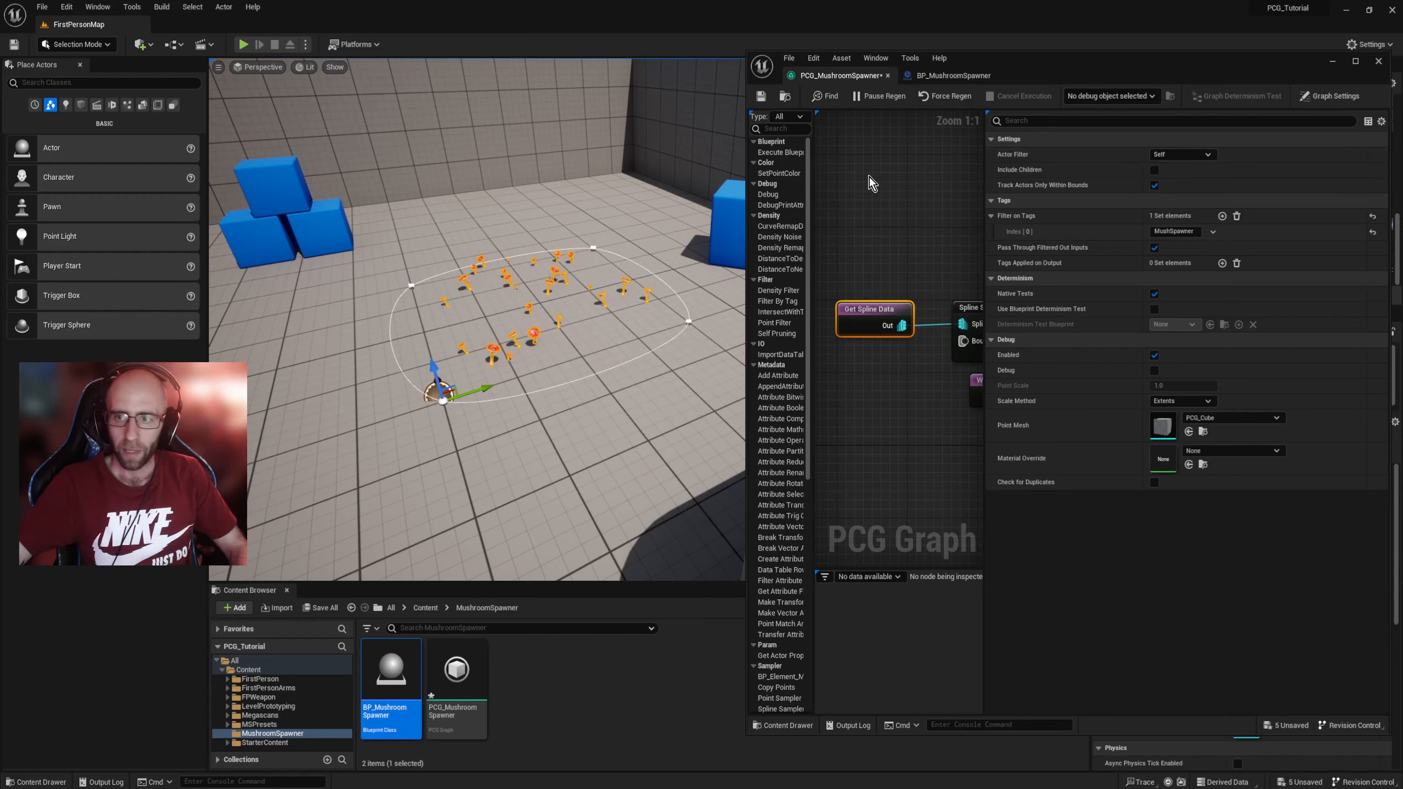
pyautogui.moveTo(987, 176); pyautogui.dragTo(1231, 181)
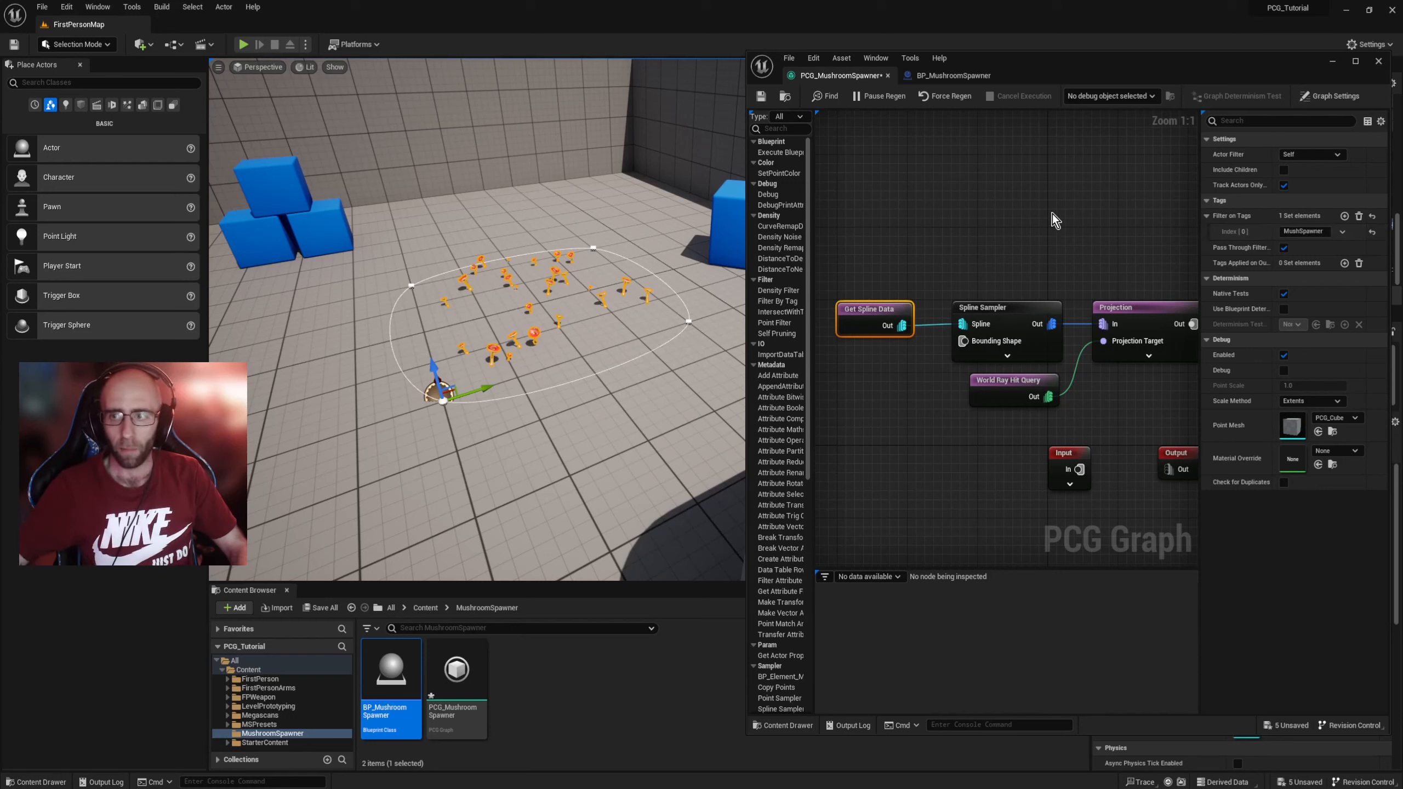
# Step: Look at the BP_MushroomSpawner blueprint's components alongside the PCG_MushroomSpawner graph and return to the graph
pyautogui.click(947, 77)
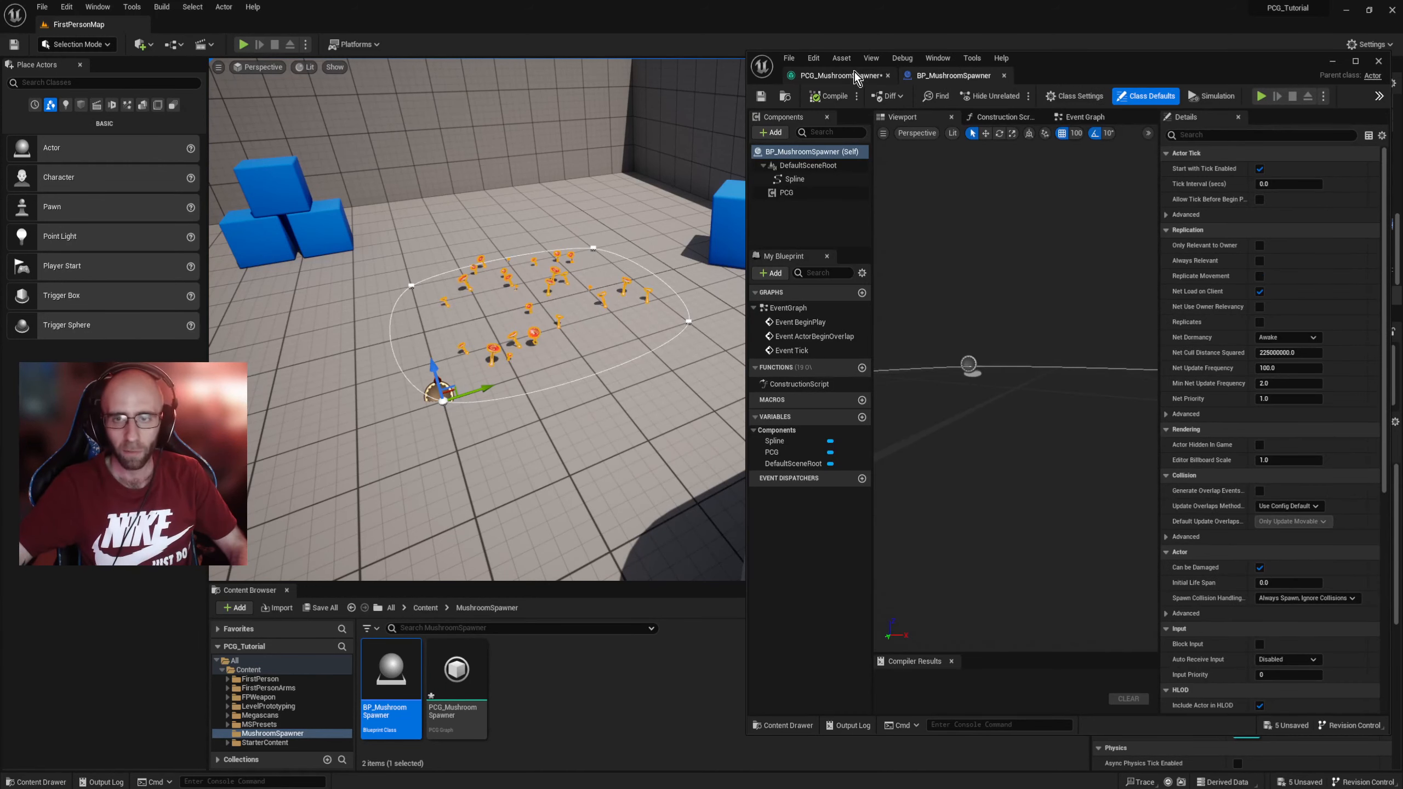
pyautogui.click(840, 75)
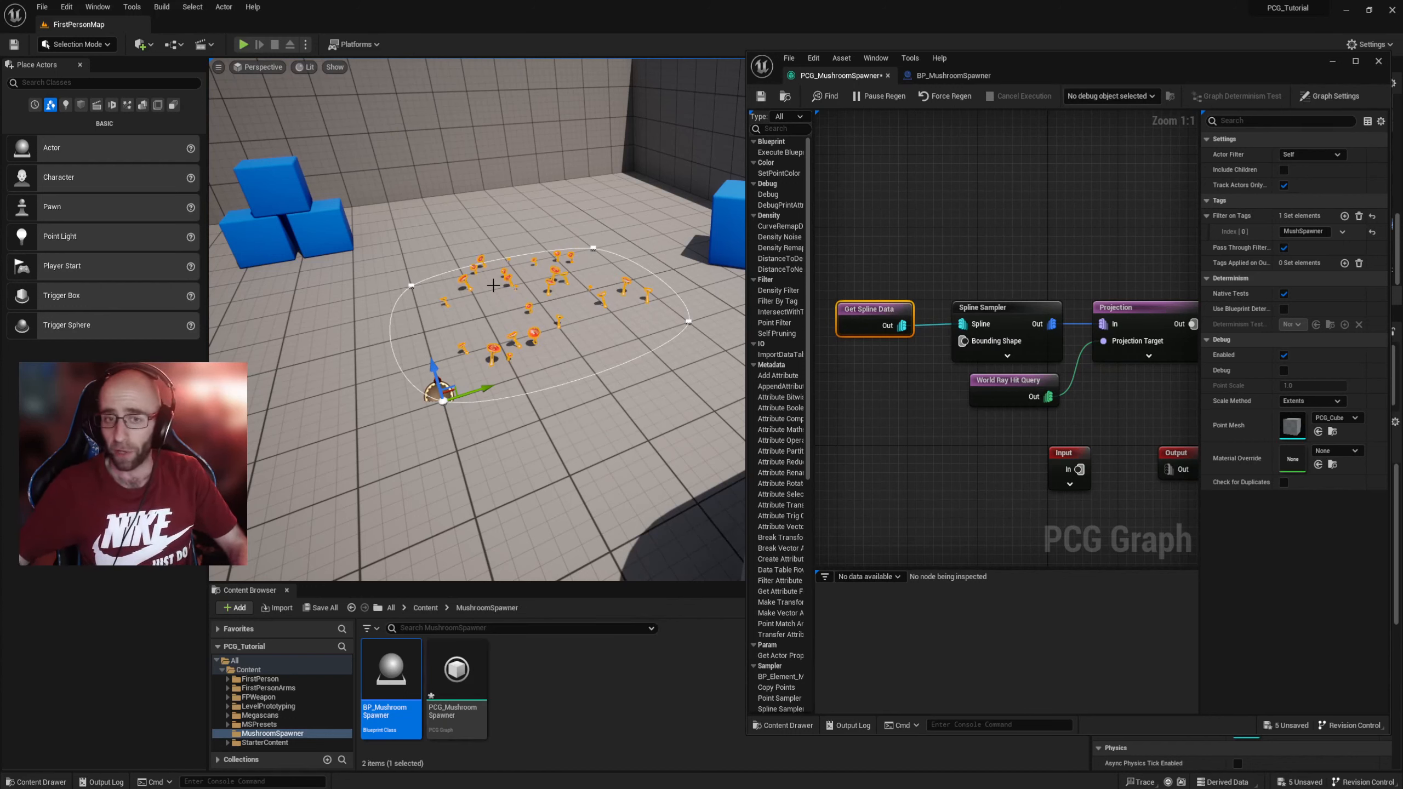
pyautogui.click(944, 76)
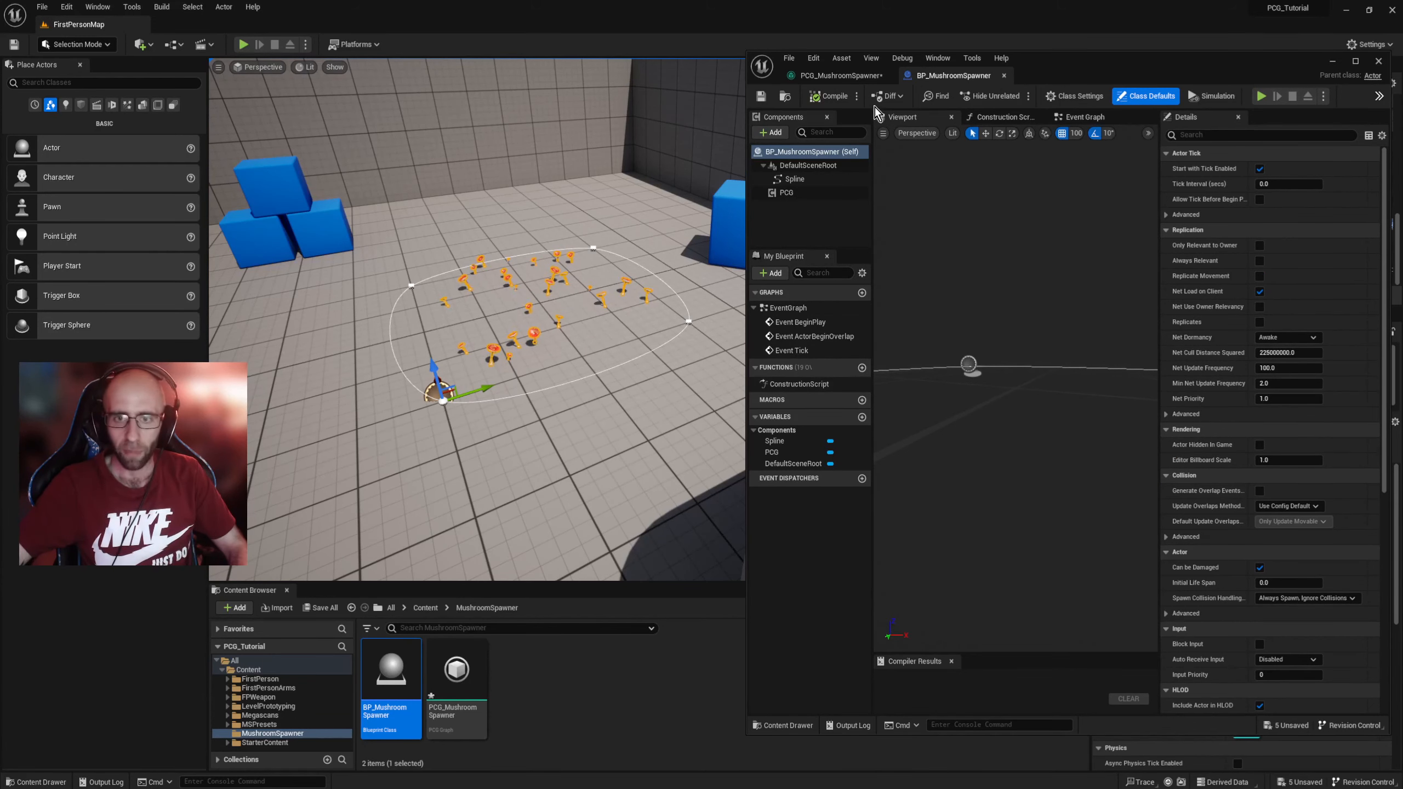
pyautogui.click(841, 76)
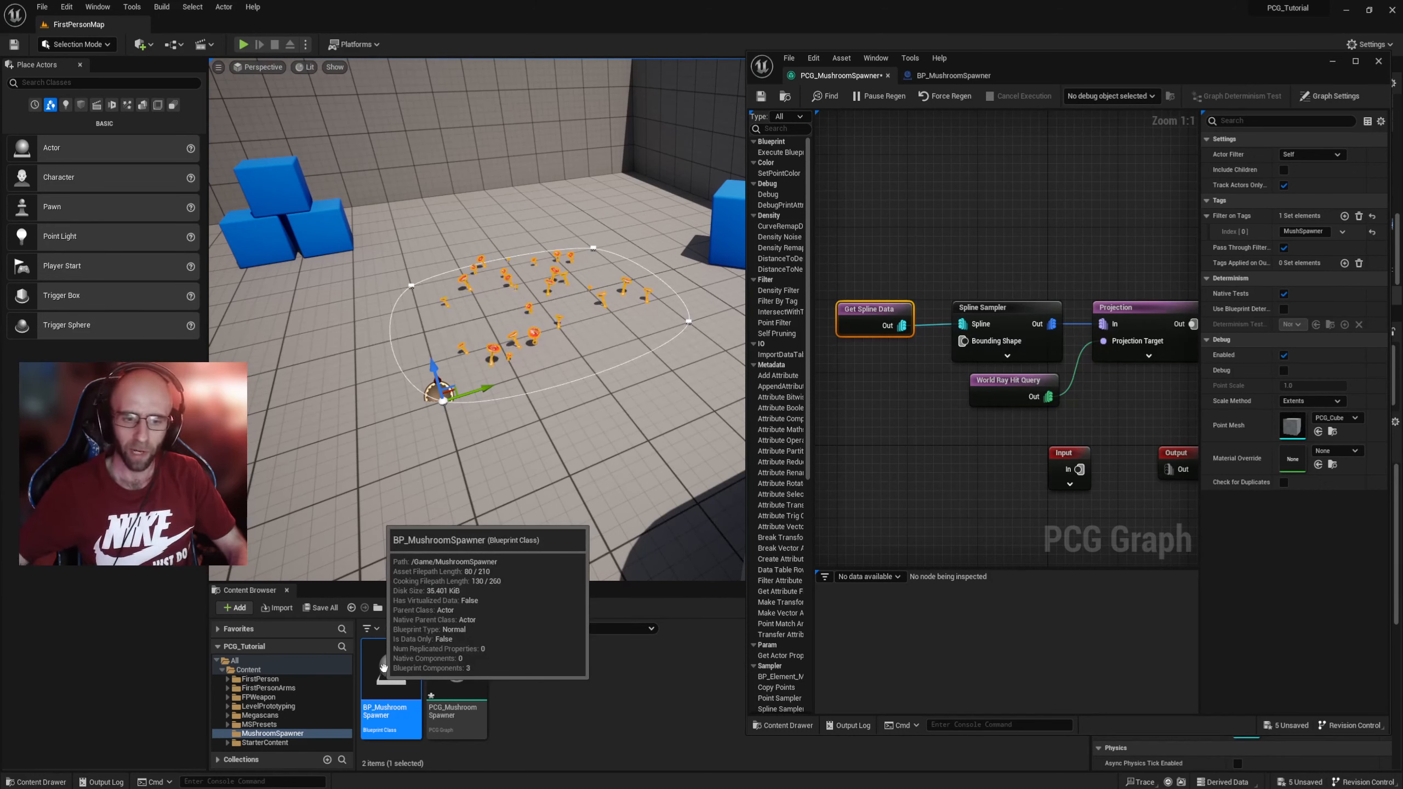
# Step: Turn on debug display for the Spline Sampler node to show its sampled points in the level
pyautogui.moveTo(980, 211); pyautogui.dragTo(895, 205, button='right')
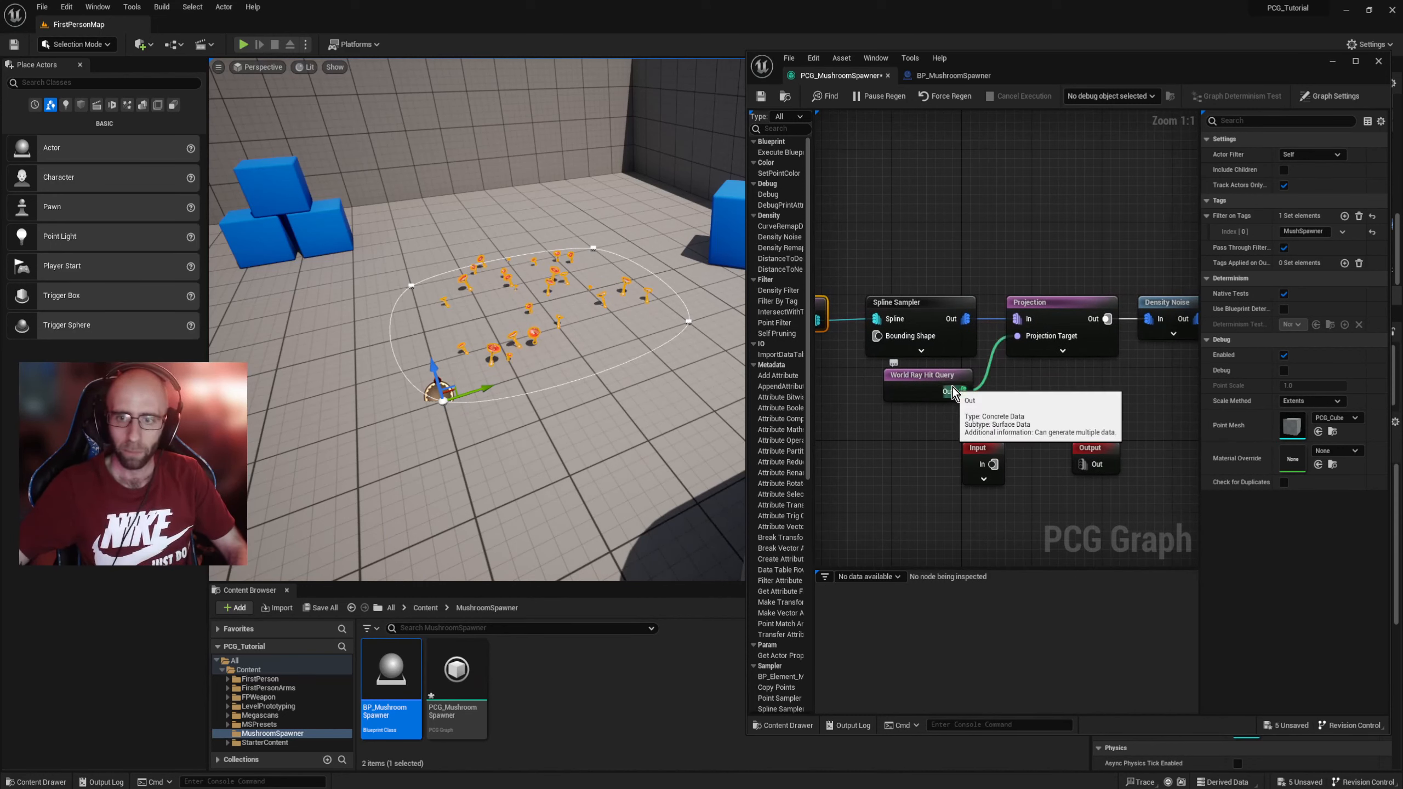
pyautogui.click(910, 302)
pyautogui.press('d')
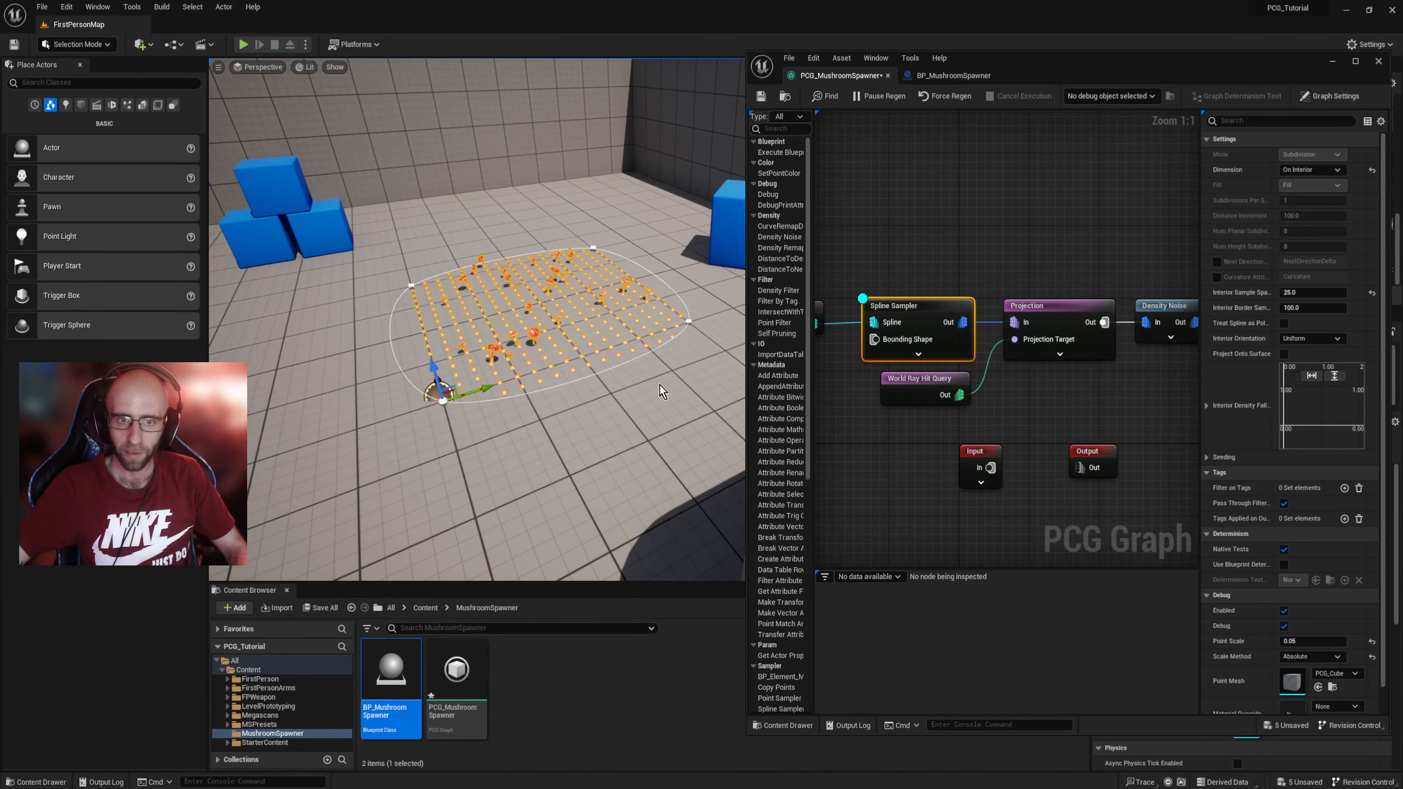
pyautogui.moveTo(659, 383); pyautogui.dragTo(631, 351, button='right')
# Step: Disconnect the Static Mesh Spawner from Transform Points and move it above the node chain
pyautogui.moveTo(1073, 241)
pyautogui.mouseDown(button='right')
pyautogui.moveTo(816, 253)
pyautogui.moveTo(961, 244)
pyautogui.moveTo(936, 246)
pyautogui.mouseUp(button='right')
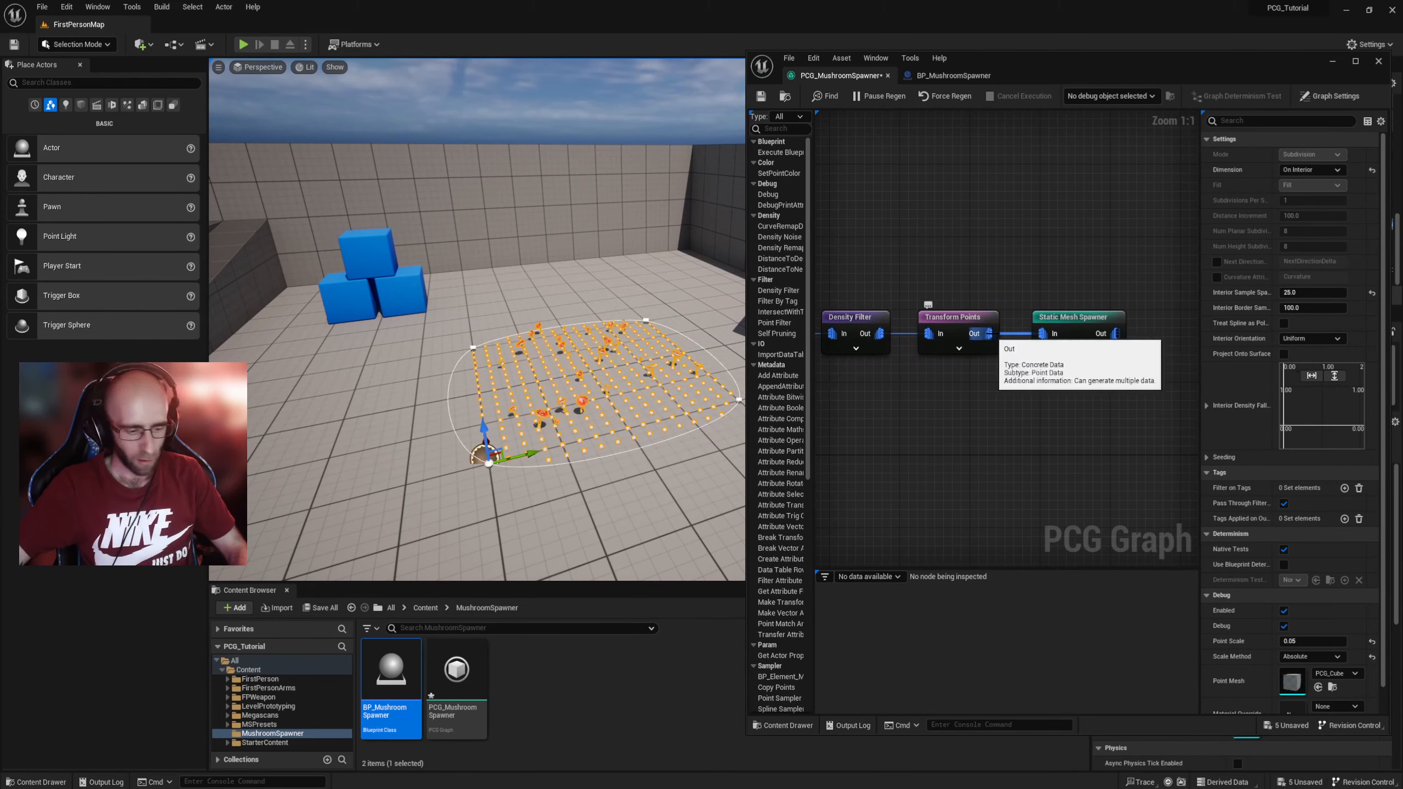
pyautogui.keyDown('alt'); pyautogui.click(1003, 334); pyautogui.keyUp('alt')
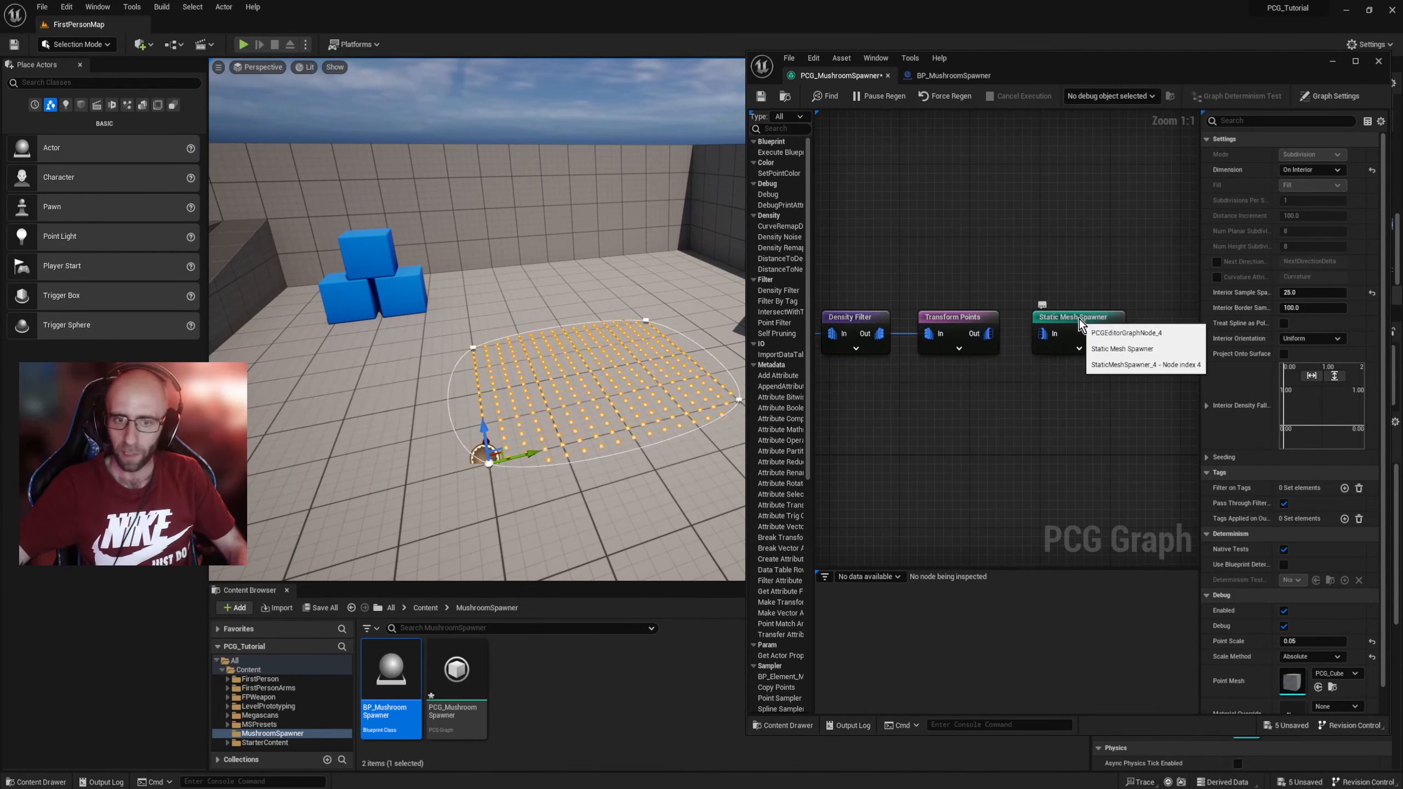
pyautogui.moveTo(1078, 321); pyautogui.dragTo(1056, 202)
# Step: Detach the Projection node from the World Ray Hit Query, Spline Sampler and Density Noise nodes
pyautogui.moveTo(912, 288); pyautogui.dragTo(1118, 250, button='right')
pyautogui.moveTo(985, 400); pyautogui.dragTo(1151, 384, button='right')
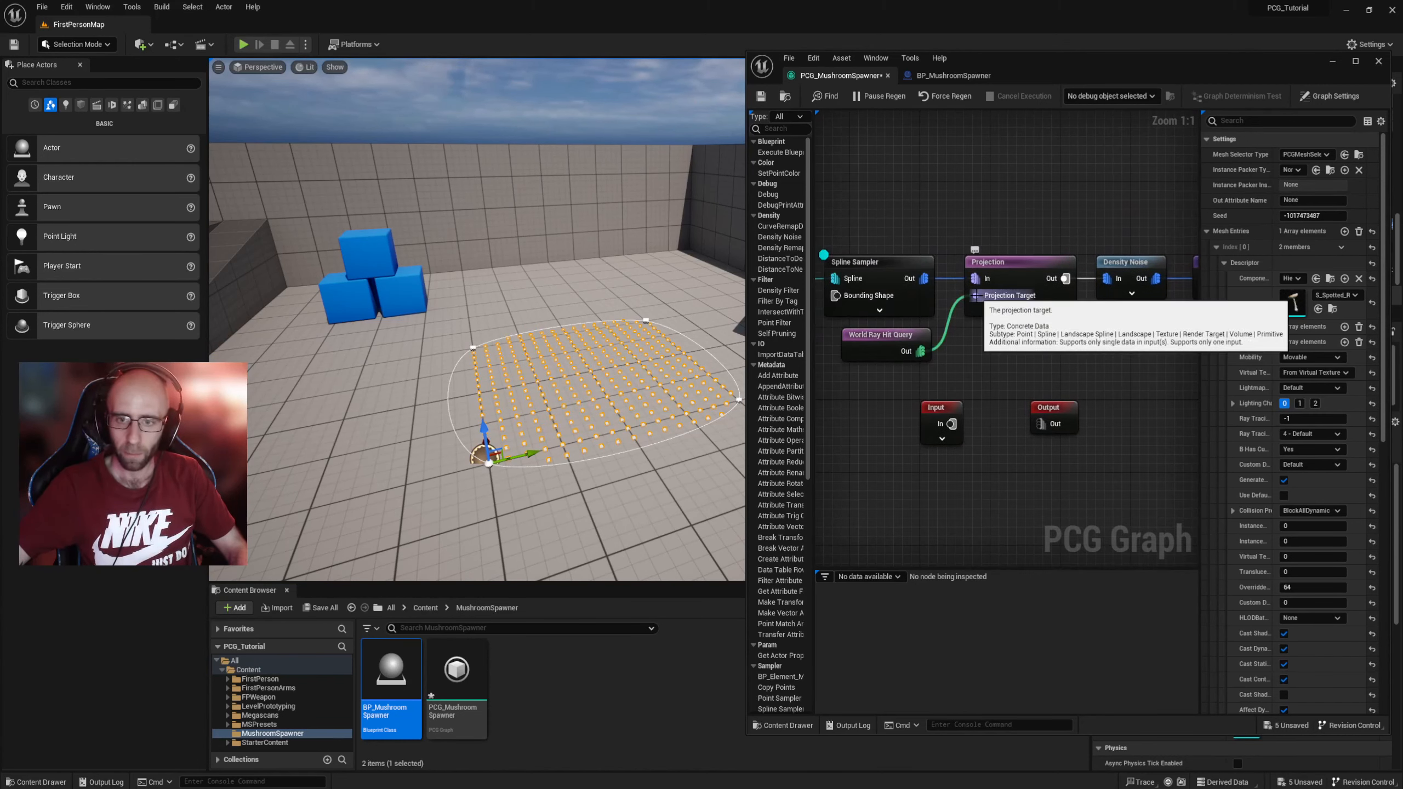
pyautogui.keyDown('alt'); pyautogui.click(975, 295); pyautogui.keyUp('alt')
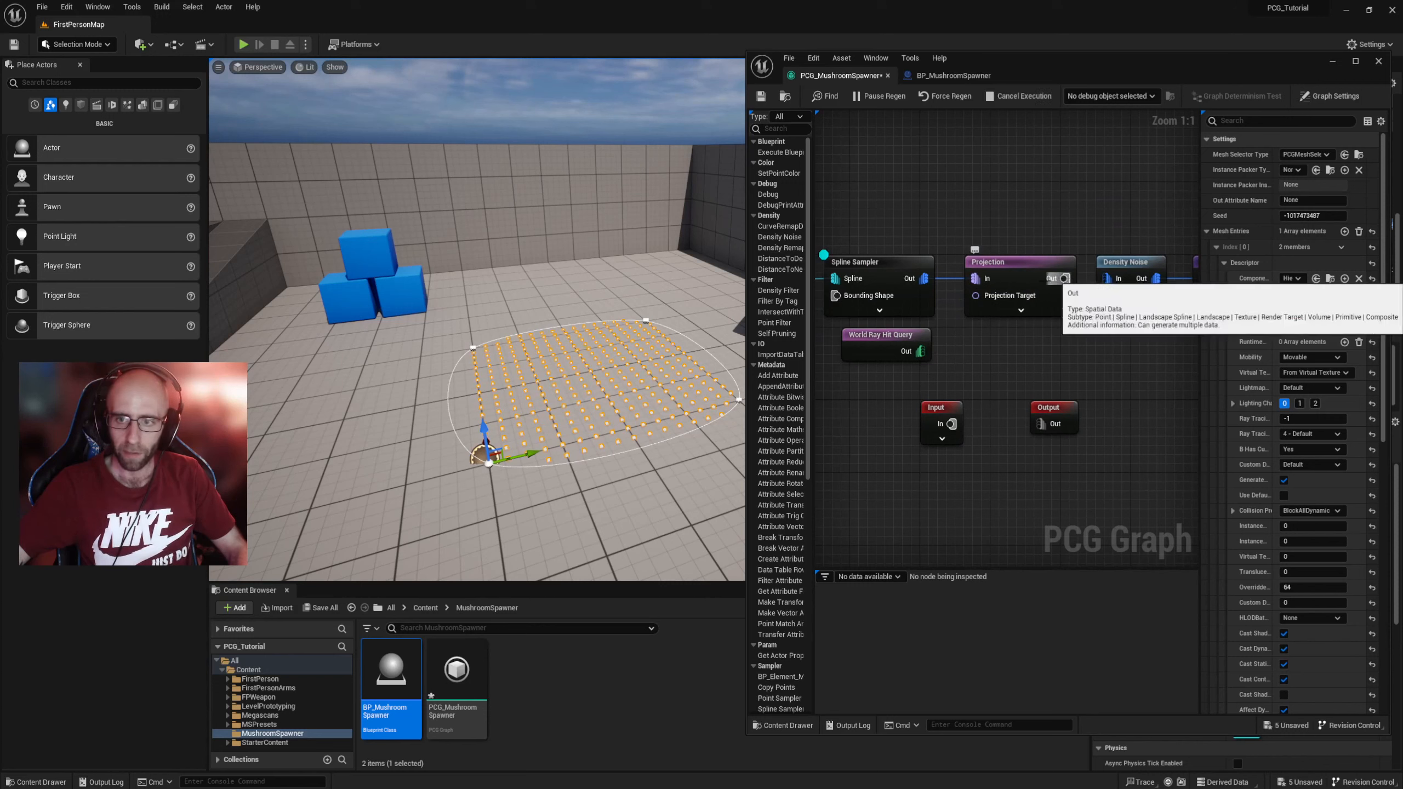
pyautogui.click(1028, 263)
pyautogui.moveTo(1028, 263)
pyautogui.mouseDown()
pyautogui.moveTo(1020, 489)
pyautogui.moveTo(1004, 271)
pyautogui.mouseUp()
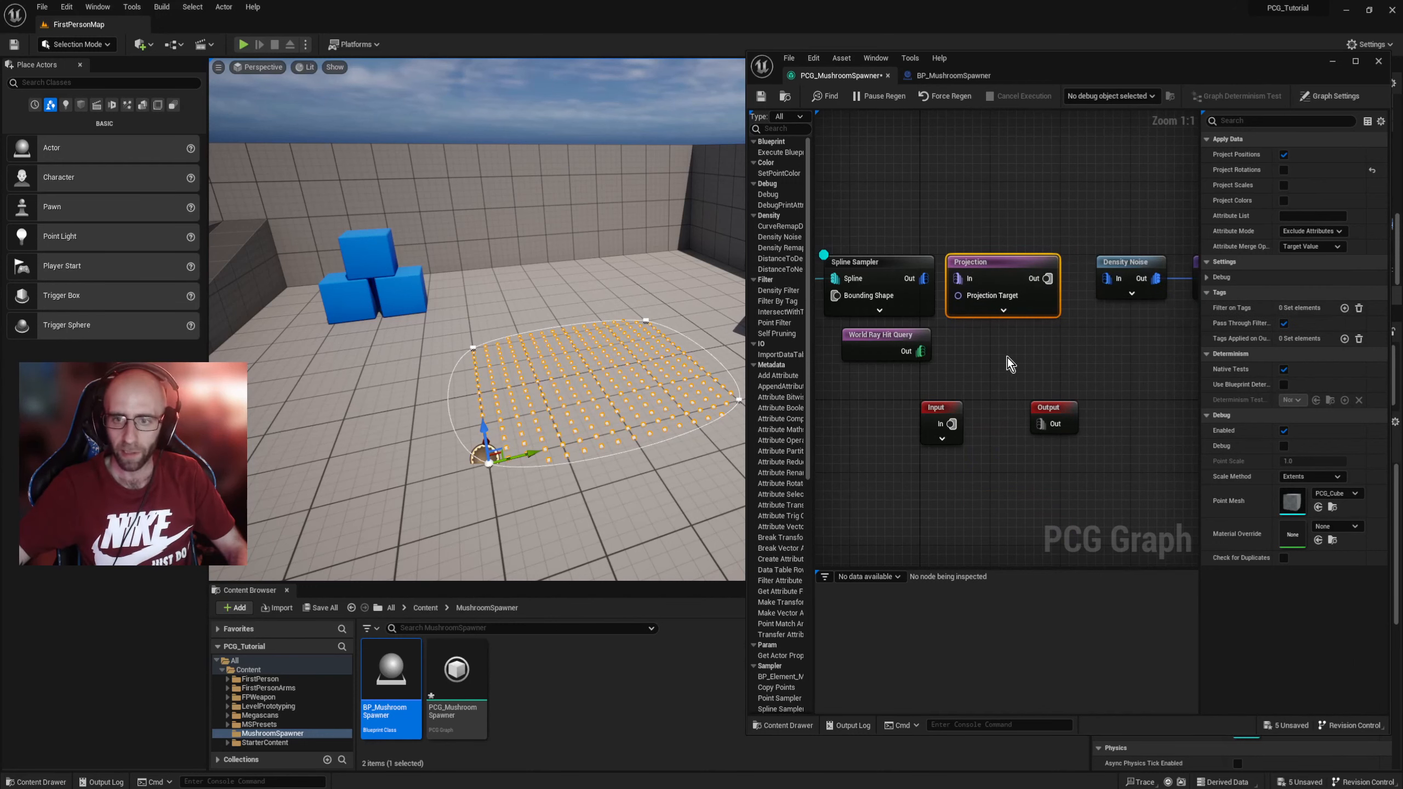
# Step: Inspect the settings of the Spline Sampler, Projection and World Ray Hit Query nodes
pyautogui.click(877, 265)
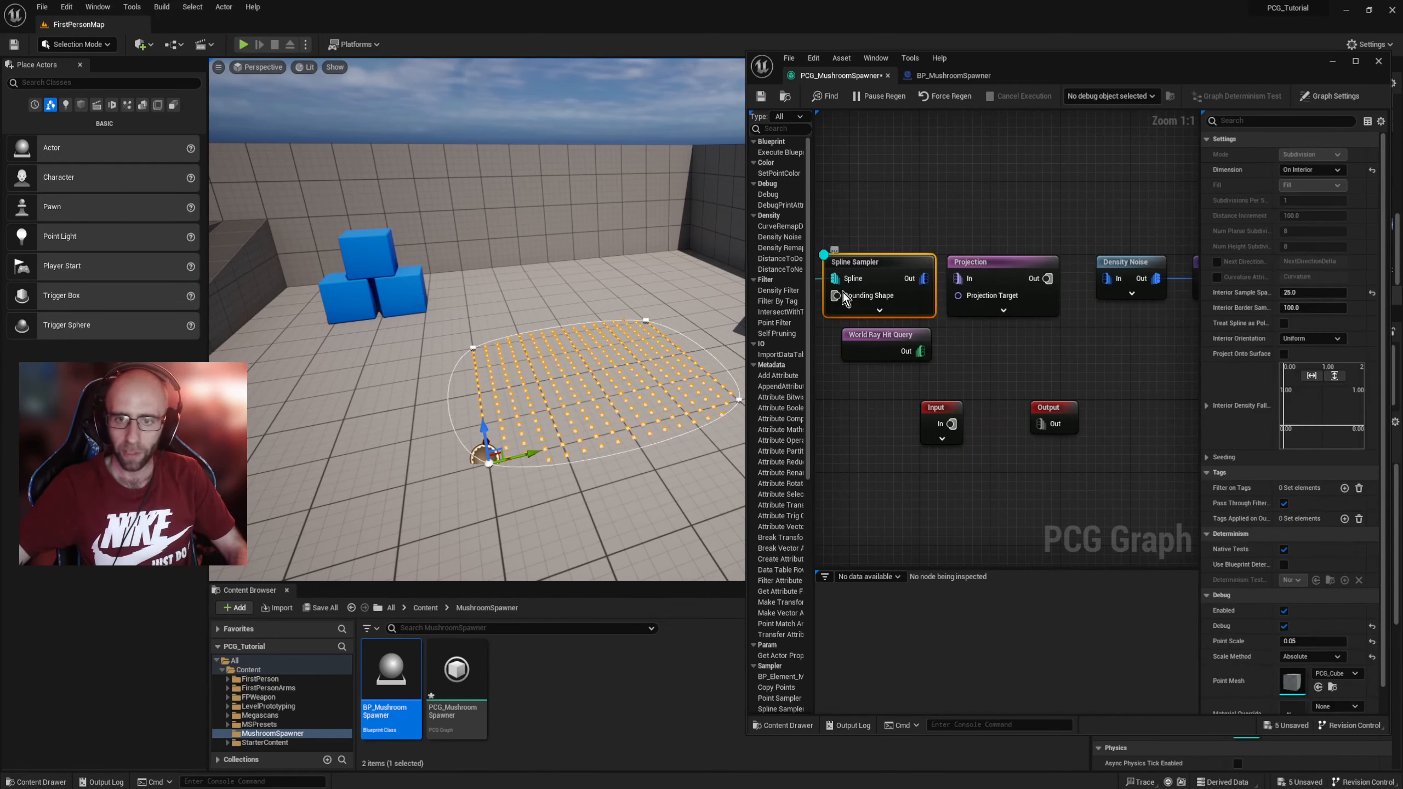
pyautogui.click(984, 284)
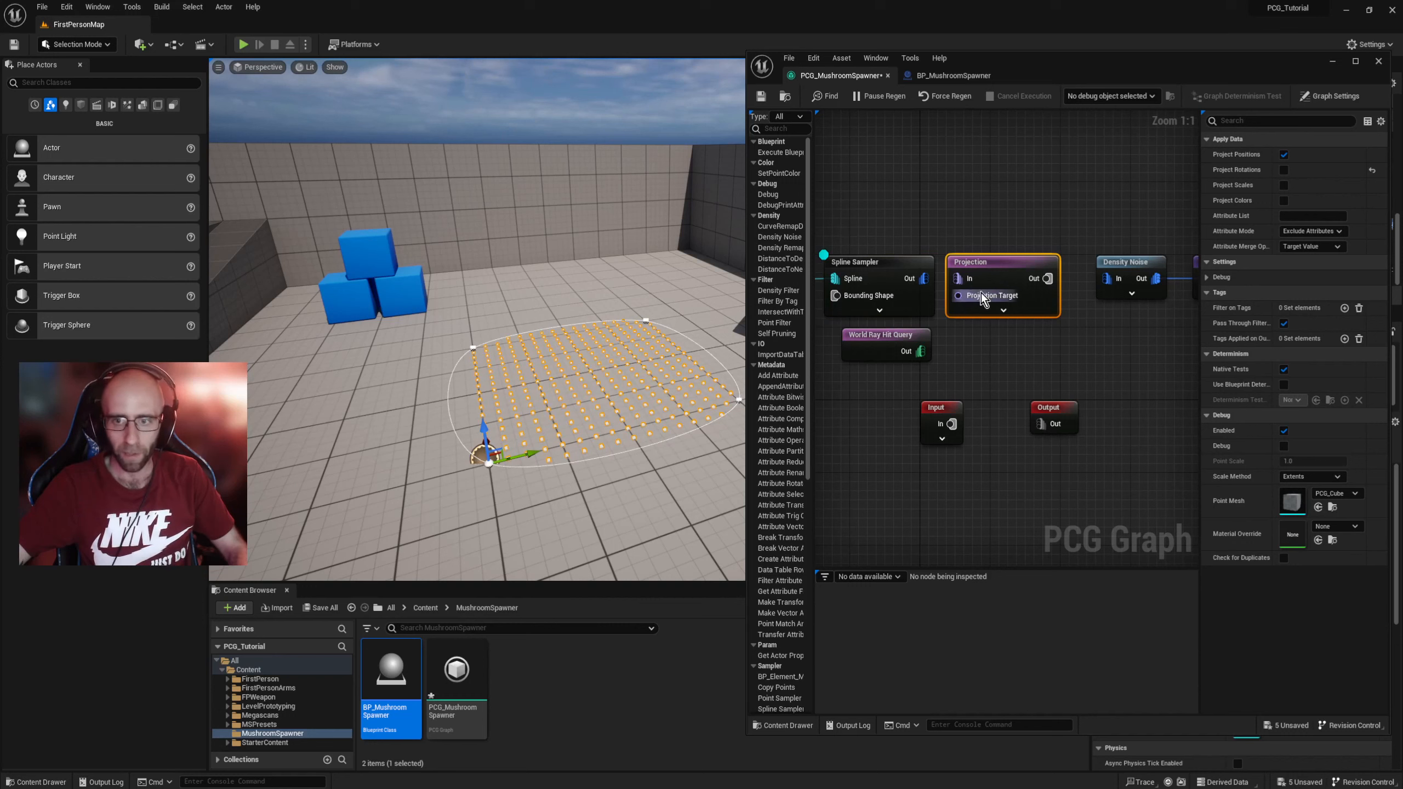
pyautogui.click(876, 335)
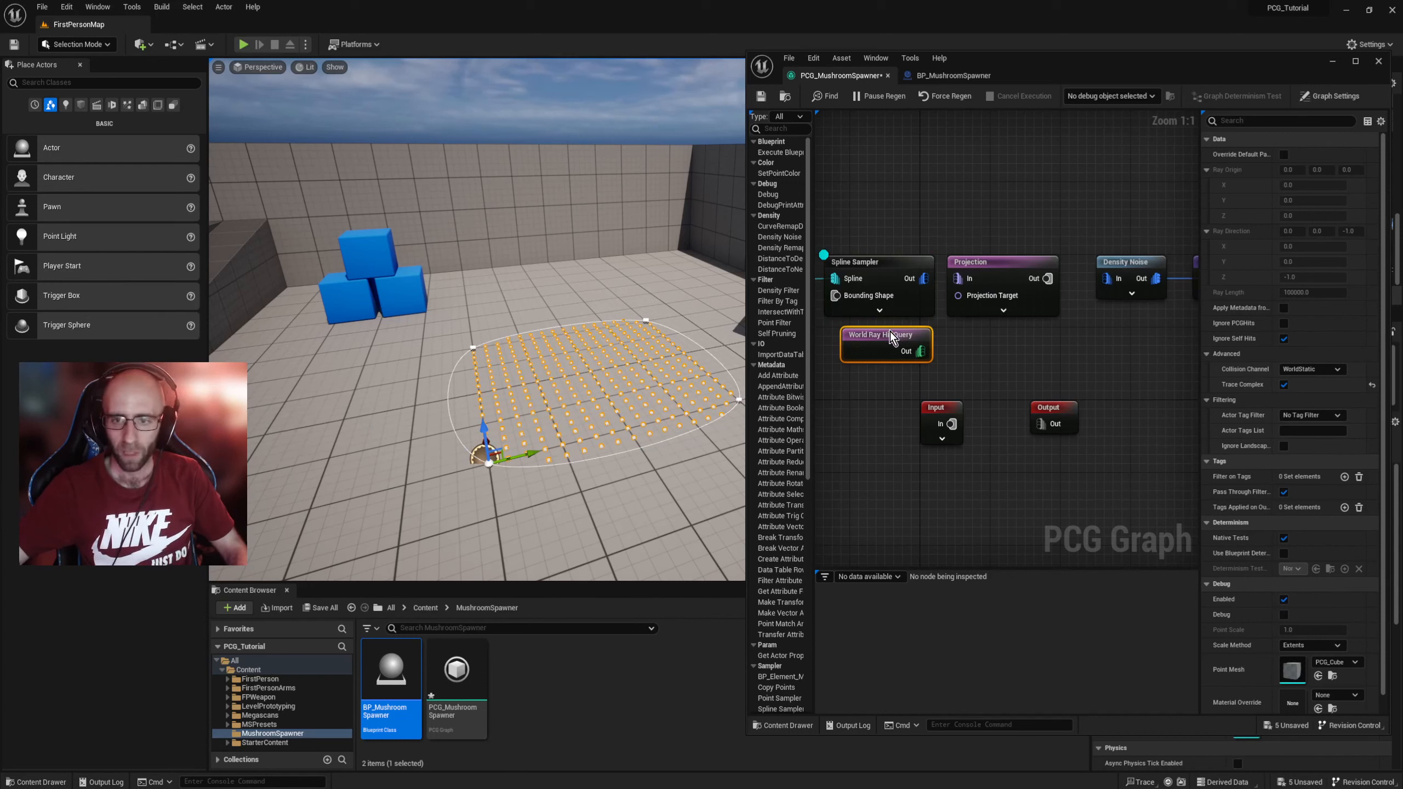
# Step: Move the World Ray Hit Query, Input, Output and Projection nodes down to clear space below the main chain
pyautogui.moveTo(890, 358); pyautogui.dragTo(865, 513)
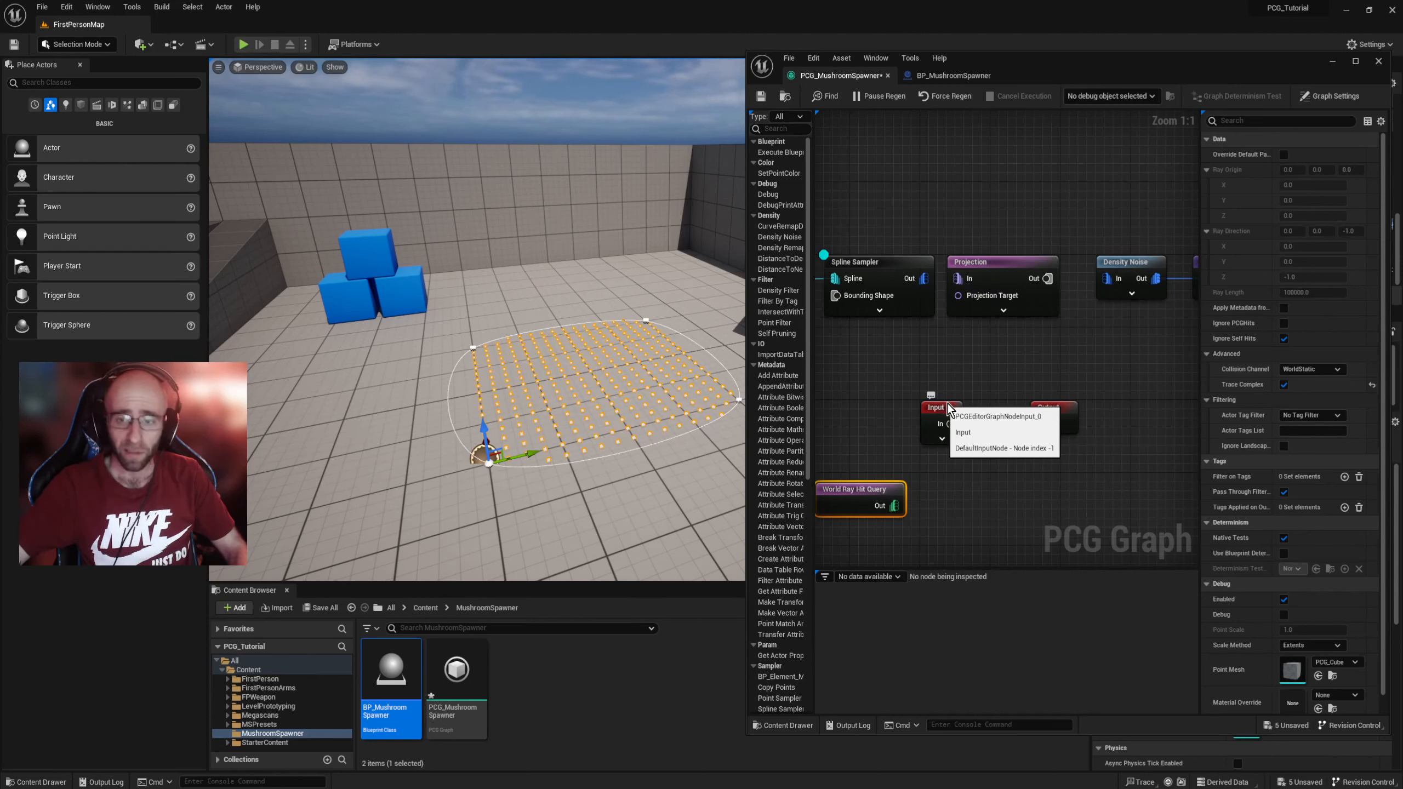
pyautogui.moveTo(920, 371); pyautogui.dragTo(1076, 445)
pyautogui.moveTo(938, 406); pyautogui.dragTo(1010, 474)
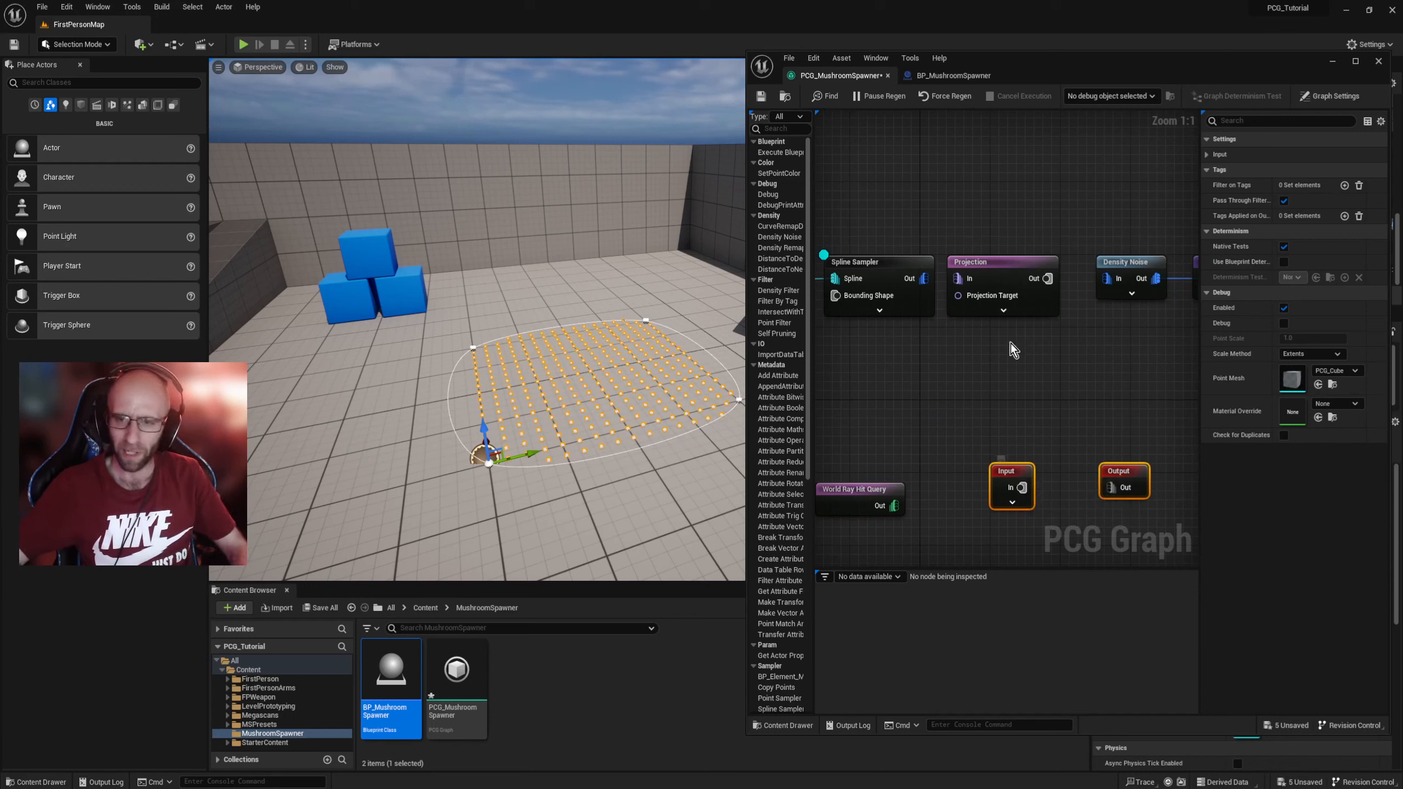
pyautogui.moveTo(996, 263); pyautogui.dragTo(892, 390)
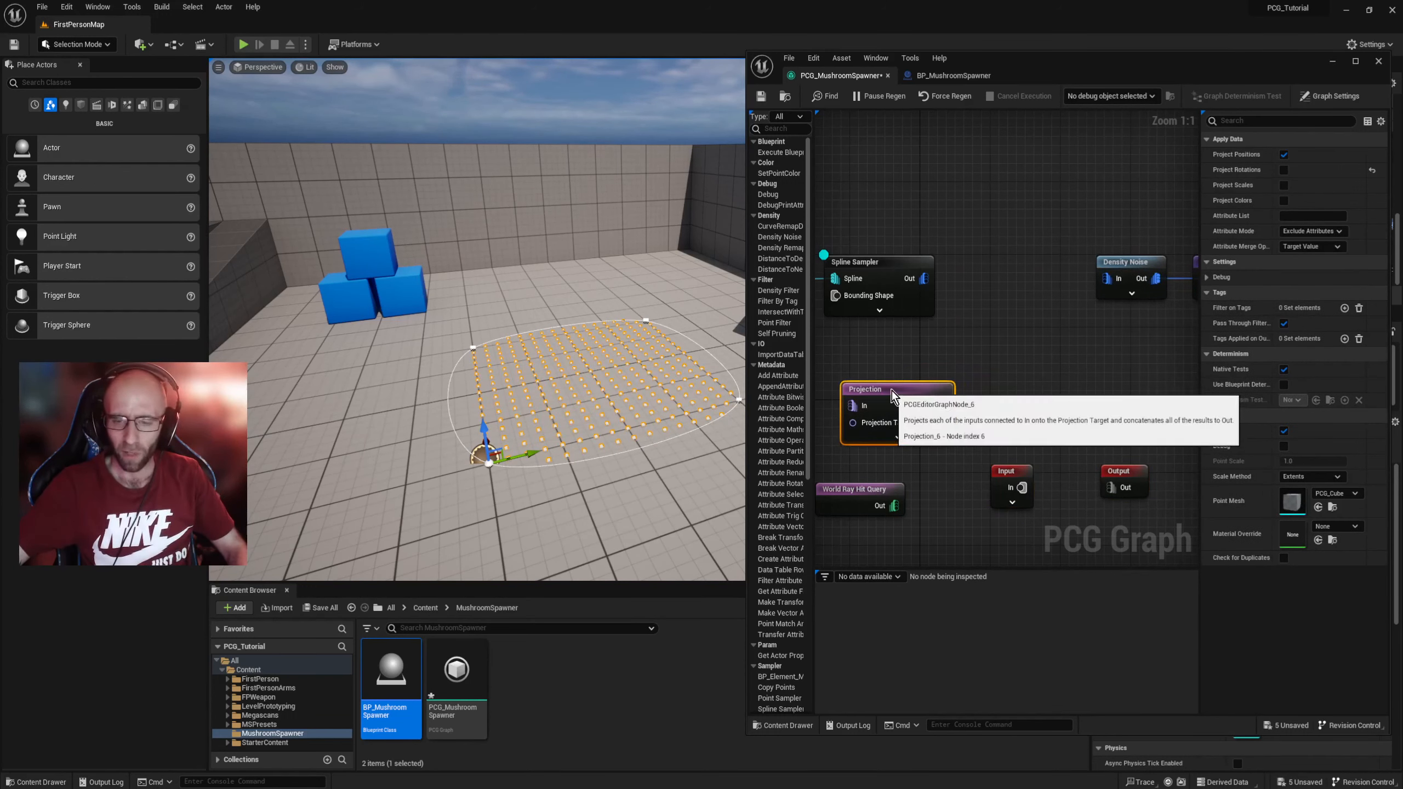
pyautogui.moveTo(1035, 400)
pyautogui.mouseDown(button='right')
pyautogui.moveTo(1033, 467)
pyautogui.moveTo(1048, 377)
pyautogui.mouseUp(button='right')
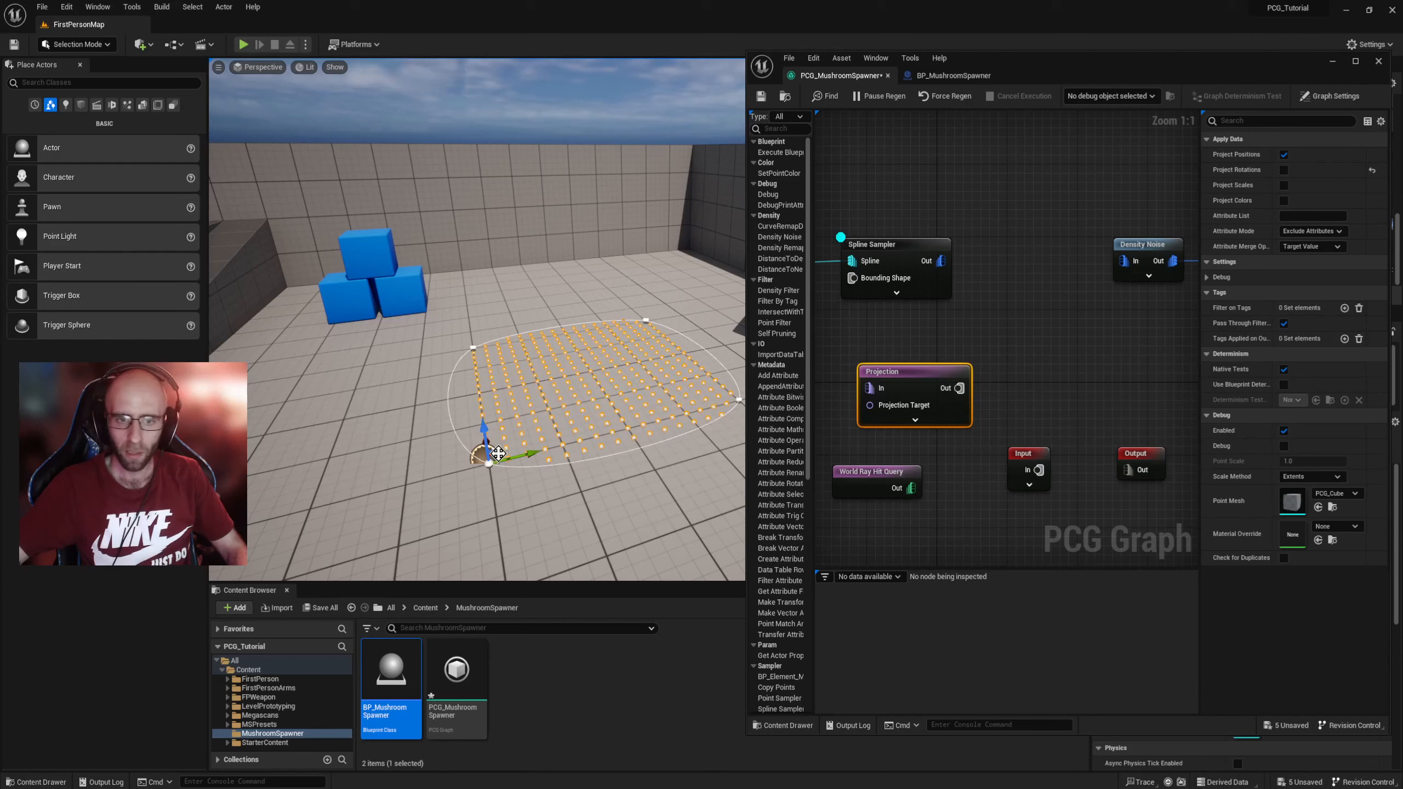
# Step: Expand the Input node to examine its Landscape and Landscape Height outputs, and collapse it again
pyautogui.moveTo(882, 322); pyautogui.dragTo(922, 283, button='right')
pyautogui.click(954, 366)
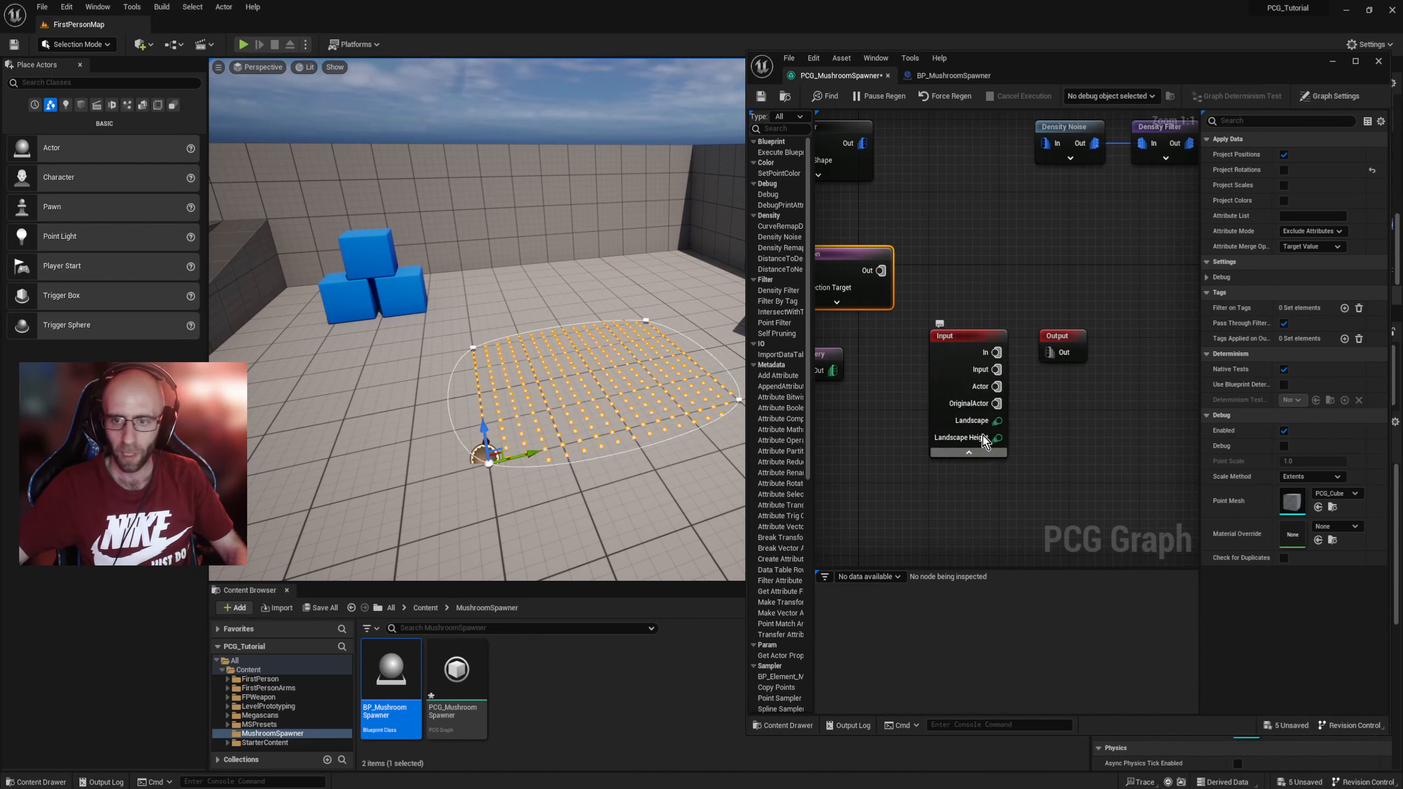
pyautogui.moveTo(996, 421); pyautogui.dragTo(1082, 416)
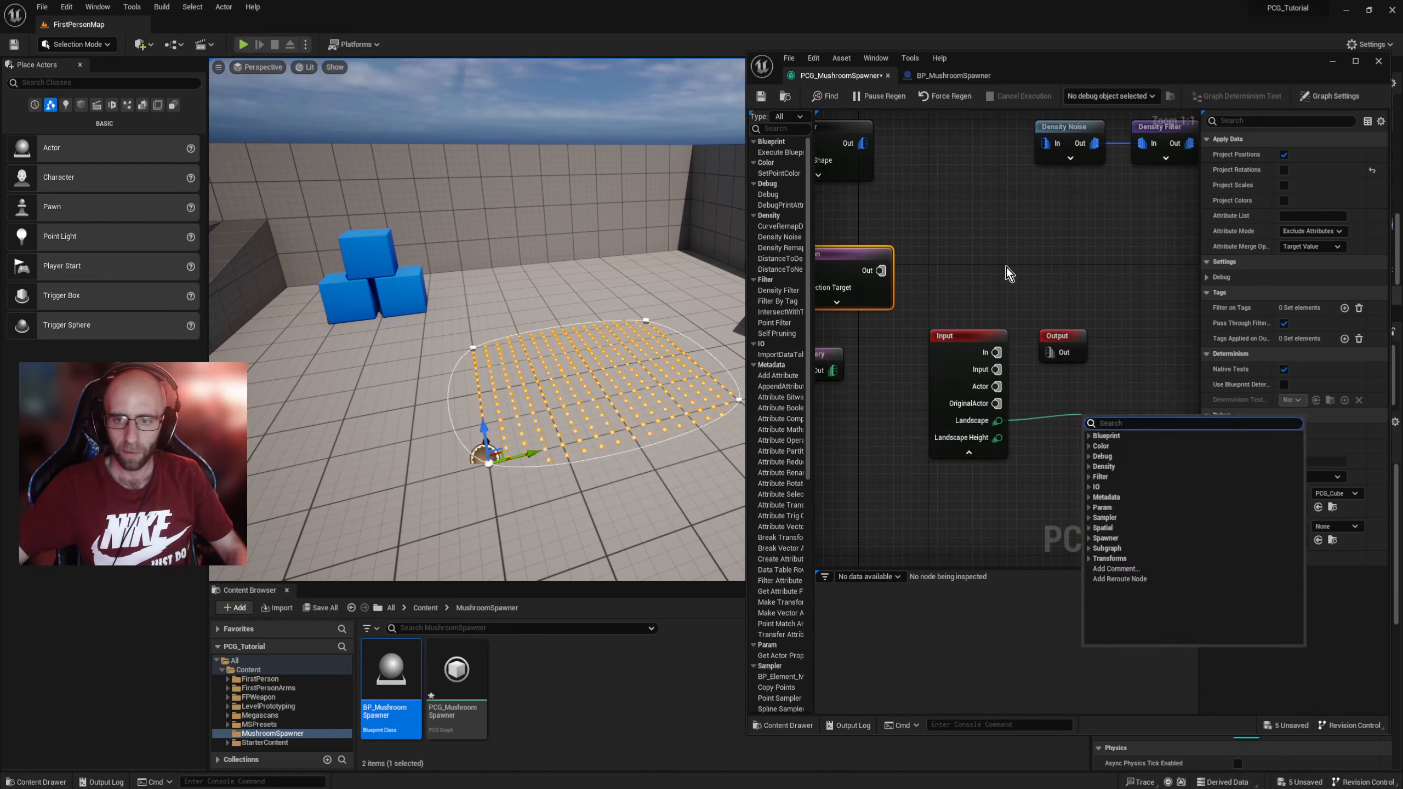
pyautogui.click(1004, 271)
pyautogui.click(970, 455)
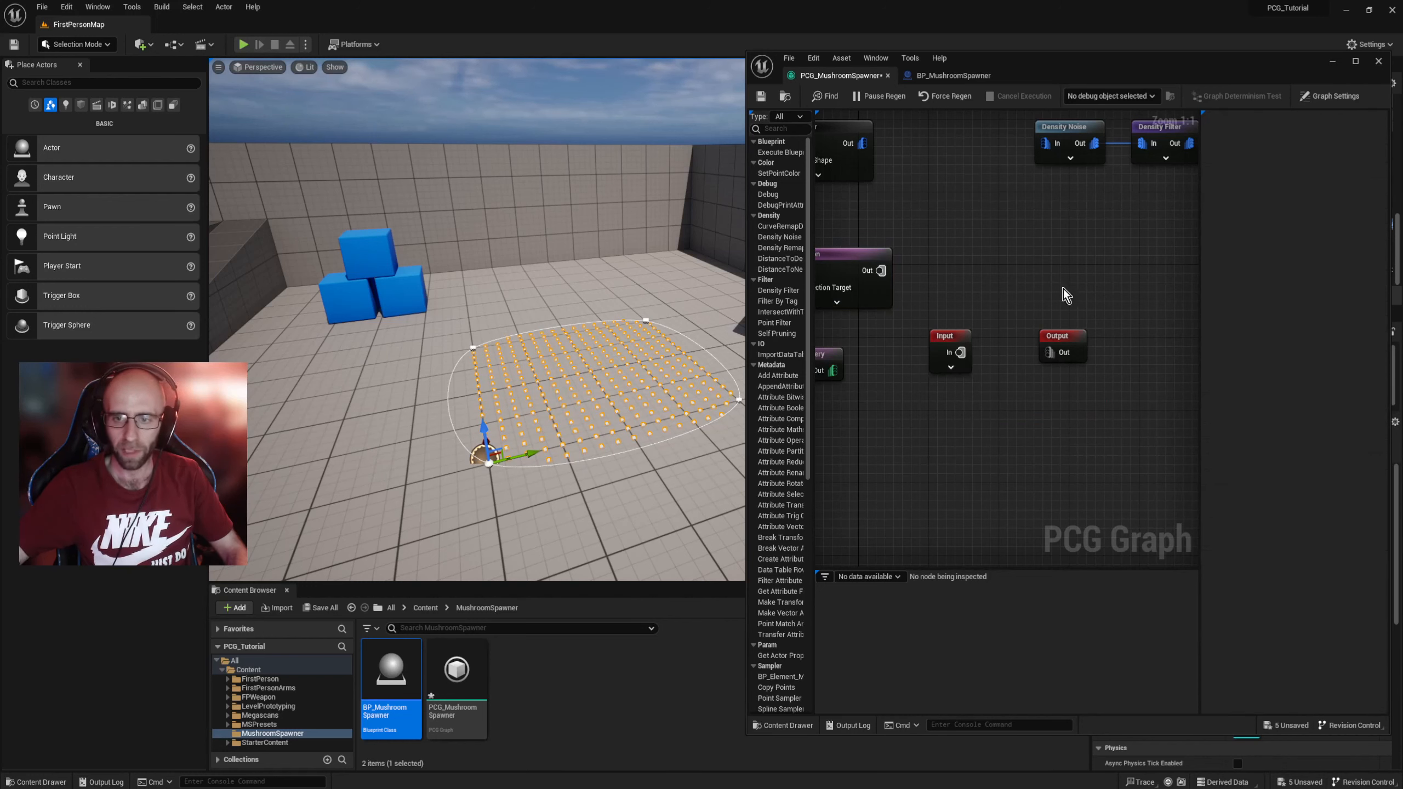
pyautogui.moveTo(989, 222); pyautogui.dragTo(1099, 406, button='right')
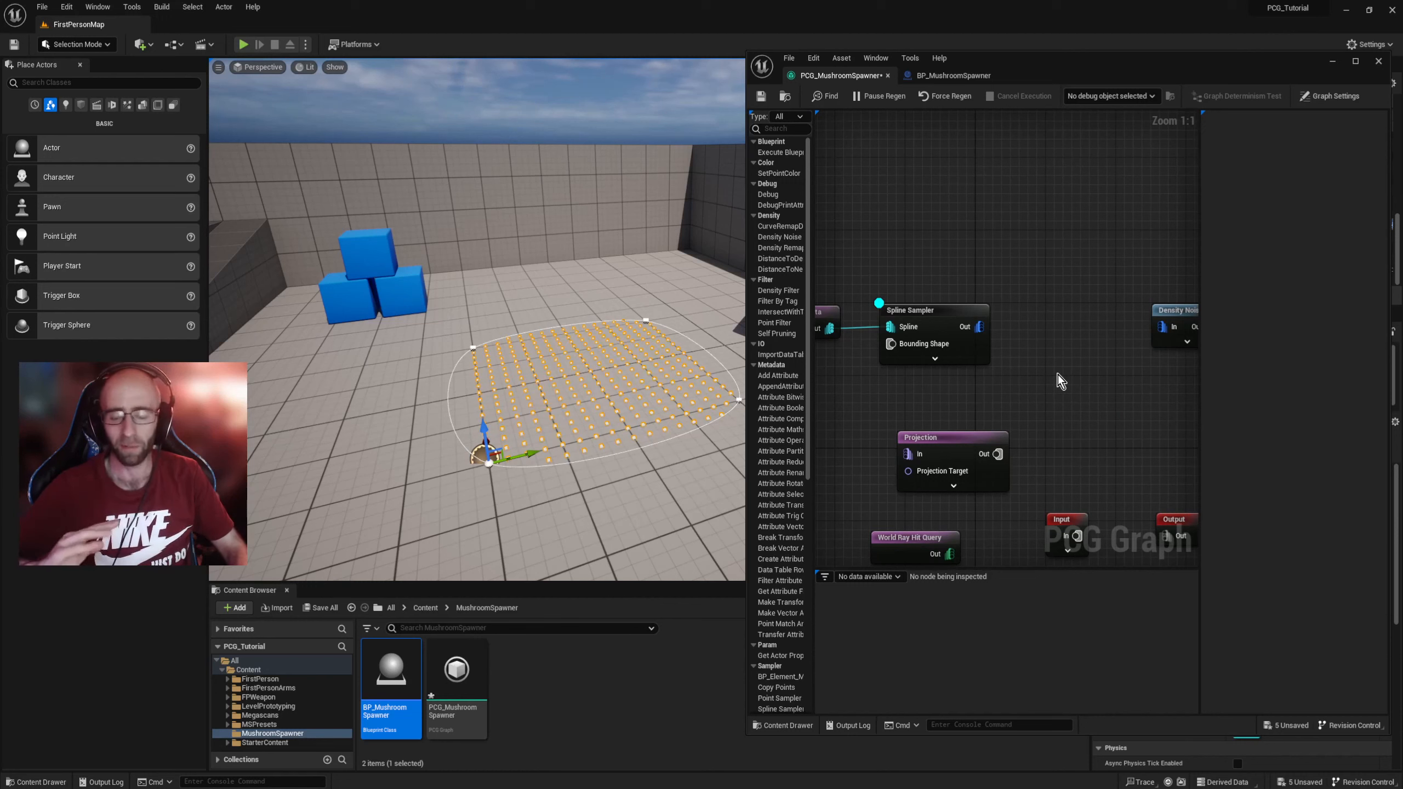
# Step: Move the Density Noise node and the chain following it closer to the Spline Sampler
pyautogui.moveTo(1069, 370); pyautogui.dragTo(980, 377, button='right')
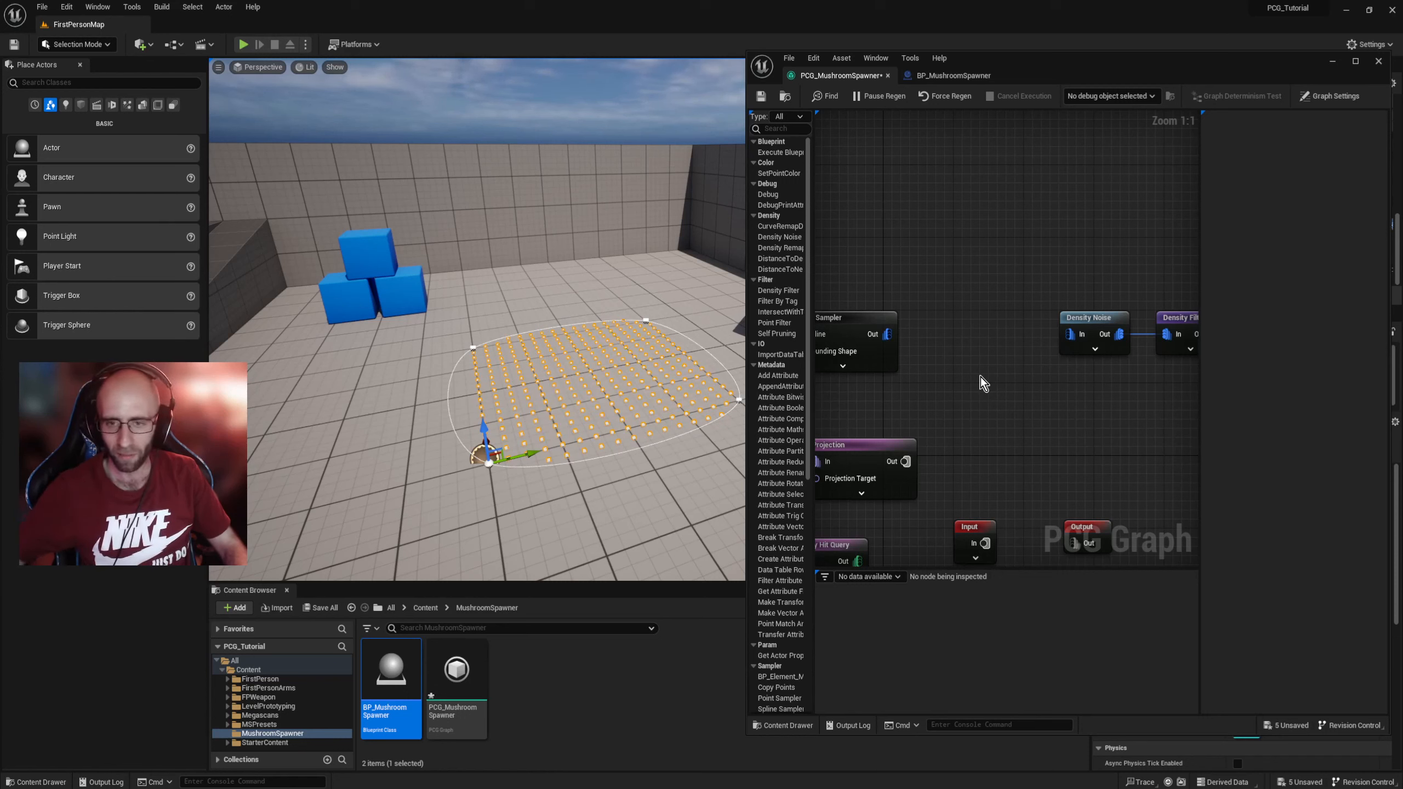
pyautogui.scroll(-2, 1052, 411)
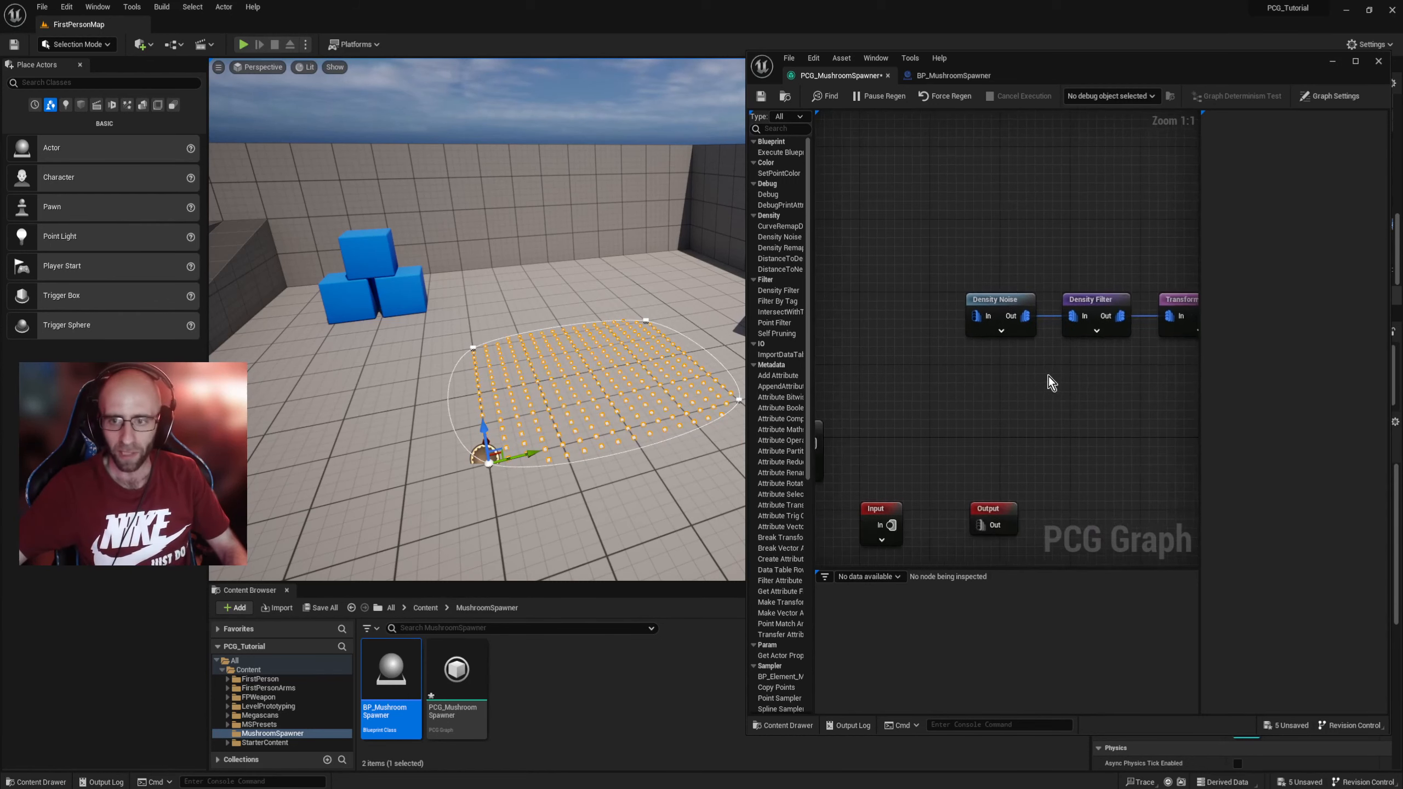
pyautogui.moveTo(1055, 382); pyautogui.dragTo(853, 254, button='right')
pyautogui.moveTo(853, 254); pyautogui.dragTo(1055, 382)
pyautogui.moveTo(911, 407); pyautogui.dragTo(1107, 441, button='right')
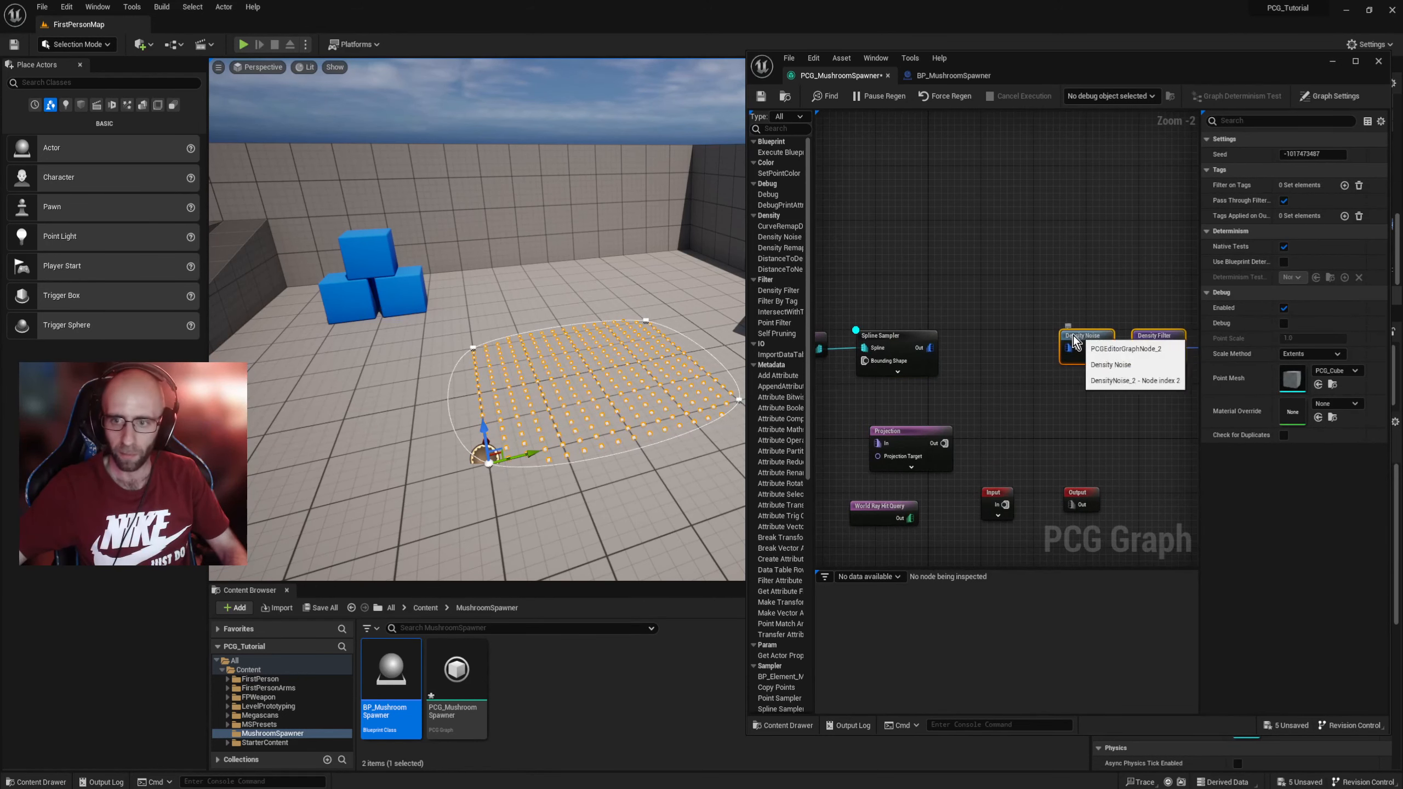
pyautogui.moveTo(1093, 342); pyautogui.dragTo(991, 342)
pyautogui.click(1041, 384)
pyautogui.scroll(2, 1041, 384)
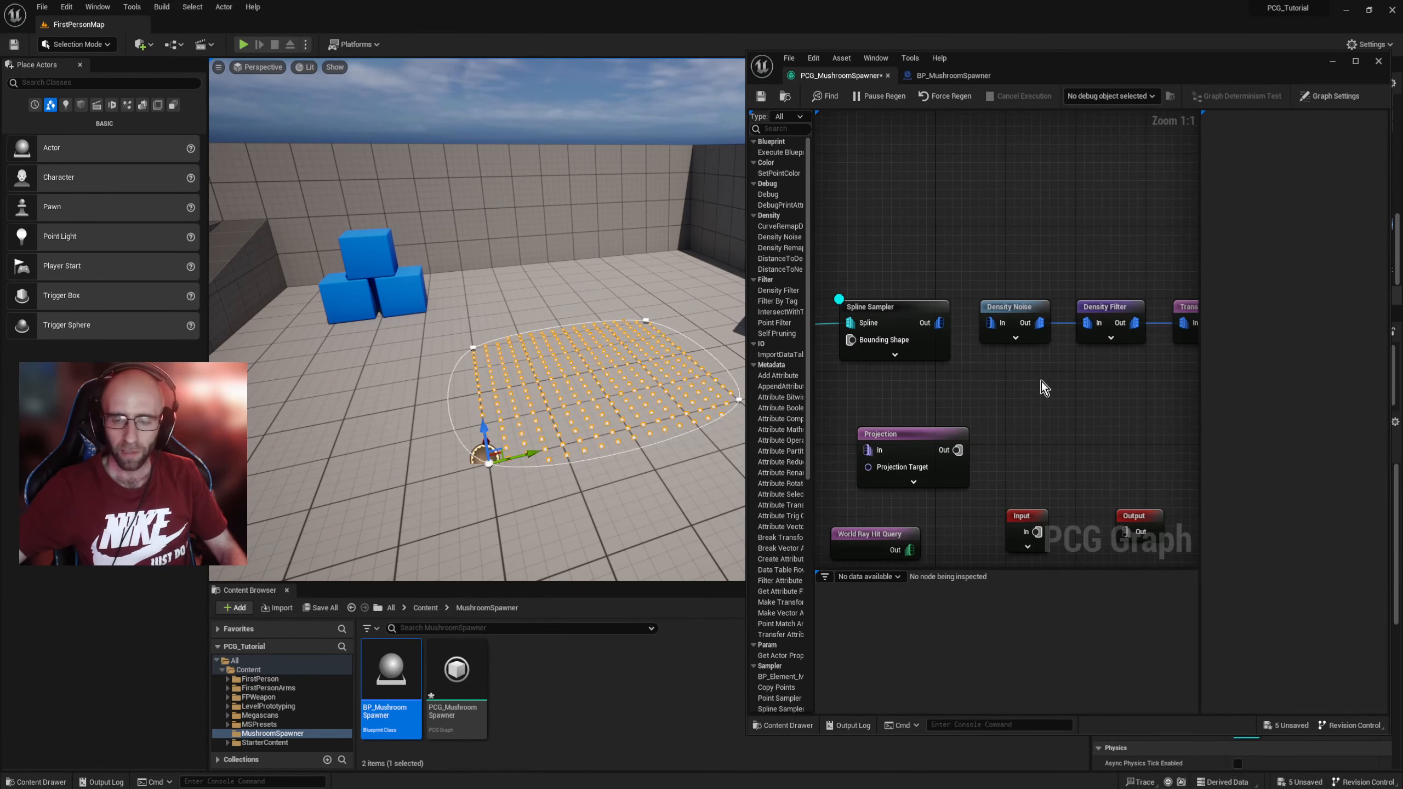
# Step: Set the Spline Sampler's Dimension to On Spline
pyautogui.click(900, 313)
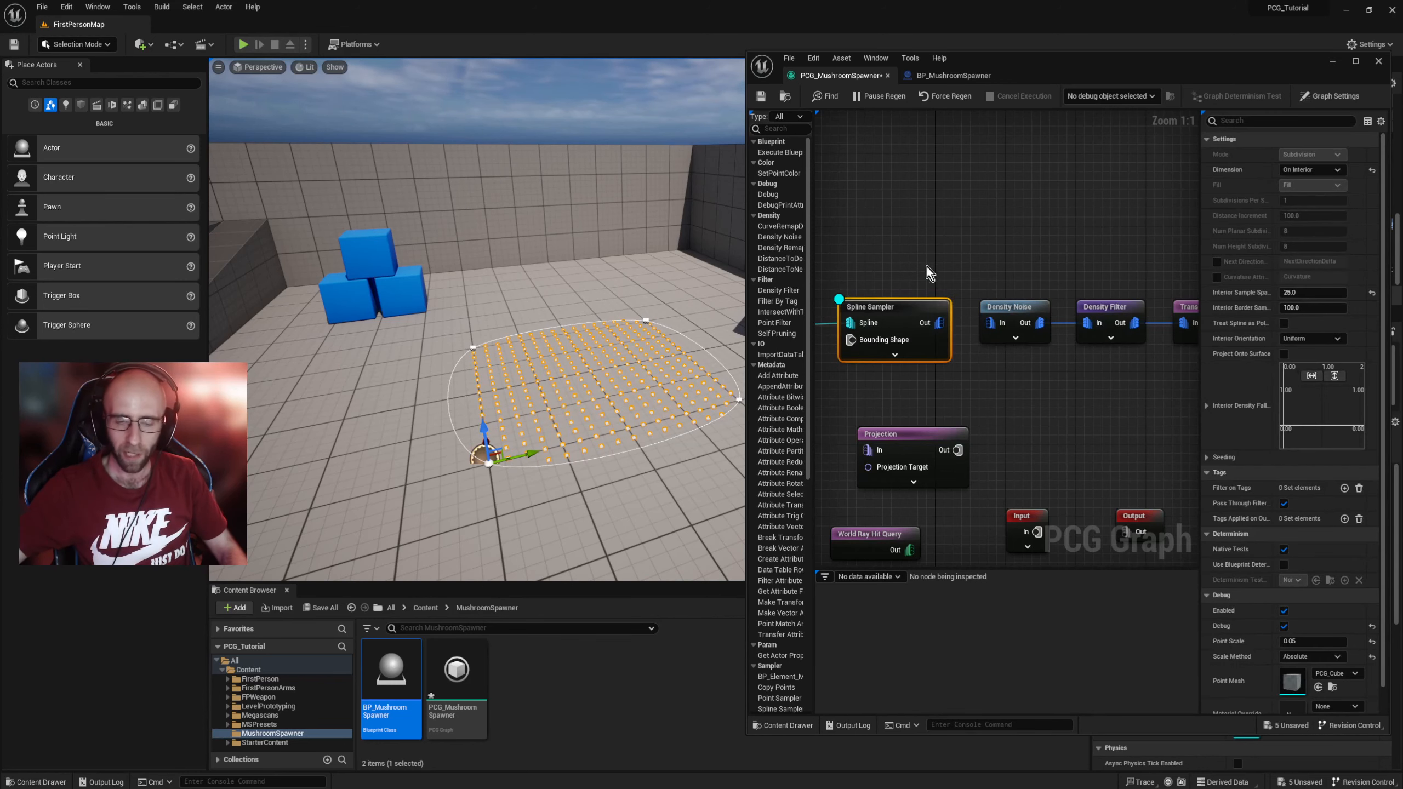
pyautogui.moveTo(683, 332)
pyautogui.mouseDown(button='right')
pyautogui.moveTo(694, 347)
pyautogui.moveTo(665, 353)
pyautogui.mouseUp(button='right')
pyautogui.press('w')
pyautogui.moveTo(580, 338); pyautogui.dragTo(612, 345, button='right')
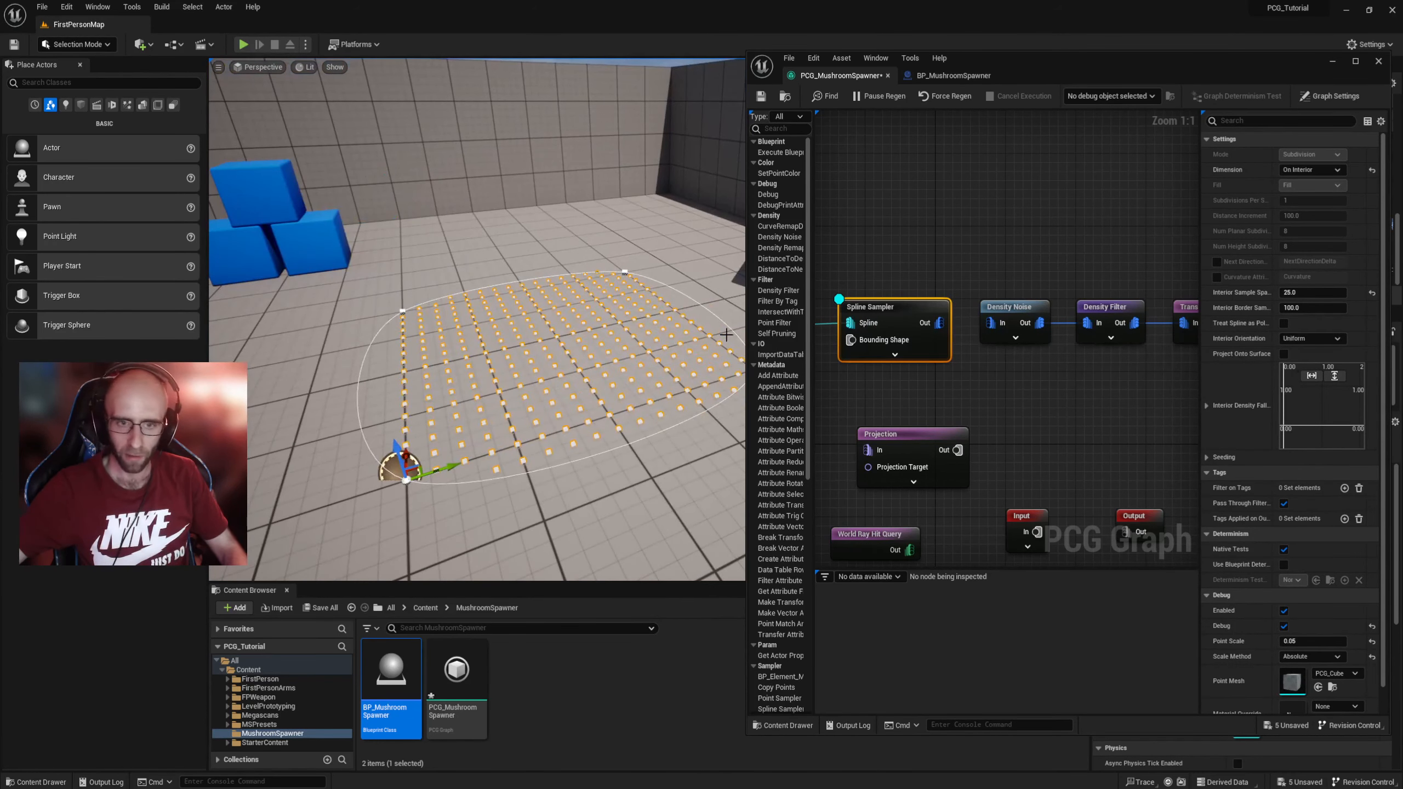
pyautogui.moveTo(584, 285); pyautogui.dragTo(593, 288, button='right')
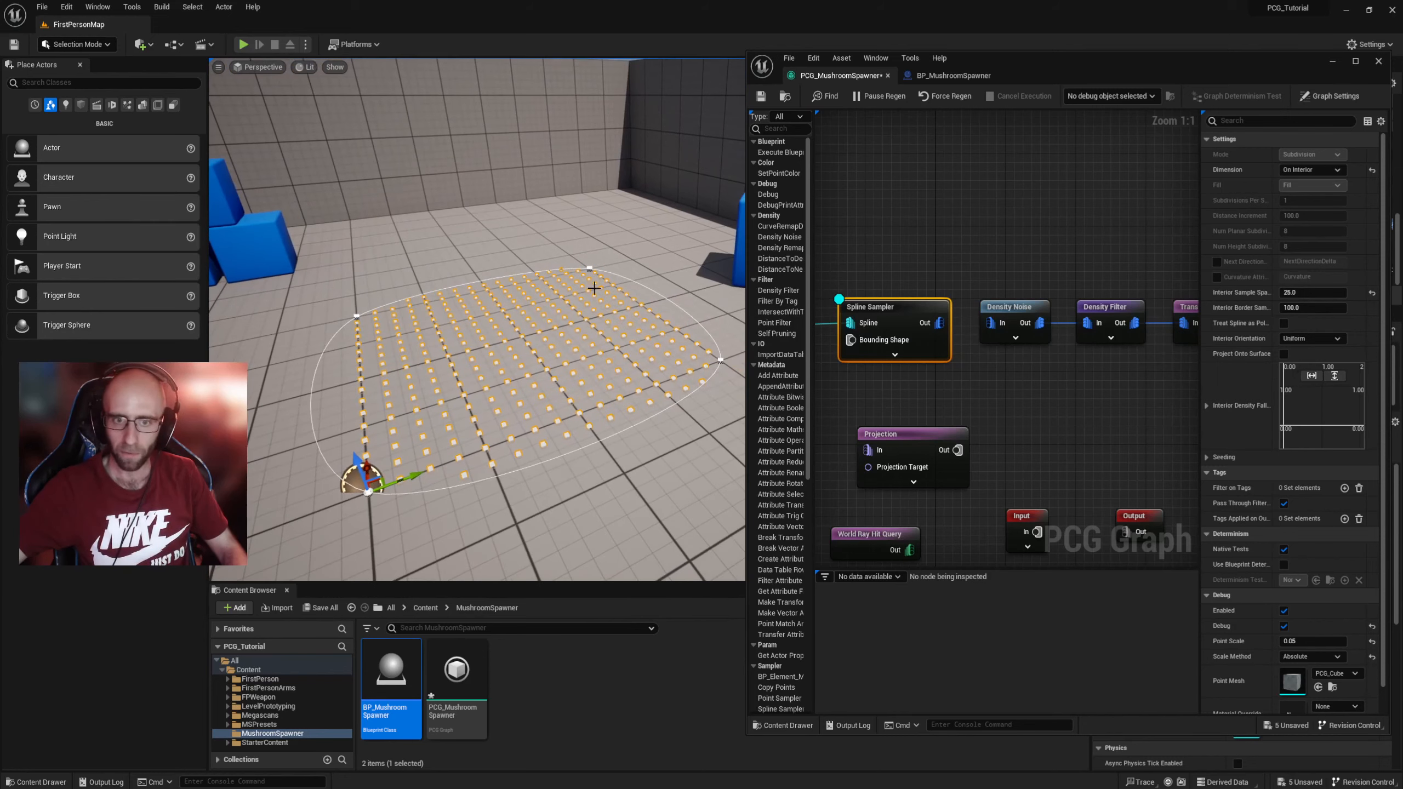
pyautogui.click(1305, 169)
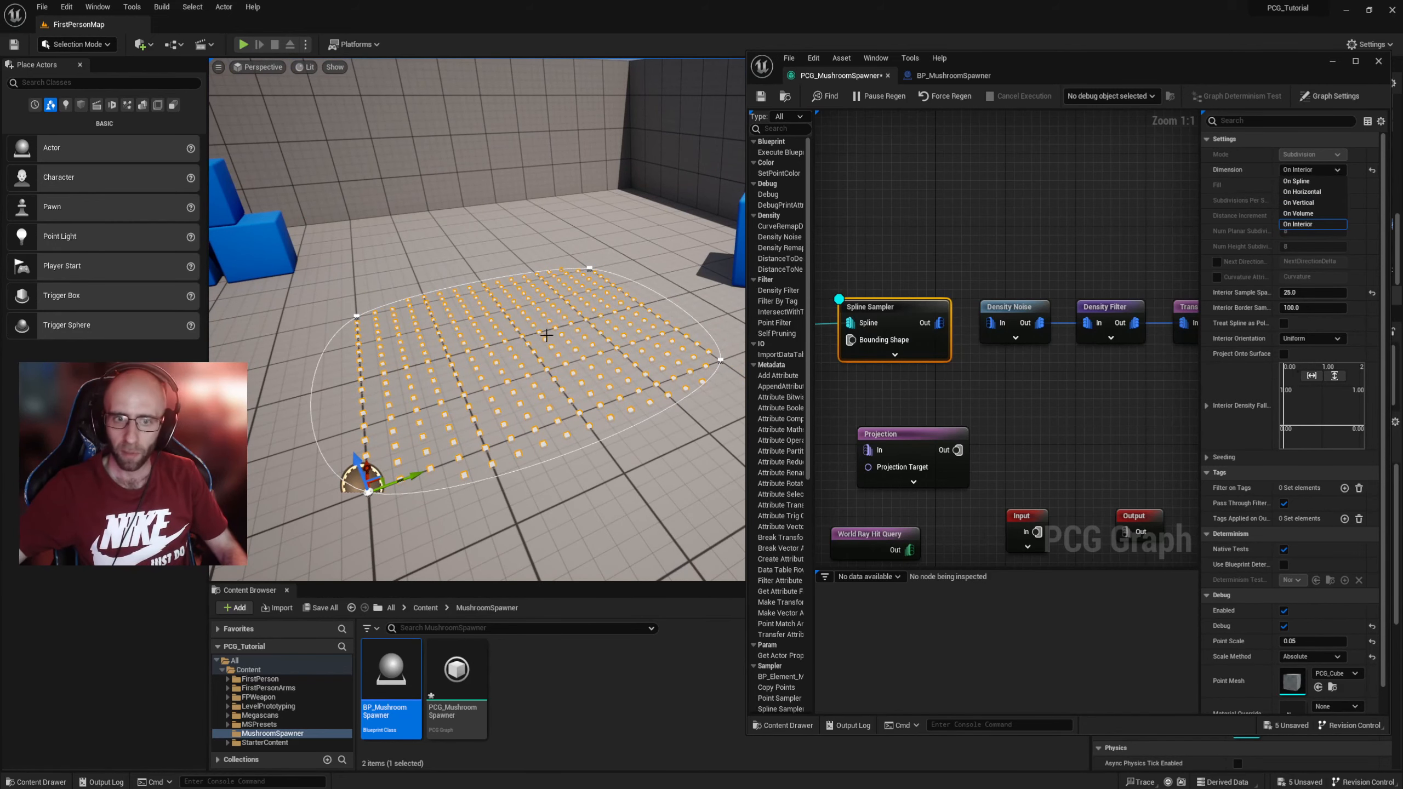
pyautogui.click(1312, 182)
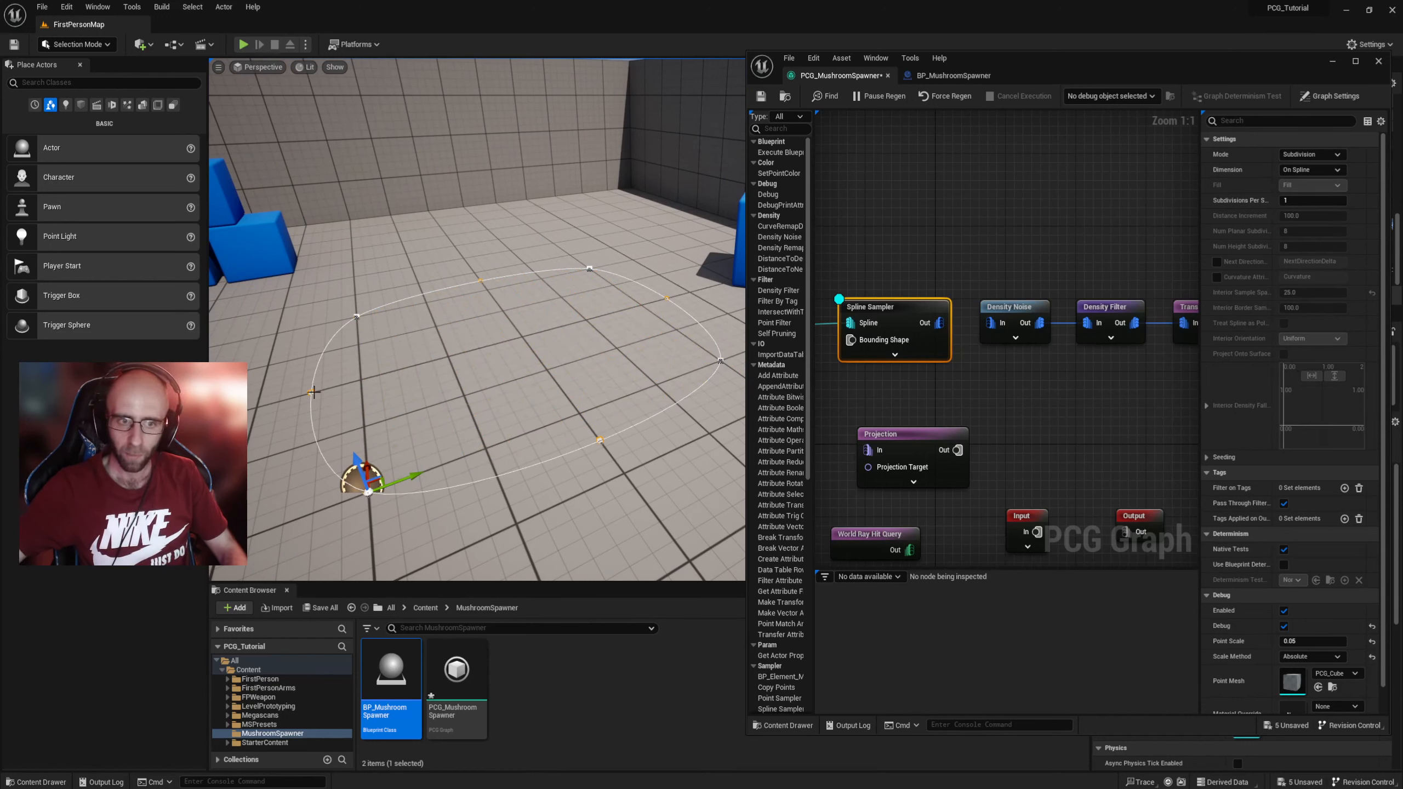
# Step: Set the Spline Sampler's Subdivisions Per Segment to 7
pyautogui.click(1302, 201)
pyautogui.write('2')
pyautogui.press('BackSpace')
pyautogui.write('4')
pyautogui.press('Return')
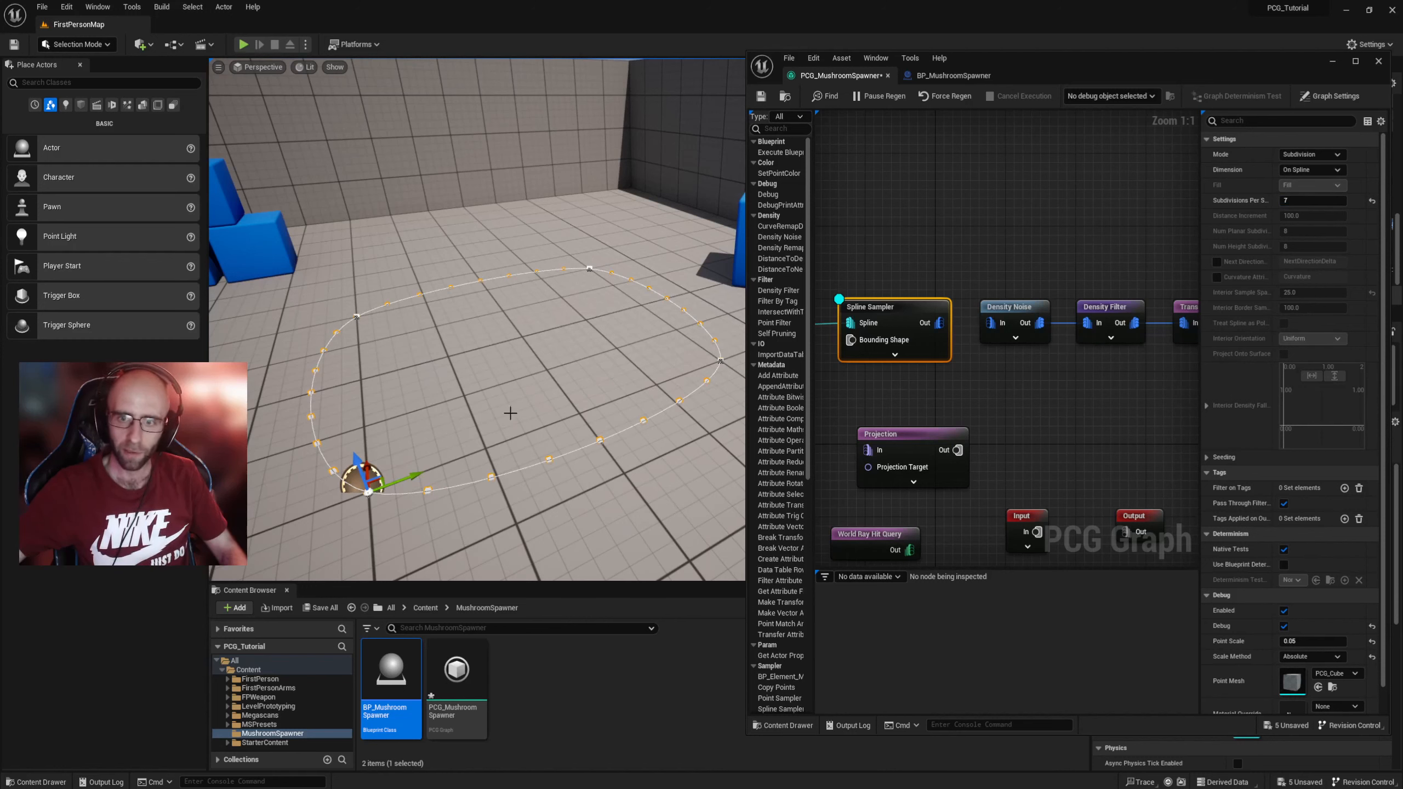
# Step: Move the Static Mesh Spawner above Density Noise and connect the Spline Sampler's output directly to its input
pyautogui.moveTo(939, 323)
pyautogui.mouseDown()
pyautogui.moveTo(989, 321)
pyautogui.moveTo(949, 327)
pyautogui.mouseUp()
pyautogui.moveTo(1078, 239); pyautogui.dragTo(926, 236, button='right')
pyautogui.scroll(-3, 962, 309)
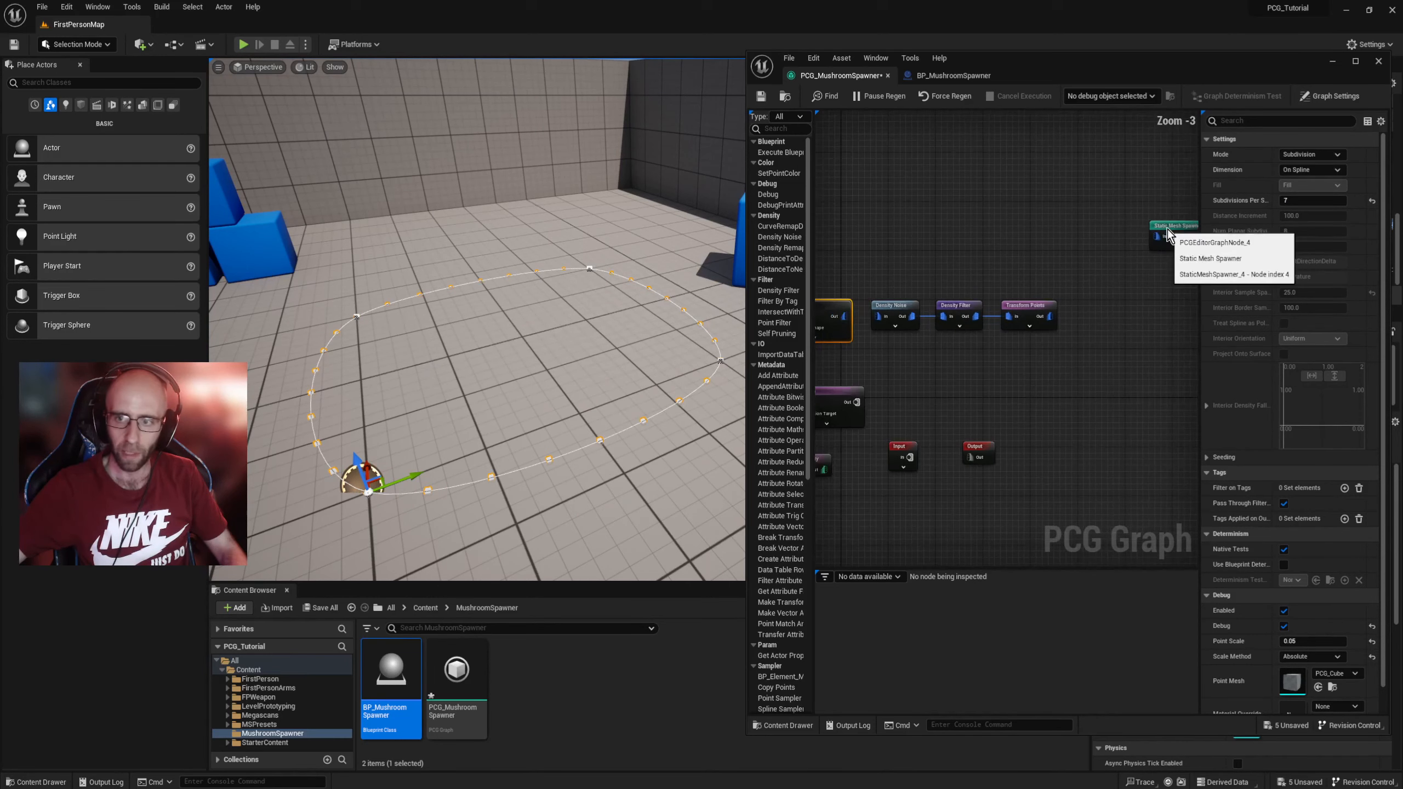
pyautogui.moveTo(1167, 233); pyautogui.dragTo(888, 252)
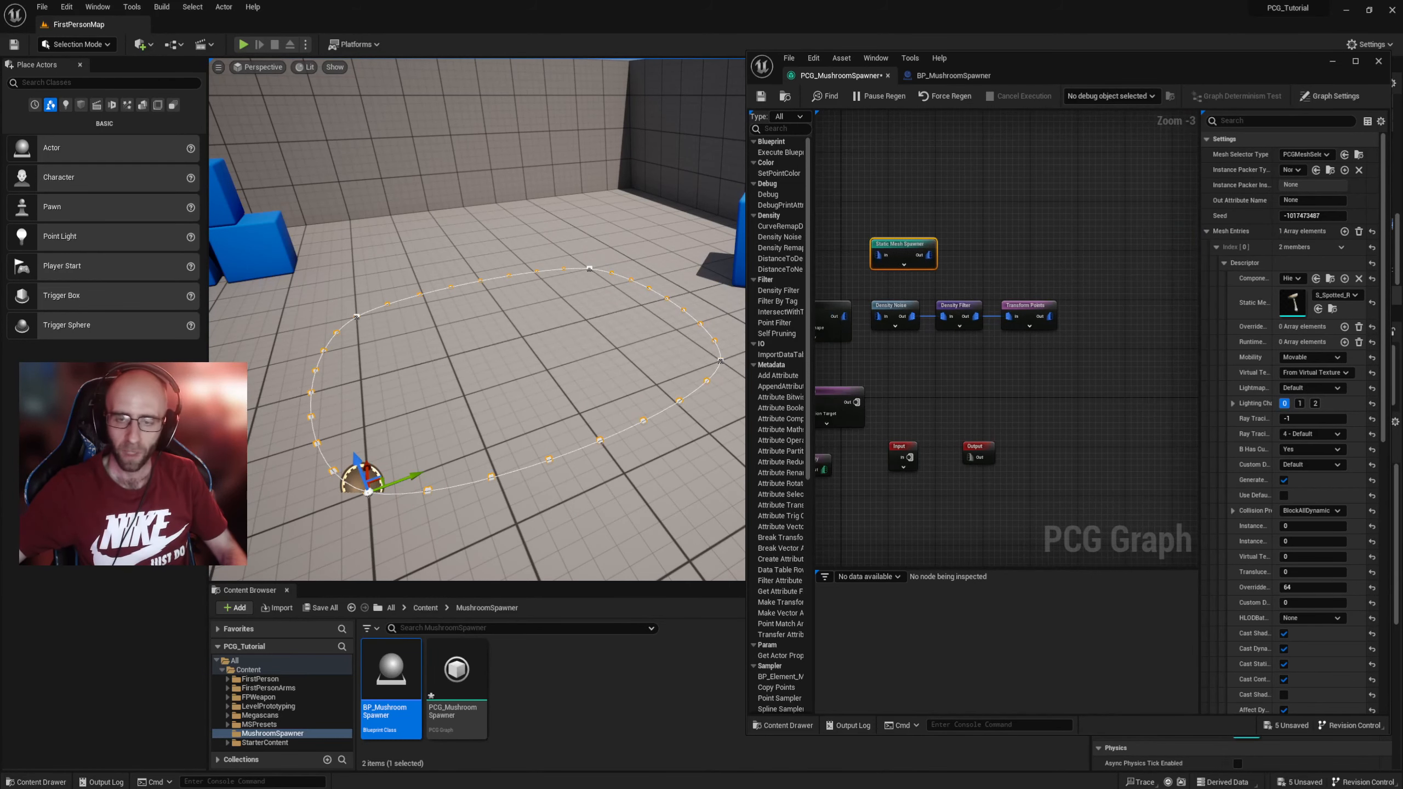
pyautogui.moveTo(873, 292); pyautogui.dragTo(960, 290, button='right')
pyautogui.scroll(1, 960, 290)
pyautogui.moveTo(927, 316); pyautogui.dragTo(964, 252)
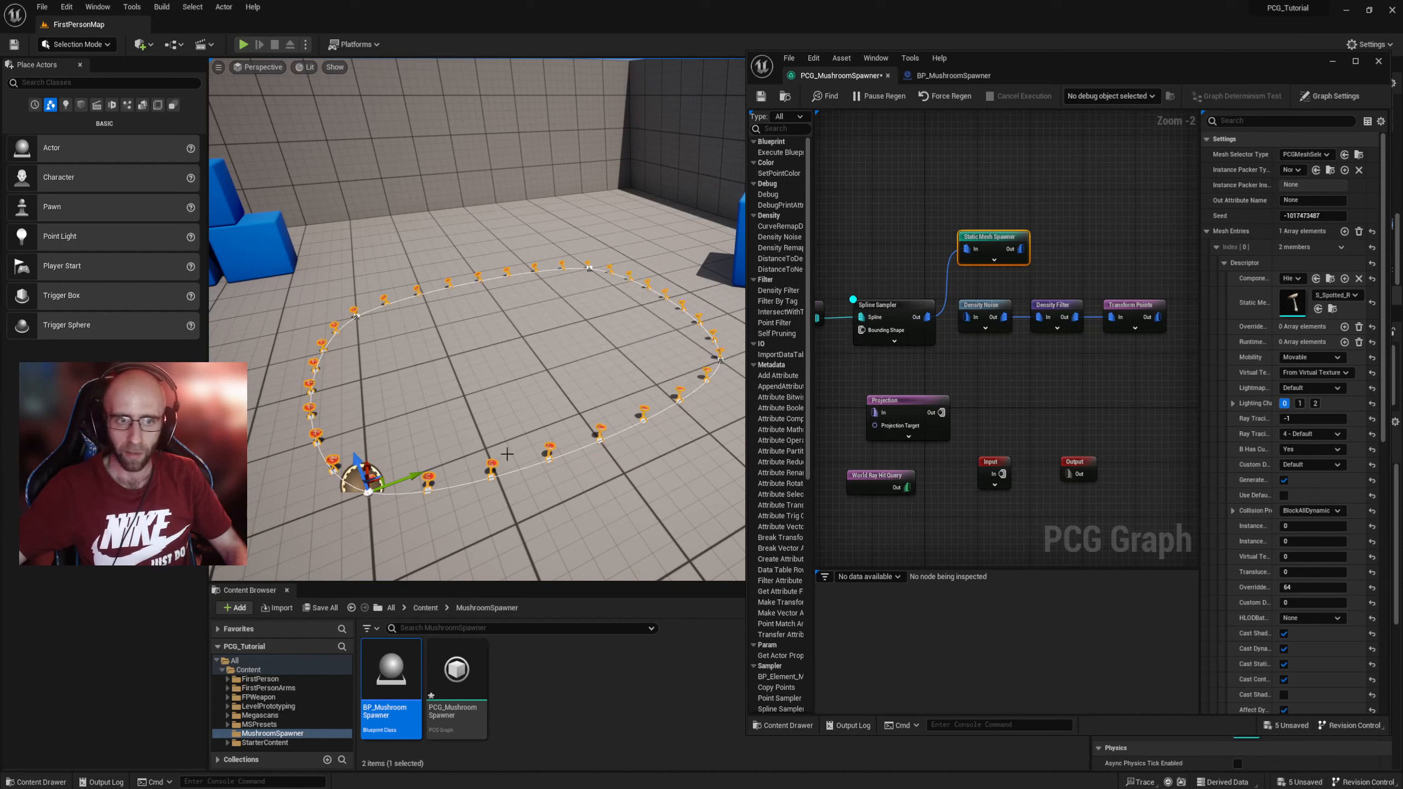
# Step: Detach the Static Mesh Spawner from the Spline Sampler and place it after Transform Points at the end of the chain
pyautogui.keyDown('alt'); pyautogui.click(931, 324); pyautogui.keyUp('alt')
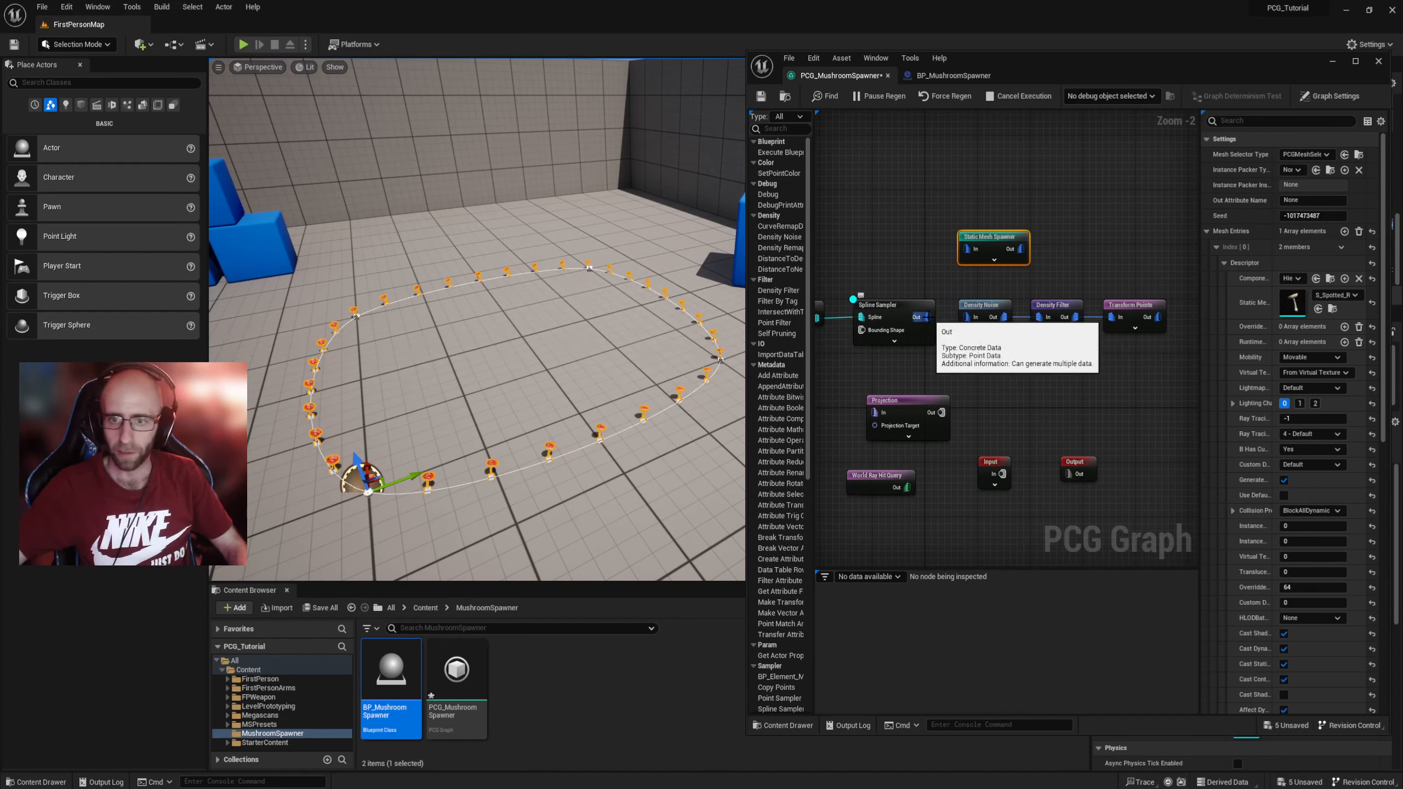
pyautogui.moveTo(983, 241); pyautogui.dragTo(1141, 210)
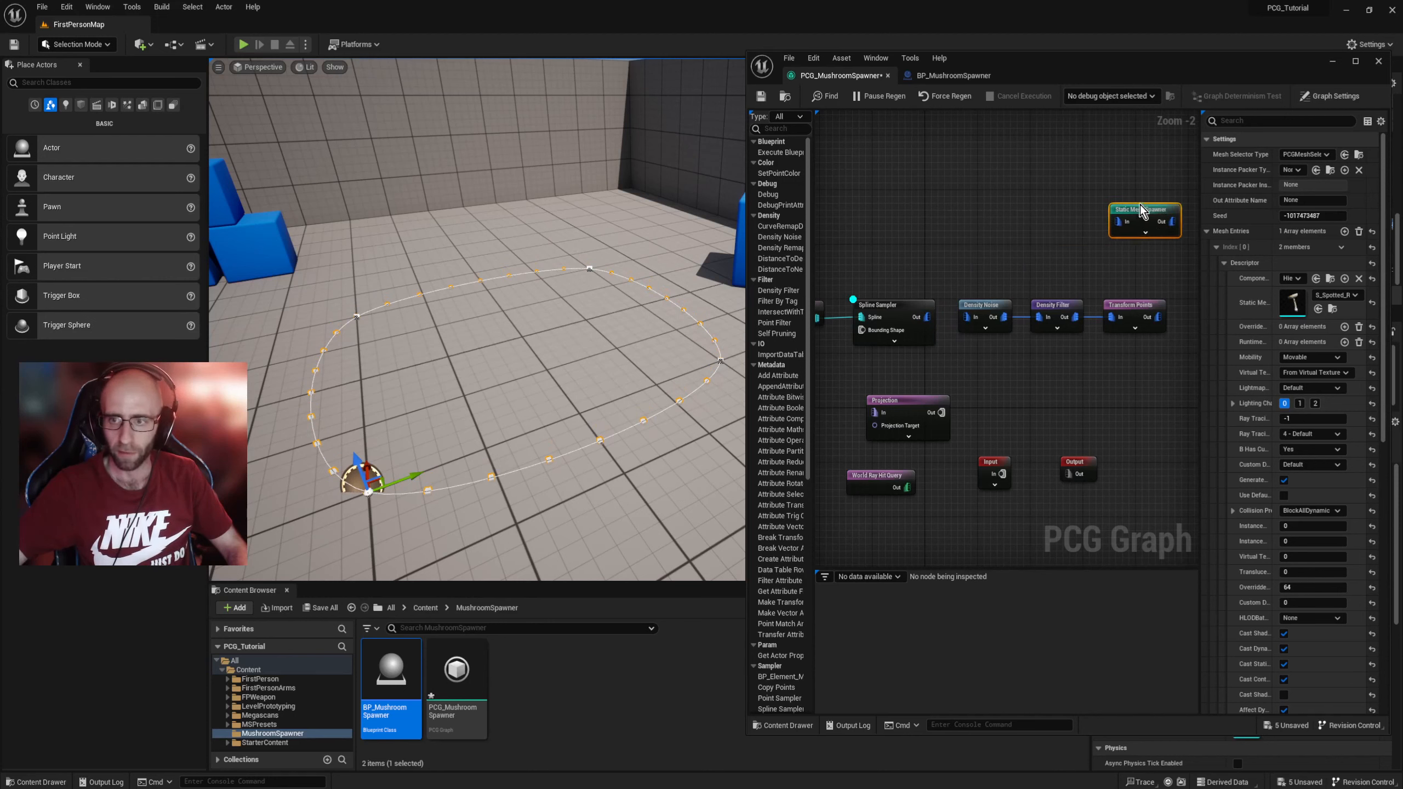
pyautogui.moveTo(1139, 207); pyautogui.dragTo(969, 187, button='right')
pyautogui.moveTo(969, 187); pyautogui.dragTo(1054, 286)
pyautogui.moveTo(958, 339); pyautogui.dragTo(1078, 349, button='right')
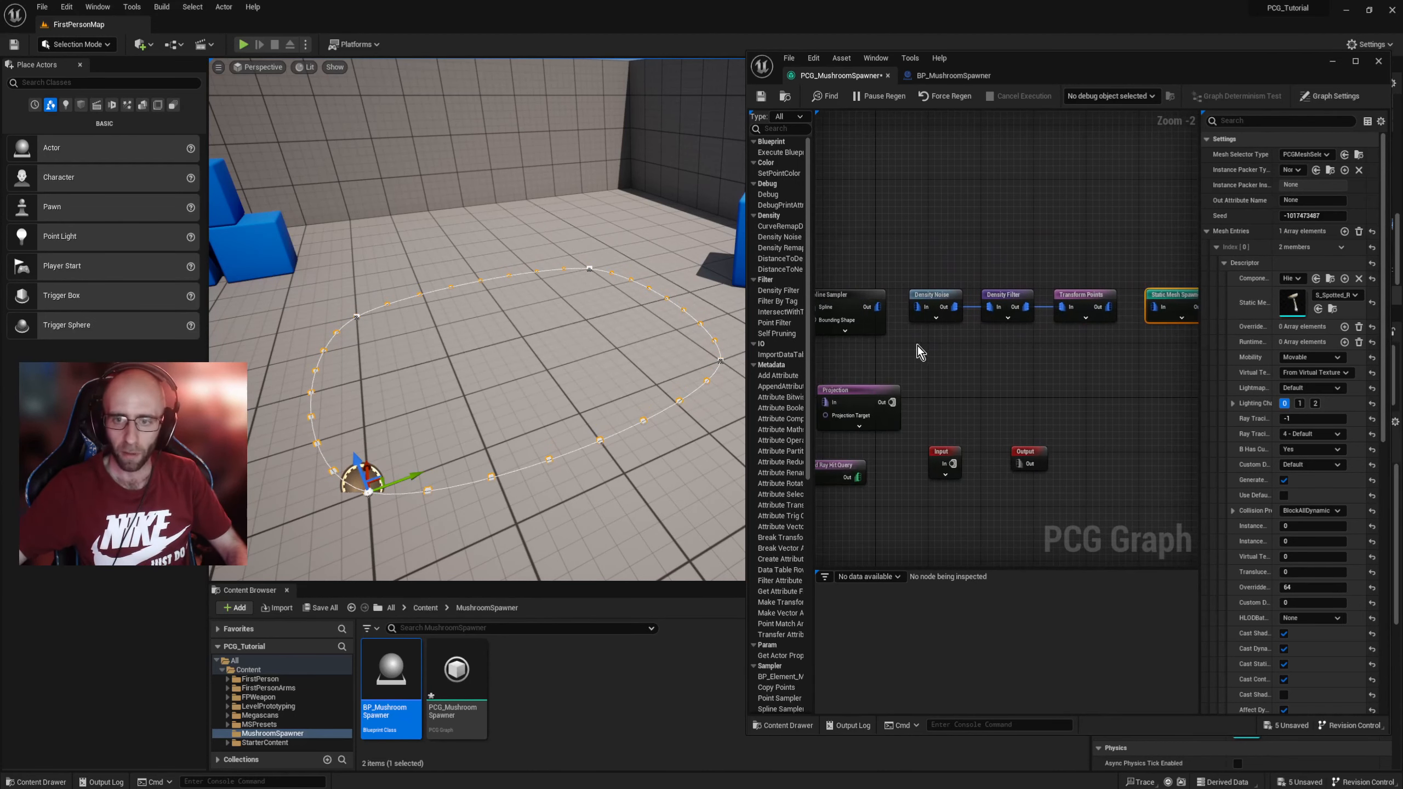
pyautogui.moveTo(907, 333); pyautogui.dragTo(954, 349, button='right')
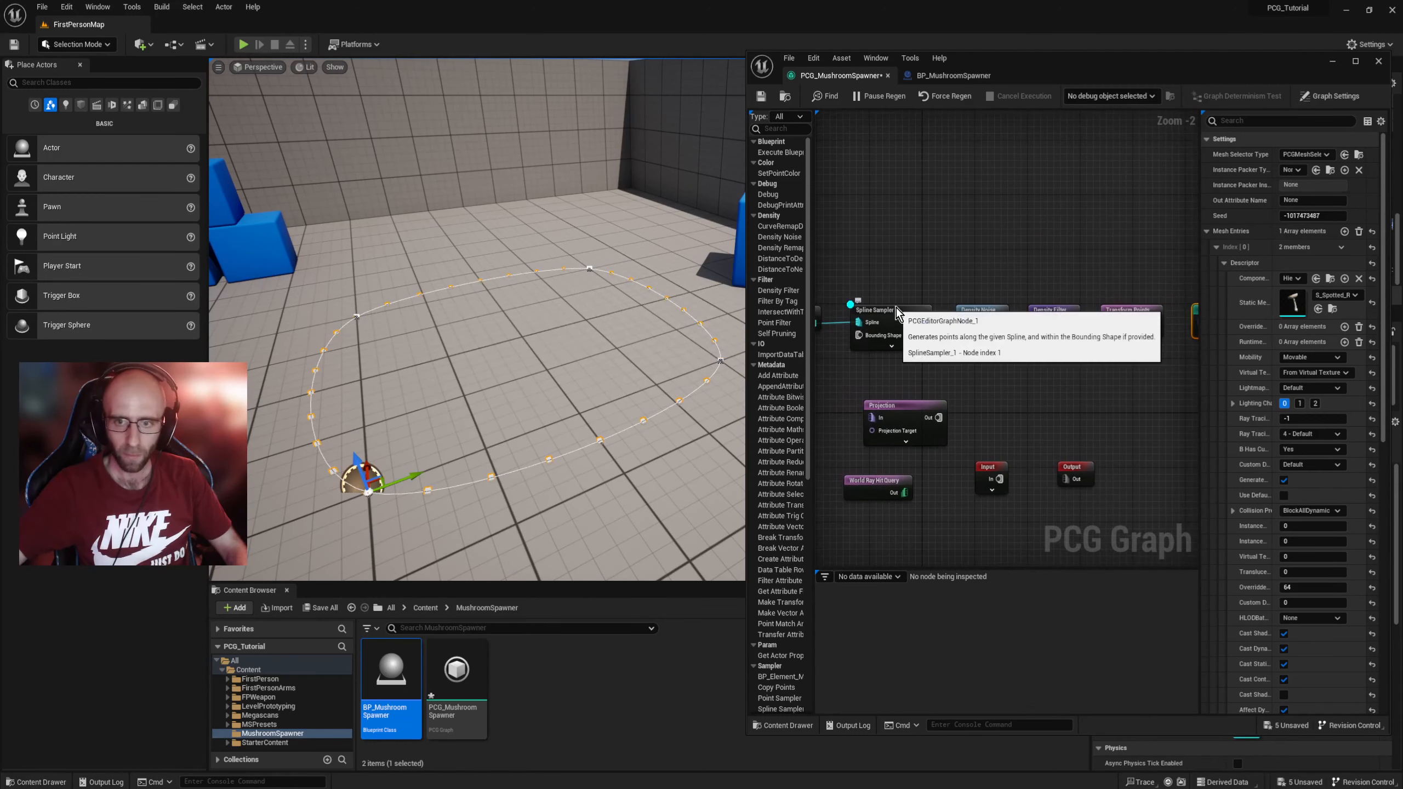
# Step: Set the Spline Sampler's Dimension back to On Interior
pyautogui.click(896, 314)
pyautogui.click(1313, 170)
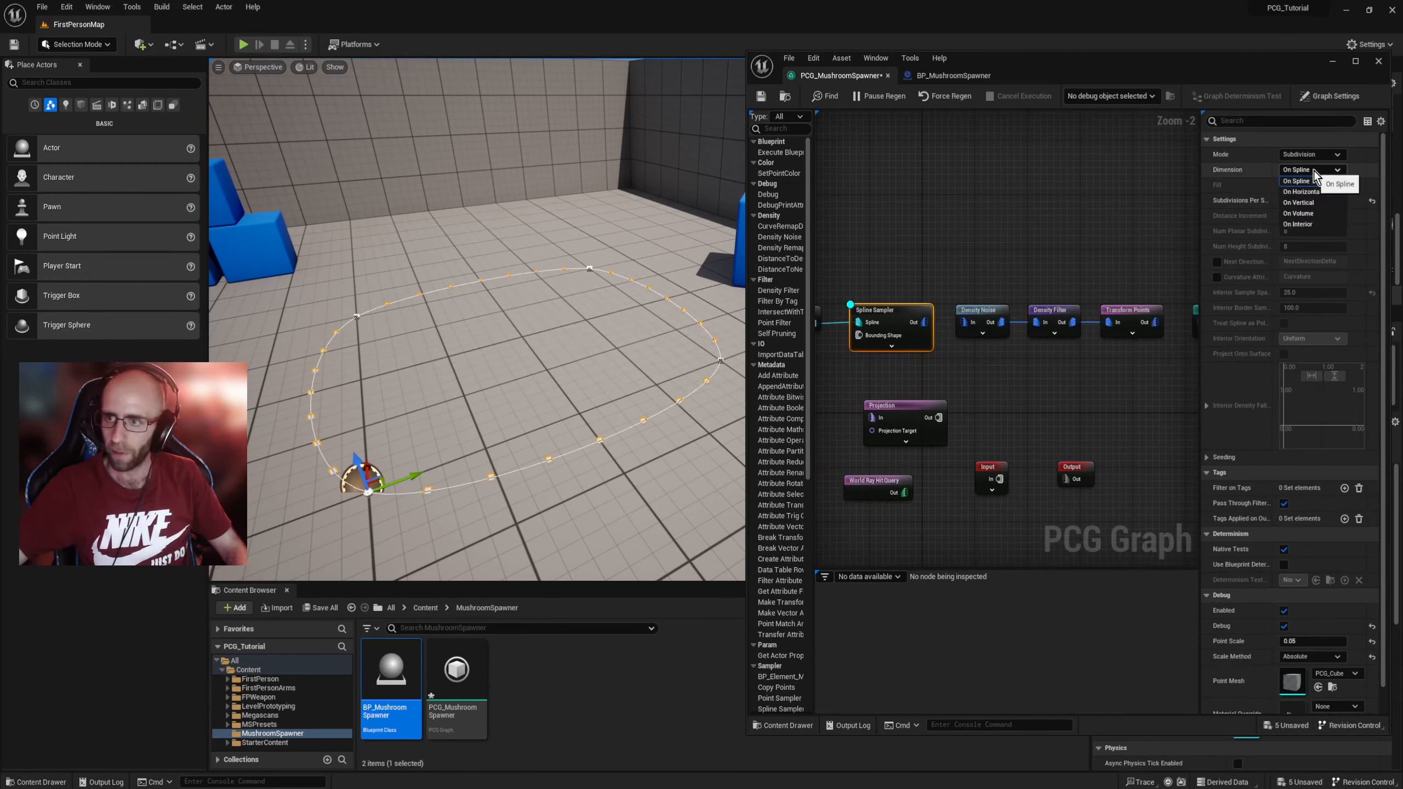
pyautogui.click(1299, 224)
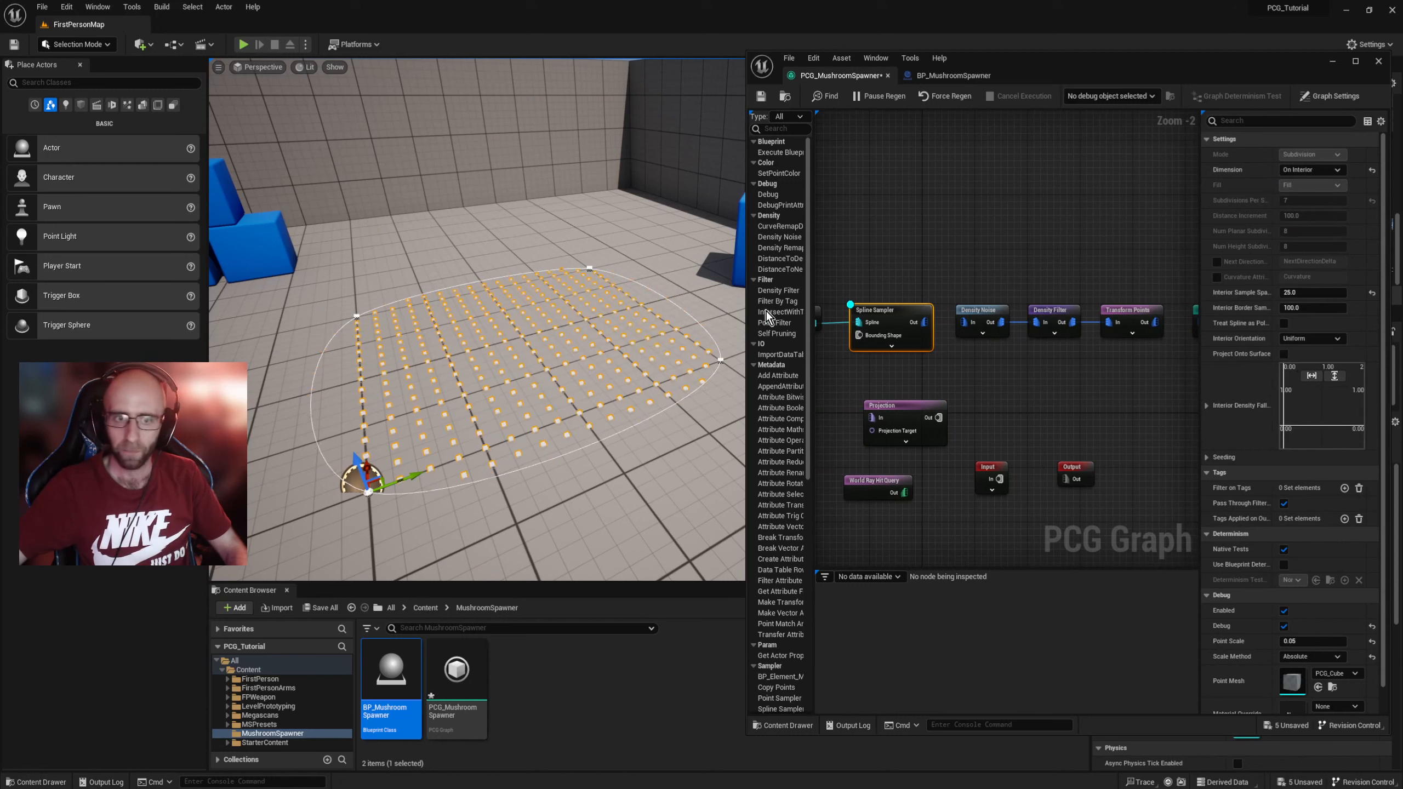
# Step: Examine the interior grid of sampled debug points in the level from several distances and angles, with the spawner deselected
pyautogui.moveTo(518, 246); pyautogui.dragTo(470, 251, button='right')
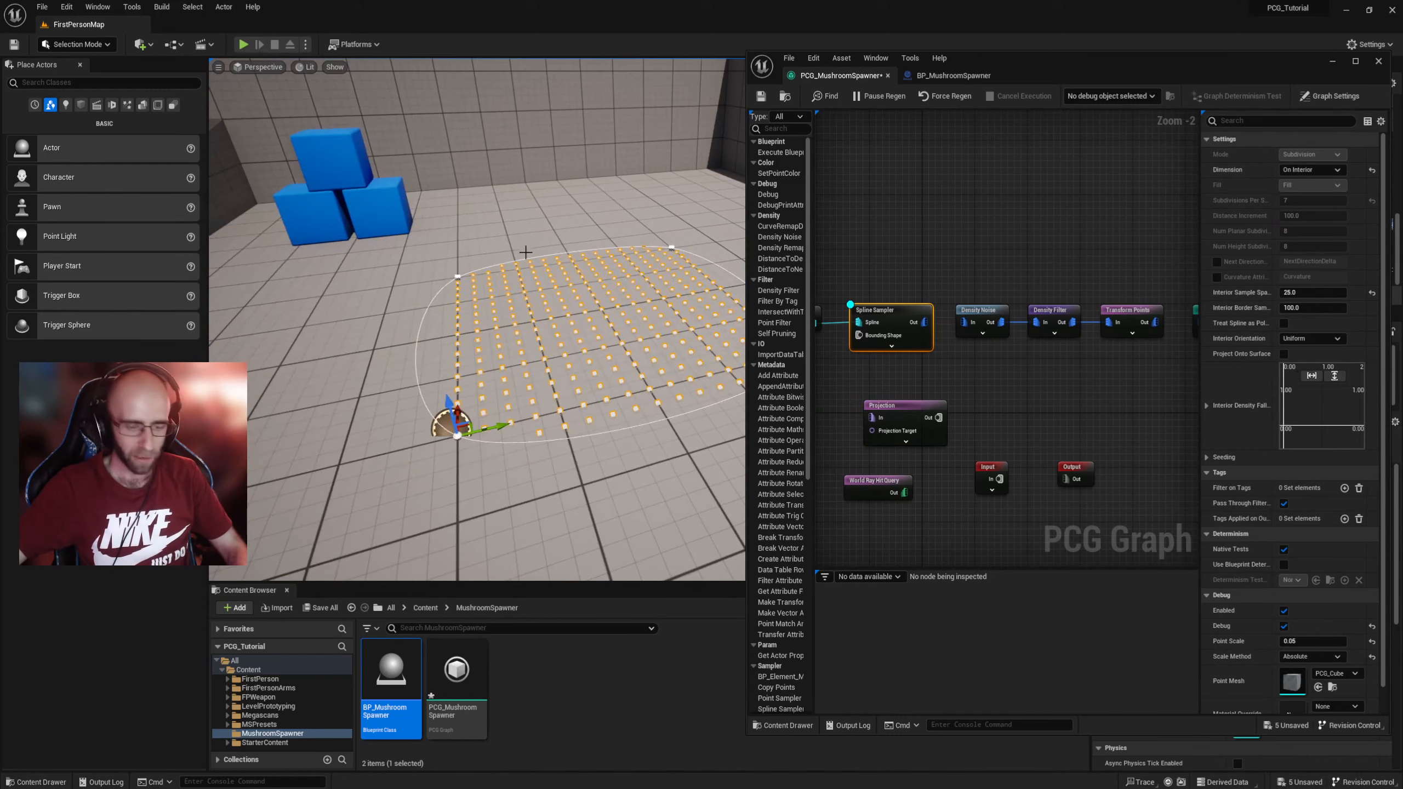
pyautogui.click(529, 254)
pyautogui.moveTo(549, 270)
pyautogui.mouseDown(button='right')
pyautogui.moveTo(610, 271)
pyautogui.moveTo(544, 271)
pyautogui.moveTo(566, 275)
pyautogui.mouseUp(button='right')
pyautogui.press('w')
pyautogui.press('s')
pyautogui.moveTo(1024, 65); pyautogui.dragTo(1107, 63)
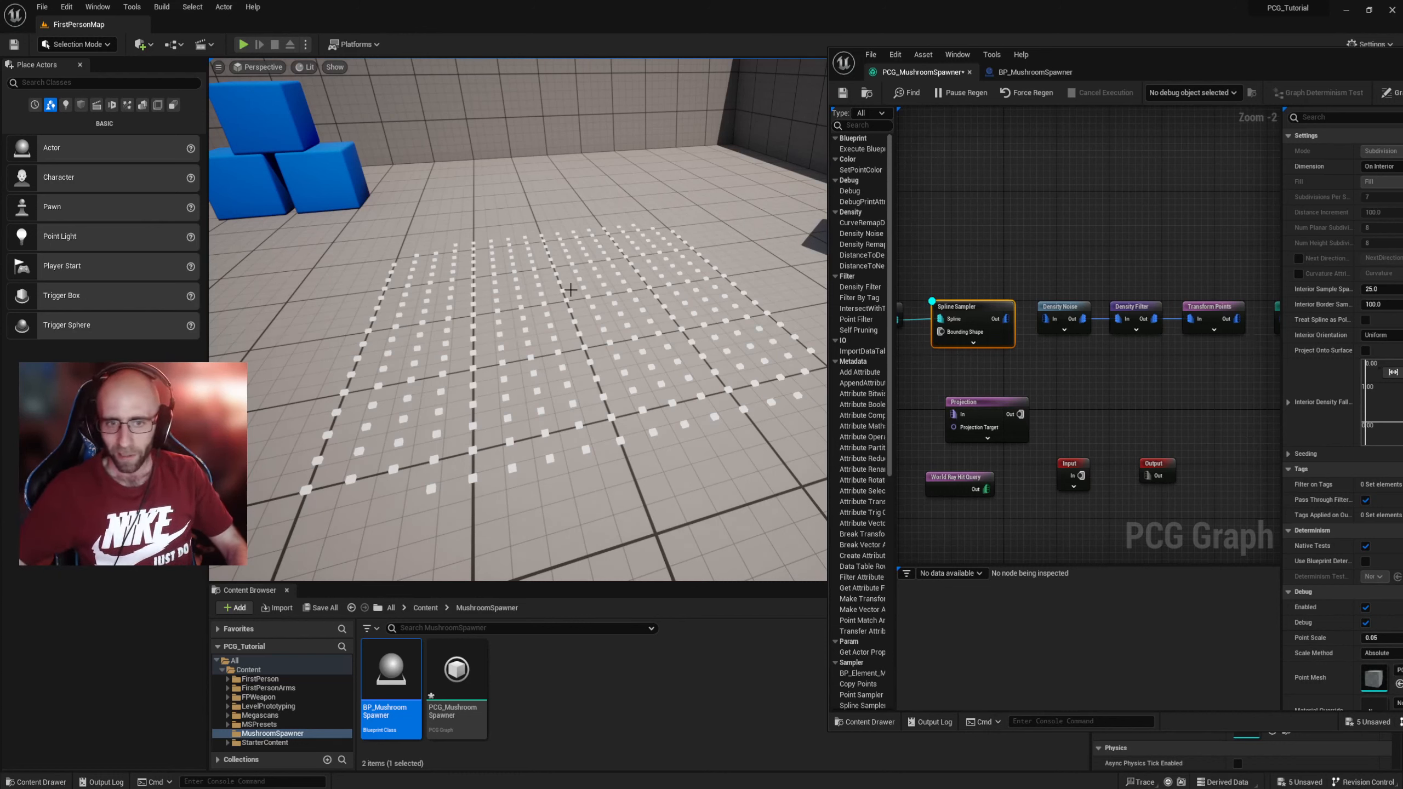
pyautogui.moveTo(571, 290); pyautogui.dragTo(566, 322, button='right')
pyautogui.press('w')
pyautogui.press('s')
pyautogui.press('w')
pyautogui.press('s')
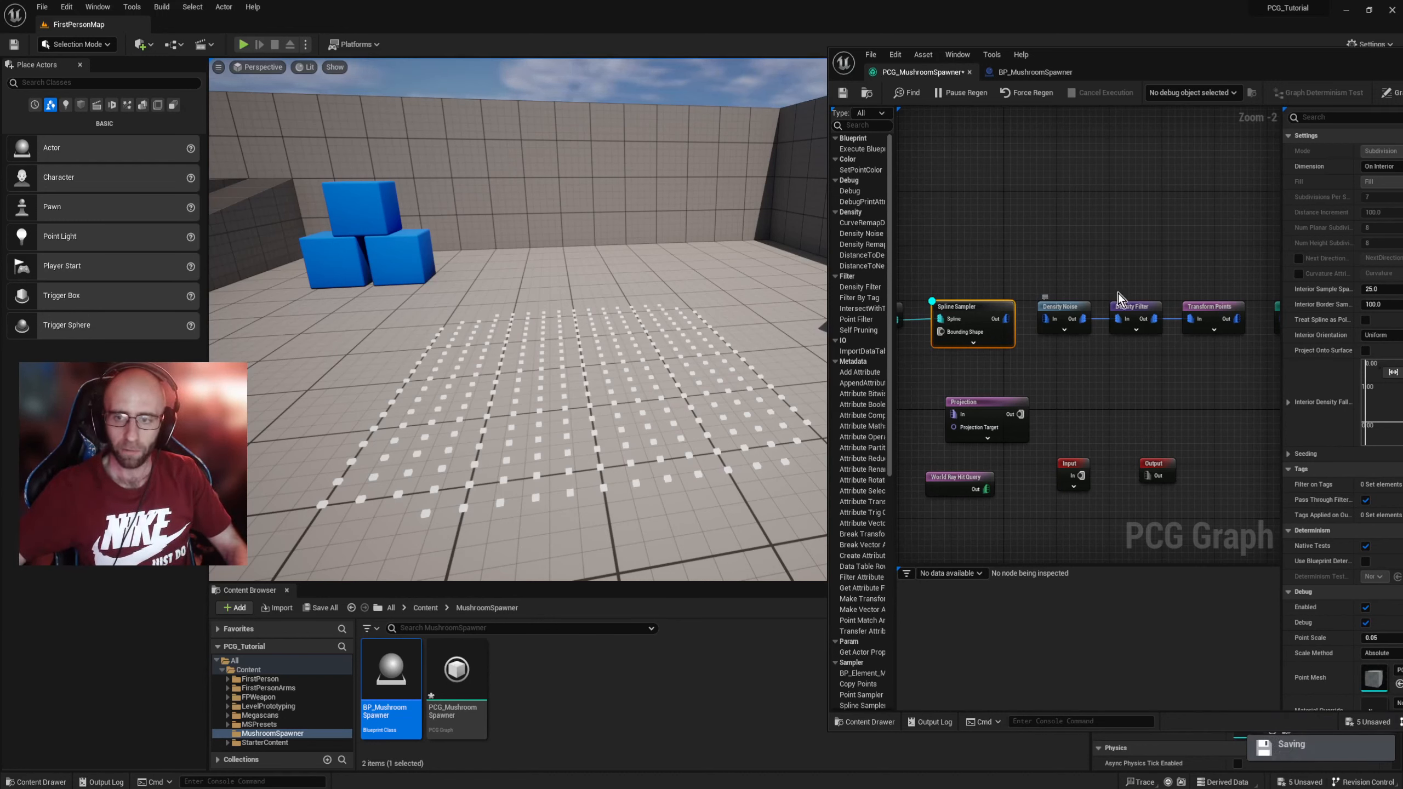
# Step: Set the Density Noise node's debug Scale Method to Absolute and its Point Scale to 0.05
pyautogui.click(1060, 307)
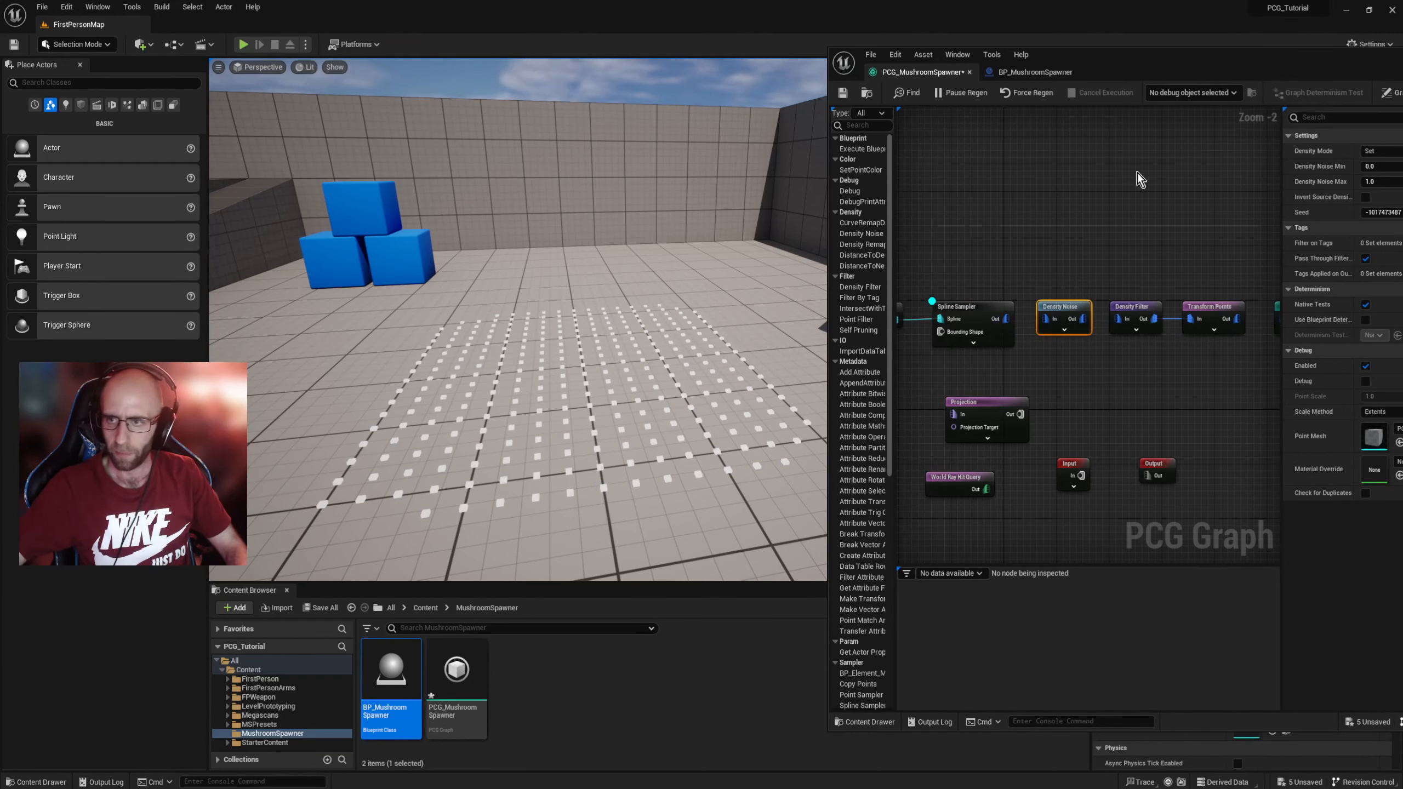
pyautogui.moveTo(1183, 62); pyautogui.dragTo(1074, 58)
pyautogui.click(1278, 408)
pyautogui.click(1268, 430)
pyautogui.click(1279, 393)
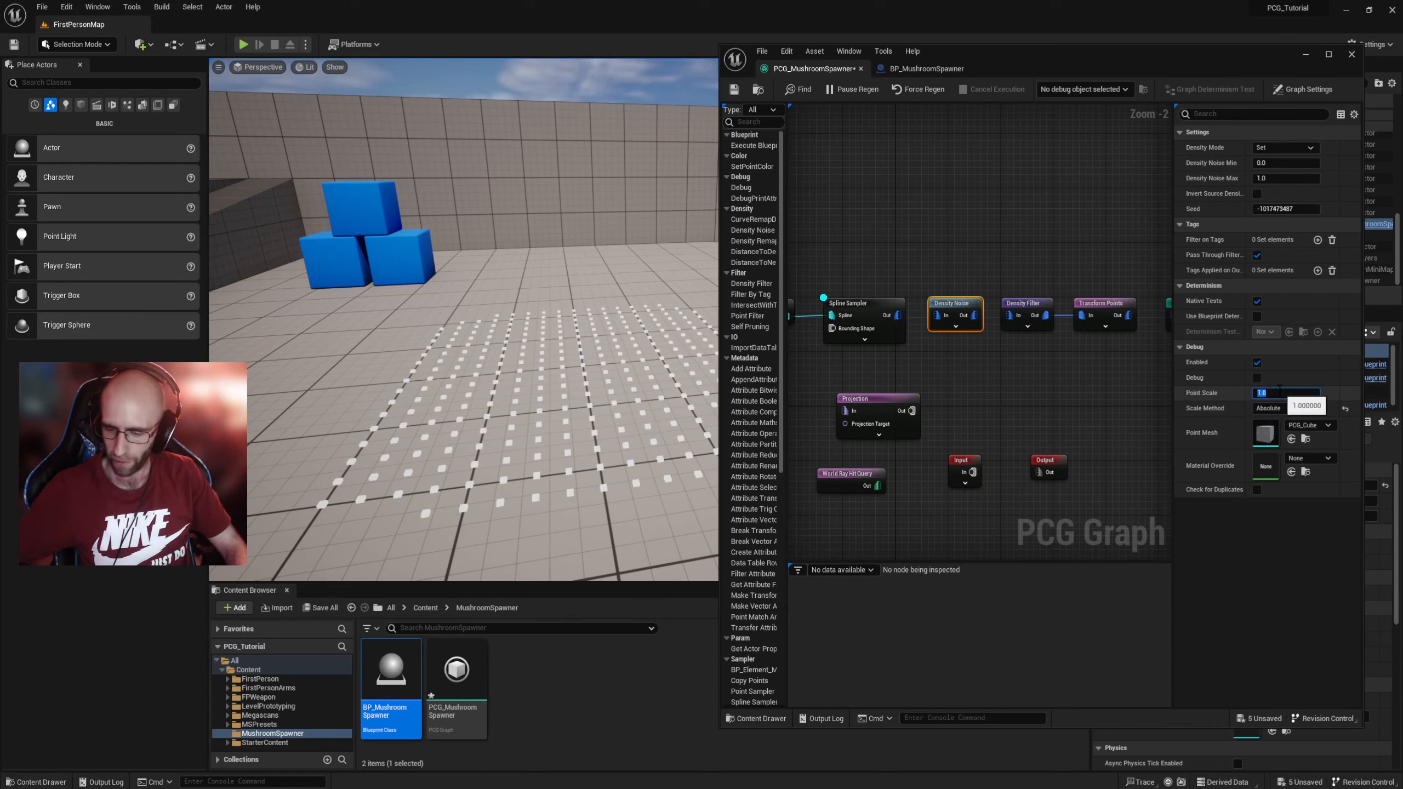
pyautogui.write('0.05')
pyautogui.press('Return')
pyautogui.click(1072, 215)
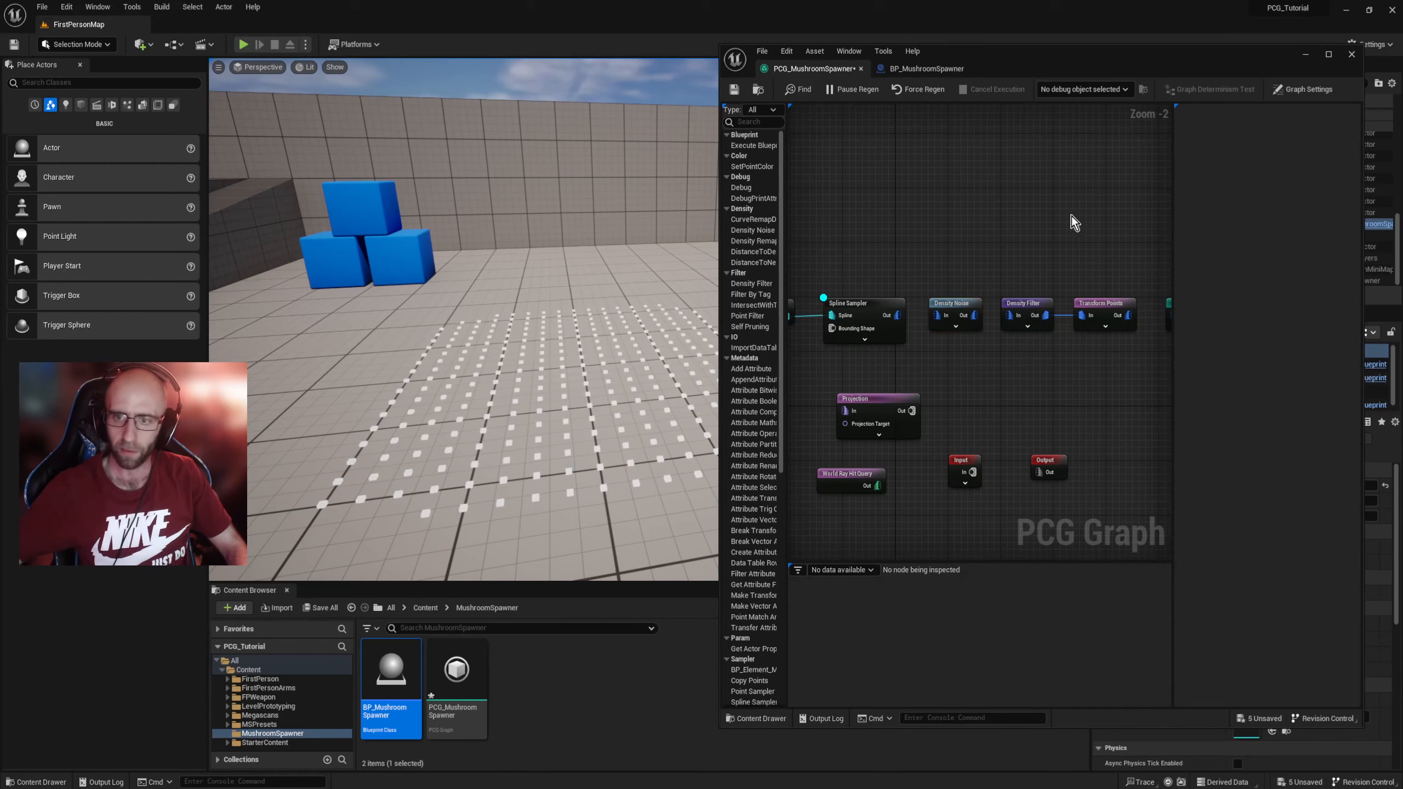
# Step: Turn off debug display on the Spline Sampler and turn it on for the Density Noise node
pyautogui.click(863, 301)
pyautogui.moveTo(919, 260); pyautogui.dragTo(985, 254, button='right')
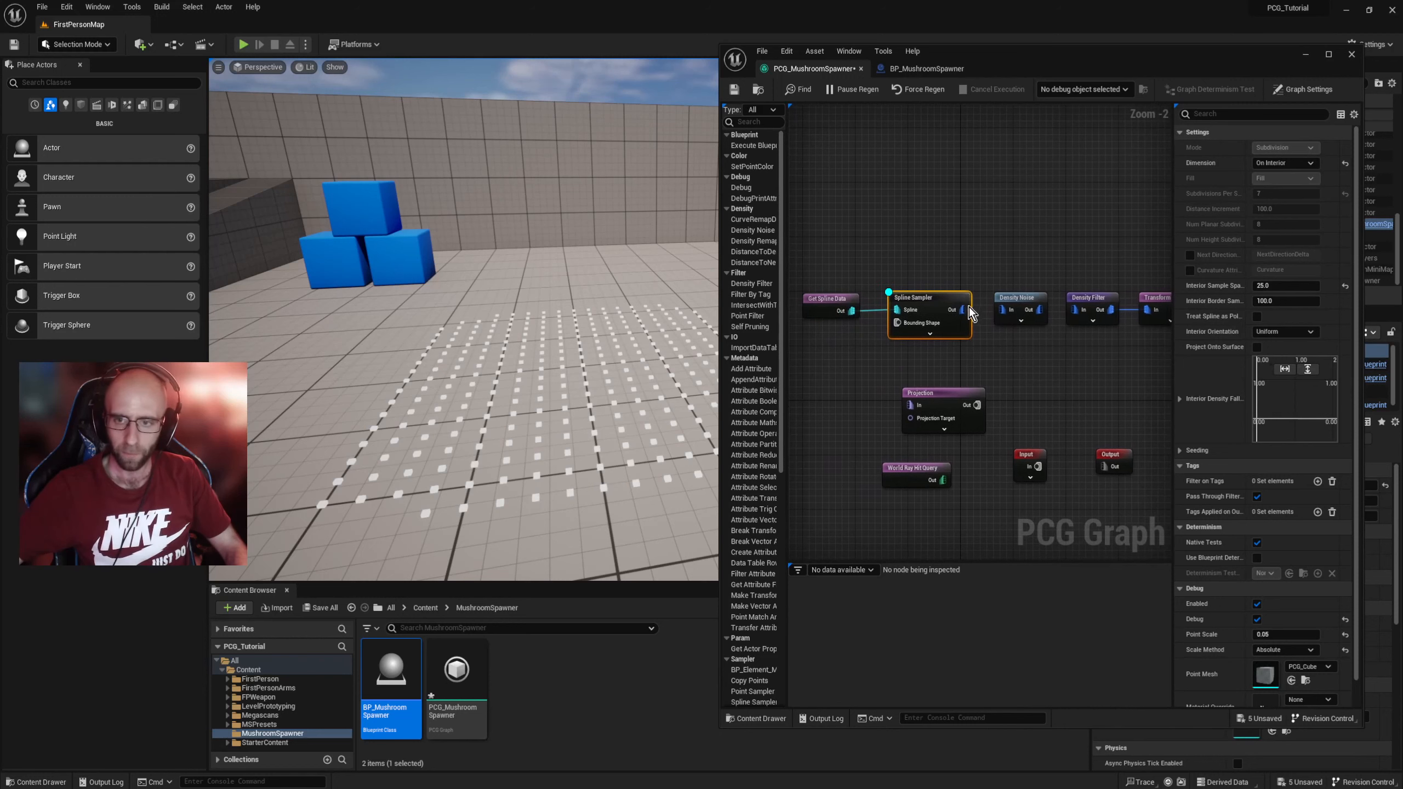
pyautogui.press('d')
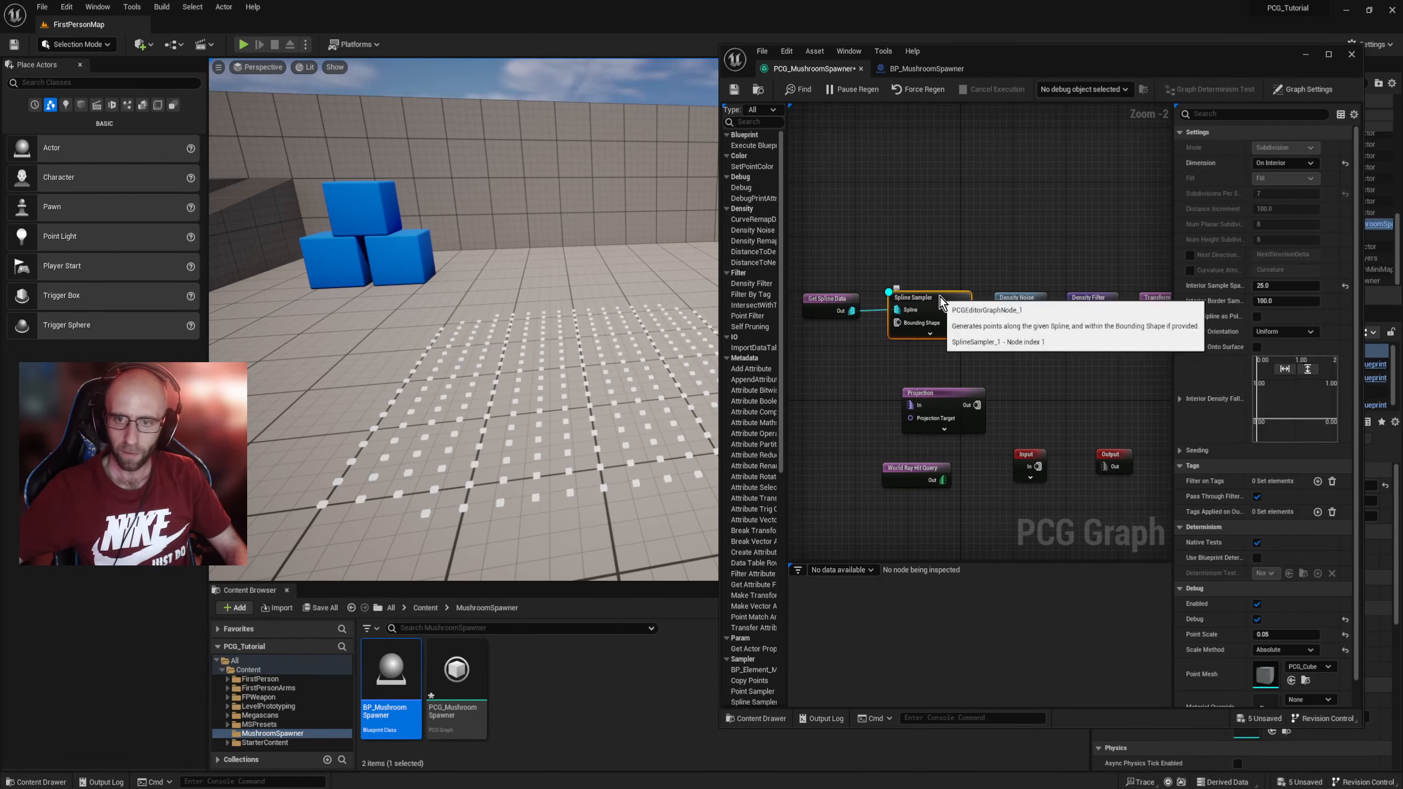
pyautogui.click(1012, 298)
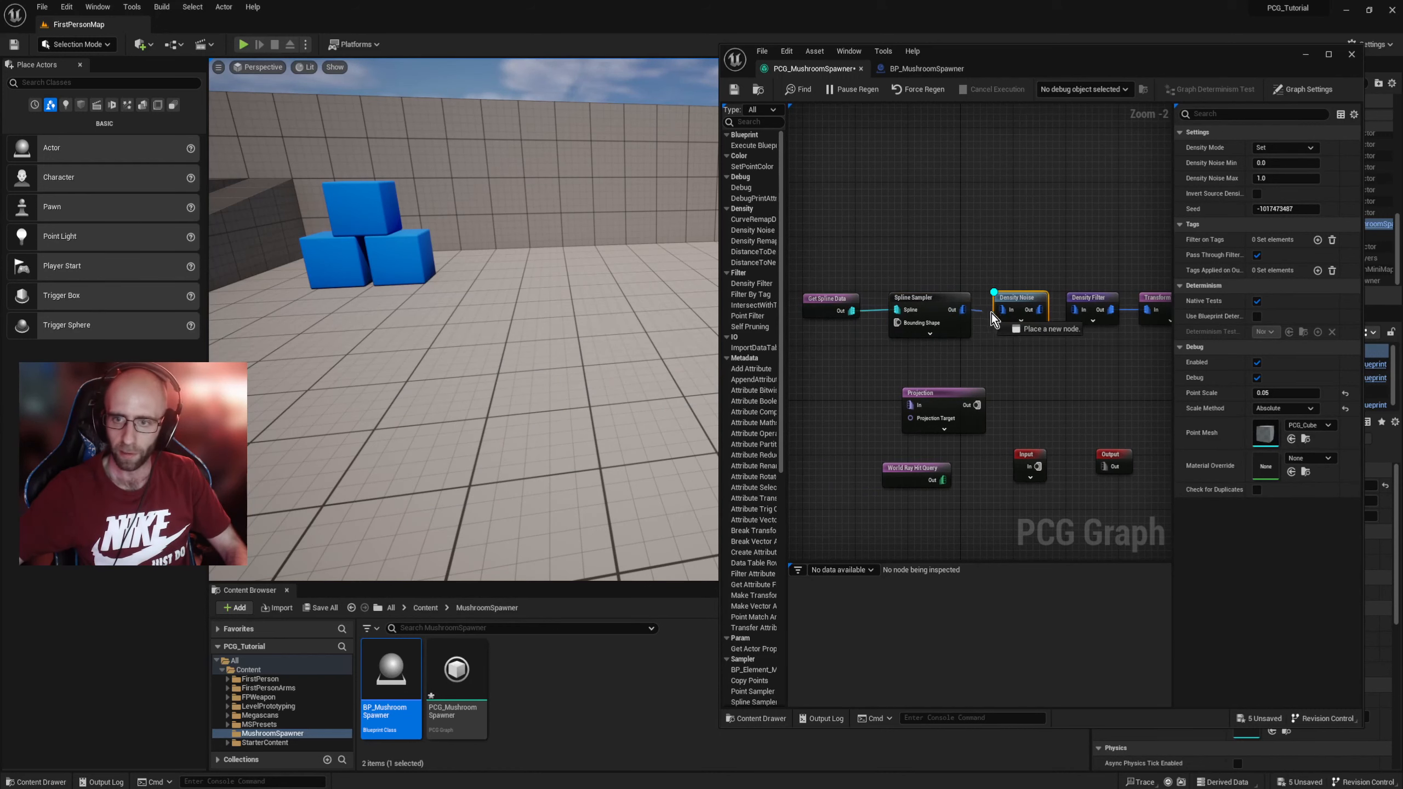
# Step: Connect the Spline Sampler's output to the Density Noise input and examine the shading of the debug points in the level
pyautogui.moveTo(998, 314); pyautogui.dragTo(1000, 314)
pyautogui.moveTo(603, 322); pyautogui.dragTo(624, 342, button='right')
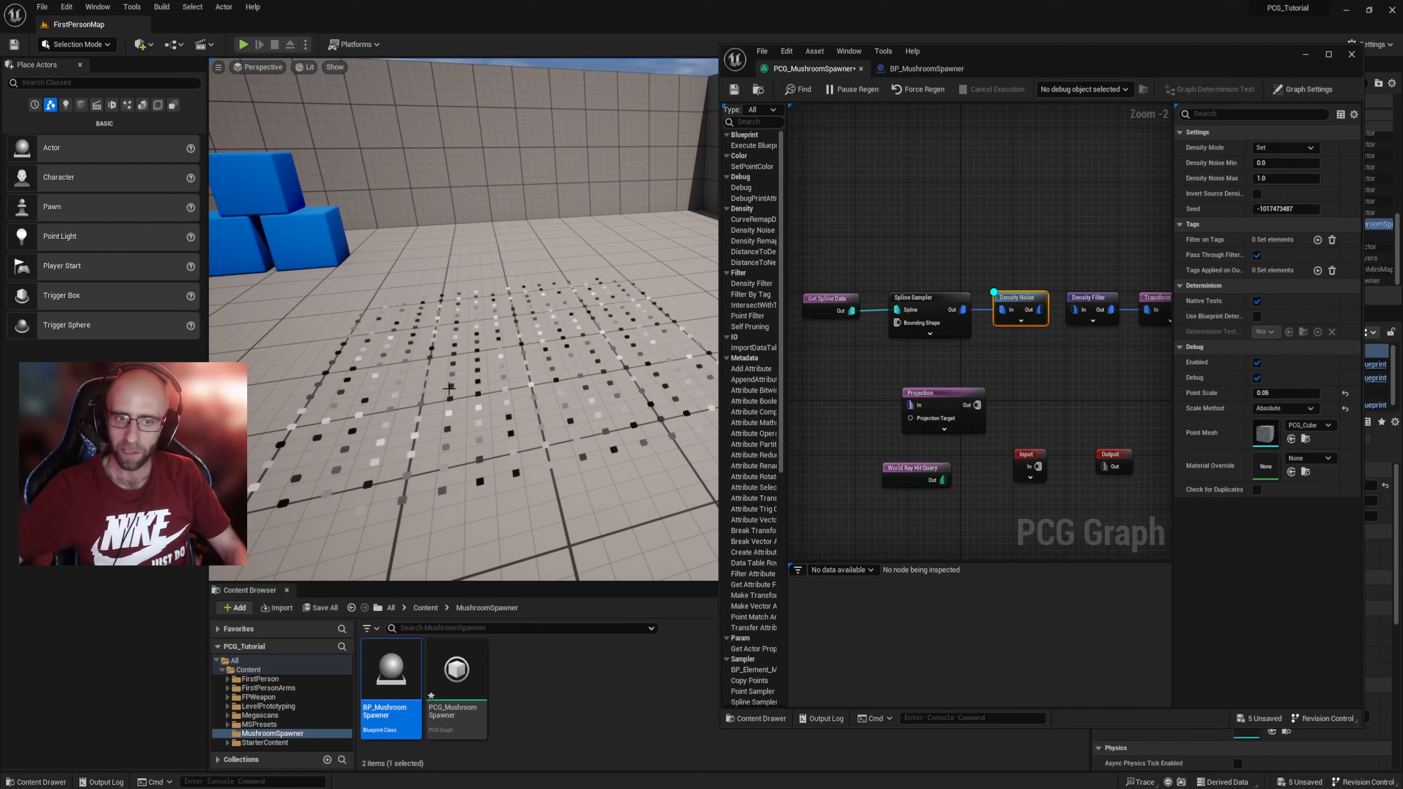
pyautogui.moveTo(1014, 55); pyautogui.dragTo(1067, 54)
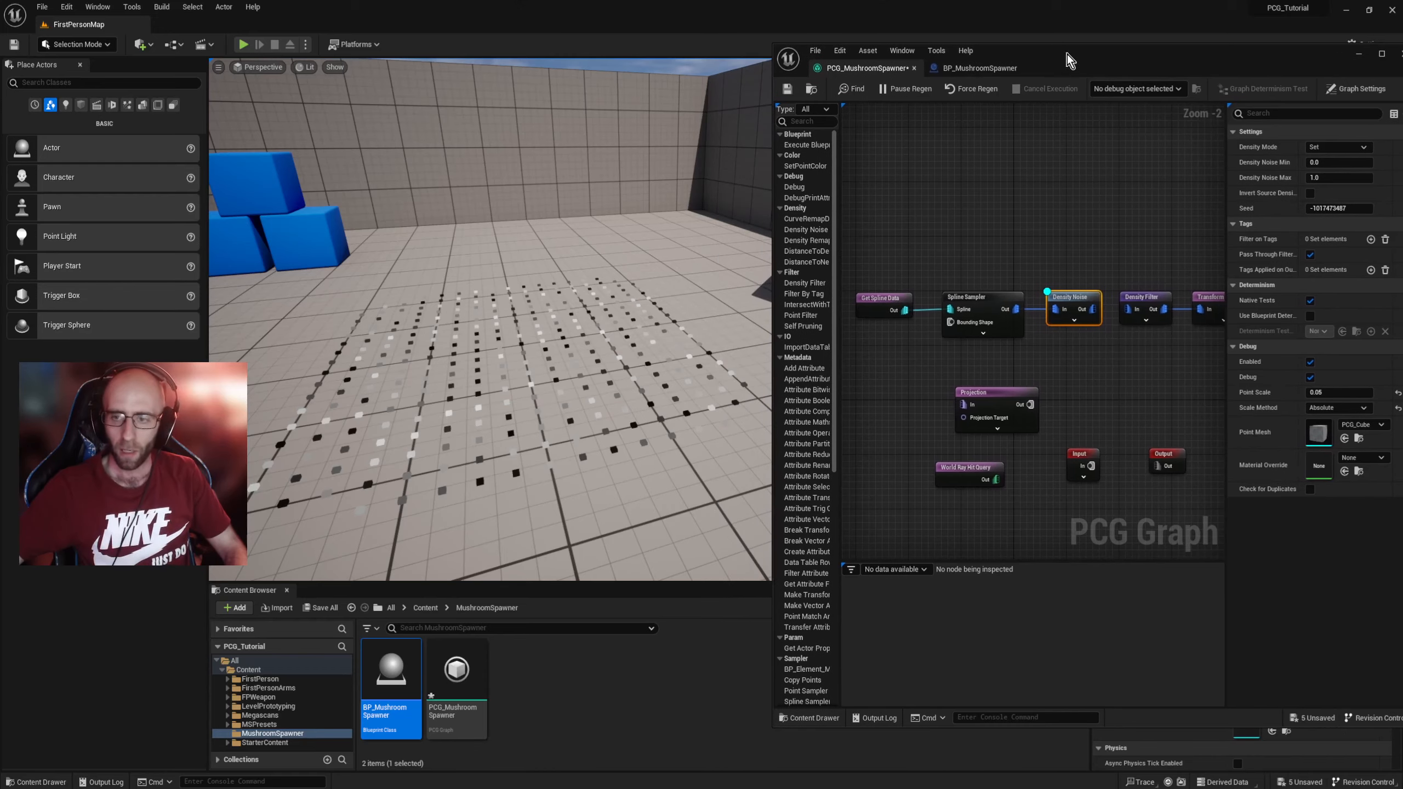
pyautogui.moveTo(547, 372)
pyautogui.mouseDown(button='right')
pyautogui.moveTo(513, 367)
pyautogui.moveTo(552, 365)
pyautogui.mouseUp(button='right')
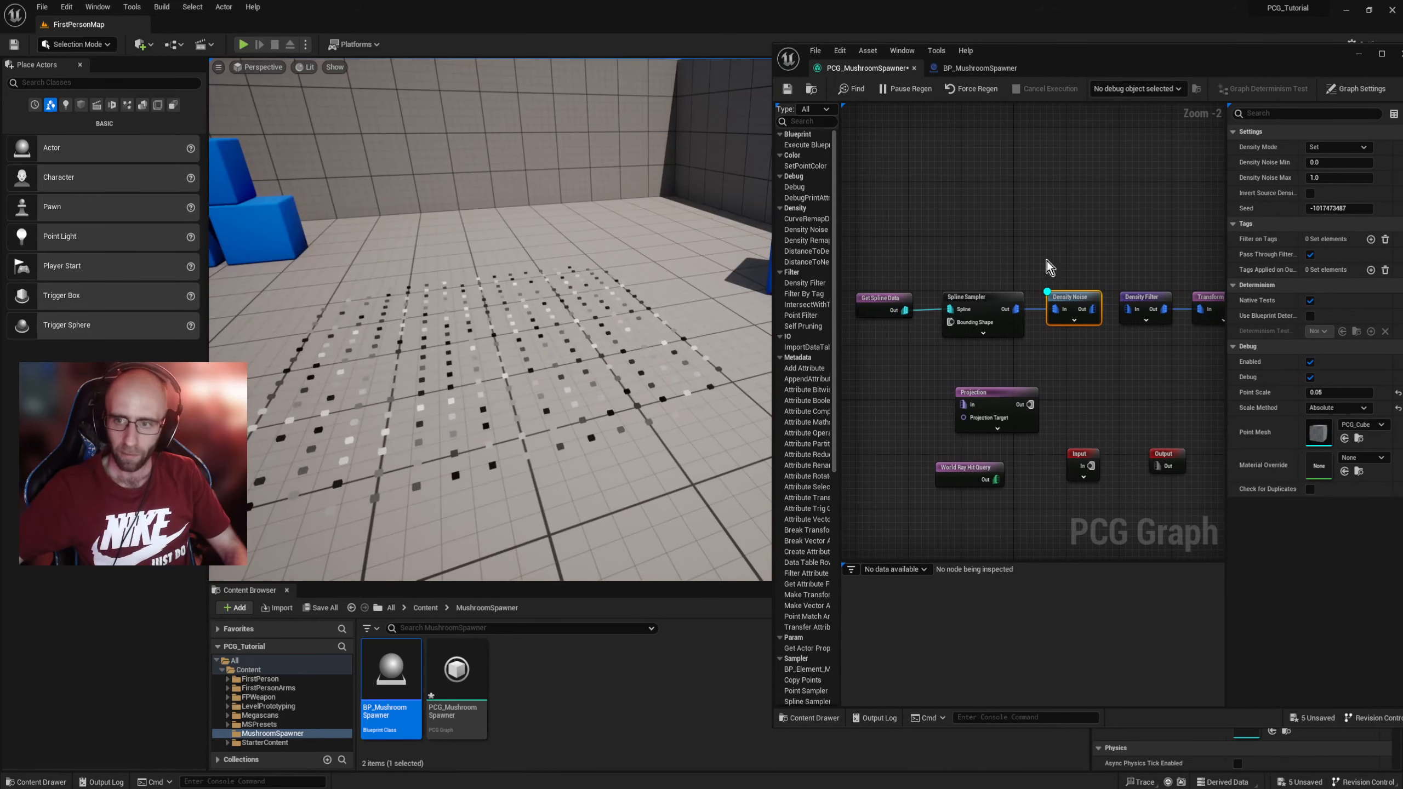
# Step: Set the Density Filter node's debug Scale Method to Absolute and its Point Scale to 0.05
pyautogui.click(1140, 293)
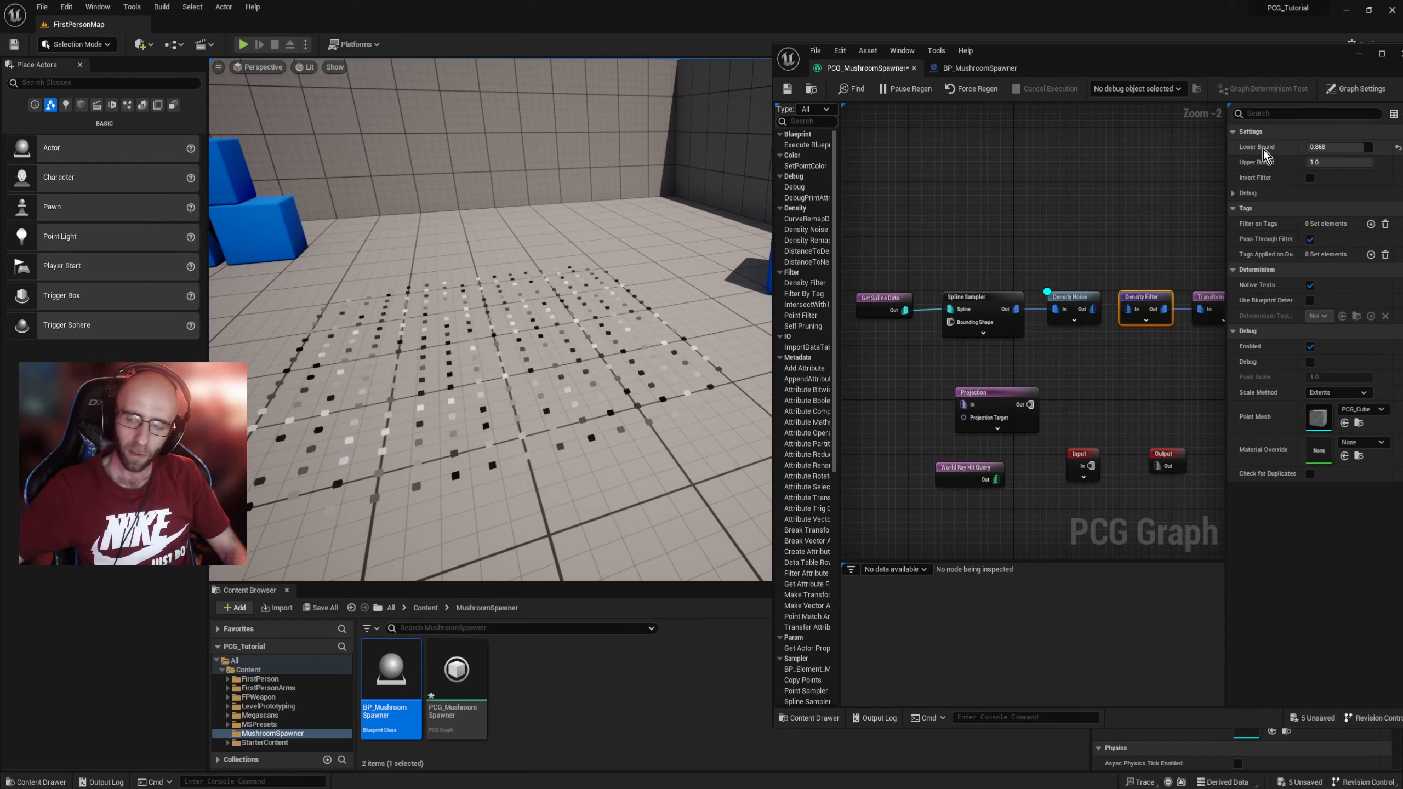
pyautogui.moveTo(520, 328)
pyautogui.mouseDown(button='right')
pyautogui.moveTo(483, 326)
pyautogui.moveTo(533, 345)
pyautogui.moveTo(521, 331)
pyautogui.mouseUp(button='right')
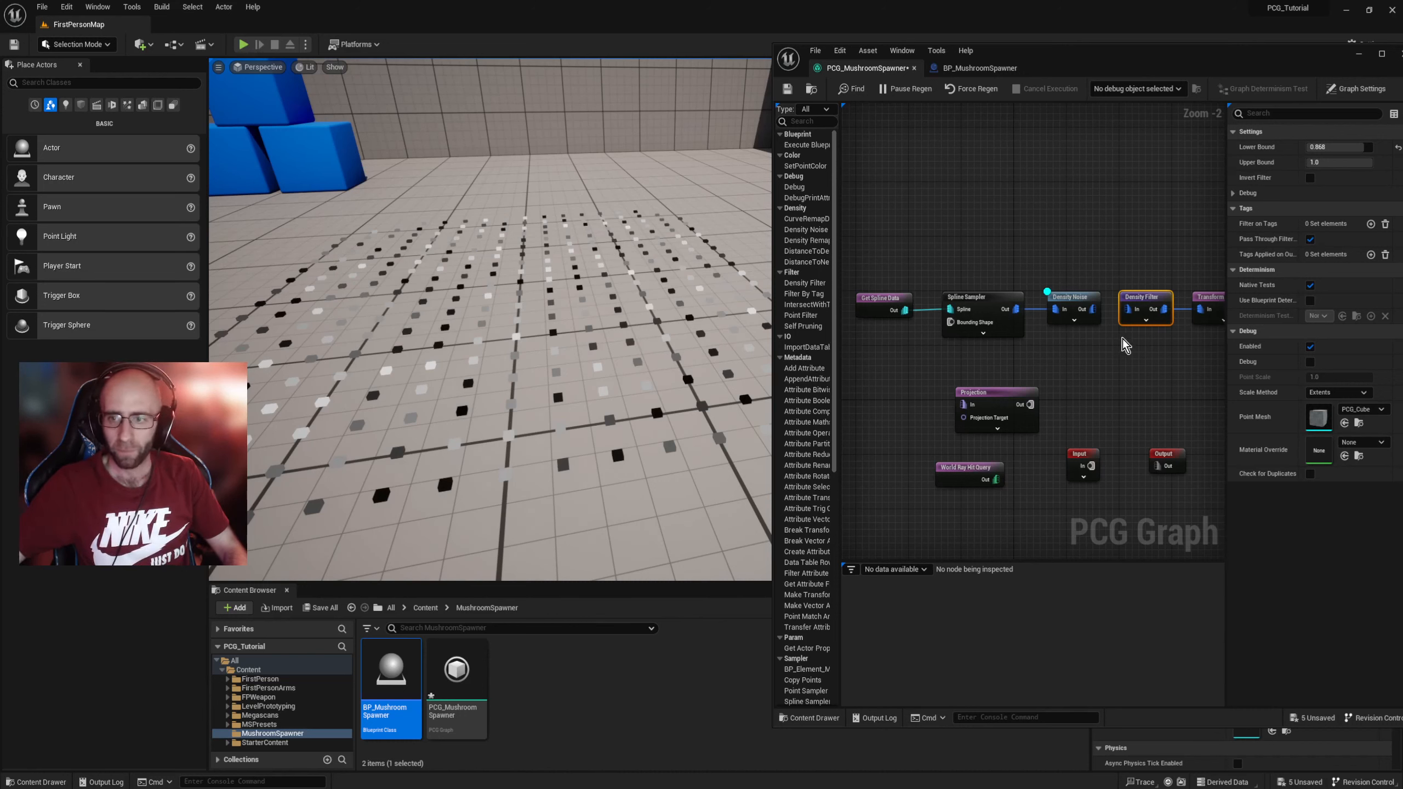
pyautogui.click(1321, 391)
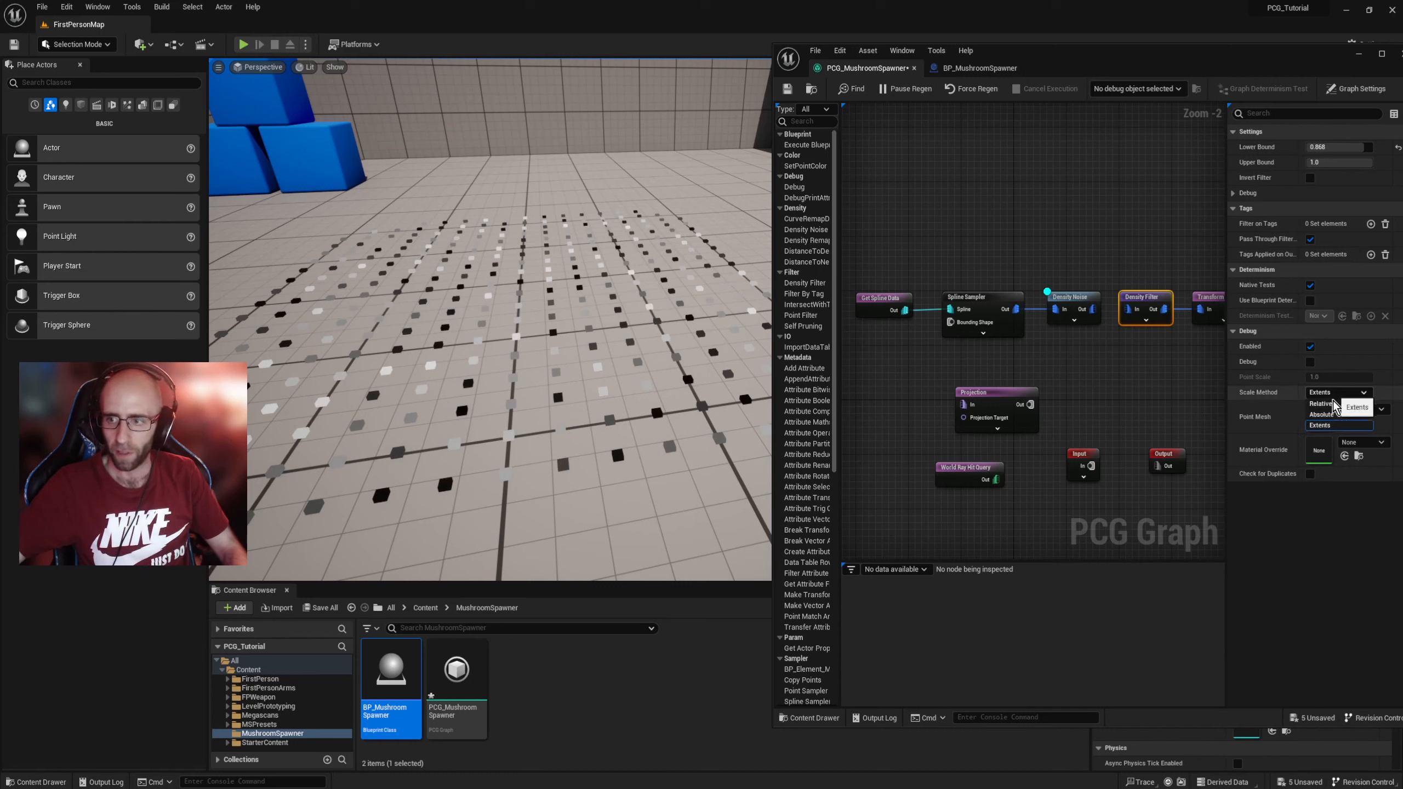
pyautogui.click(1328, 416)
pyautogui.click(1331, 377)
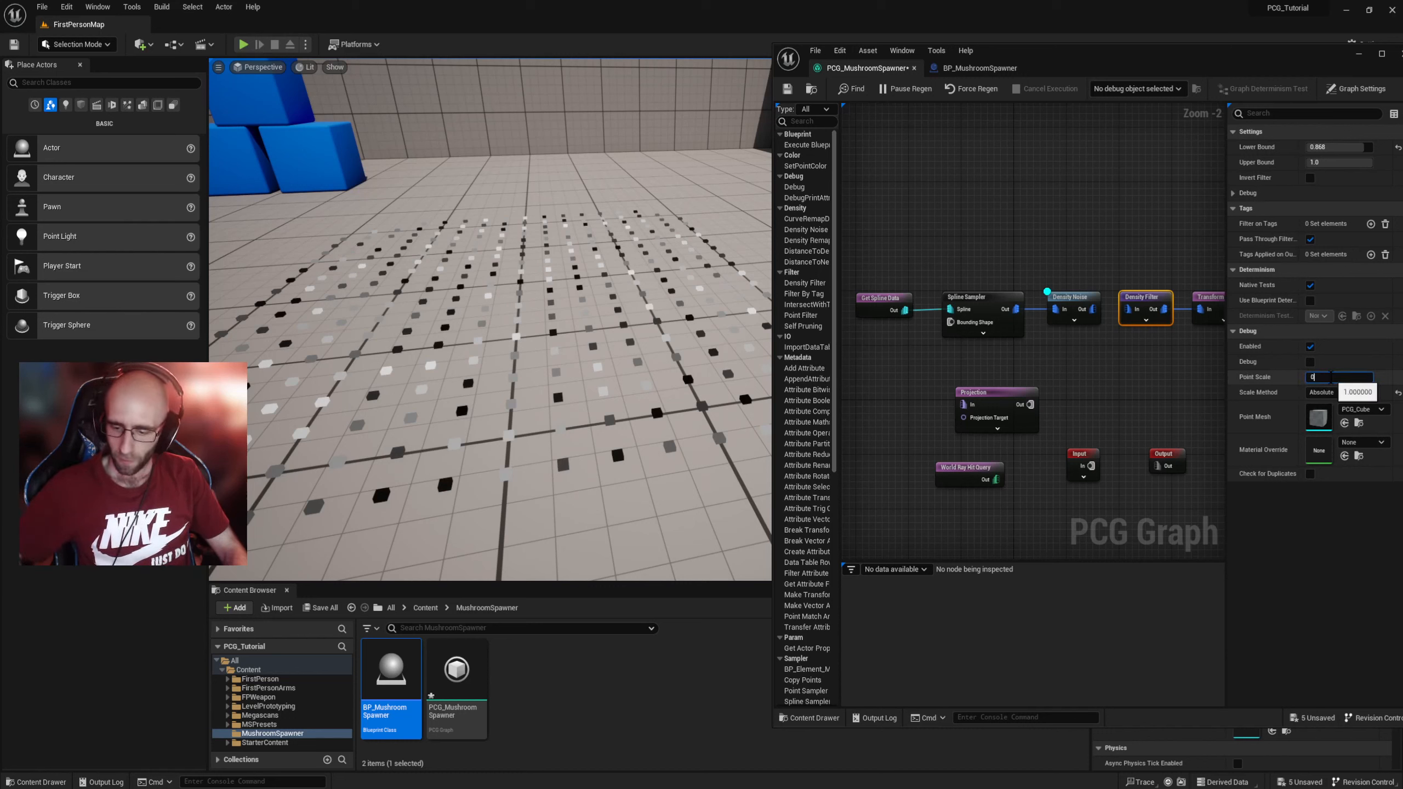
pyautogui.write('0.05')
pyautogui.press('Return')
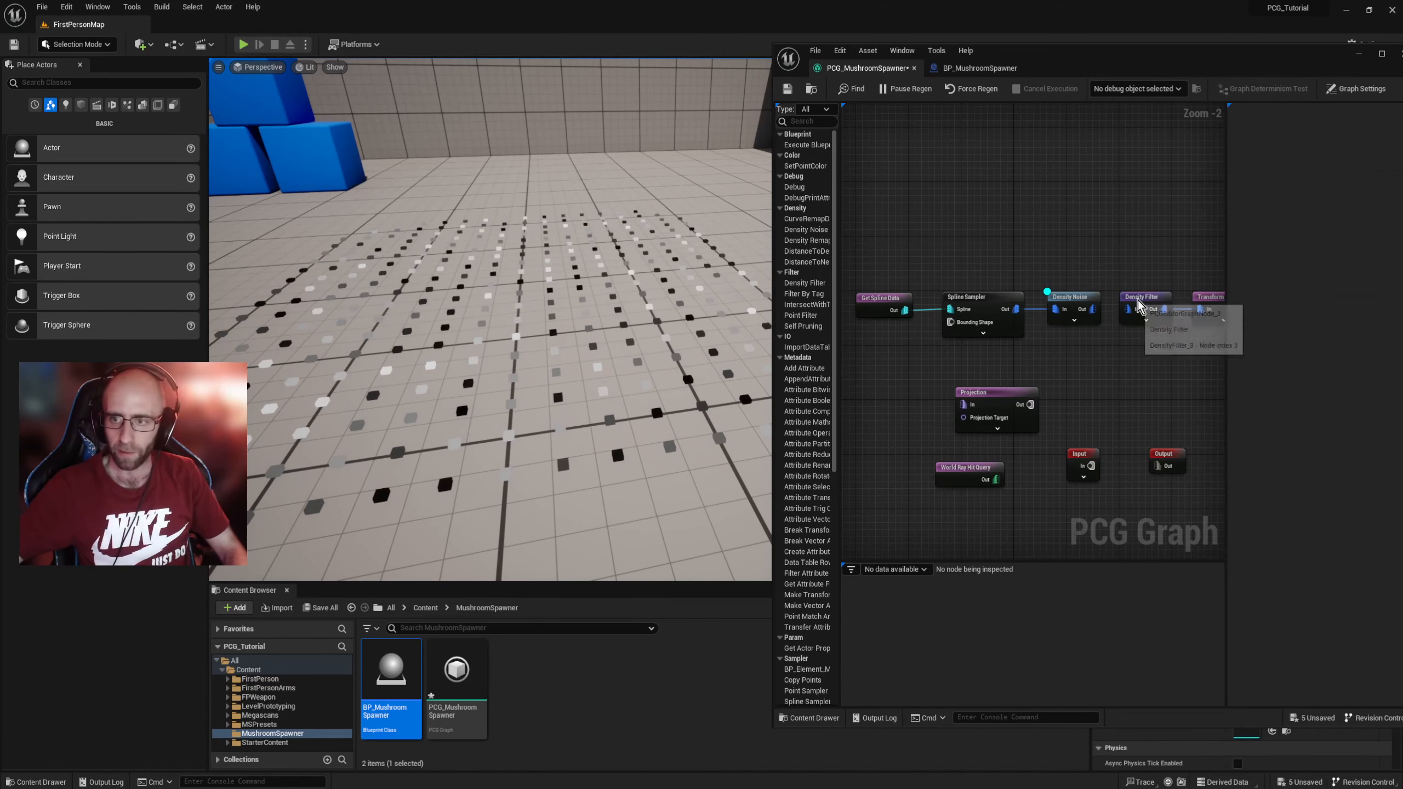
# Step: Switch the debug display from Density Noise to Density Filter and connect Density Noise's output to the filter's input
pyautogui.click(1074, 298)
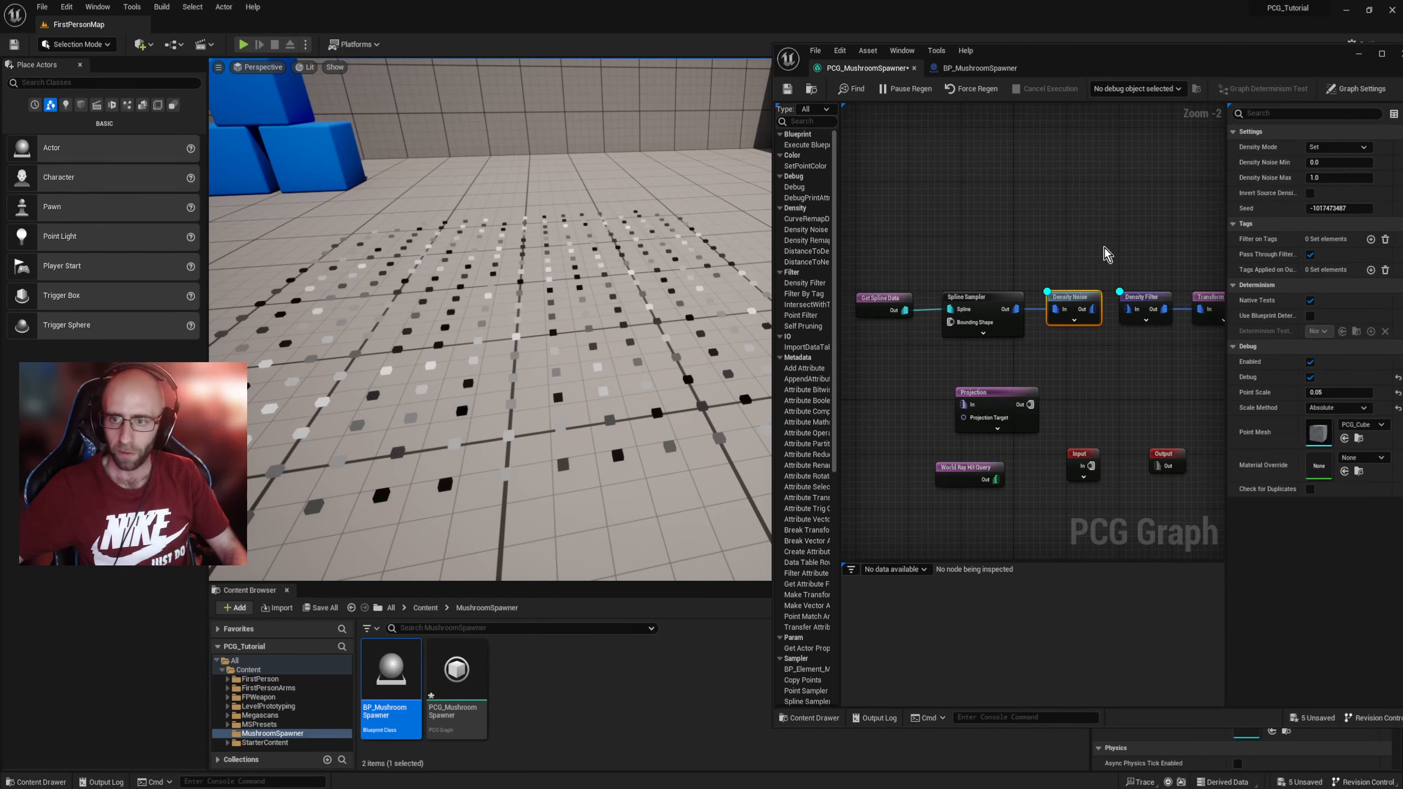
pyautogui.moveTo(1093, 309); pyautogui.dragTo(1128, 309)
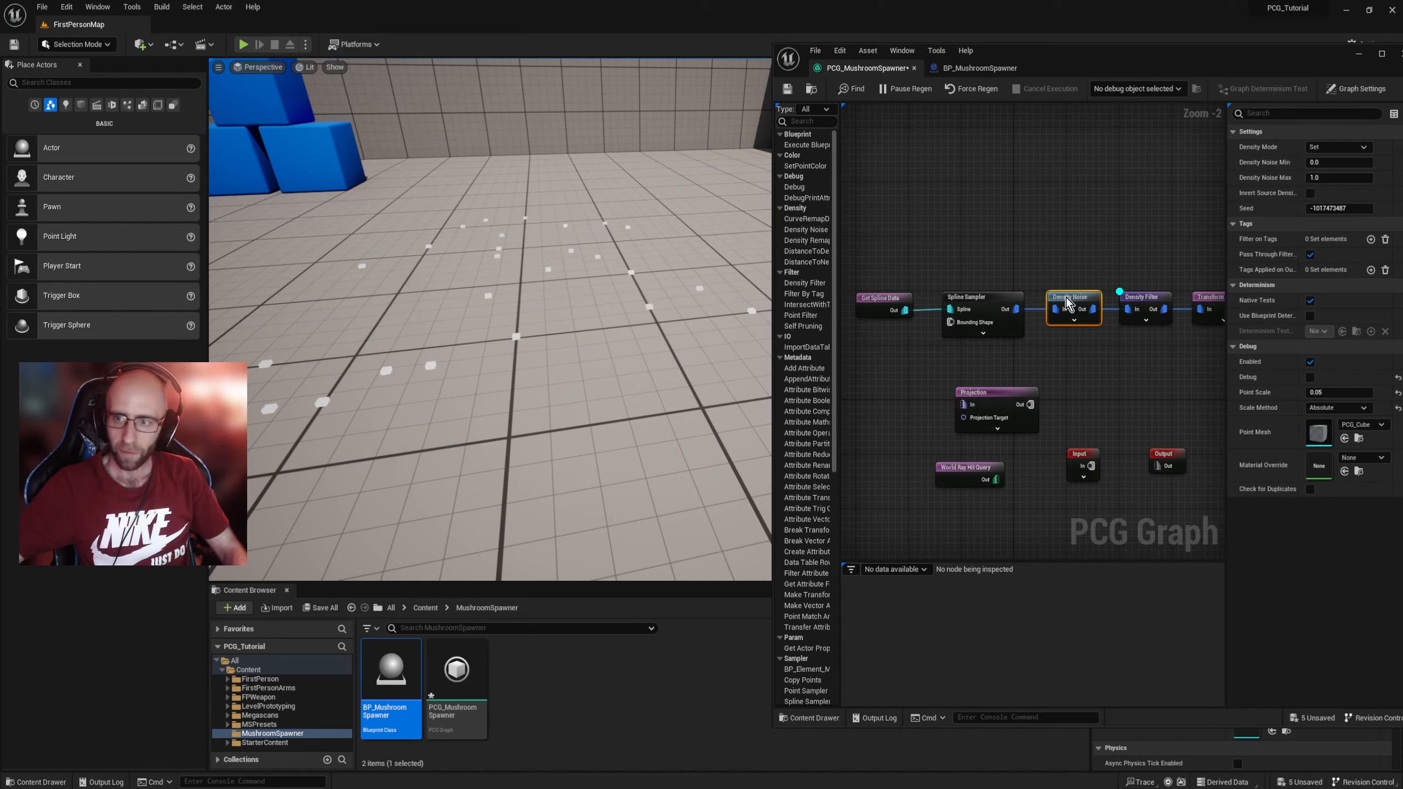
pyautogui.click(1139, 297)
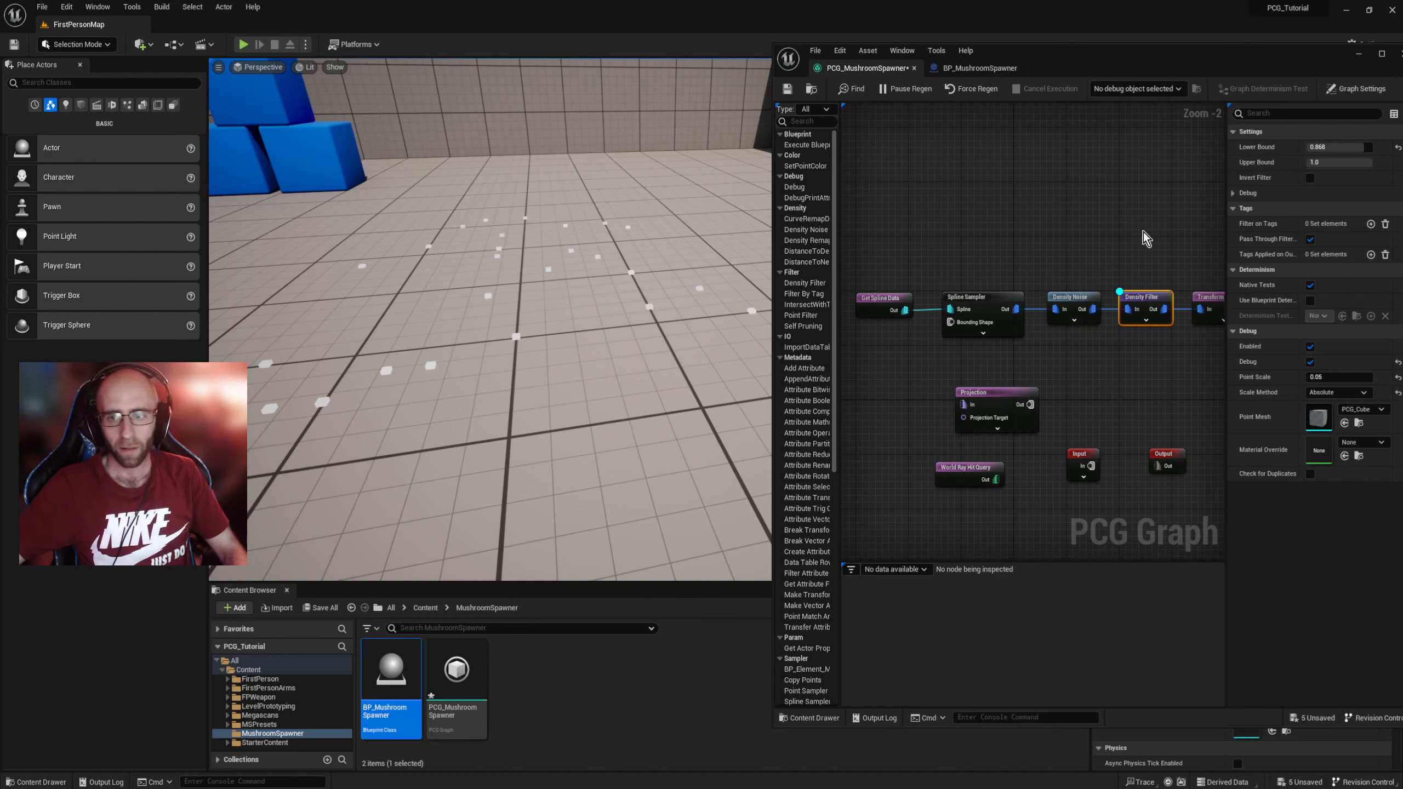
# Step: Lower the Density Filter's Lower Bound to 0.0 and examine the debug points in the level
pyautogui.moveTo(1144, 239); pyautogui.dragTo(1084, 244, button='right')
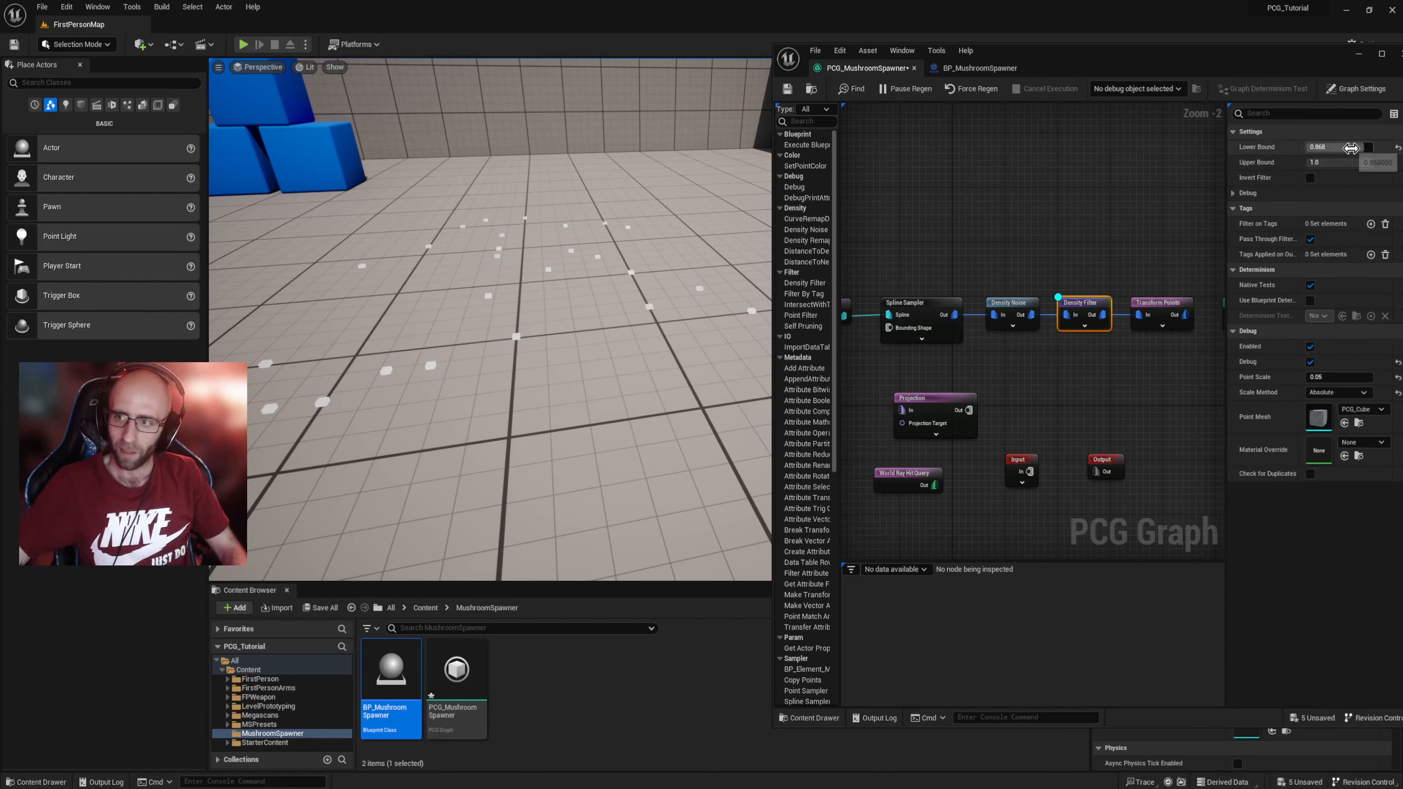
pyautogui.moveTo(1350, 148); pyautogui.dragTo(1306, 148)
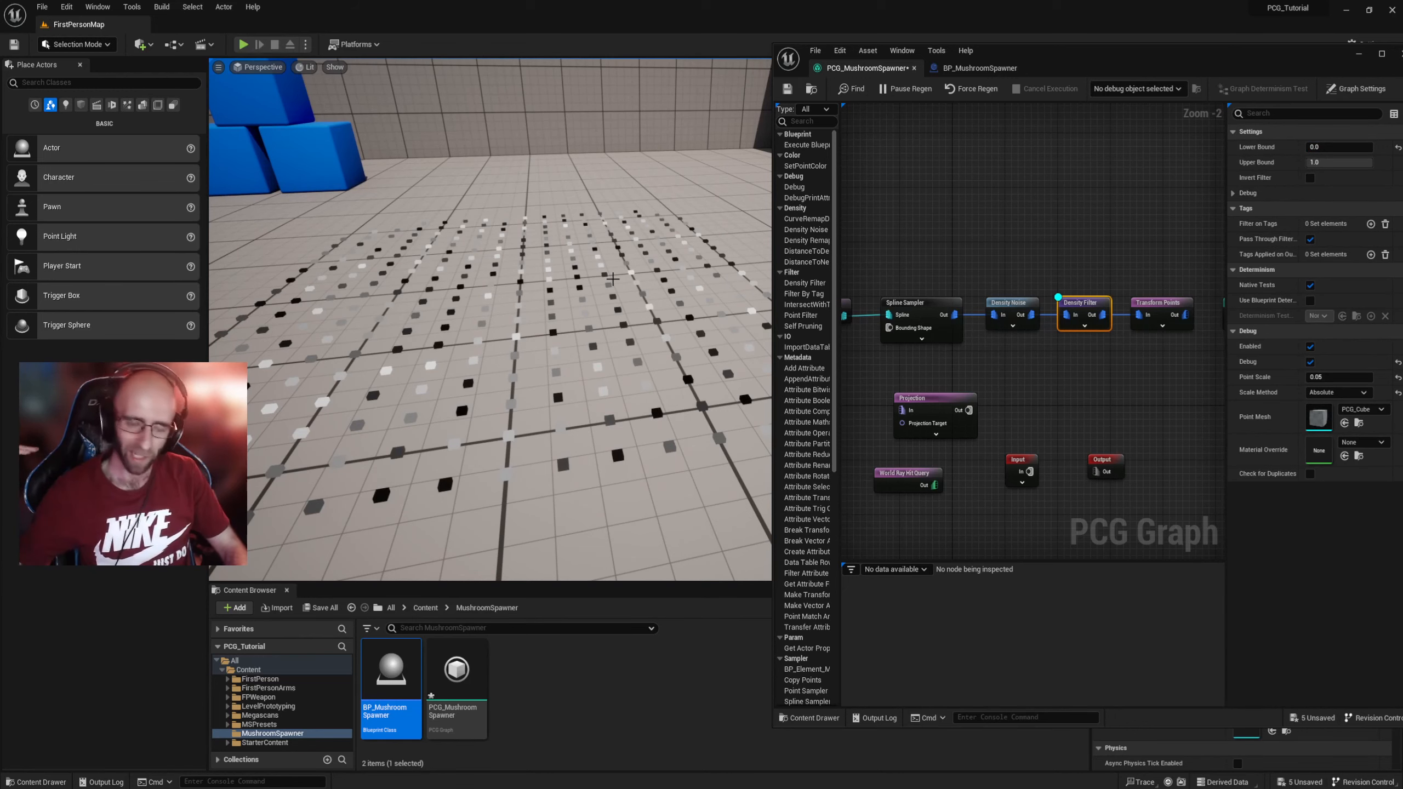
pyautogui.moveTo(613, 279)
pyautogui.mouseDown(button='right')
pyautogui.moveTo(596, 291)
pyautogui.moveTo(617, 276)
pyautogui.mouseUp(button='right')
pyautogui.press('s')
pyautogui.press('w')
pyautogui.moveTo(534, 319); pyautogui.dragTo(534, 320, button='right')
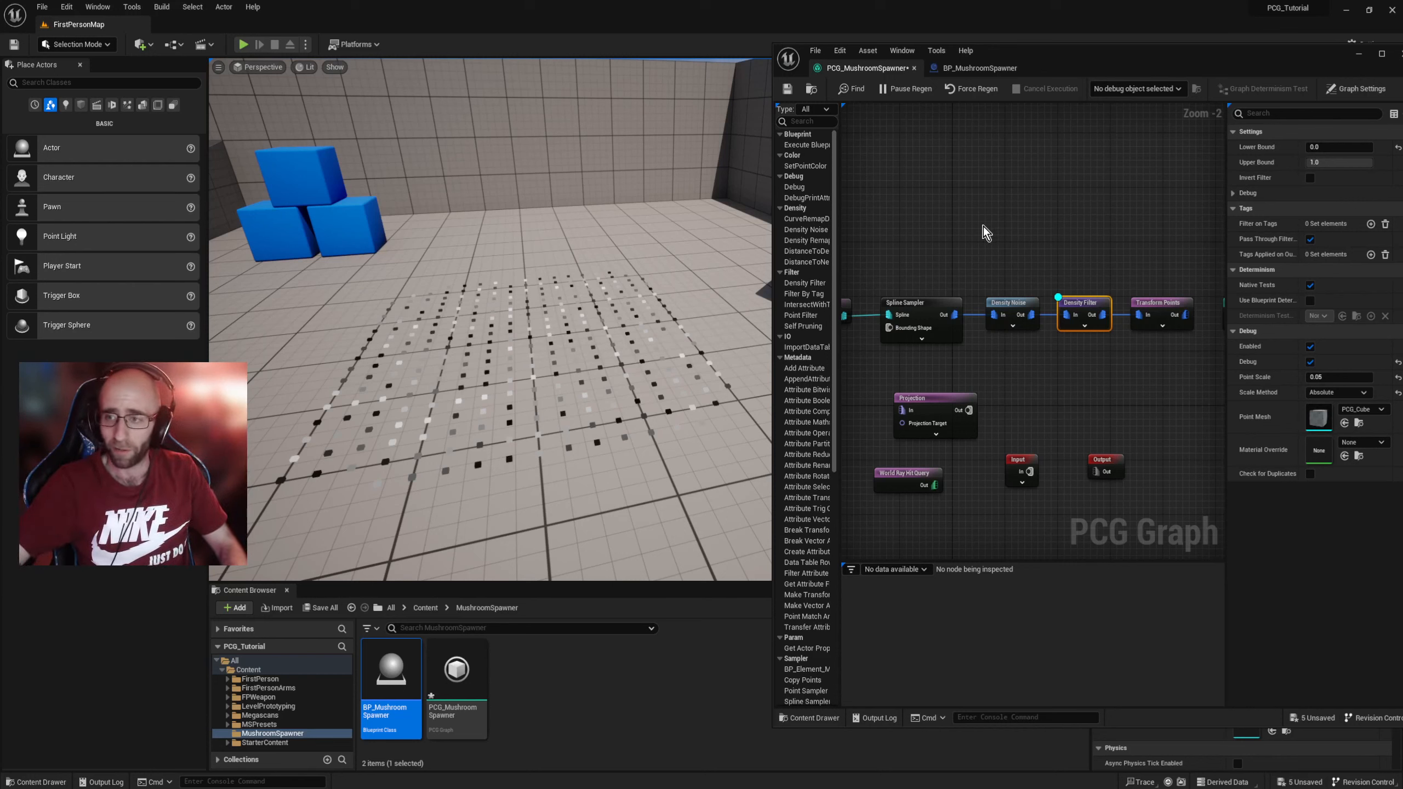
# Step: Set the Density Filter's Lower Bound to 0.8 and view the filtered points in the level
pyautogui.click(1339, 147)
pyautogui.write('0.056')
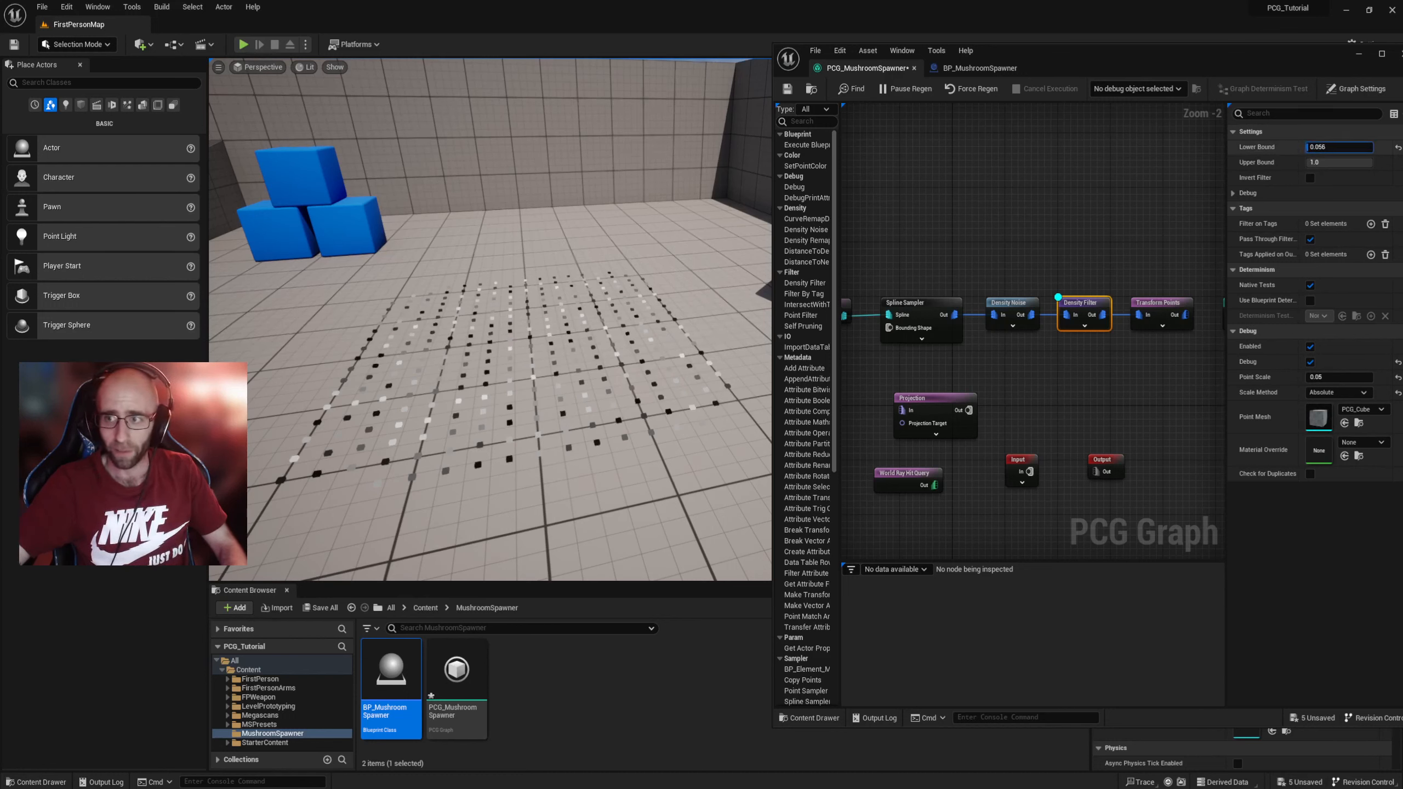
pyautogui.moveTo(1329, 147); pyautogui.dragTo(1349, 147)
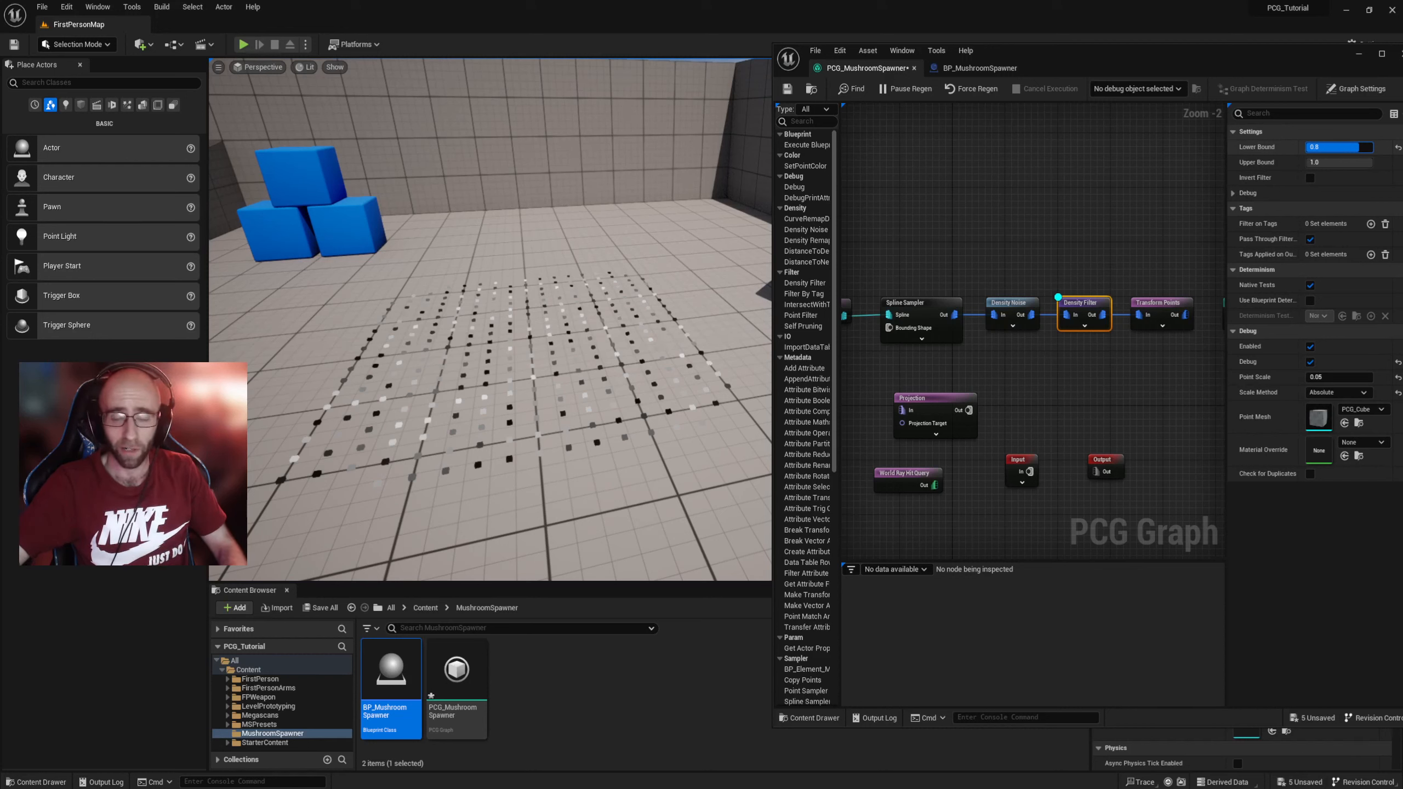
pyautogui.moveTo(1358, 147); pyautogui.dragTo(1358, 147)
pyautogui.moveTo(584, 433)
pyautogui.mouseDown(button='right')
pyautogui.moveTo(566, 433)
pyautogui.moveTo(561, 456)
pyautogui.moveTo(619, 458)
pyautogui.moveTo(582, 429)
pyautogui.mouseUp(button='right')
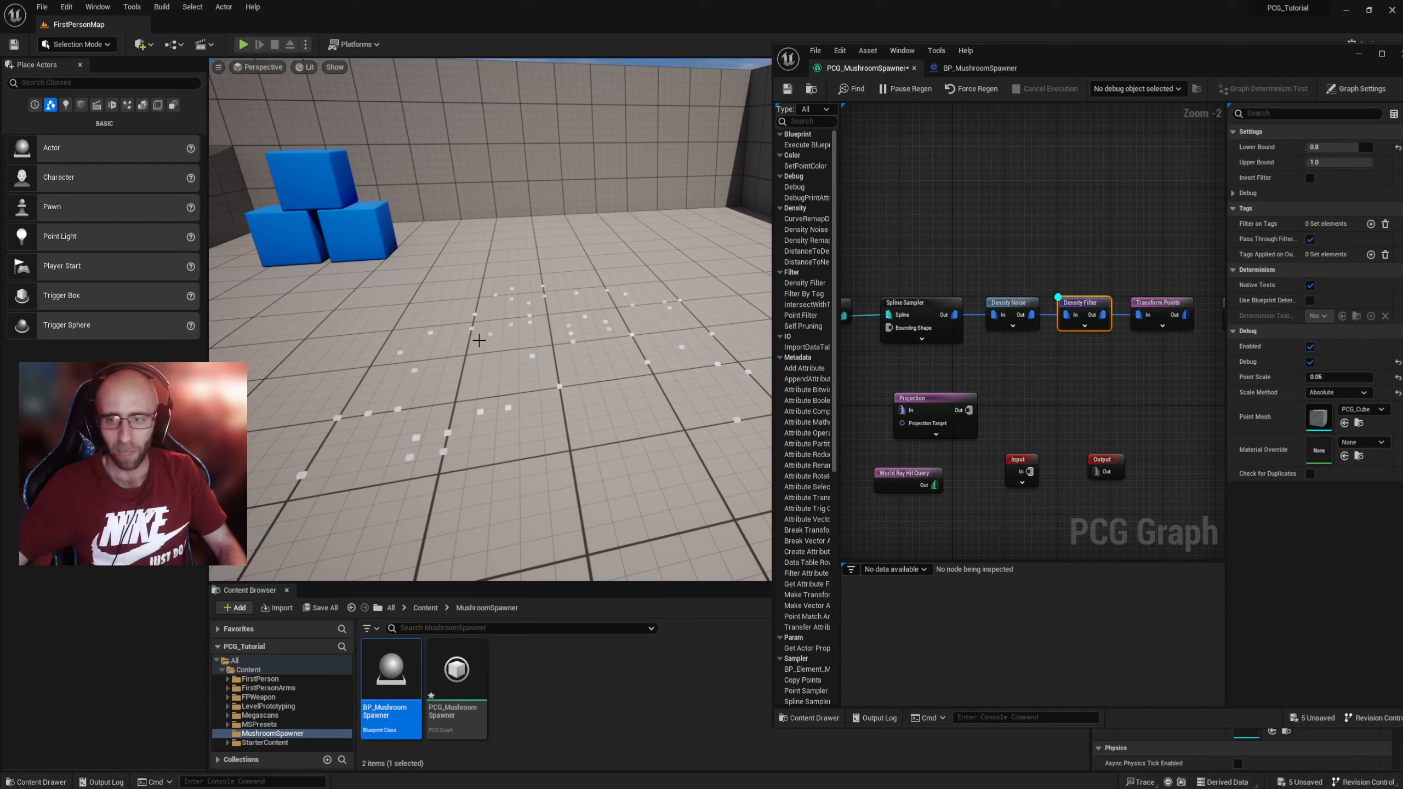
# Step: Turn on debug display for the Spline Sampler, leaving it off for the Density Noise and Density Filter nodes
pyautogui.click(1007, 304)
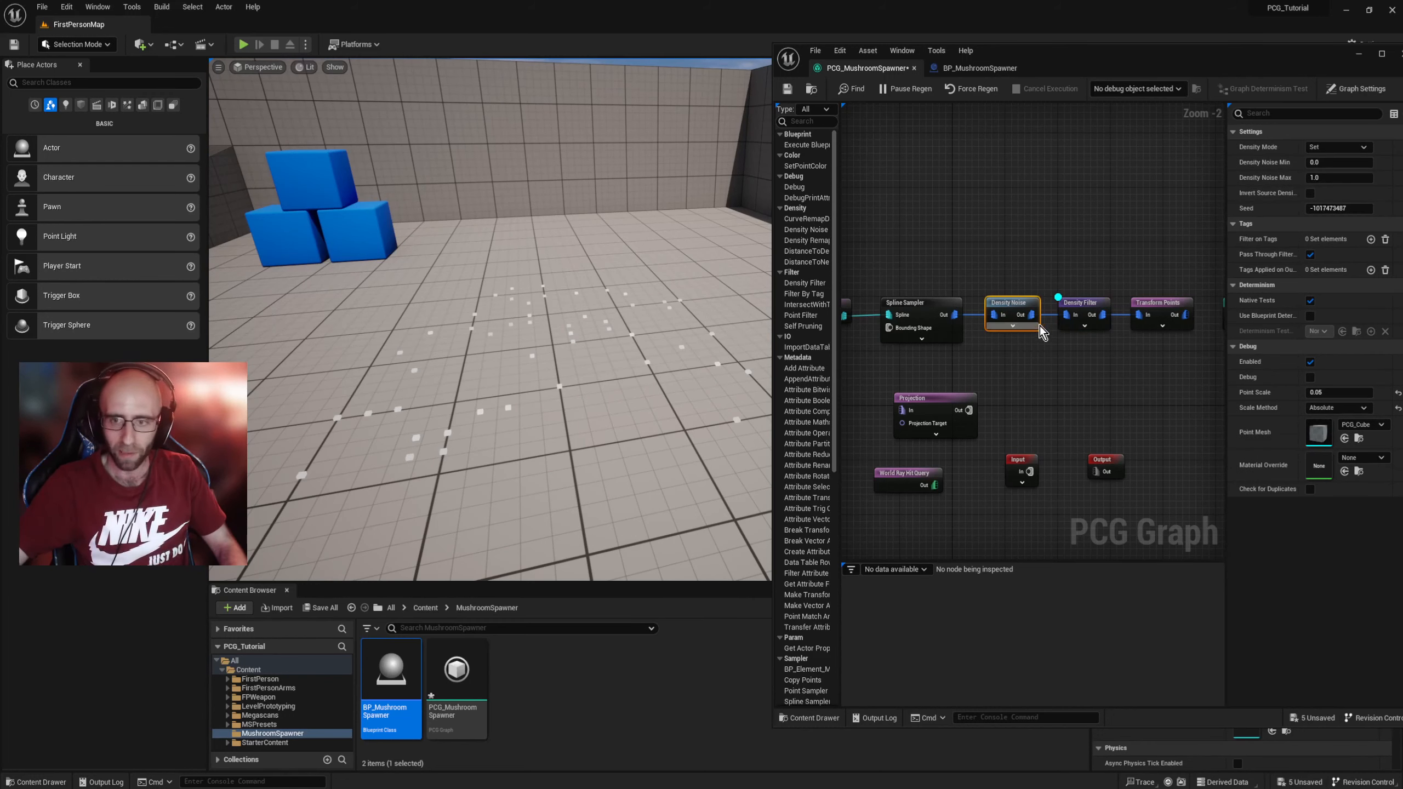
pyautogui.click(1088, 308)
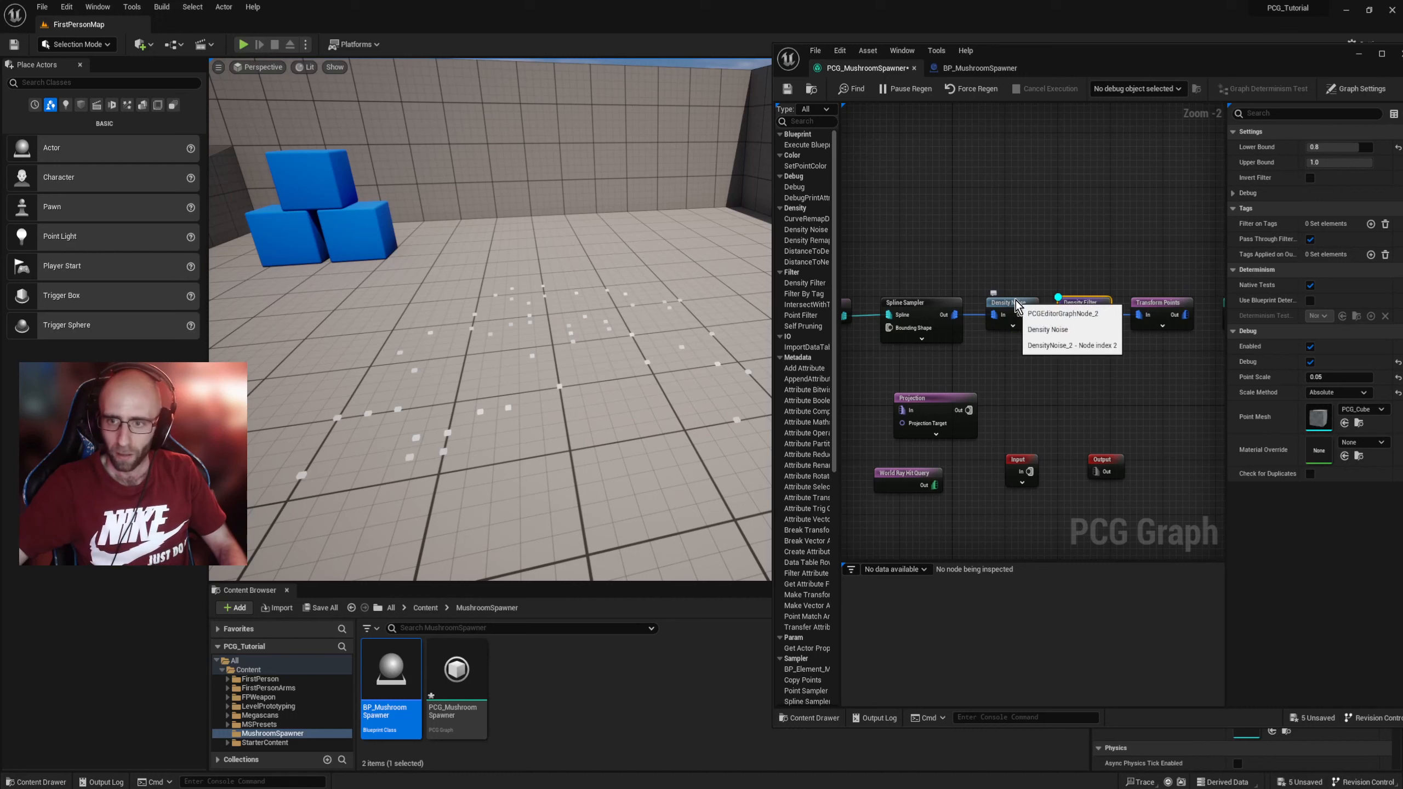
pyautogui.click(1016, 302)
pyautogui.press('d')
pyautogui.click(935, 305)
pyautogui.press('d')
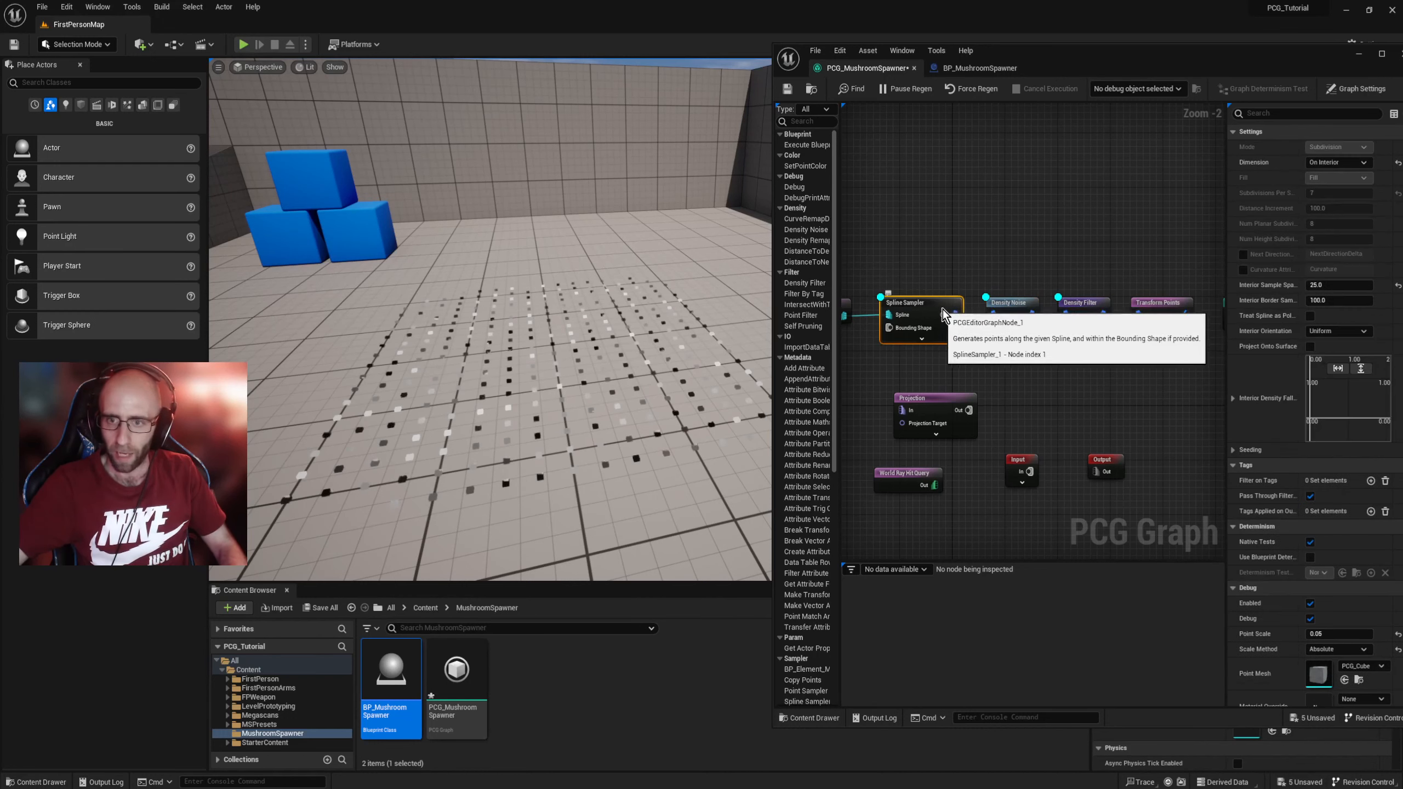
pyautogui.click(1075, 305)
pyautogui.press('d')
pyautogui.click(1010, 304)
pyautogui.press('d')
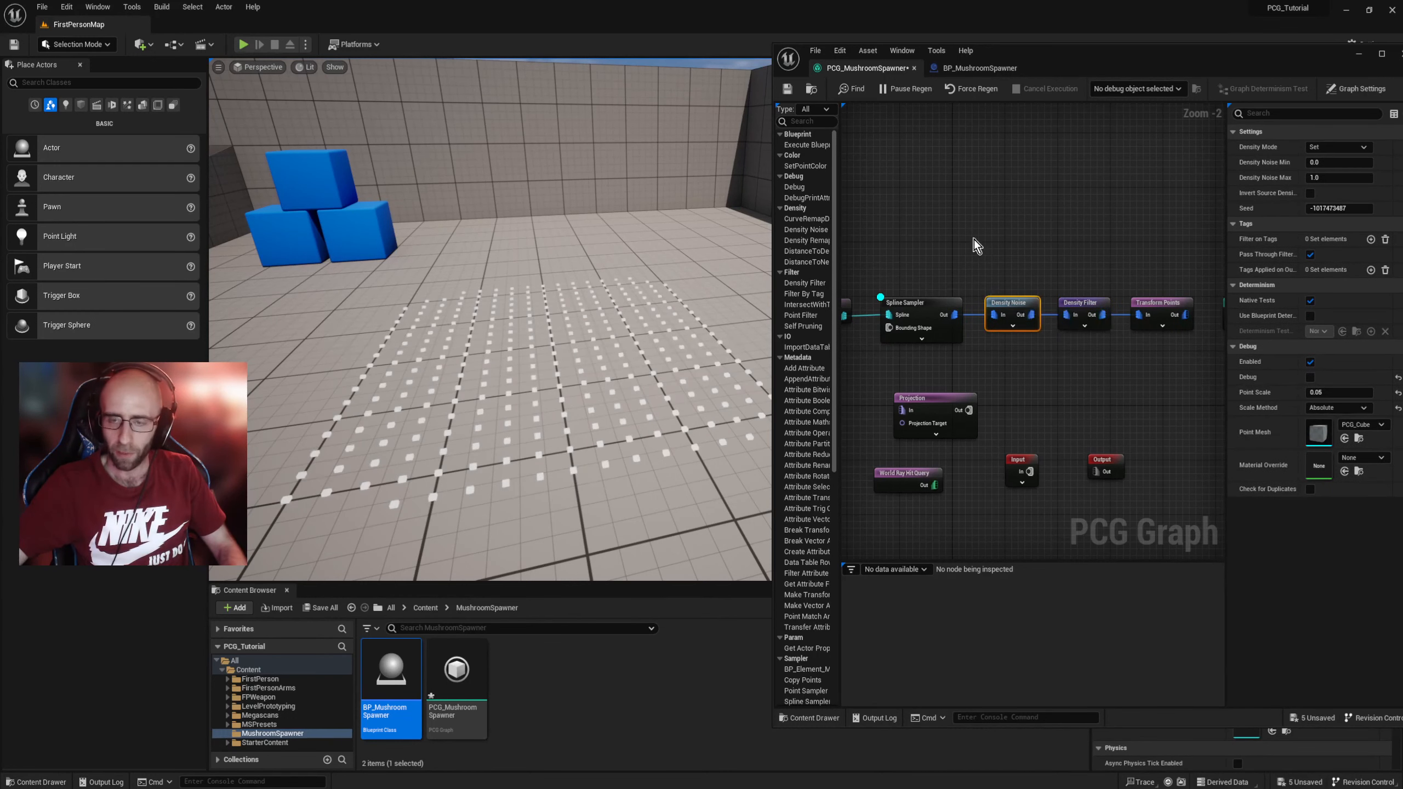
# Step: Review the settings of the Spline Sampler and Get Spline Data nodes alongside the sampled points in the level
pyautogui.click(917, 309)
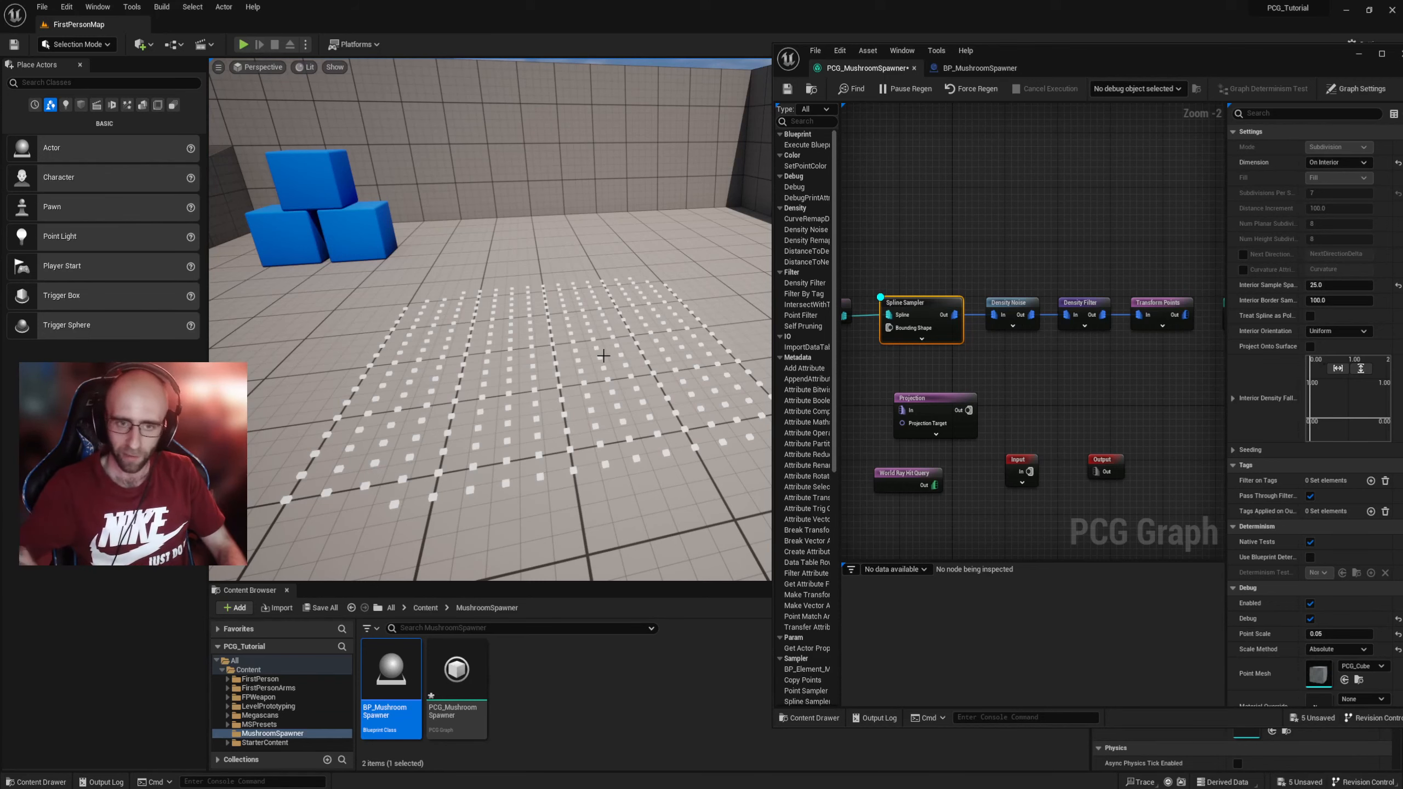
pyautogui.moveTo(532, 314)
pyautogui.mouseDown(button='right')
pyautogui.moveTo(563, 354)
pyautogui.moveTo(536, 316)
pyautogui.mouseUp(button='right')
pyautogui.moveTo(961, 244); pyautogui.dragTo(1062, 251, button='right')
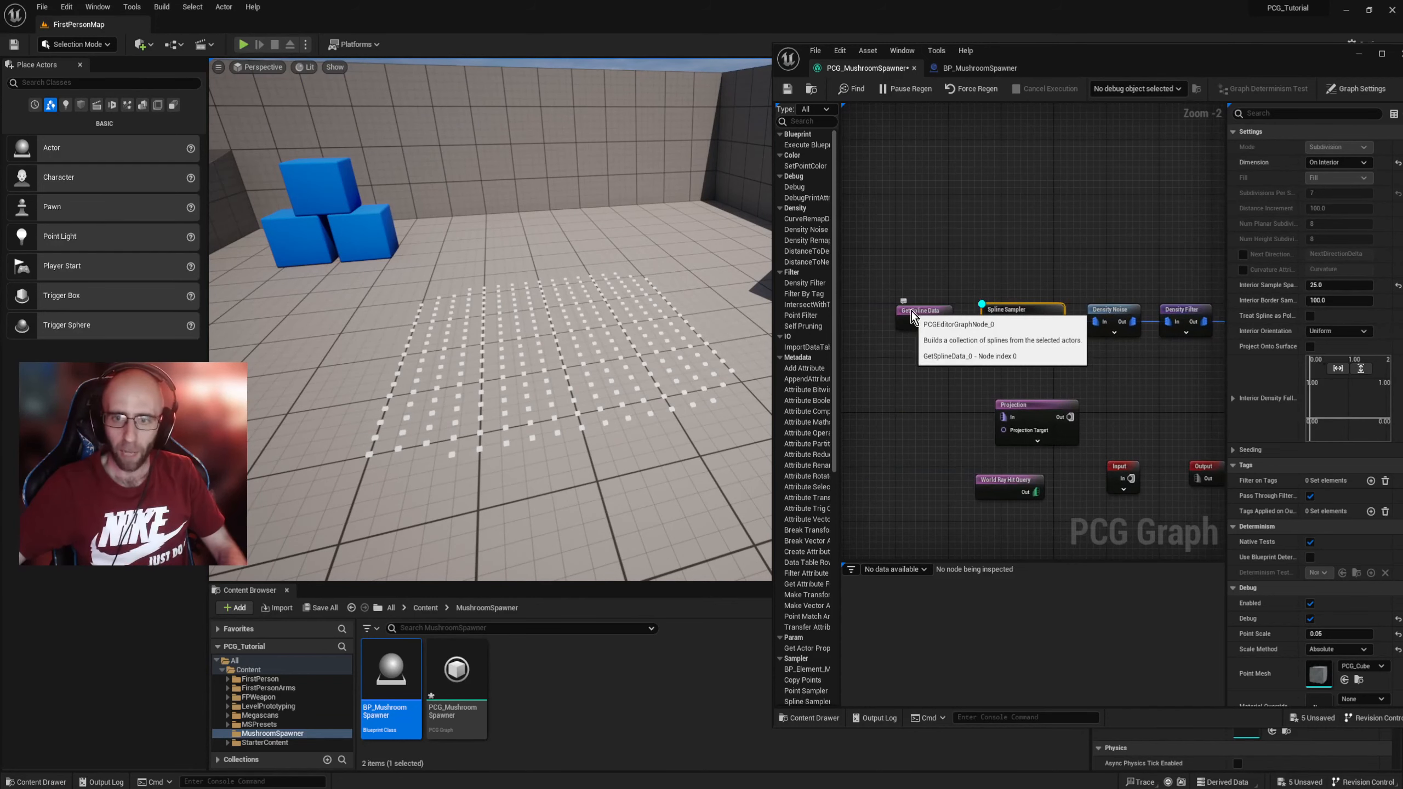
pyautogui.click(912, 312)
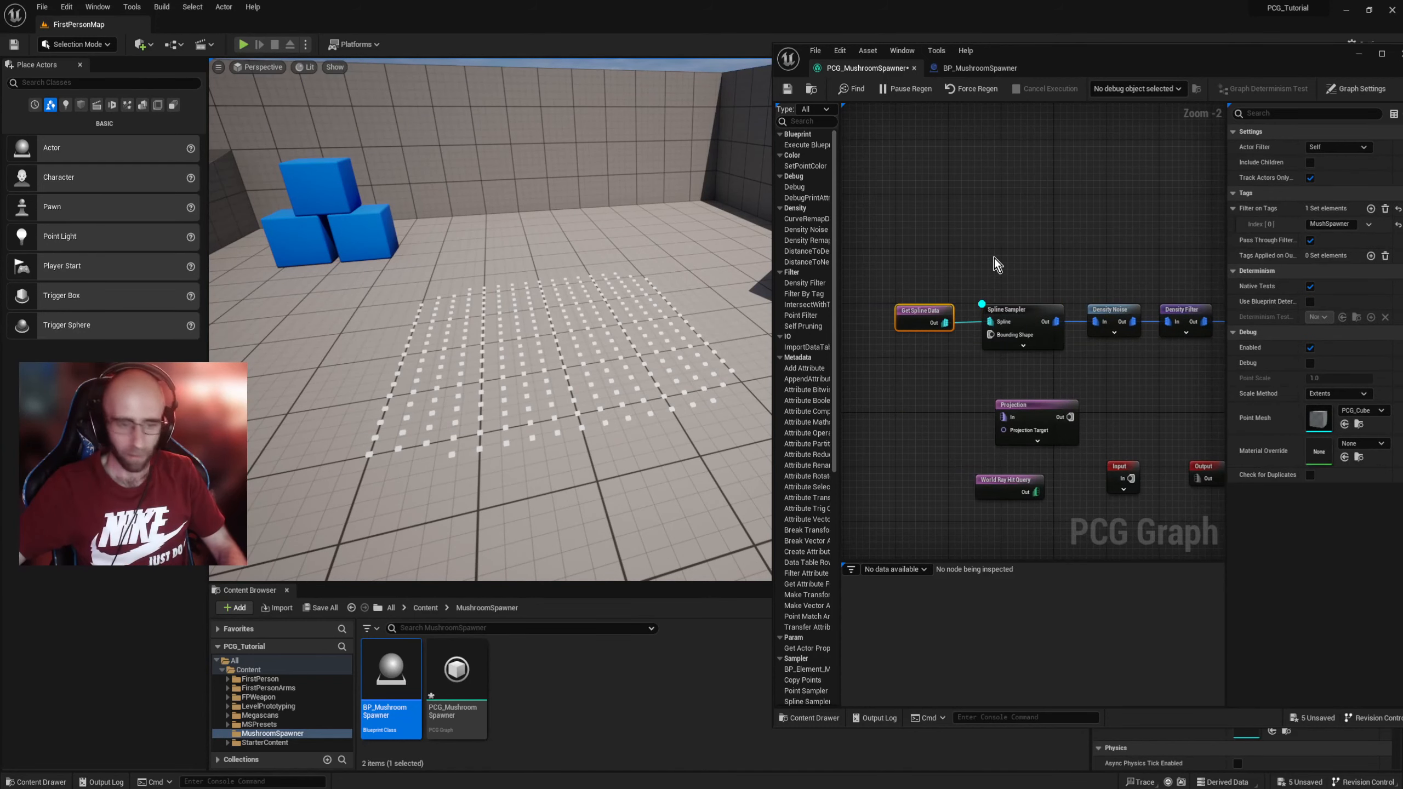
# Step: Select the mushroom spawner in the level and toggle game view to compare its spline outline with the sampled points
pyautogui.scroll(3, 660, 327)
pyautogui.click(660, 327)
pyautogui.moveTo(586, 451)
pyautogui.mouseDown(button='right')
pyautogui.moveTo(563, 451)
pyautogui.moveTo(602, 451)
pyautogui.mouseUp(button='right')
pyautogui.press('g')
pyautogui.press('g')
pyautogui.press('g')
pyautogui.press('g')
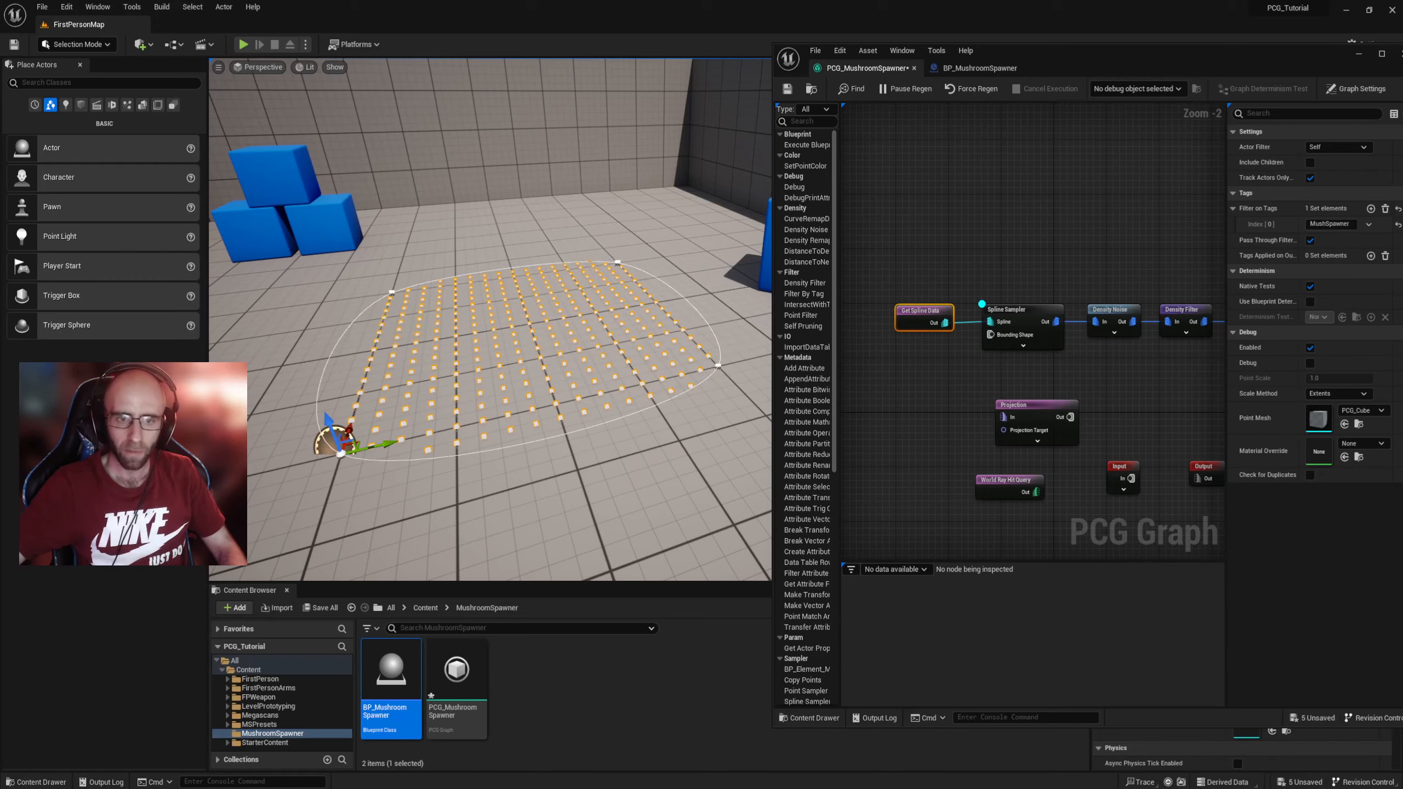
pyautogui.moveTo(595, 452); pyautogui.dragTo(585, 444, button='right')
pyautogui.press('g')
pyautogui.press('g')
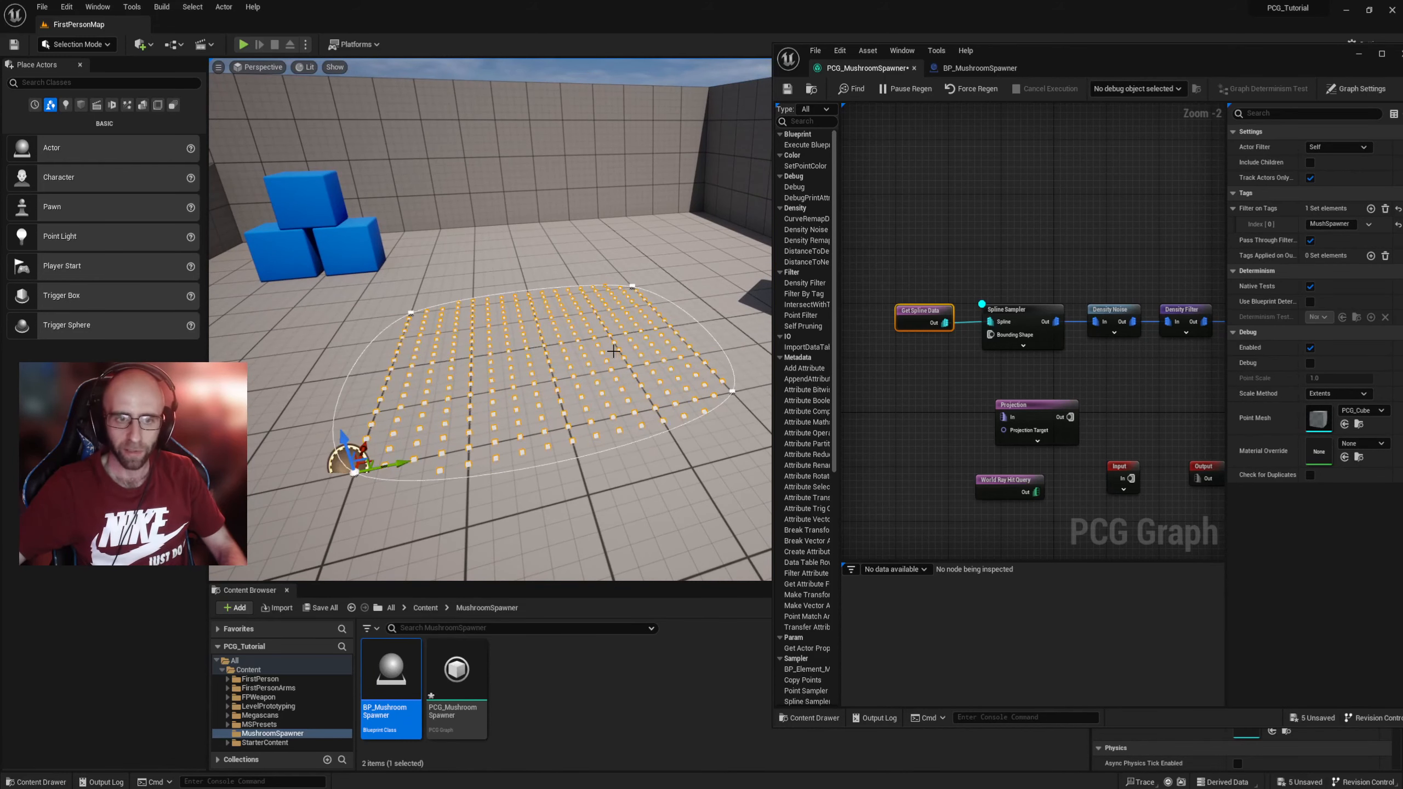
pyautogui.press('g')
pyautogui.press('g')
pyautogui.moveTo(555, 468); pyautogui.dragTo(556, 482, button='right')
pyautogui.press('g')
pyautogui.press('w')
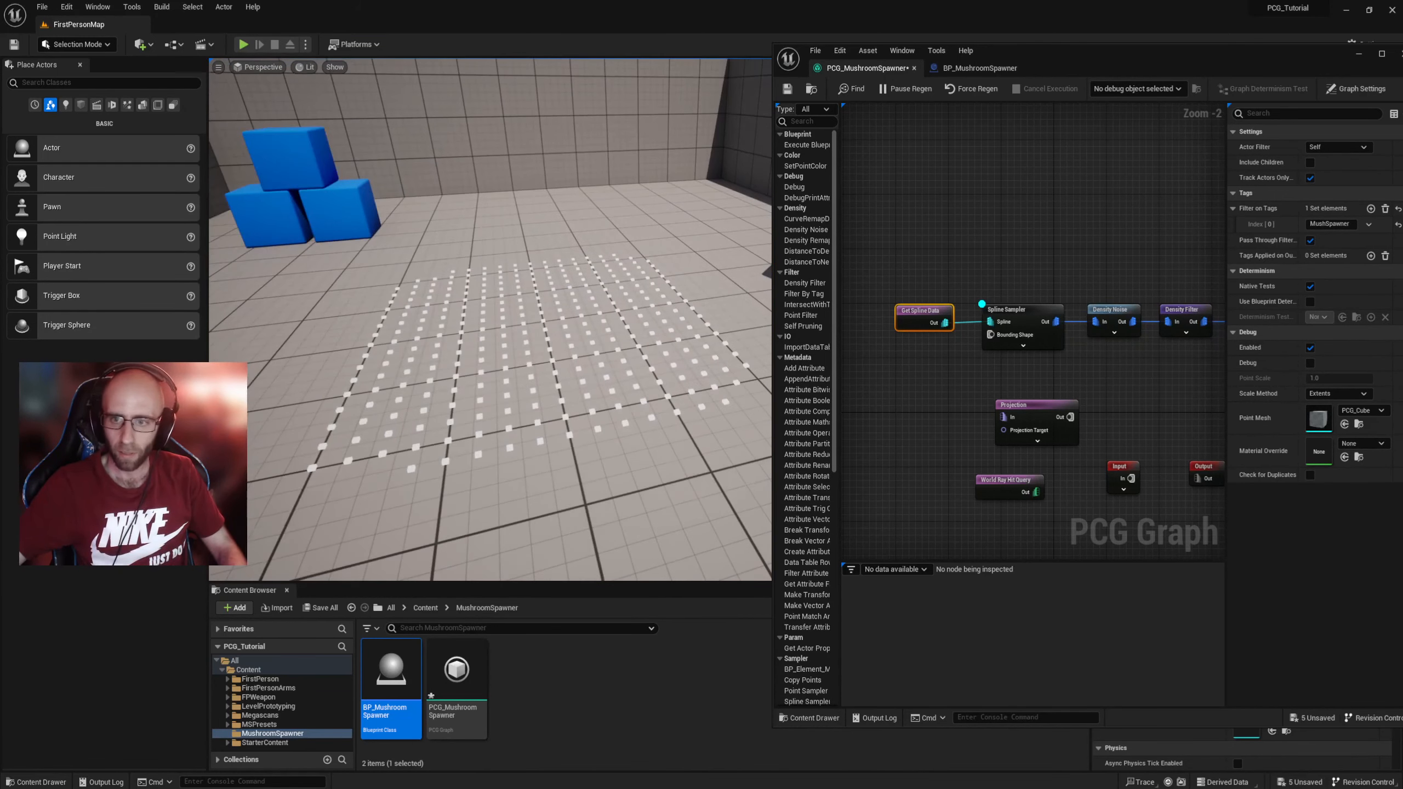
# Step: Try Interior Sample Spacing values of 10 and 1 on the Spline Sampler, and set it back to 25
pyautogui.click(1013, 307)
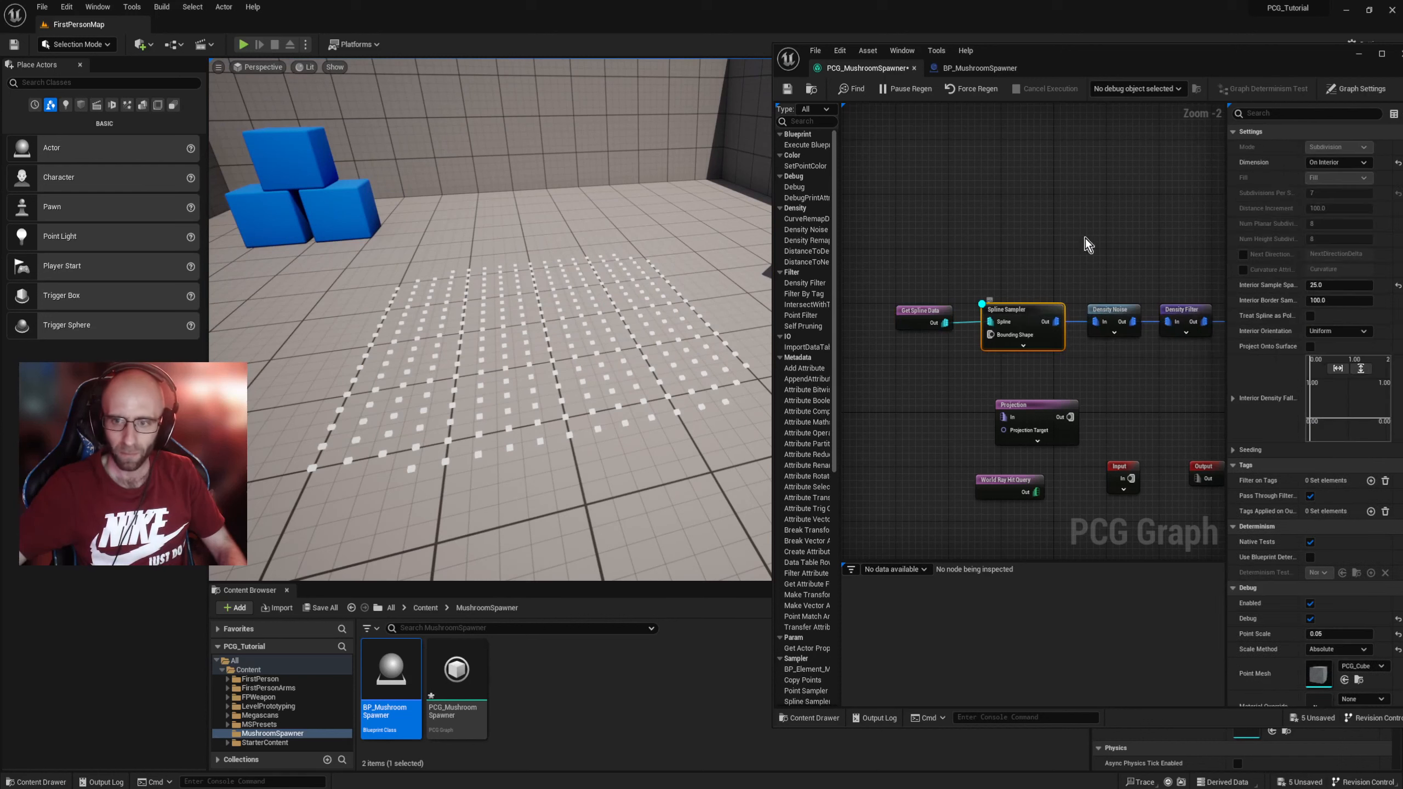
pyautogui.click(1338, 283)
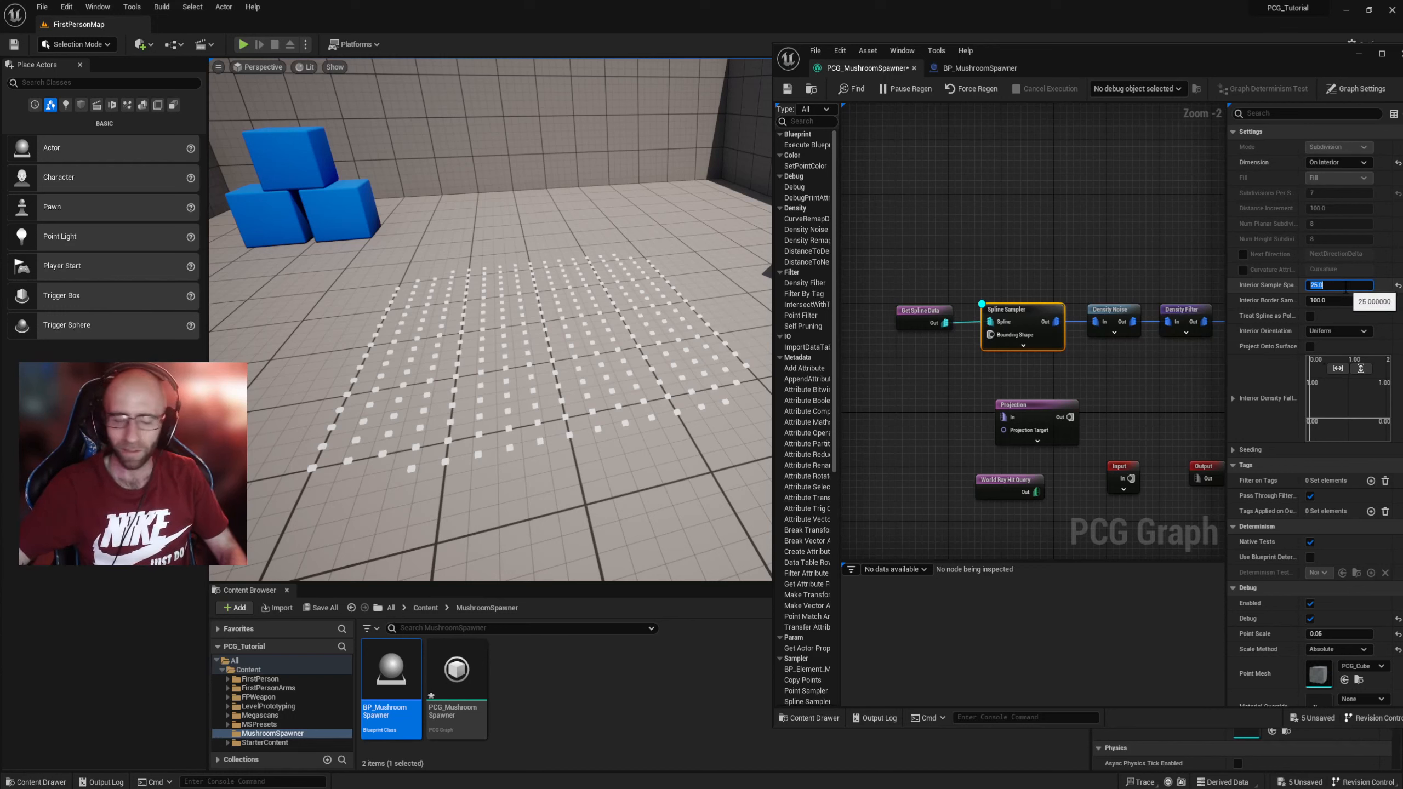
pyautogui.click(1345, 285)
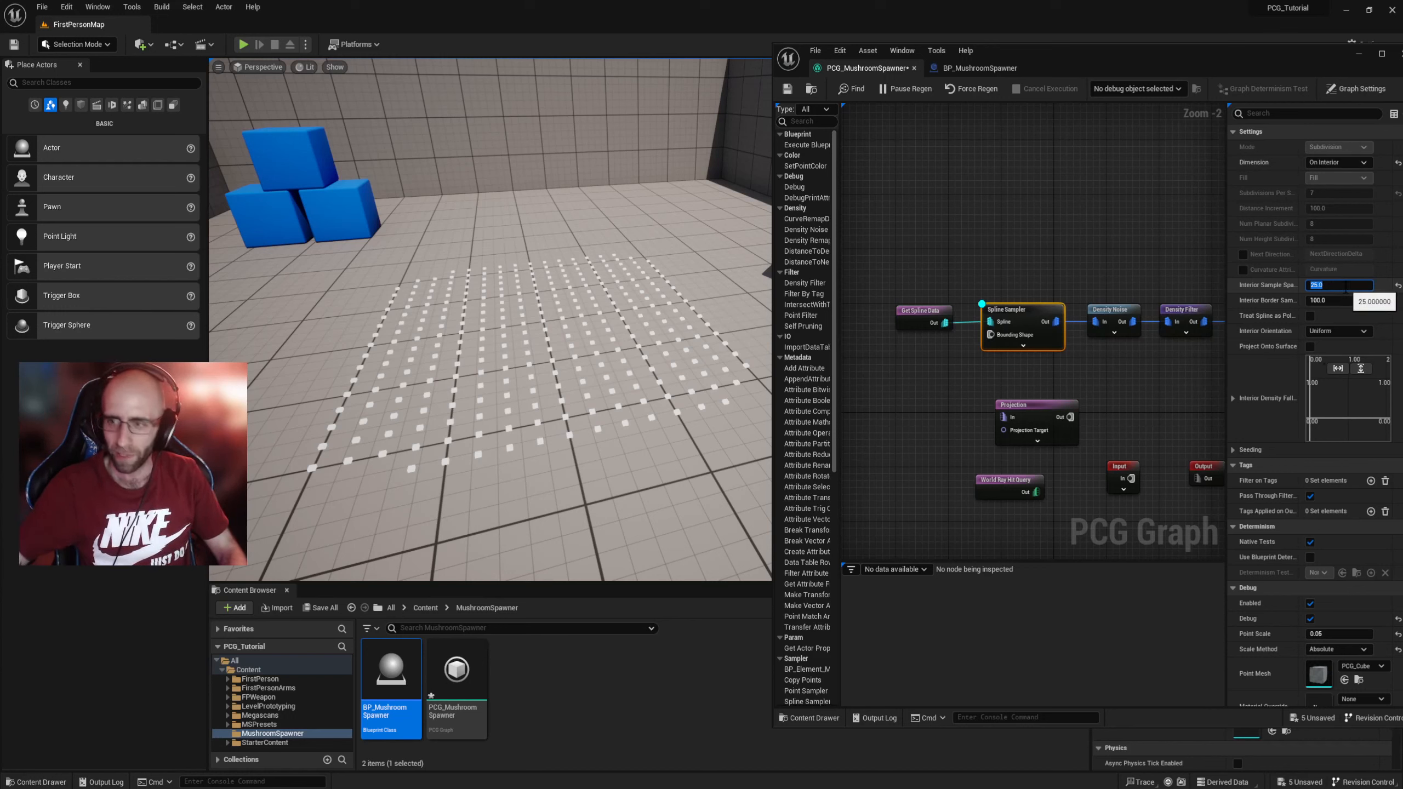
pyautogui.write('10')
pyautogui.press('Return')
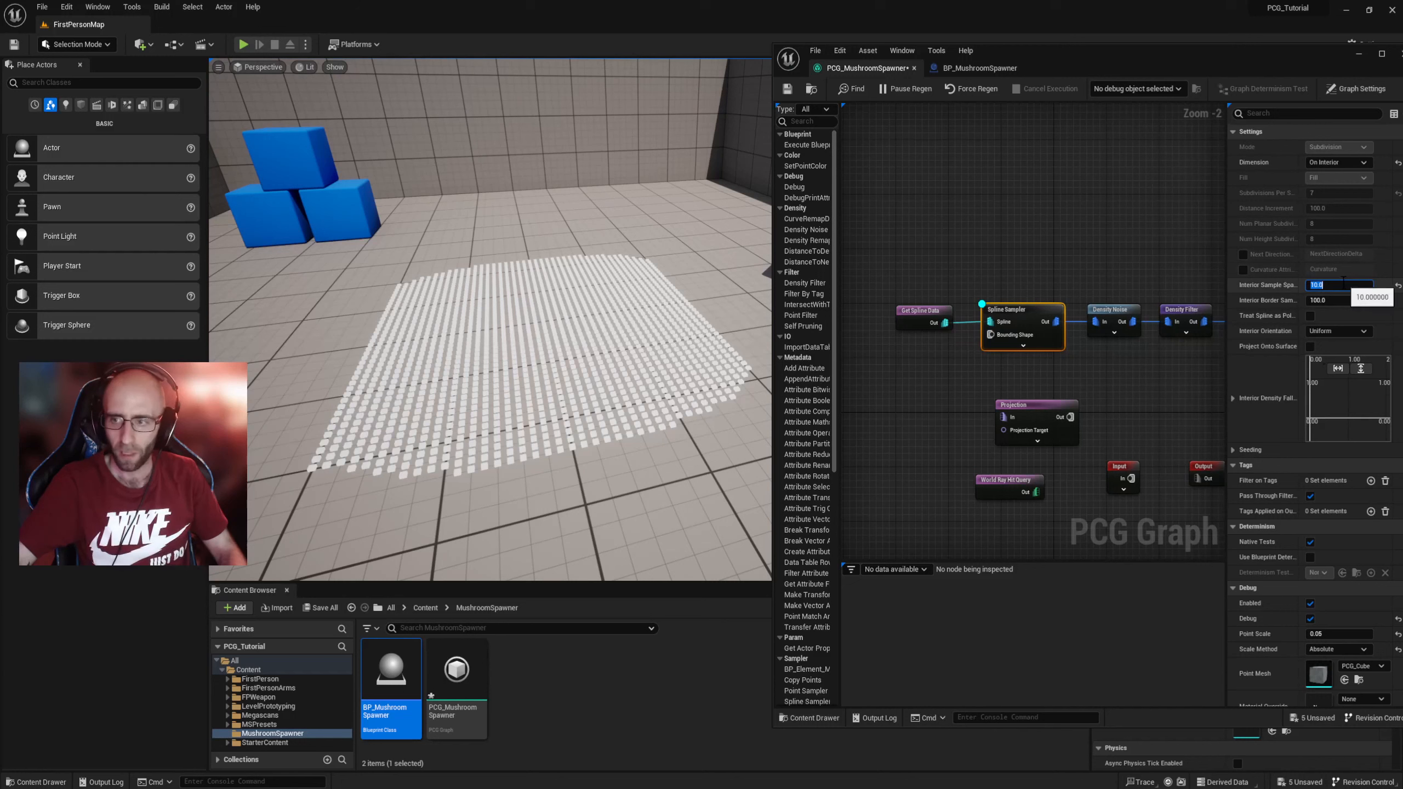
pyautogui.press('Return')
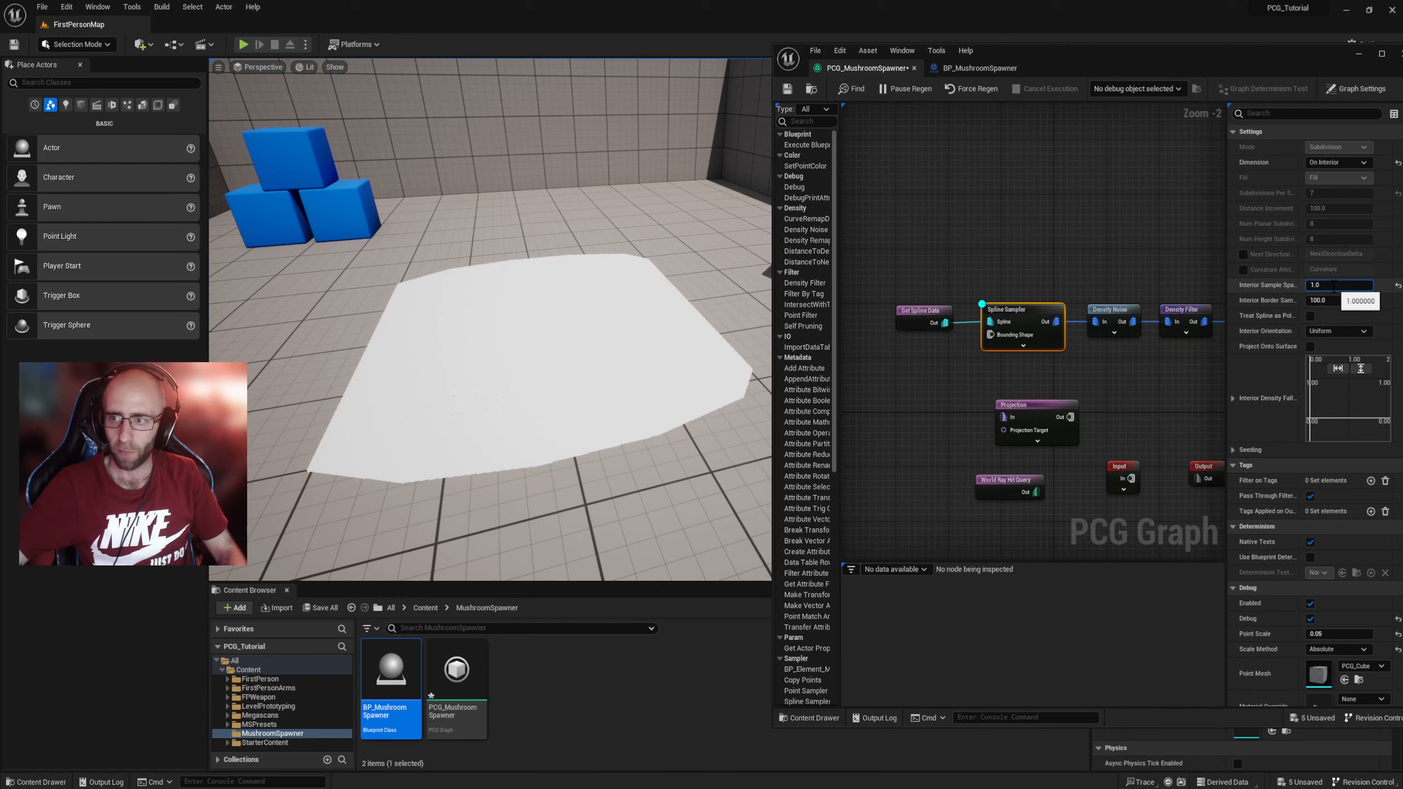
pyautogui.write('25')
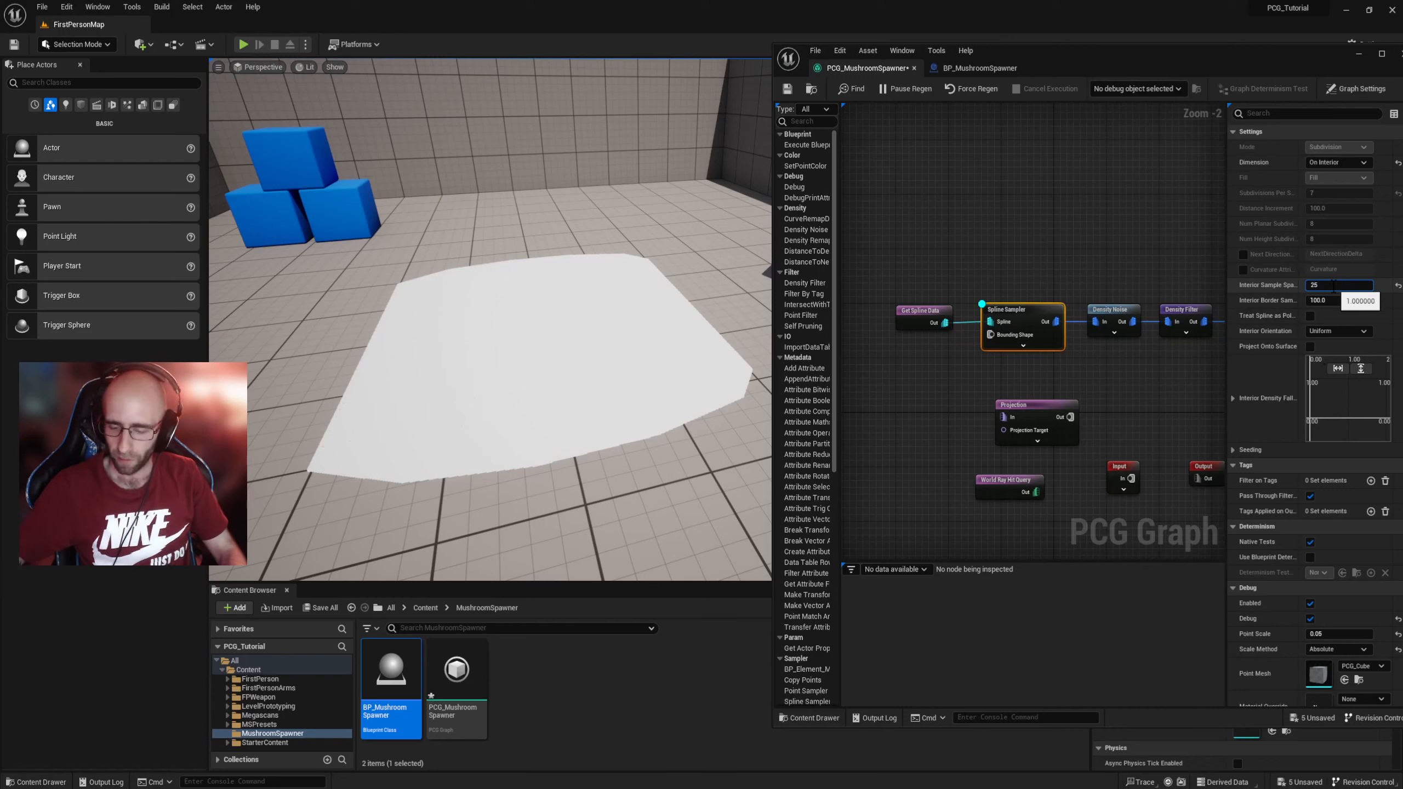
pyautogui.press('Return')
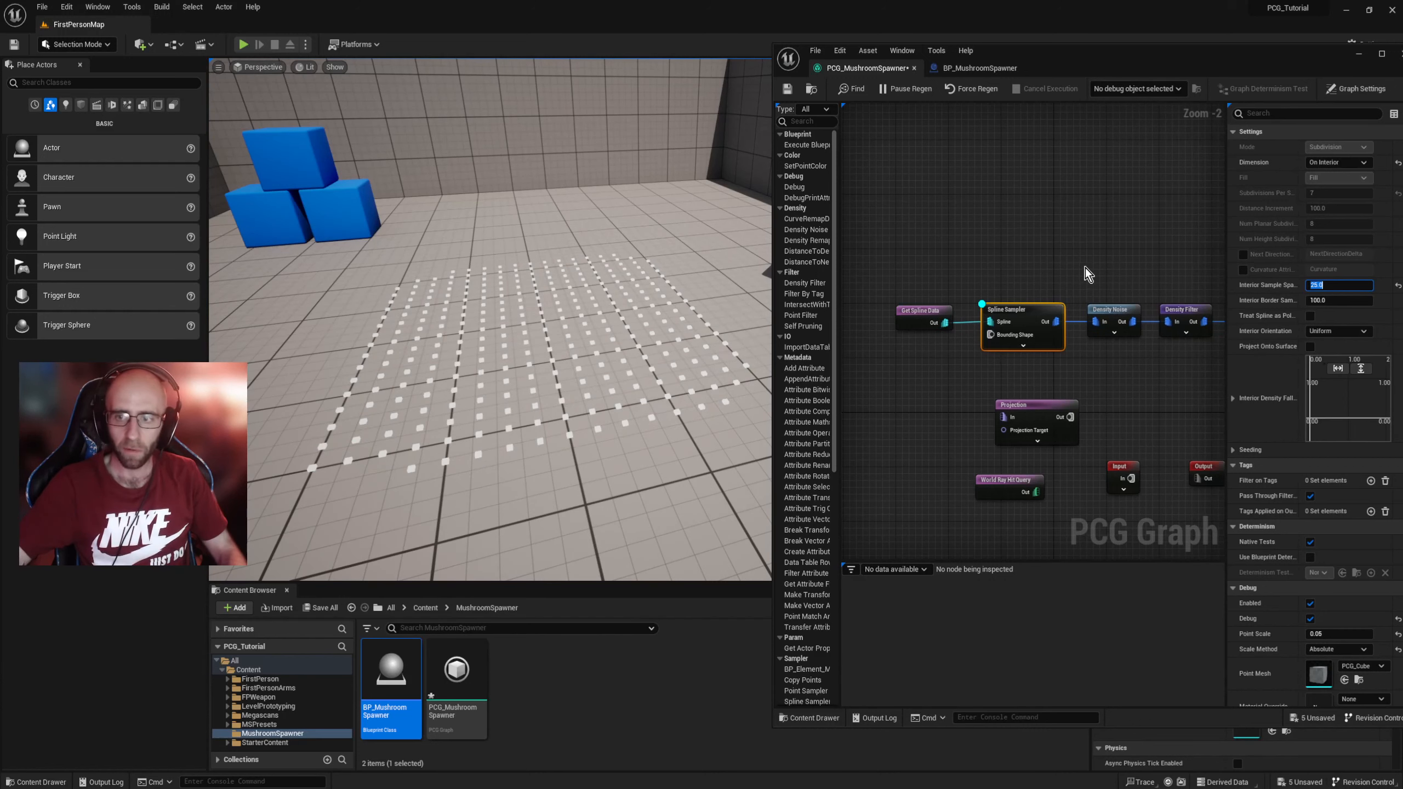
# Step: Detach the Density Noise node from the chain and move it above the other nodes
pyautogui.moveTo(1086, 268); pyautogui.dragTo(1010, 266, button='right')
pyautogui.click(1041, 308)
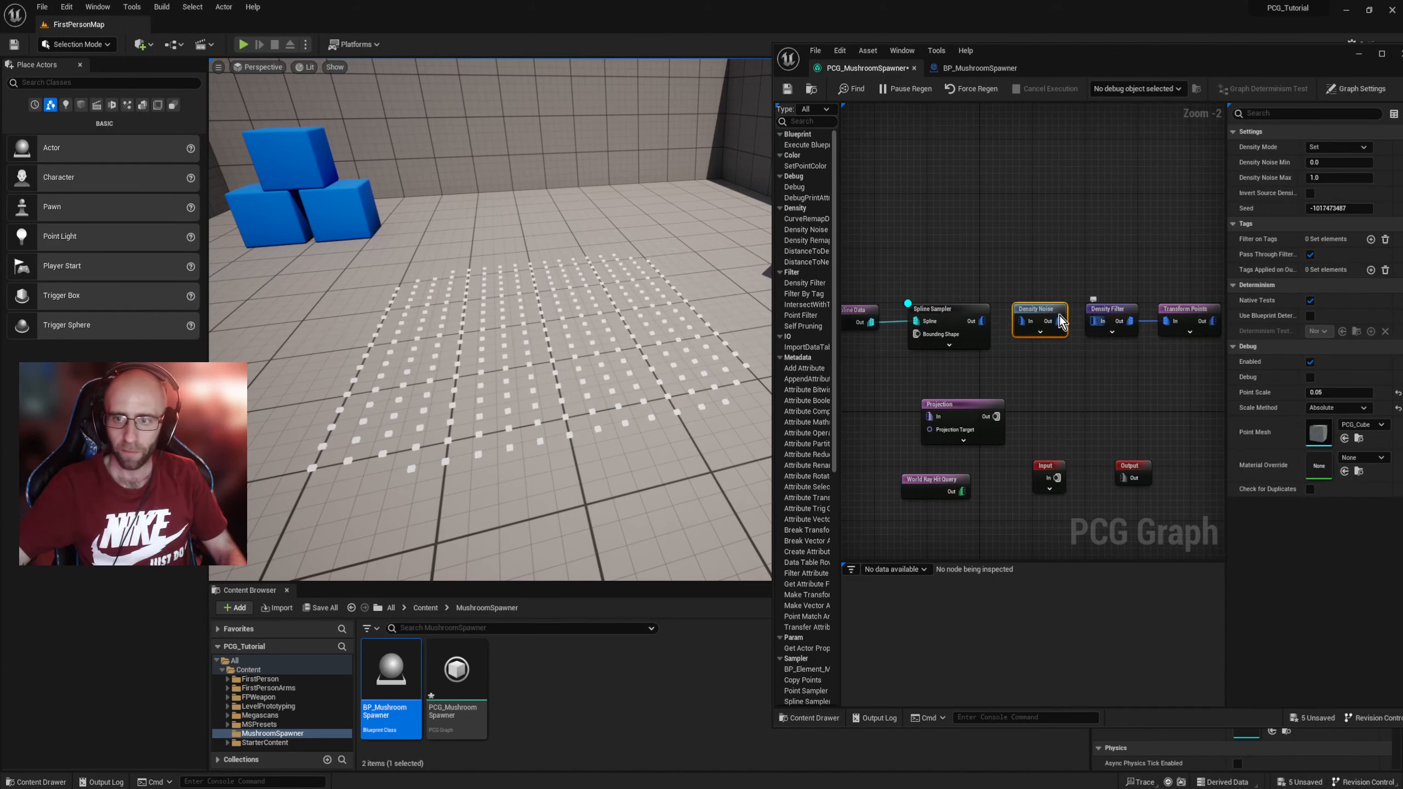
pyautogui.moveTo(1041, 315); pyautogui.dragTo(1028, 234)
# Step: Switch the debug display from Spline Sampler to Density Filter and connect the sampler's output directly to the filter's input
pyautogui.click(985, 326)
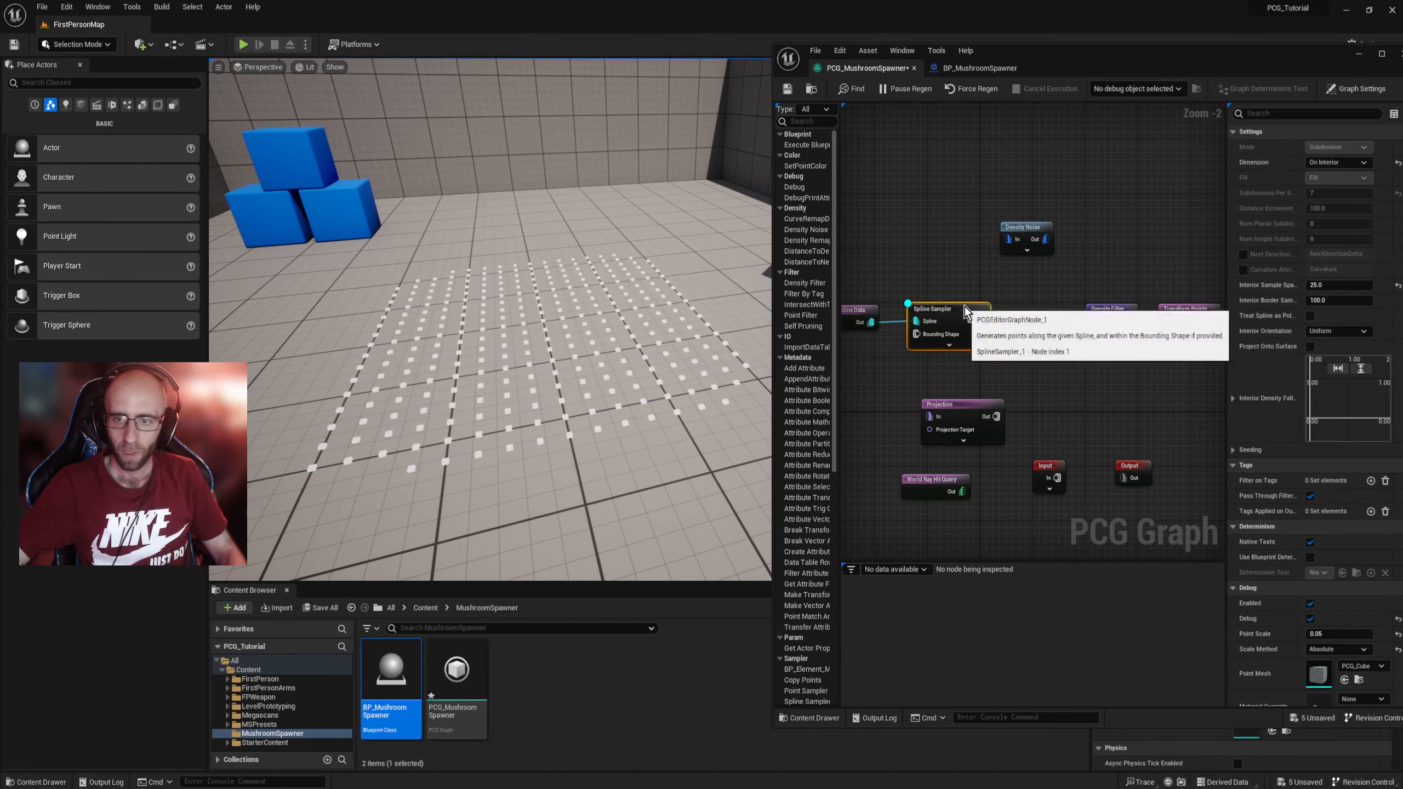
pyautogui.press('d')
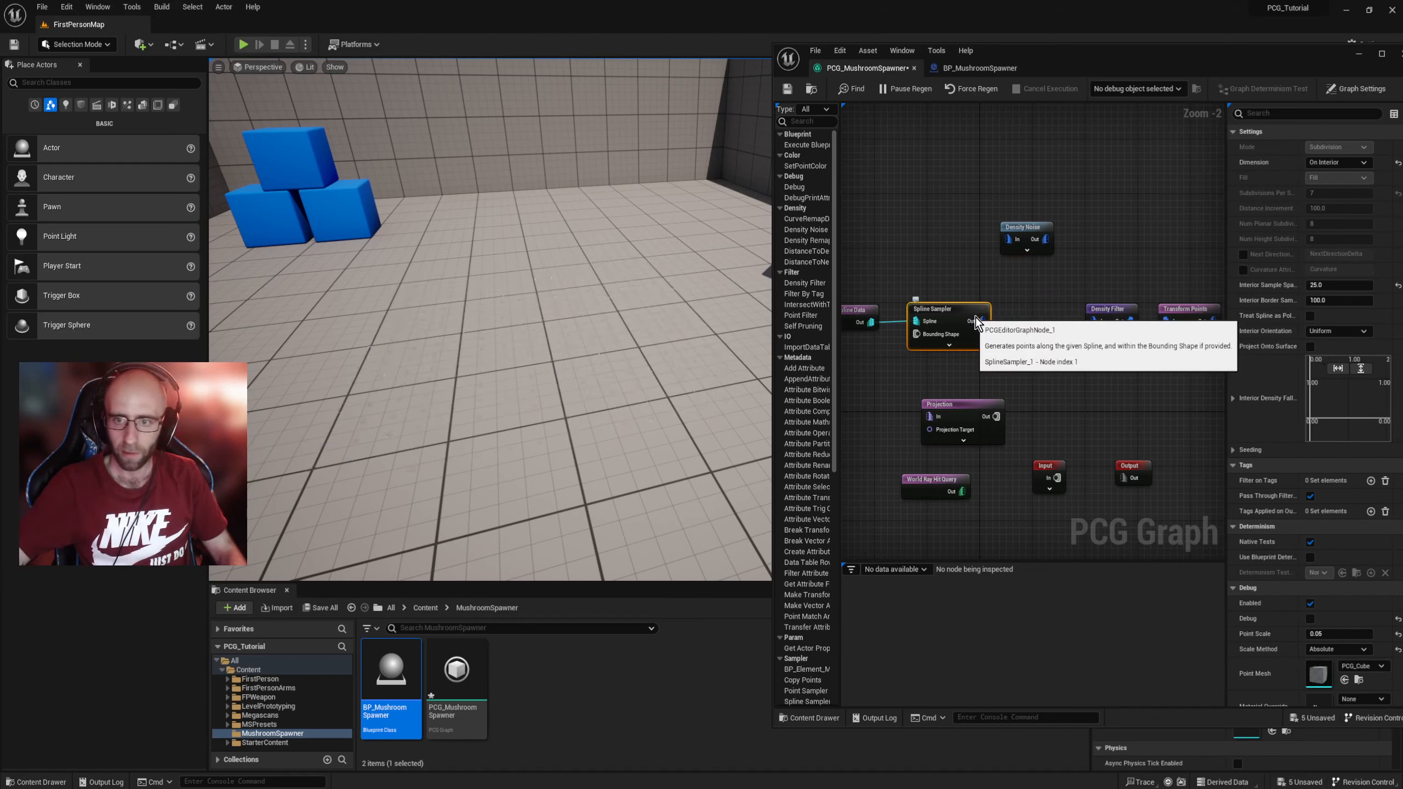
pyautogui.click(1114, 316)
pyautogui.press('d')
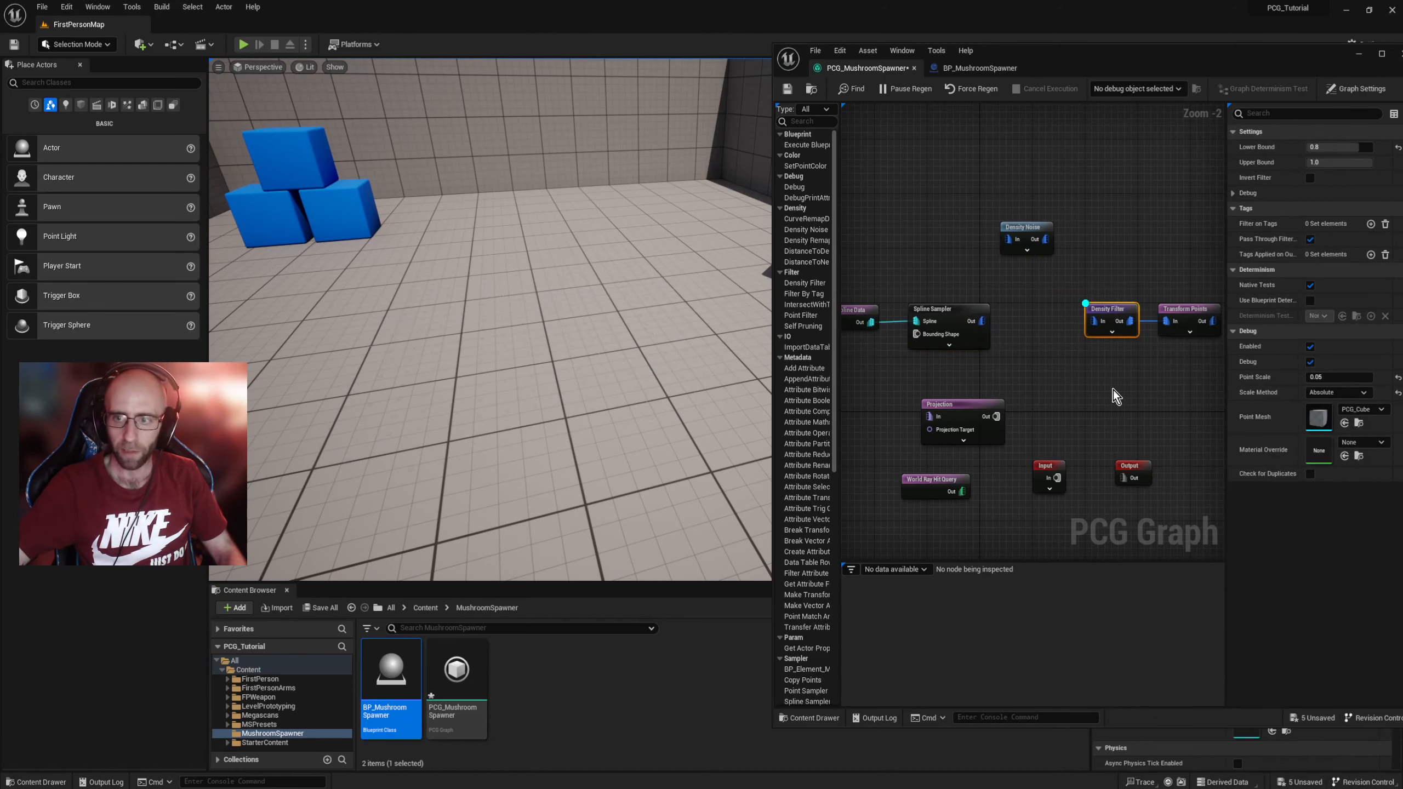
pyautogui.moveTo(982, 321); pyautogui.dragTo(1095, 321)
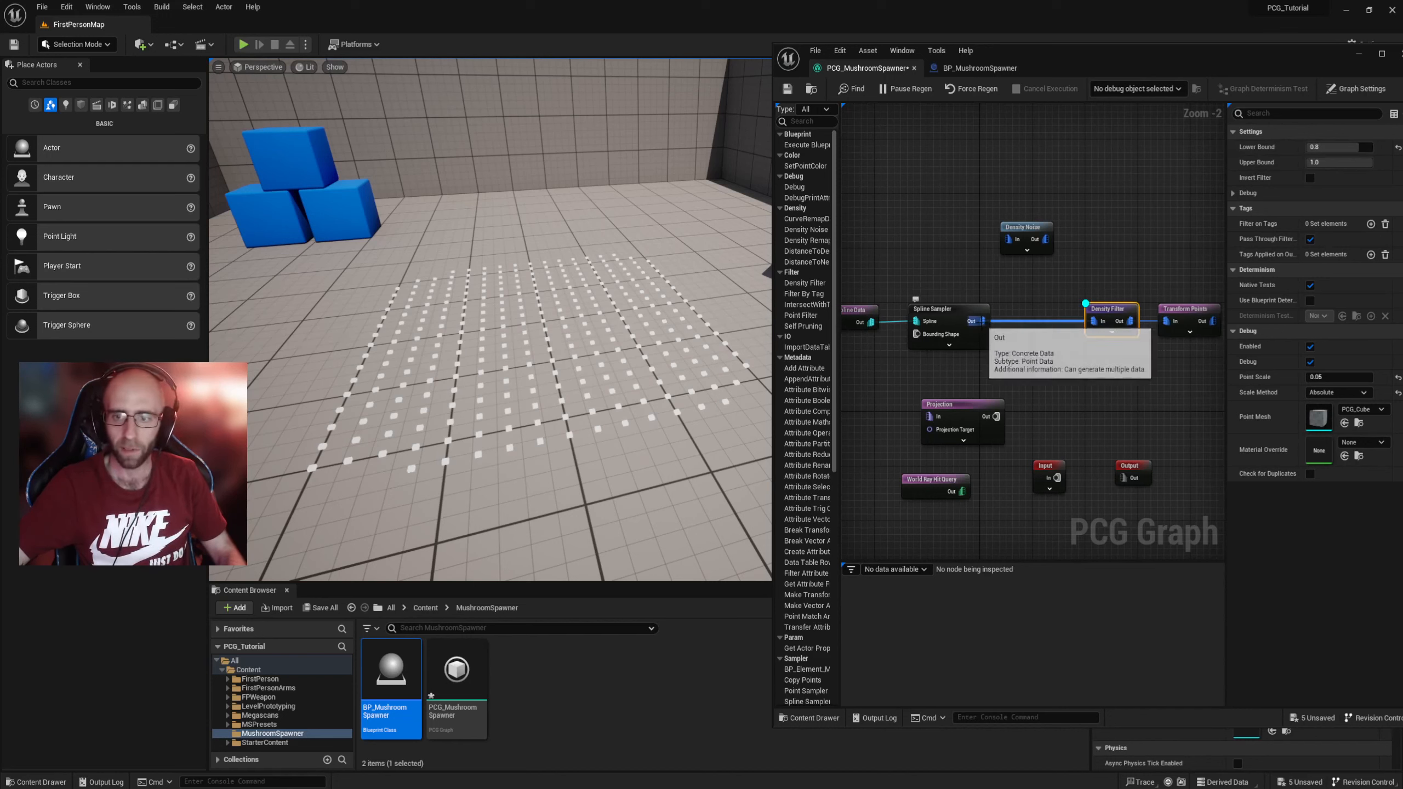
# Step: Break the direct Spline Sampler to Density Filter link and reconnect the Density Noise node between them
pyautogui.keyDown('alt'); pyautogui.click(981, 321); pyautogui.keyUp('alt')
pyautogui.moveTo(1030, 235); pyautogui.dragTo(1096, 324)
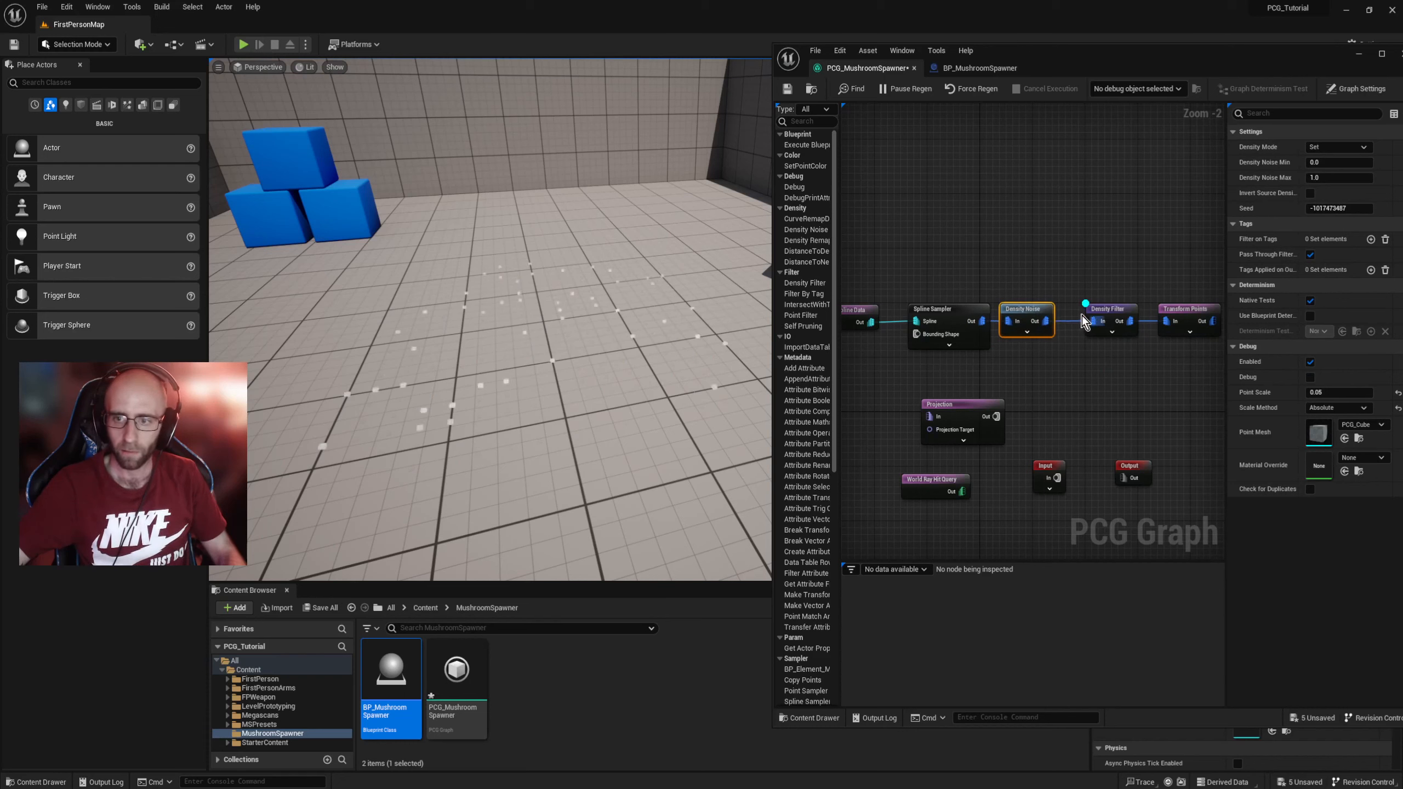
# Step: Turn off debug display on the Density Filter and turn it on for the Spline Sampler
pyautogui.click(1115, 314)
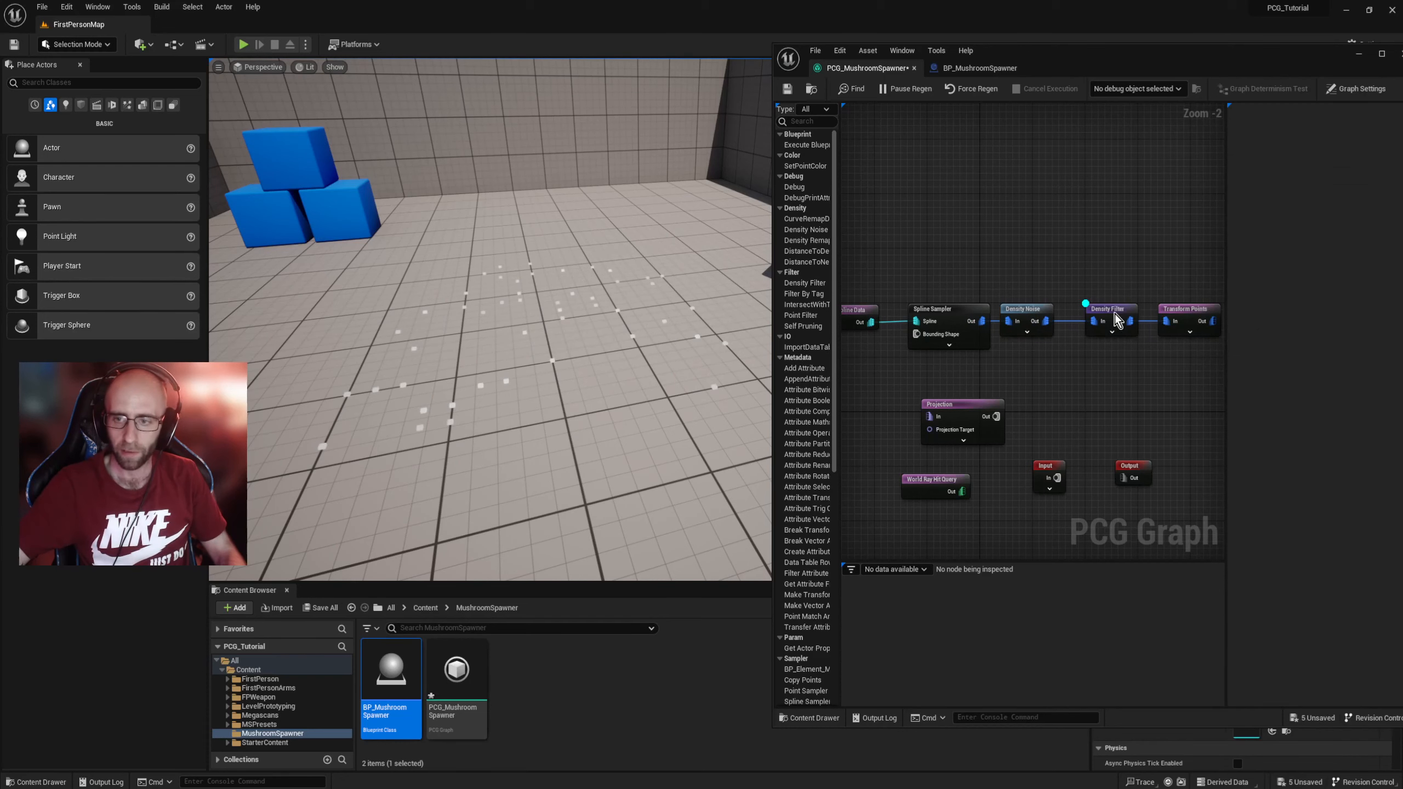
pyautogui.click(970, 305)
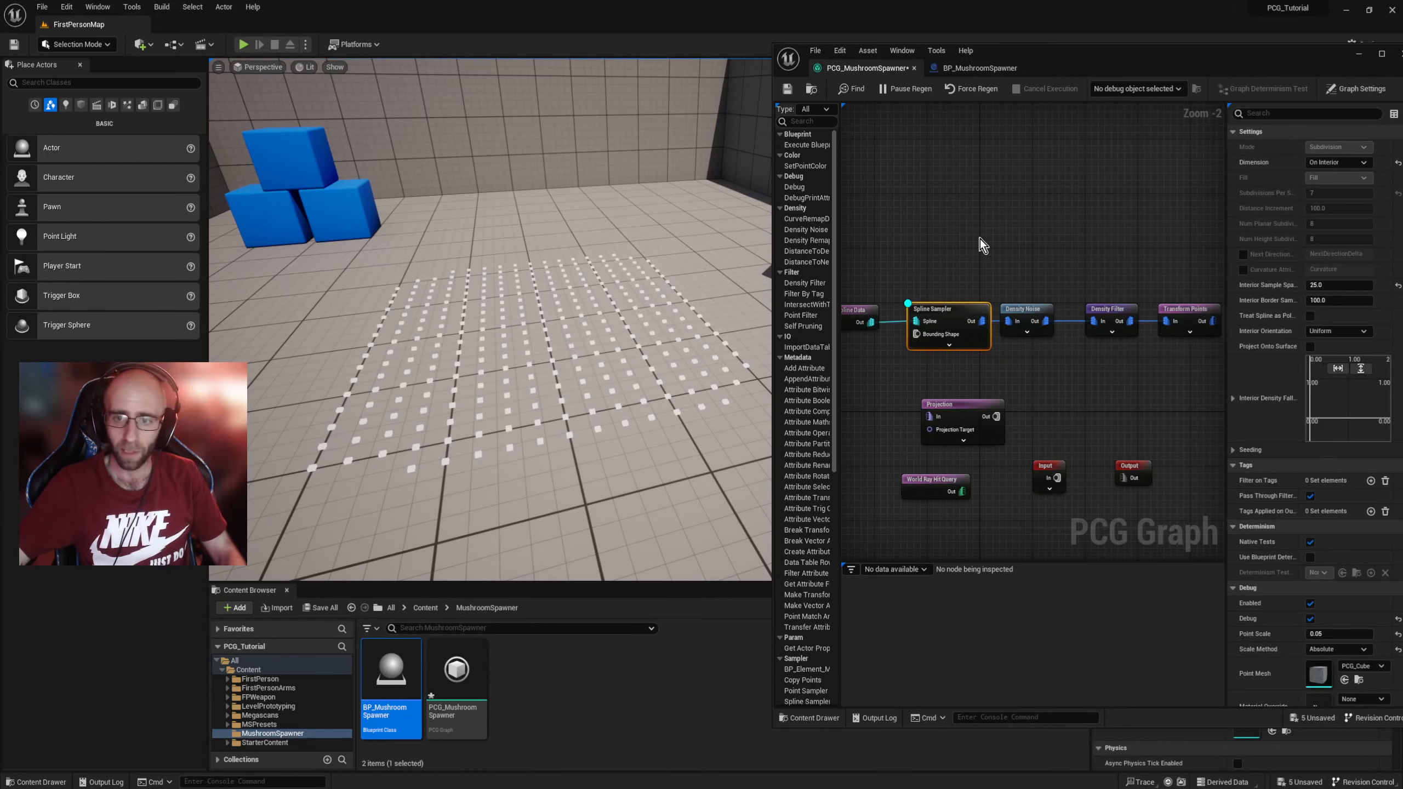
pyautogui.moveTo(967, 224); pyautogui.dragTo(982, 235, button='right')
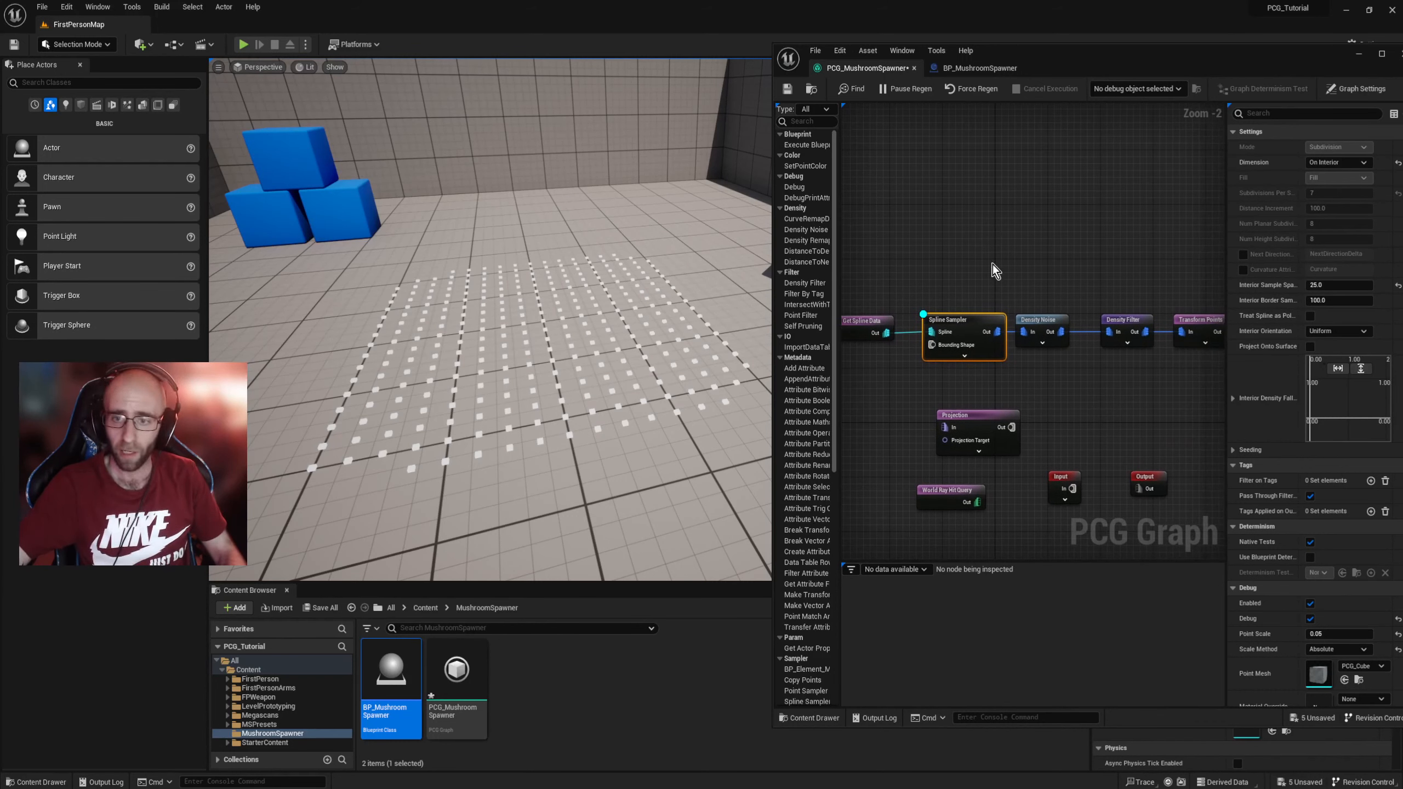
# Step: Move the debug display from the Spline Sampler node to the Density Noise node and inspect its points in the viewport
pyautogui.click(1046, 326)
pyautogui.press('d')
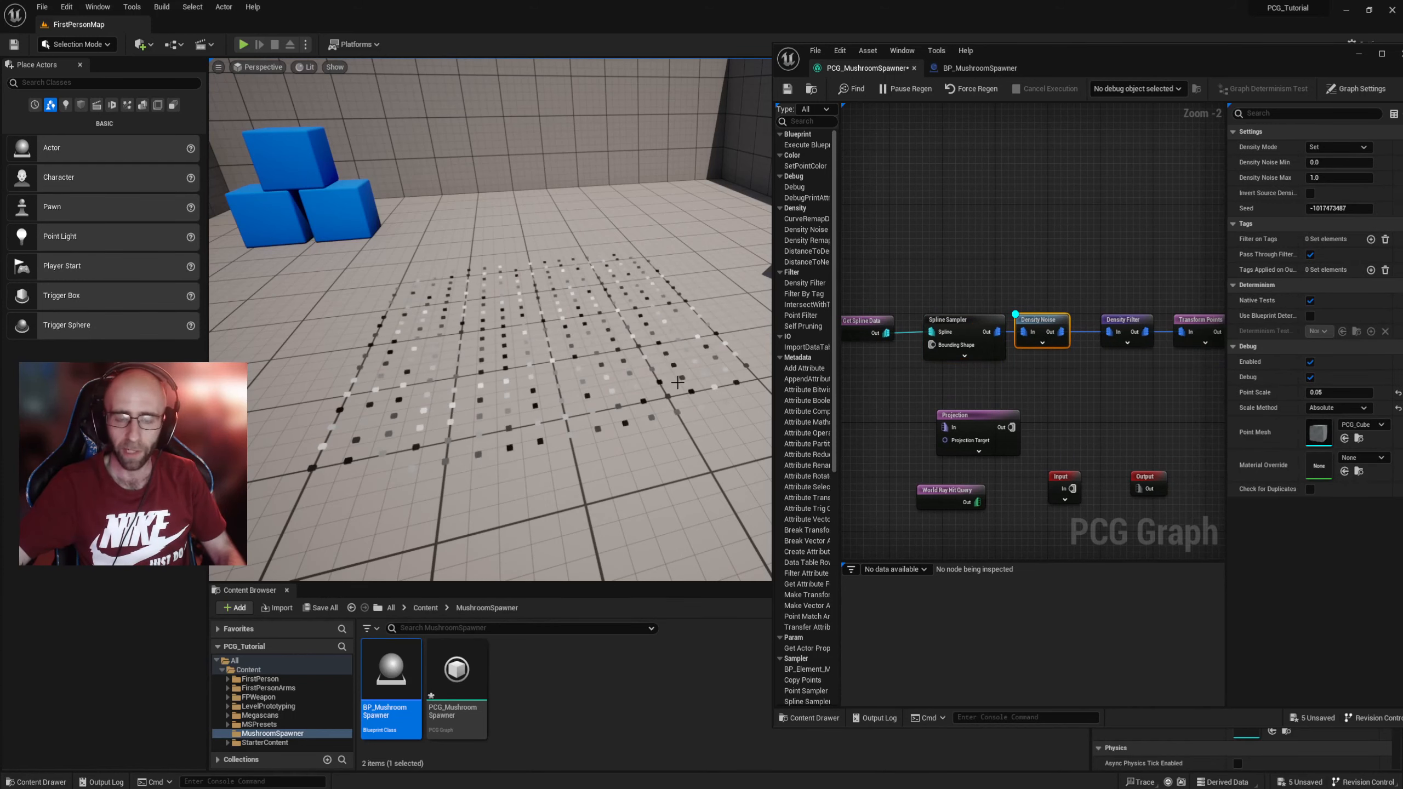
pyautogui.moveTo(678, 383)
pyautogui.mouseDown(button='right')
pyautogui.moveTo(644, 406)
pyautogui.moveTo(678, 383)
pyautogui.mouseUp(button='right')
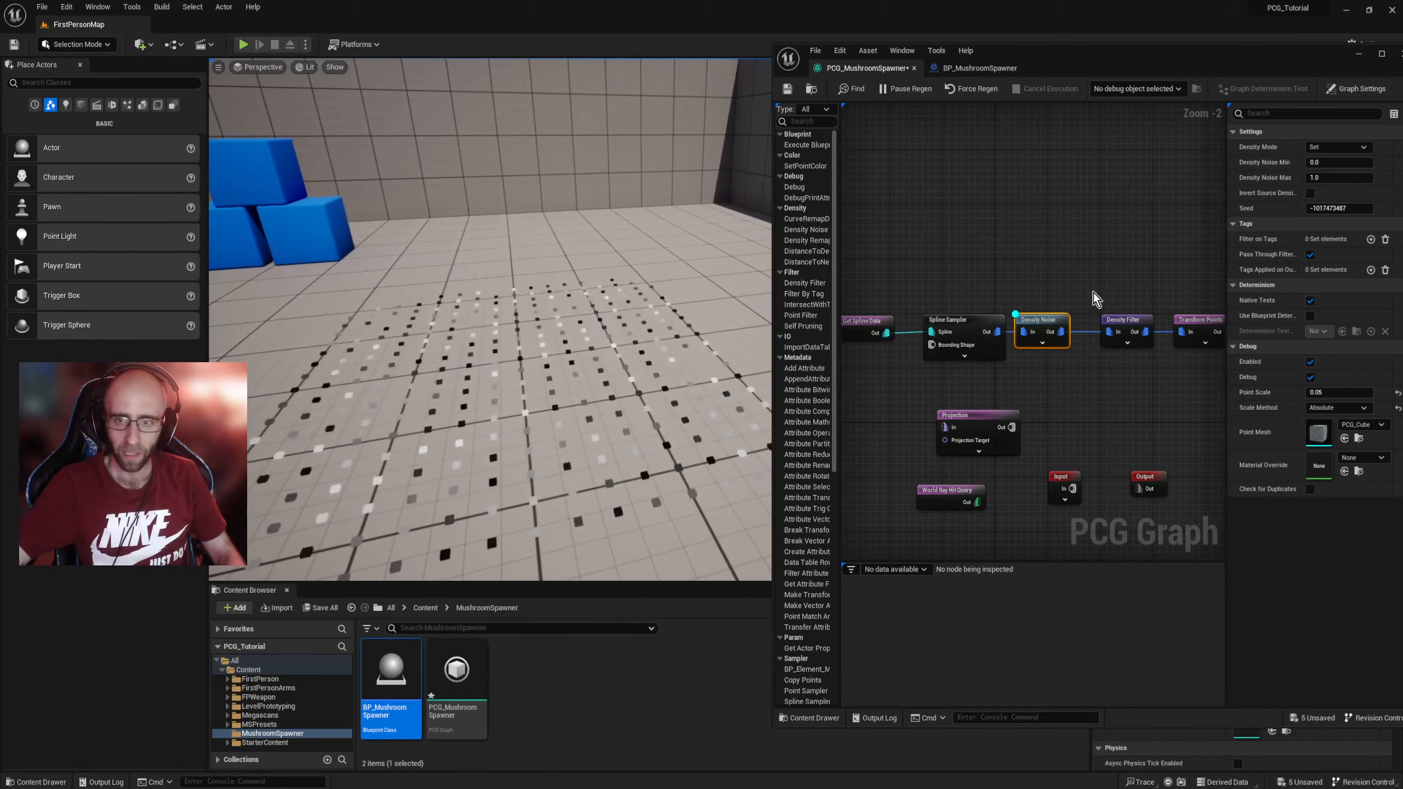
pyautogui.click(974, 325)
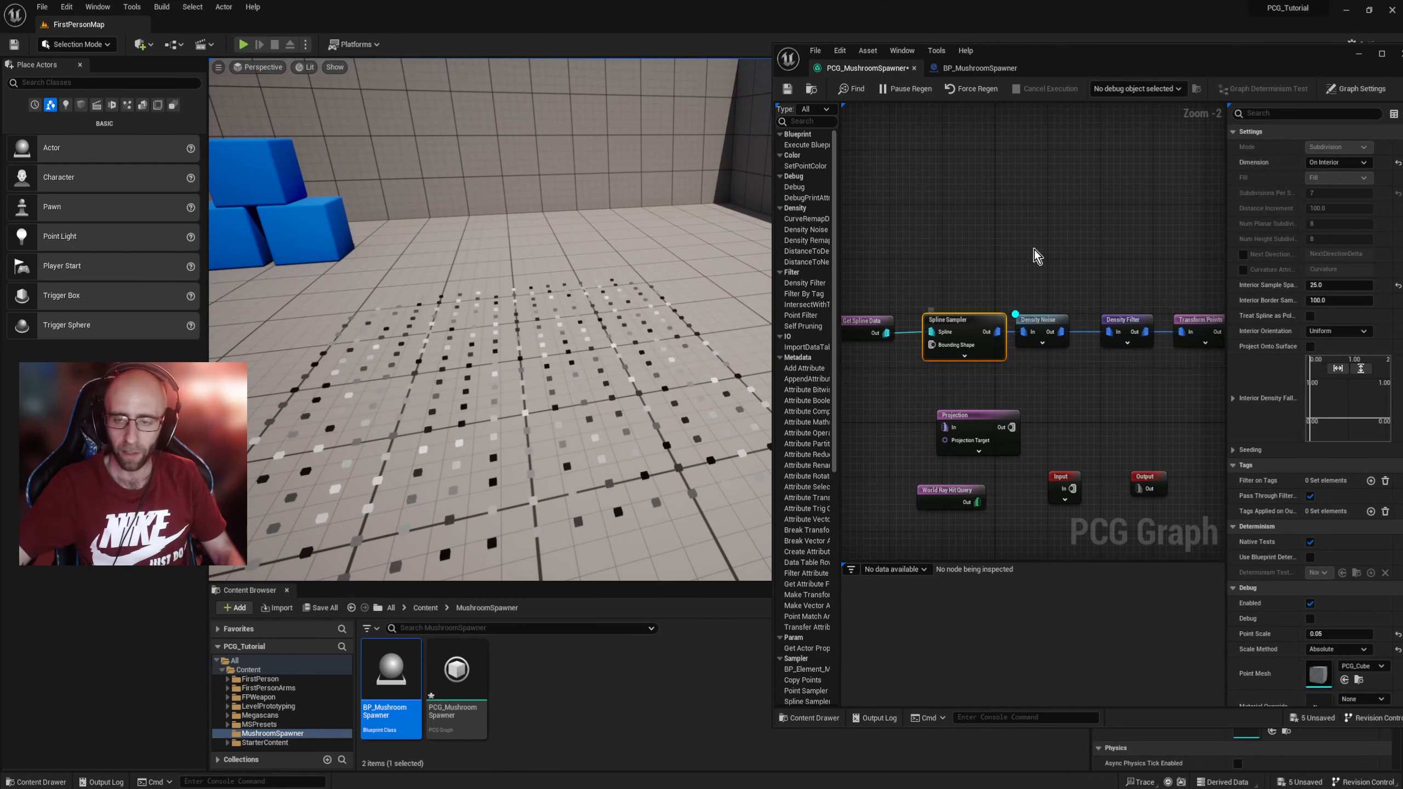
pyautogui.click(1040, 327)
pyautogui.moveTo(562, 362); pyautogui.dragTo(545, 409, button='right')
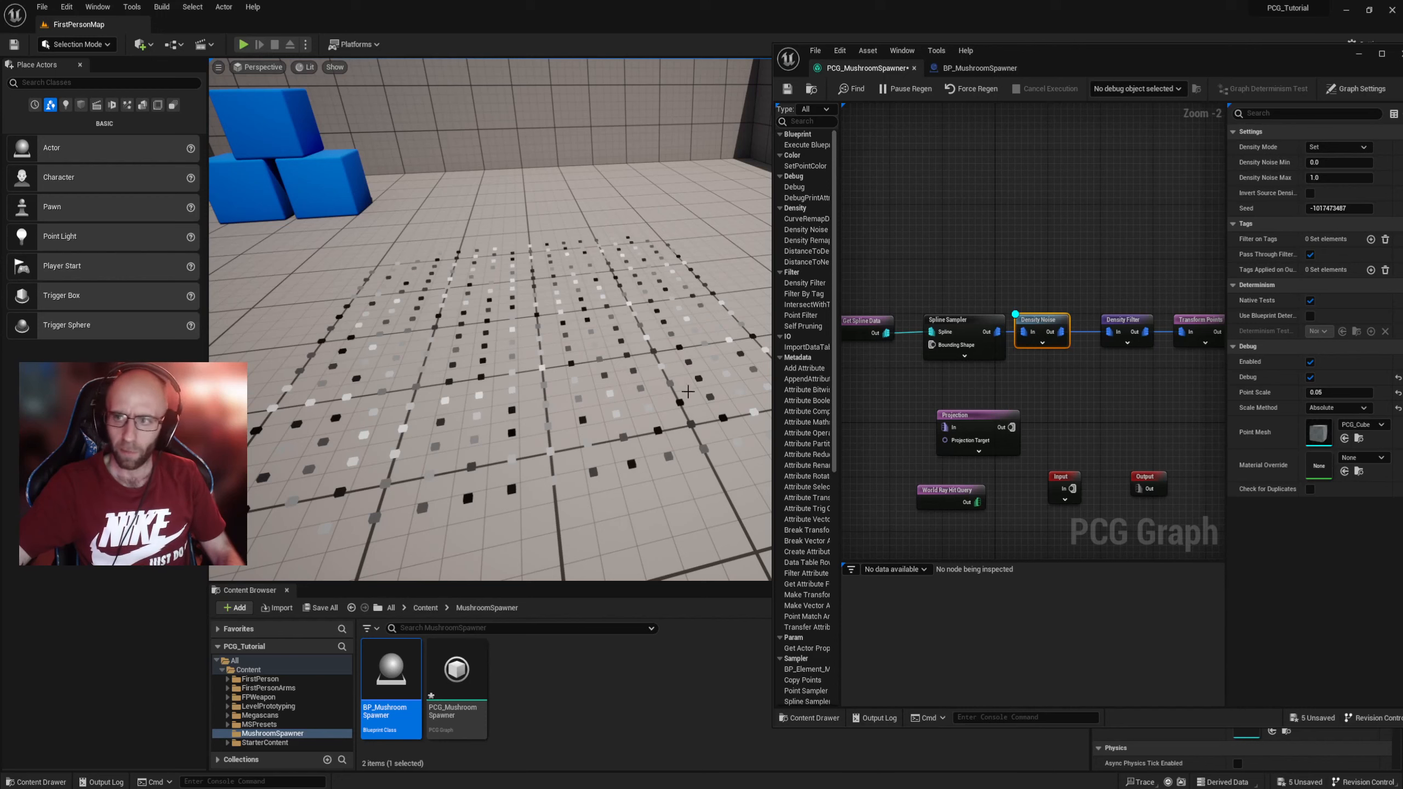
pyautogui.press('s')
pyautogui.moveTo(580, 371)
pyautogui.mouseDown(button='right')
pyautogui.moveTo(568, 367)
pyautogui.moveTo(587, 348)
pyautogui.moveTo(557, 347)
pyautogui.moveTo(585, 377)
pyautogui.mouseUp(button='right')
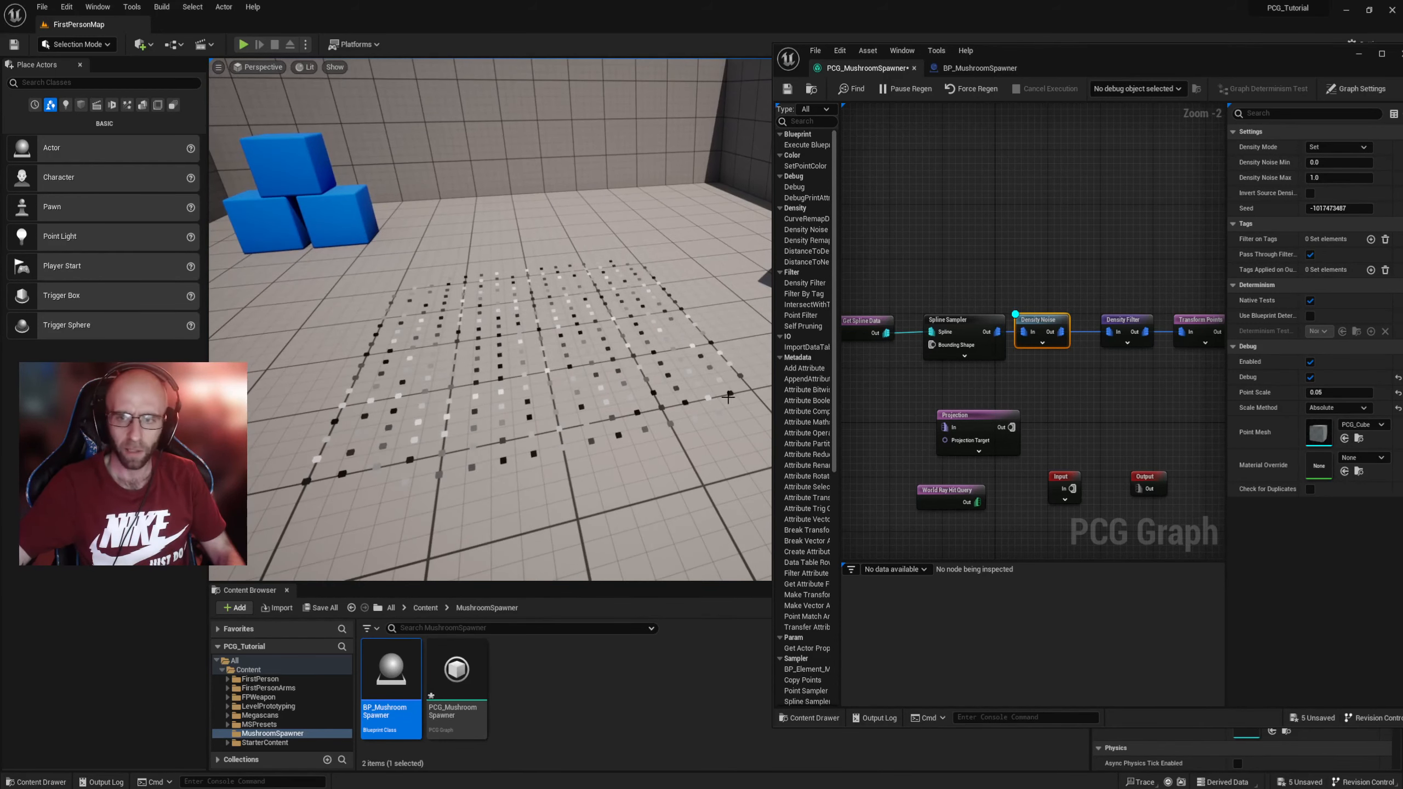
# Step: Turn off debugging on the Density Noise node and turn it on for the Density Filter node
pyautogui.click(1116, 320)
pyautogui.click(1044, 322)
pyautogui.press('d')
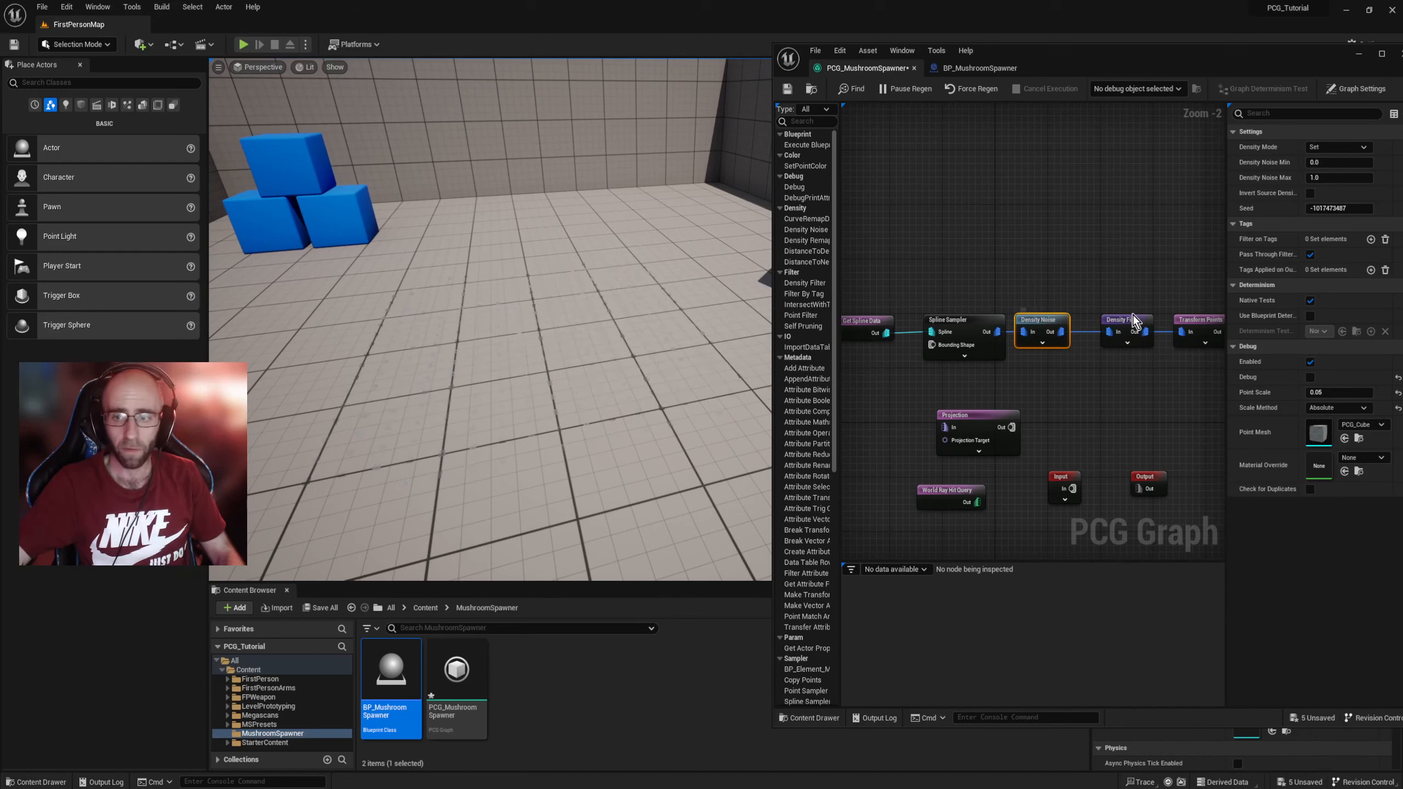
pyautogui.click(1132, 320)
pyautogui.press('d')
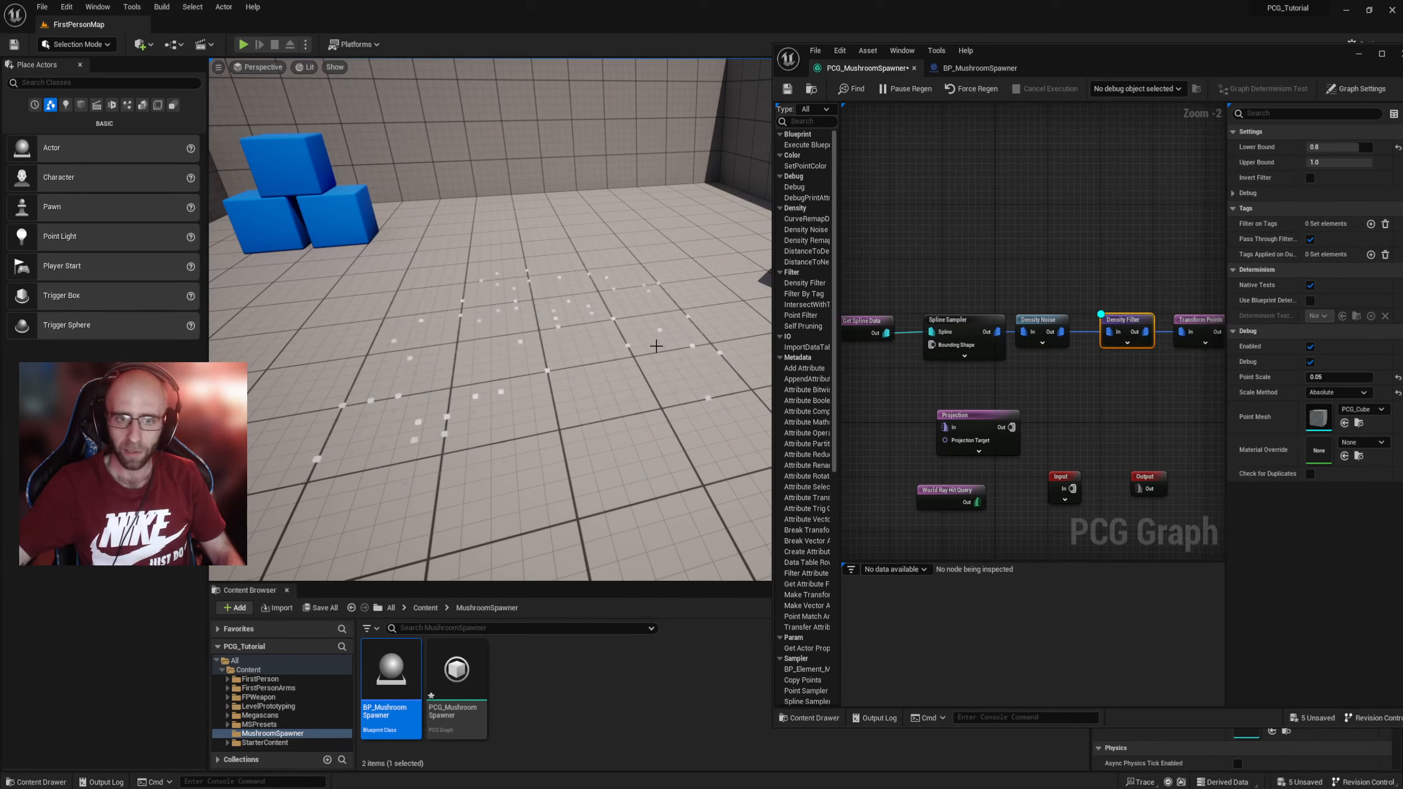
# Step: Raise the Density Filter's Lower Bound to 0.928 and compare with the Density Noise node's settings
pyautogui.click(1336, 147)
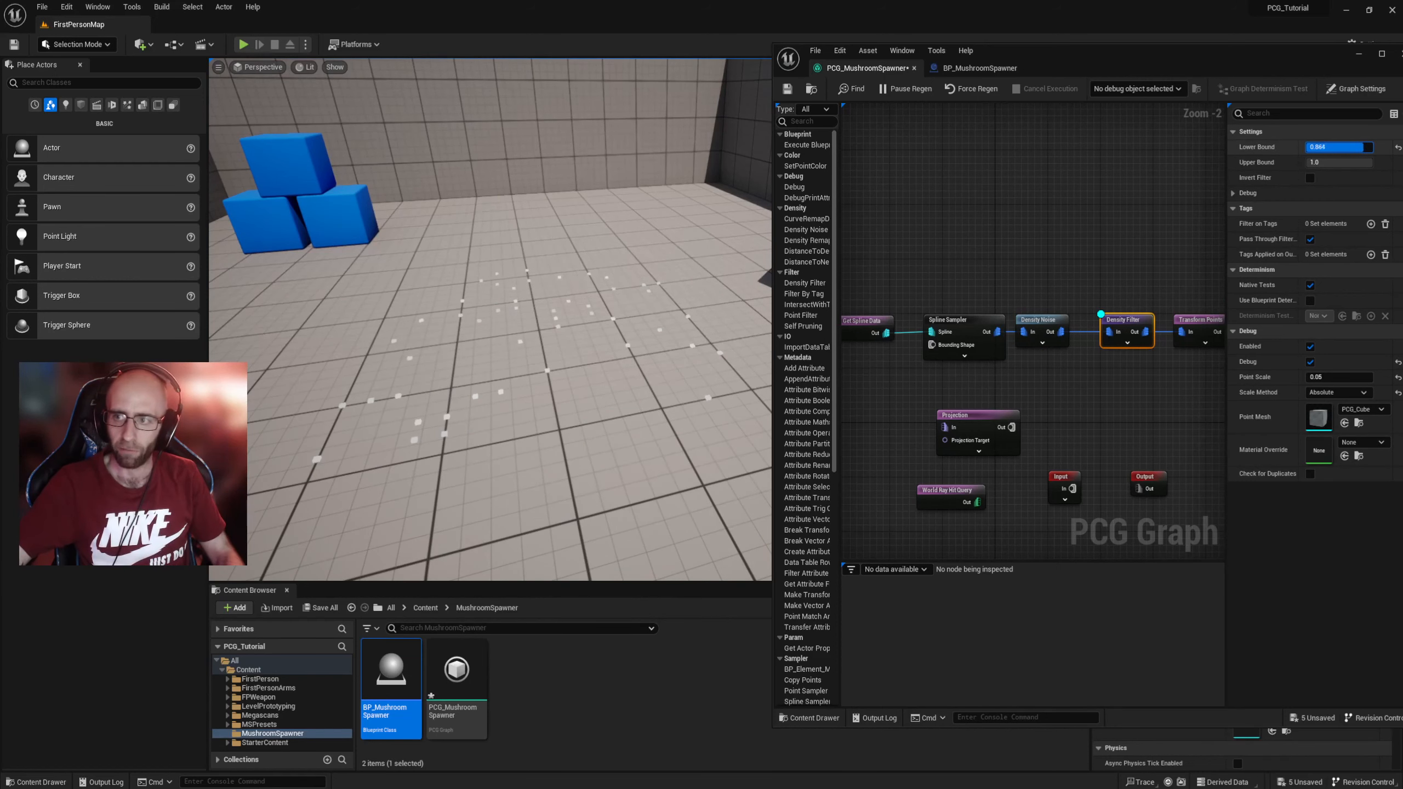
pyautogui.press('Return')
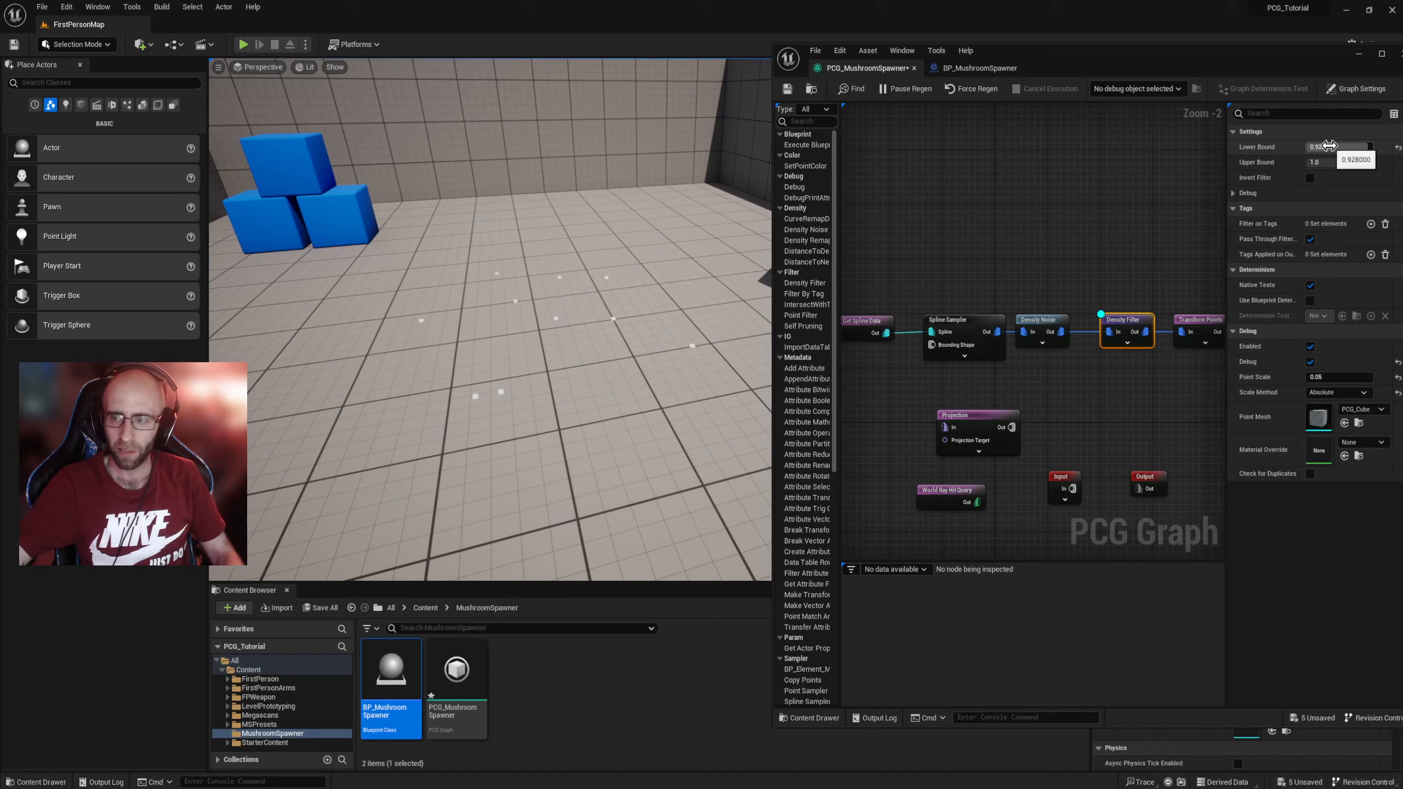
pyautogui.click(1039, 324)
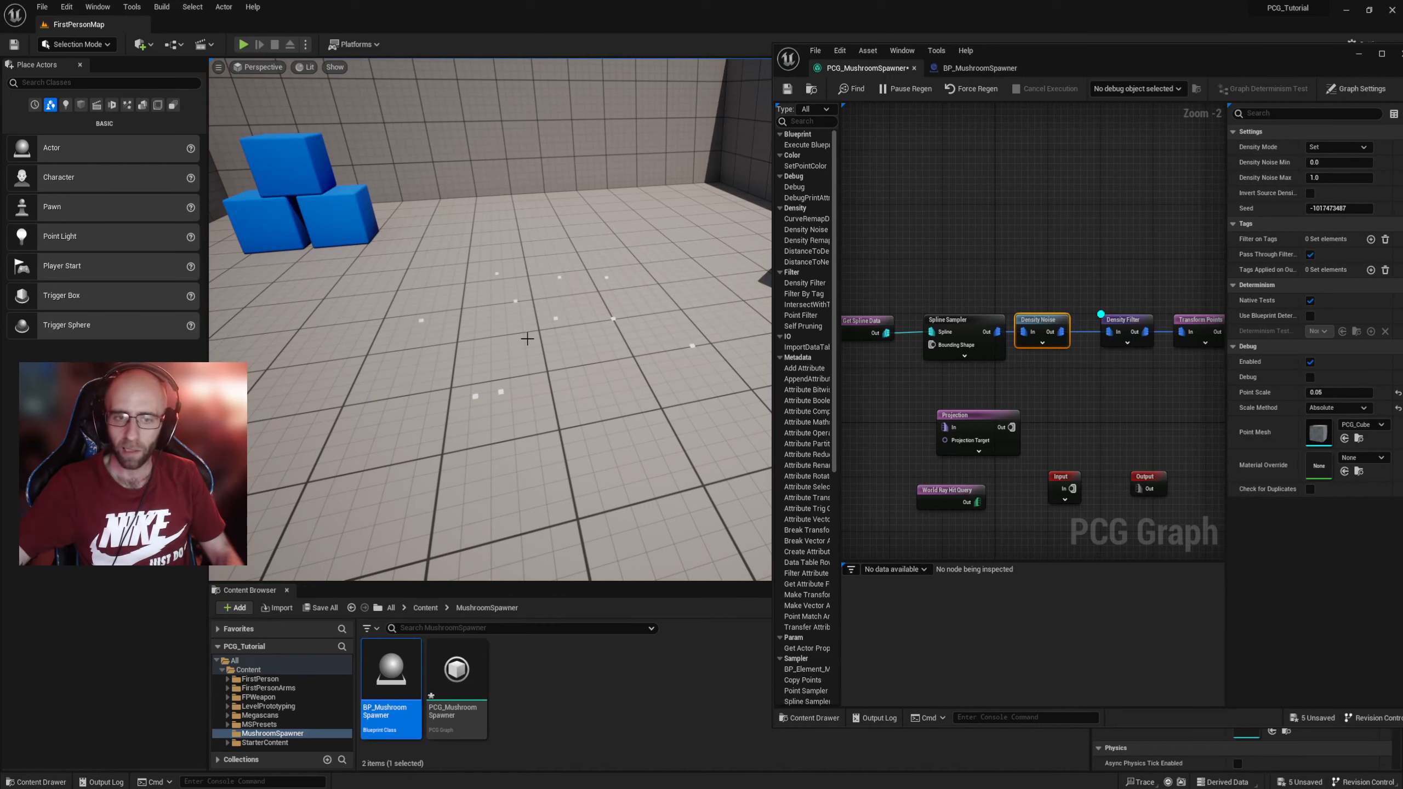
pyautogui.click(1117, 320)
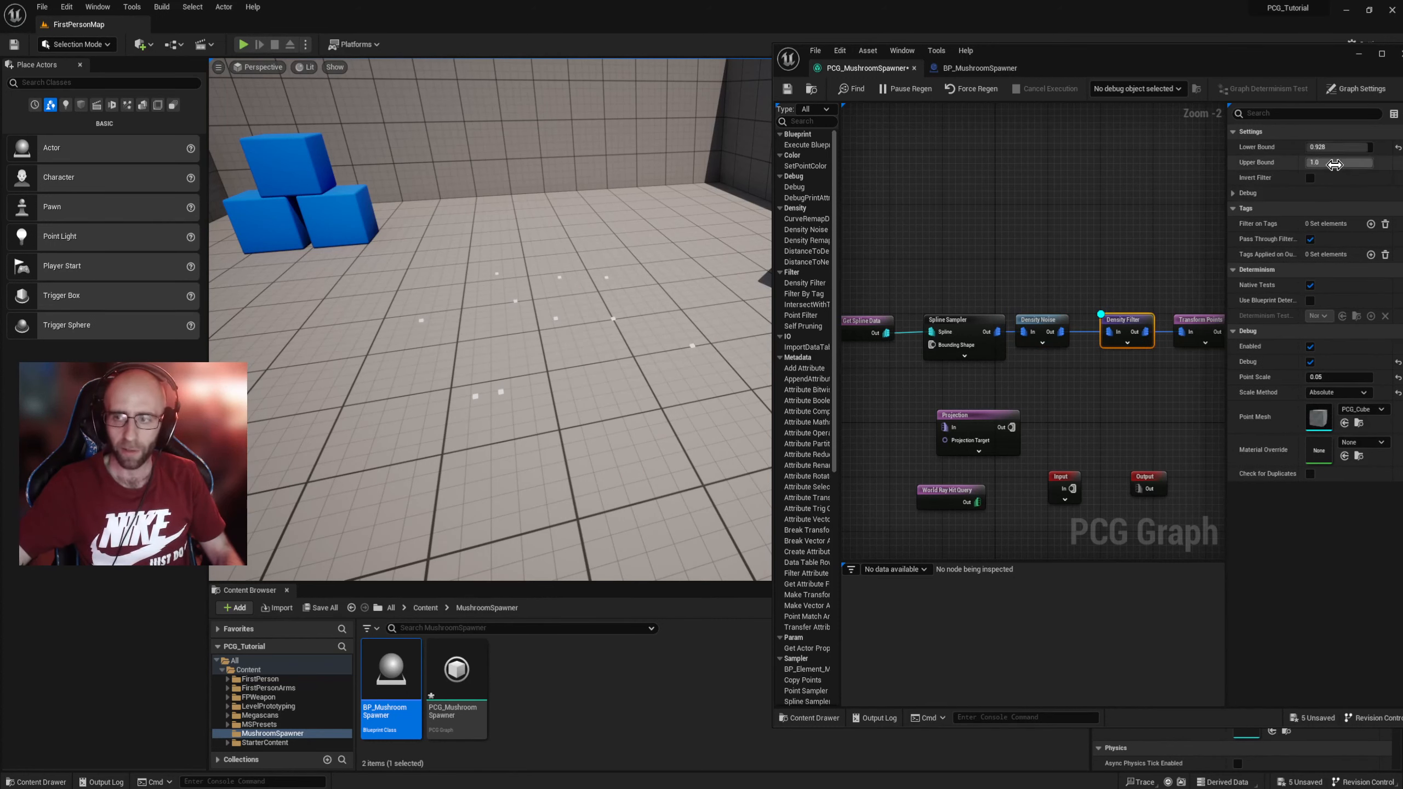
# Step: Set the Density Filter's Lower Bound to 1.0 and review the Spline Sampler and Density Noise settings
pyautogui.moveTo(1336, 147); pyautogui.dragTo(1369, 147)
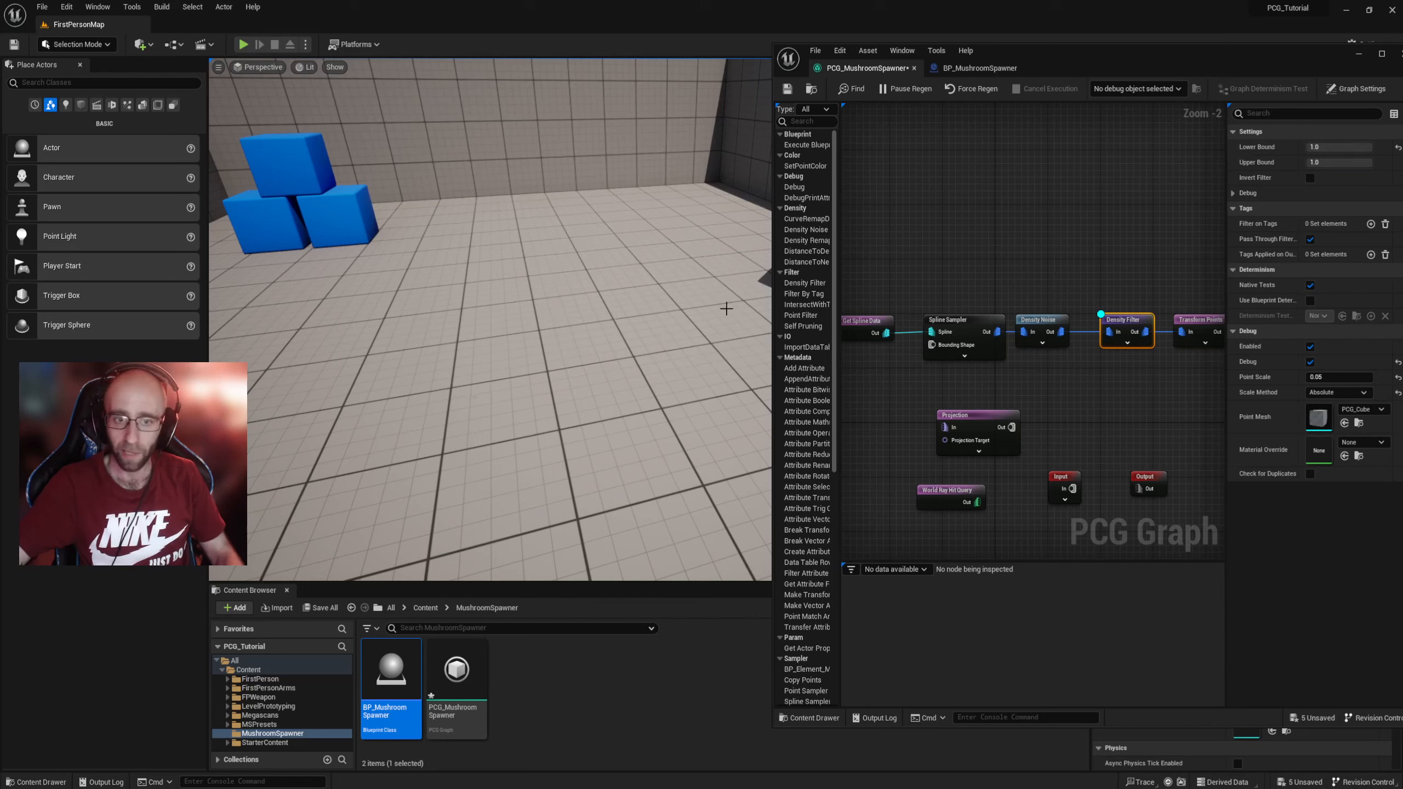
pyautogui.click(943, 326)
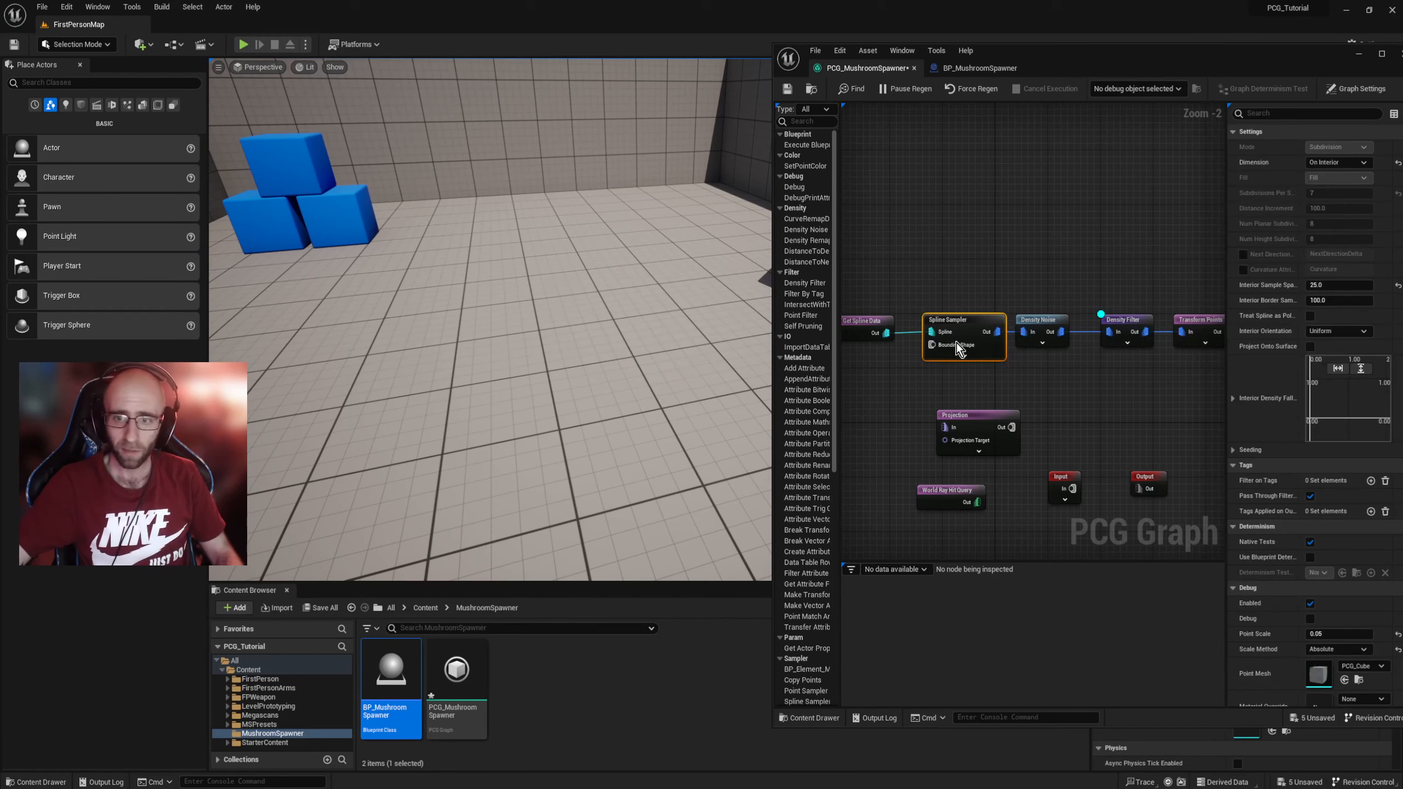
pyautogui.click(1038, 320)
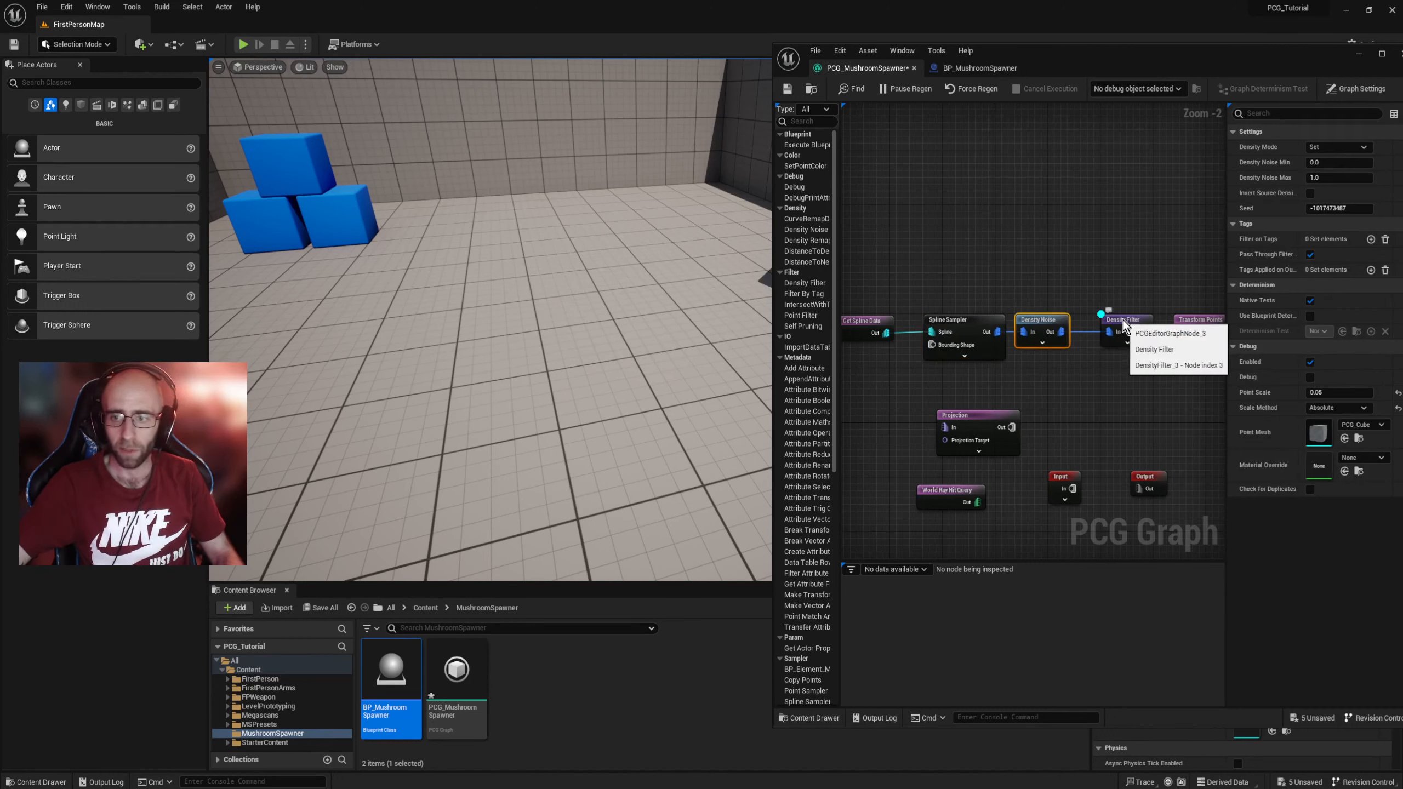
pyautogui.click(1124, 323)
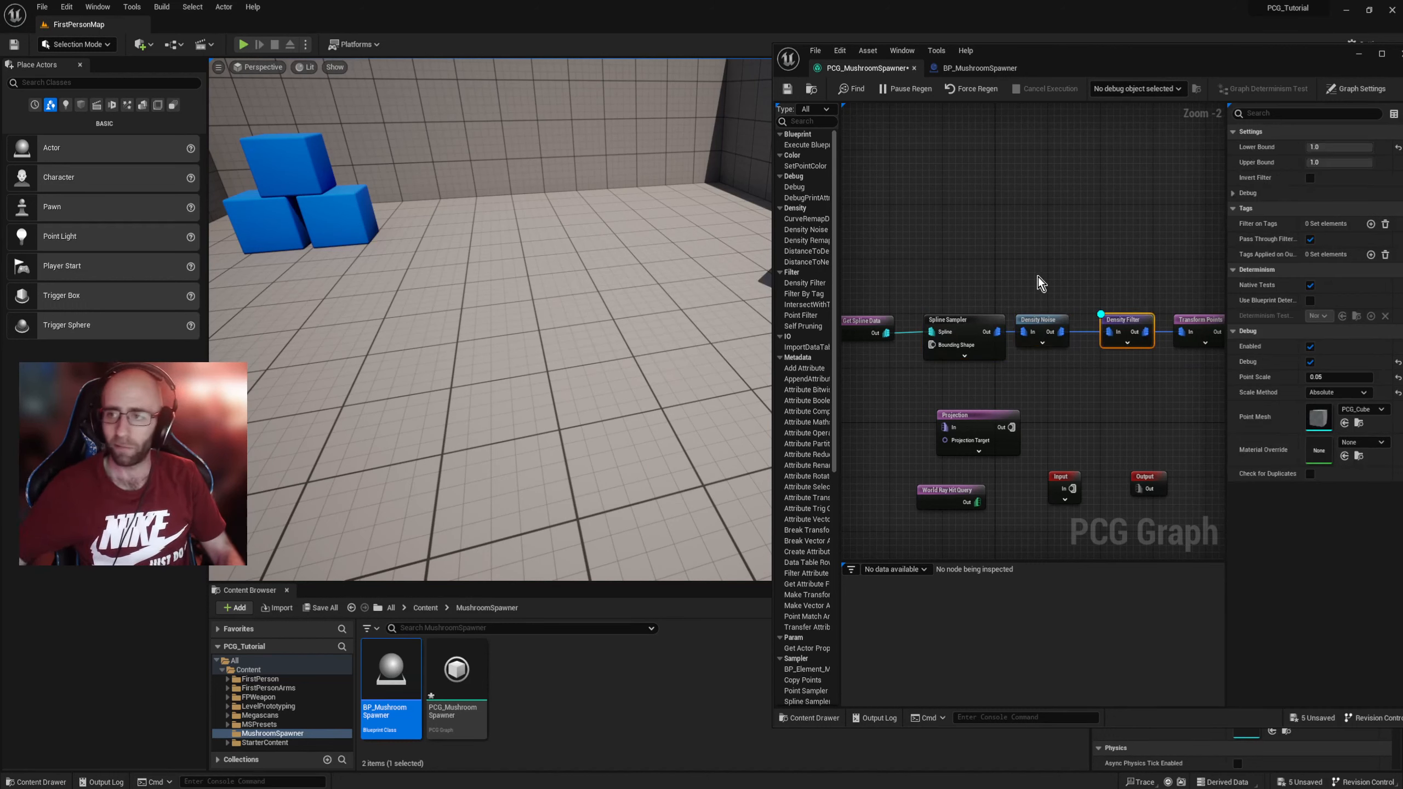
# Step: Try a Density Filter range of 0.0 to 0.176, inspect the points, and restore the Upper Bound to 1.0
pyautogui.moveTo(1331, 147)
pyautogui.mouseDown()
pyautogui.moveTo(1317, 147)
pyautogui.moveTo(1378, 147)
pyautogui.moveTo(1330, 147)
pyautogui.moveTo(1340, 160)
pyautogui.mouseUp()
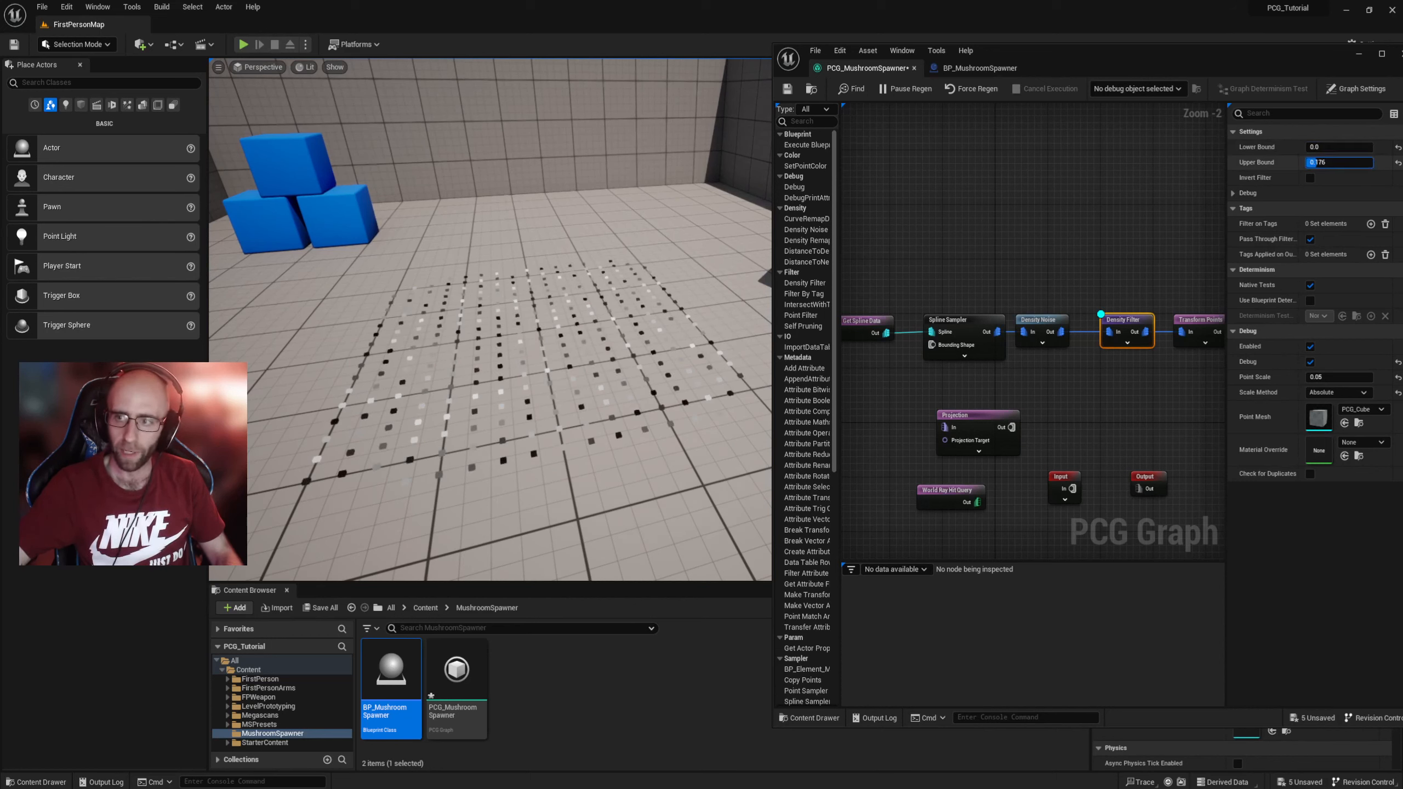
pyautogui.moveTo(1348, 160); pyautogui.dragTo(1348, 160)
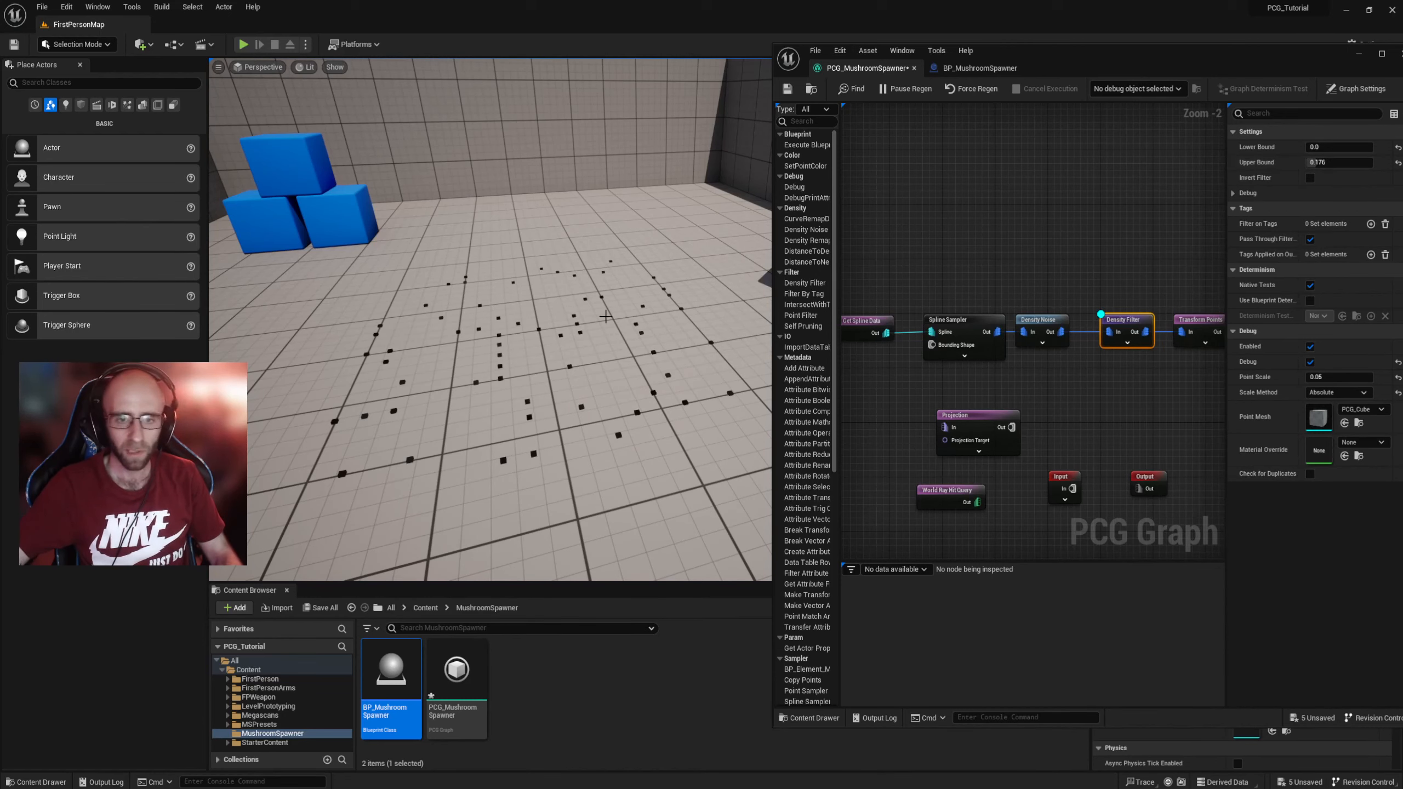
pyautogui.moveTo(596, 326)
pyautogui.mouseDown(button='right')
pyautogui.moveTo(616, 343)
pyautogui.moveTo(601, 319)
pyautogui.mouseUp(button='right')
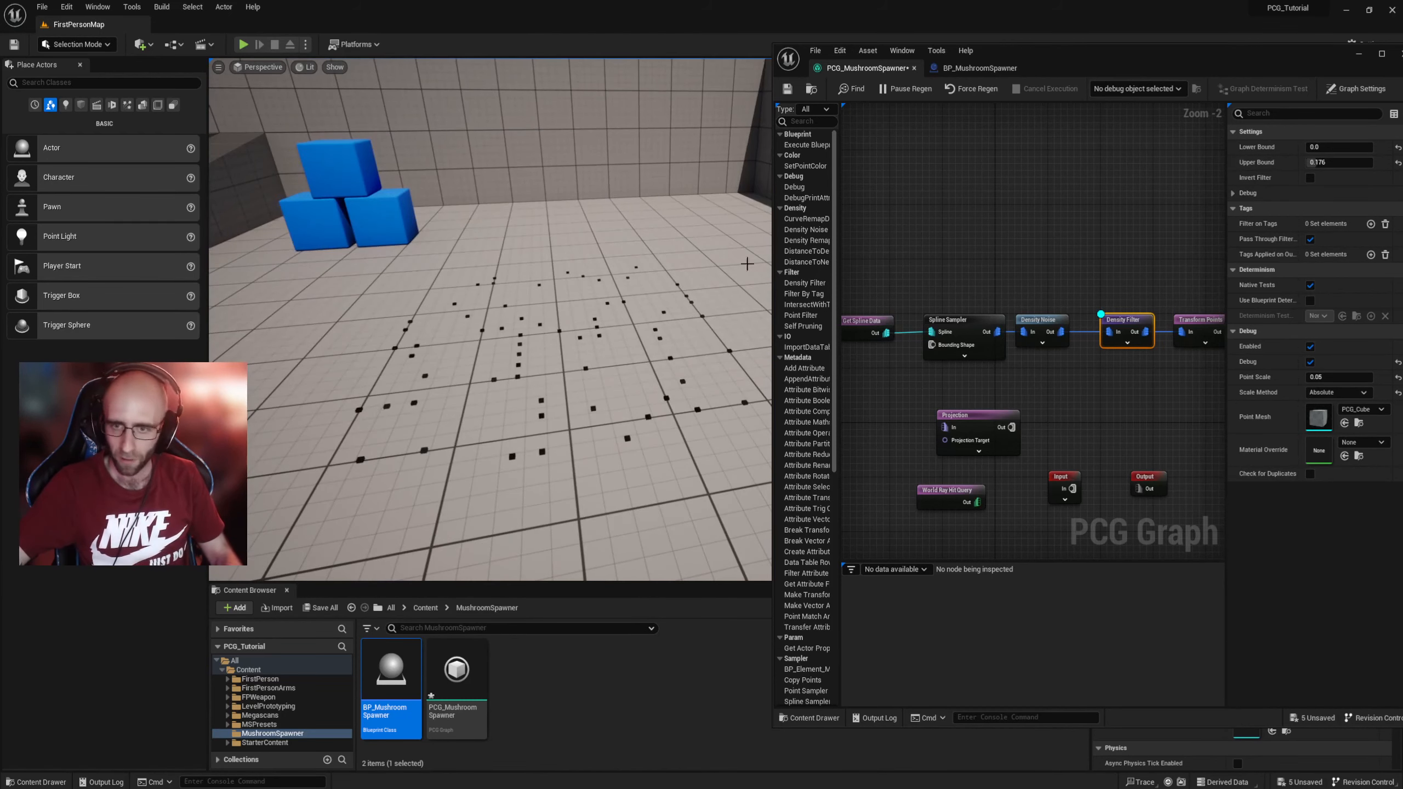
pyautogui.moveTo(1152, 264); pyautogui.dragTo(1030, 274, button='right')
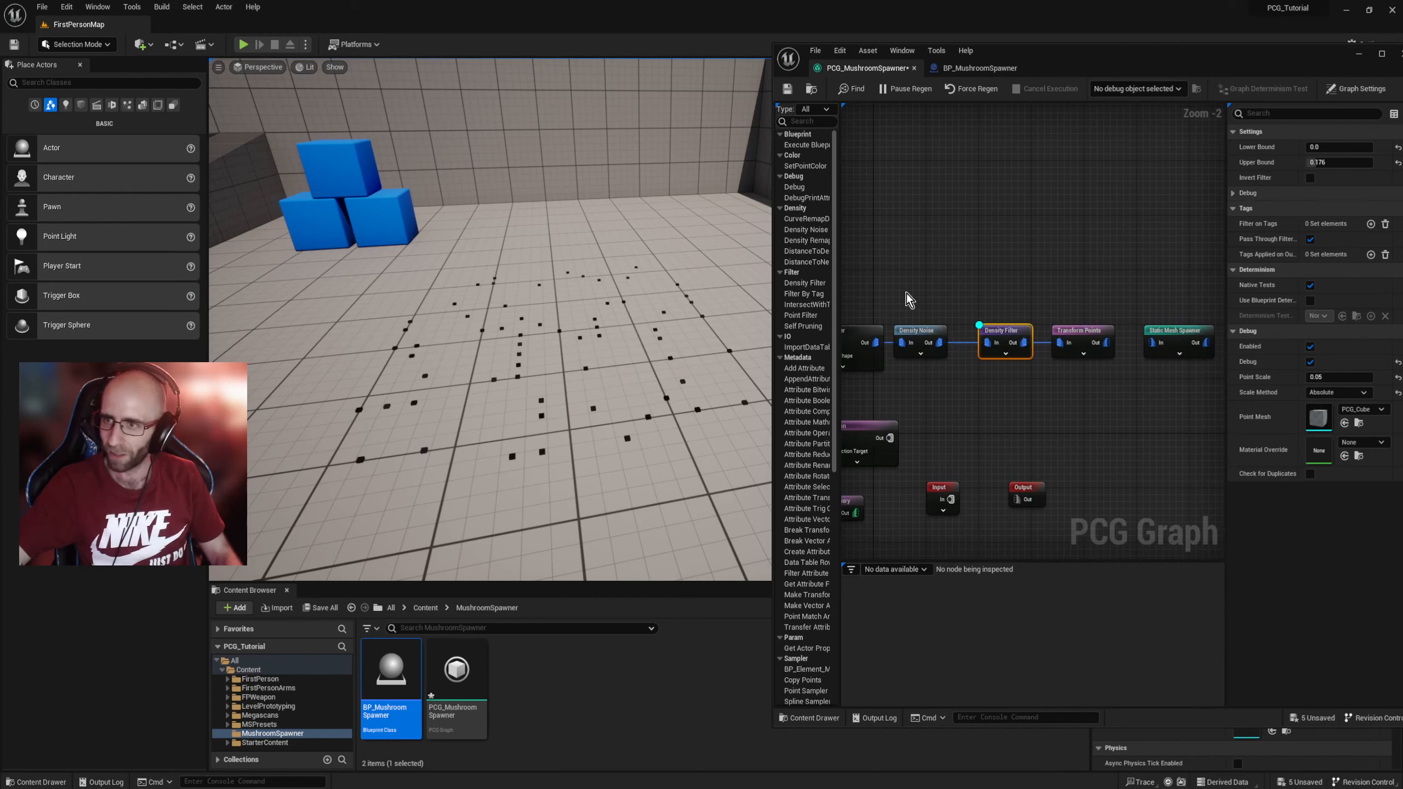
pyautogui.moveTo(1334, 162)
pyautogui.mouseDown()
pyautogui.moveTo(1373, 161)
pyautogui.moveTo(1318, 148)
pyautogui.mouseUp()
# Step: Collapse the Static Mesh Spawner's first mesh entry and connect the Transform Points output to the spawner's input
pyautogui.moveTo(1116, 262); pyautogui.dragTo(1080, 231, button='right')
pyautogui.click(1057, 264)
pyautogui.click(1138, 291)
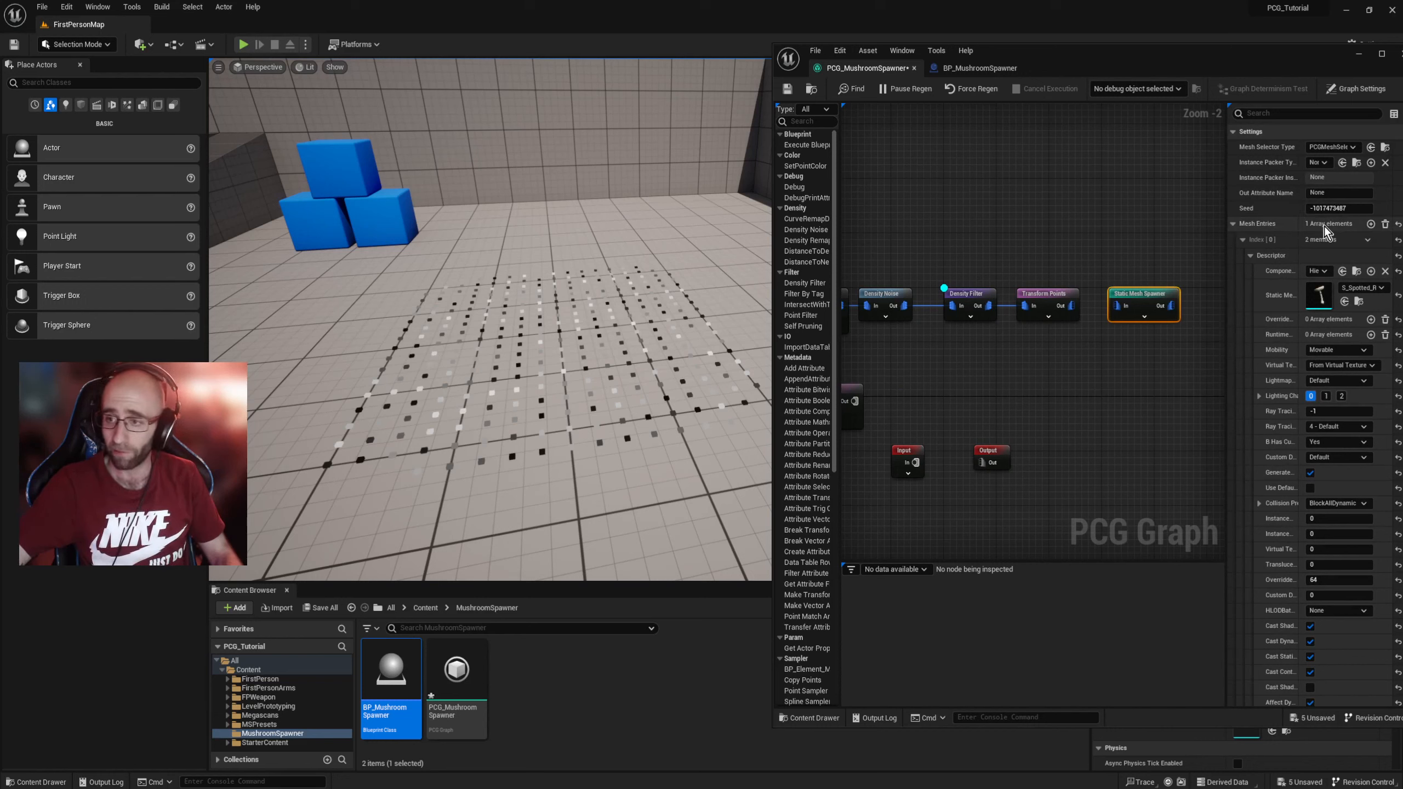
pyautogui.click(1243, 242)
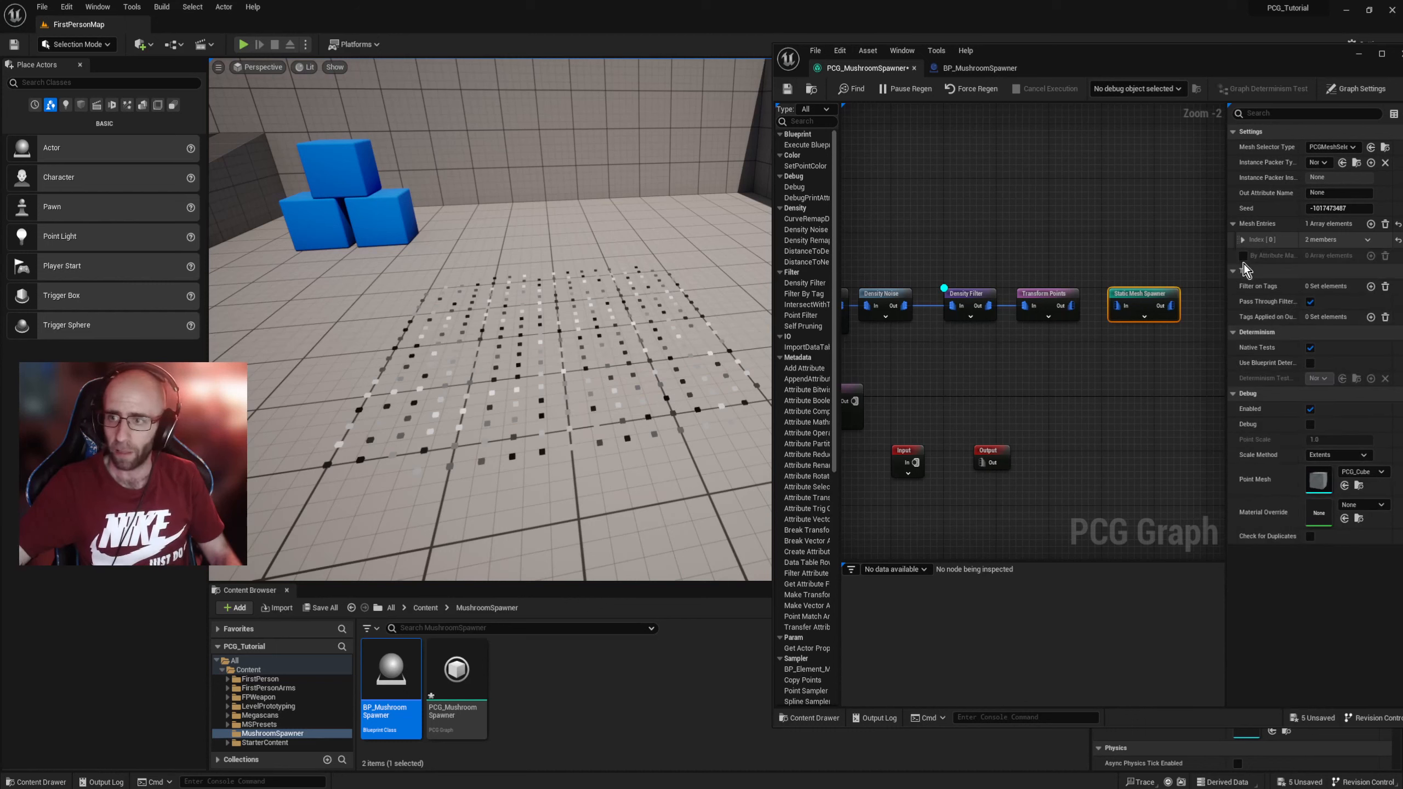
pyautogui.moveTo(1071, 306); pyautogui.dragTo(1118, 306)
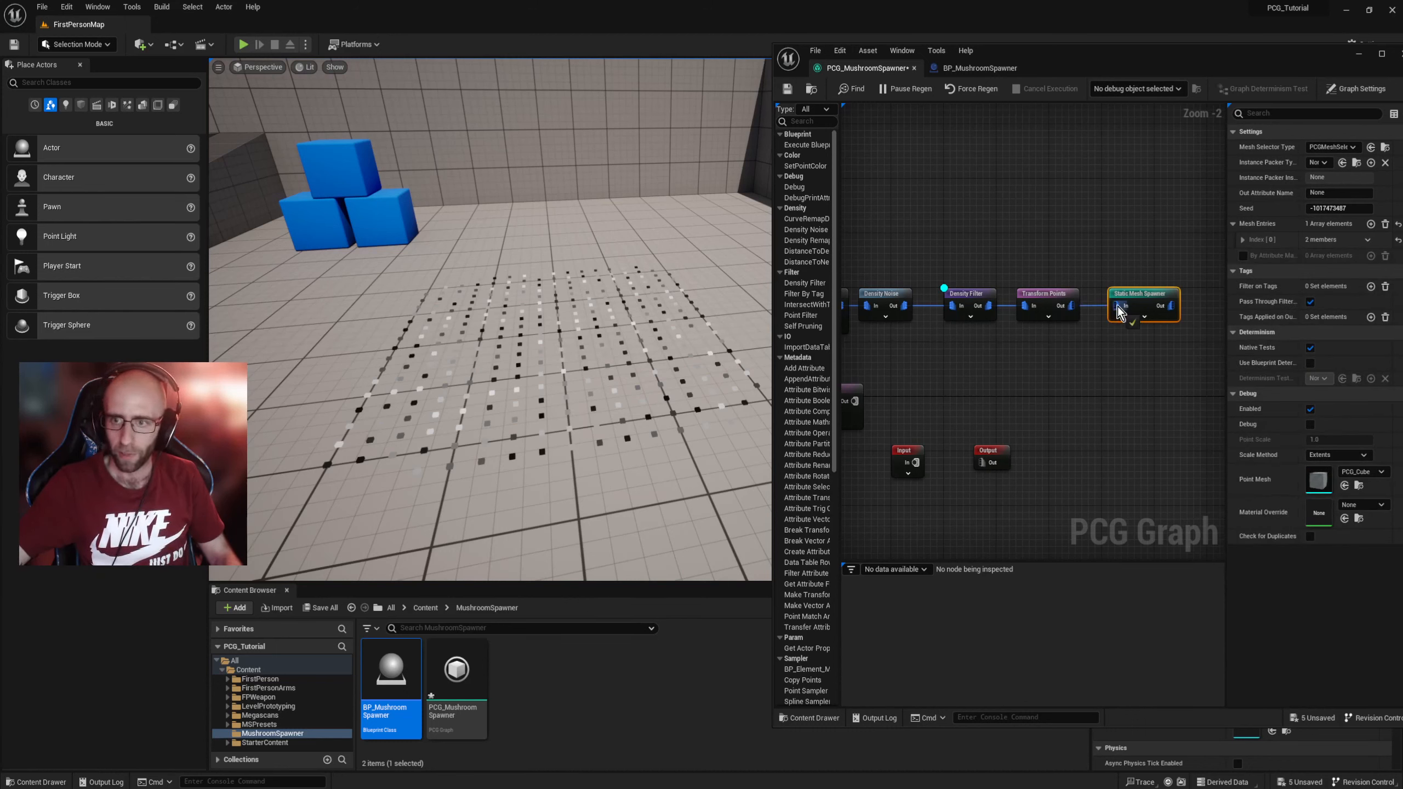
pyautogui.click(992, 231)
# Step: Set the Density Filter's Lower Bound to 0.92 and turn off its debug display
pyautogui.click(963, 292)
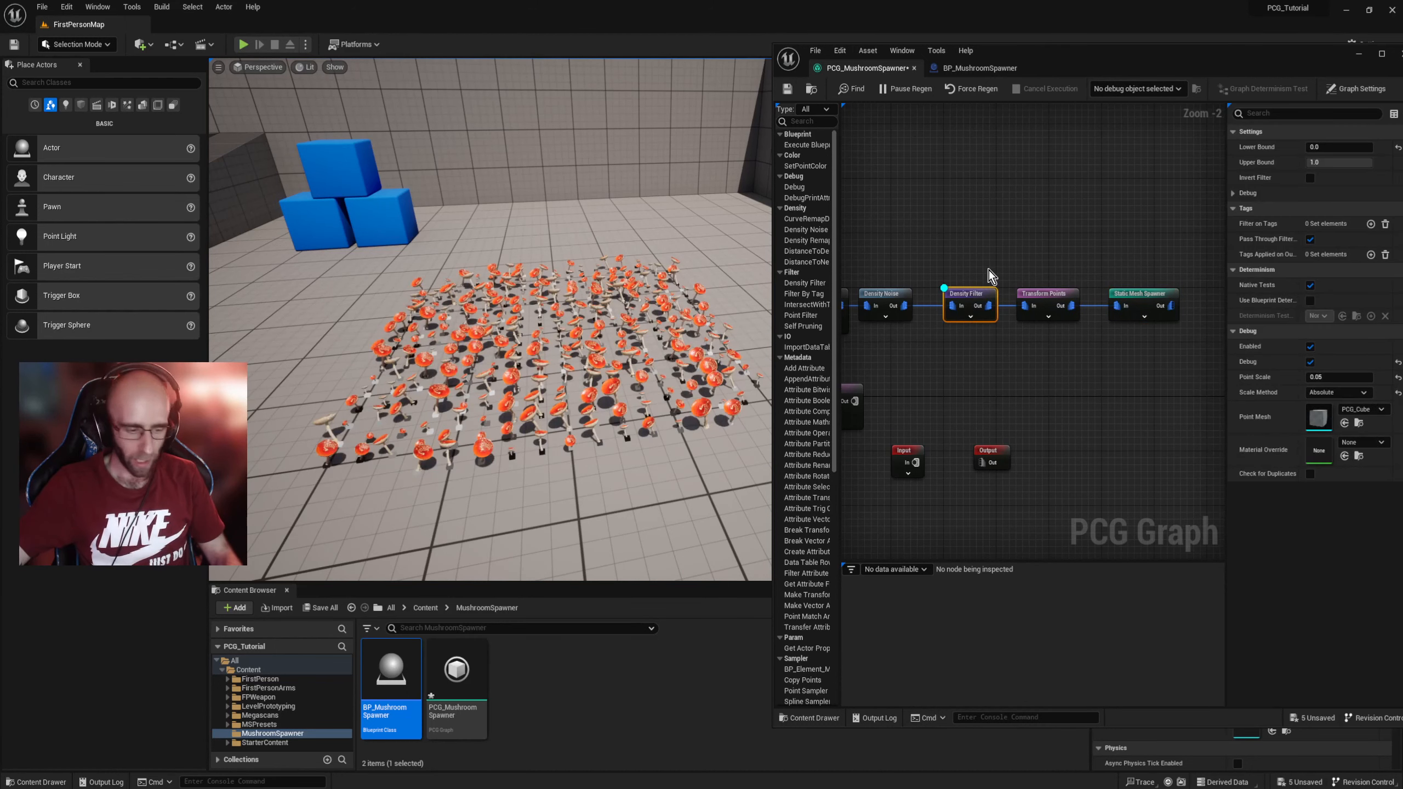
pyautogui.moveTo(1004, 248); pyautogui.dragTo(1090, 253, button='right')
pyautogui.moveTo(1326, 147)
pyautogui.mouseDown()
pyautogui.moveTo(1356, 146)
pyautogui.moveTo(1330, 152)
pyautogui.mouseUp()
# Step: Add a second entry to the Static Mesh Spawner's Mesh Entries
pyautogui.moveTo(1156, 236); pyautogui.dragTo(979, 240, button='right')
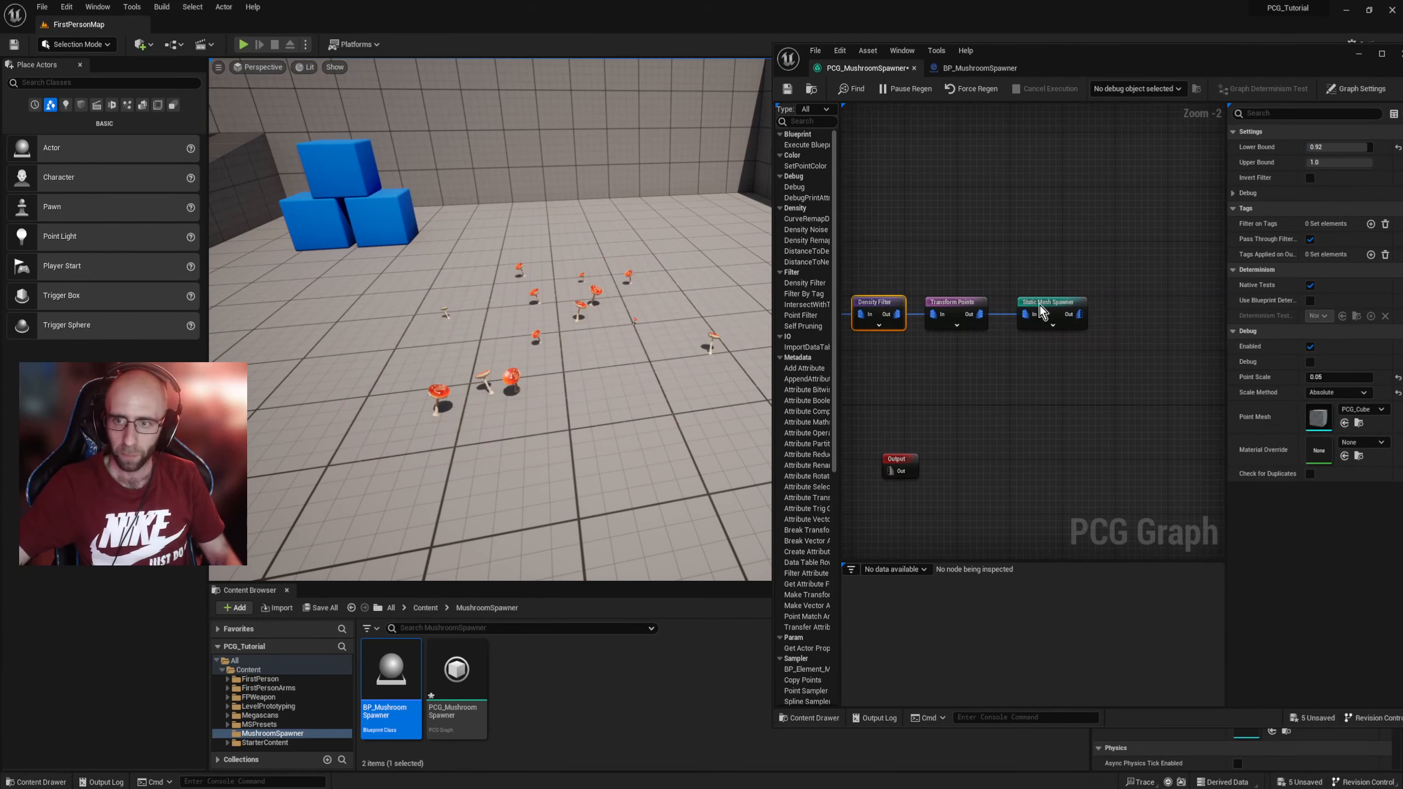
pyautogui.click(1047, 304)
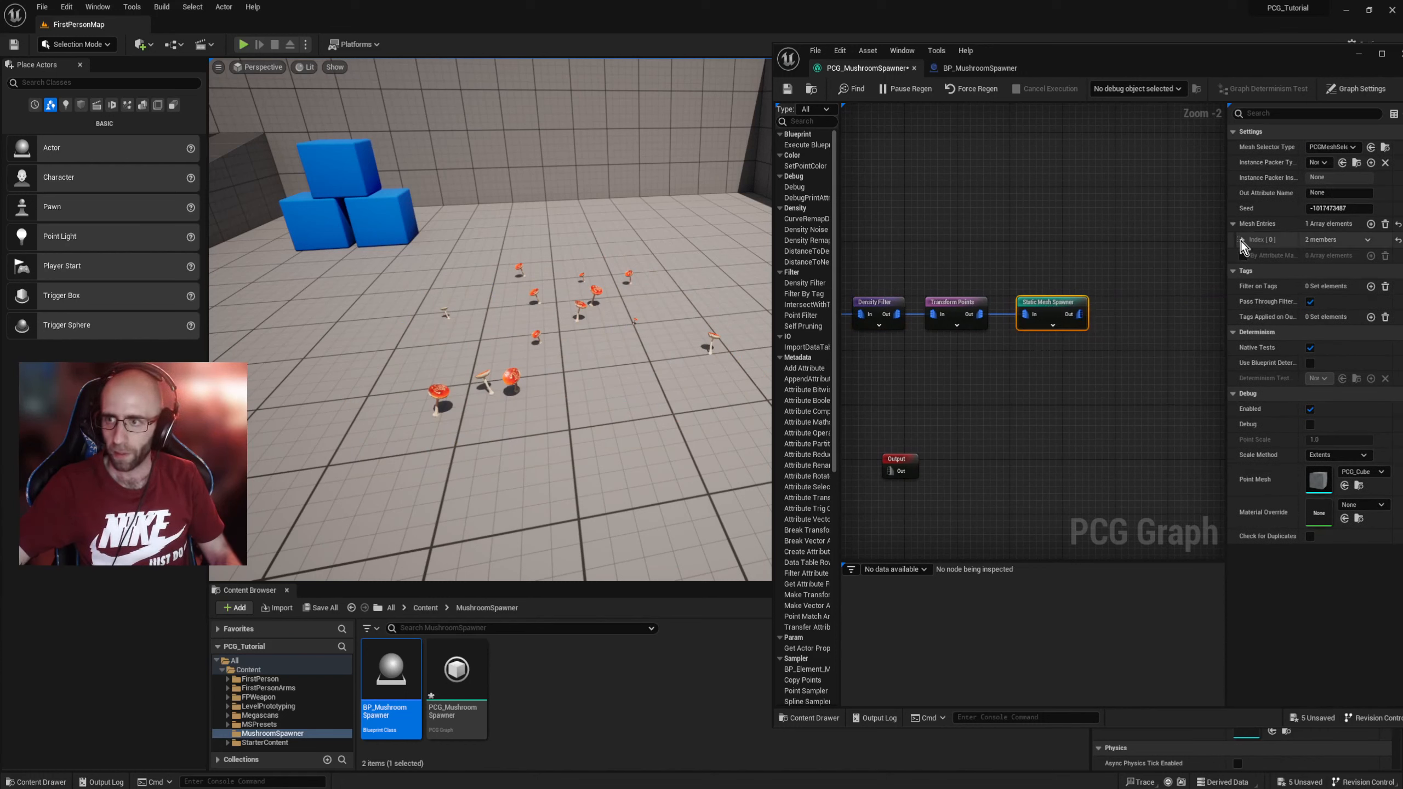
pyautogui.click(1371, 224)
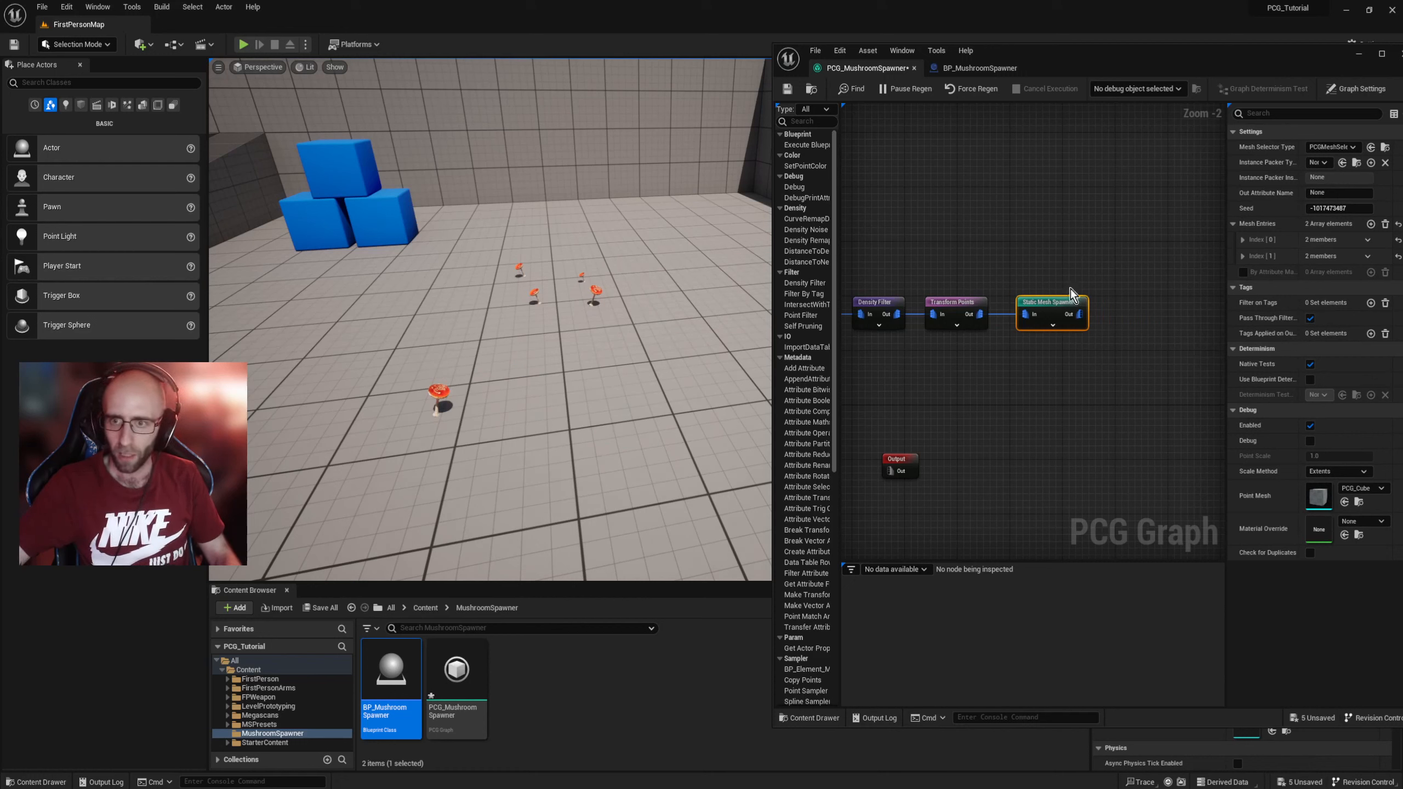
pyautogui.moveTo(961, 380); pyautogui.dragTo(1036, 385, button='right')
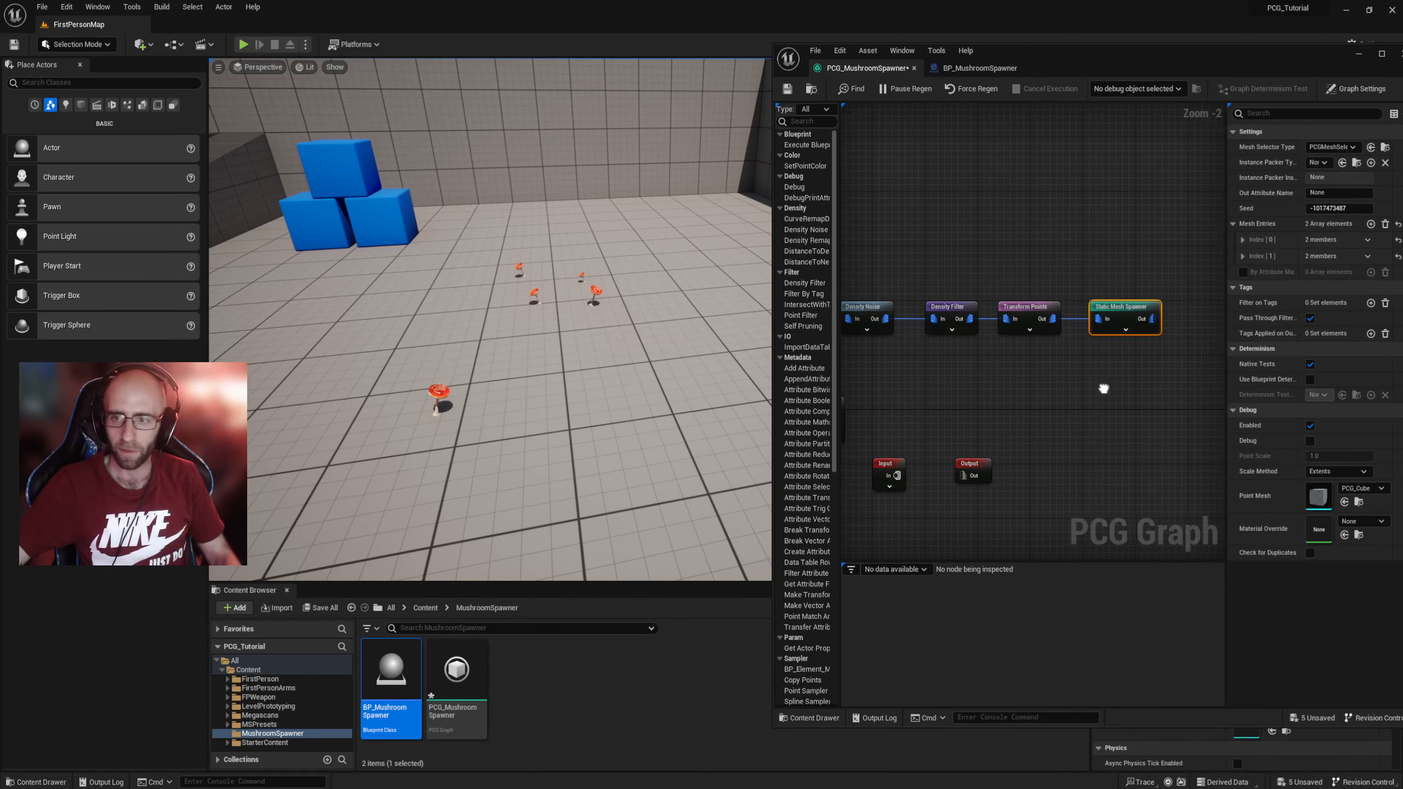
pyautogui.moveTo(1104, 394); pyautogui.dragTo(1028, 403, button='right')
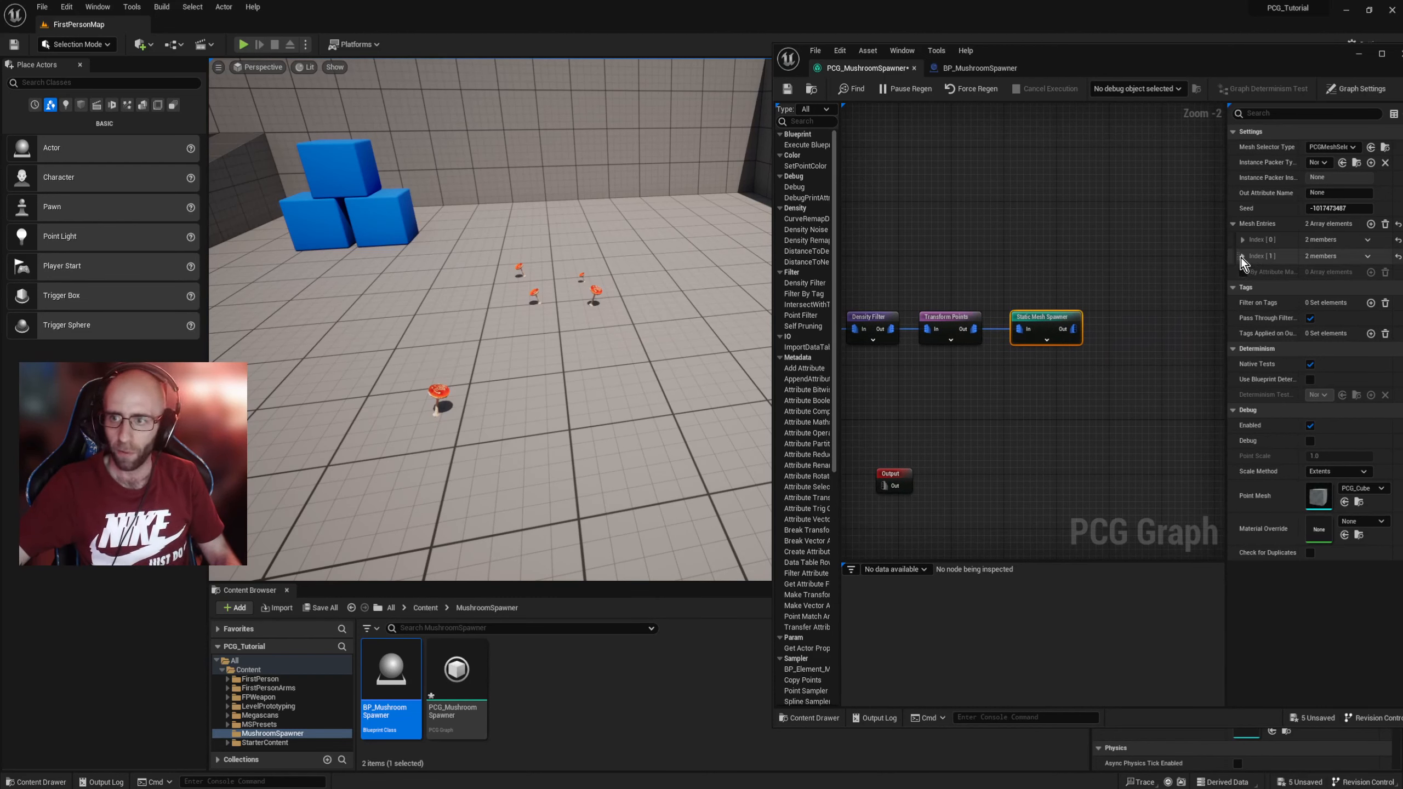
# Step: Check the spawner's first mesh entry, collapse it, and expand the descriptor of the second entry
pyautogui.click(1240, 240)
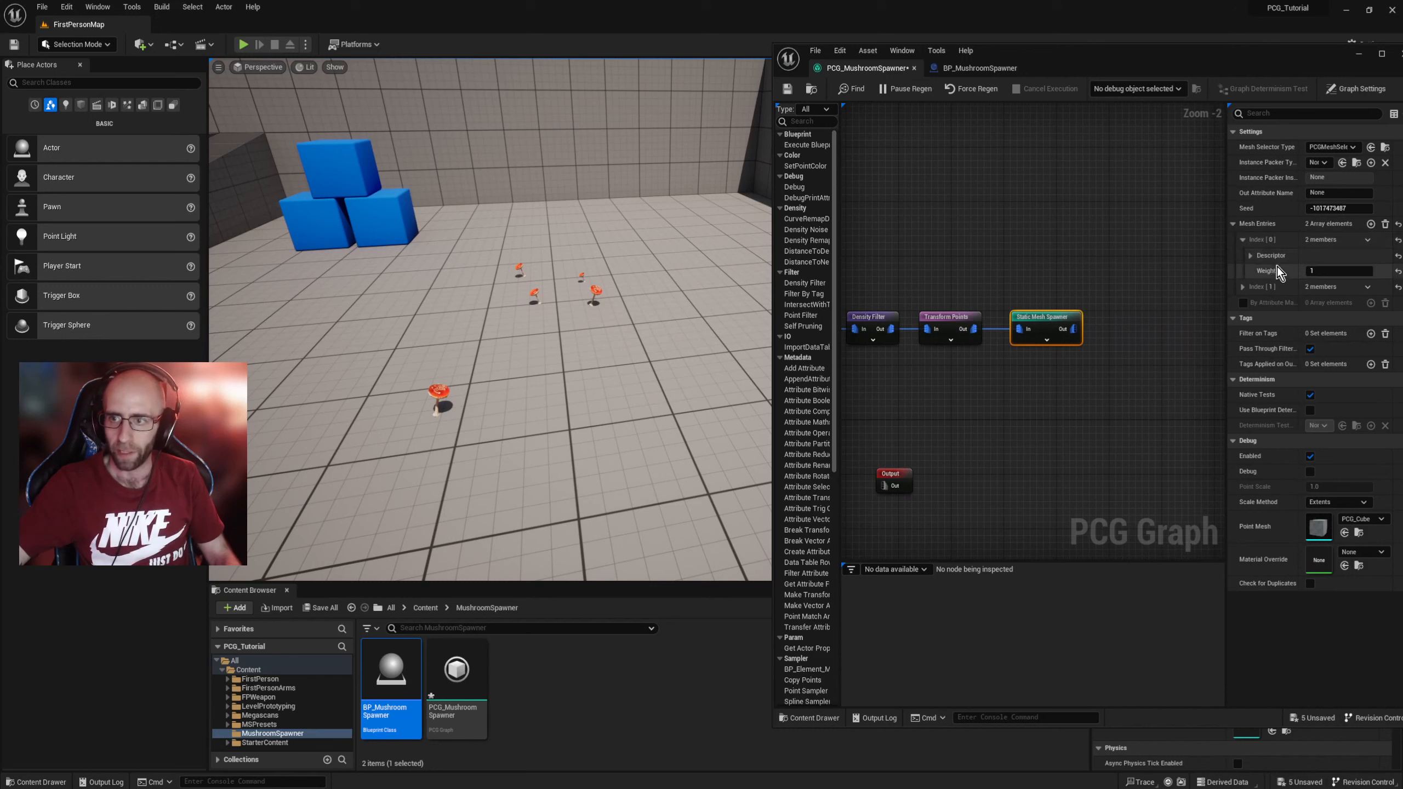
pyautogui.click(1250, 255)
pyautogui.click(1249, 256)
pyautogui.click(1243, 241)
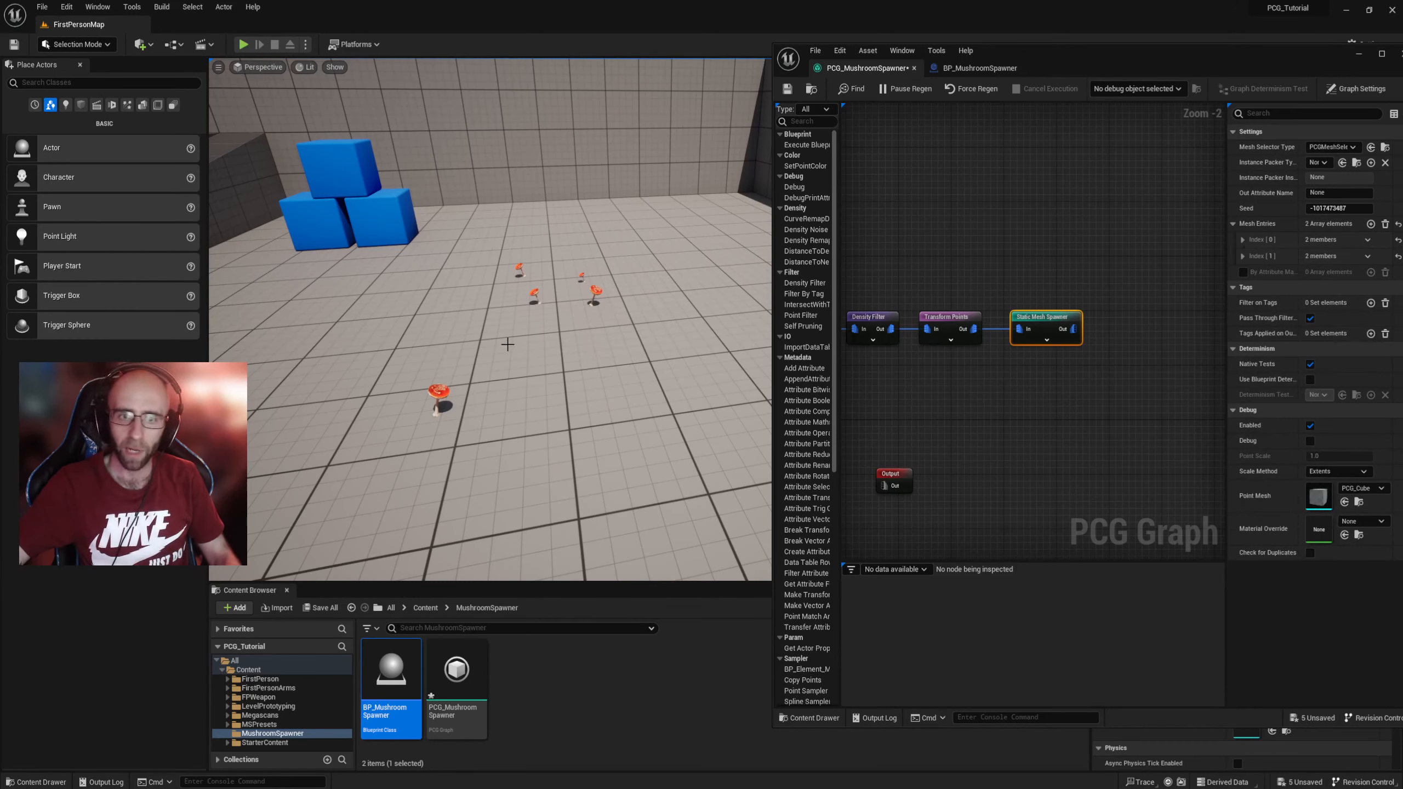
pyautogui.click(1241, 255)
pyautogui.click(1250, 272)
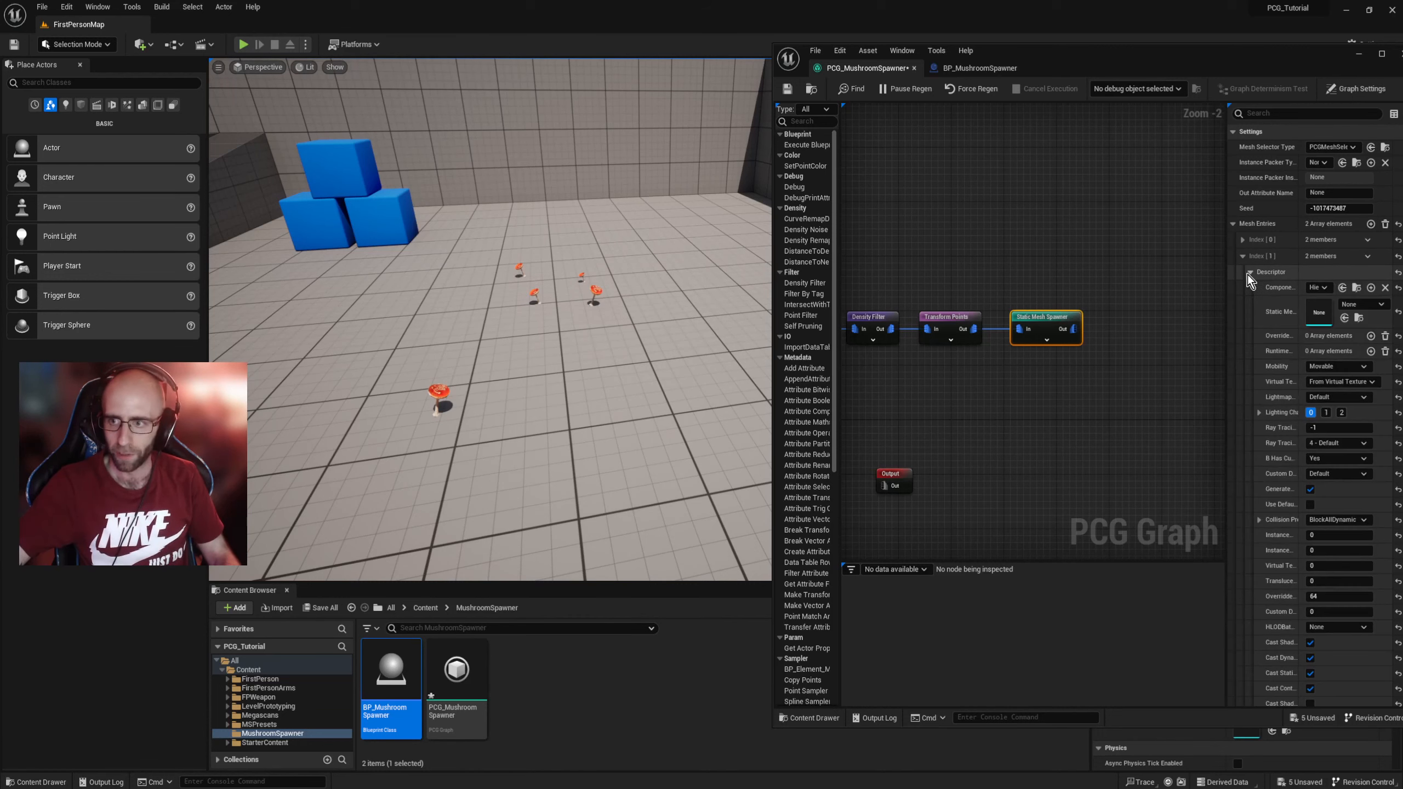
# Step: Turn the debug display back on for the Density Filter node
pyautogui.click(953, 317)
pyautogui.click(878, 316)
pyautogui.press('d')
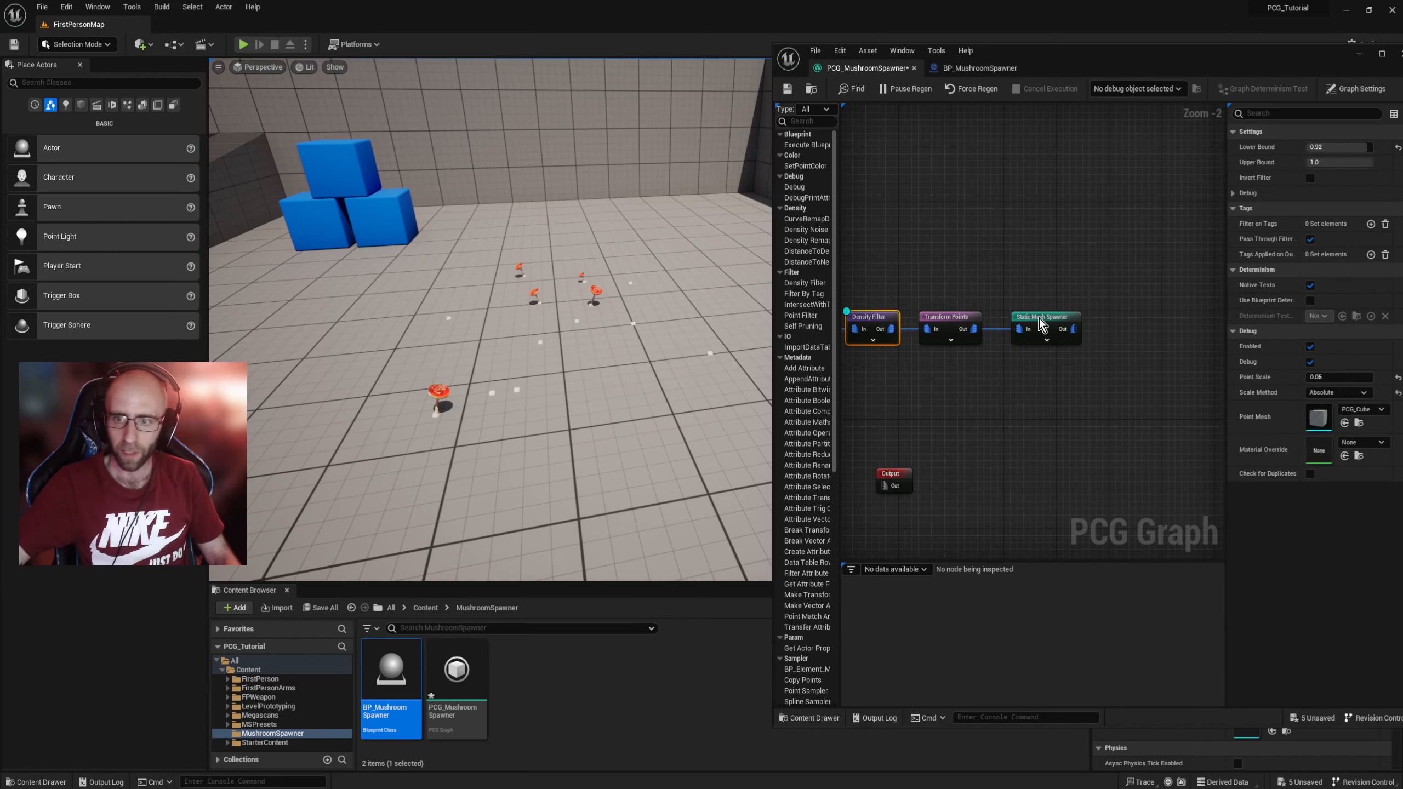
# Step: Assign the second S_Spotted_Red_Mushrooms mesh to the Static Mesh Spawner's second mesh entry
pyautogui.click(1039, 318)
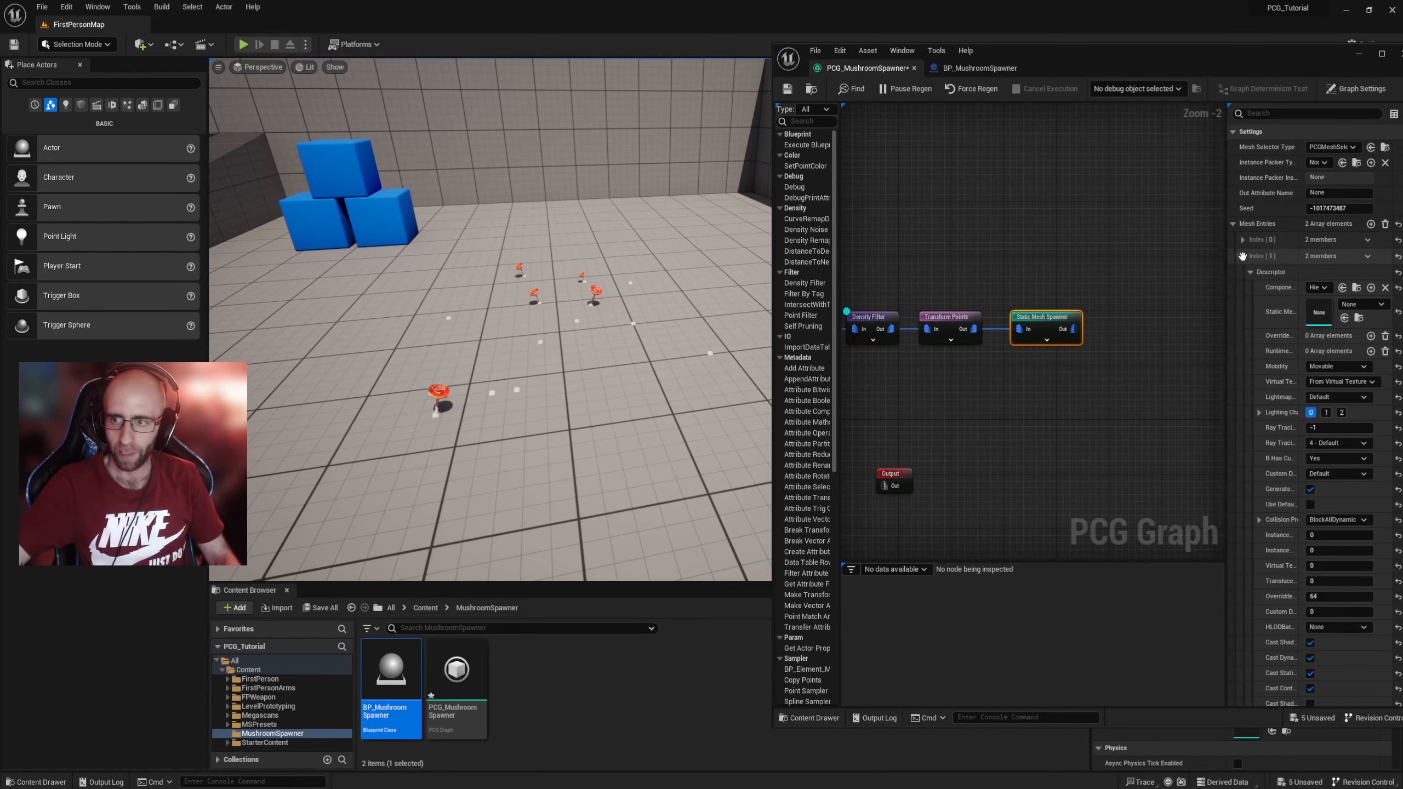
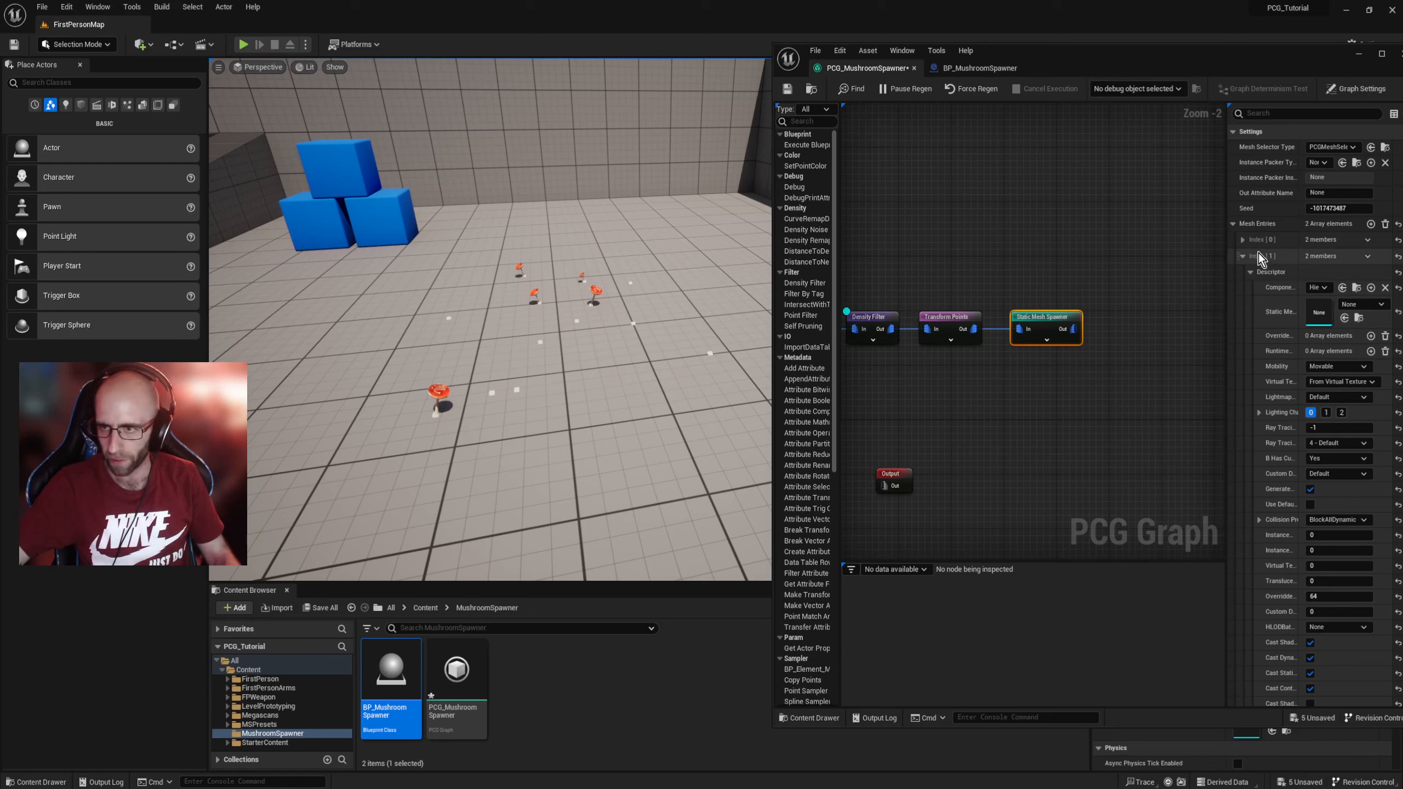
pyautogui.click(1361, 304)
pyautogui.write('mush')
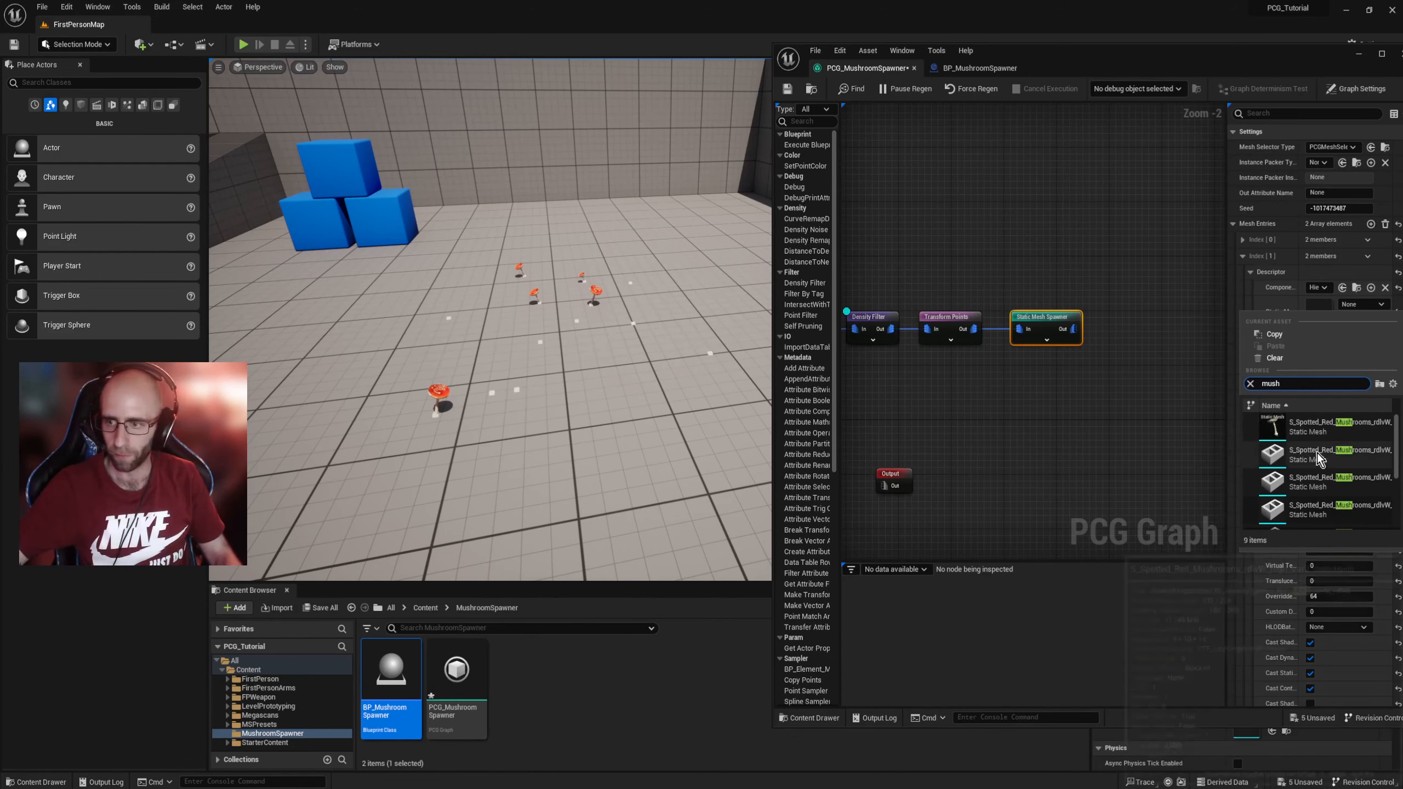
pyautogui.click(1317, 453)
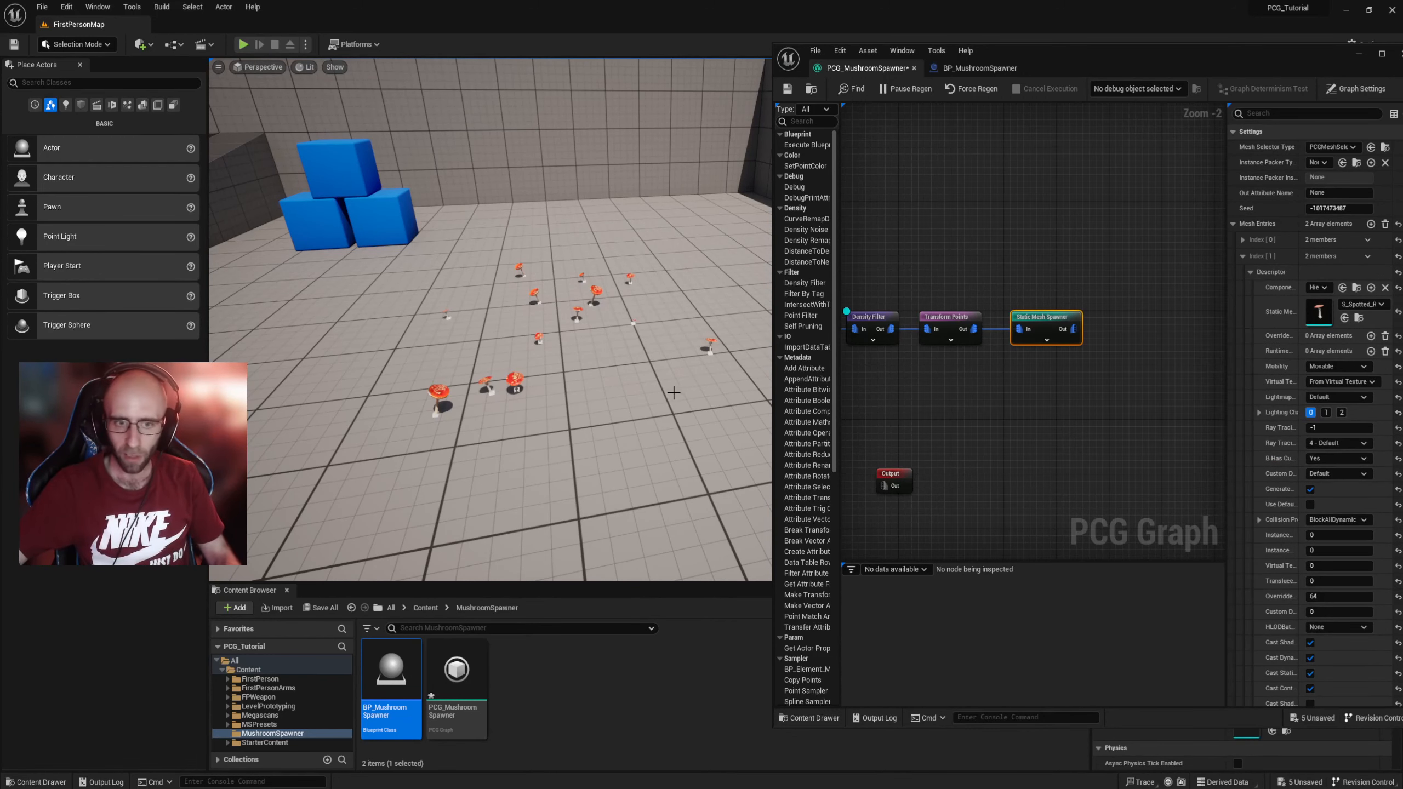
# Step: Examine the spawned mushrooms in the level from different distances and angles
pyautogui.moveTo(673, 391); pyautogui.dragTo(717, 354, button='right')
pyautogui.press('w')
pyautogui.press('w')
pyautogui.press('s')
pyautogui.press('s')
pyautogui.press('s')
pyautogui.press('w')
pyautogui.press('s')
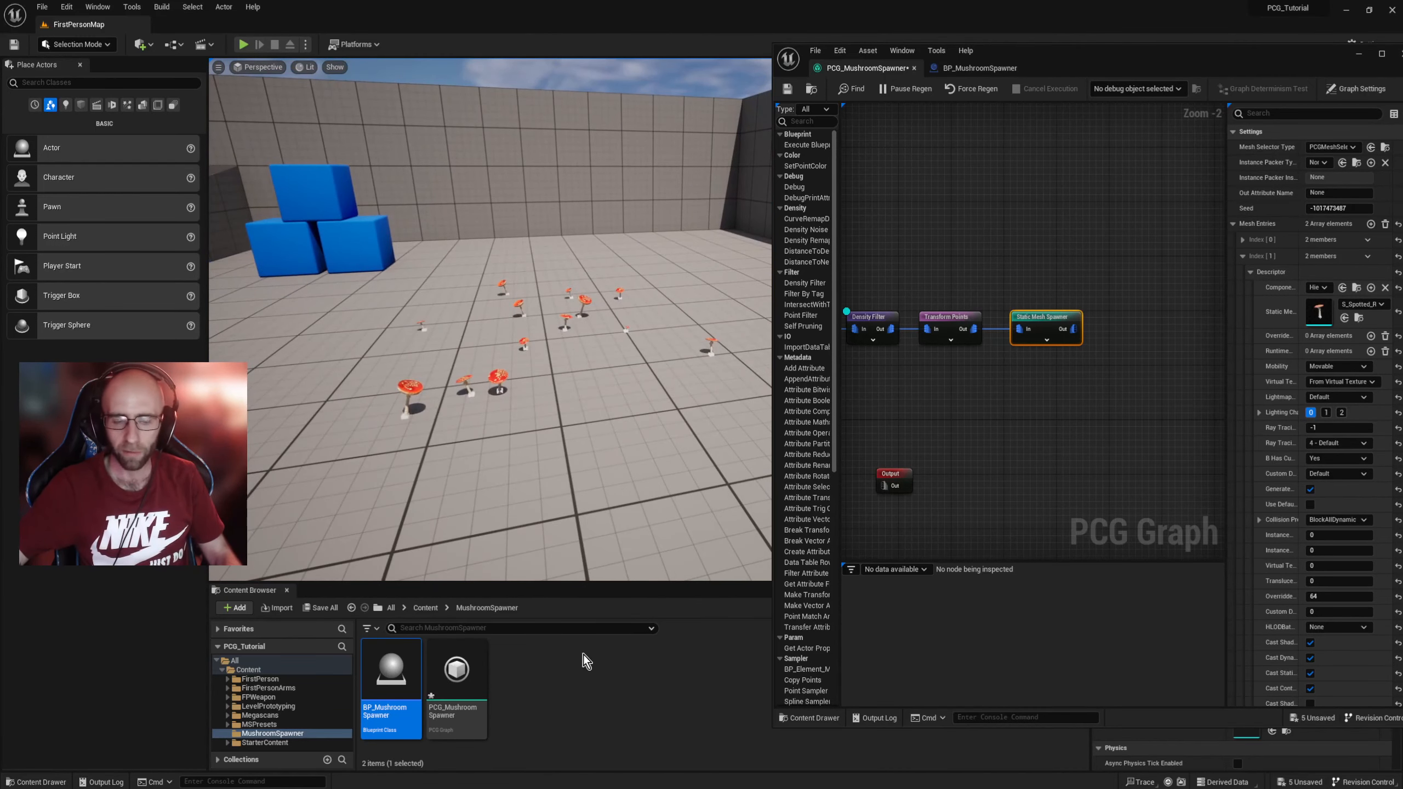
# Step: Move the Density Filter, Transform Points and Static Mesh Spawner nodes together to a higher row than the Density Noise node
pyautogui.moveTo(933, 409); pyautogui.dragTo(989, 414, button='right')
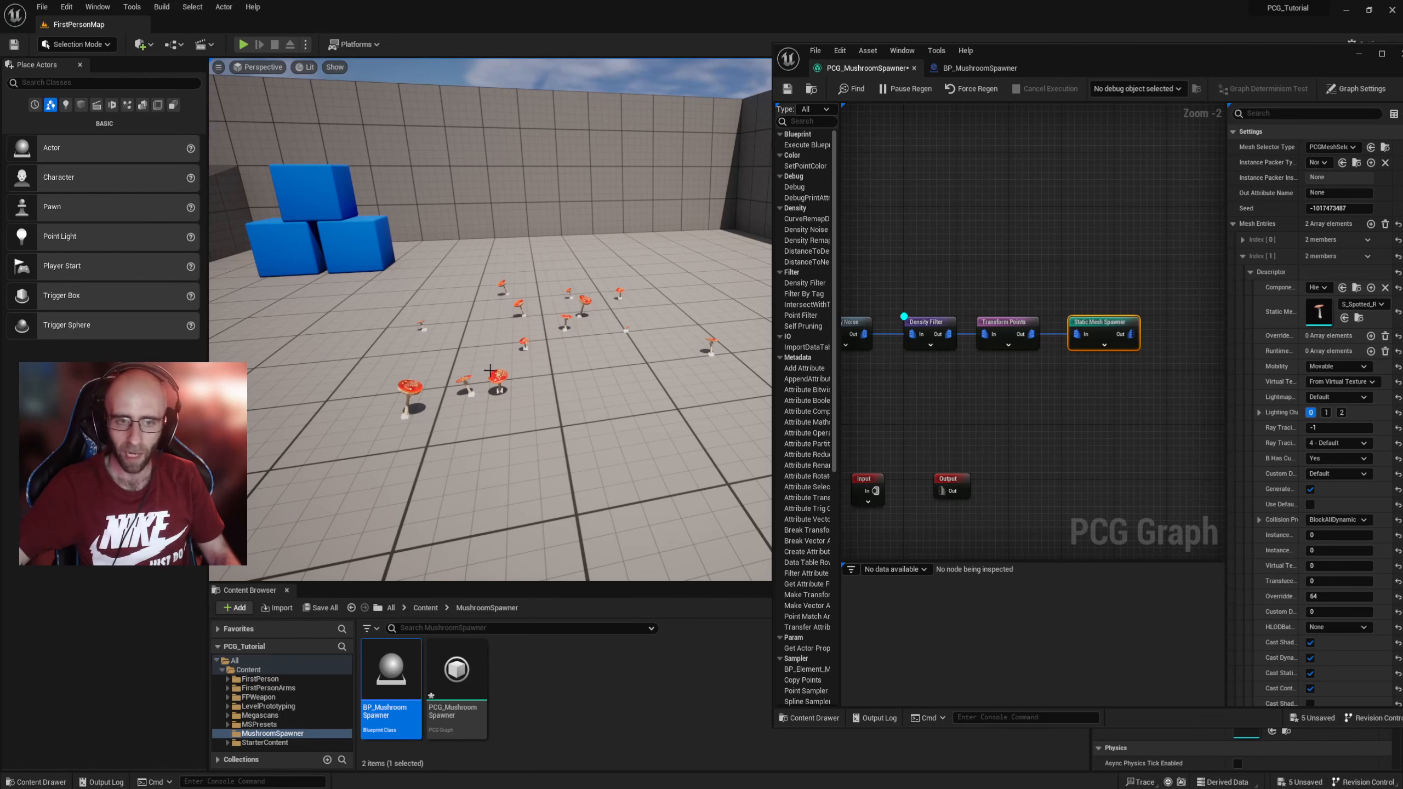
pyautogui.moveTo(967, 391); pyautogui.dragTo(1006, 402, button='right')
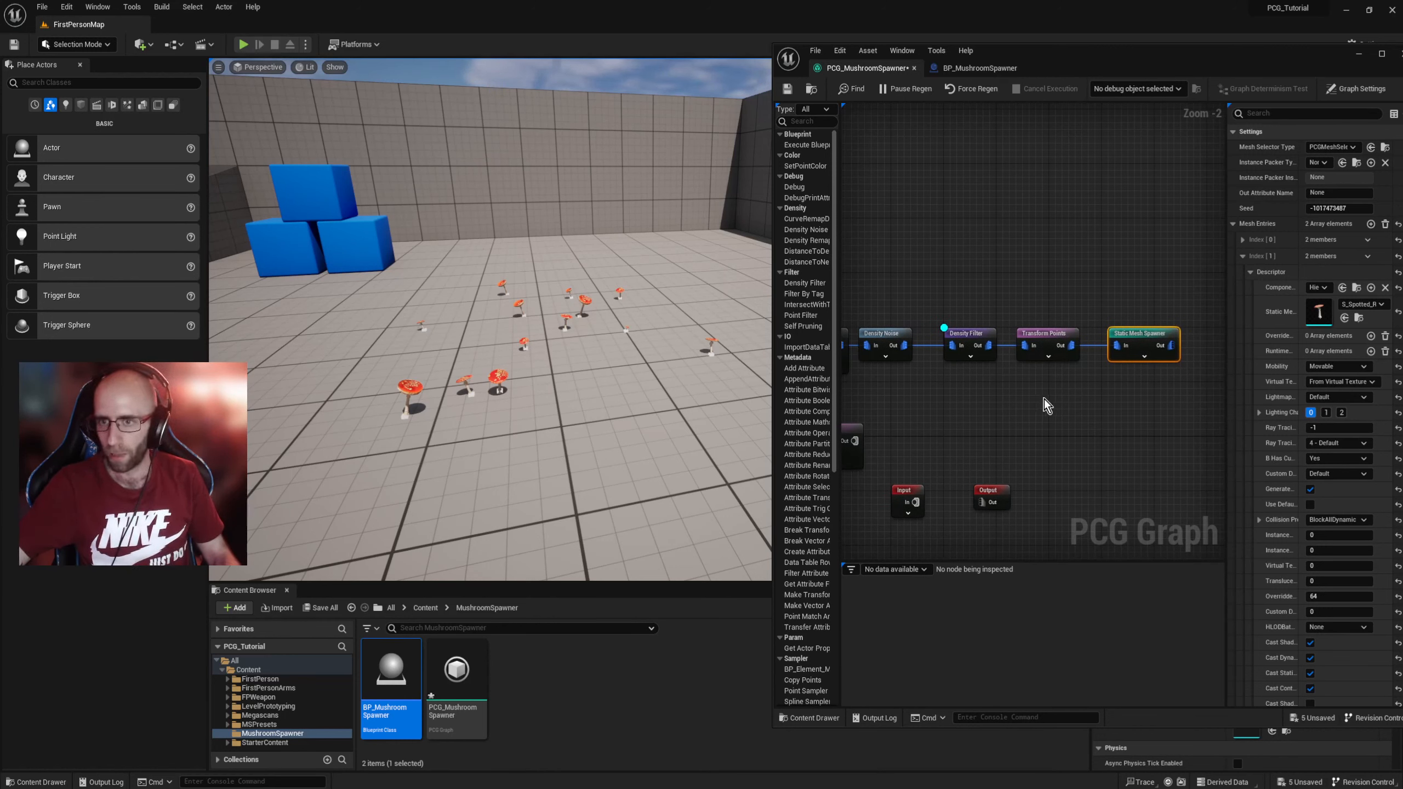
pyautogui.click(968, 331)
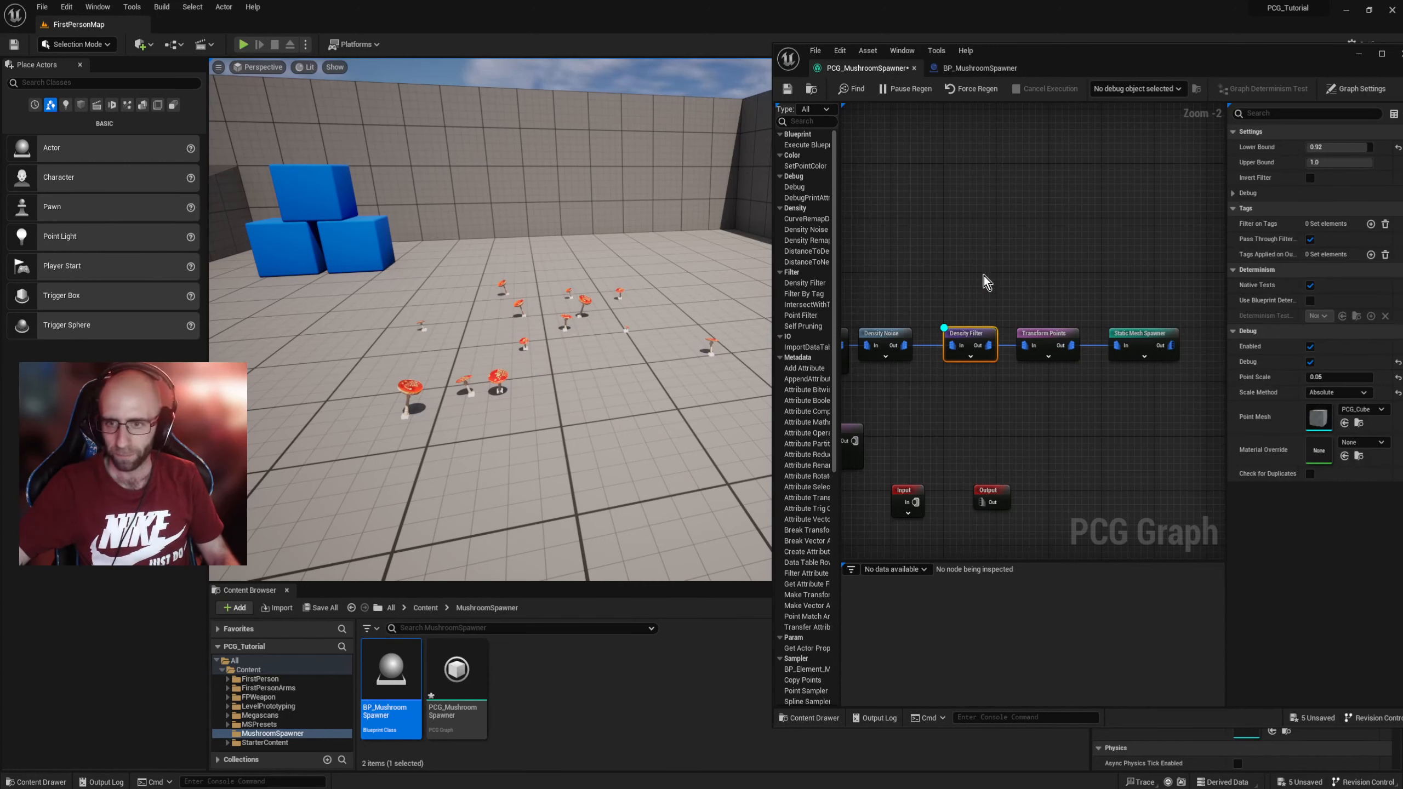
pyautogui.click(1021, 397)
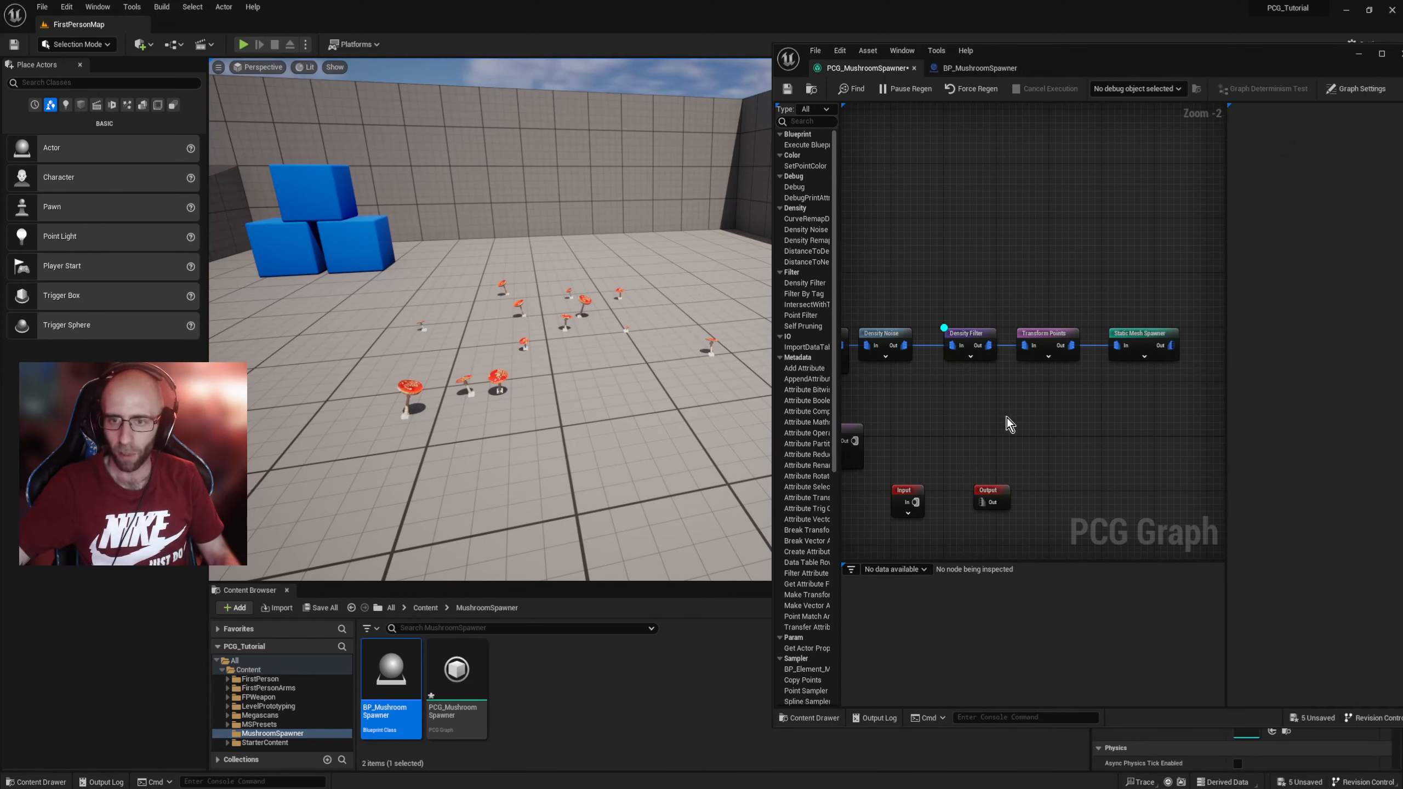
pyautogui.moveTo(963, 270); pyautogui.dragTo(1123, 424)
pyautogui.moveTo(973, 335); pyautogui.dragTo(976, 263)
# Step: Remove the second mesh entry from the Static Mesh Spawner and collapse its Mesh Entries
pyautogui.click(1087, 305)
pyautogui.click(1132, 269)
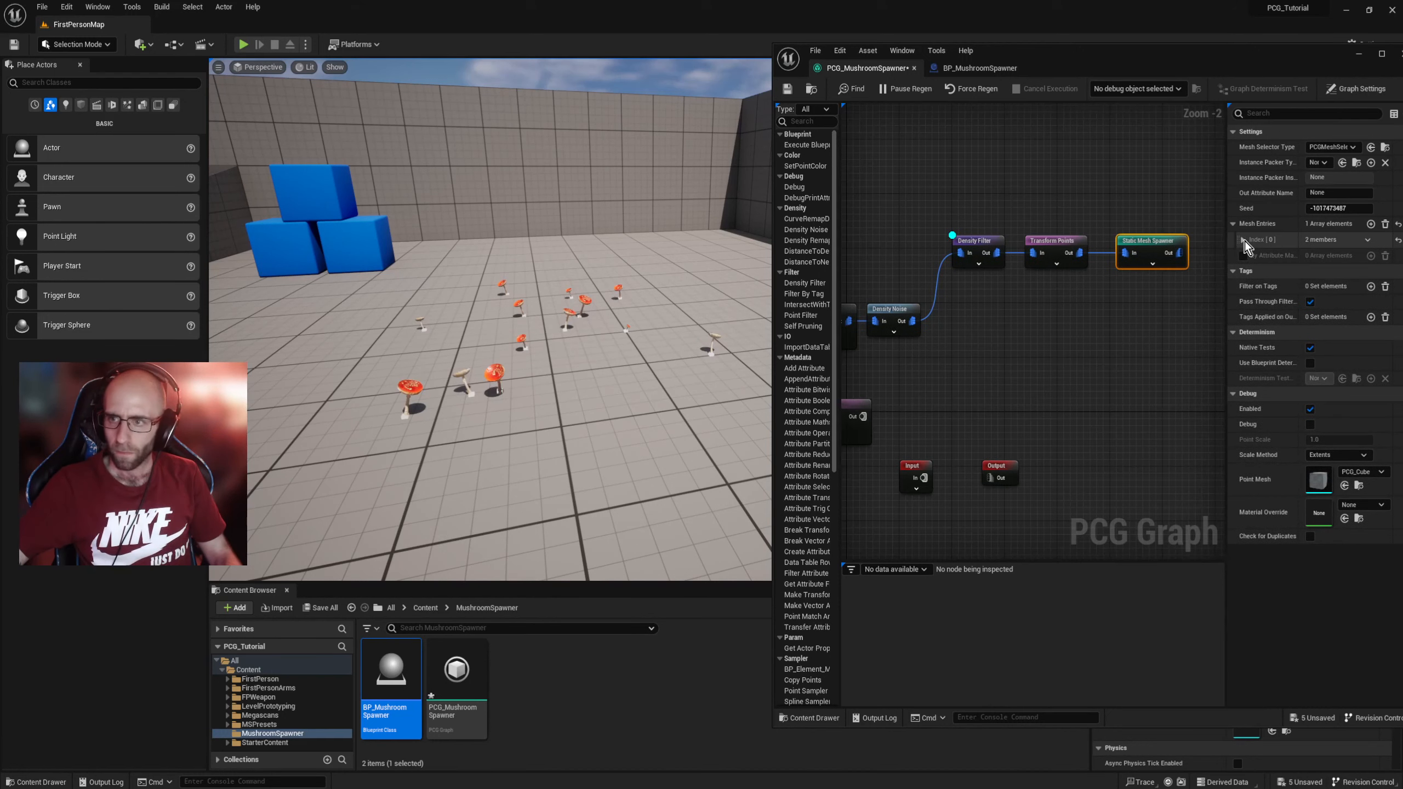
pyautogui.click(1232, 224)
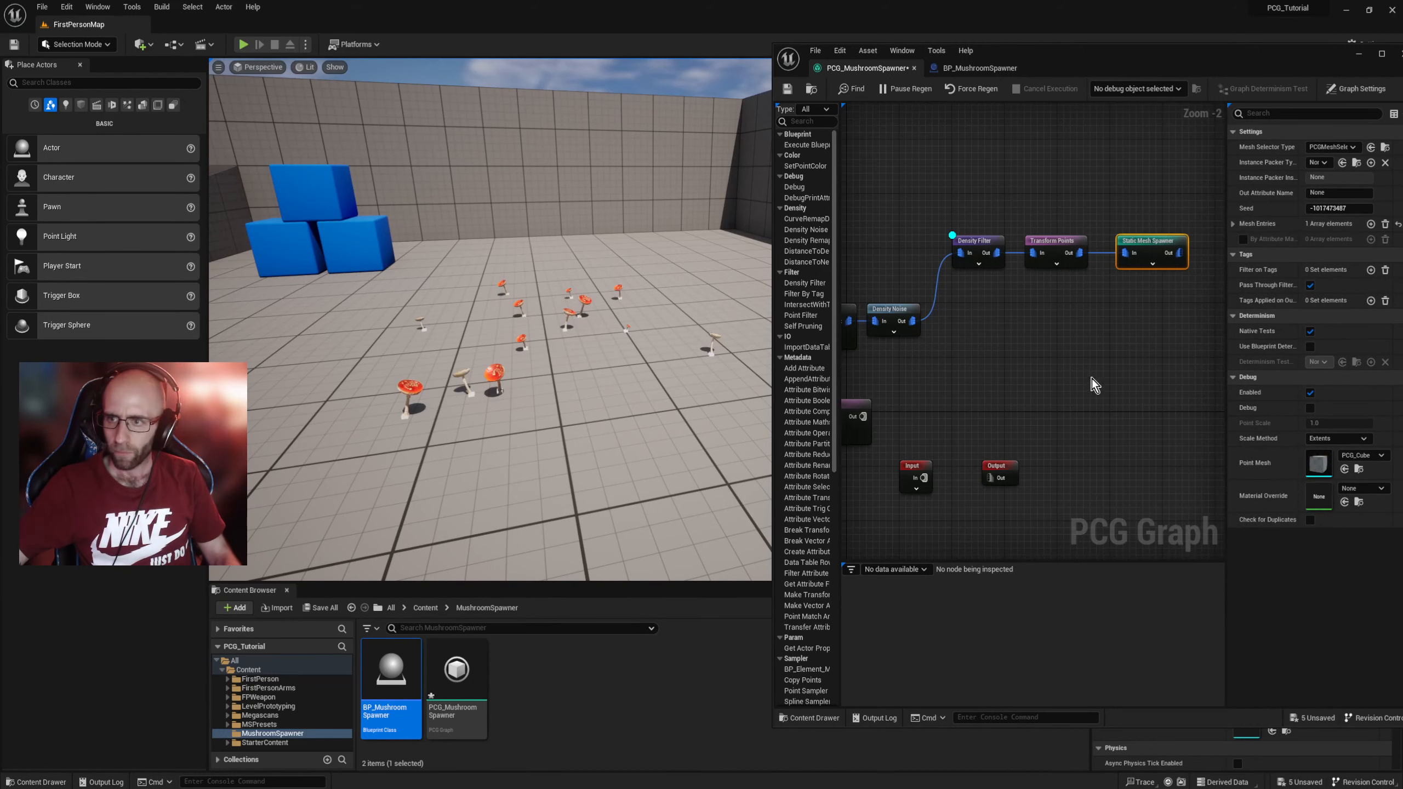
# Step: Add a second Density Filter node below the first and connect the Density Noise output to its input
pyautogui.moveTo(1007, 356); pyautogui.dragTo(1014, 314, button='right')
pyautogui.click(1053, 234)
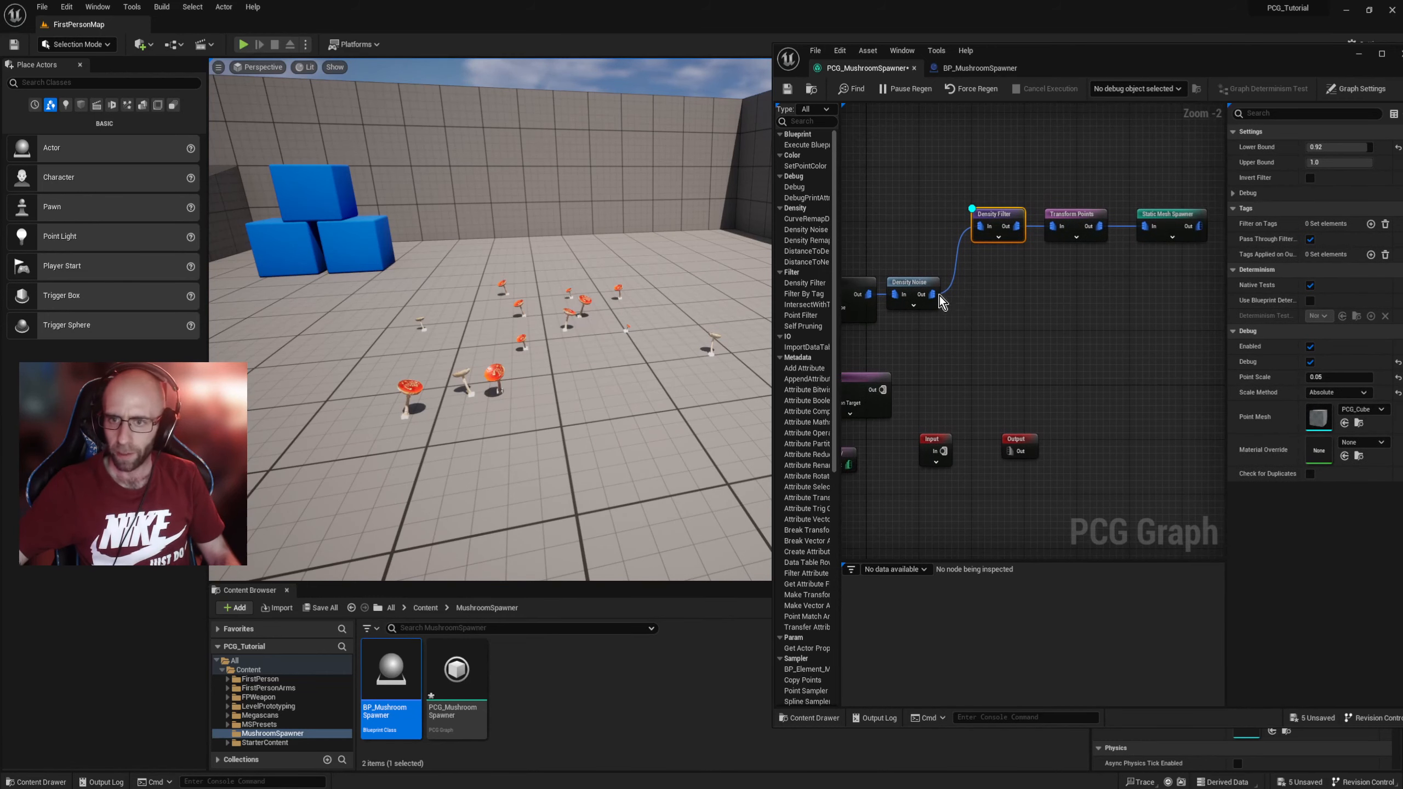
pyautogui.rightClick(984, 309)
pyautogui.write('density')
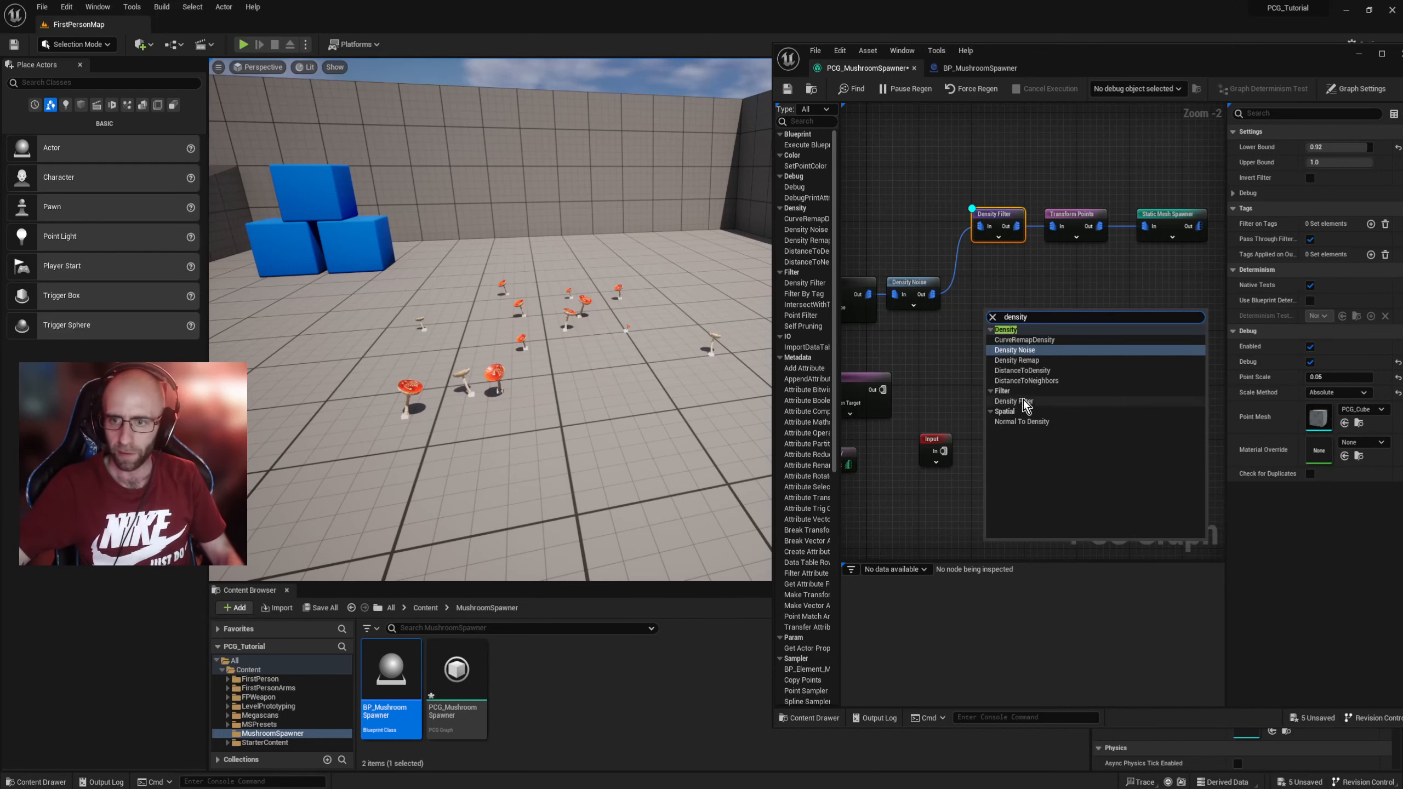
pyautogui.click(1024, 400)
pyautogui.moveTo(1008, 314); pyautogui.dragTo(997, 330)
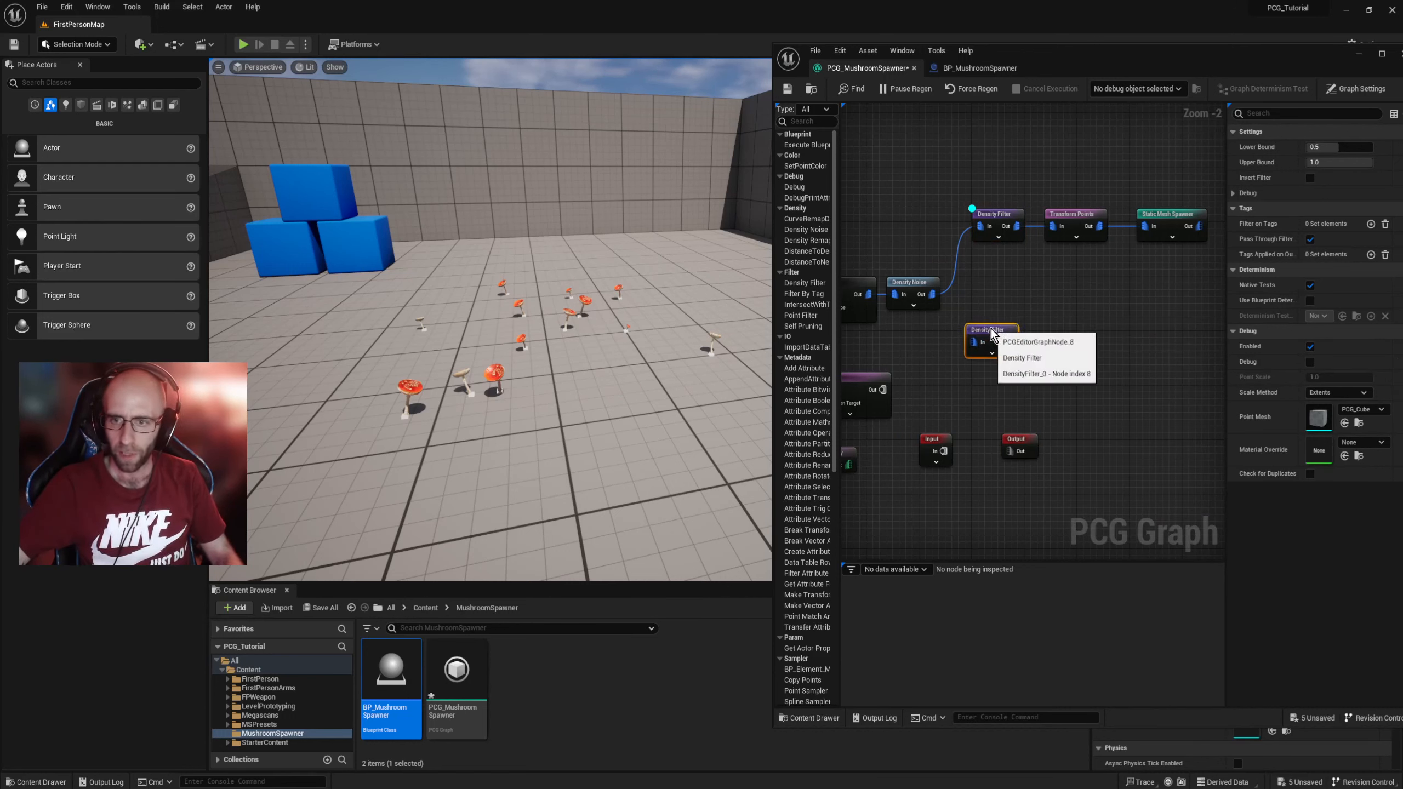
pyautogui.moveTo(932, 293); pyautogui.dragTo(981, 344)
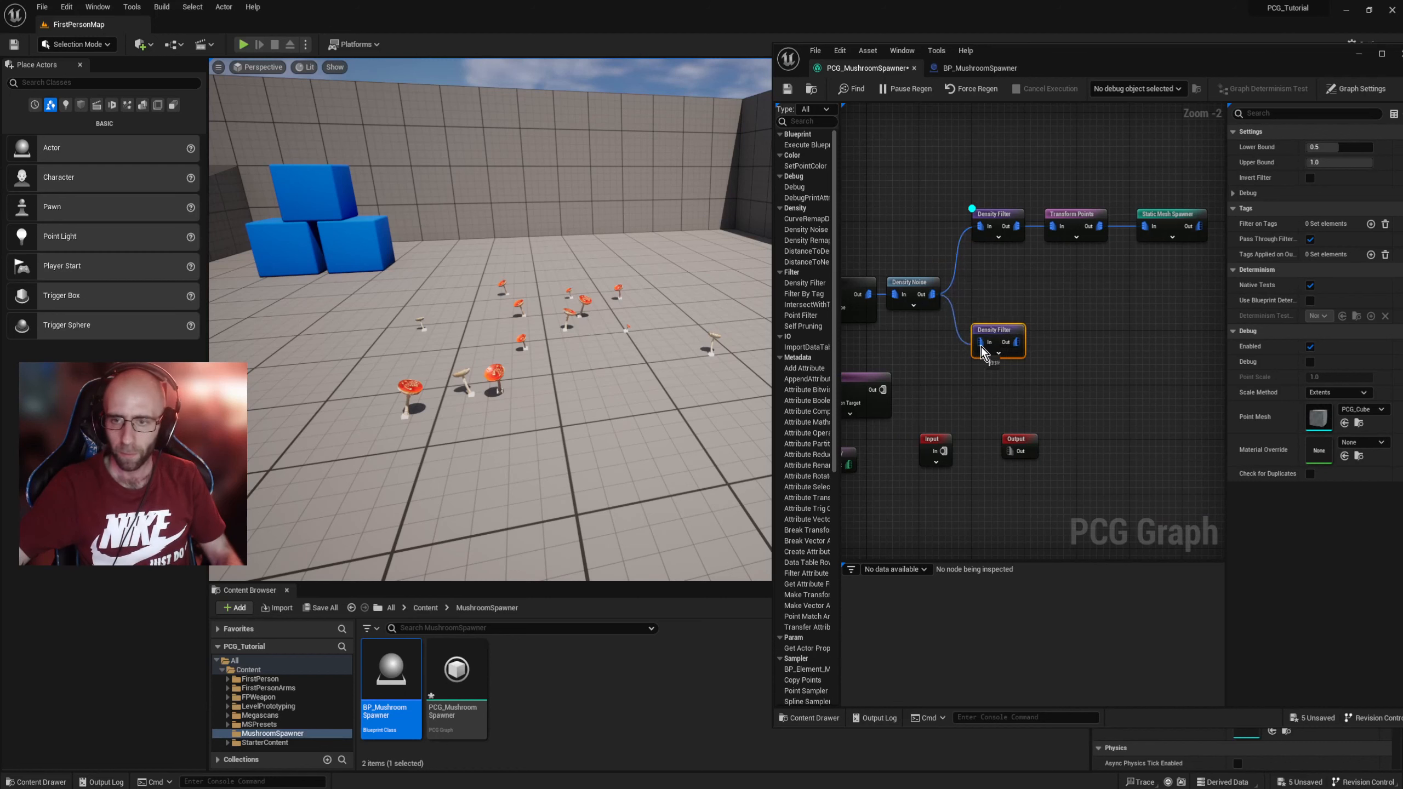
# Step: Duplicate the Transform Points and Static Mesh Spawner nodes and connect the copies to the new Density Filter's output
pyautogui.moveTo(1098, 339); pyautogui.dragTo(1053, 334, button='right')
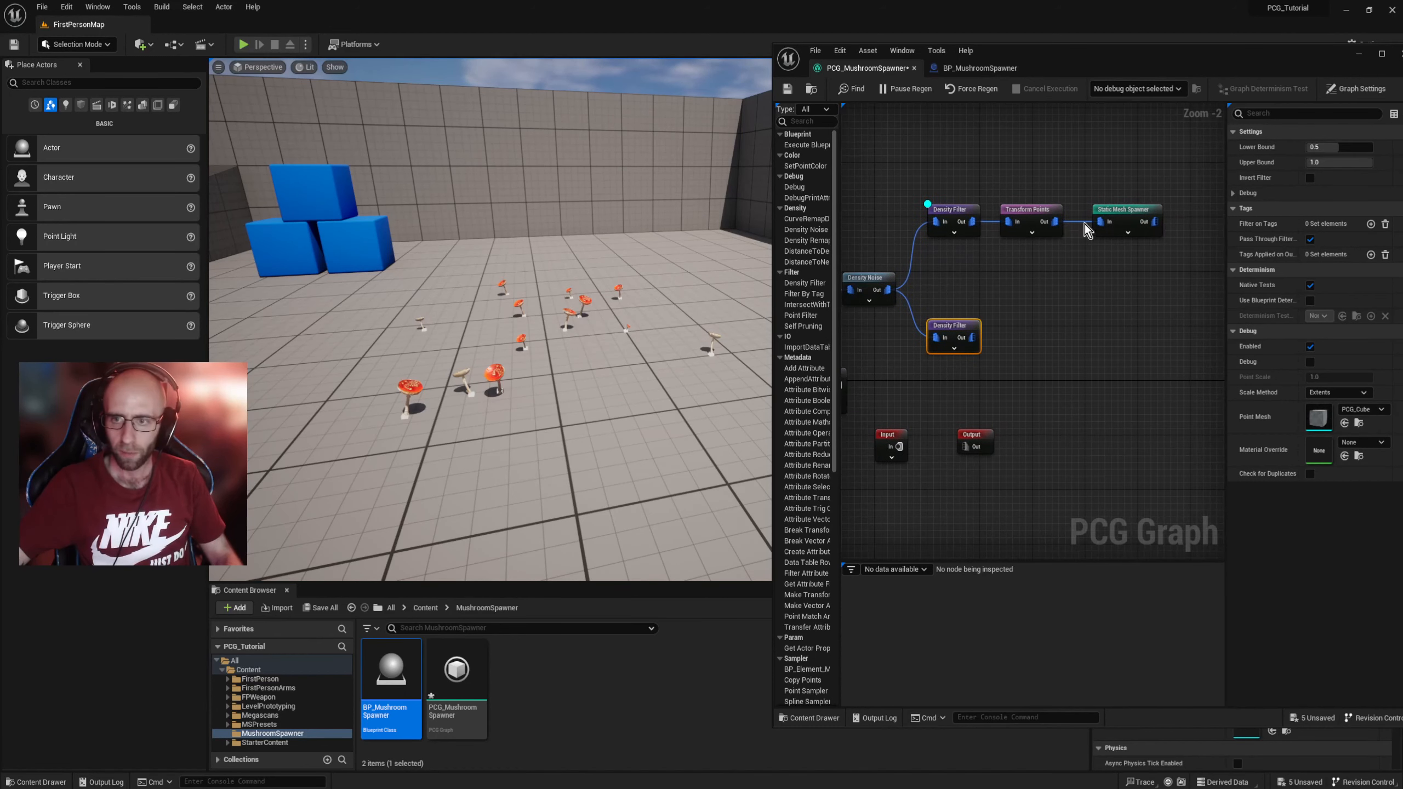
pyautogui.moveTo(997, 182); pyautogui.dragTo(1164, 262)
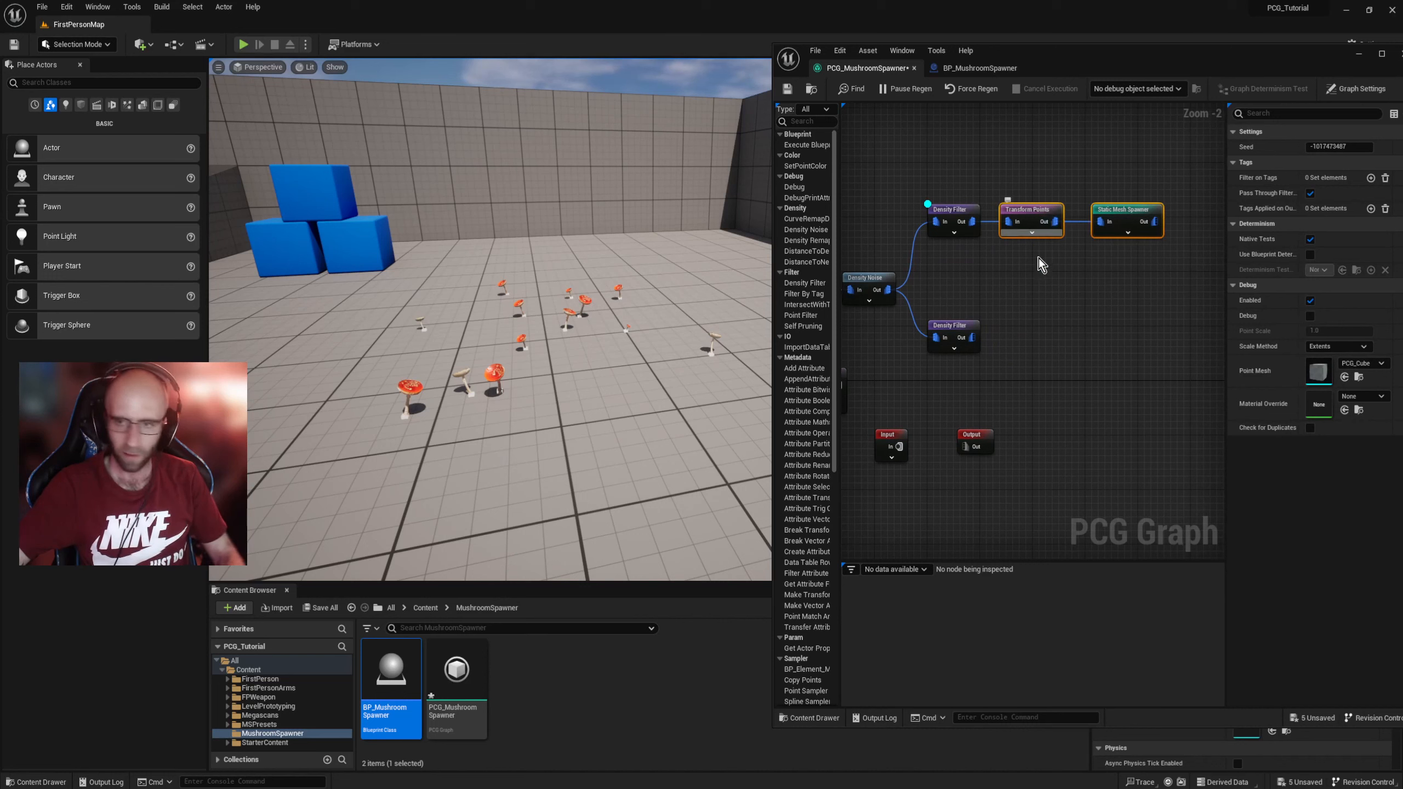
pyautogui.hotkey('ctrl', 'd')
pyautogui.moveTo(1049, 293); pyautogui.dragTo(1010, 339)
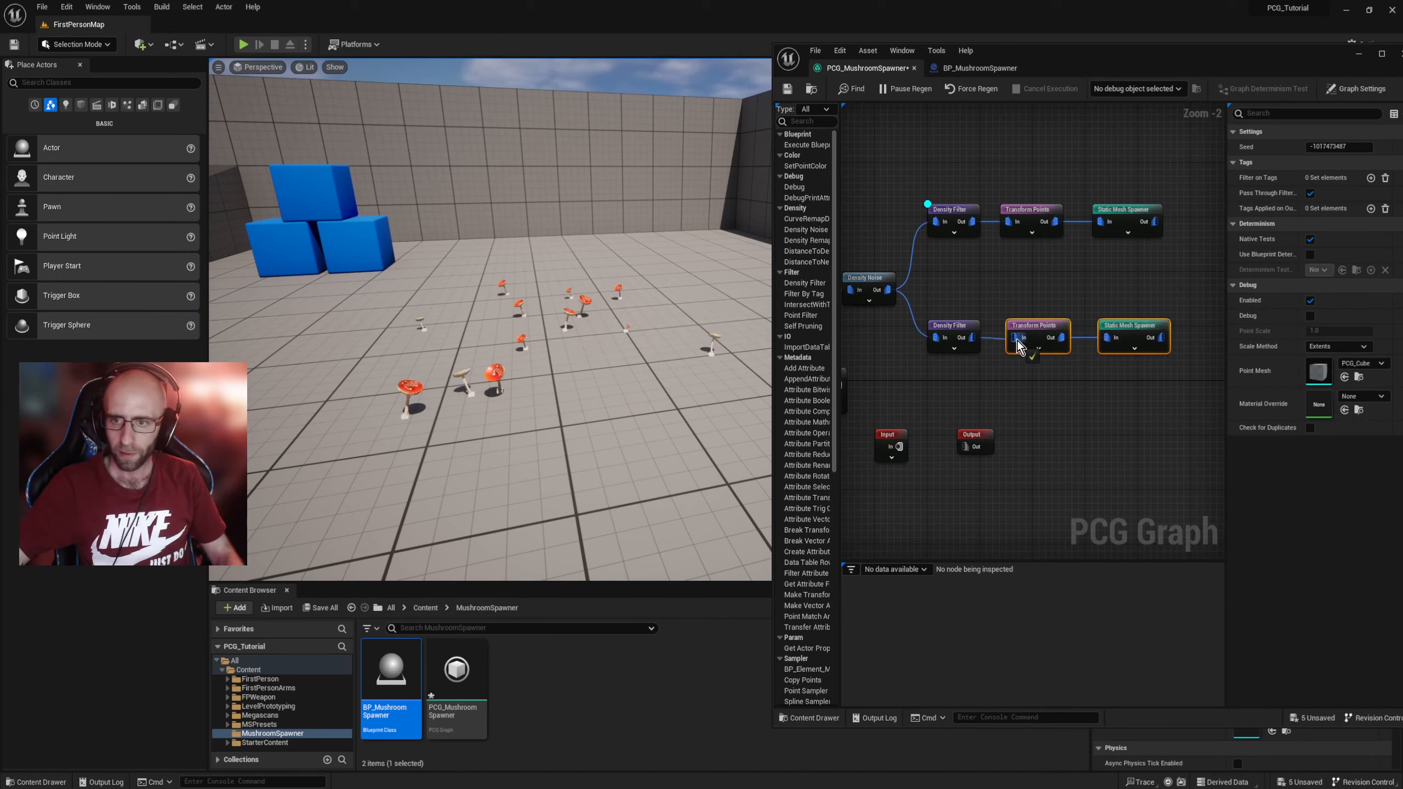
pyautogui.click(1138, 416)
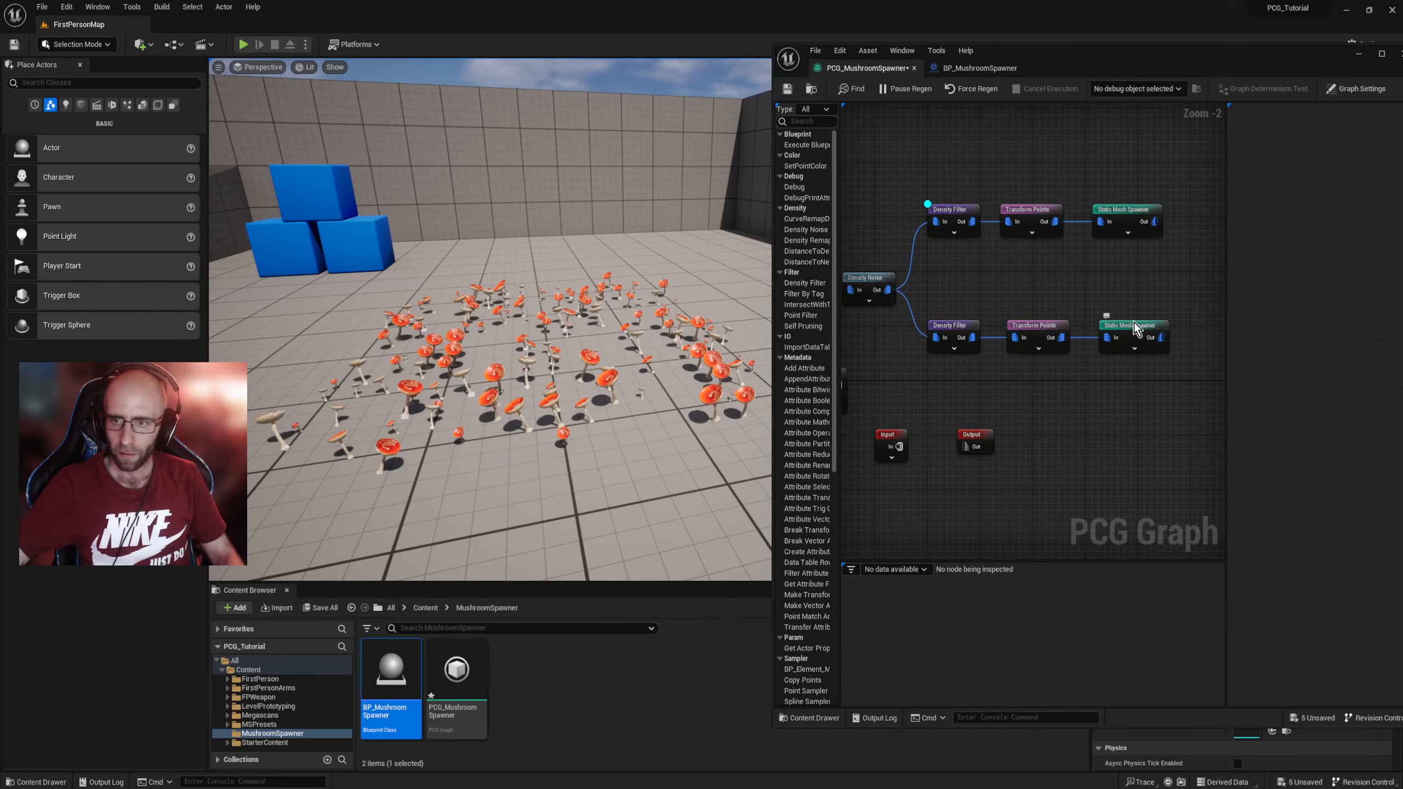
# Step: Set the duplicated Static Mesh Spawner's mesh to S_Spotted_Red_Mushrooms_rdlvW_high_Var2
pyautogui.click(1133, 324)
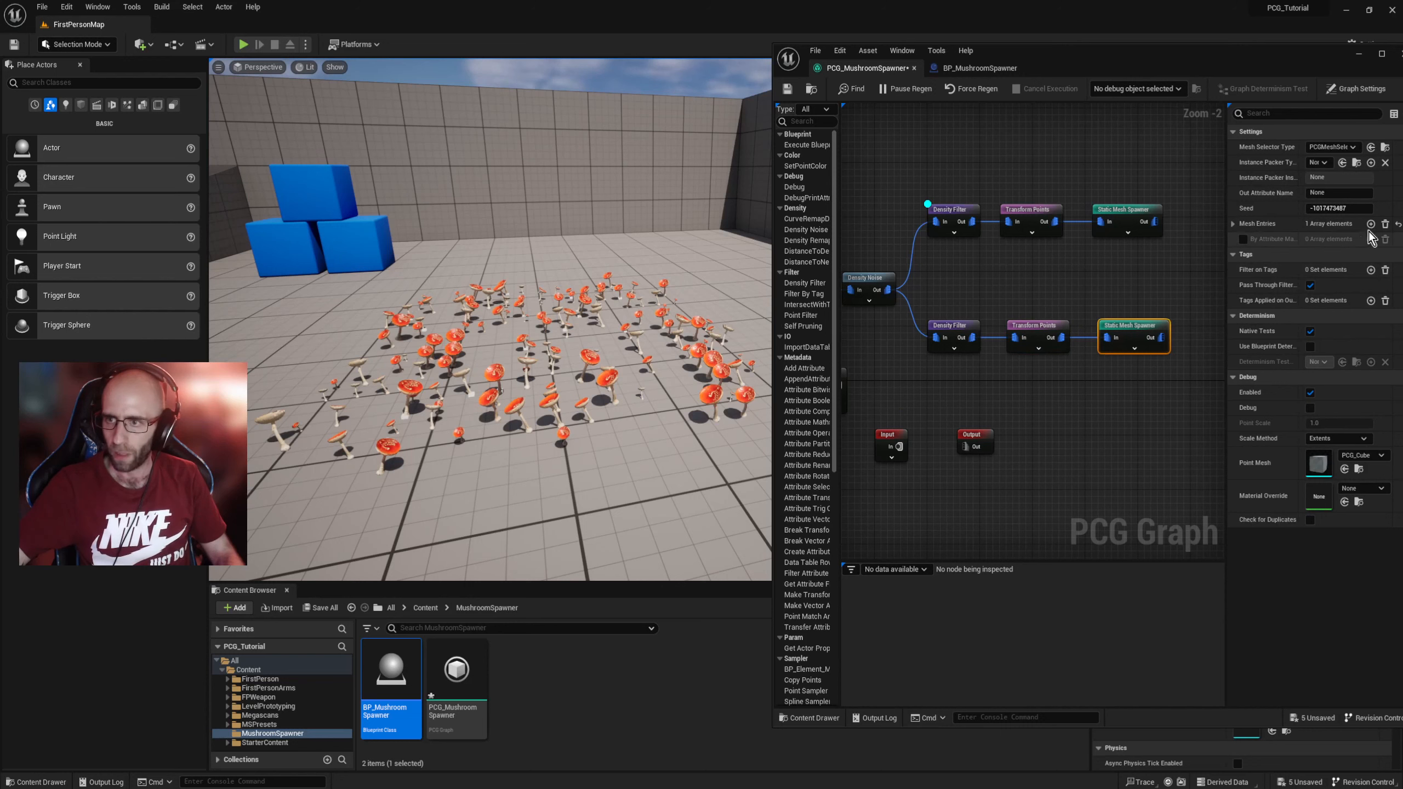
pyautogui.click(1233, 223)
pyautogui.click(1242, 239)
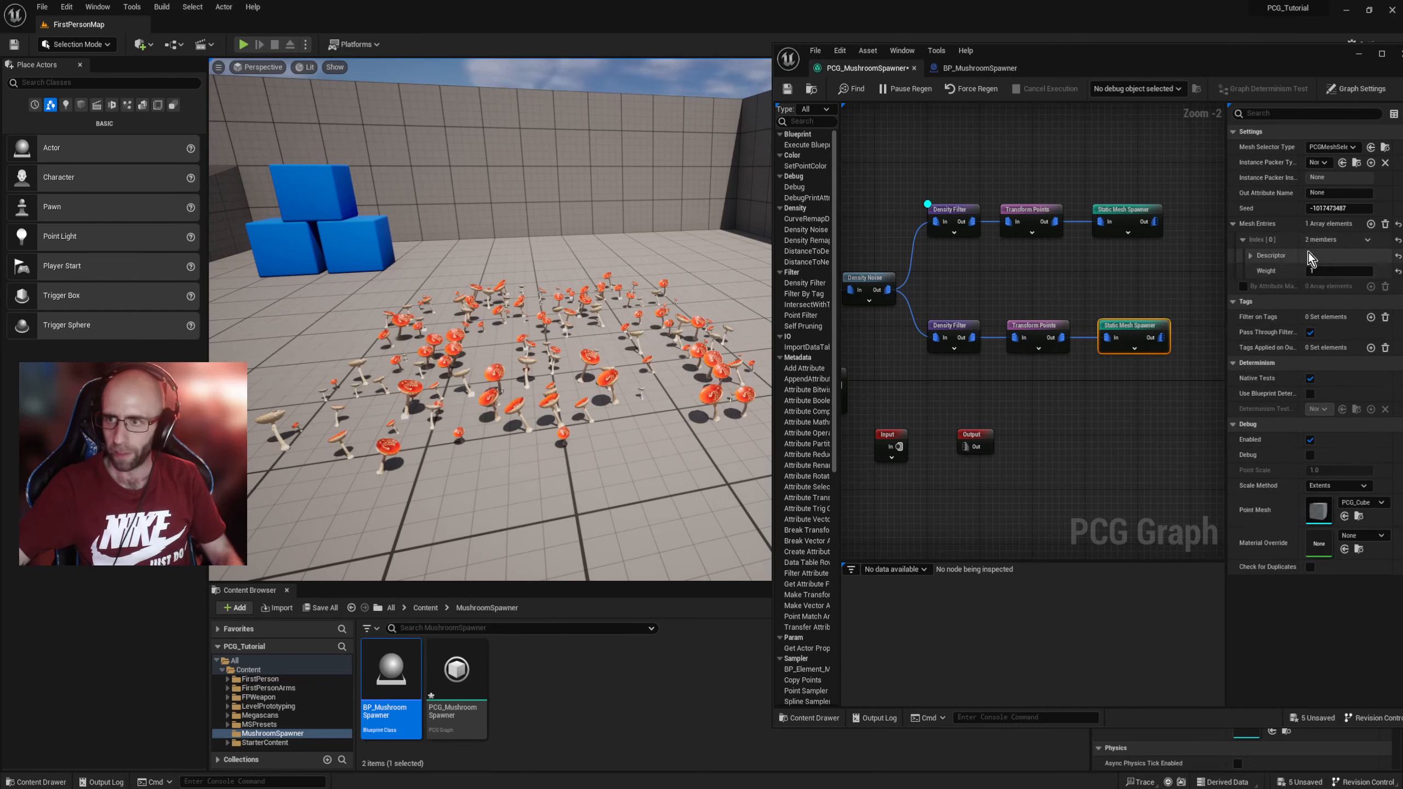
pyautogui.click(1250, 255)
pyautogui.click(1363, 286)
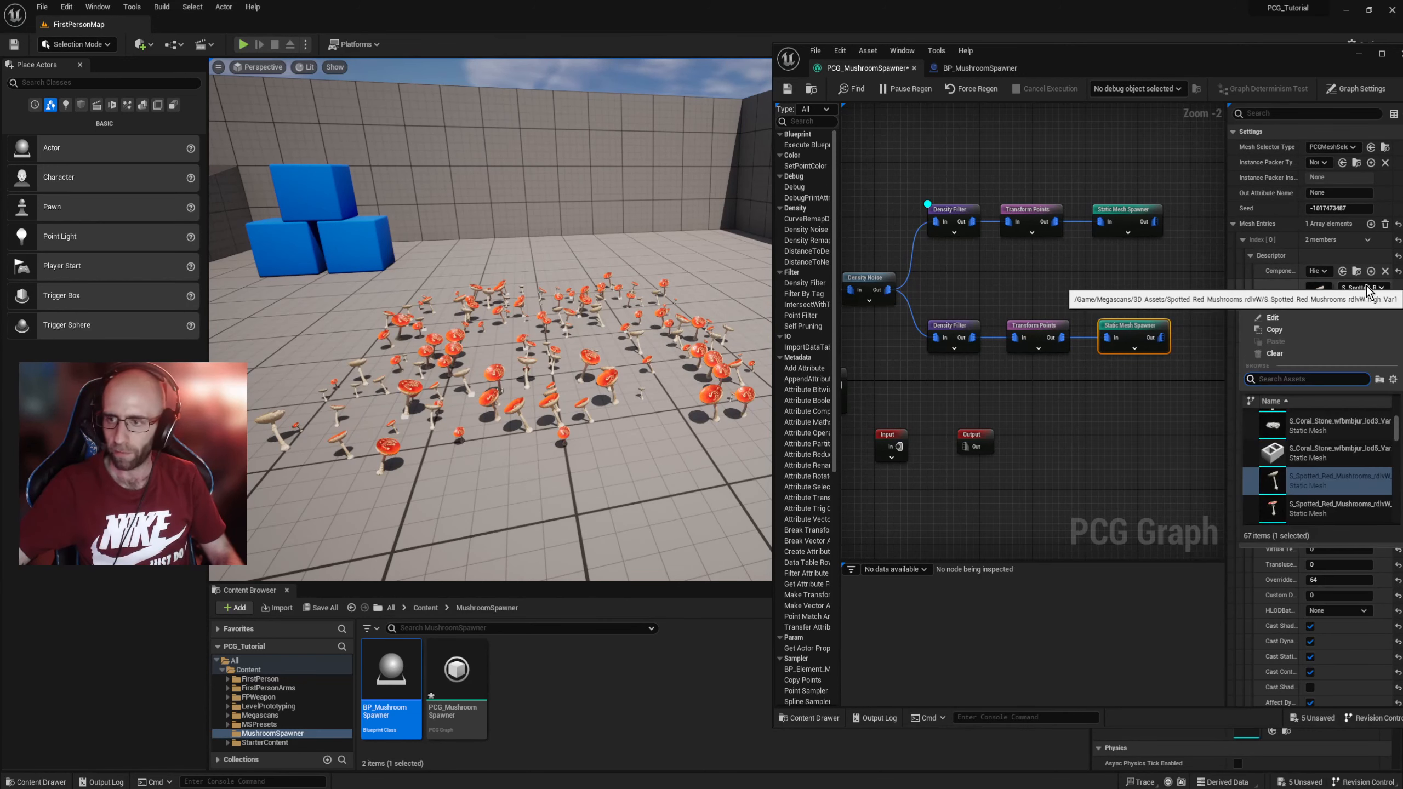
pyautogui.click(1310, 506)
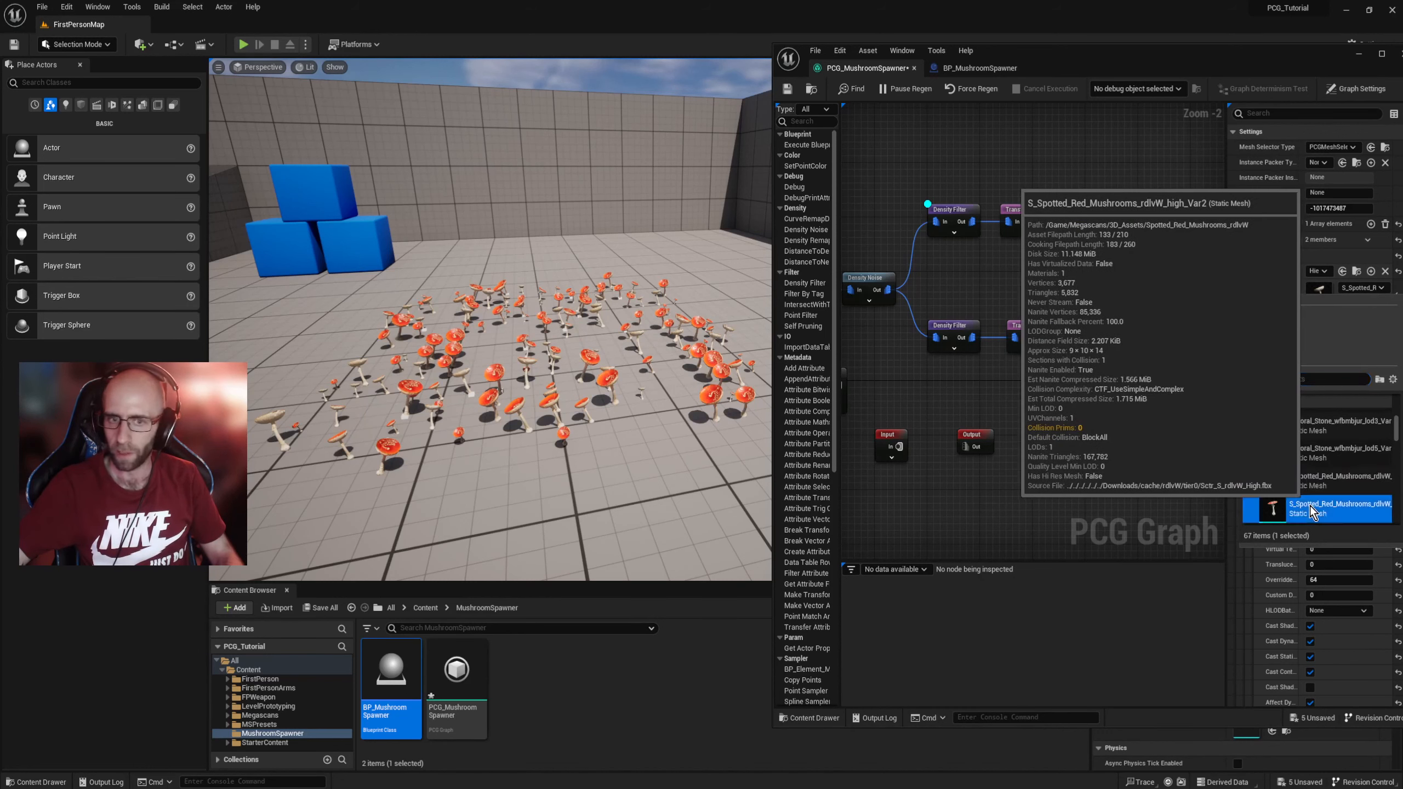
pyautogui.click(1309, 505)
# Step: Set the second Density Filter's Lower Bound to 0.0 and Upper Bound to 0.136
pyautogui.moveTo(973, 354); pyautogui.dragTo(1070, 366, button='right')
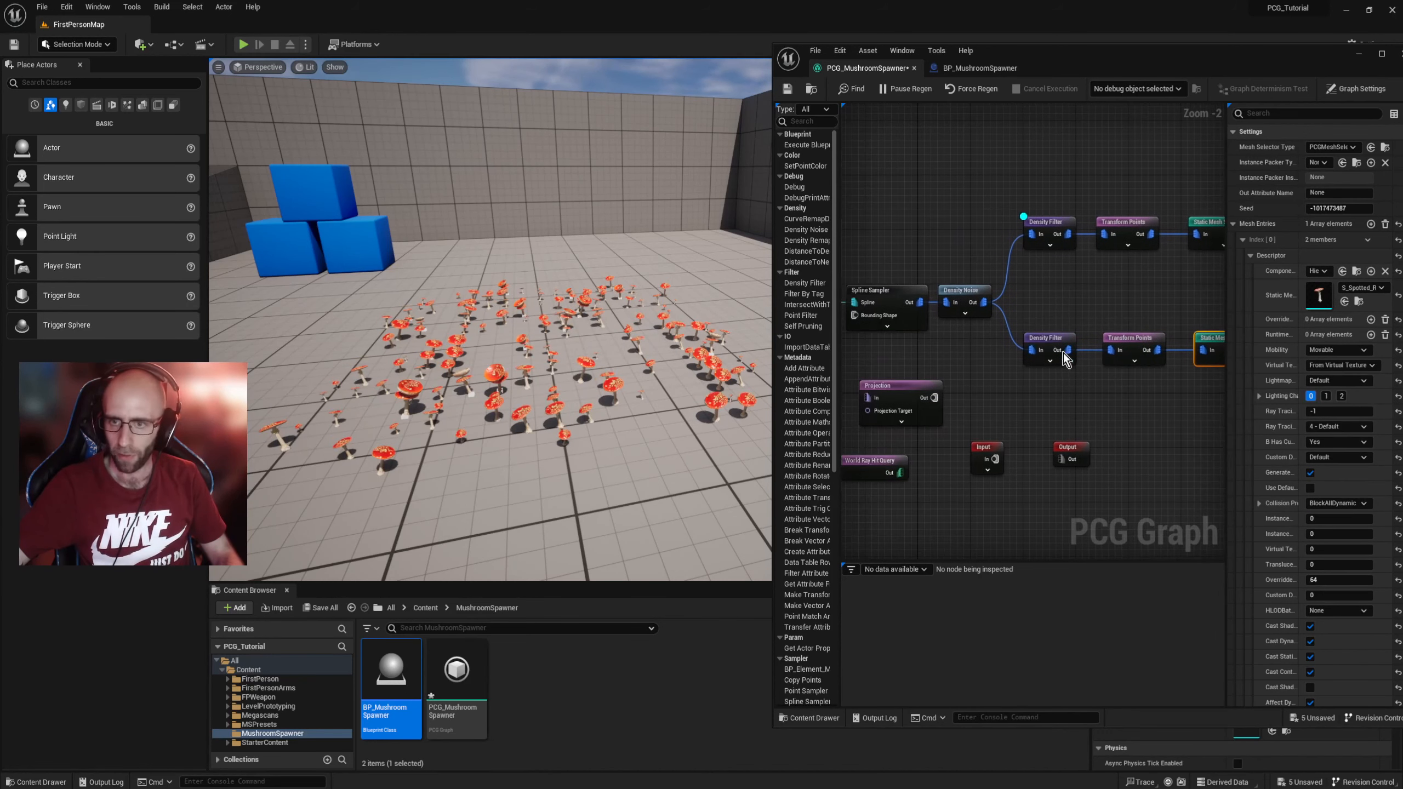
pyautogui.click(1051, 342)
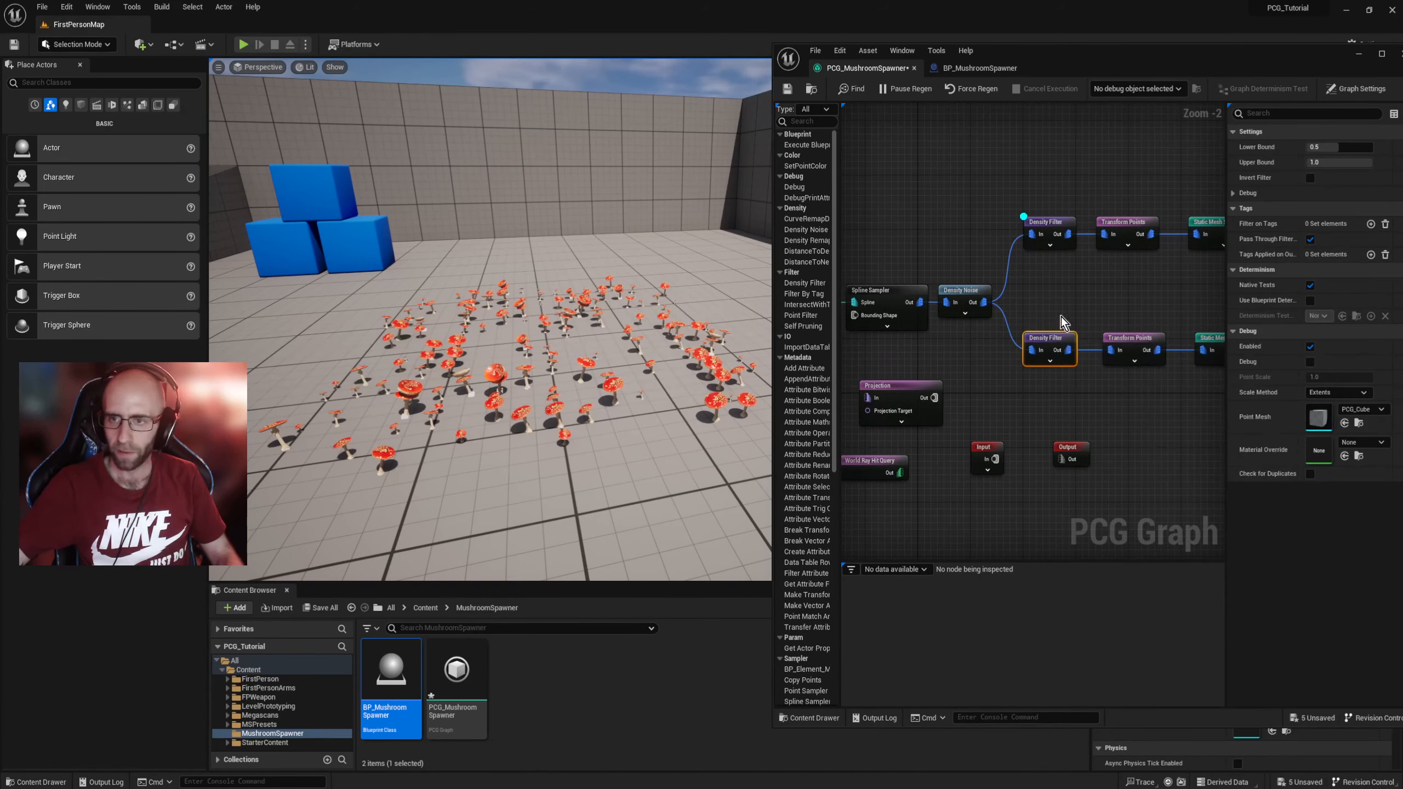
pyautogui.click(1050, 223)
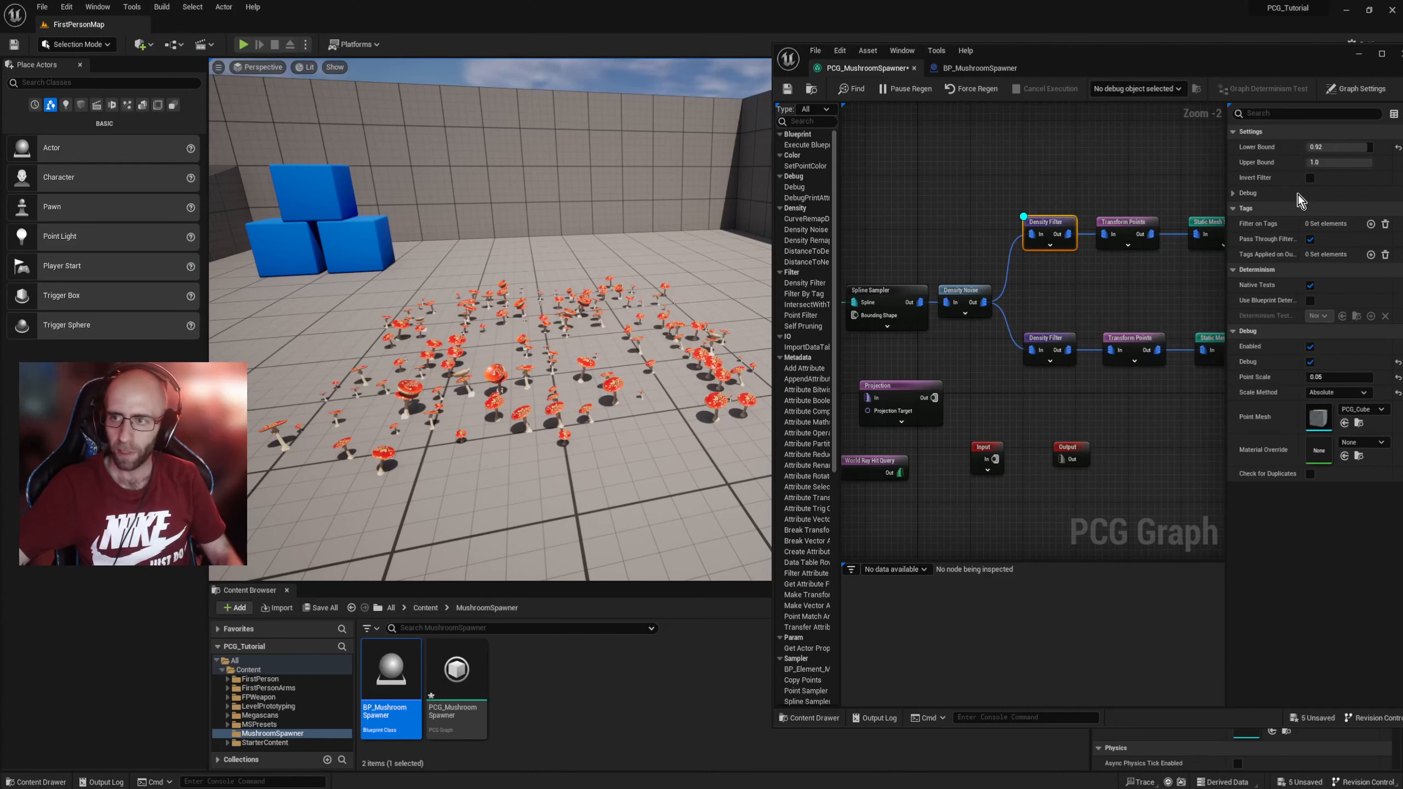
pyautogui.click(1045, 337)
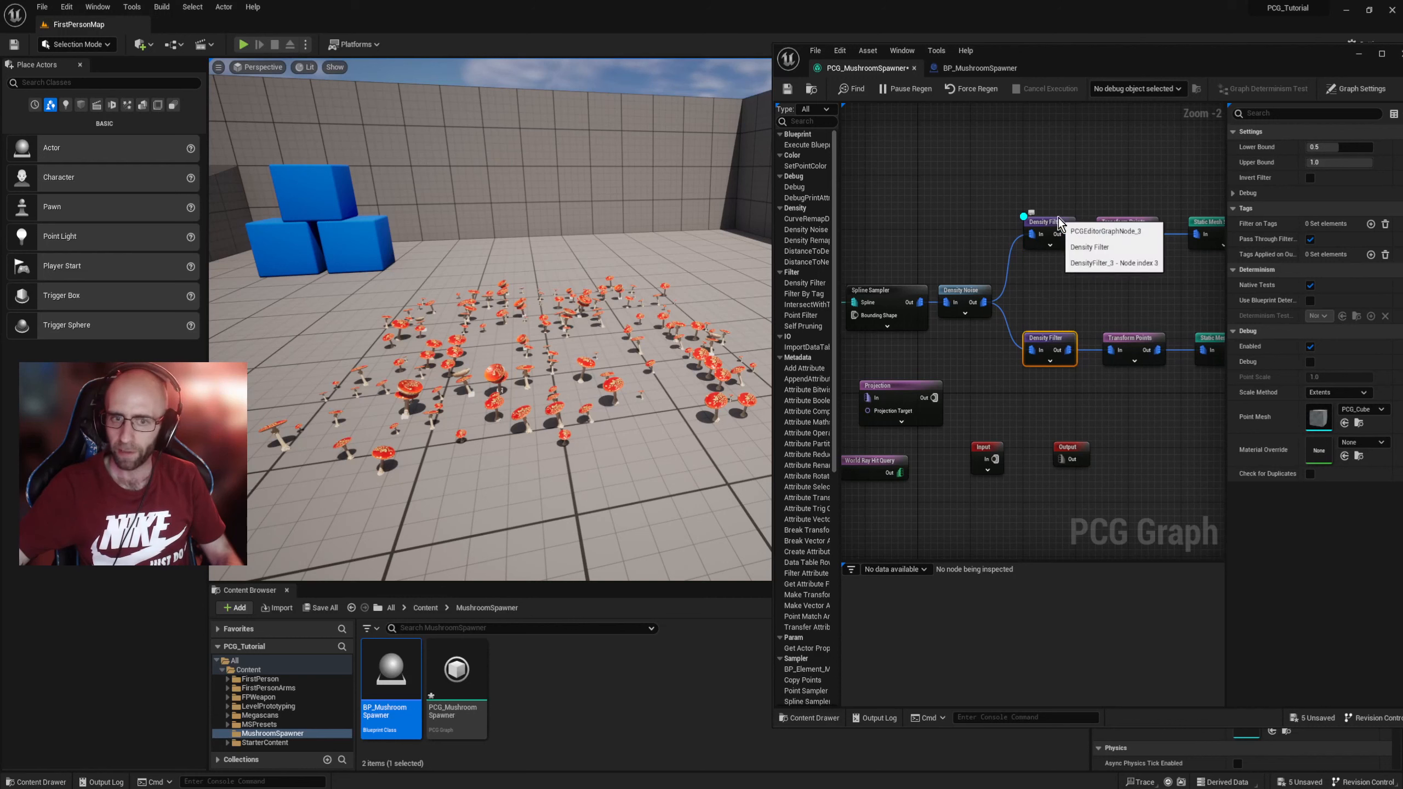
pyautogui.moveTo(1357, 149); pyautogui.dragTo(1314, 163)
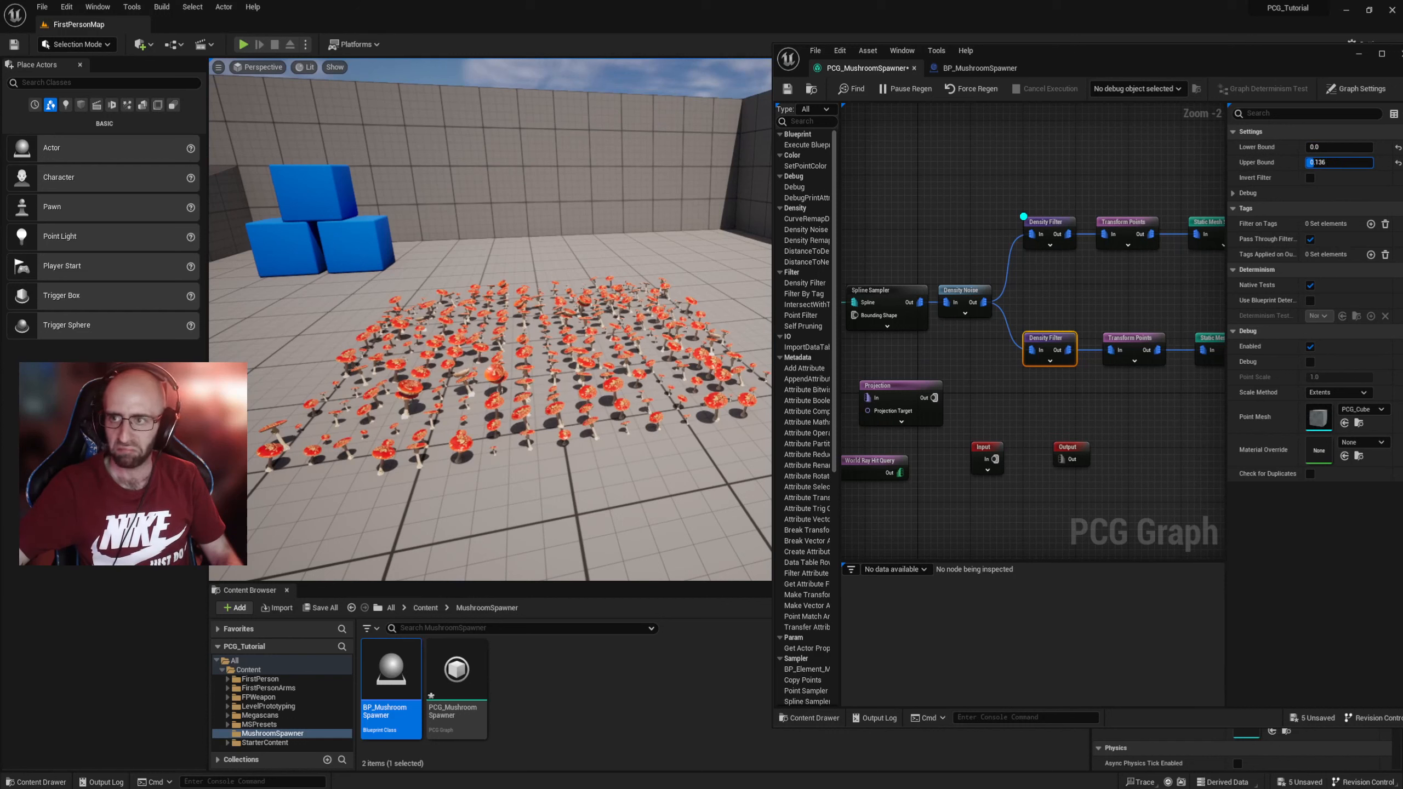
# Step: Turn off the debug display on the first Density Filter
pyautogui.click(1080, 276)
pyautogui.moveTo(1093, 287); pyautogui.dragTo(1049, 287, button='right')
pyautogui.click(1010, 226)
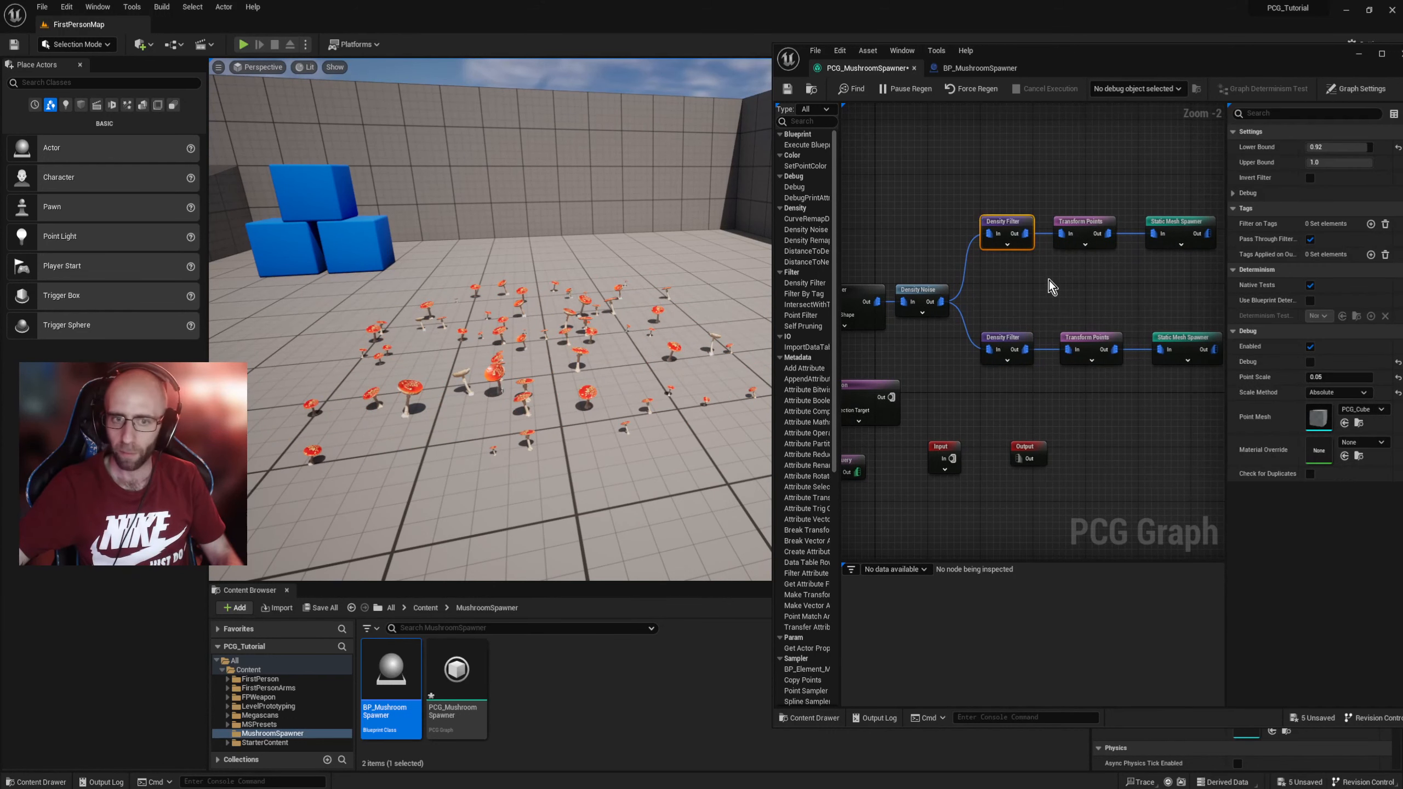
# Step: Compare the lower and upper bounds of the two Density Filters and check the Density Noise settings
pyautogui.click(1018, 340)
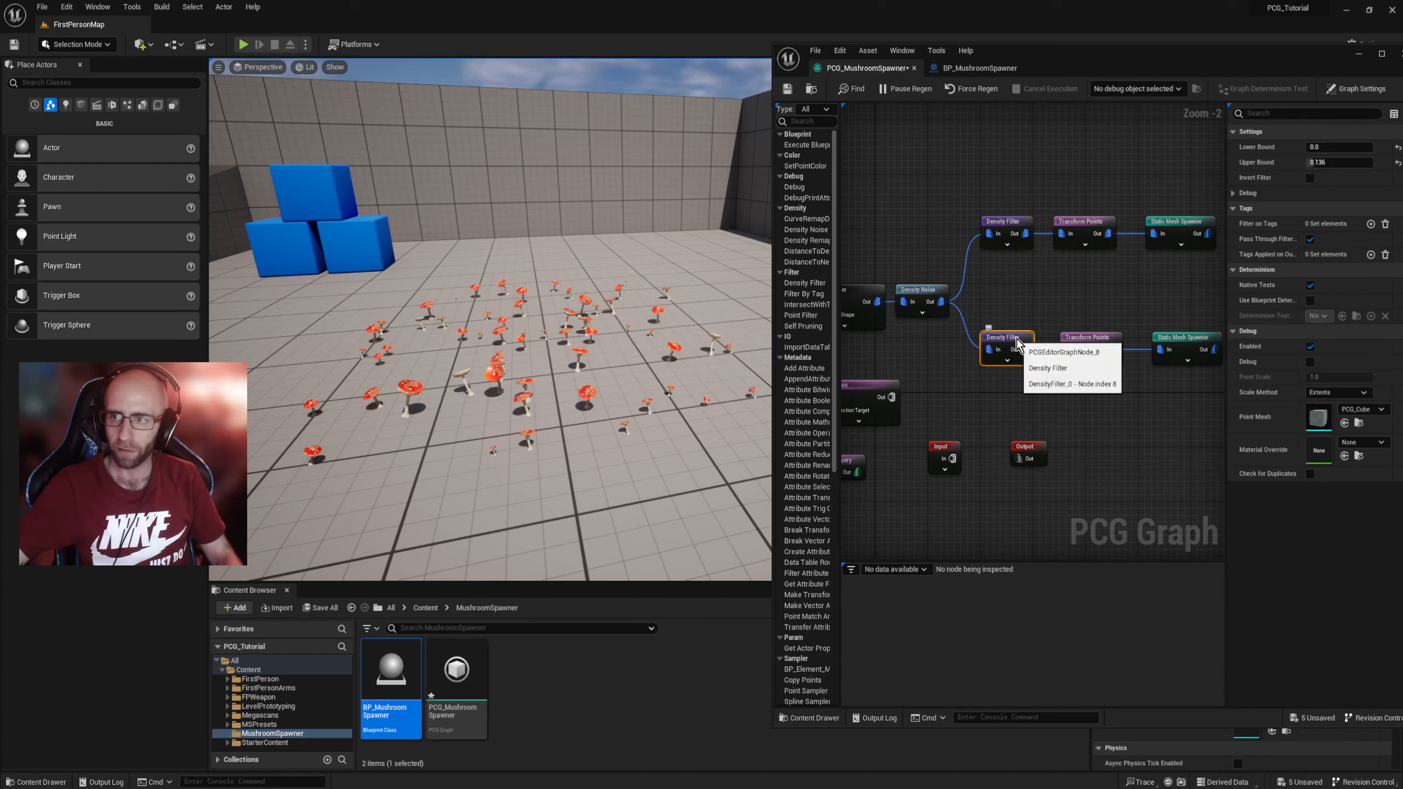
pyautogui.click(1018, 226)
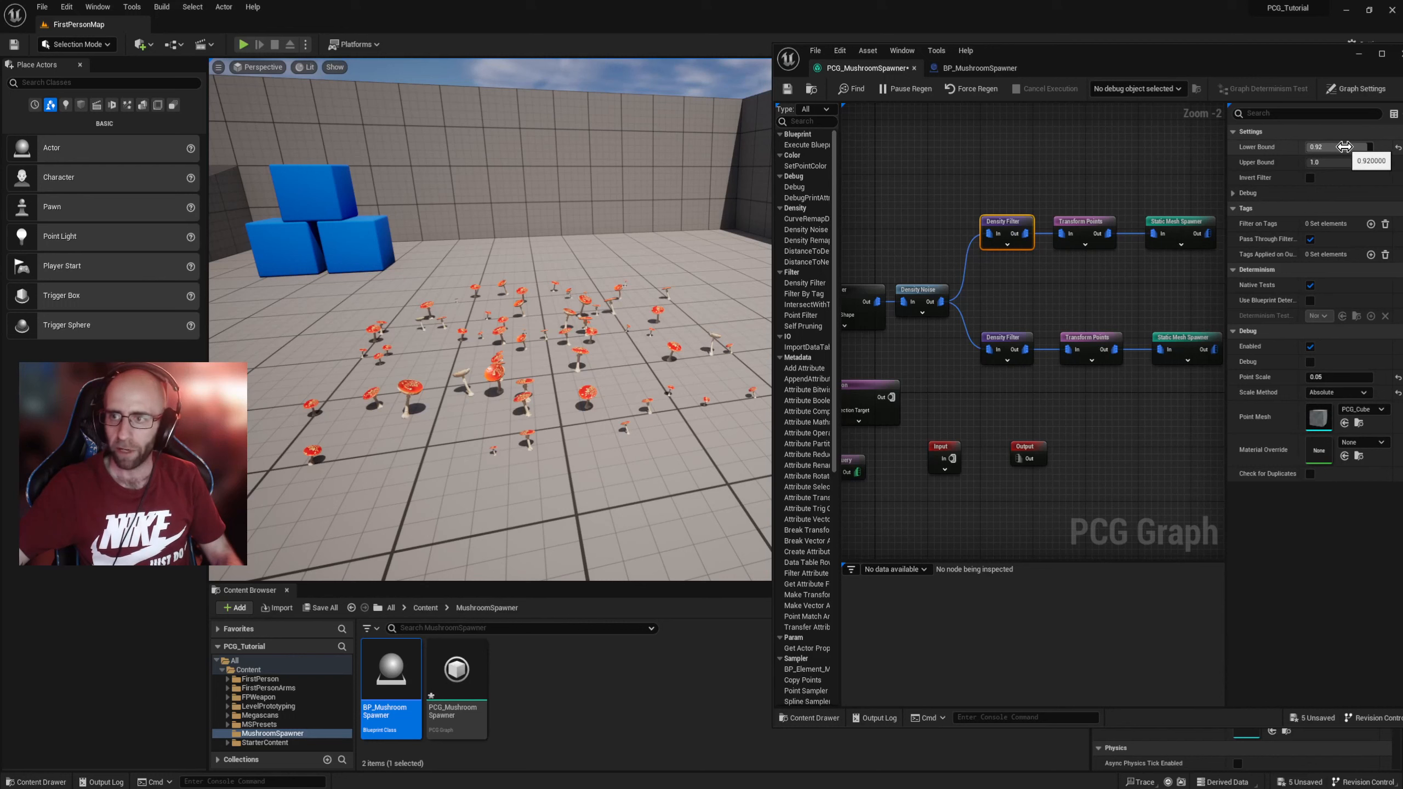
pyautogui.click(1012, 343)
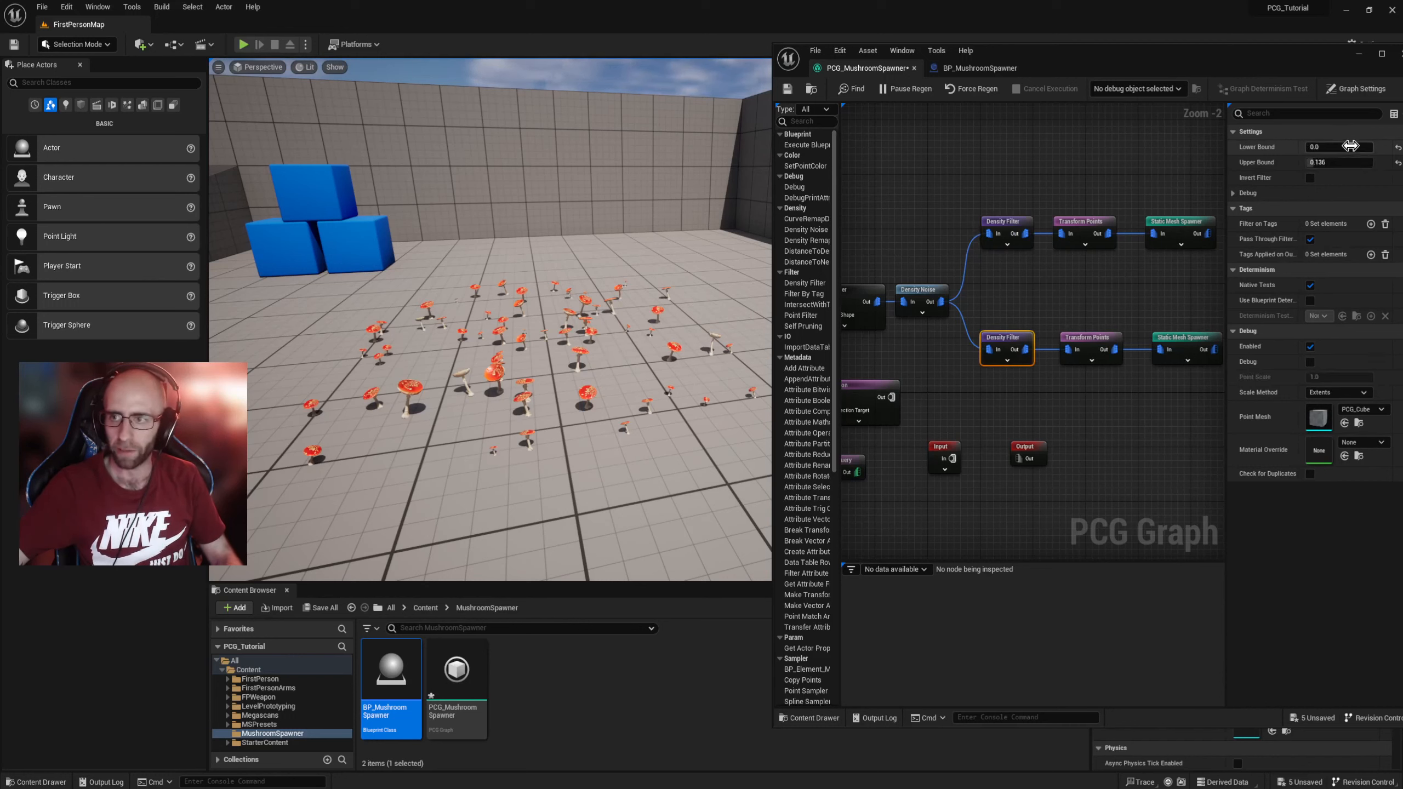
pyautogui.click(1013, 223)
pyautogui.click(1010, 344)
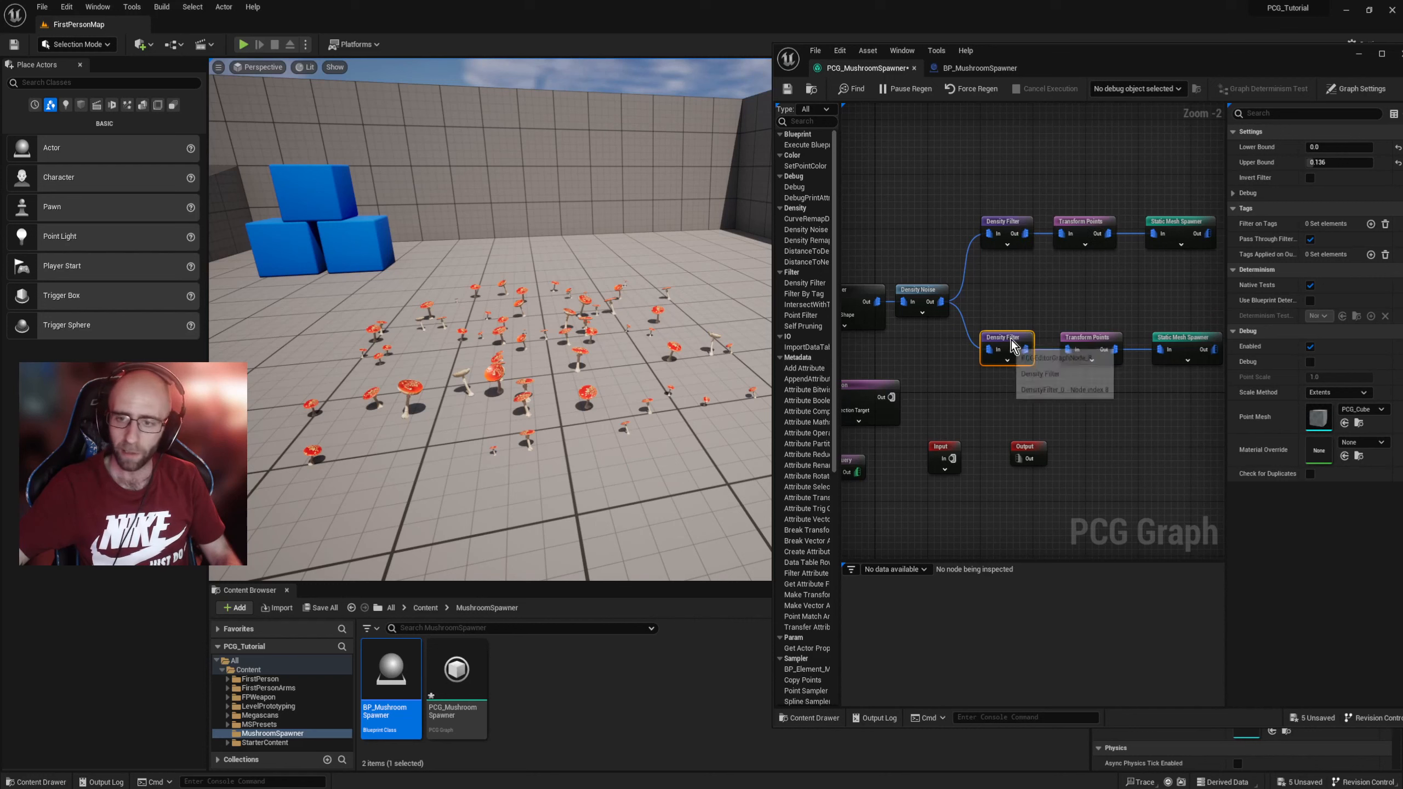
pyautogui.click(1012, 299)
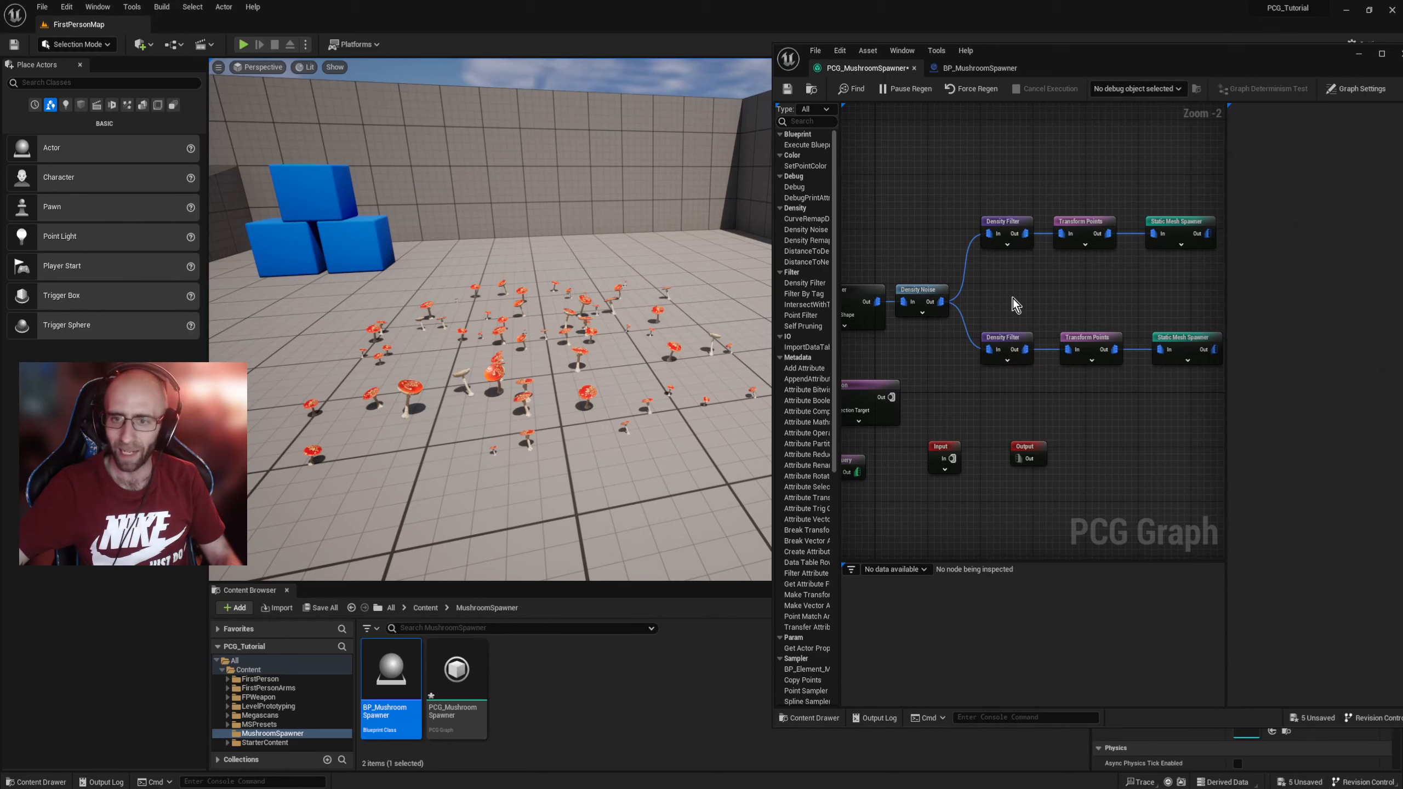
pyautogui.click(927, 292)
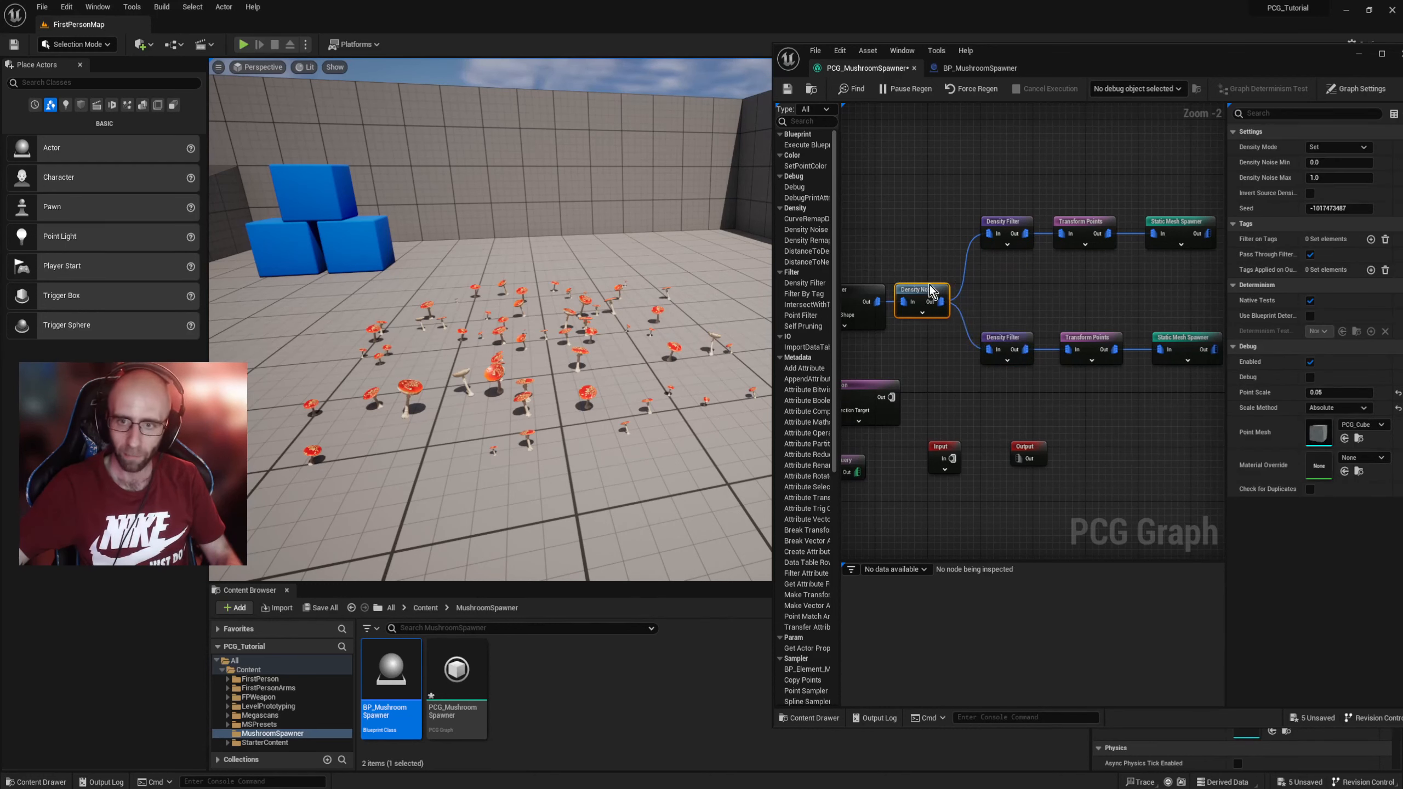
# Step: Preview the Density Noise debug points and compare the lower and upper bounds of the two Density Filters
pyautogui.press('d')
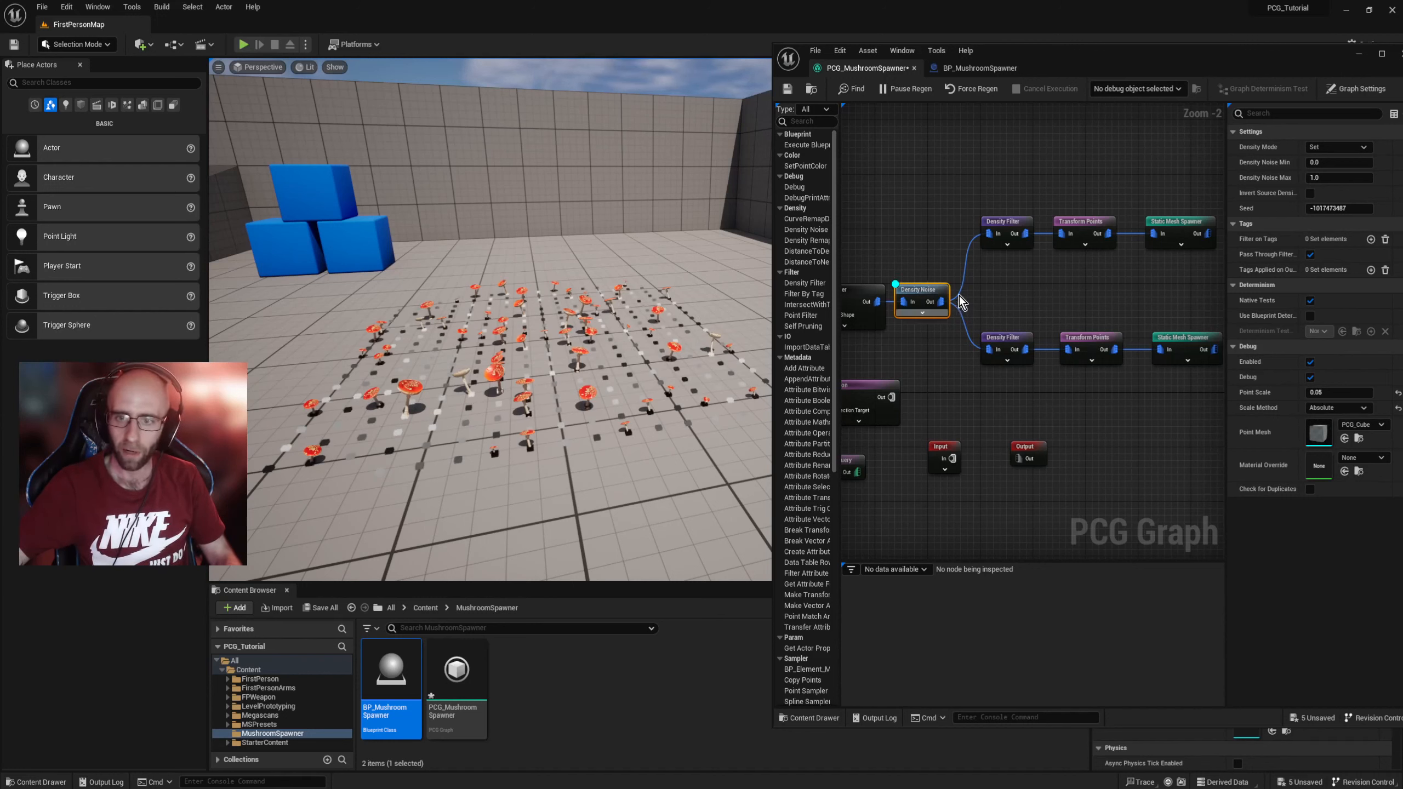
pyautogui.press('d')
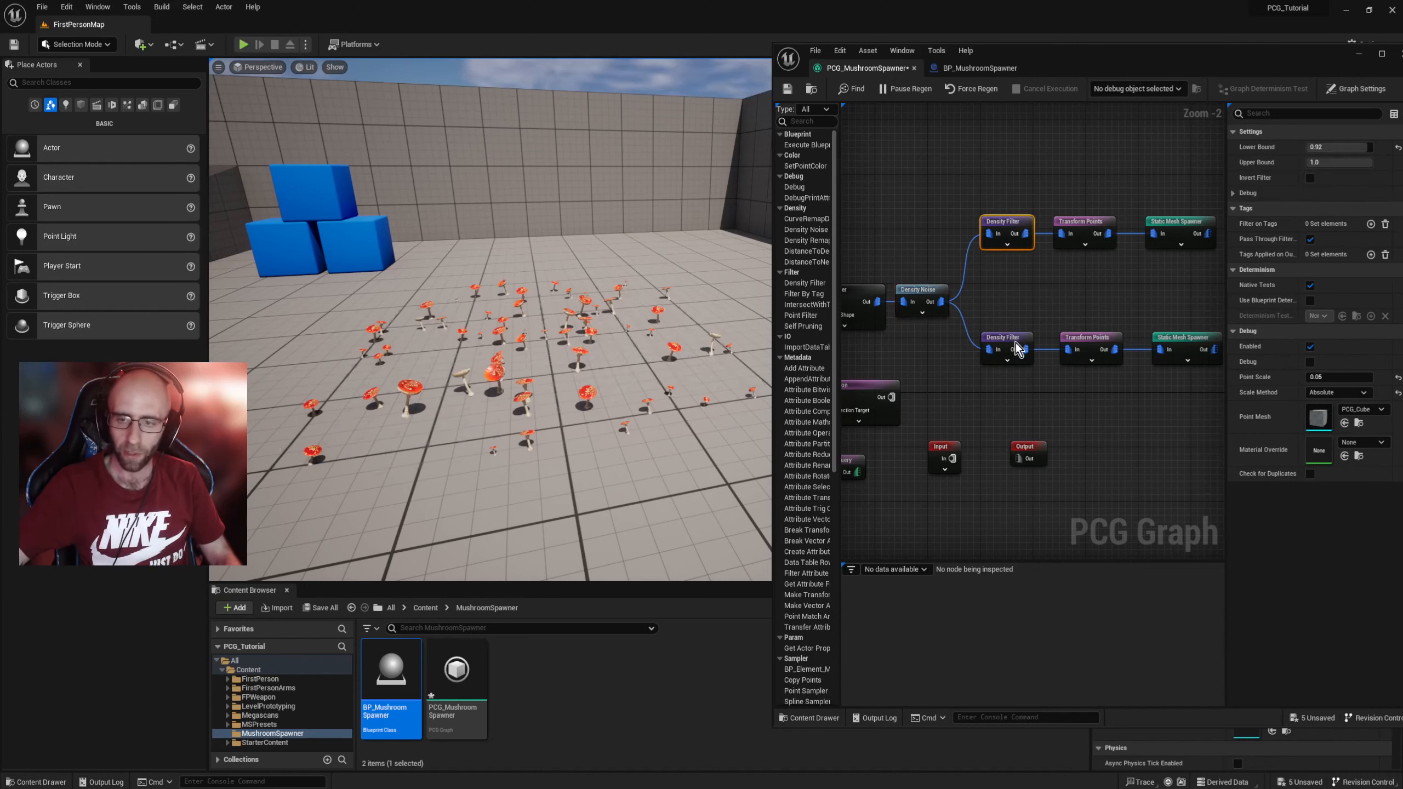
pyautogui.click(1015, 342)
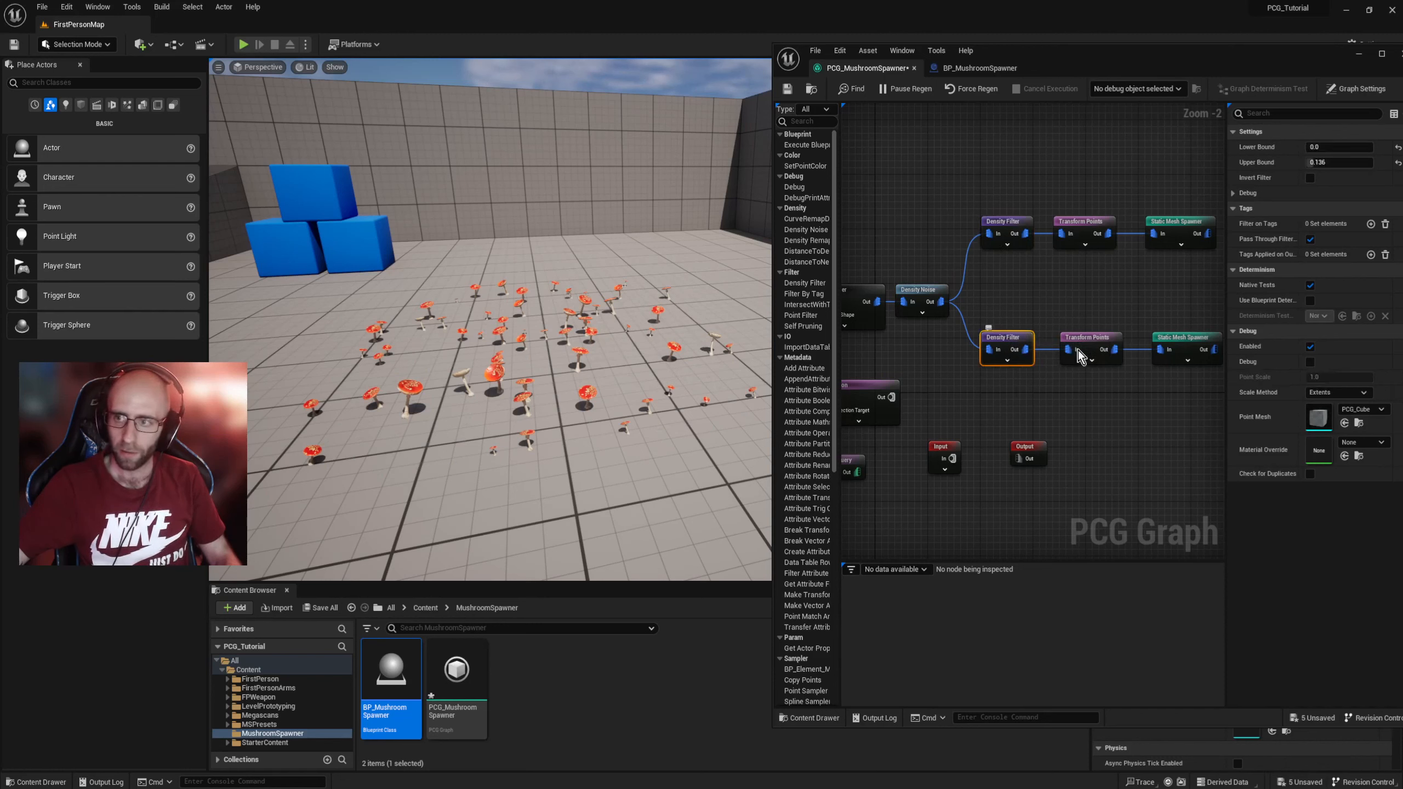
pyautogui.click(1012, 218)
pyautogui.moveTo(1019, 274); pyautogui.dragTo(1007, 270, button='right')
pyautogui.click(1004, 335)
pyautogui.click(1008, 277)
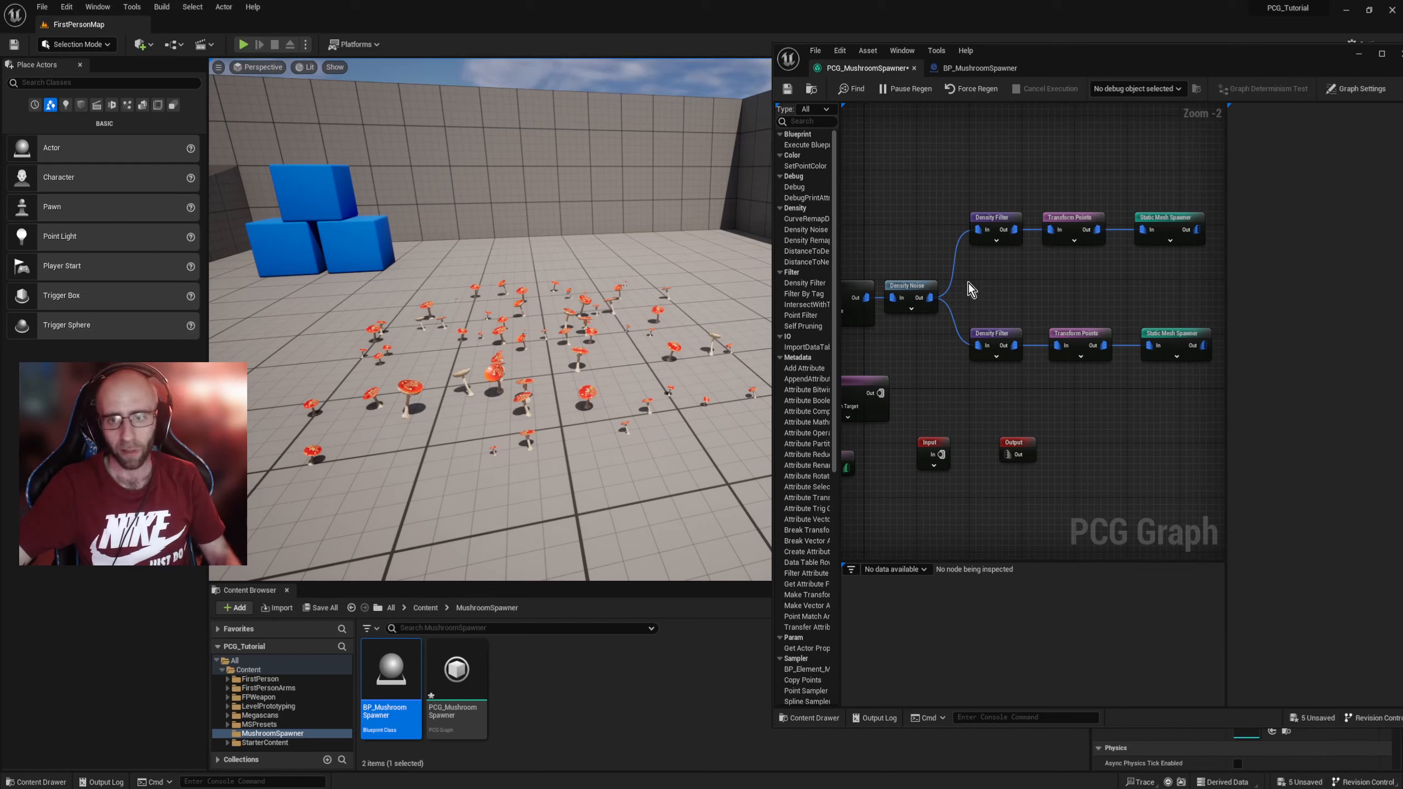
pyautogui.click(992, 218)
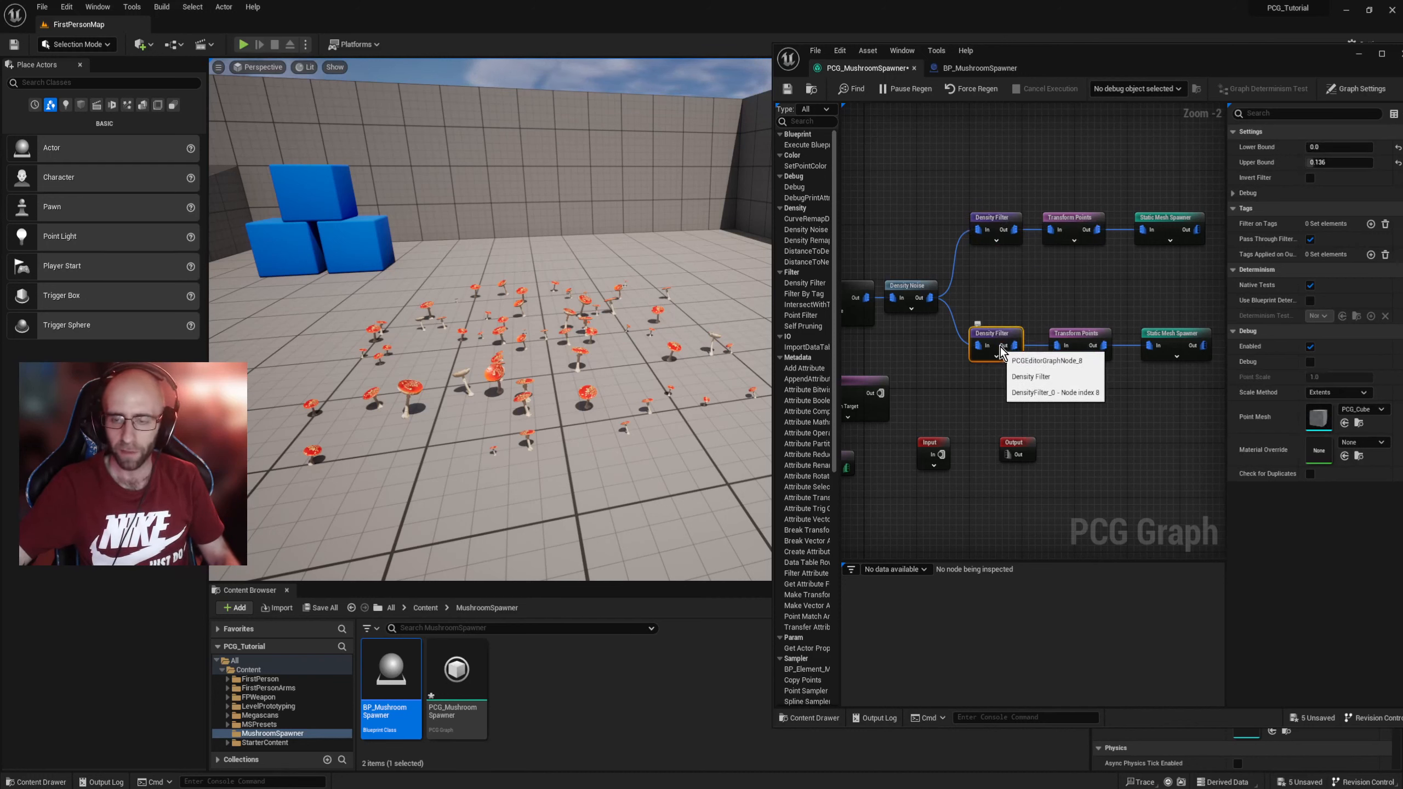
pyautogui.click(1044, 298)
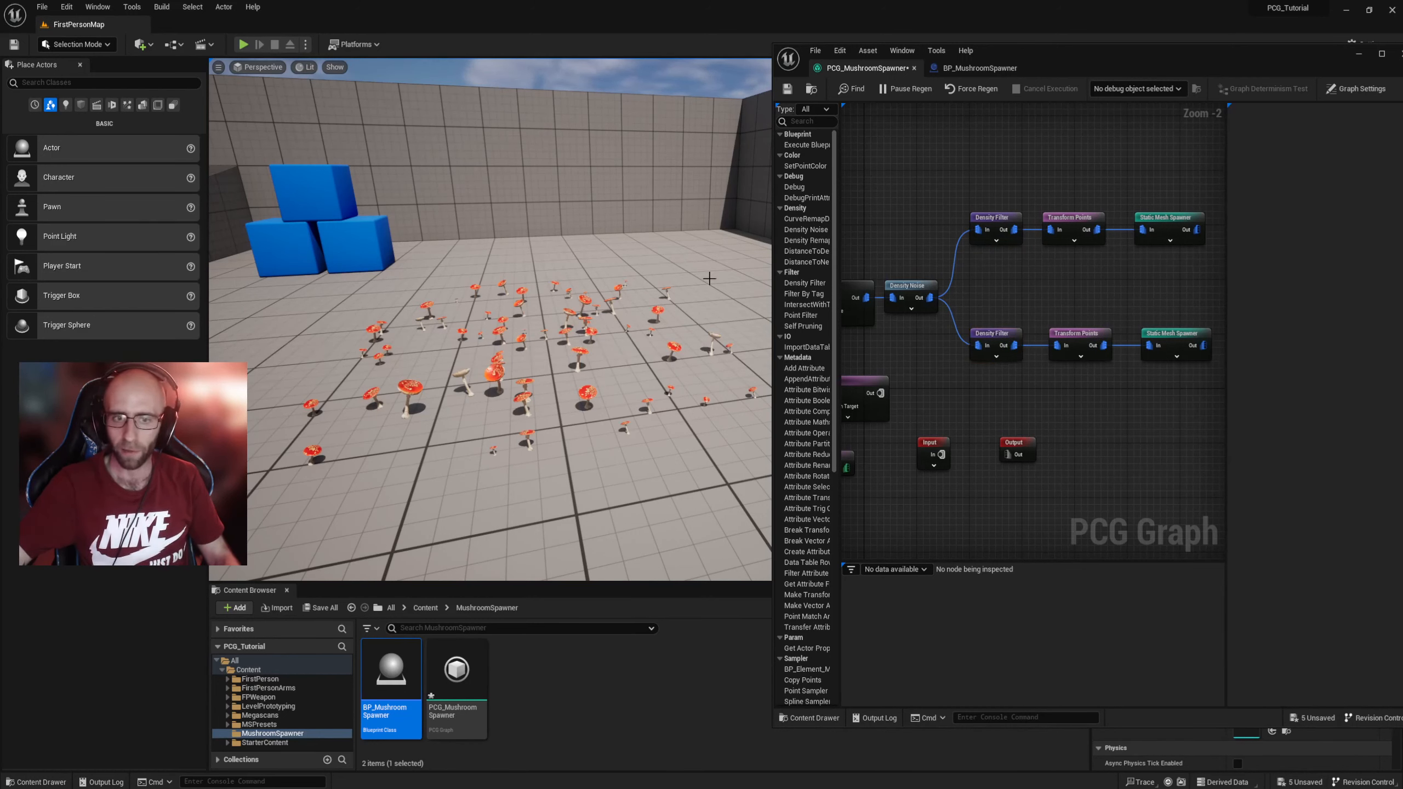
# Step: Set Scale Min to 1.0 on all axes for the lower branch's Transform Points node
pyautogui.click(1087, 358)
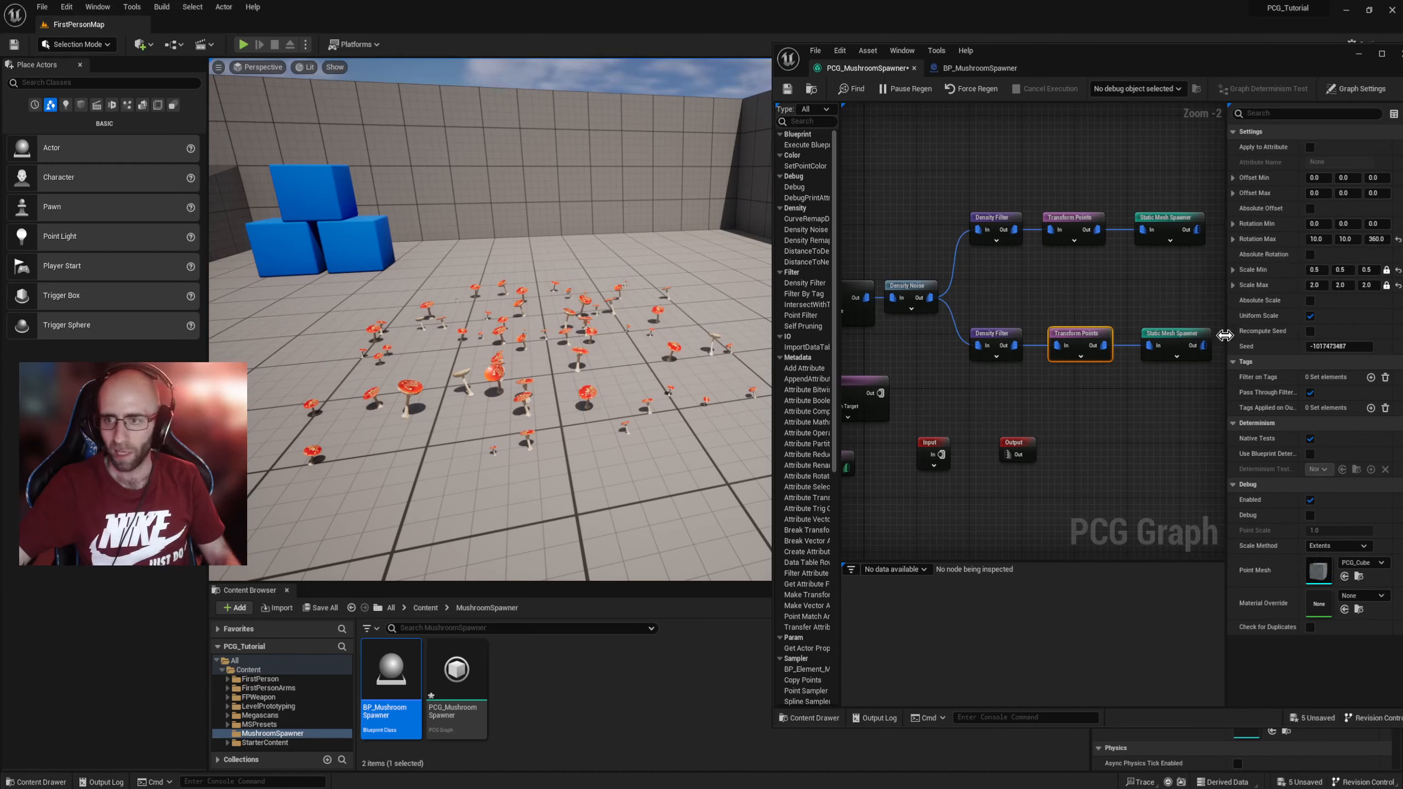
pyautogui.click(1371, 270)
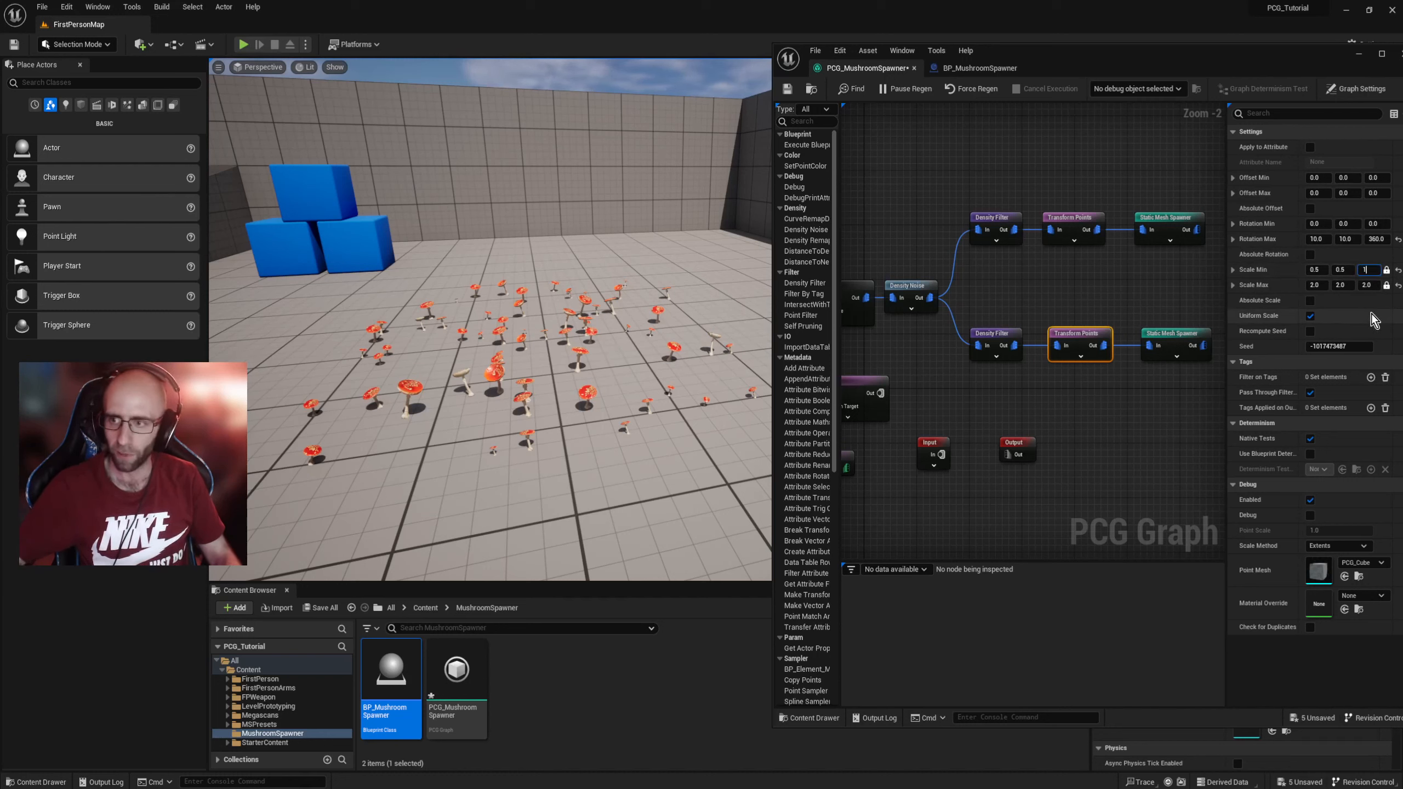
pyautogui.write('1')
pyautogui.press('Return')
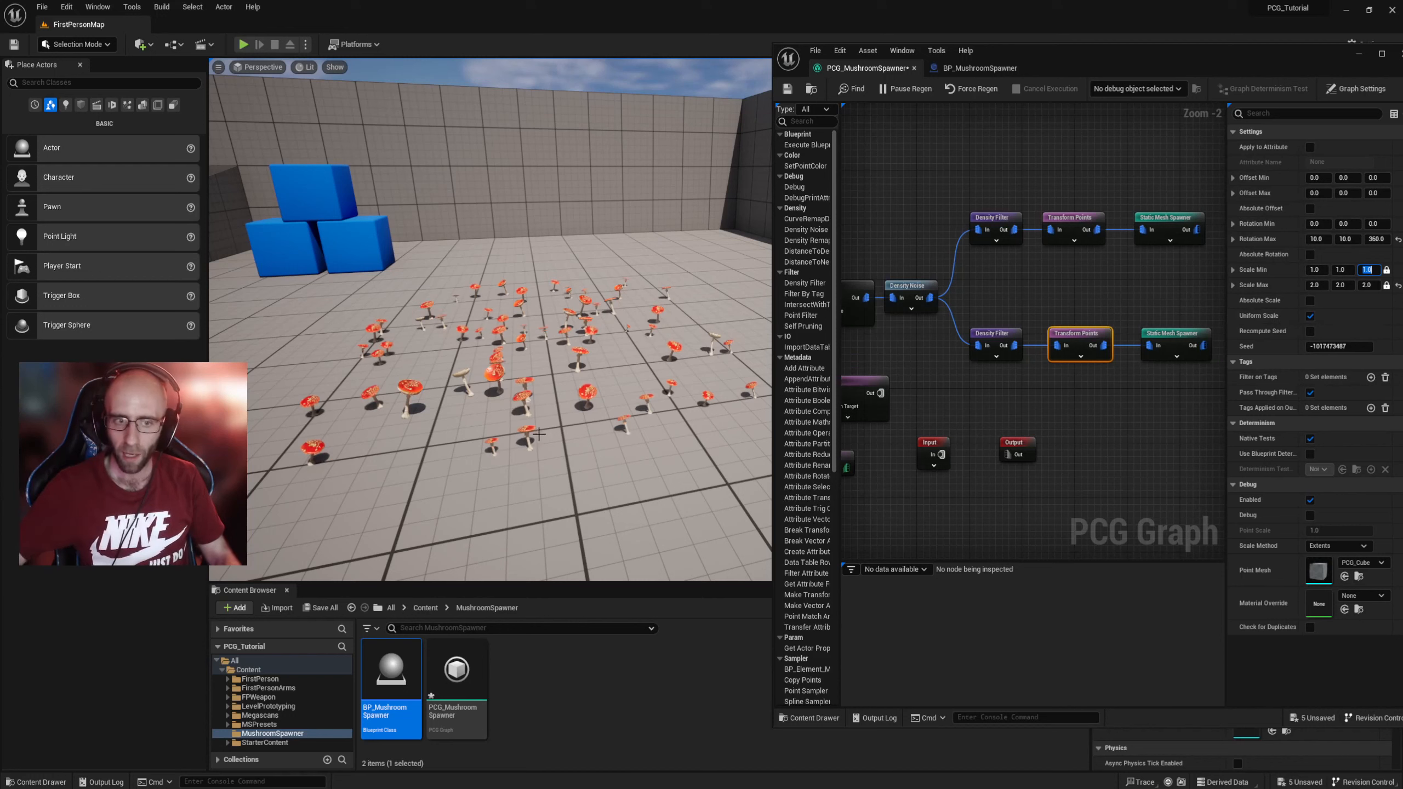
pyautogui.click(1165, 331)
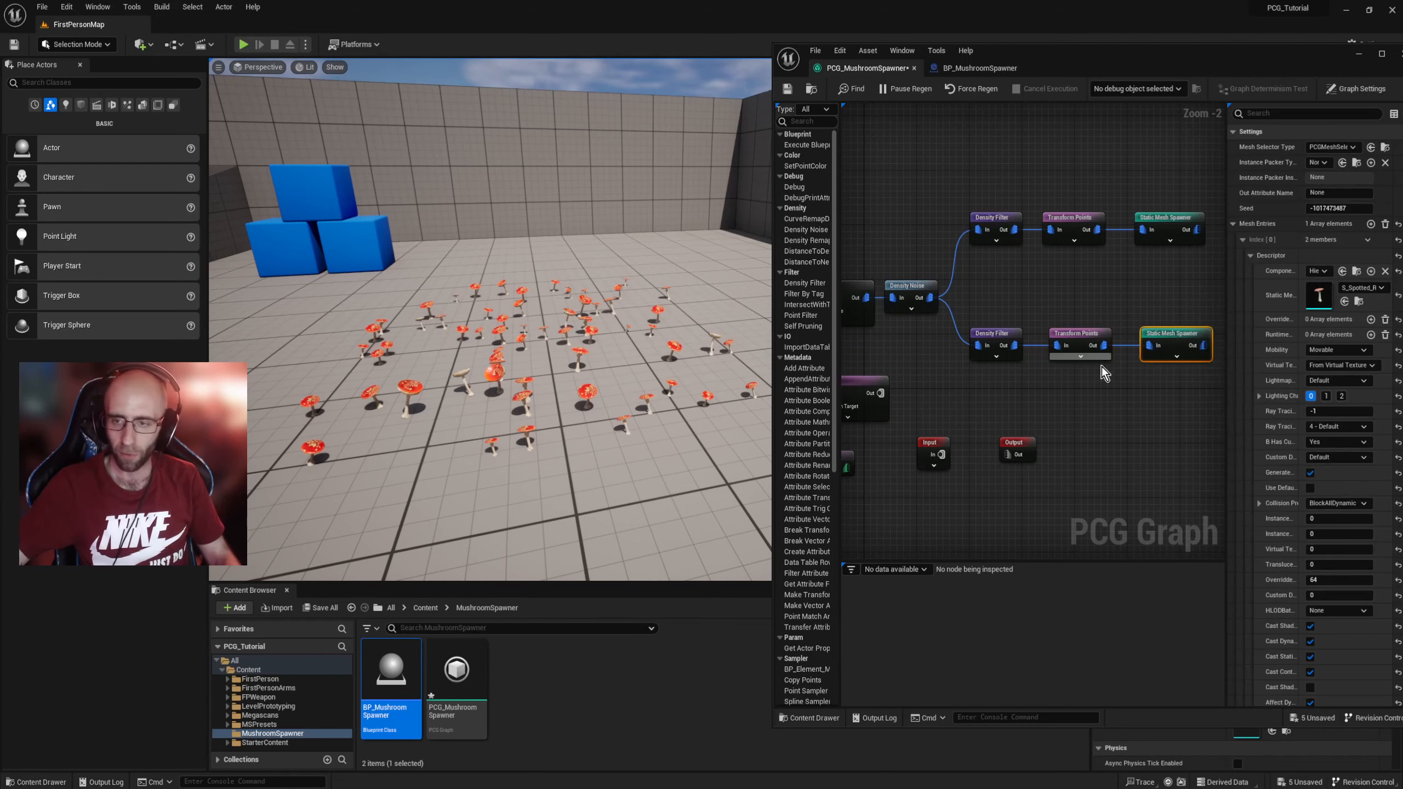
pyautogui.click(1083, 331)
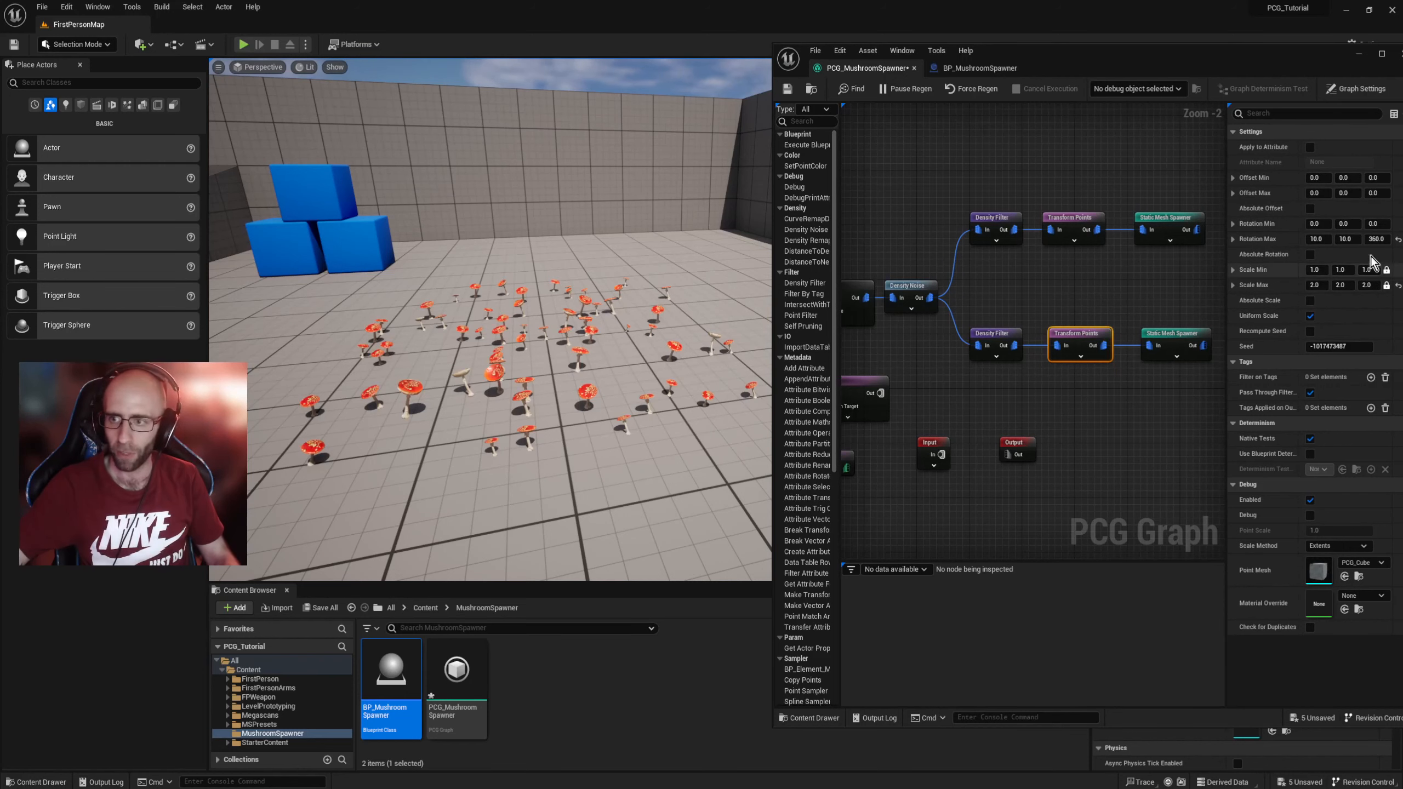
pyautogui.click(1309, 316)
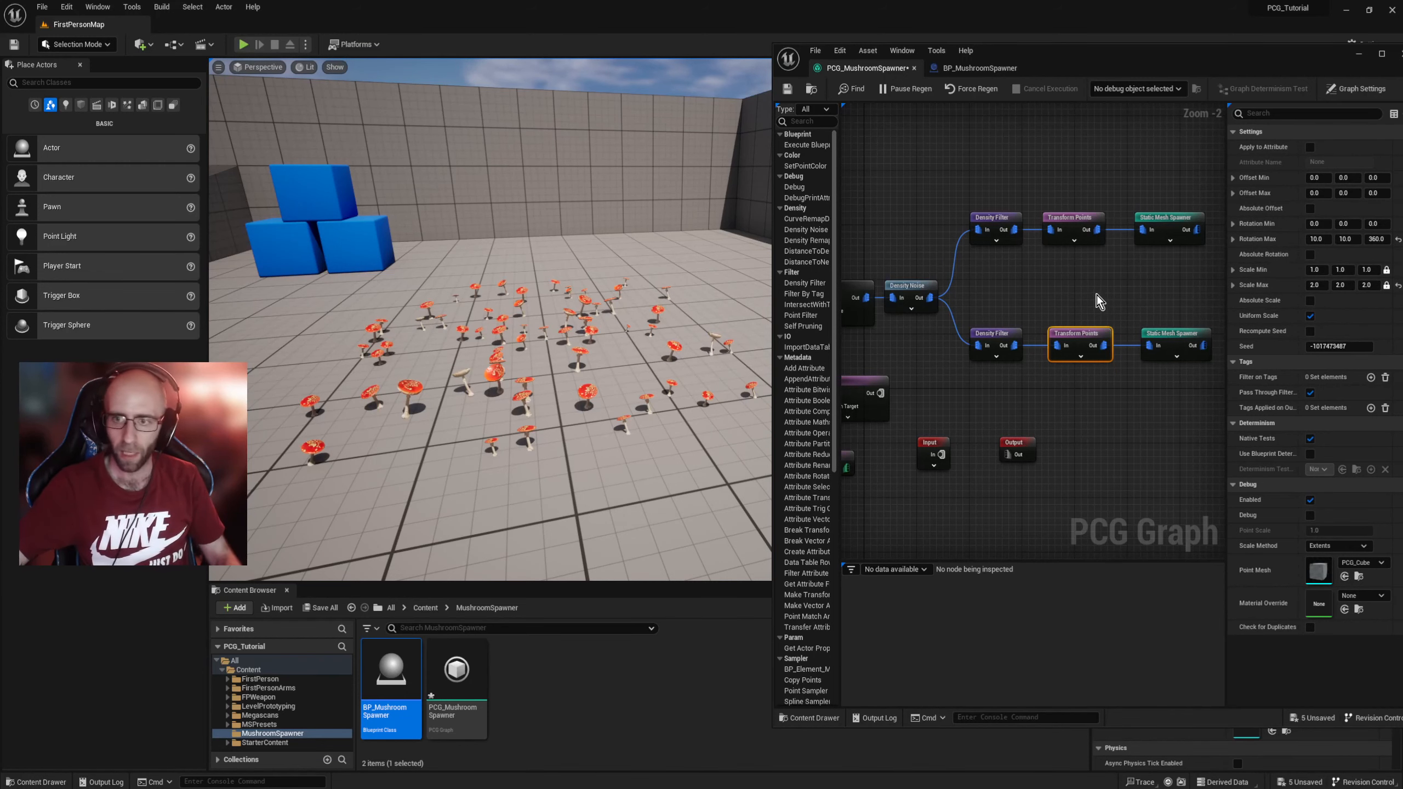
# Step: Examine the spawned mushrooms in the level and the two filter branches fed by the Density Noise node
pyautogui.moveTo(630, 321); pyautogui.dragTo(628, 350, button='right')
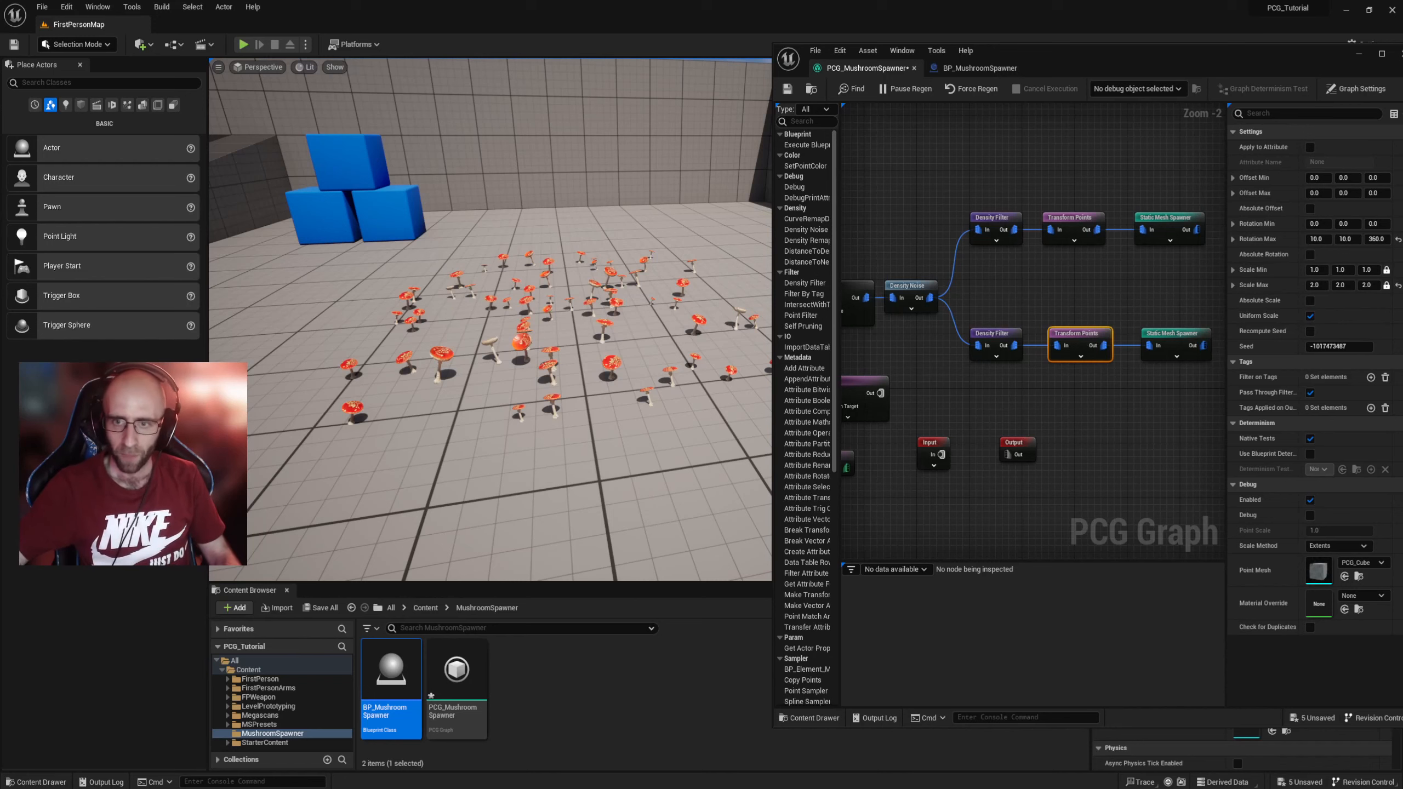
pyautogui.moveTo(997, 271); pyautogui.dragTo(1061, 279, button='right')
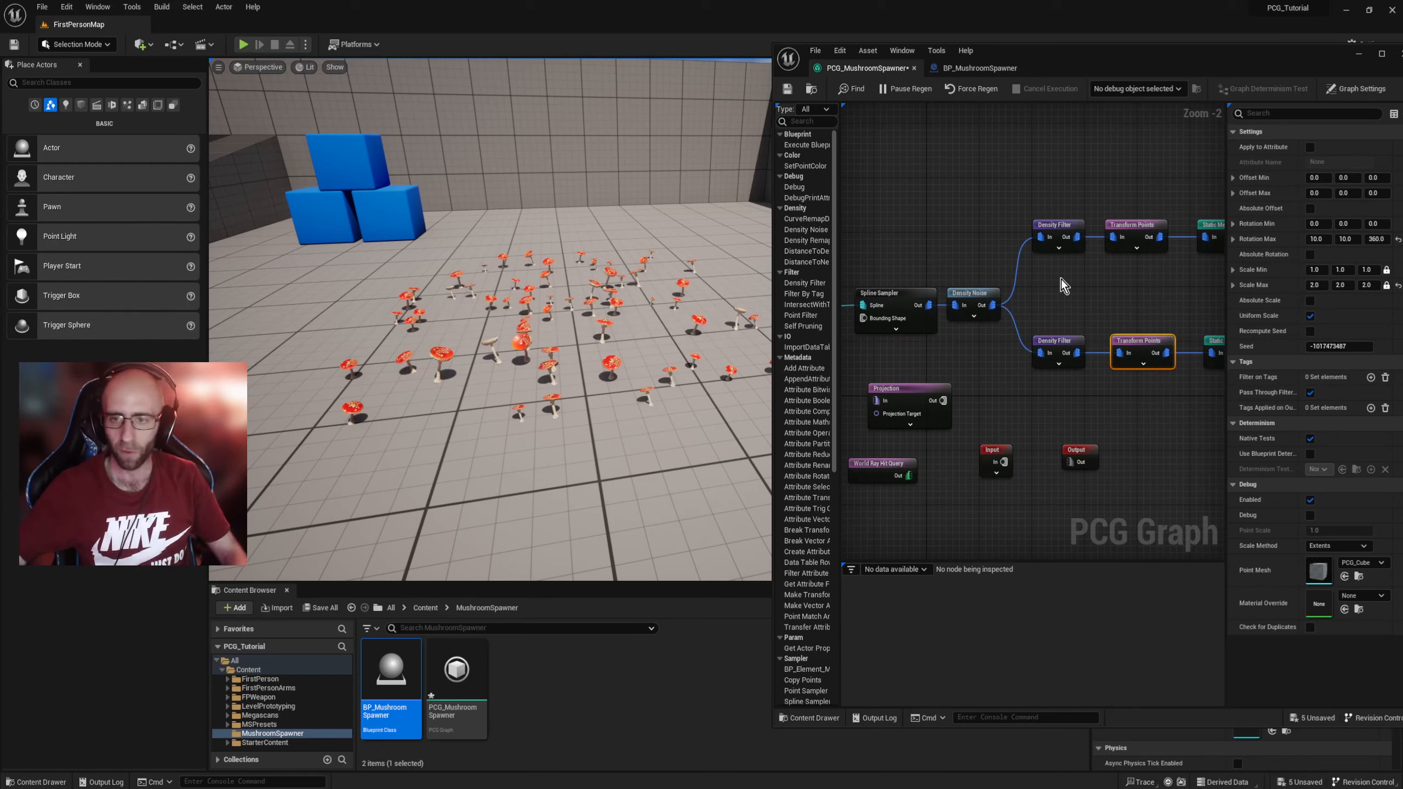
pyautogui.moveTo(955, 235); pyautogui.dragTo(917, 266, button='right')
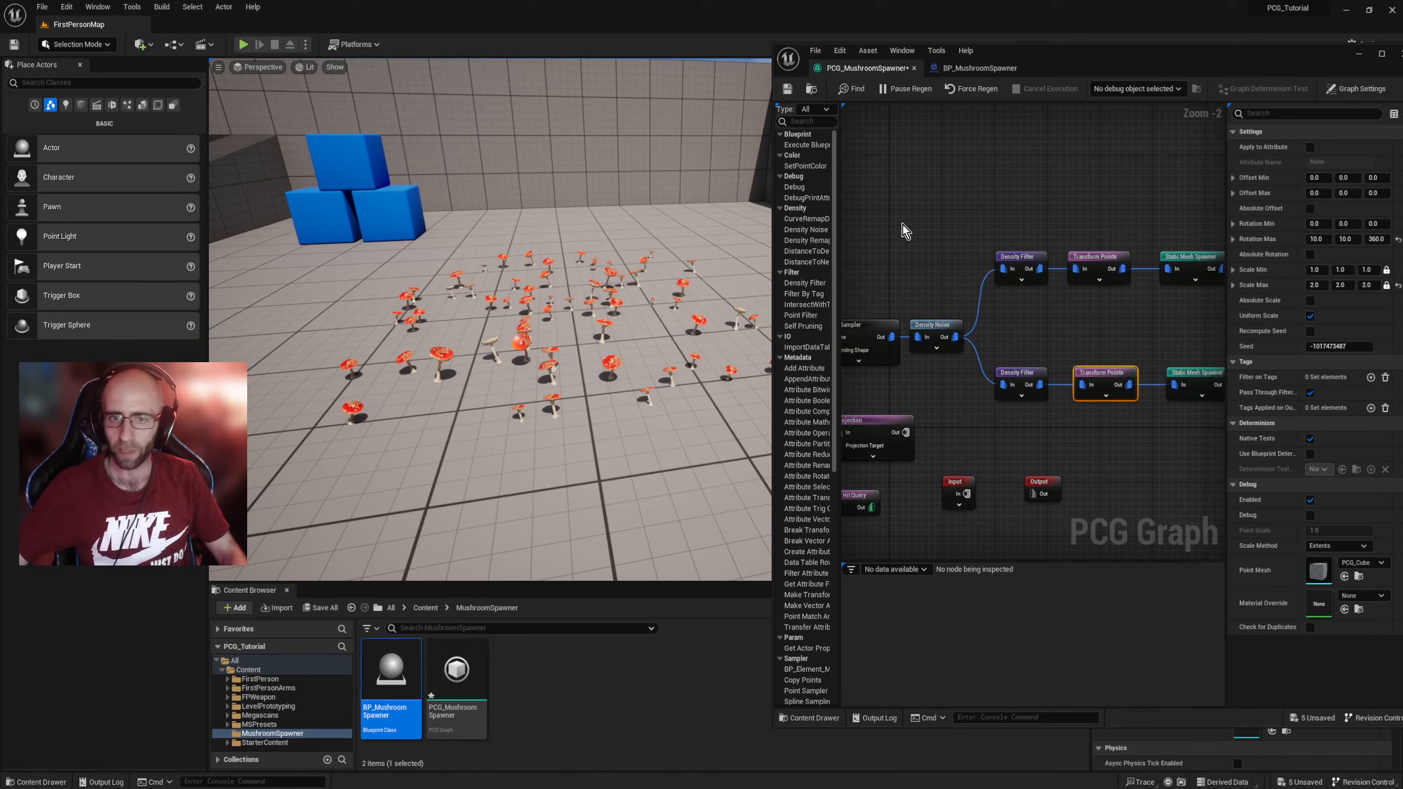
pyautogui.moveTo(599, 283)
pyautogui.mouseDown(button='right')
pyautogui.moveTo(564, 279)
pyautogui.moveTo(599, 283)
pyautogui.mouseUp(button='right')
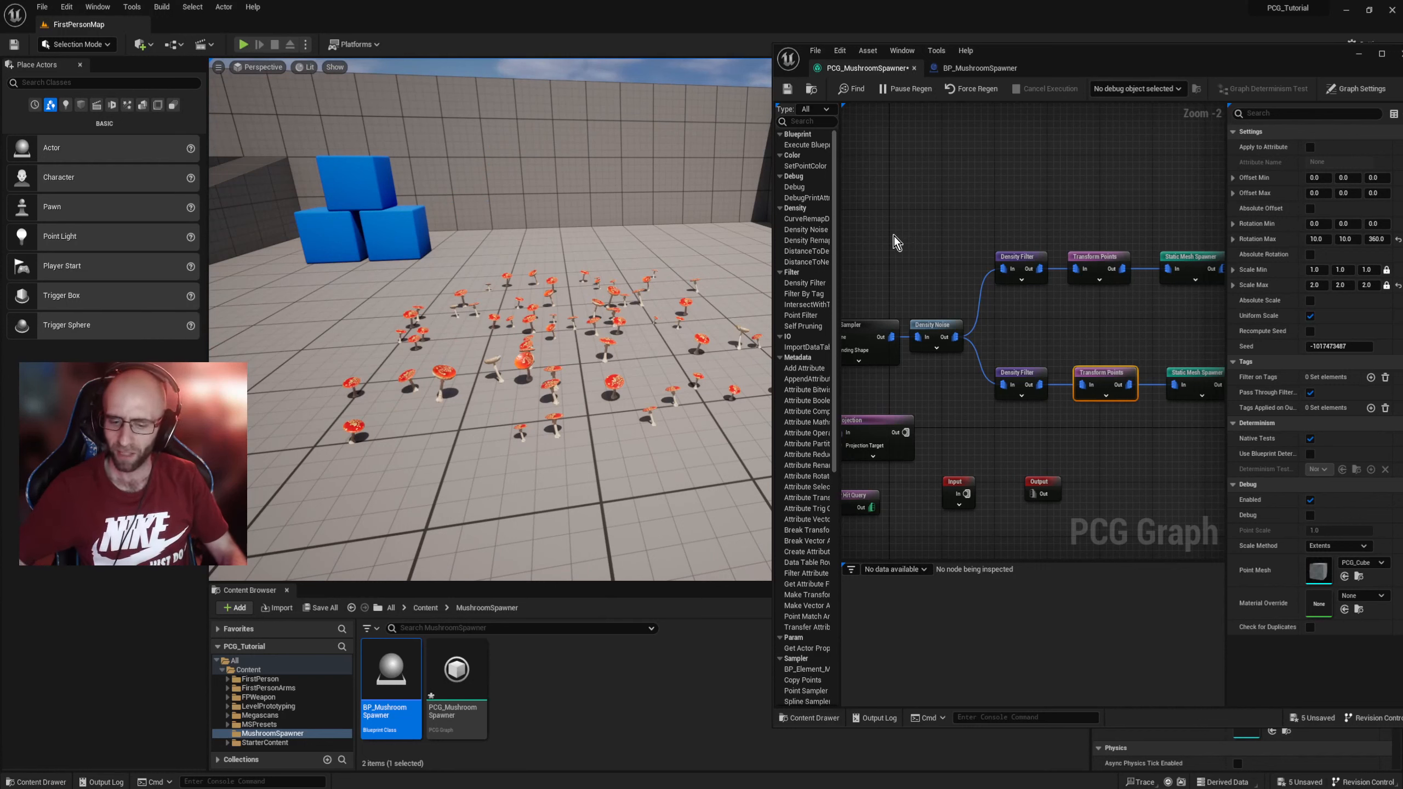
pyautogui.moveTo(908, 237); pyautogui.dragTo(974, 189, button='right')
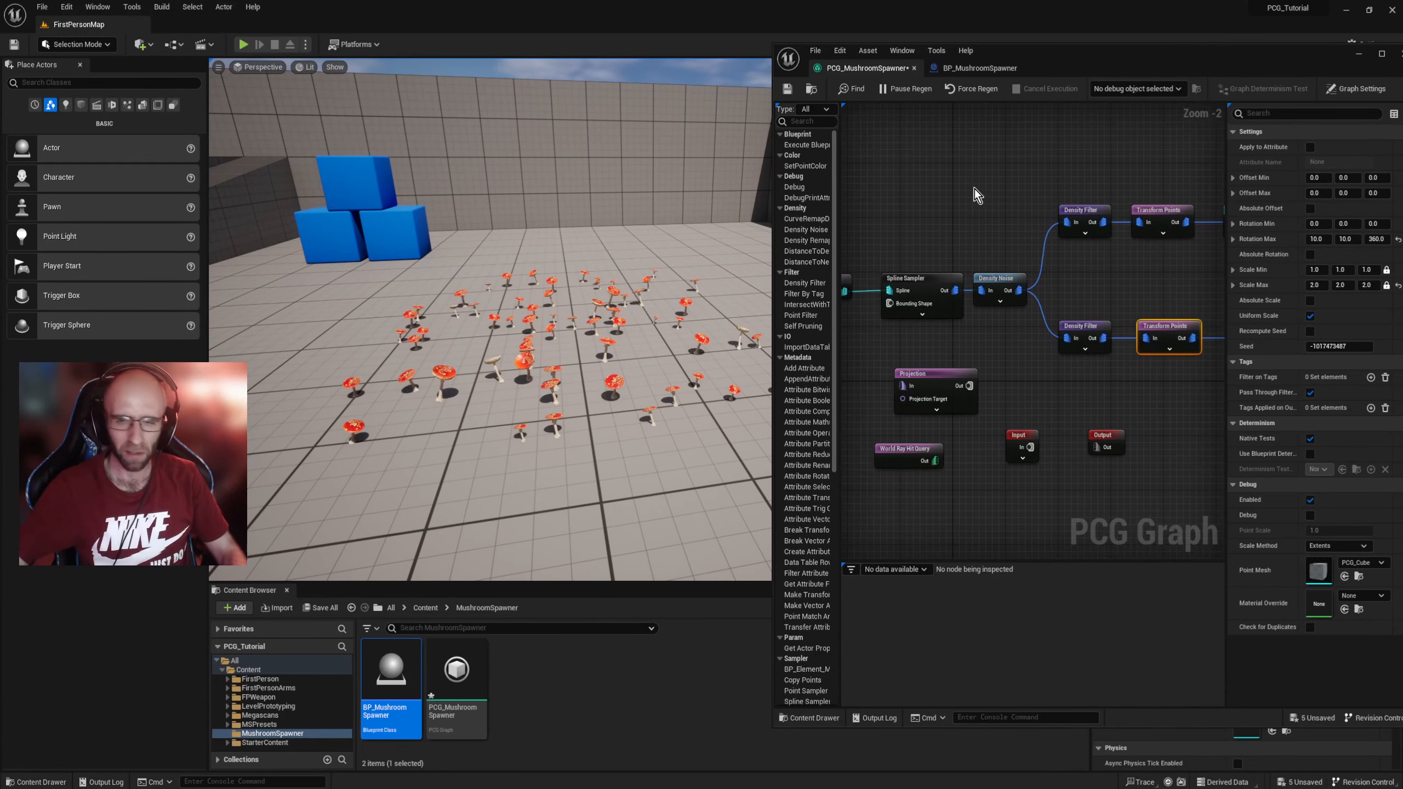
pyautogui.click(1001, 278)
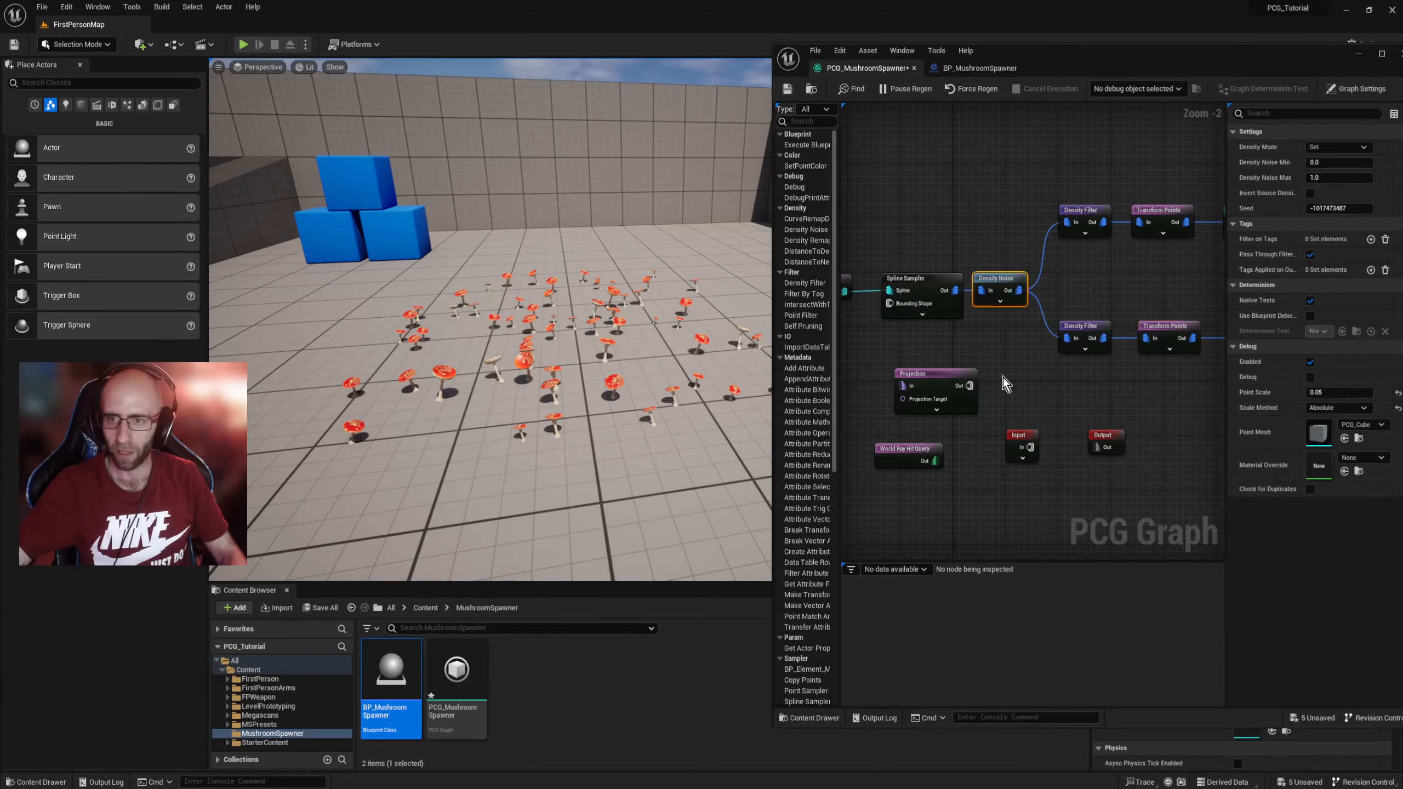
pyautogui.moveTo(1067, 289); pyautogui.dragTo(1058, 338, button='right')
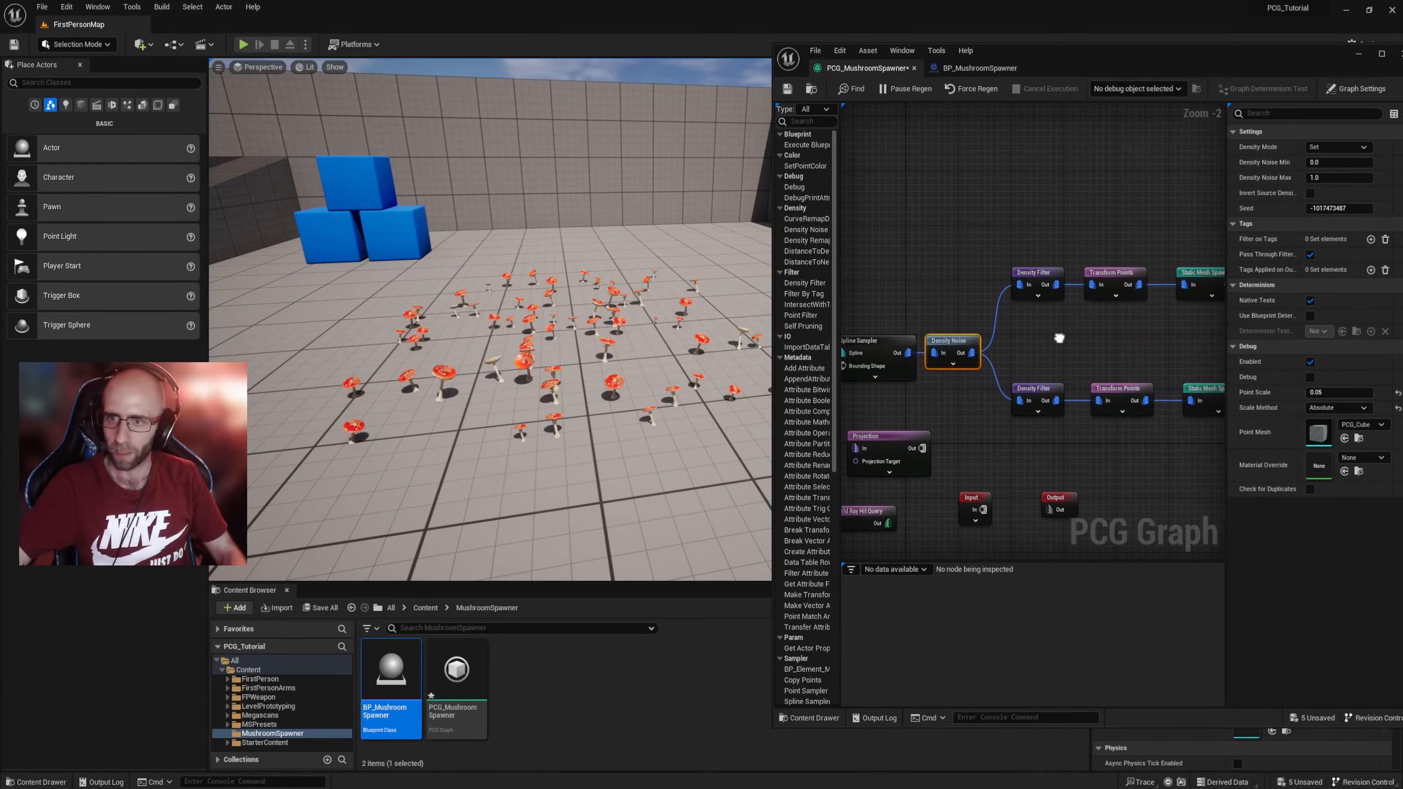
pyautogui.click(949, 286)
pyautogui.moveTo(971, 266); pyautogui.dragTo(843, 251, button='right')
pyautogui.moveTo(1024, 323); pyautogui.dragTo(1090, 319, button='right')
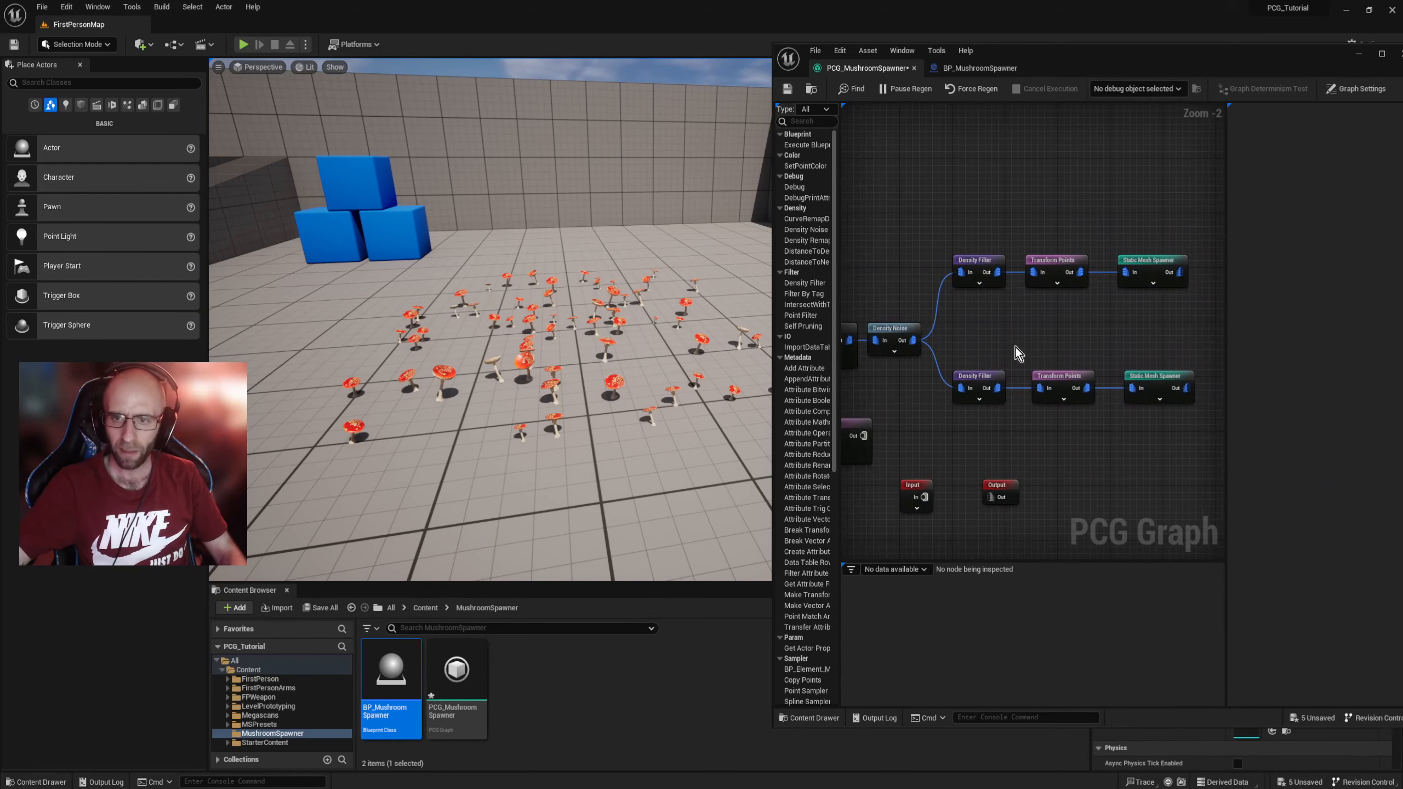
pyautogui.moveTo(946, 448); pyautogui.dragTo(1058, 381, button='right')
# Step: Preview the debug points of the Spline Sampler, Density Noise and lower Density Filter one after another
pyautogui.click(949, 274)
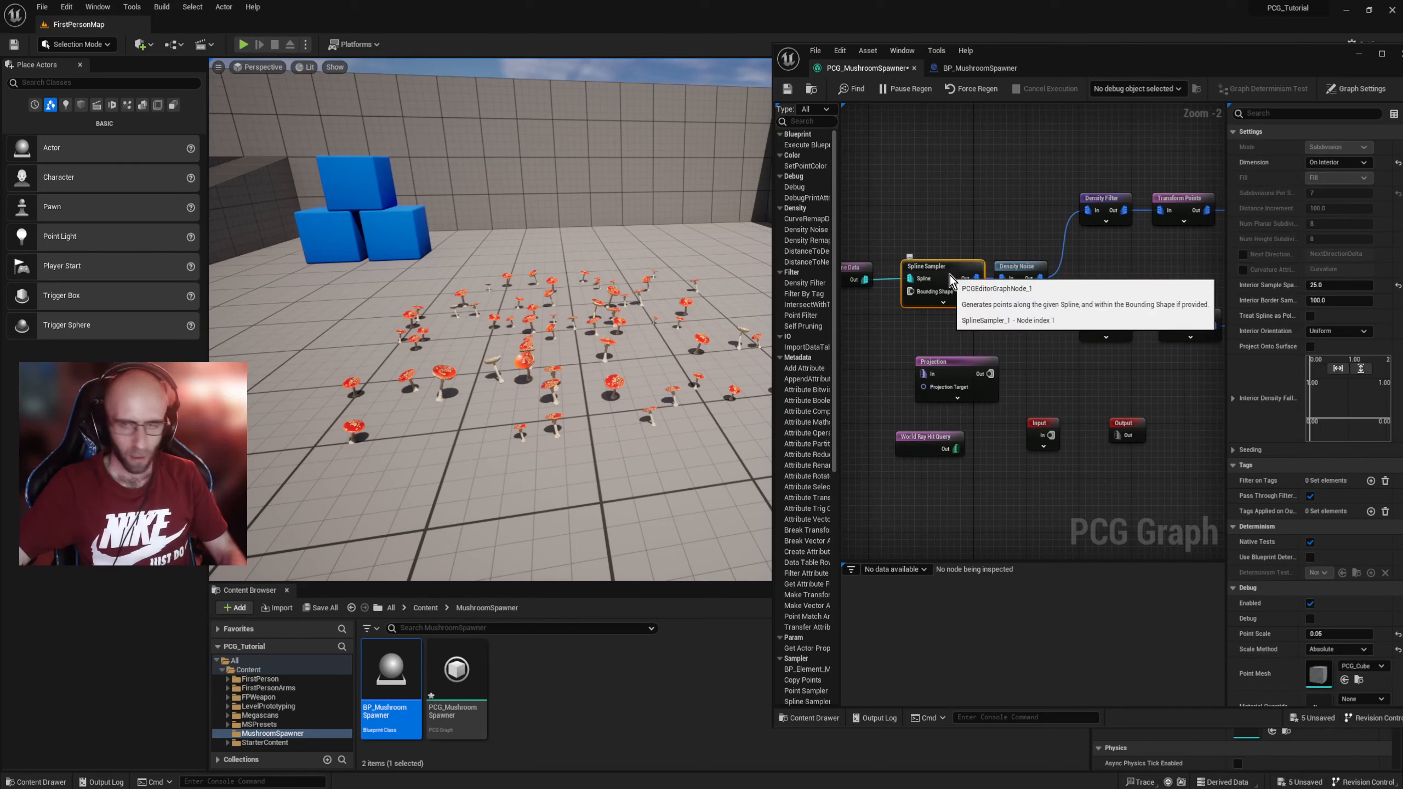
pyautogui.press('d')
pyautogui.click(1014, 270)
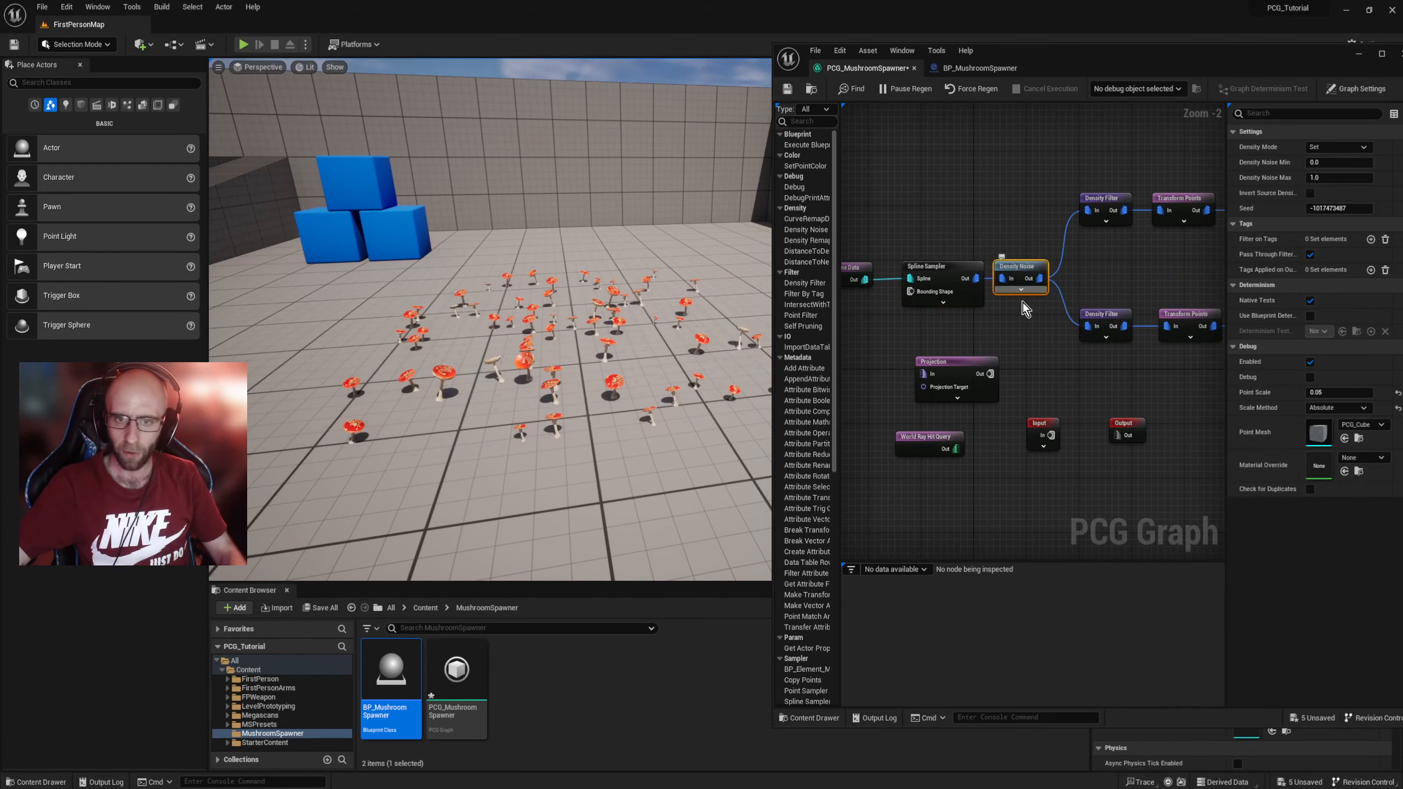
pyautogui.press('d')
pyautogui.click(1103, 316)
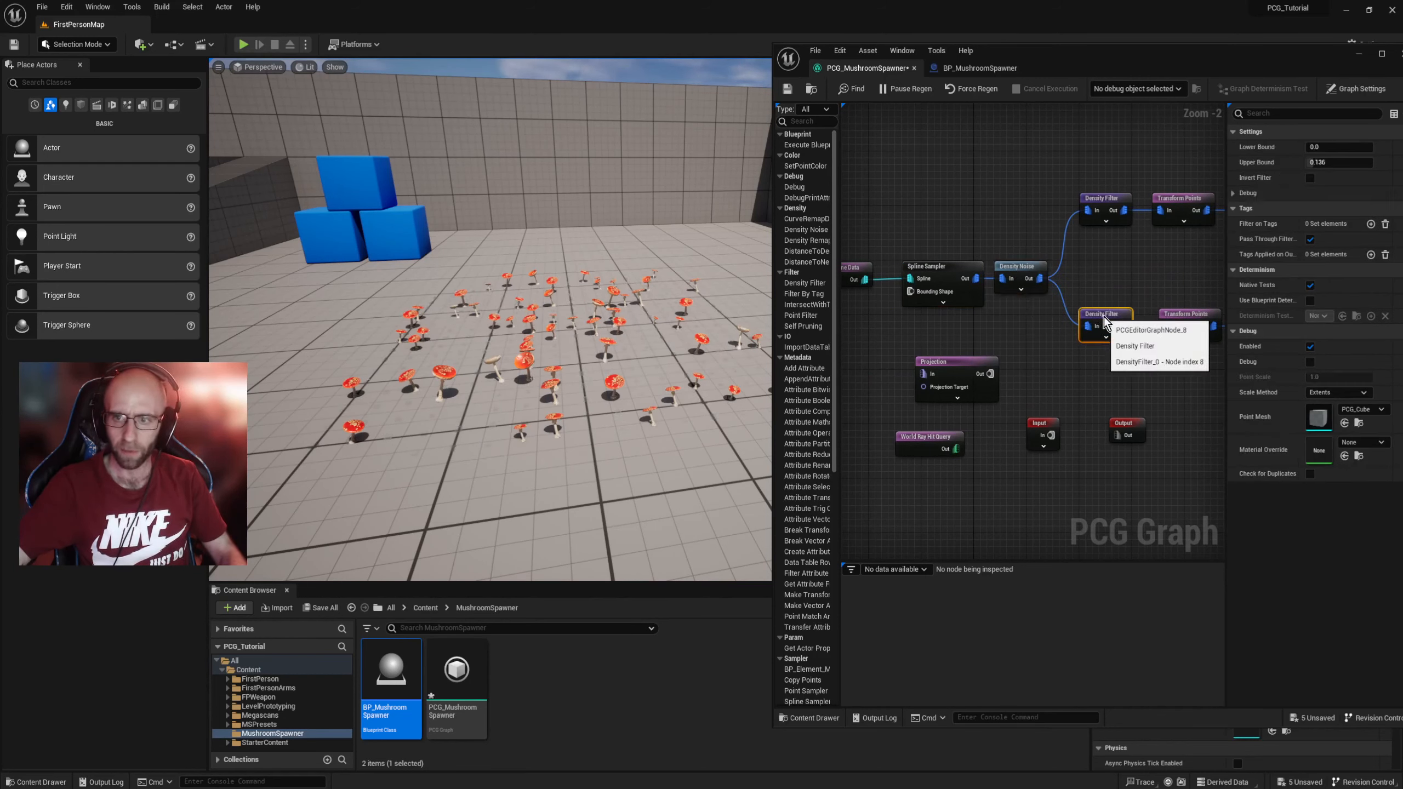
pyautogui.press('d')
pyautogui.press('d')
pyautogui.scroll(-1, 1035, 244)
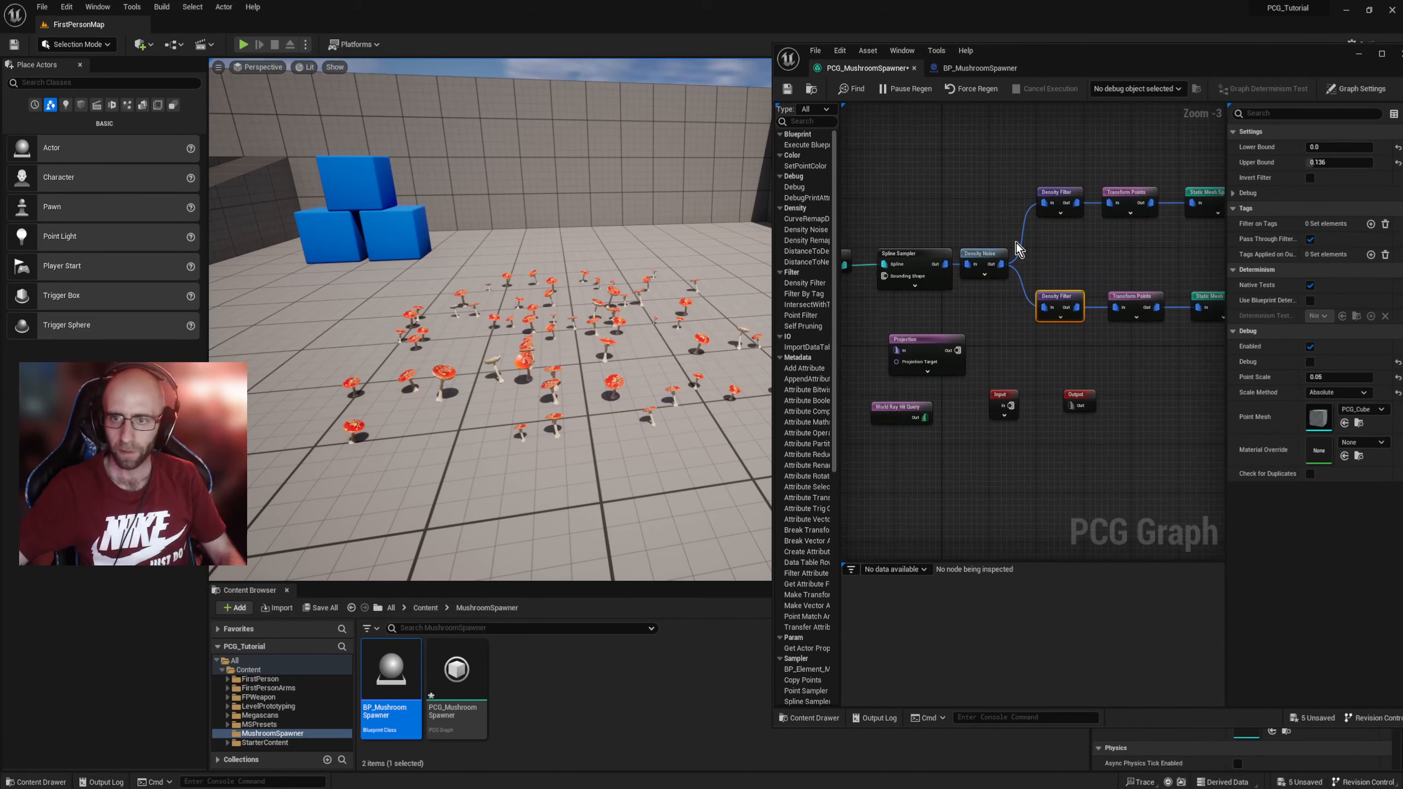
# Step: Delete the lower branch's Density Filter, Transform Points and Static Mesh Spawner nodes
pyautogui.moveTo(619, 325); pyautogui.dragTo(574, 312, button='right')
pyautogui.moveTo(978, 316); pyautogui.dragTo(1039, 329, button='right')
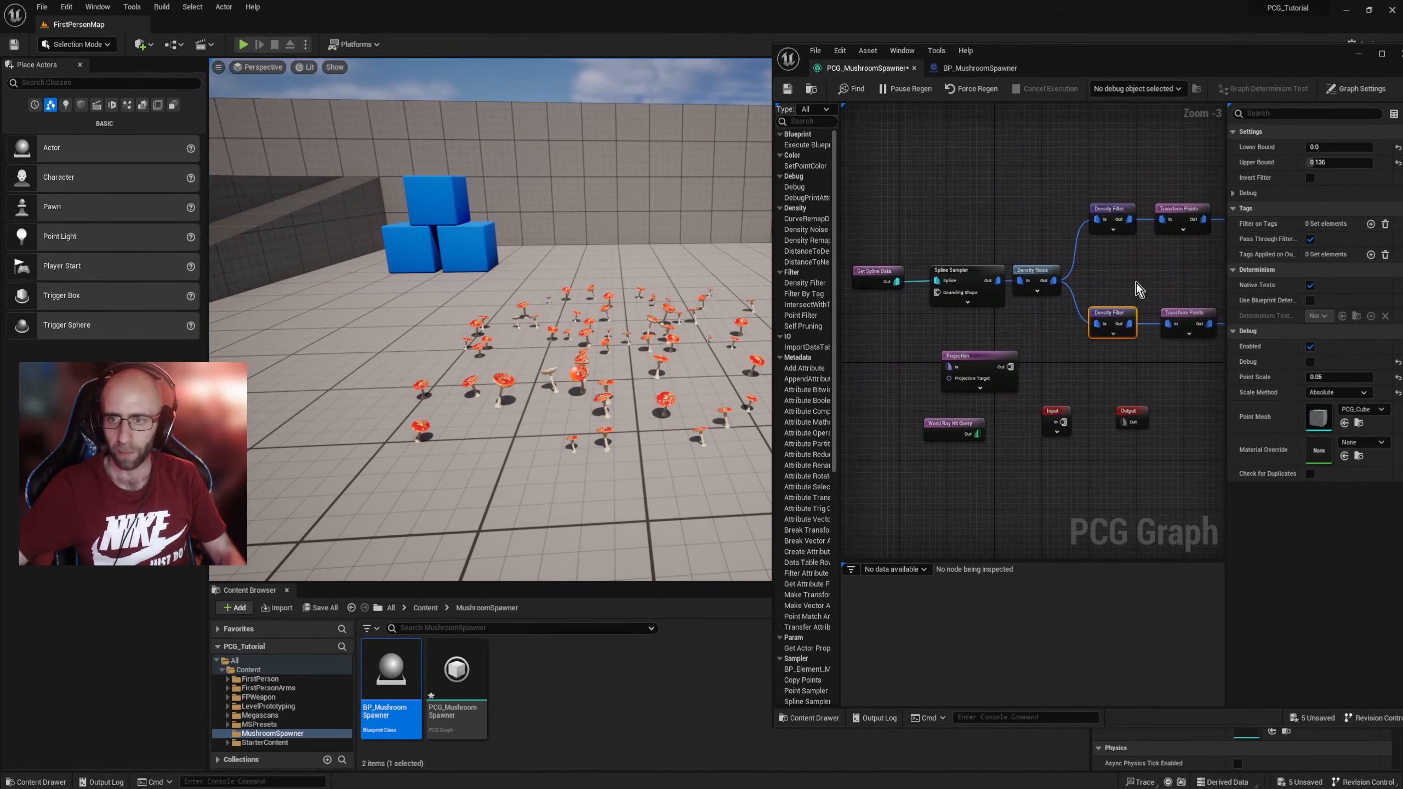
pyautogui.moveTo(1145, 280); pyautogui.dragTo(1045, 266, button='right')
pyautogui.moveTo(1011, 281); pyautogui.dragTo(1190, 338)
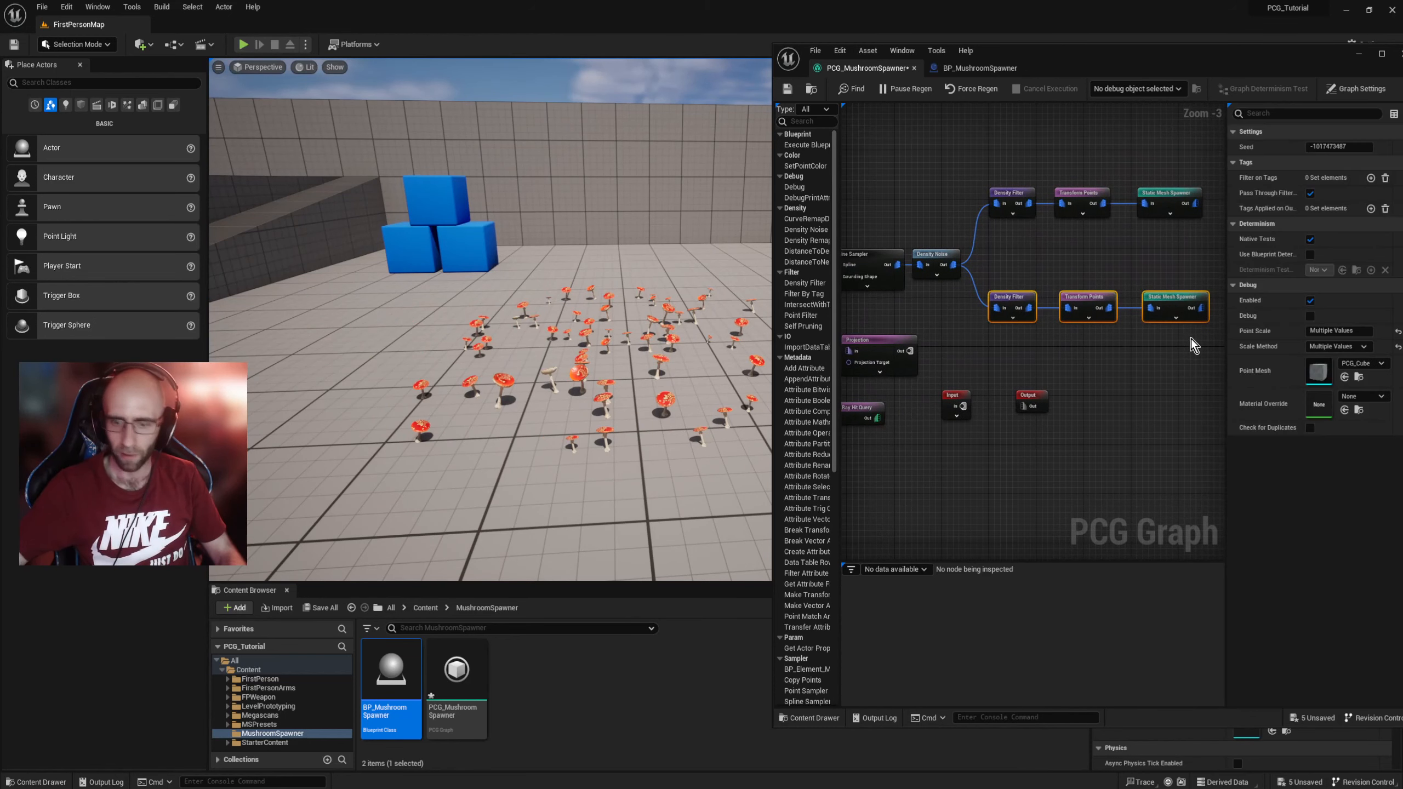
pyautogui.press('Delete')
# Step: Straighten the remaining Density Filter, Transform Points and Static Mesh Spawner nodes into line with Density Noise
pyautogui.moveTo(997, 150); pyautogui.dragTo(1166, 219)
pyautogui.press('q')
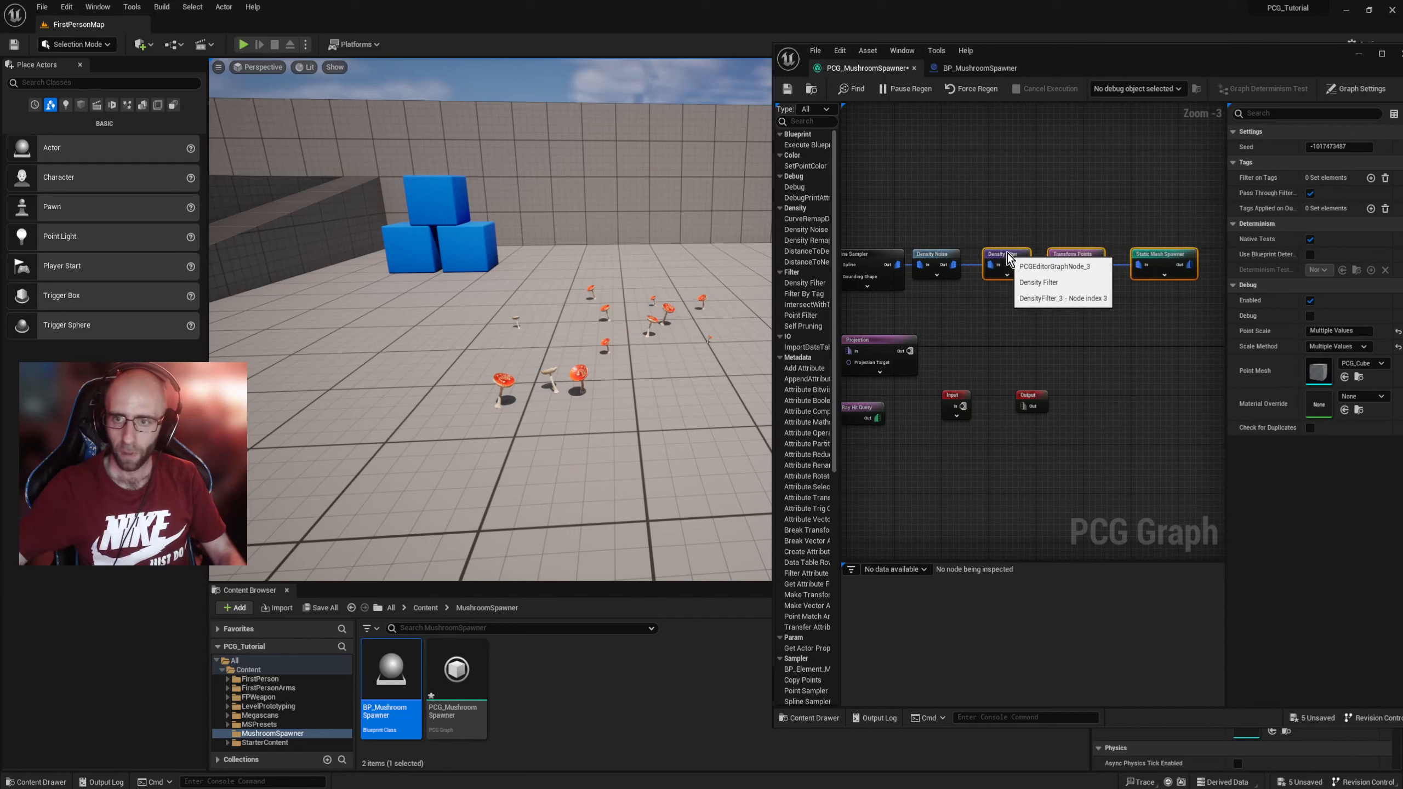
pyautogui.click(1010, 349)
# Step: Move the unused Projection, World Ray Hit Query, Input and Output nodes farther below the main node chain
pyautogui.moveTo(1008, 329); pyautogui.dragTo(1113, 301, button='right')
pyautogui.moveTo(920, 294); pyautogui.dragTo(1169, 485)
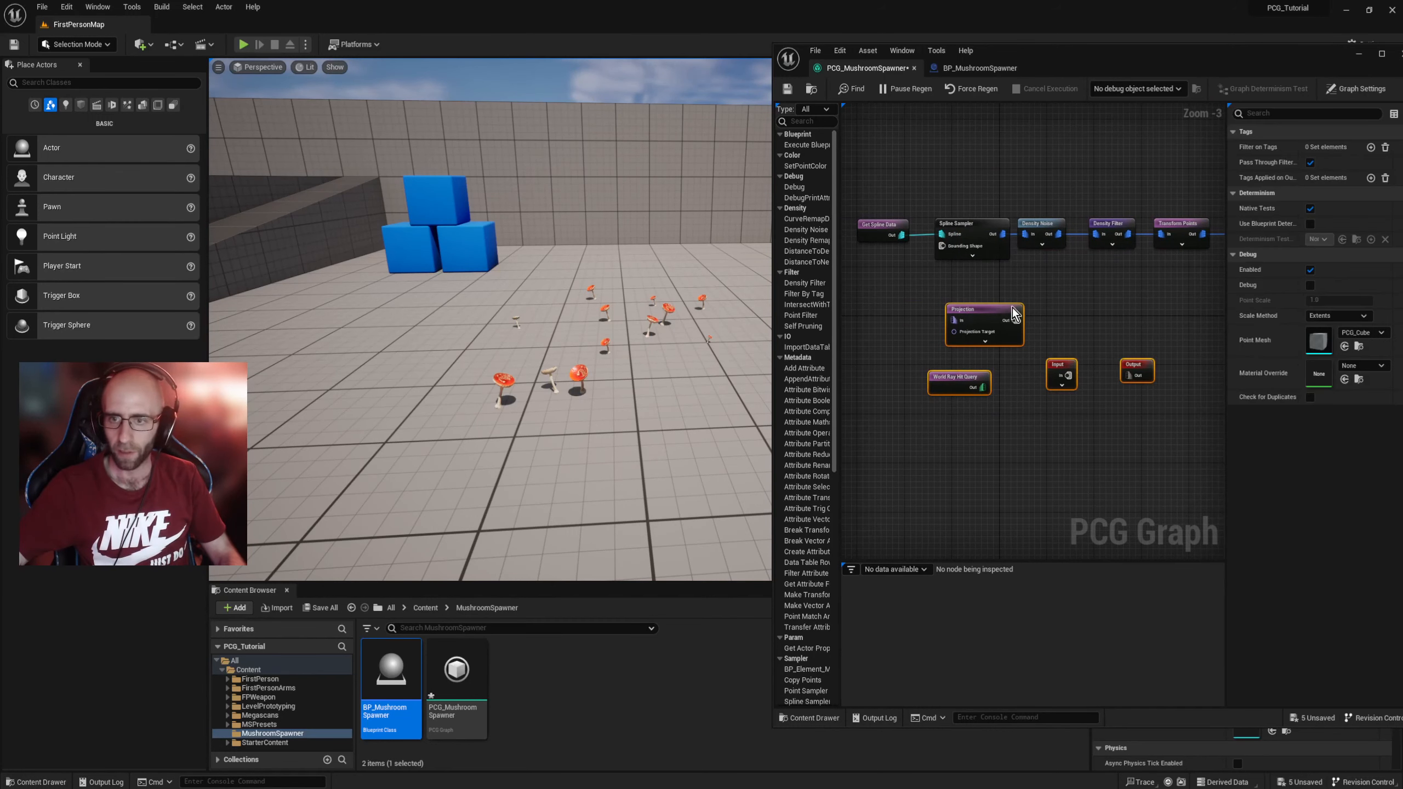
pyautogui.moveTo(998, 325); pyautogui.dragTo(997, 454)
pyautogui.click(1019, 358)
# Step: Tighten the spacing of the main chain from Get Spline Data through Static Mesh Spawner into one compact row
pyautogui.moveTo(1033, 313); pyautogui.dragTo(1064, 367, button='right')
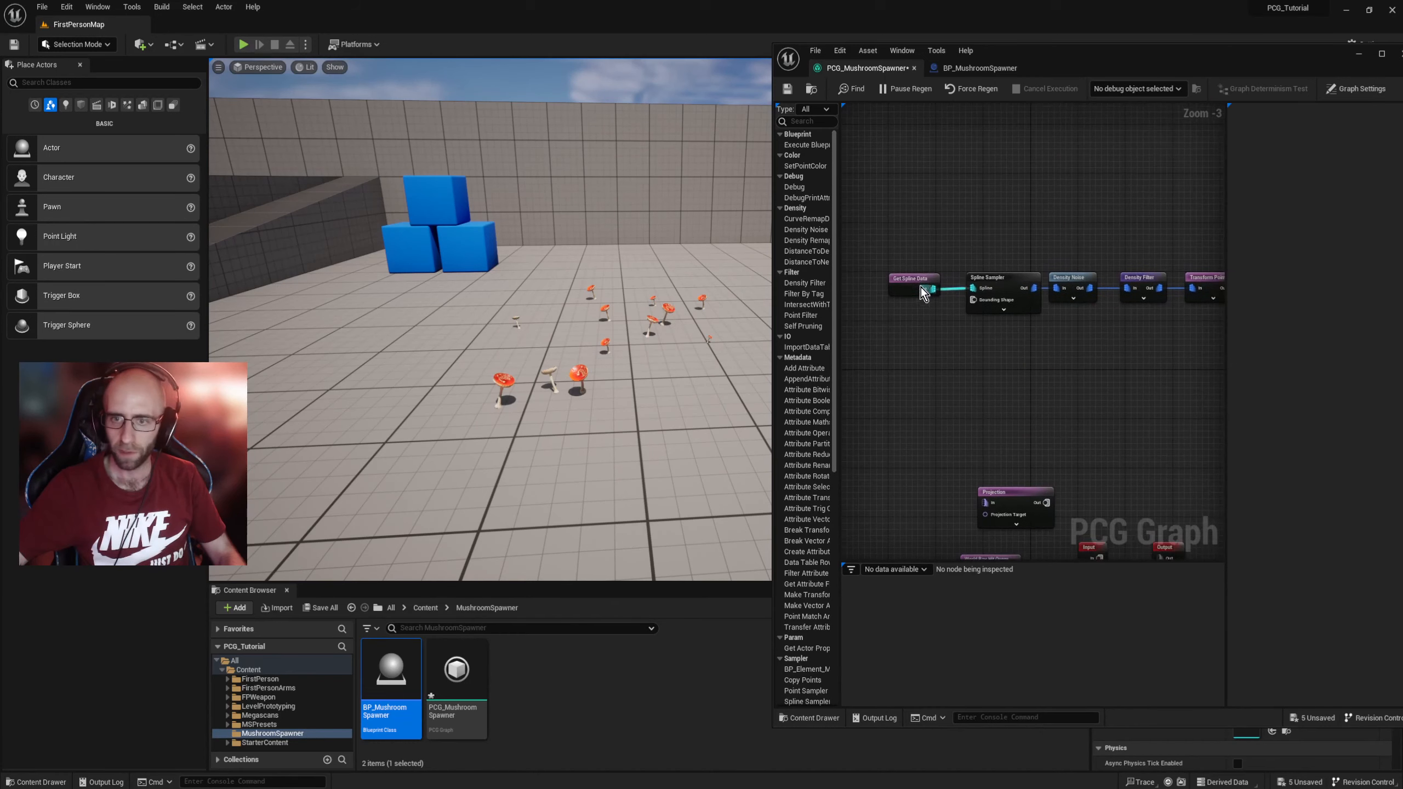
pyautogui.moveTo(905, 276); pyautogui.dragTo(922, 275)
pyautogui.click(1011, 341)
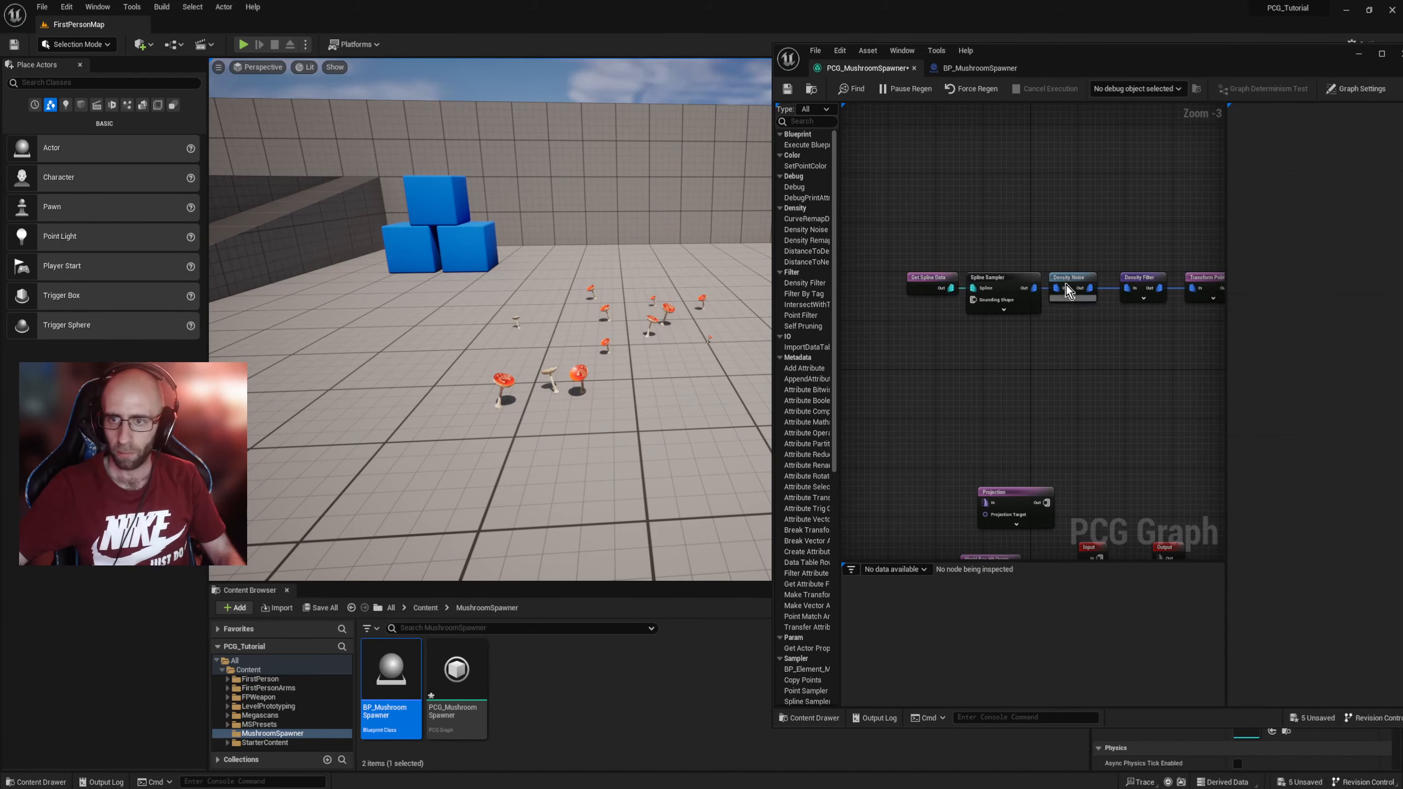
pyautogui.click(1068, 282)
pyautogui.moveTo(1126, 354); pyautogui.dragTo(1068, 354, button='right')
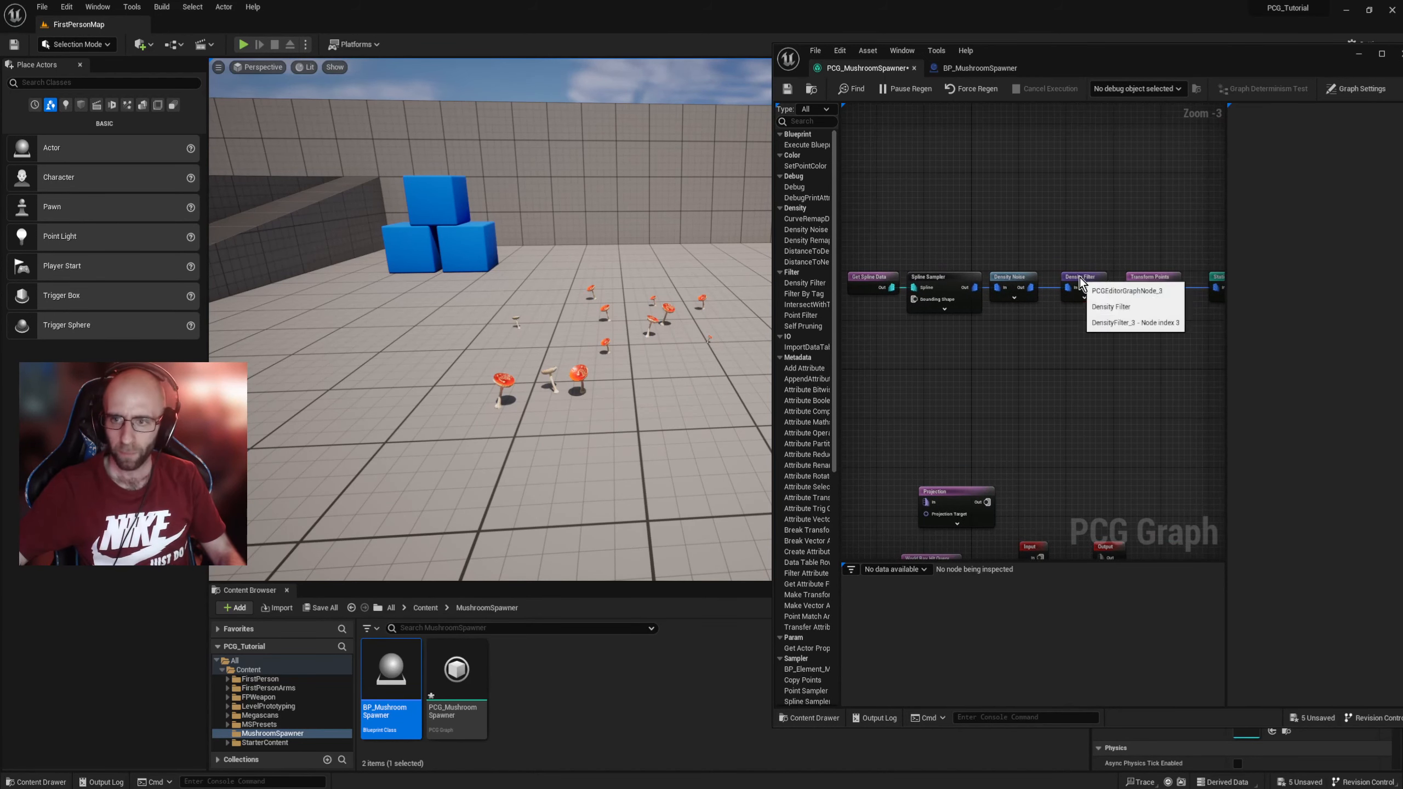
pyautogui.click(1069, 280)
pyautogui.click(1112, 339)
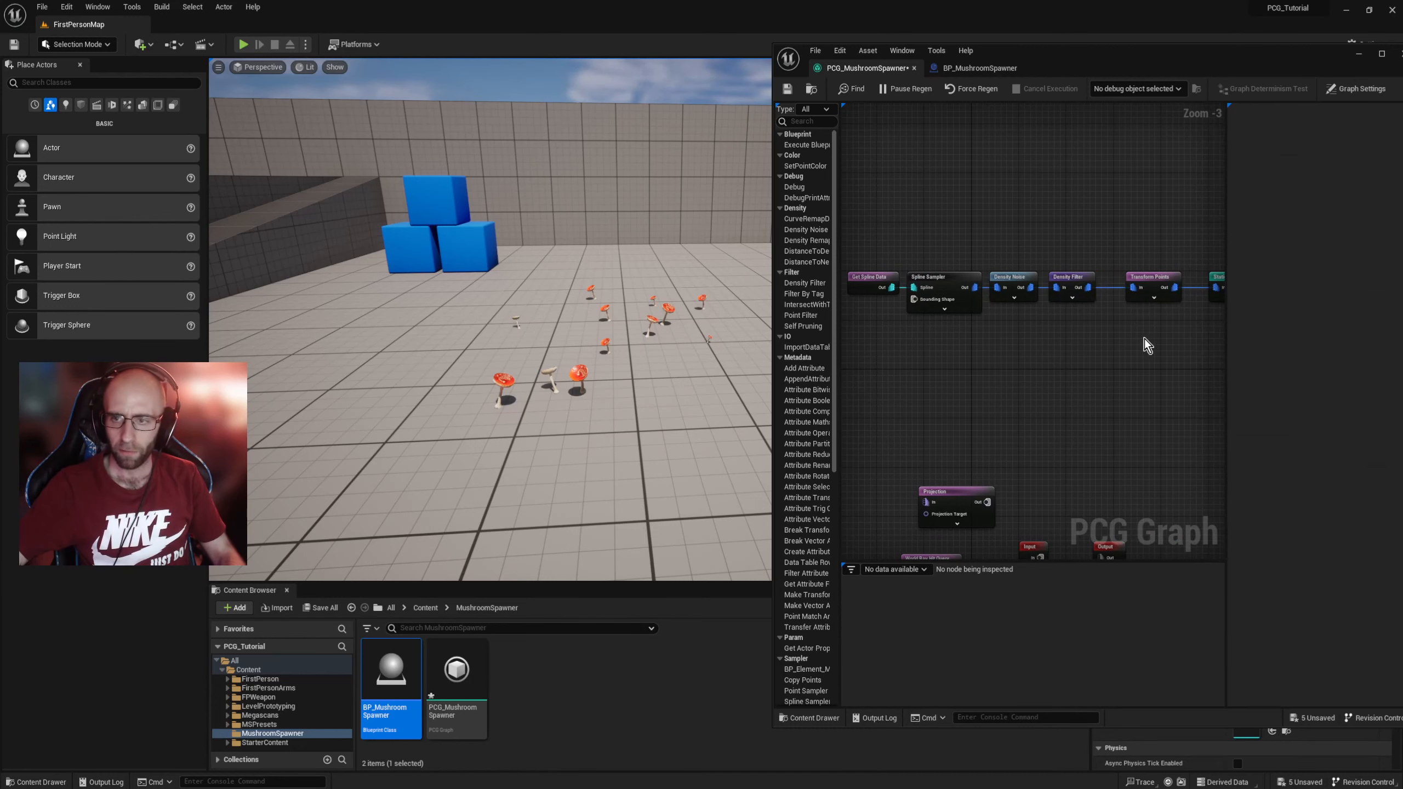
pyautogui.moveTo(1144, 337); pyautogui.dragTo(1113, 338, button='right')
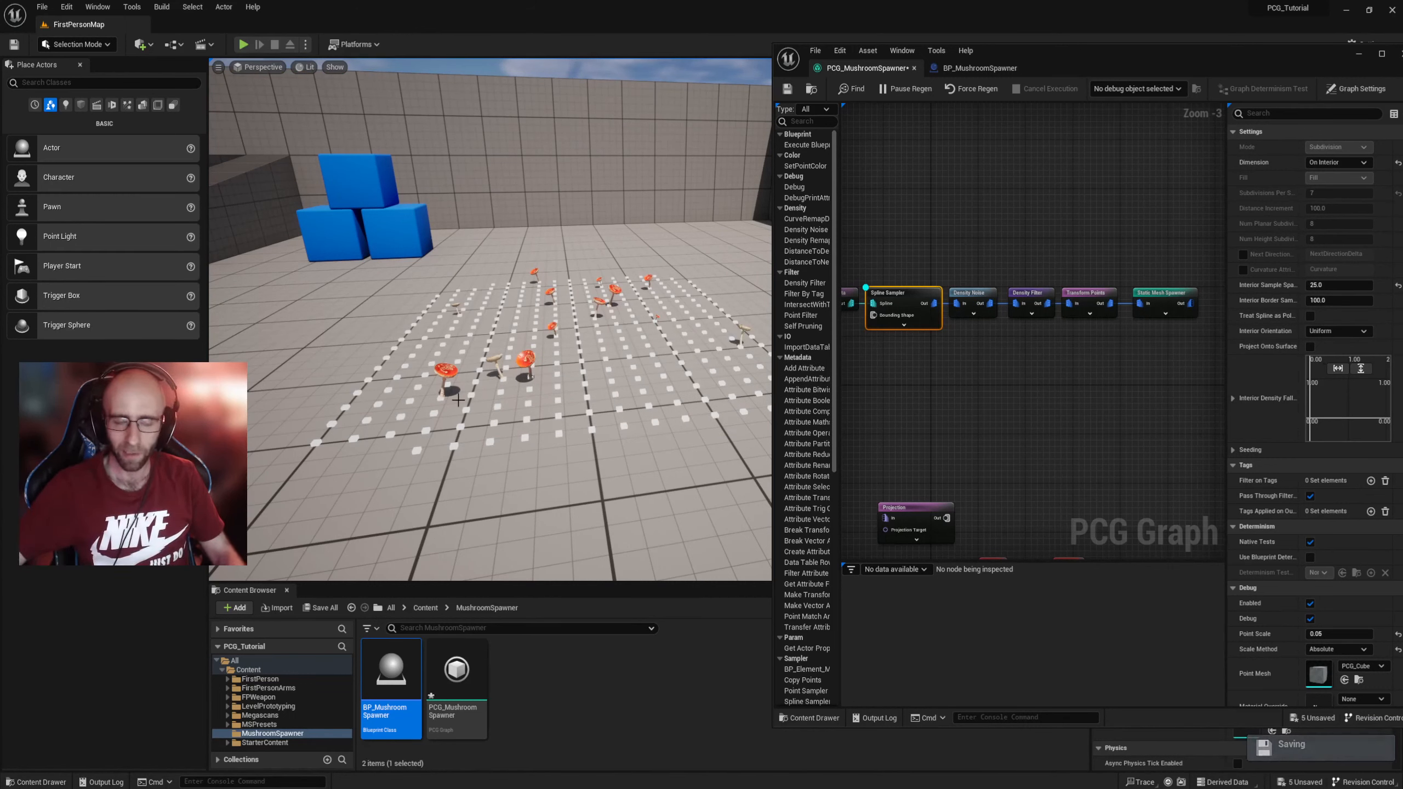
pyautogui.scroll(2, 967, 384)
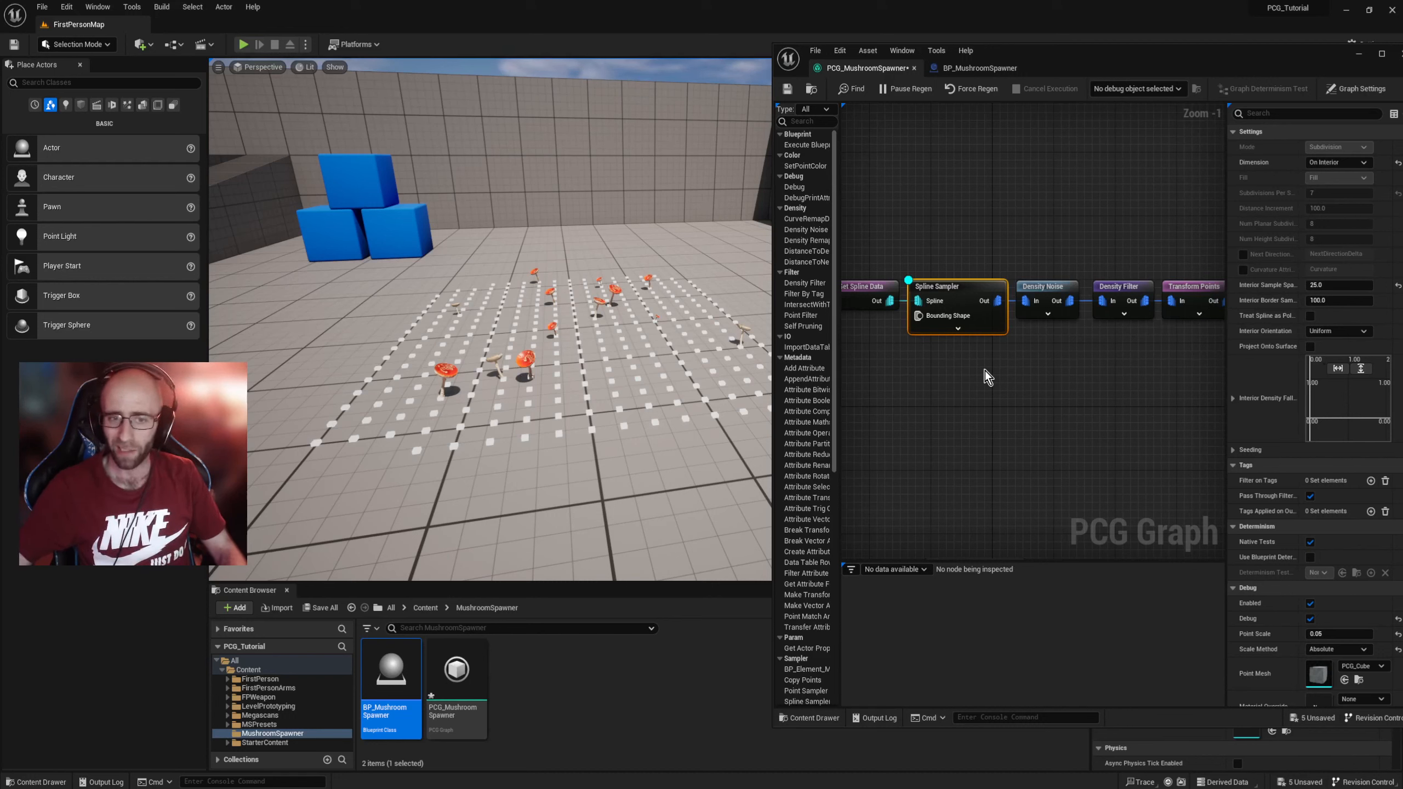
pyautogui.moveTo(1003, 348); pyautogui.dragTo(1034, 240, button='right')
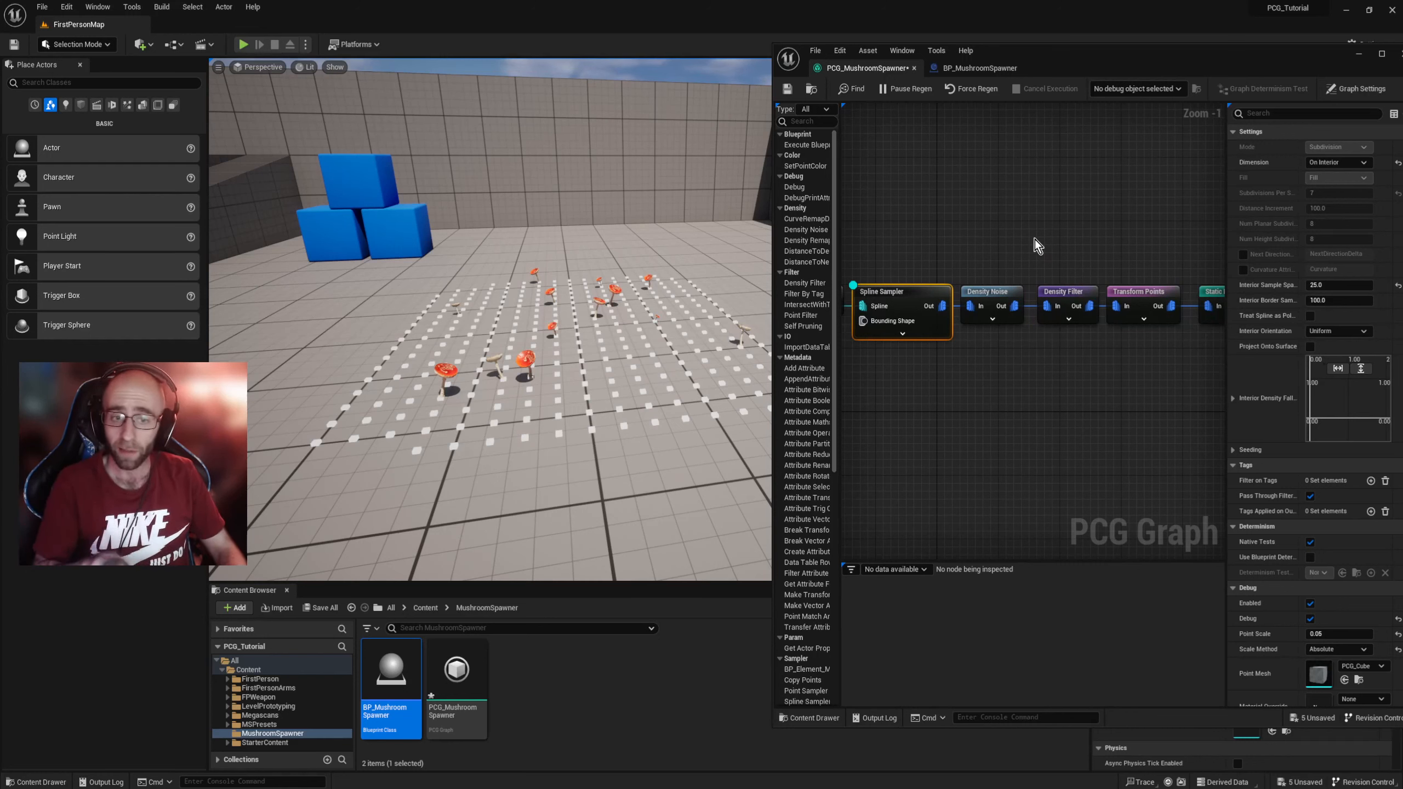
# Step: Turn off the debug point display on the Spline Sampler node
pyautogui.moveTo(1129, 223); pyautogui.dragTo(1010, 212, button='right')
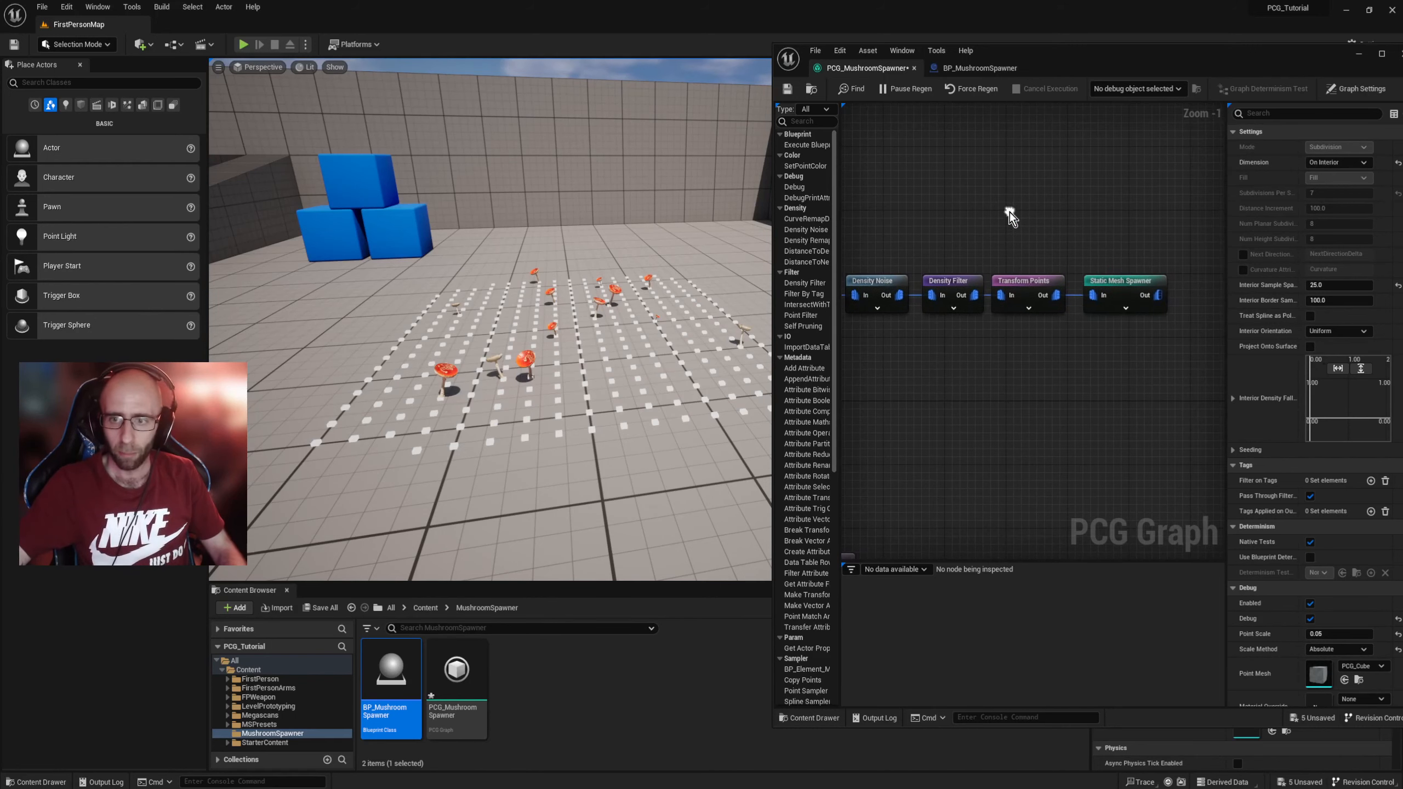
pyautogui.click(1017, 296)
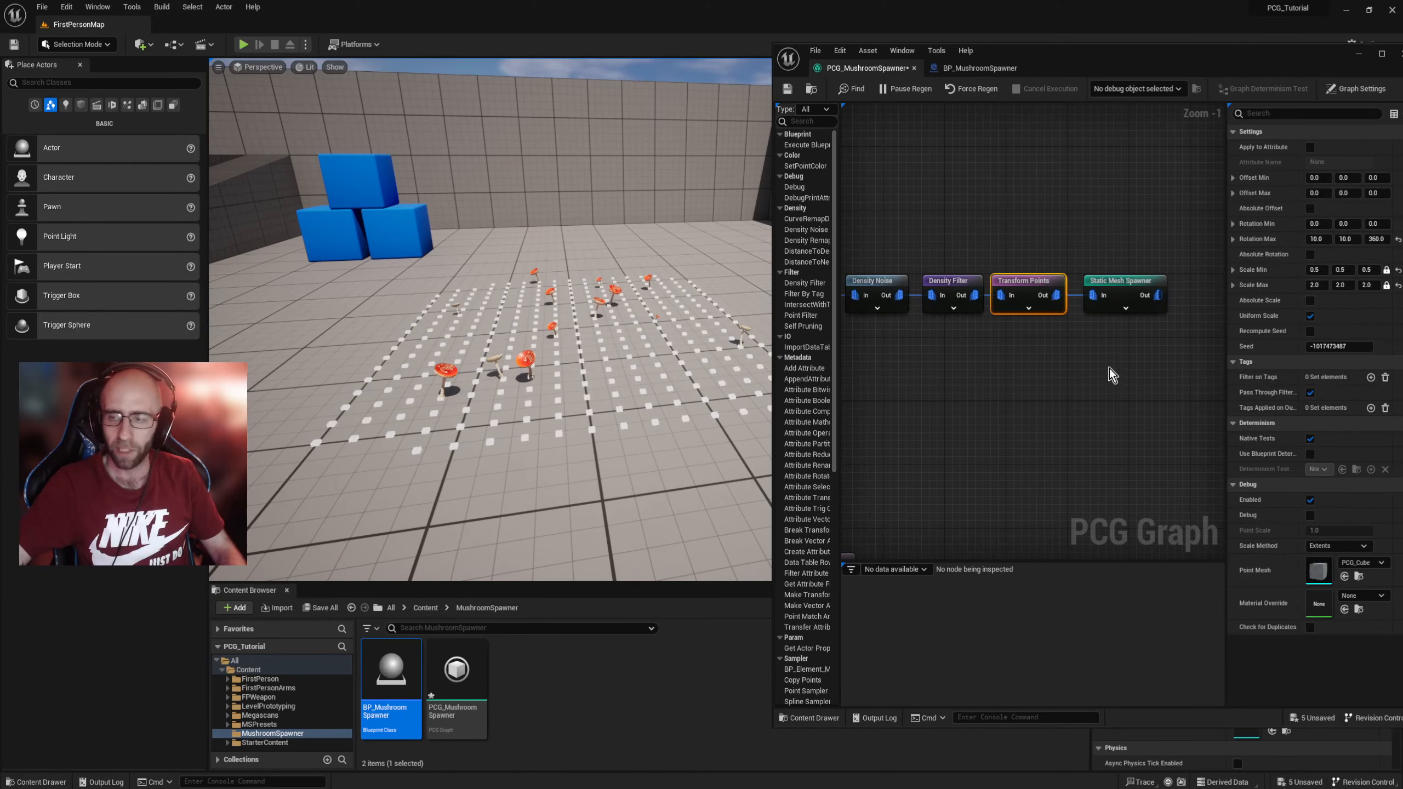
pyautogui.moveTo(1083, 401); pyautogui.dragTo(987, 406, button='right')
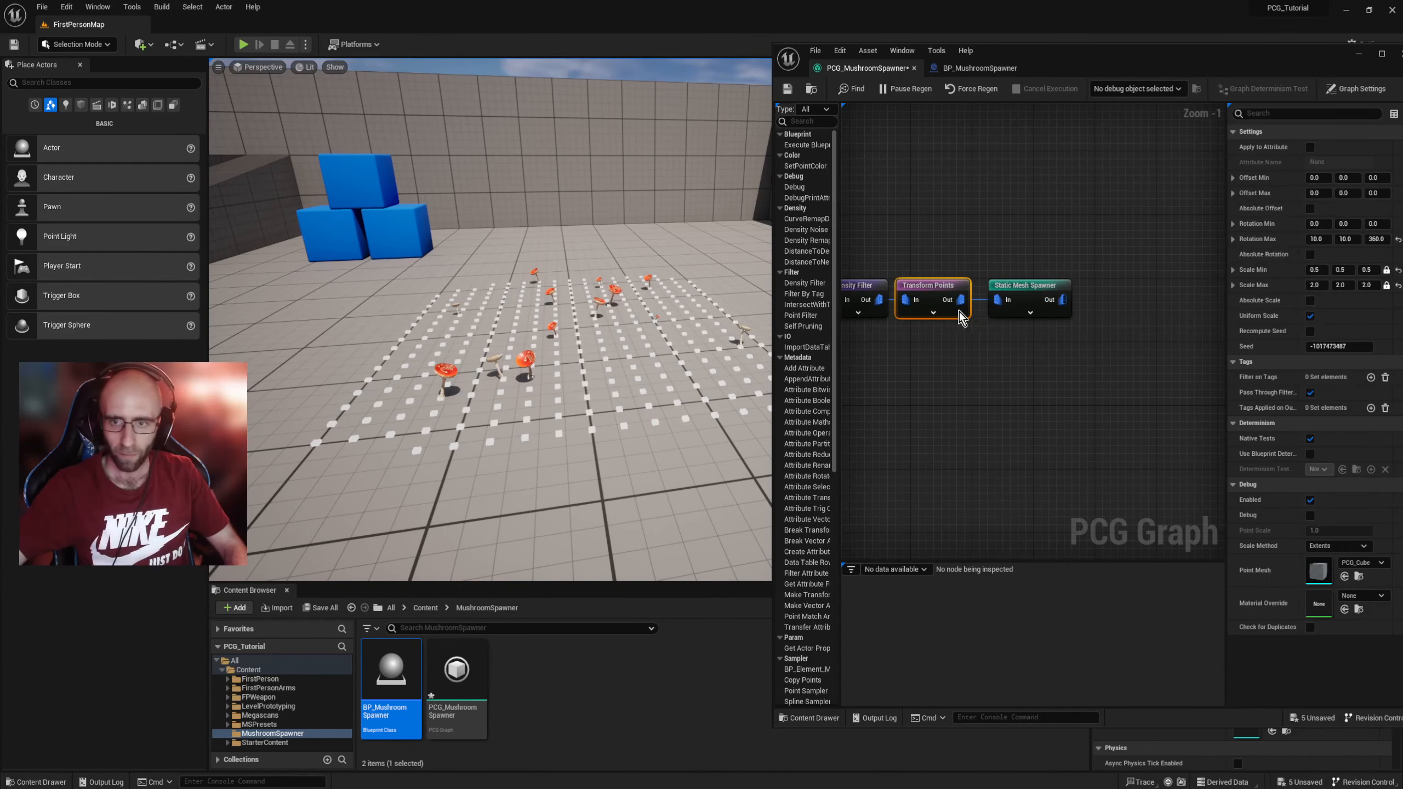
pyautogui.moveTo(933, 232); pyautogui.dragTo(998, 258, button='right')
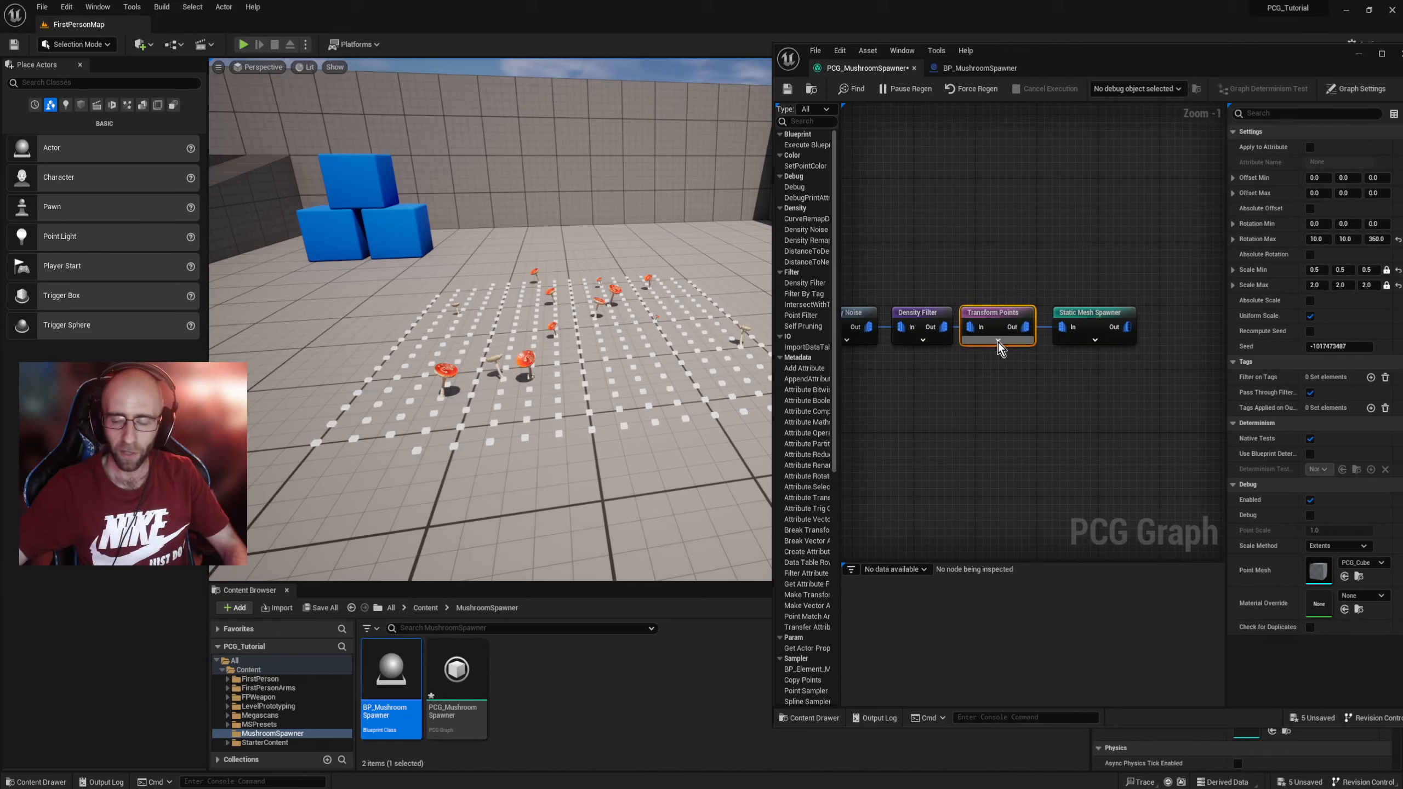
pyautogui.scroll(1, 988, 322)
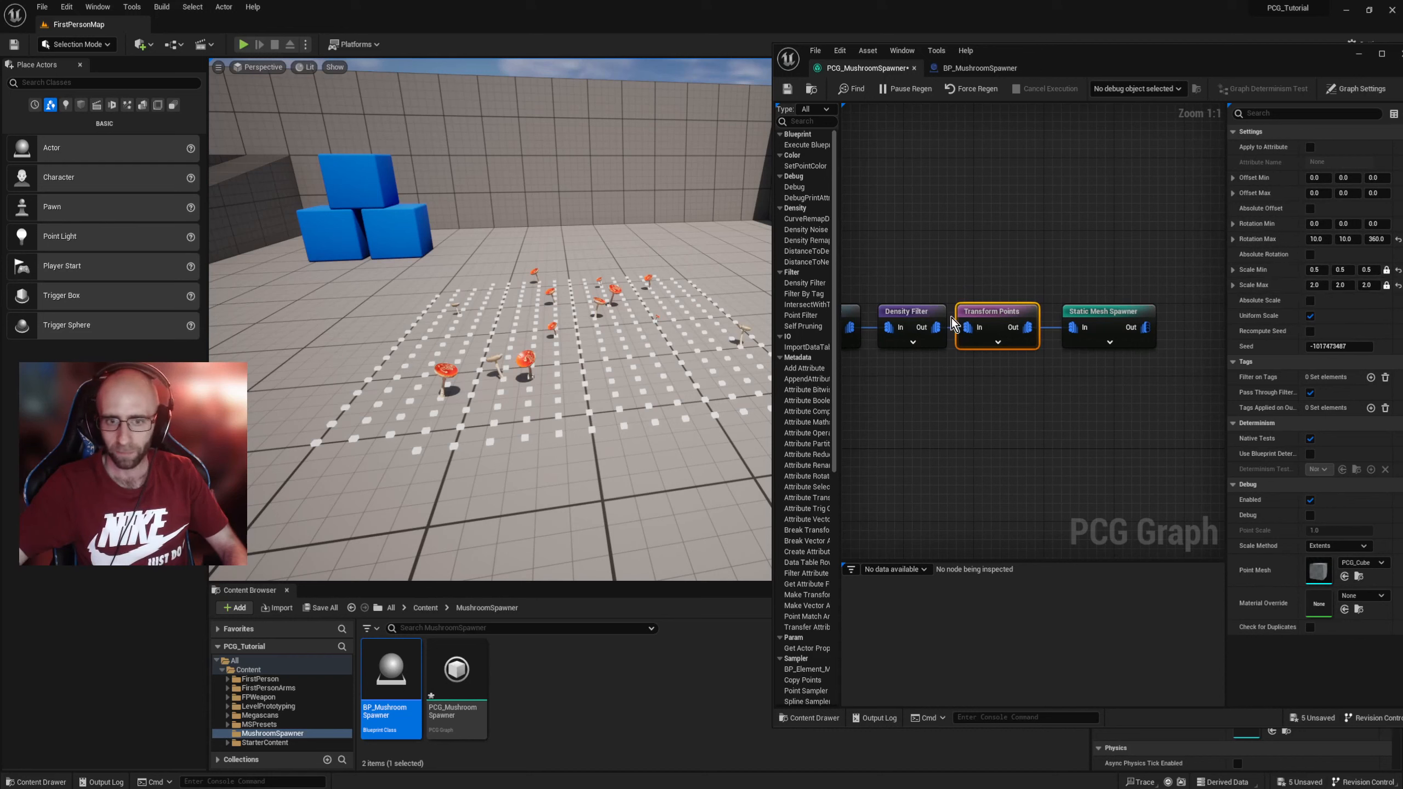
pyautogui.moveTo(970, 258); pyautogui.dragTo(1190, 257, button='right')
pyautogui.click(924, 312)
pyautogui.press('d')
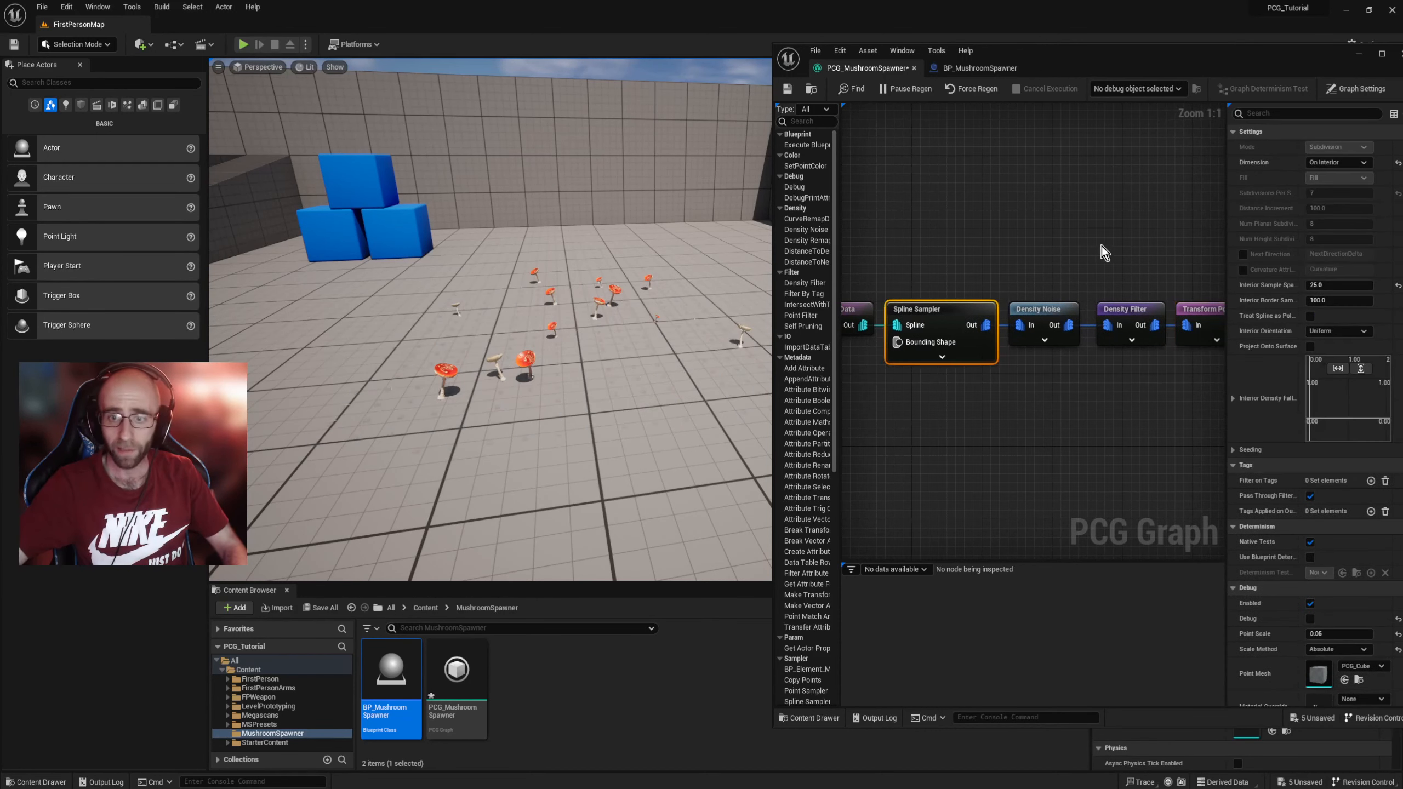
# Step: Disconnect Transform Points from the Static Mesh Spawner and set its debug scale method to Absolute with a point scale of 0.05
pyautogui.moveTo(1102, 246); pyautogui.dragTo(935, 226, button='right')
pyautogui.keyDown('alt'); pyautogui.click(1126, 308); pyautogui.keyUp('alt')
pyautogui.click(1048, 285)
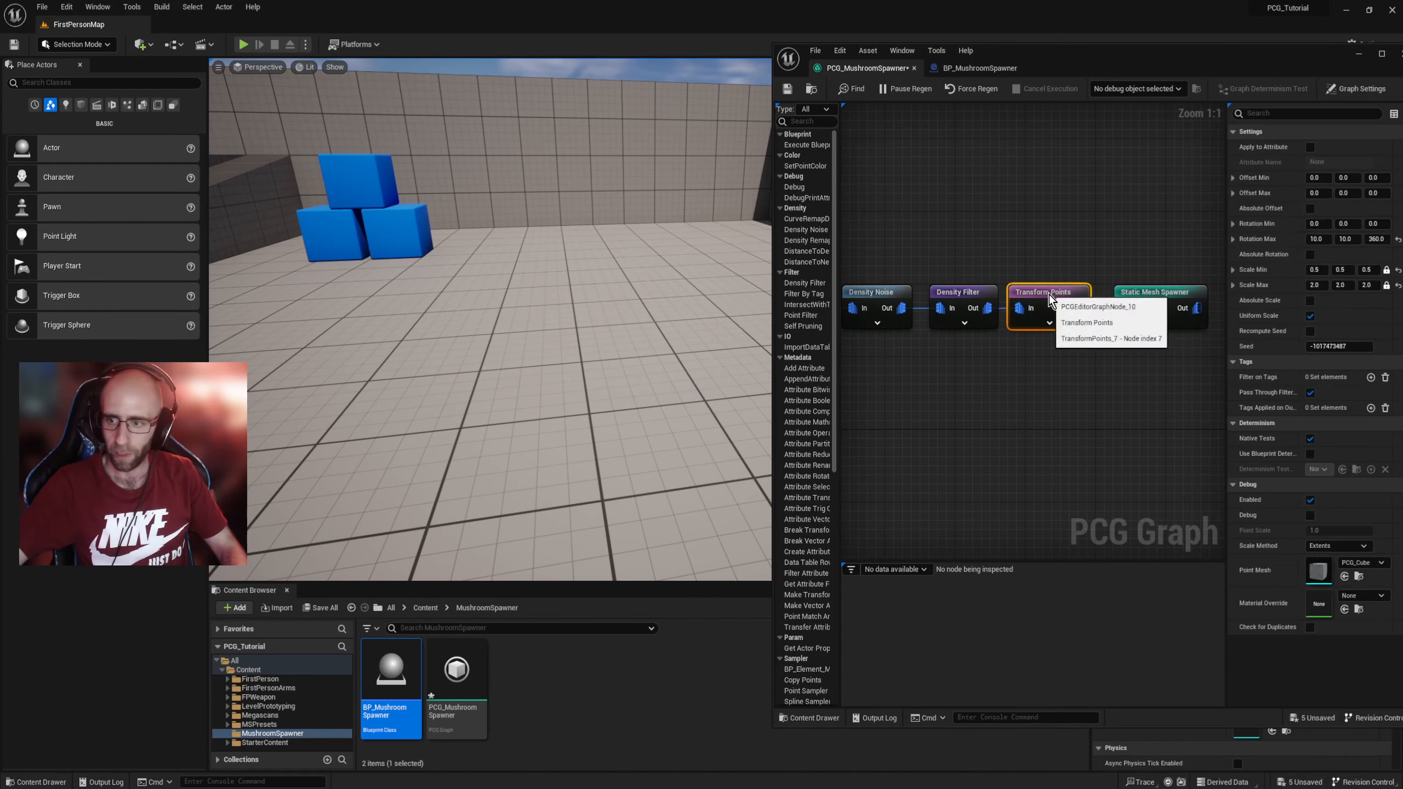
pyautogui.click(1336, 545)
pyautogui.click(1325, 568)
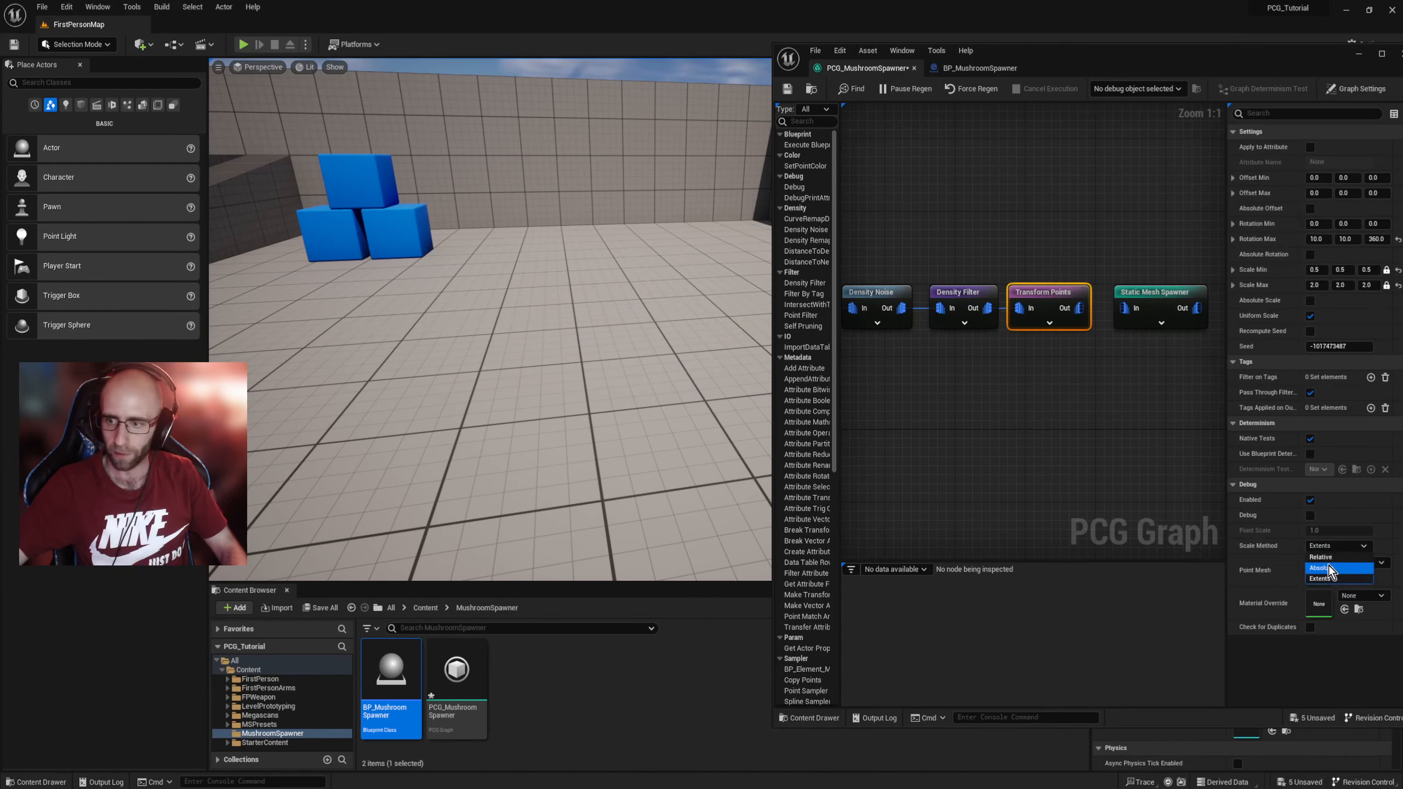
pyautogui.click(1330, 529)
pyautogui.write('0.0')
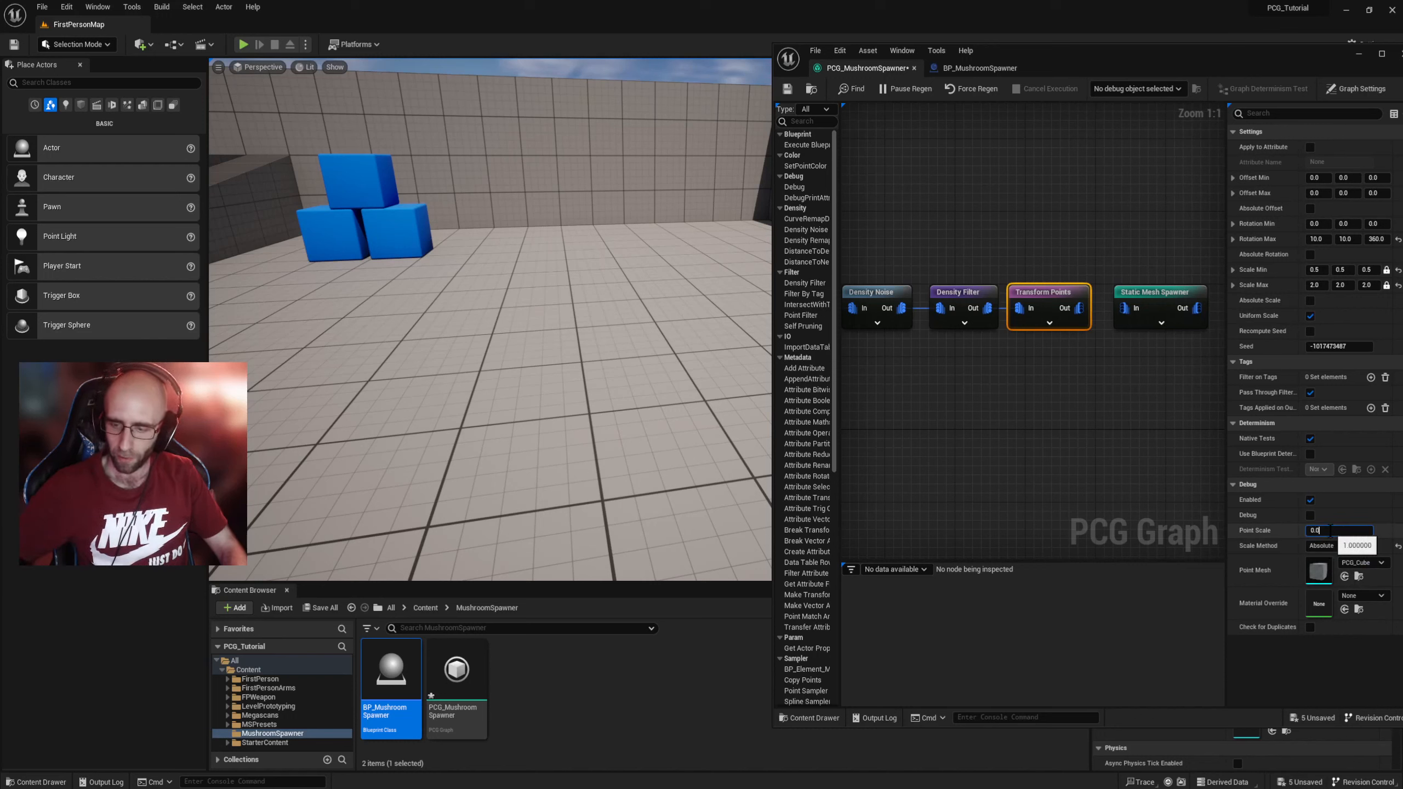
pyautogui.write('5')
pyautogui.press('Return')
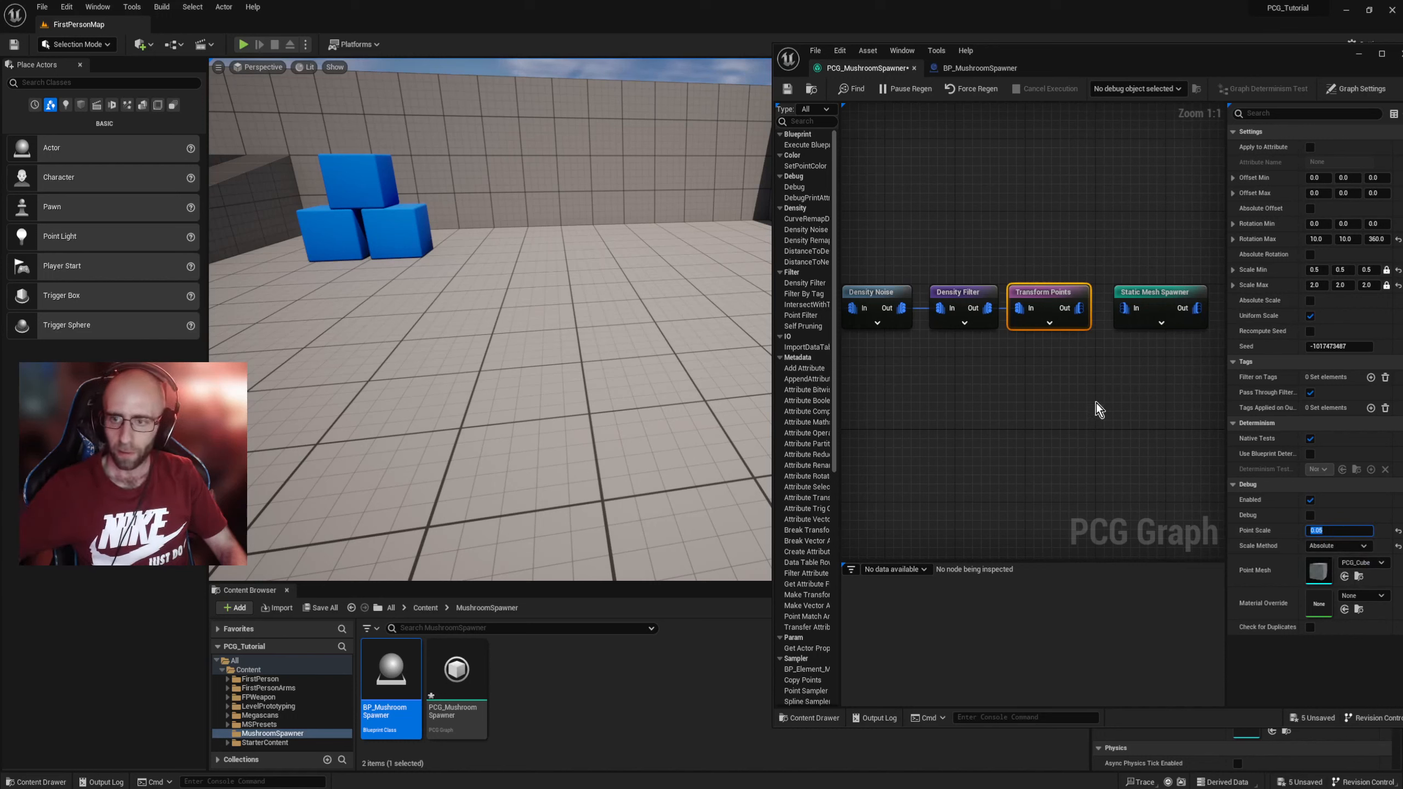
# Step: Enable the debug display on Transform Points and inspect its transformed points in the level viewport
pyautogui.click(1096, 404)
pyautogui.click(1050, 299)
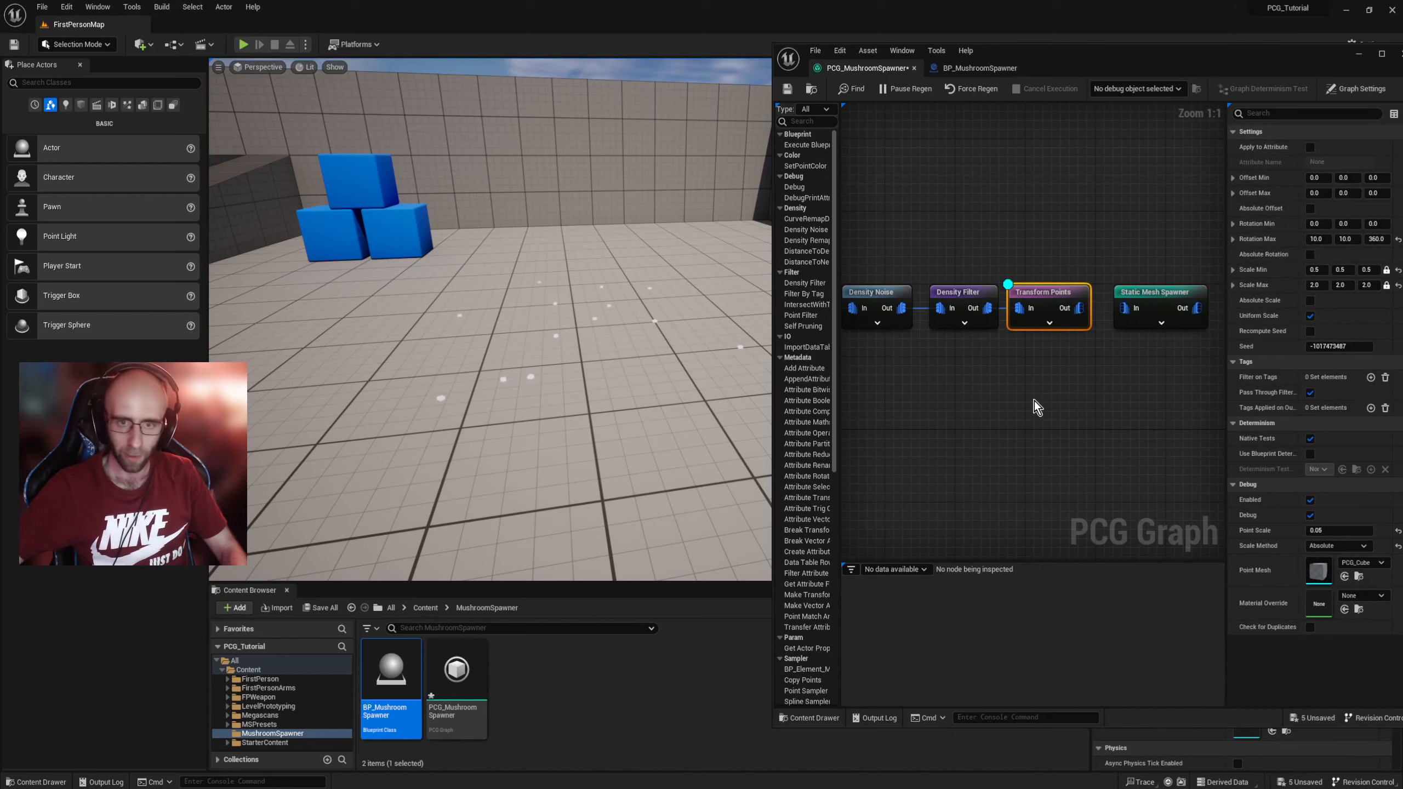
pyautogui.press('w')
pyautogui.moveTo(490, 320); pyautogui.dragTo(525, 328, button='right')
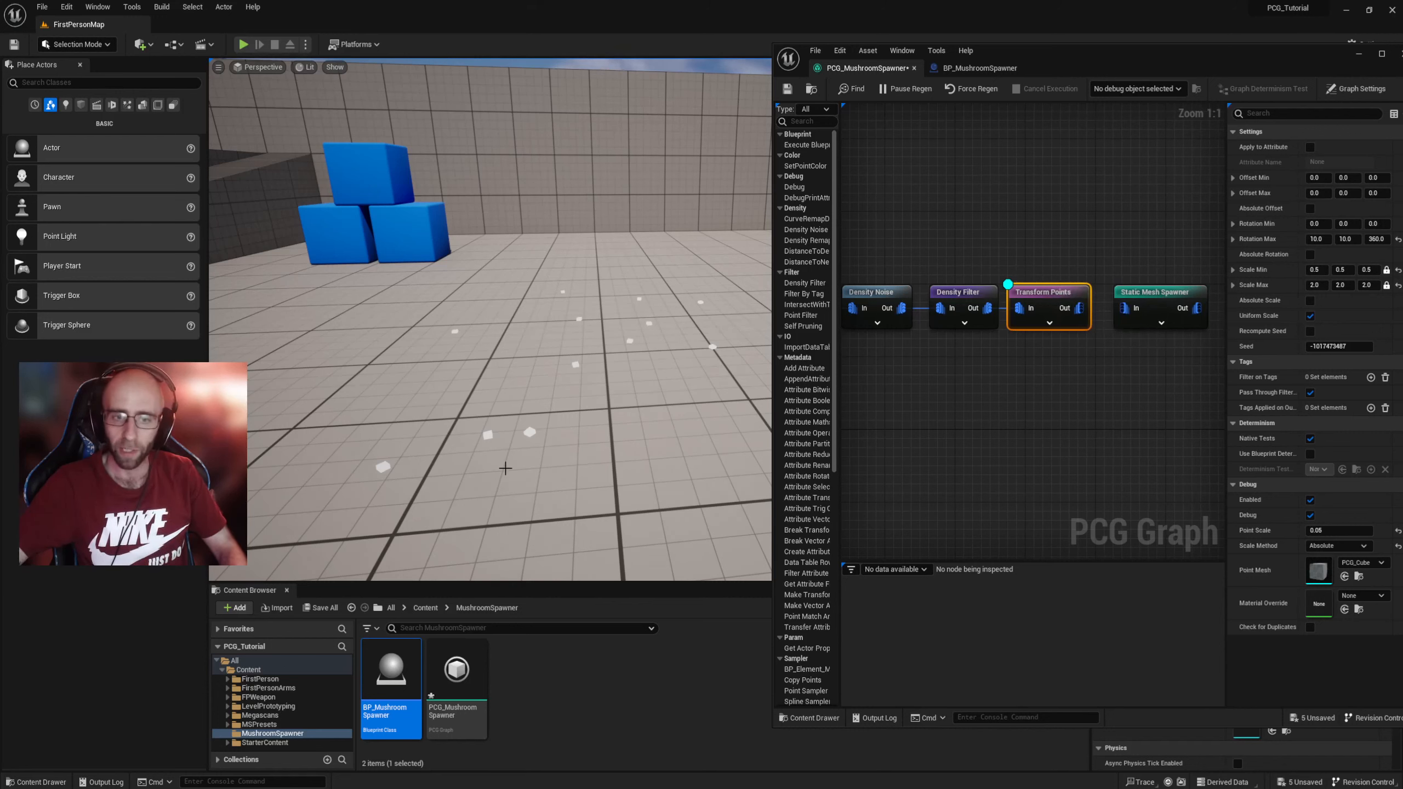
pyautogui.click(1170, 291)
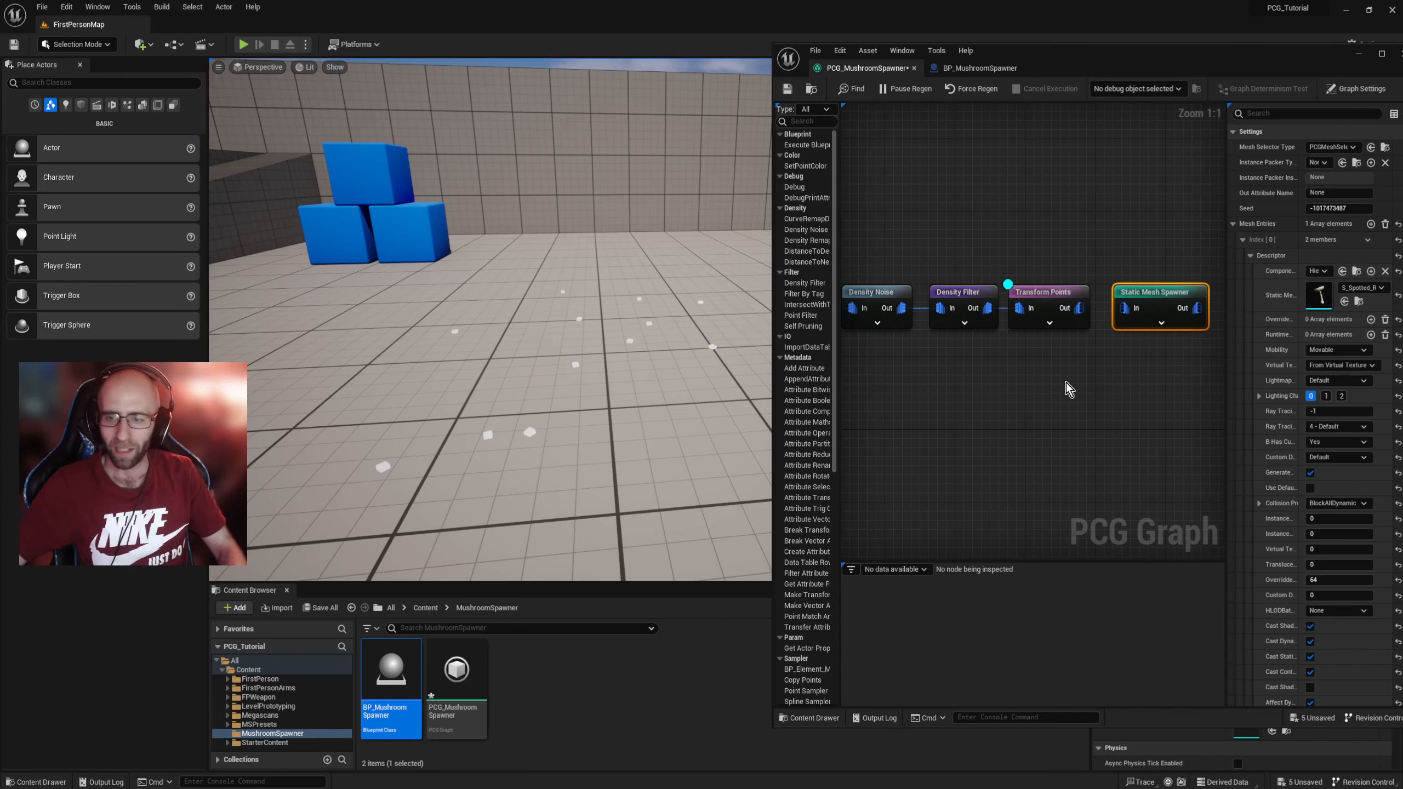
pyautogui.click(1035, 291)
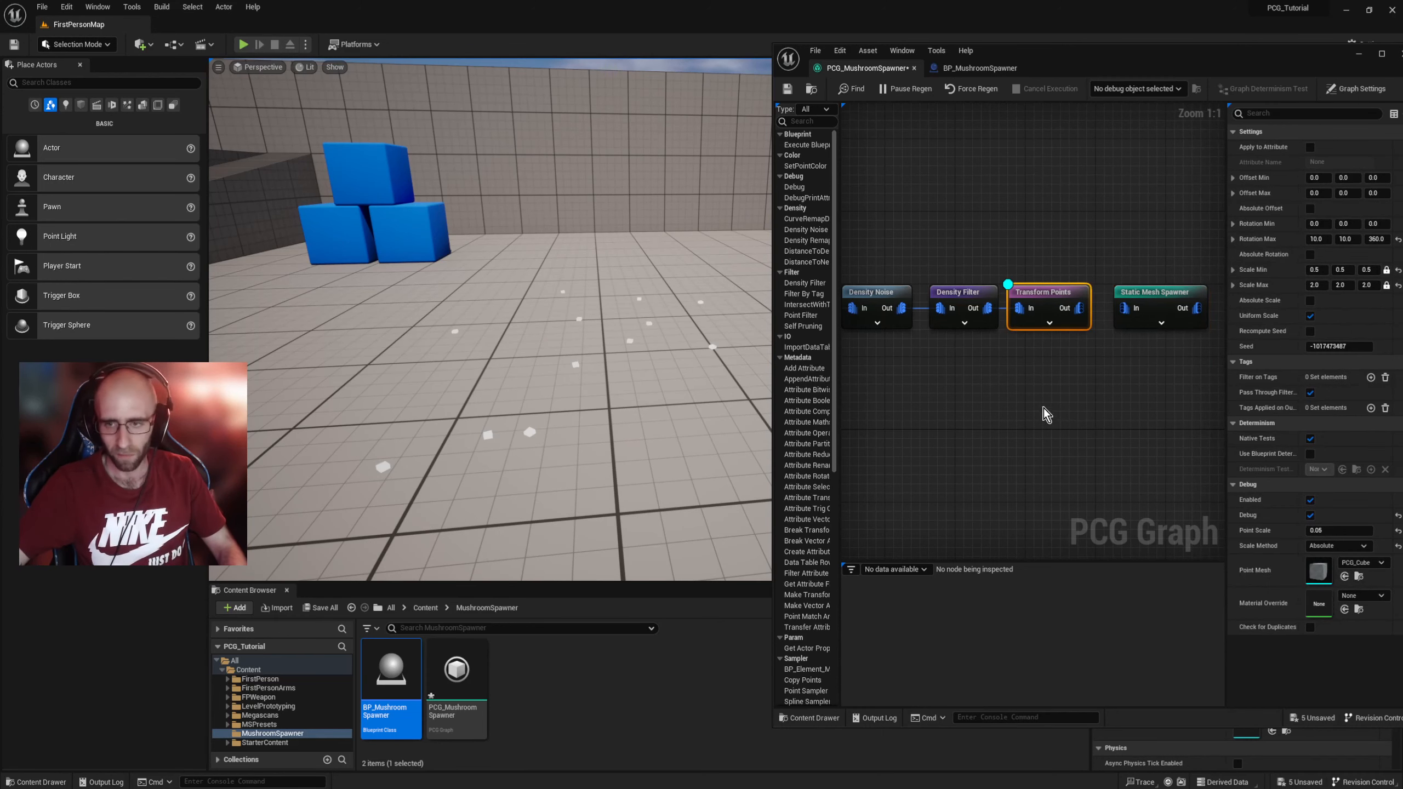
# Step: Reconnect the output of Transform Points to the input of the Static Mesh Spawner
pyautogui.moveTo(1026, 399); pyautogui.dragTo(1073, 415, button='right')
pyautogui.scroll(-1, 1072, 409)
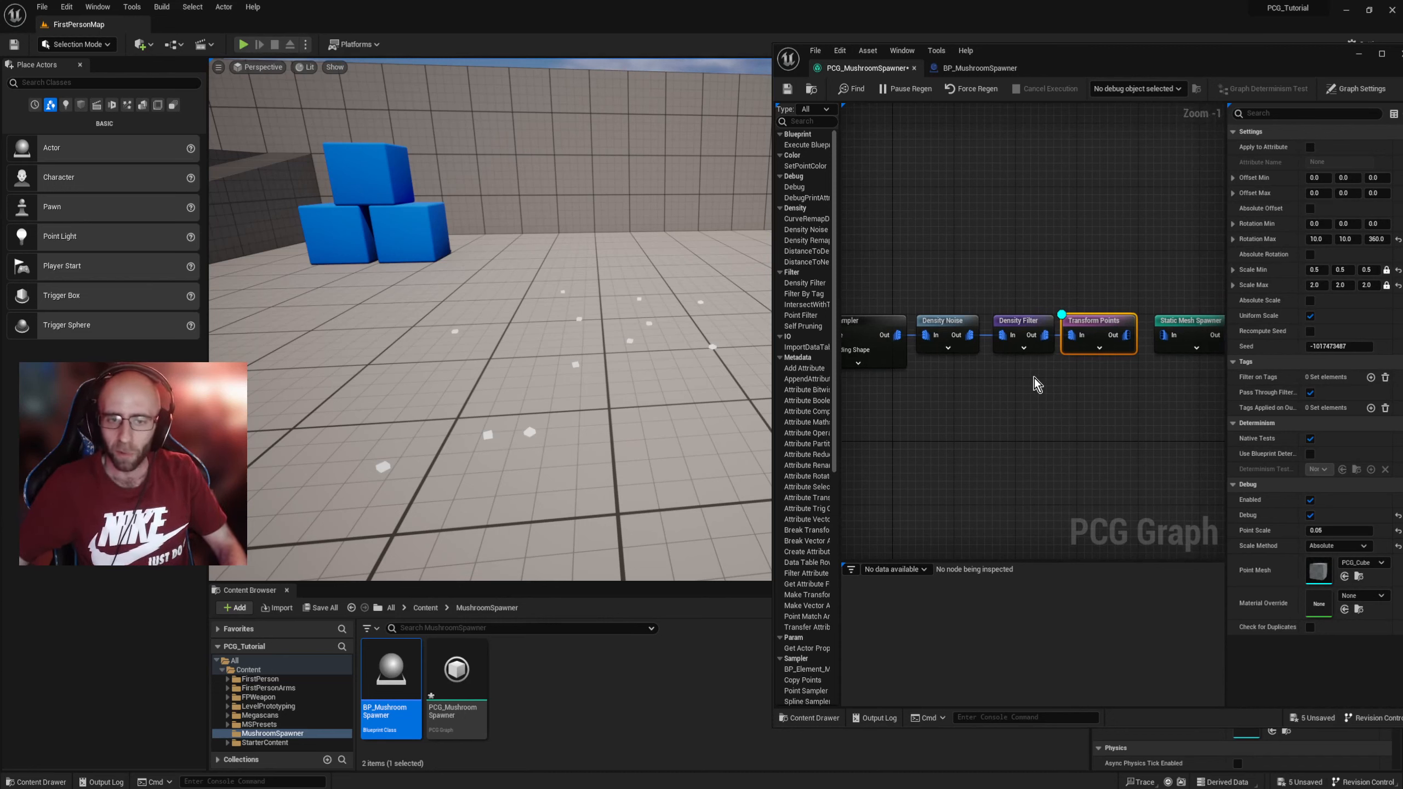
pyautogui.moveTo(1120, 248); pyautogui.dragTo(995, 223, button='right')
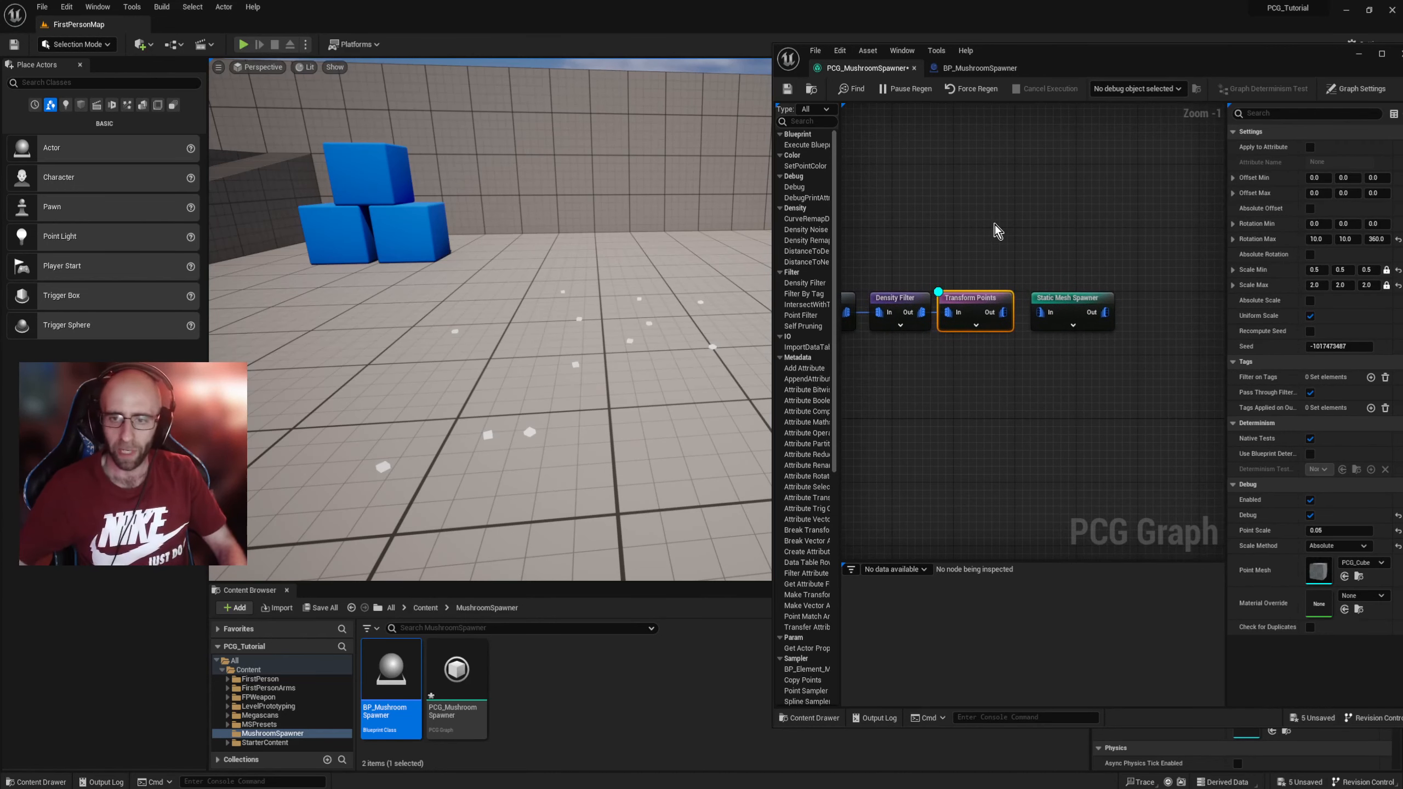
pyautogui.click(1045, 259)
pyautogui.moveTo(1040, 312); pyautogui.dragTo(1040, 313)
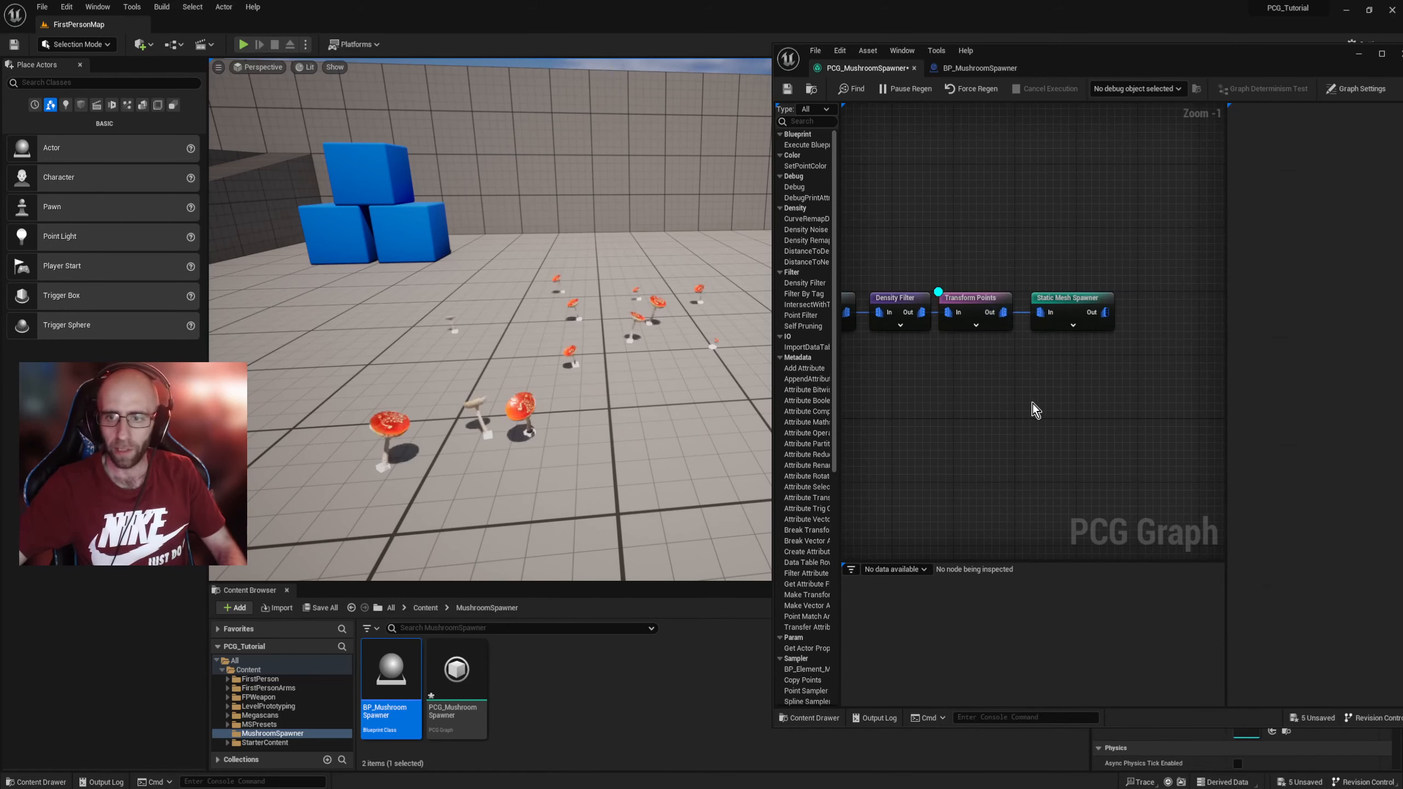
# Step: Turn off the debug display on the Transform Points node
pyautogui.moveTo(1006, 384); pyautogui.dragTo(1070, 392, button='right')
pyautogui.moveTo(1051, 265); pyautogui.dragTo(1044, 249, button='right')
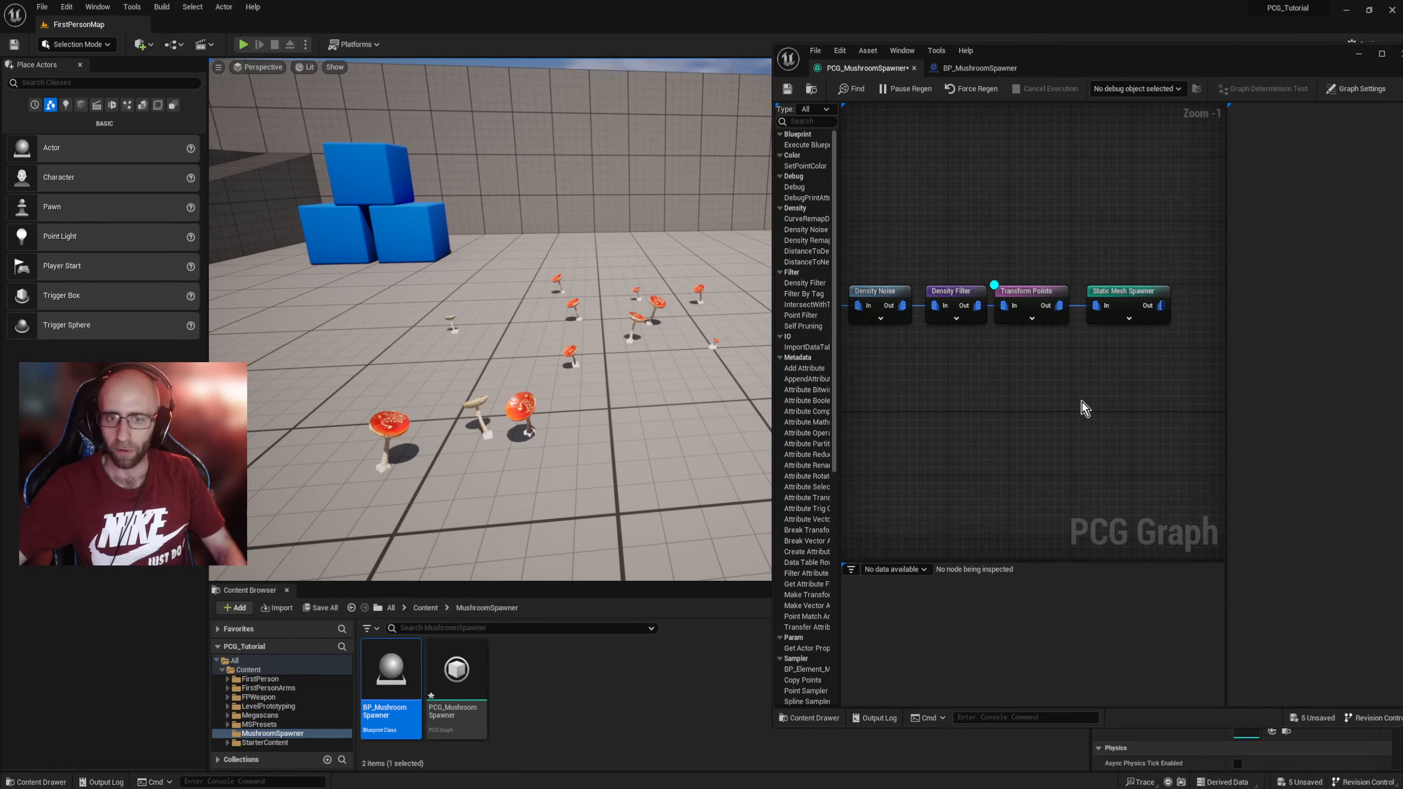
pyautogui.click(1028, 289)
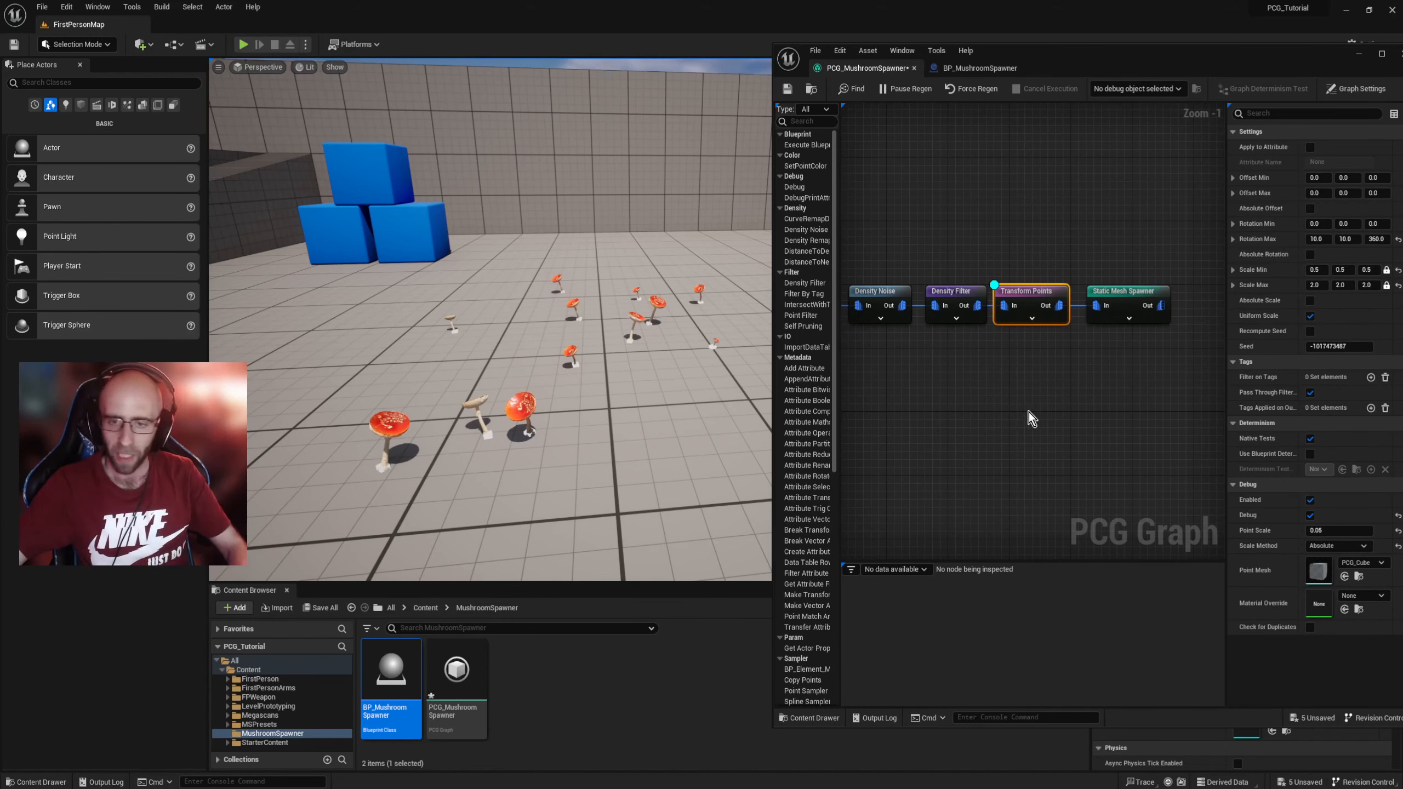
pyautogui.moveTo(927, 393); pyautogui.dragTo(1034, 391, button='right')
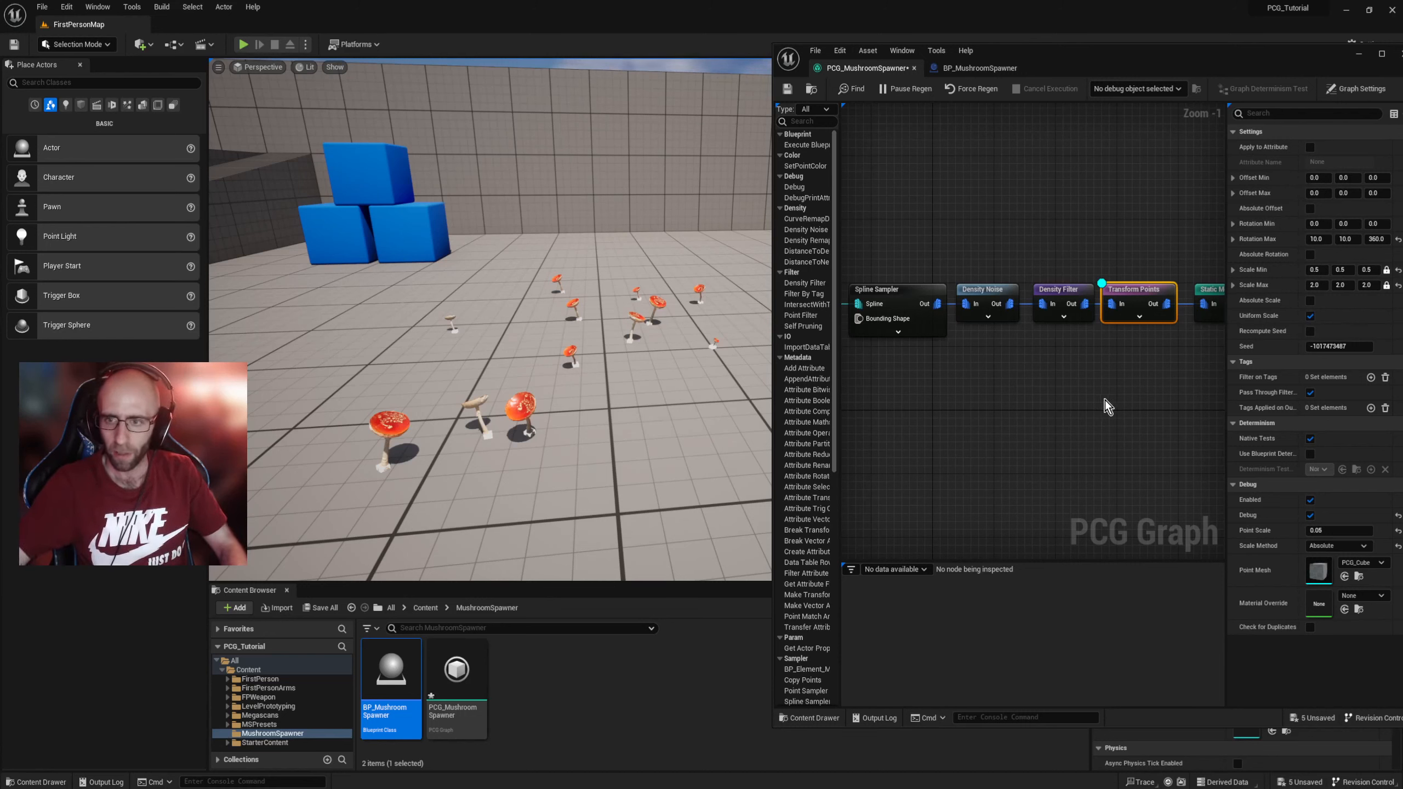
pyautogui.moveTo(1170, 334); pyautogui.dragTo(1030, 338, button='right')
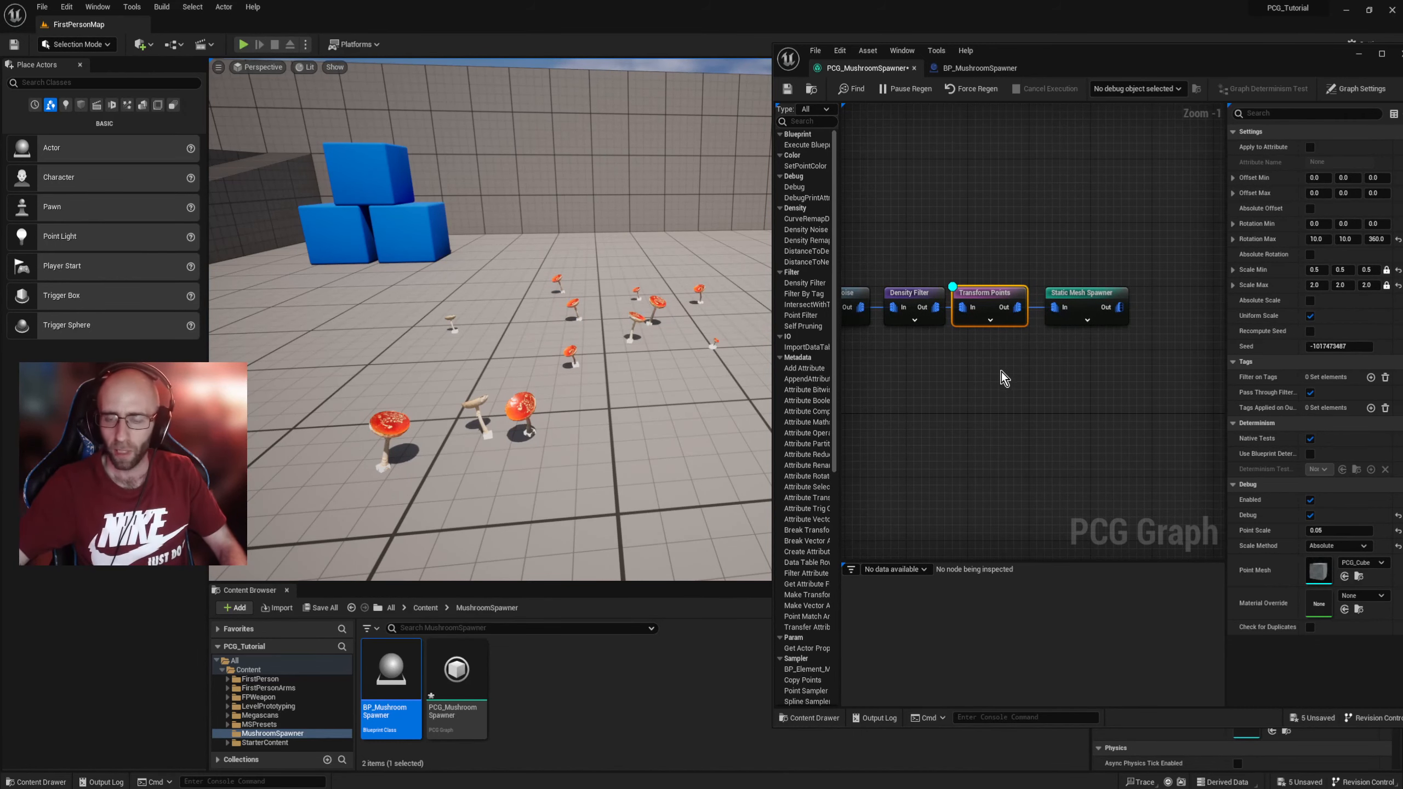
pyautogui.moveTo(1001, 371); pyautogui.dragTo(1054, 353, button='right')
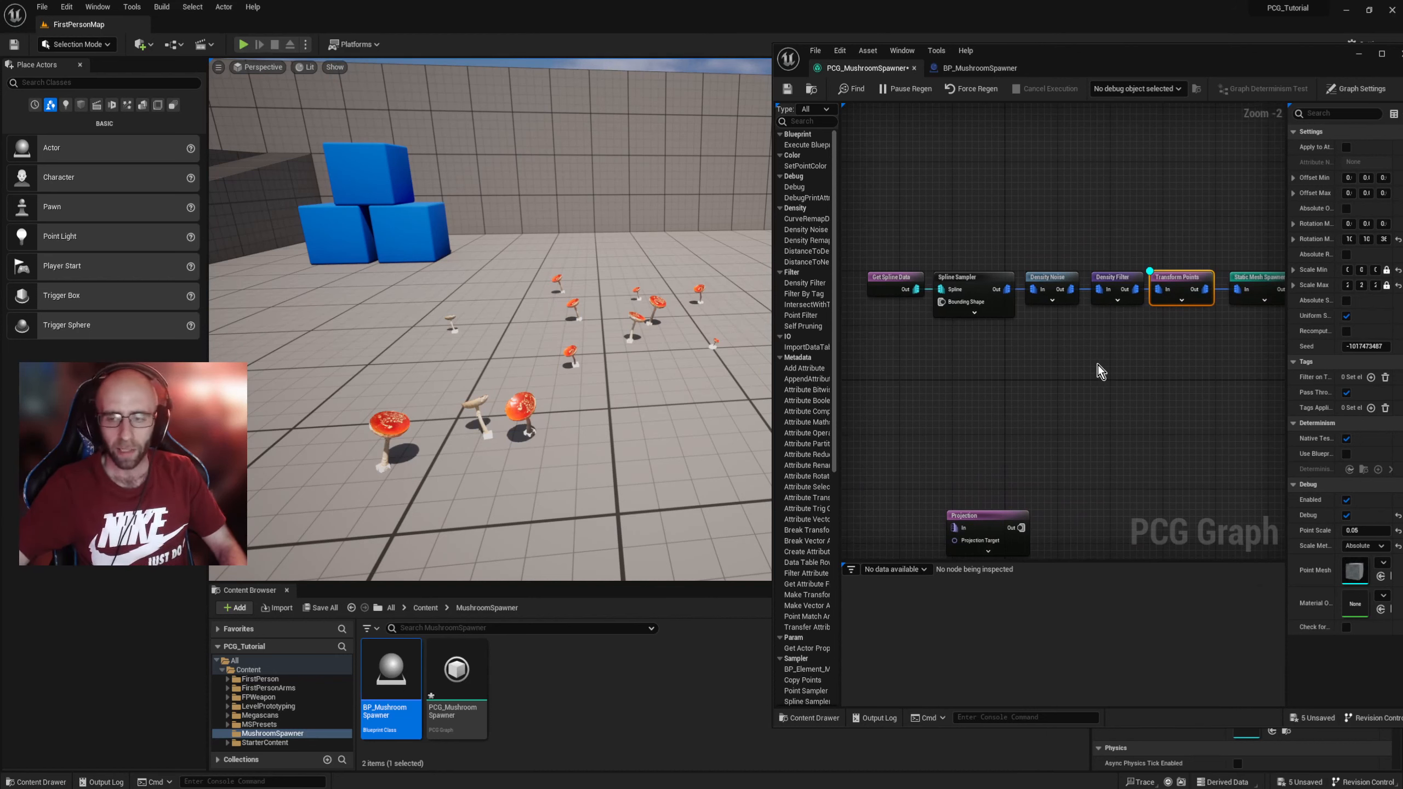
pyautogui.moveTo(971, 191); pyautogui.dragTo(962, 191, button='right')
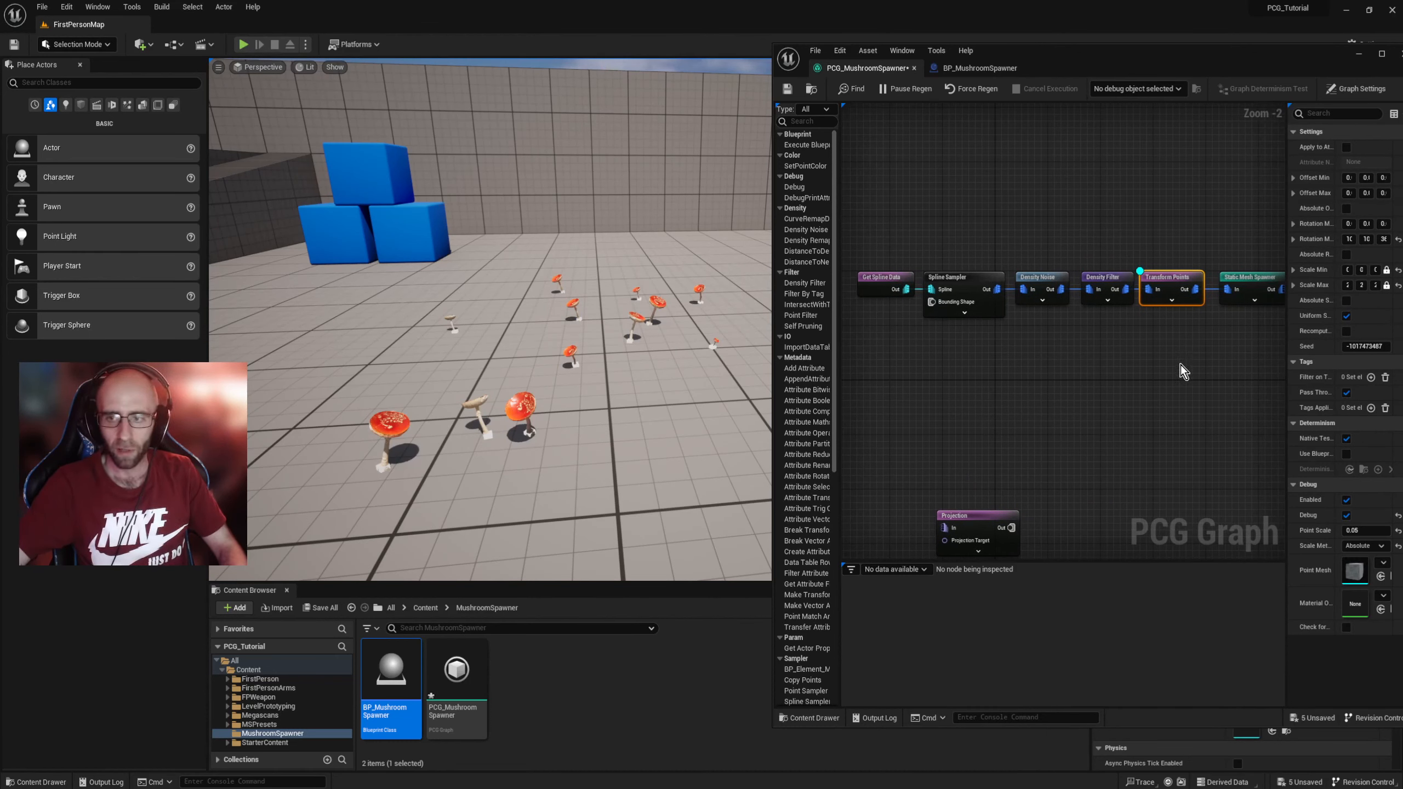
pyautogui.press('d')
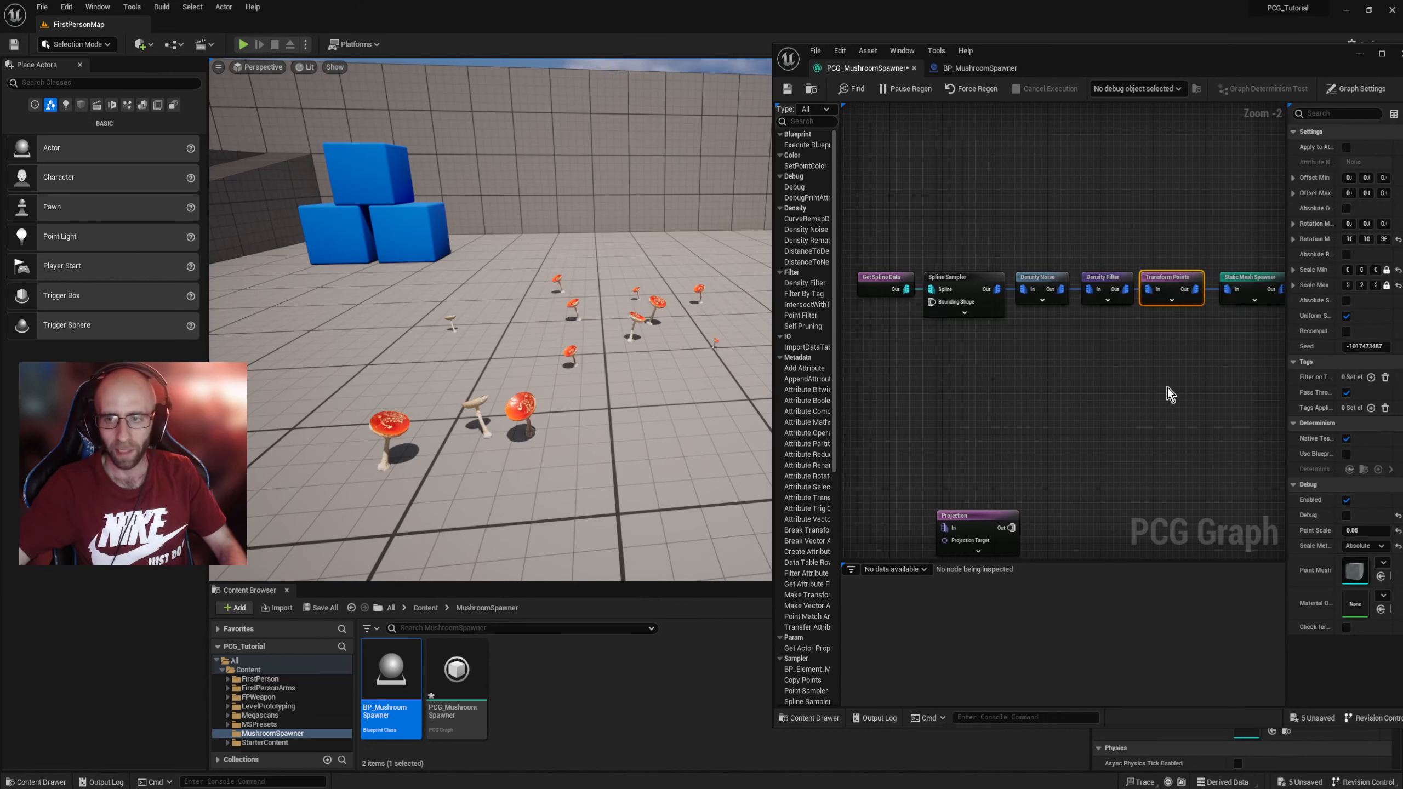
# Step: Briefly toggle the debug display of Spline Sampler, Density Noise, Density Filter and Transform Points in turn to compare each stage's points
pyautogui.moveTo(1140, 391)
pyautogui.mouseDown(button='right')
pyautogui.moveTo(1120, 397)
pyautogui.moveTo(1139, 398)
pyautogui.mouseUp(button='right')
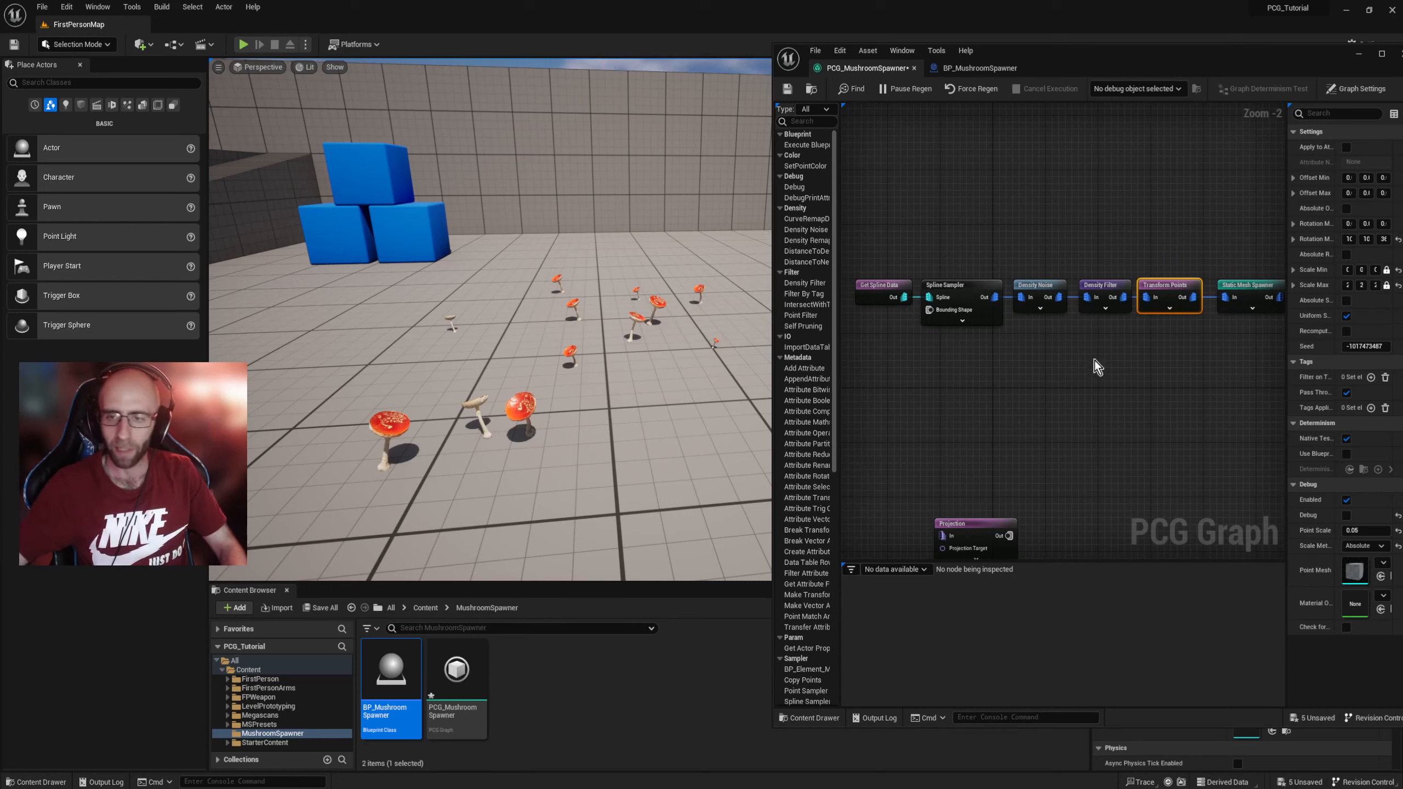
pyautogui.click(961, 318)
pyautogui.press('d')
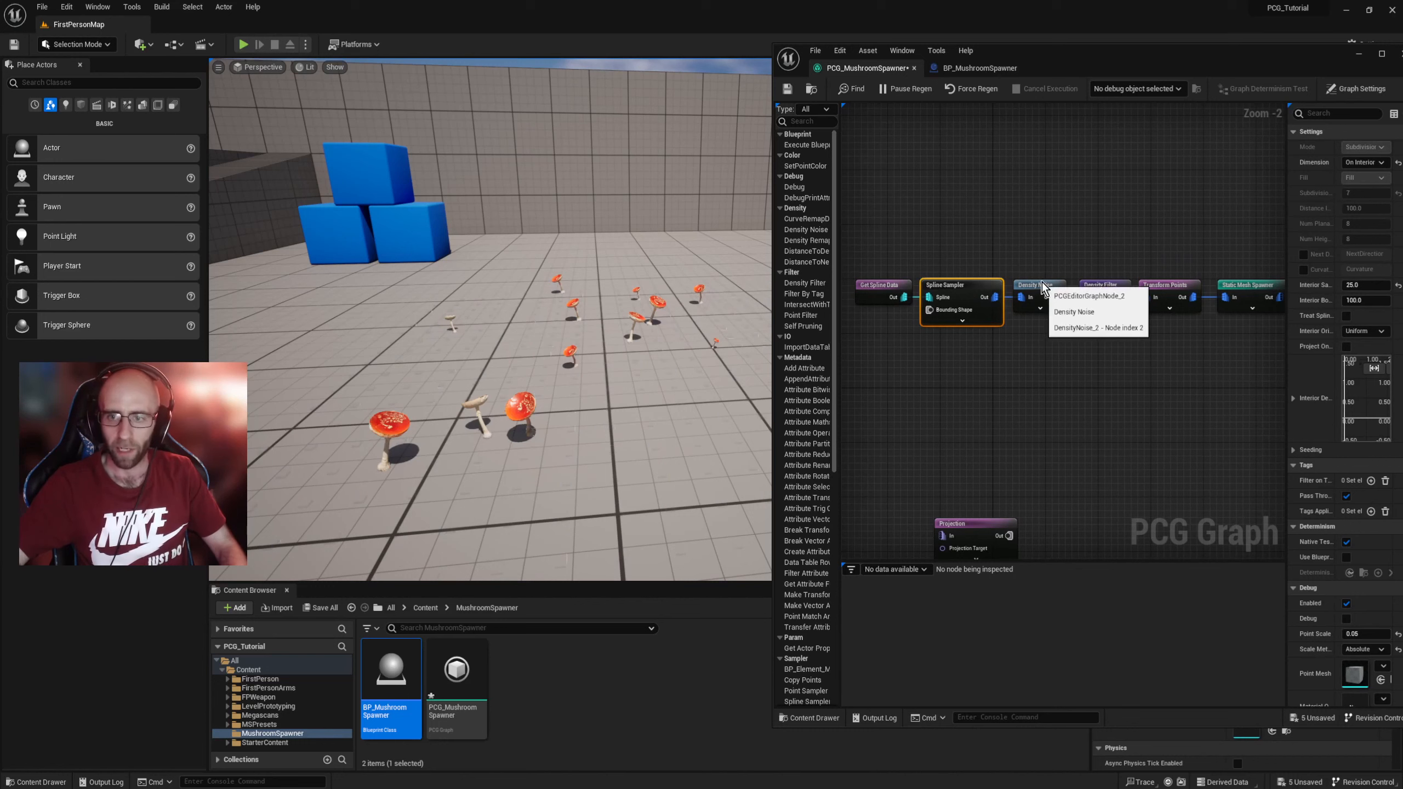
pyautogui.click(1035, 307)
pyautogui.press('d')
pyautogui.click(1098, 285)
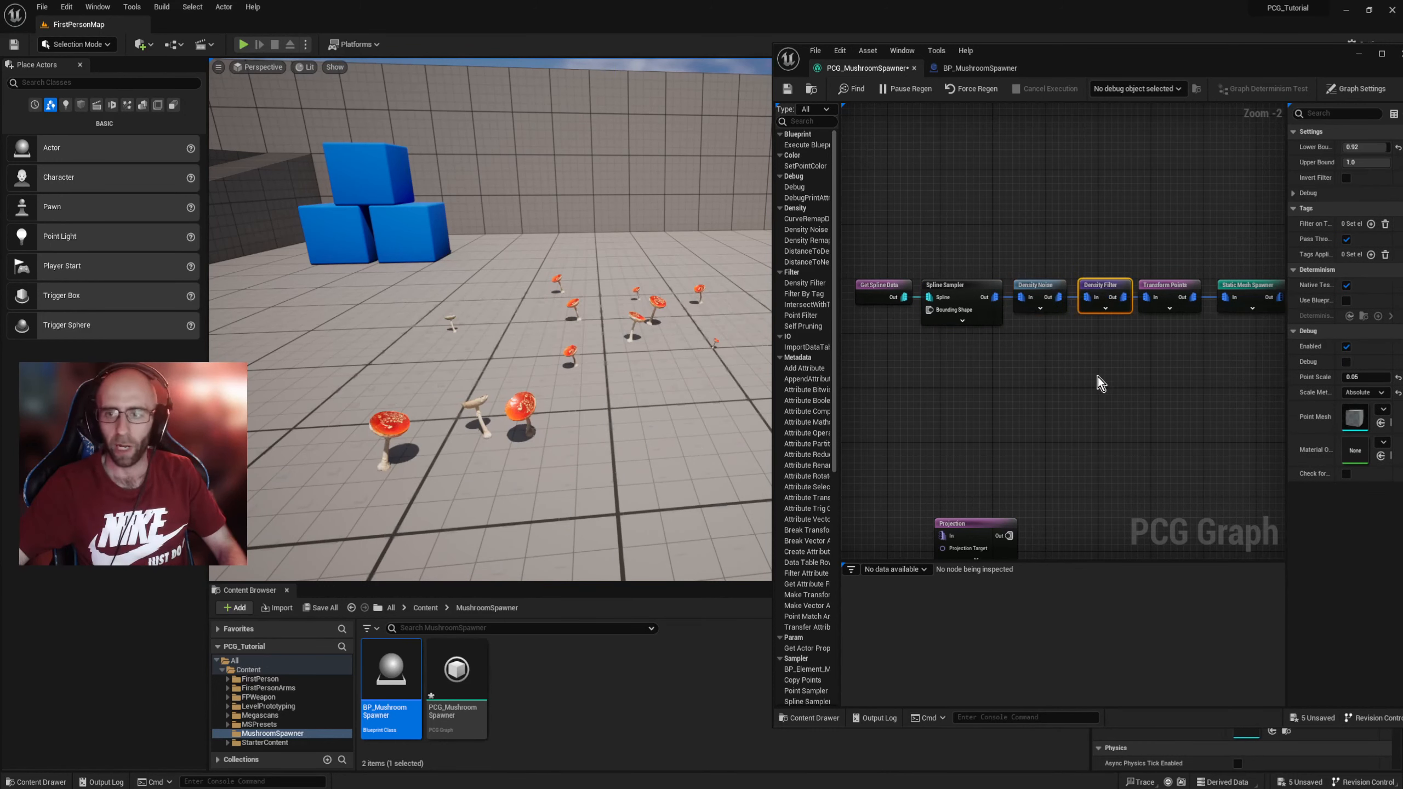
pyautogui.press('d')
pyautogui.press('d')
pyautogui.click(1173, 287)
pyautogui.press('d')
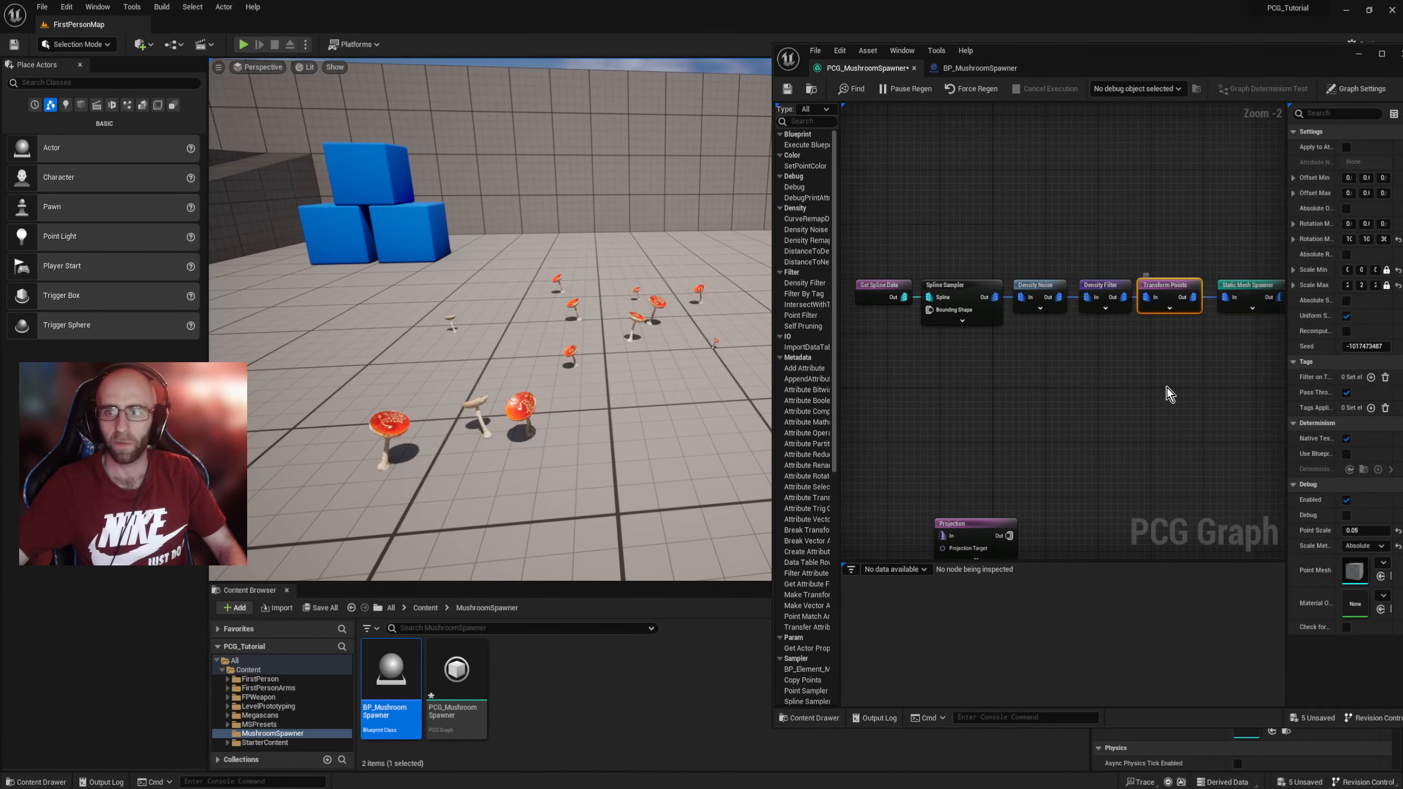
pyautogui.press('d')
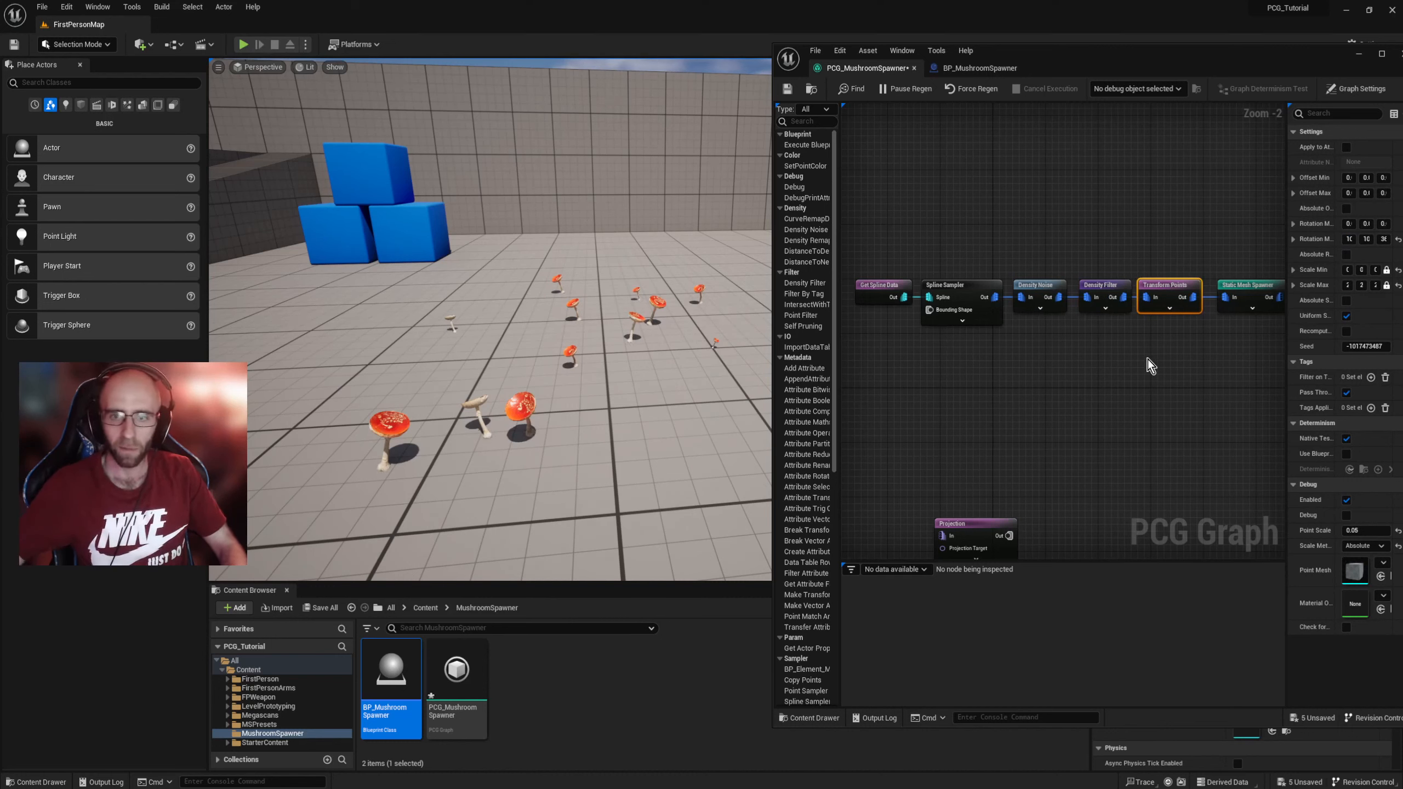
# Step: Turn the debug display back on for the Transform Points node
pyautogui.click(1111, 385)
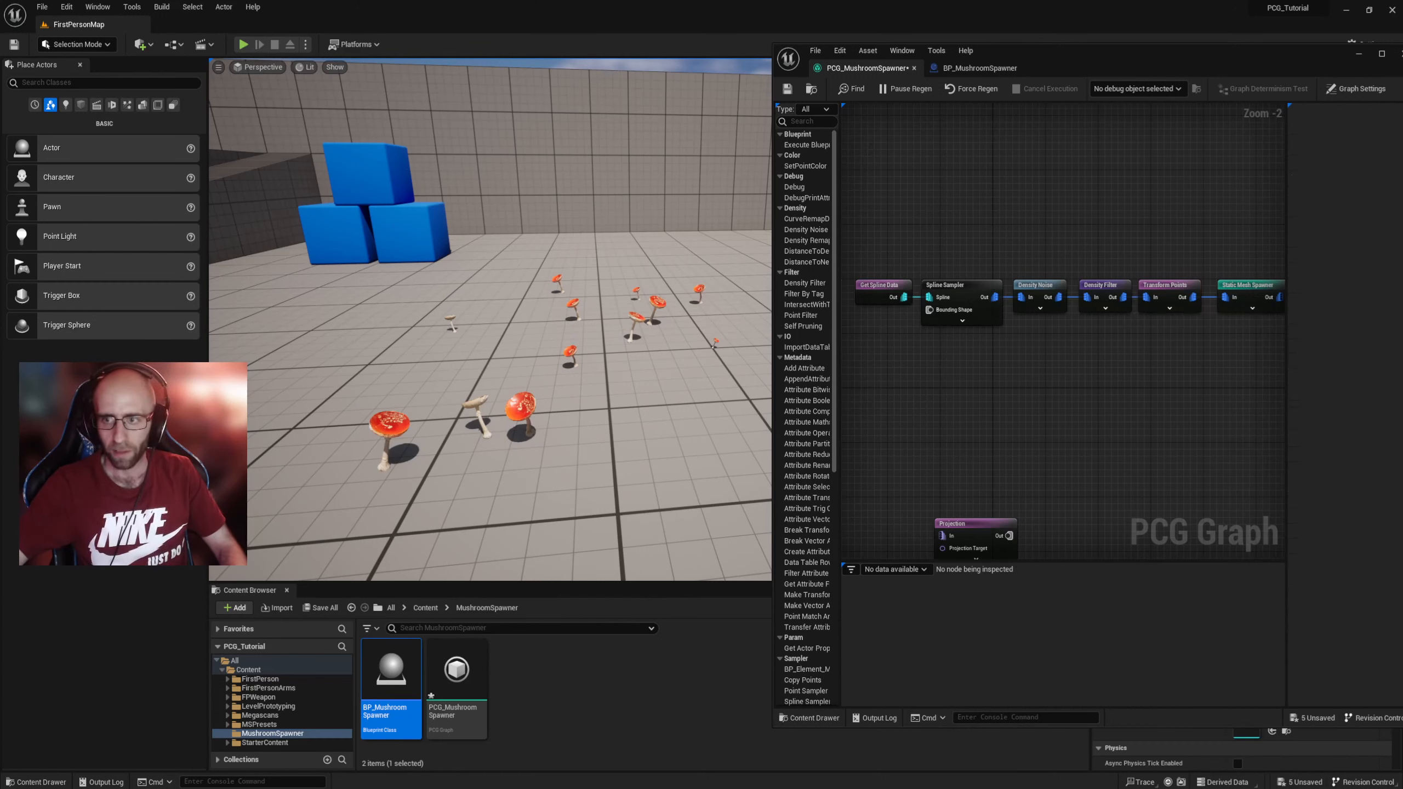
pyautogui.moveTo(1170, 298); pyautogui.dragTo(1116, 297, button='right')
pyautogui.click(1113, 292)
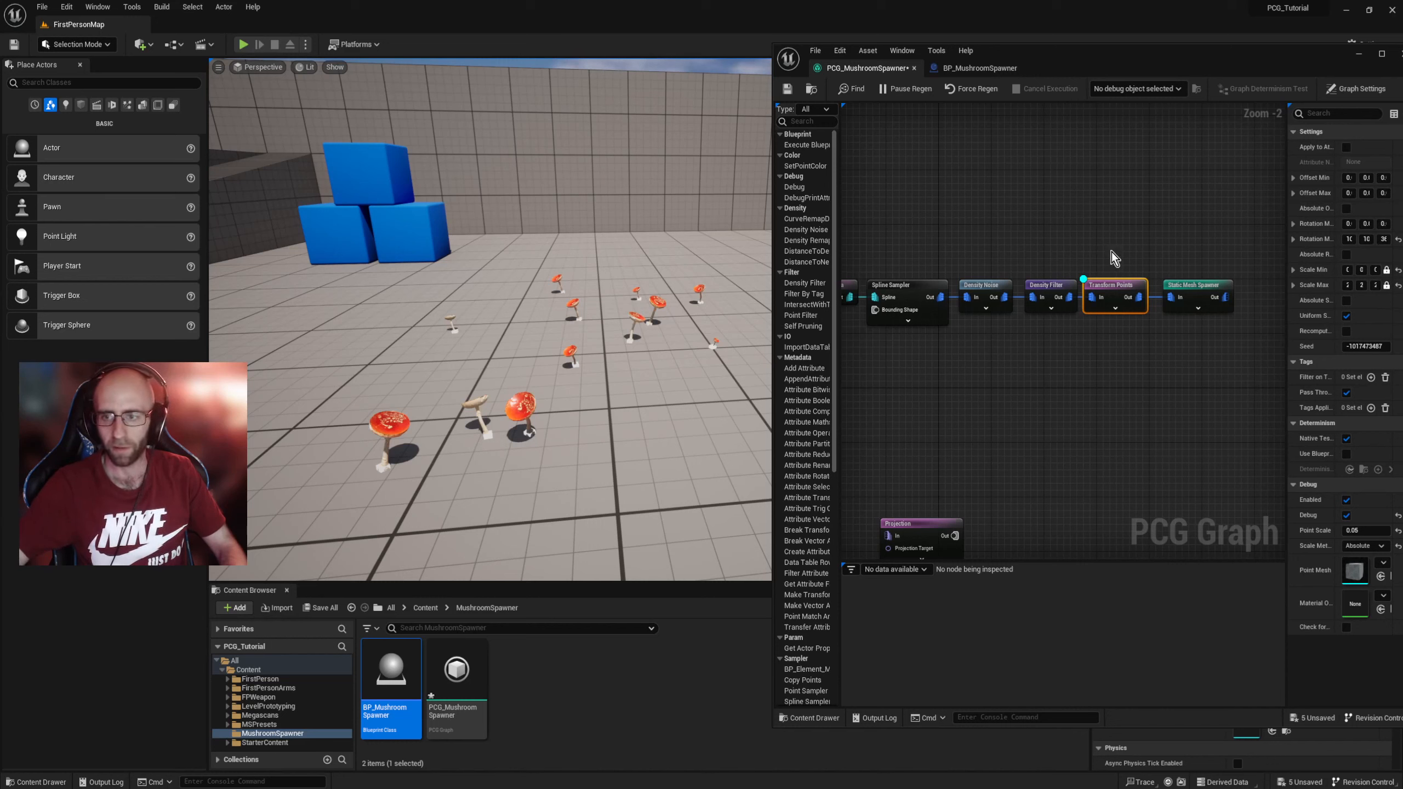
# Step: Examine the Static Mesh Spawner's mesh entry settings at a readable width, then review the node chain
pyautogui.click(1188, 286)
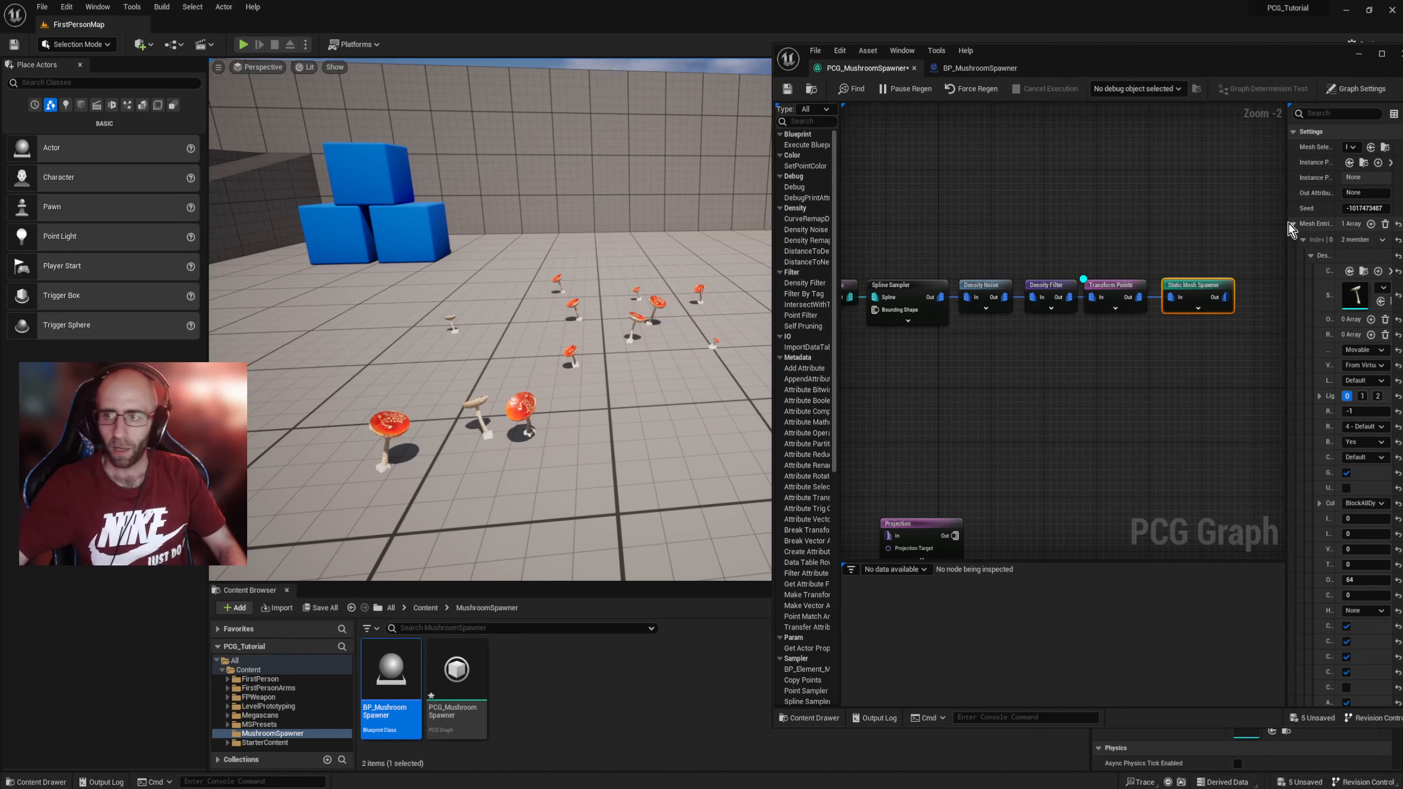
pyautogui.moveTo(1288, 216); pyautogui.dragTo(1159, 215)
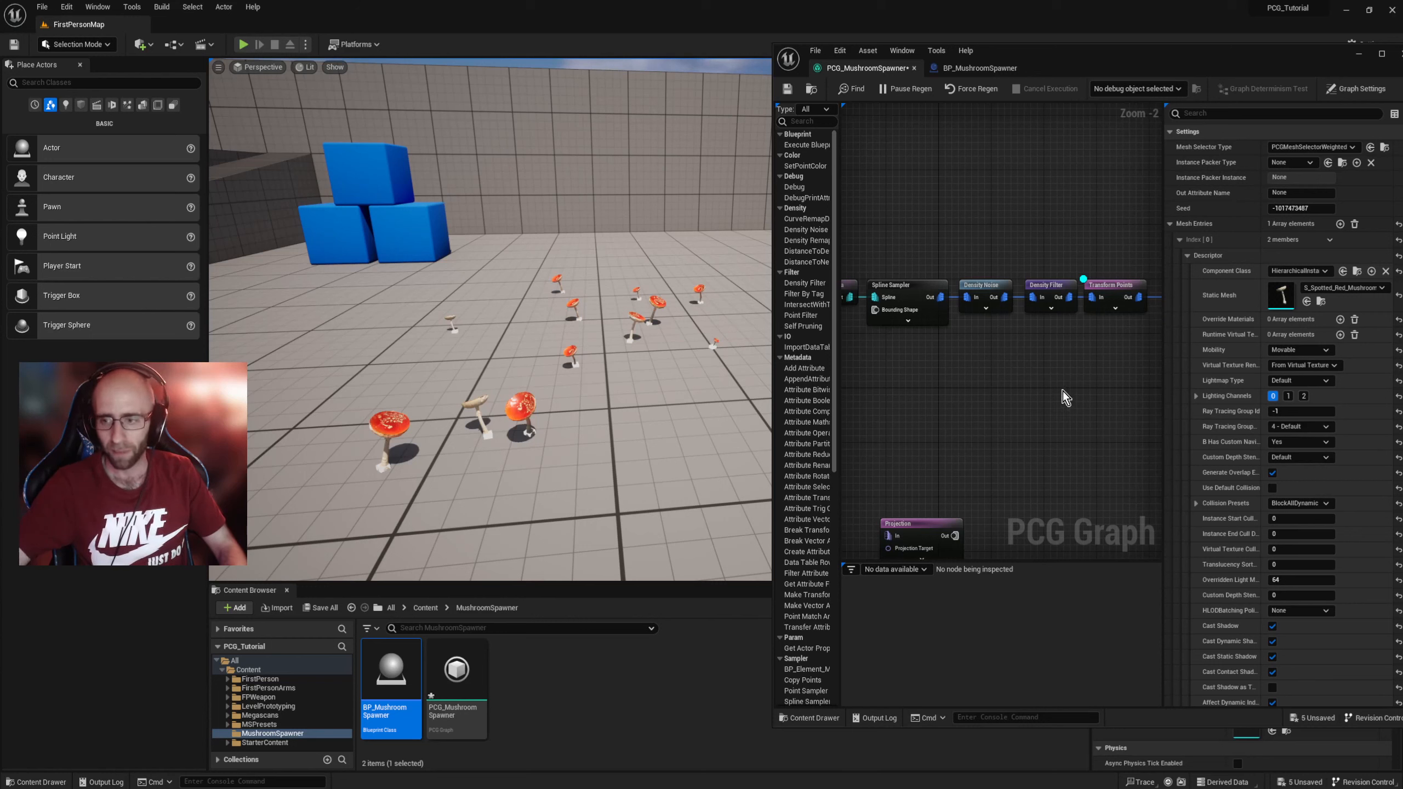
pyautogui.moveTo(1058, 388); pyautogui.dragTo(1052, 350, button='right')
pyautogui.moveTo(1166, 196); pyautogui.dragTo(1220, 196)
pyautogui.moveTo(1129, 289); pyautogui.dragTo(1083, 300, button='right')
pyautogui.click(1057, 354)
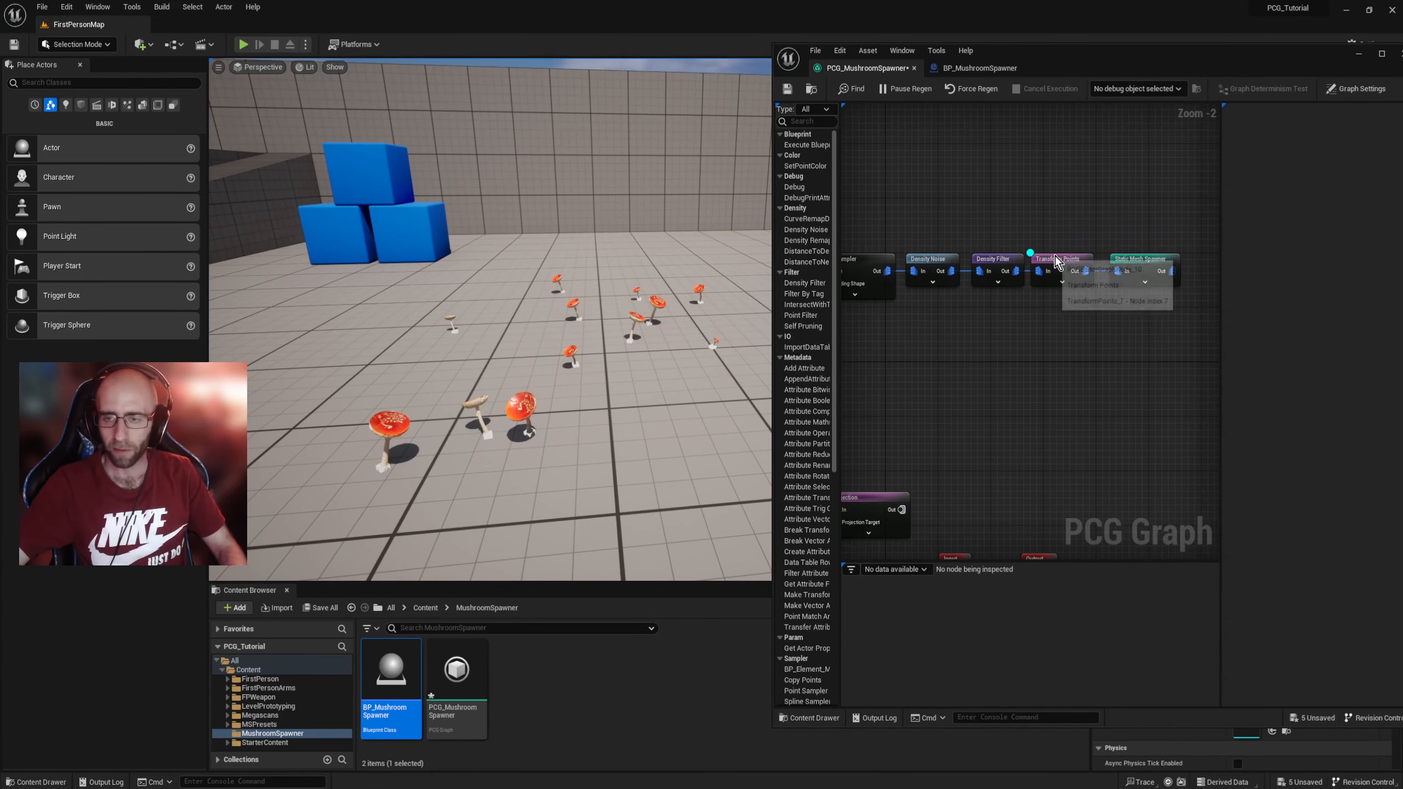
pyautogui.moveTo(954, 283); pyautogui.dragTo(1037, 294, button='right')
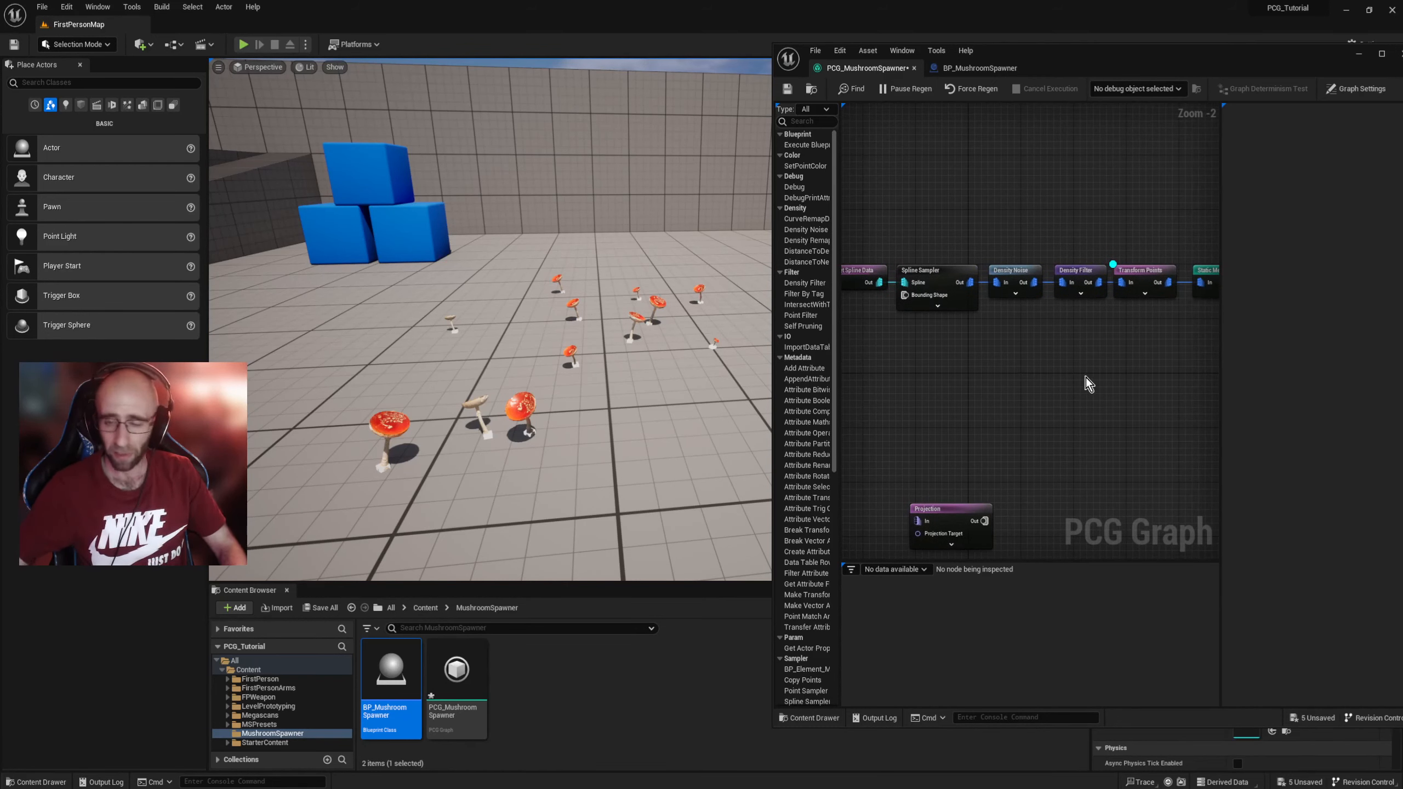
# Step: Widen the PCG graph editor window and reposition it so the whole node chain has more room
pyautogui.scroll(-1, 1111, 384)
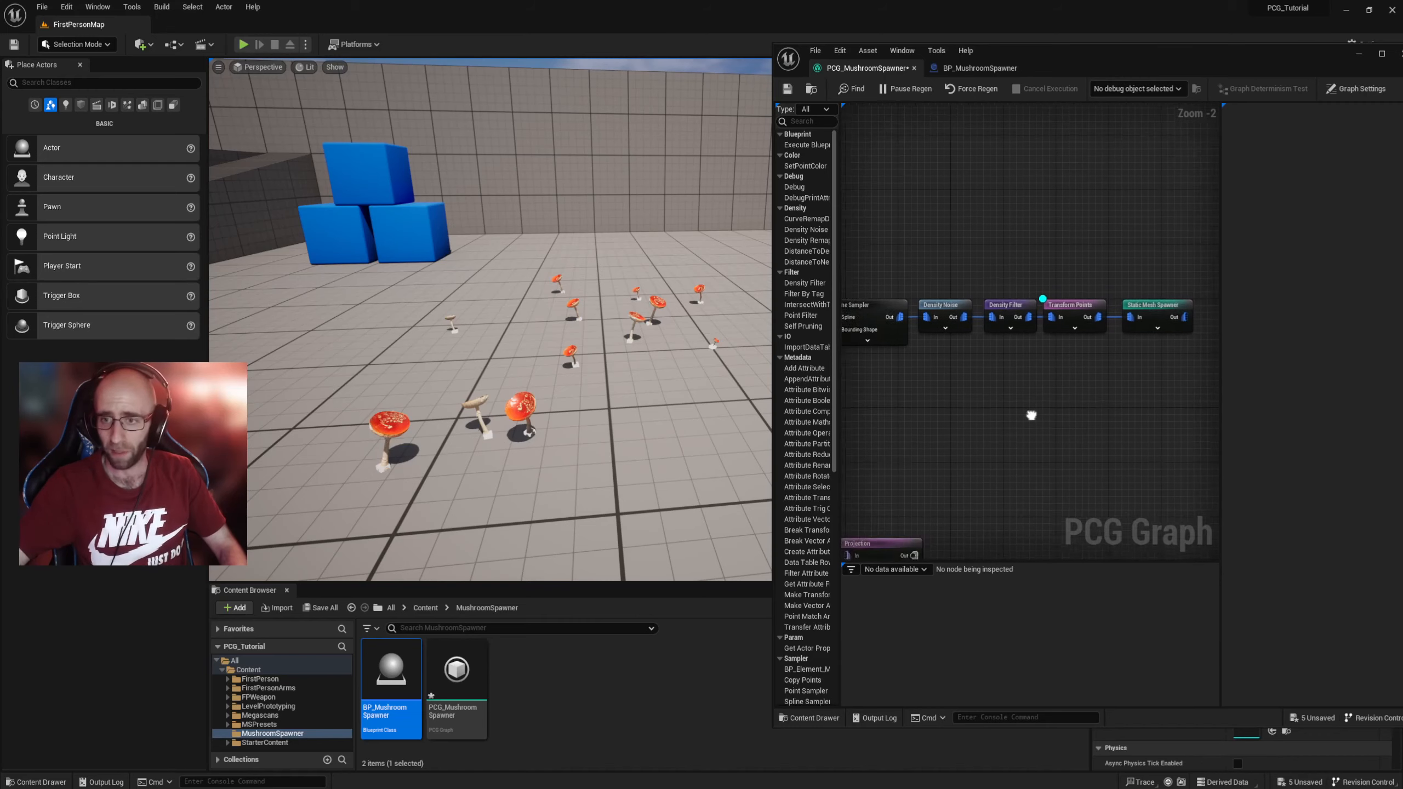
pyautogui.moveTo(1027, 407); pyautogui.dragTo(1050, 432, button='right')
pyautogui.scroll(-1, 1049, 432)
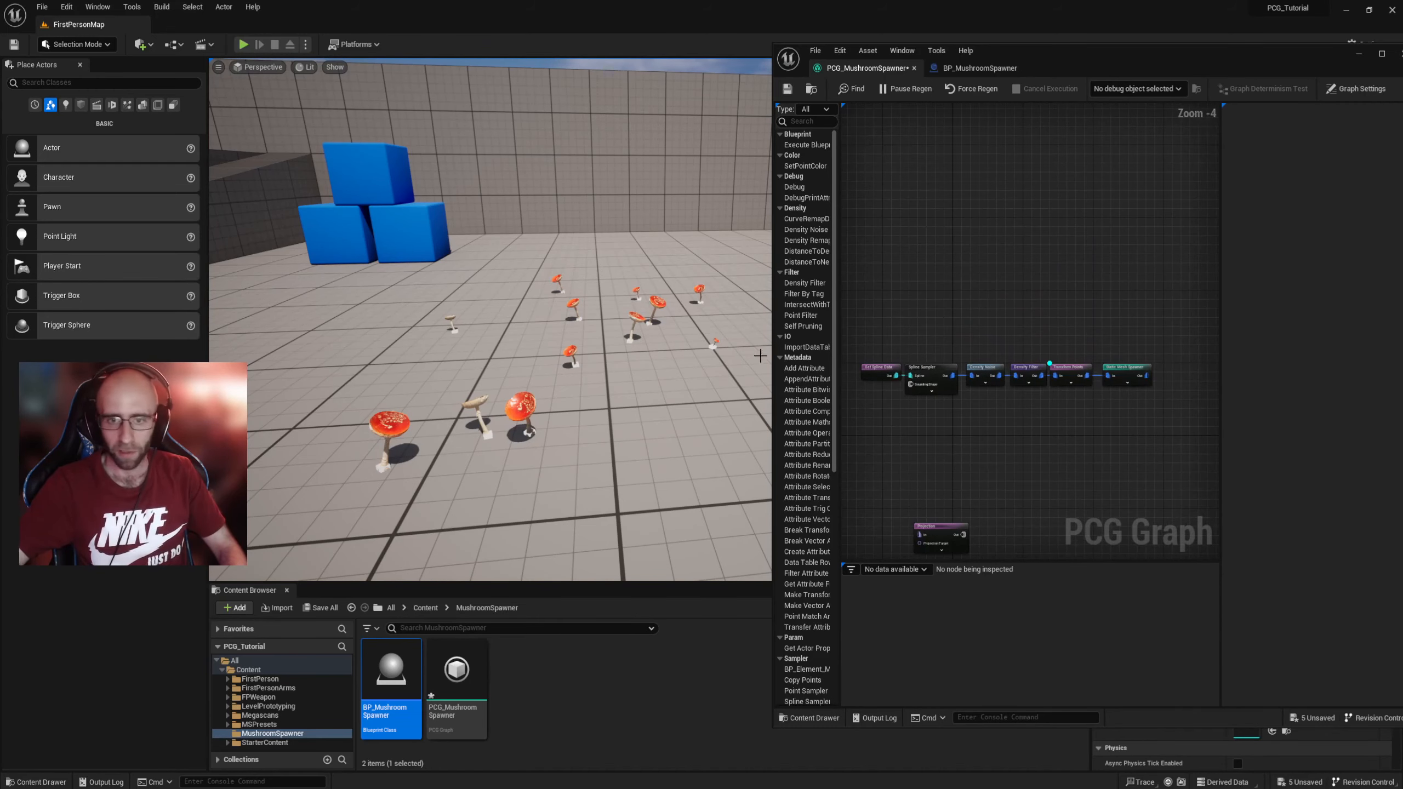
pyautogui.moveTo(771, 324); pyautogui.dragTo(635, 324)
pyautogui.scroll(4, 933, 391)
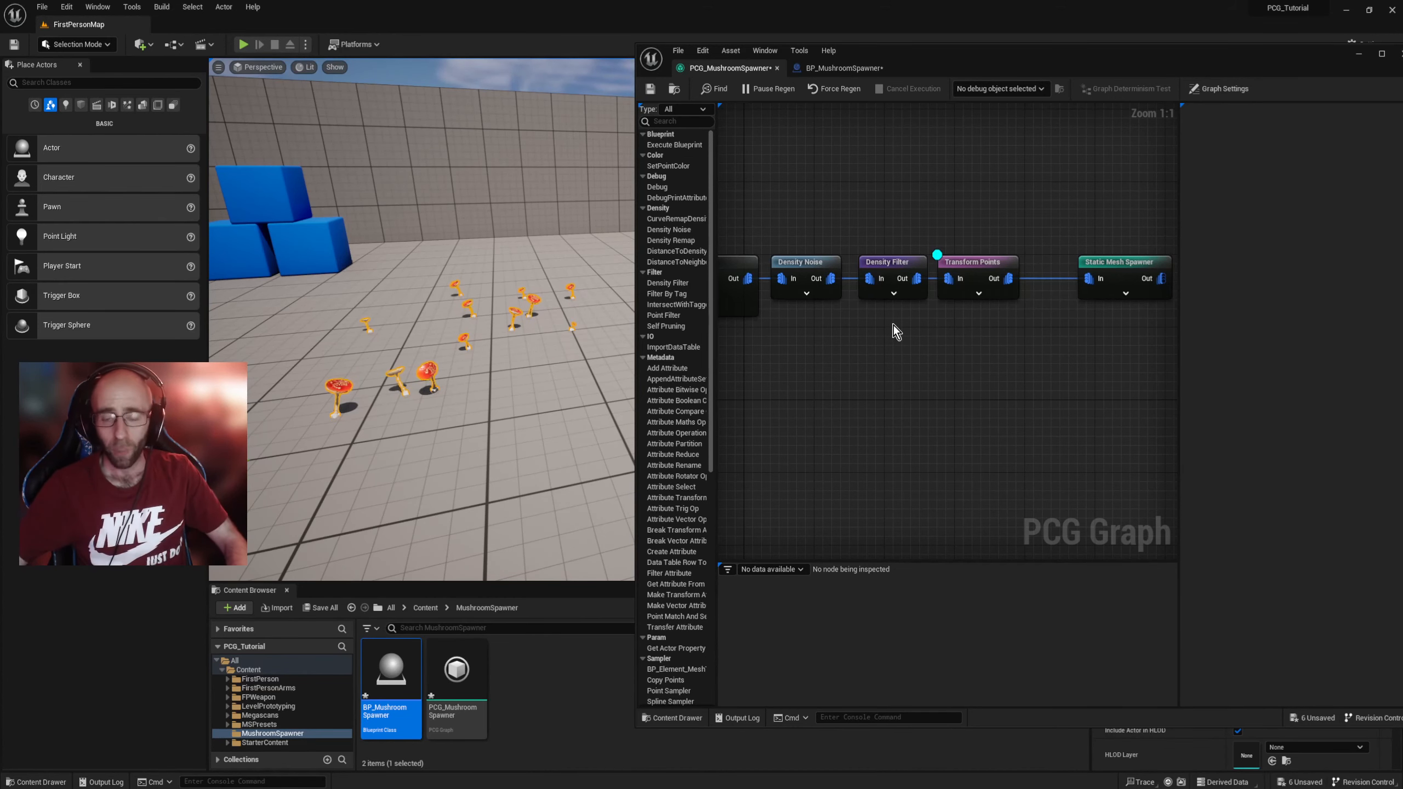
pyautogui.moveTo(1050, 55); pyautogui.dragTo(984, 57)
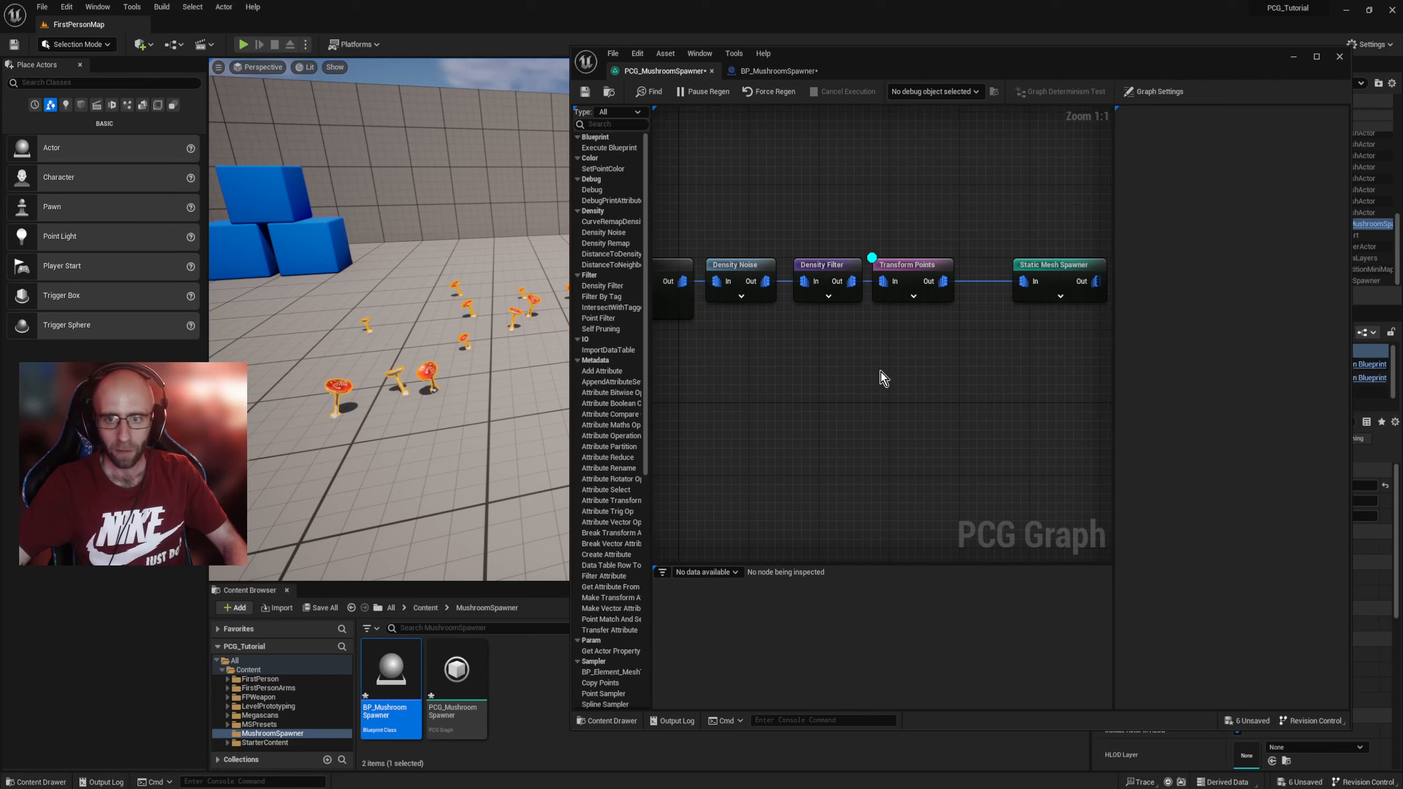
# Step: Expand the Transform Points node to examine its override pins, and collapse it again
pyautogui.moveTo(883, 379); pyautogui.dragTo(773, 353, button='right')
pyautogui.click(953, 281)
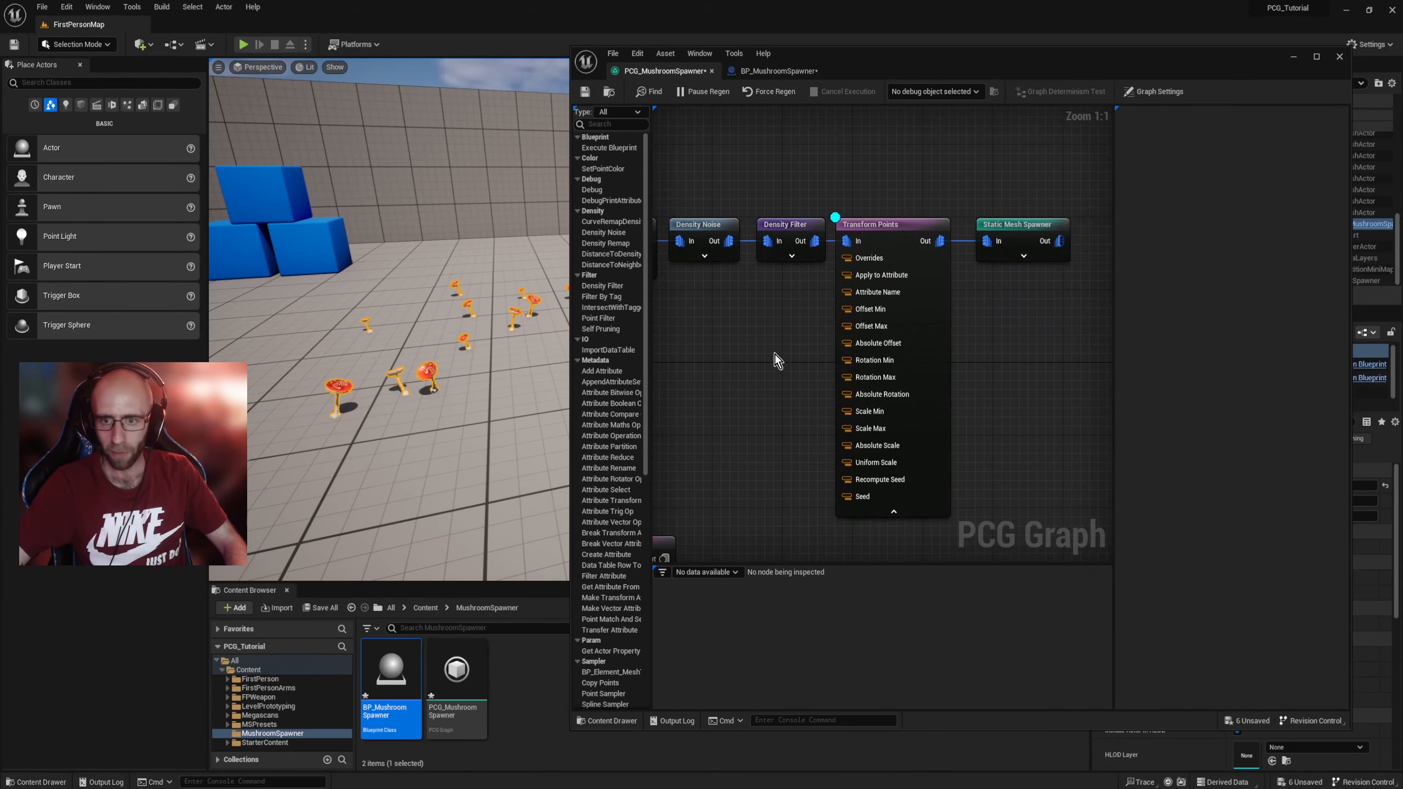
pyautogui.click(894, 512)
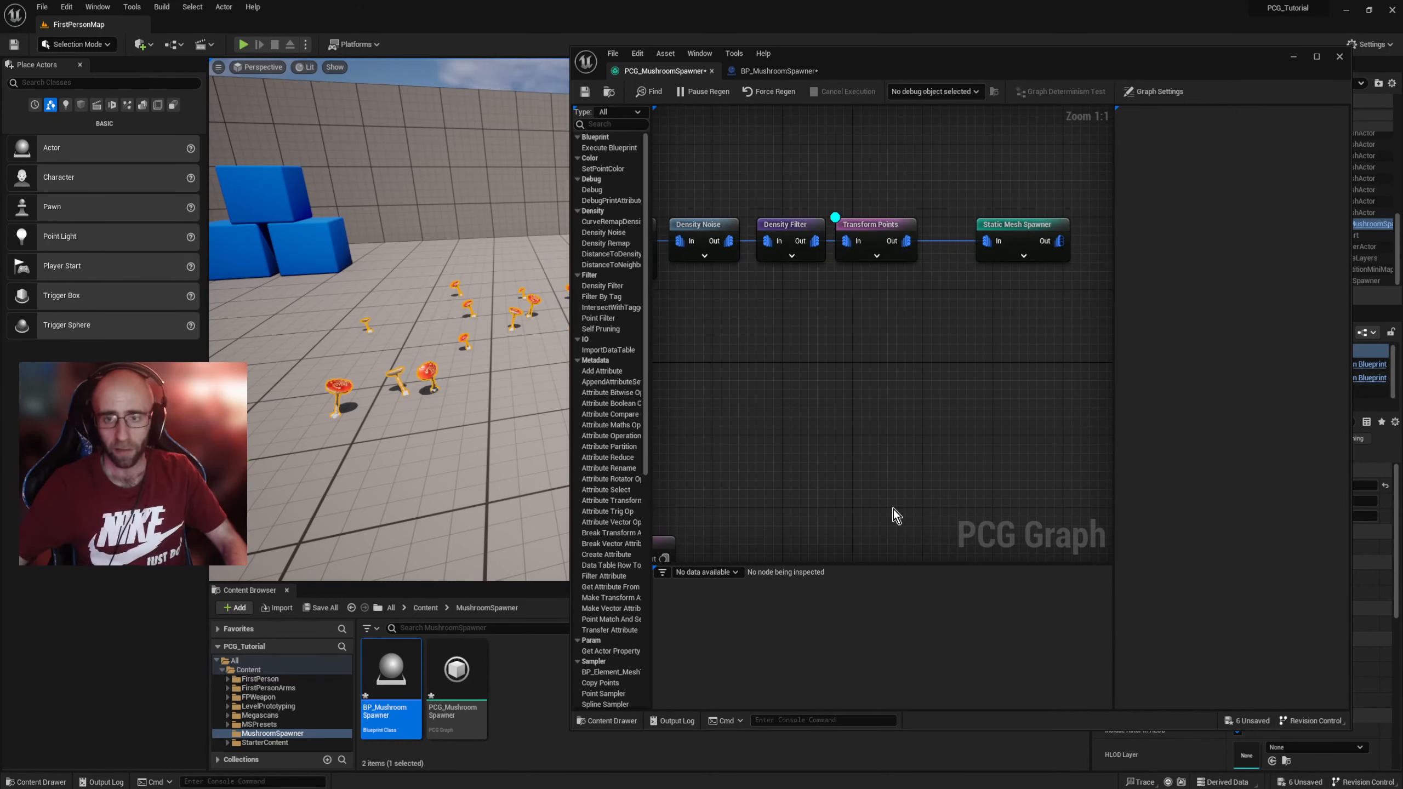
pyautogui.moveTo(827, 387); pyautogui.dragTo(879, 426, button='right')
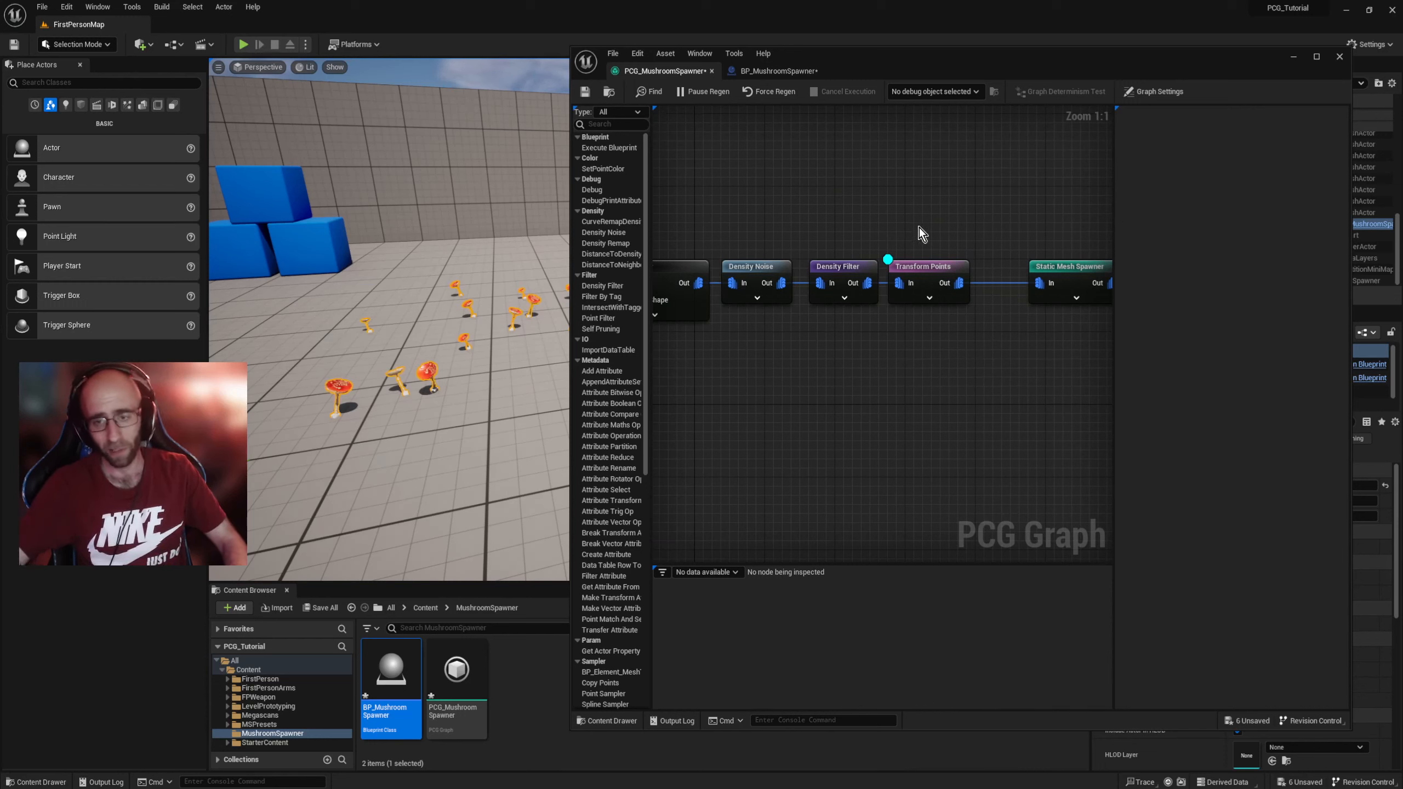
# Step: Move the Transform Points node further away from the Density Filter node in the graph
pyautogui.click(930, 265)
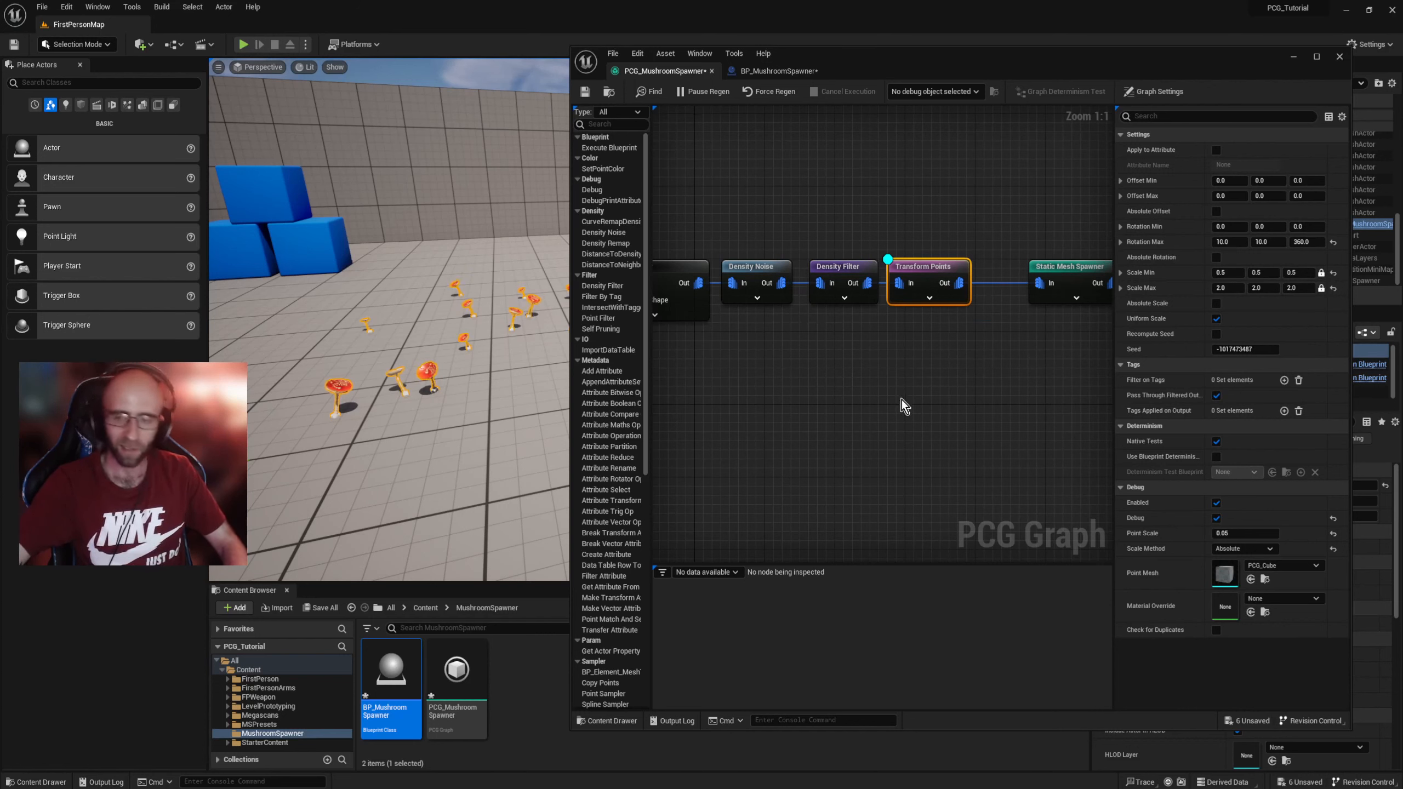
pyautogui.click(914, 208)
pyautogui.moveTo(950, 281); pyautogui.dragTo(845, 269, button='right')
pyautogui.moveTo(830, 250); pyautogui.dragTo(864, 256)
pyautogui.scroll(-4, 937, 367)
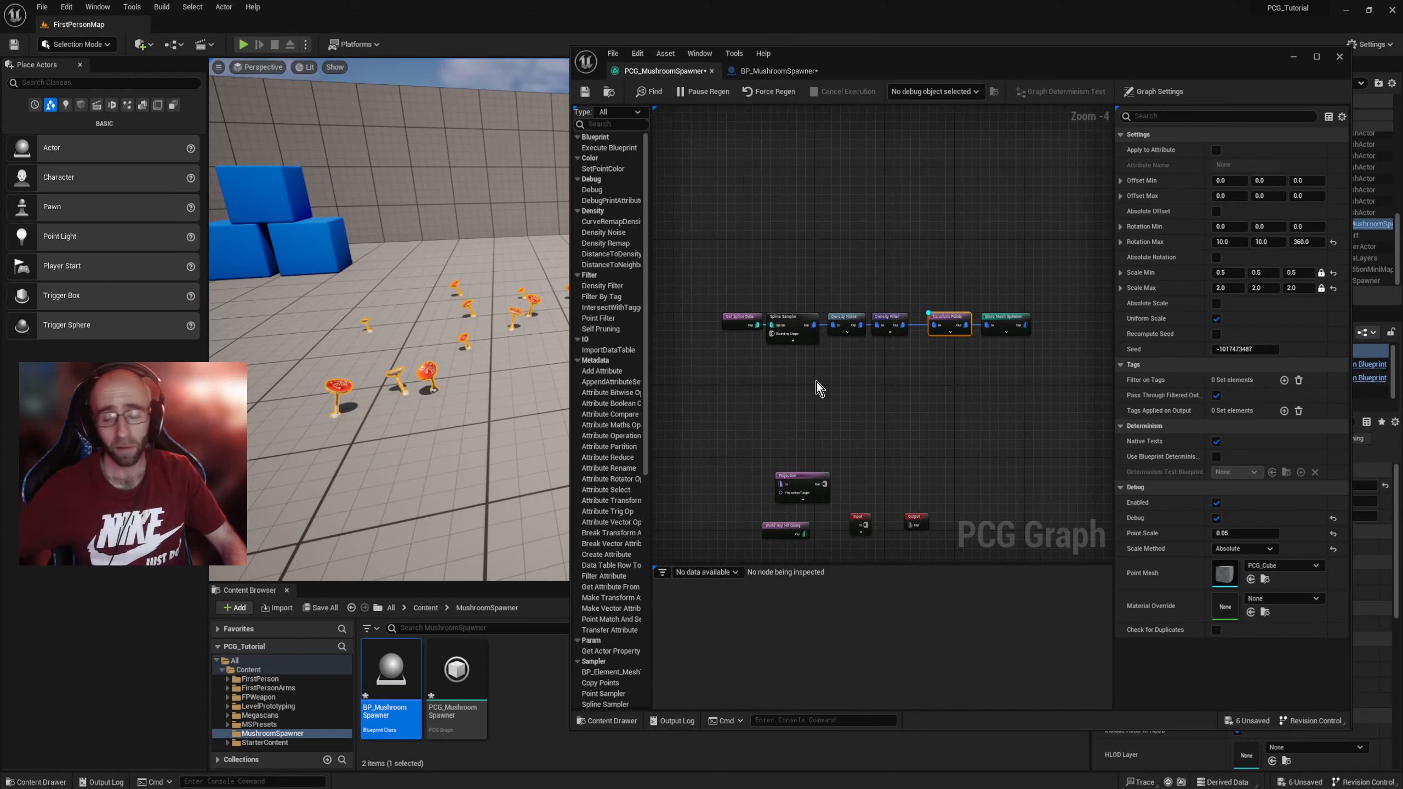
# Step: Expand the Transform Points node's override pins and move the Static Mesh Spawner node clear of it
pyautogui.scroll(3, 962, 352)
pyautogui.moveTo(937, 379); pyautogui.dragTo(804, 281, button='right')
pyautogui.click(962, 359)
pyautogui.moveTo(988, 195); pyautogui.dragTo(1020, 196)
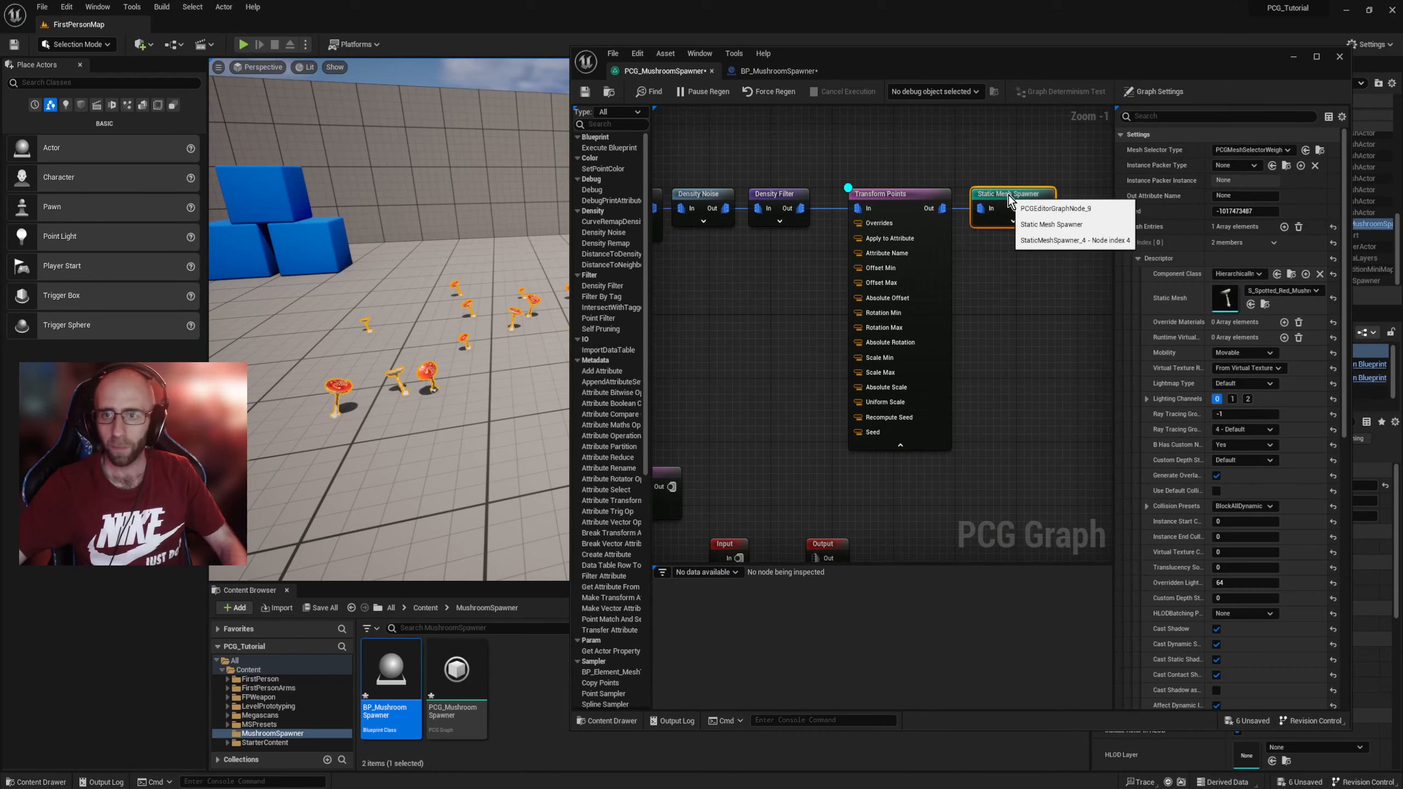
pyautogui.moveTo(755, 335); pyautogui.dragTo(769, 387, button='right')
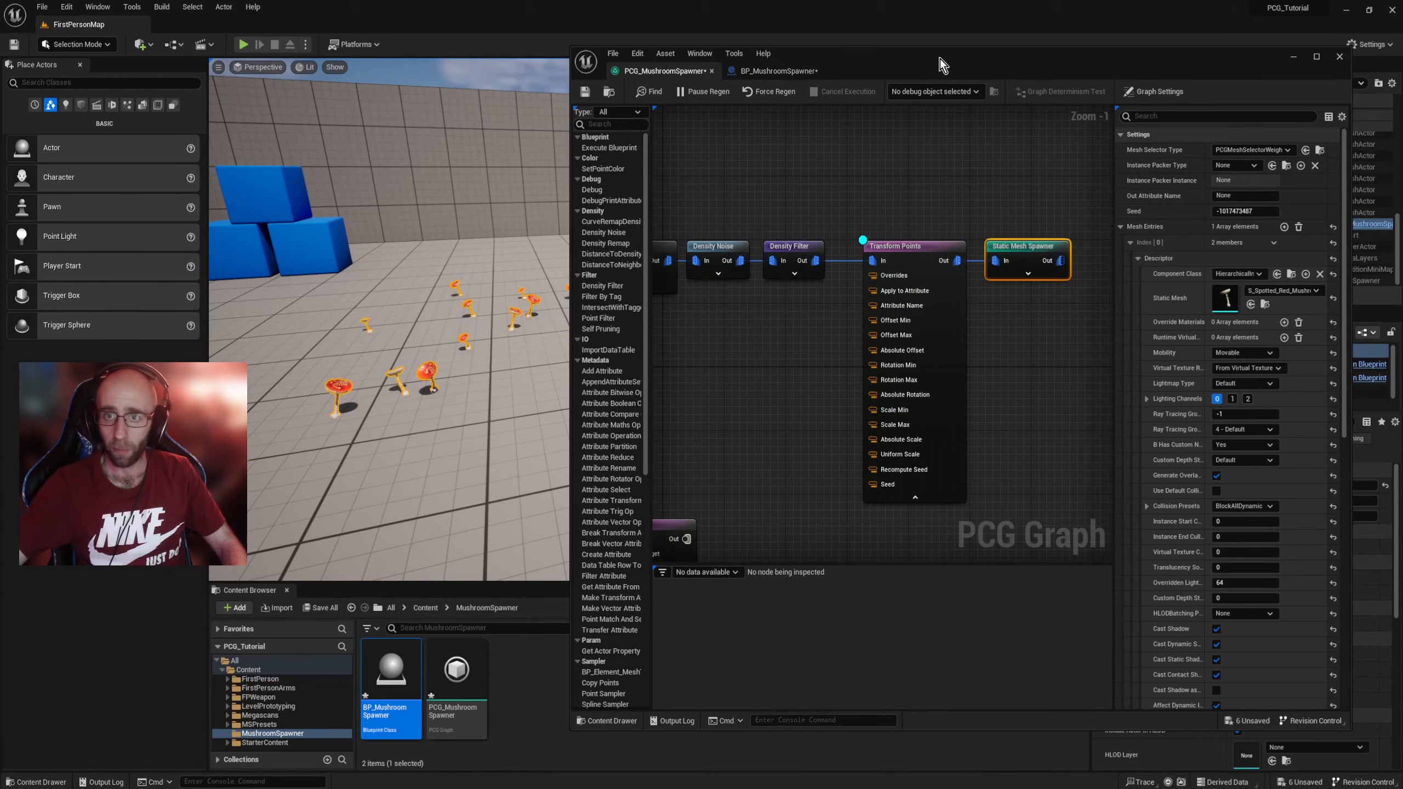
pyautogui.moveTo(940, 58); pyautogui.dragTo(935, 36)
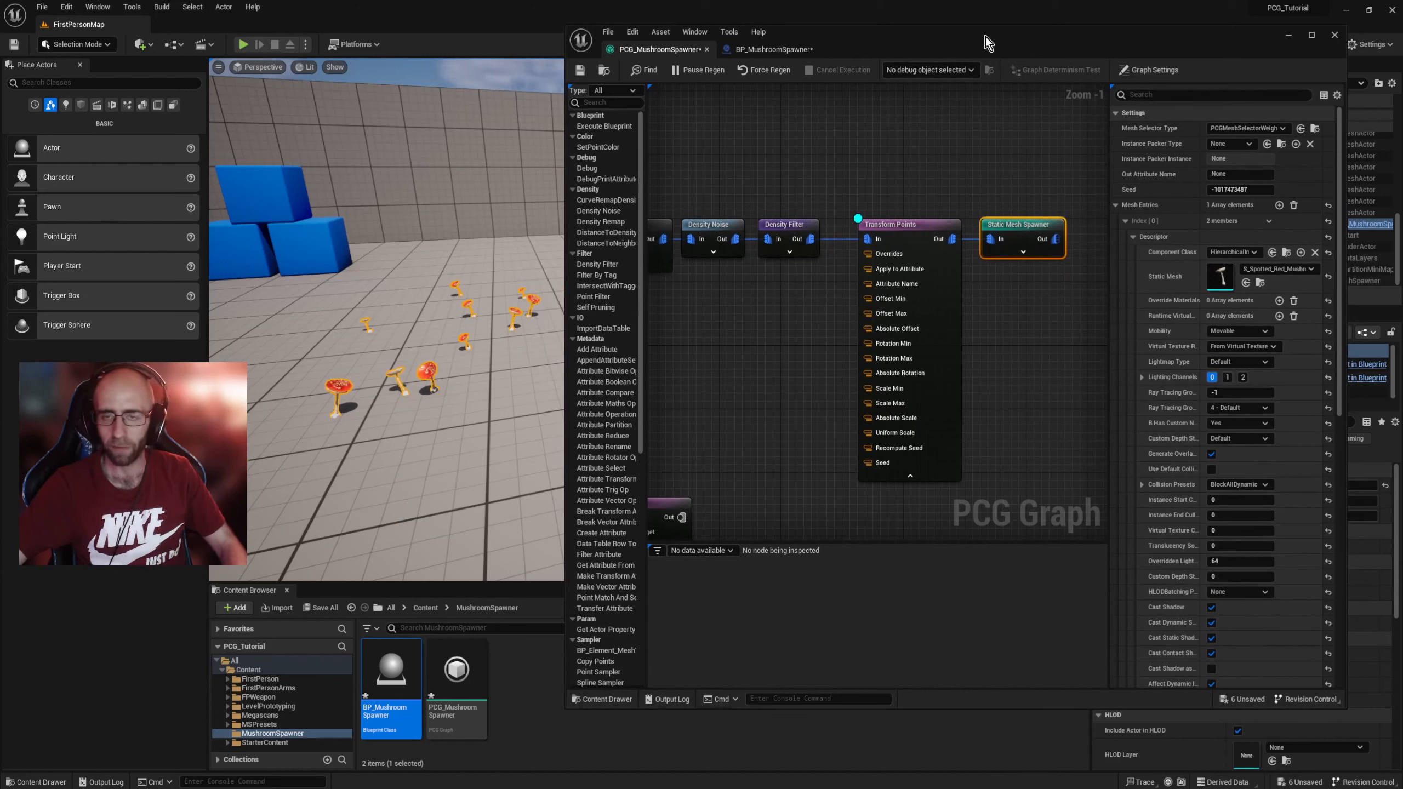
# Step: Add a Get Actor Property node and place it below the Density Filter, beside the Transform Points override pins
pyautogui.rightClick(752, 326)
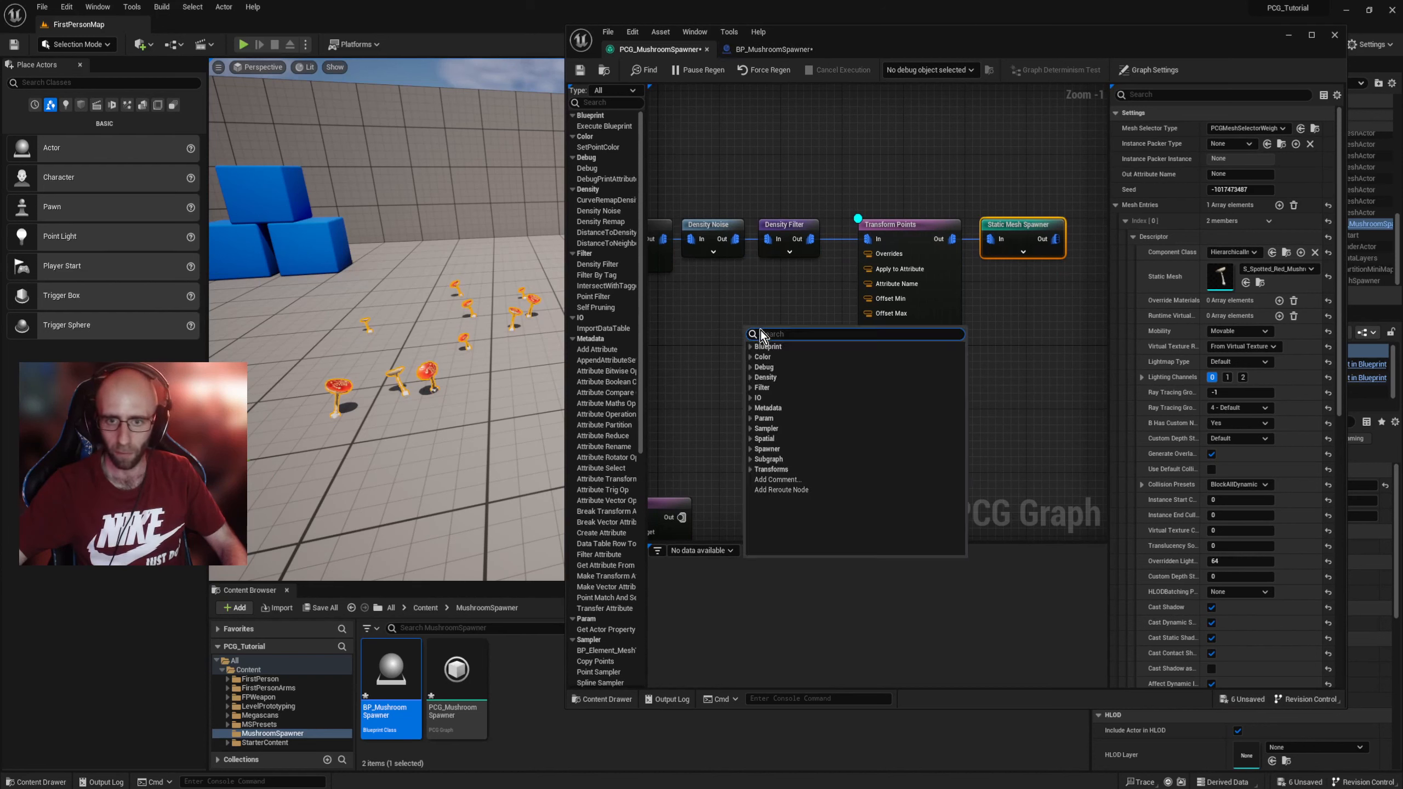
pyautogui.write('get')
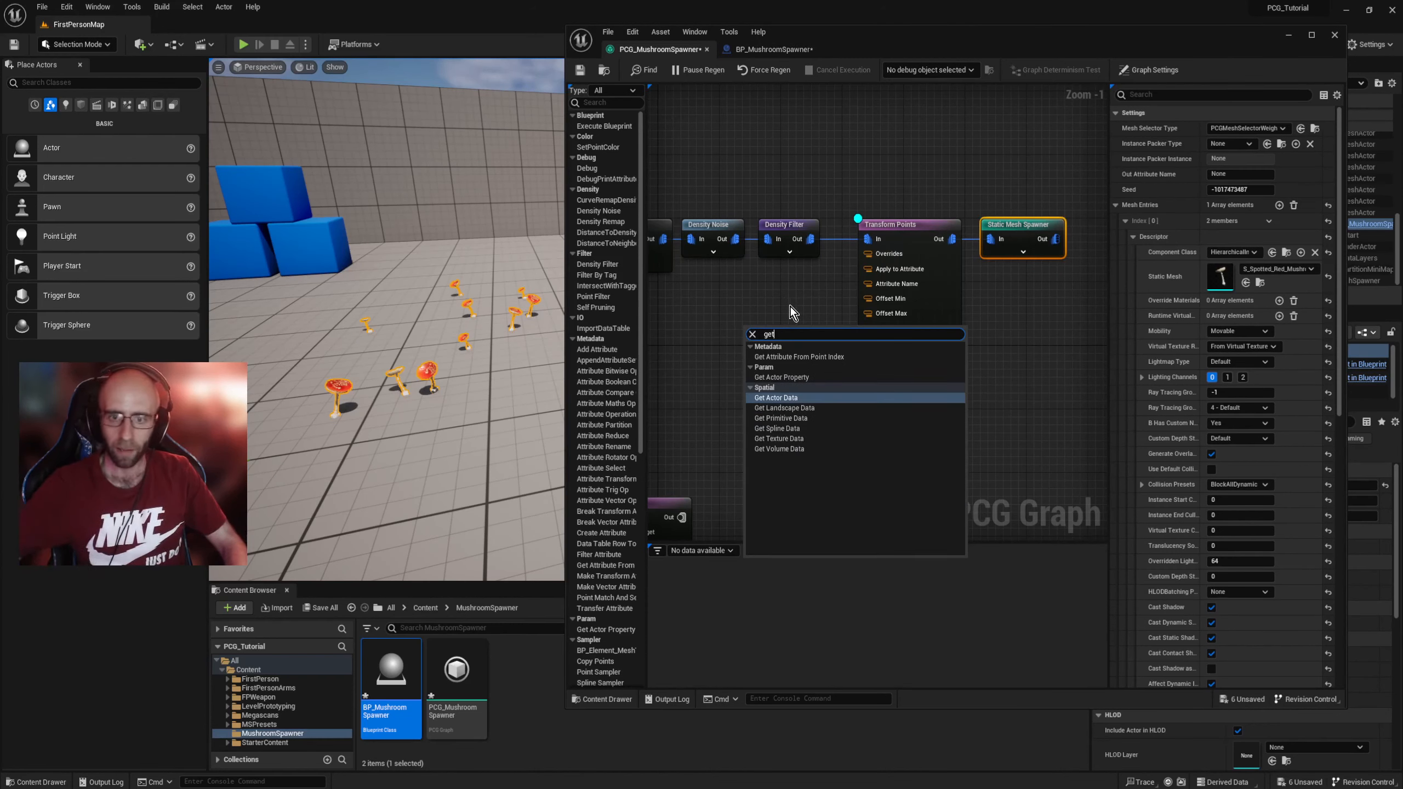
pyautogui.click(763, 321)
pyautogui.rightClick(763, 321)
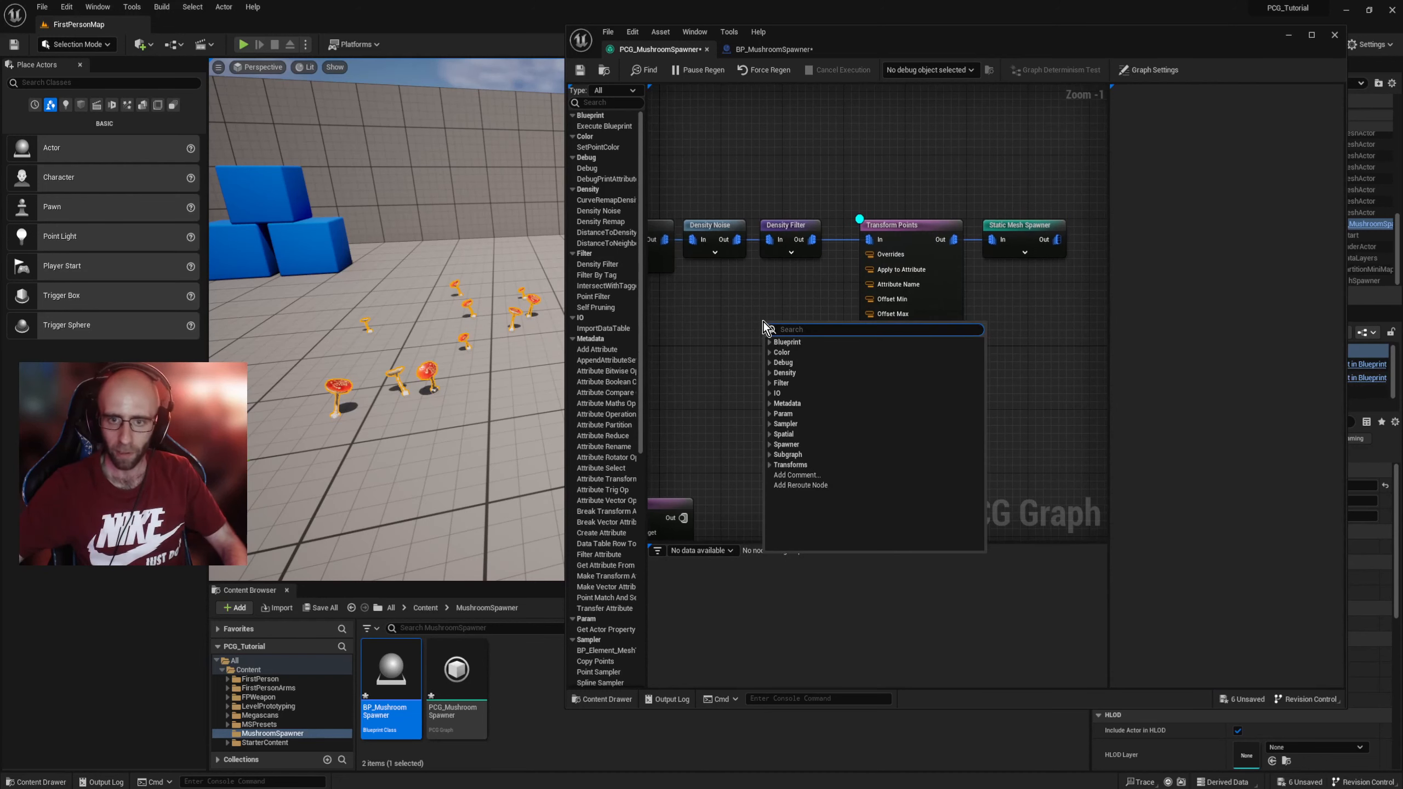
pyautogui.write('get actor')
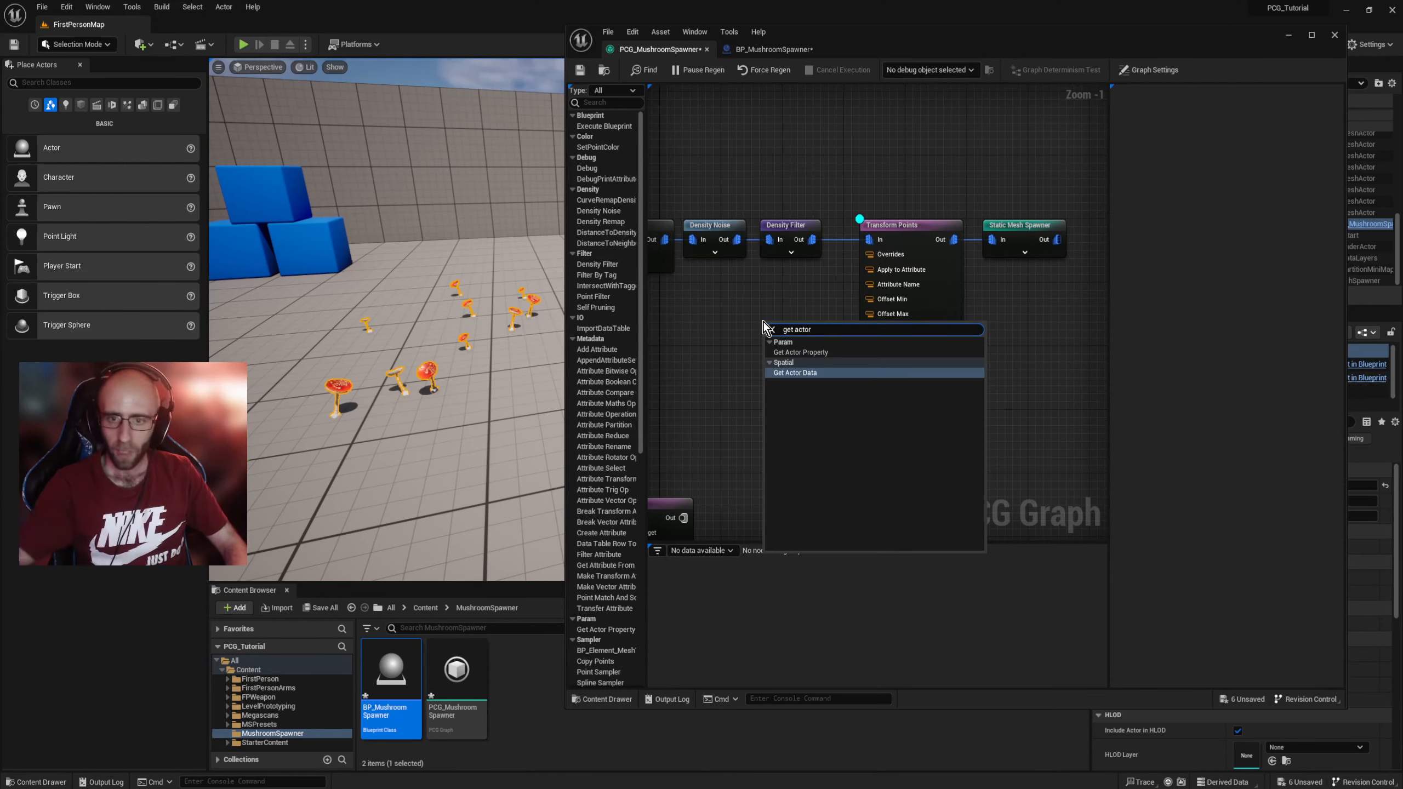
pyautogui.click(823, 352)
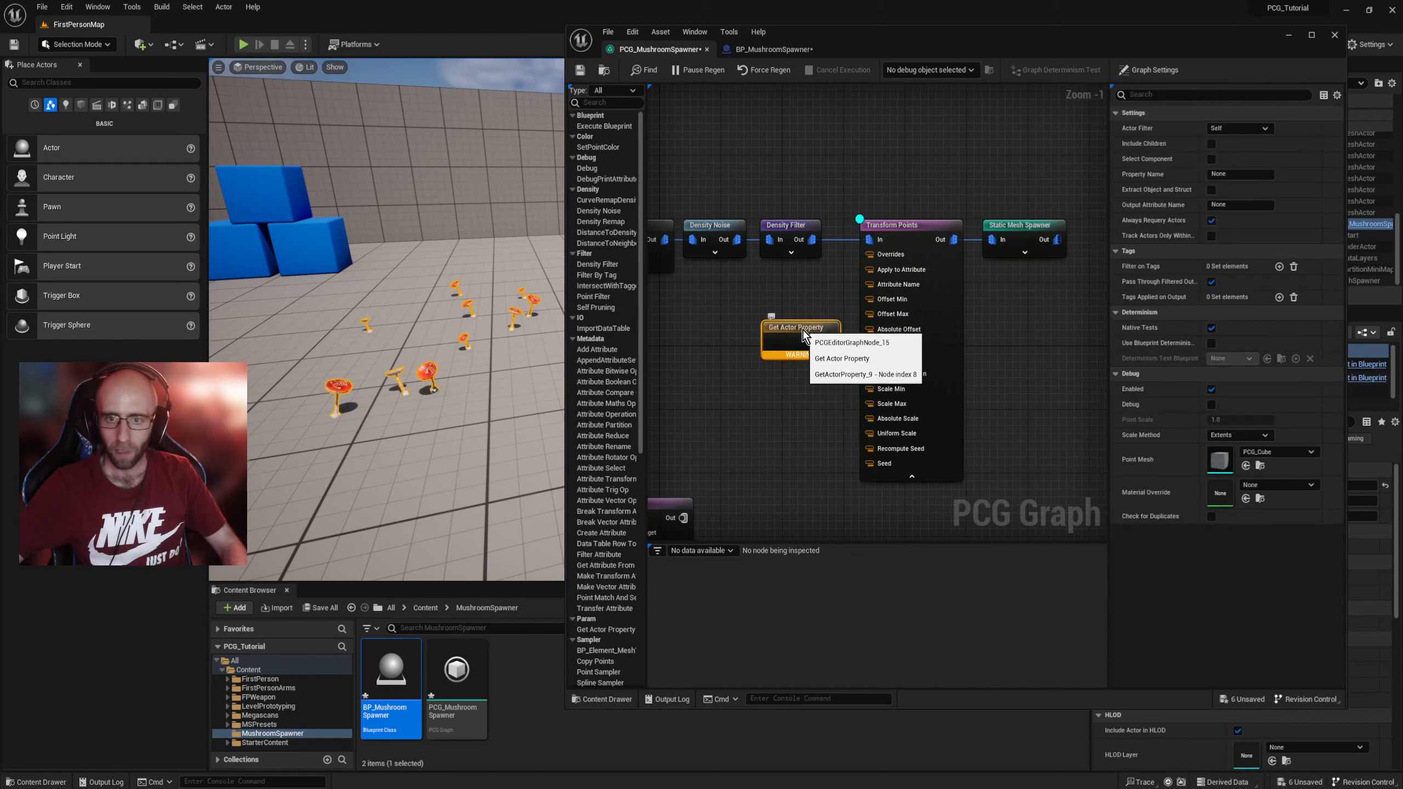
pyautogui.moveTo(824, 354); pyautogui.dragTo(775, 333)
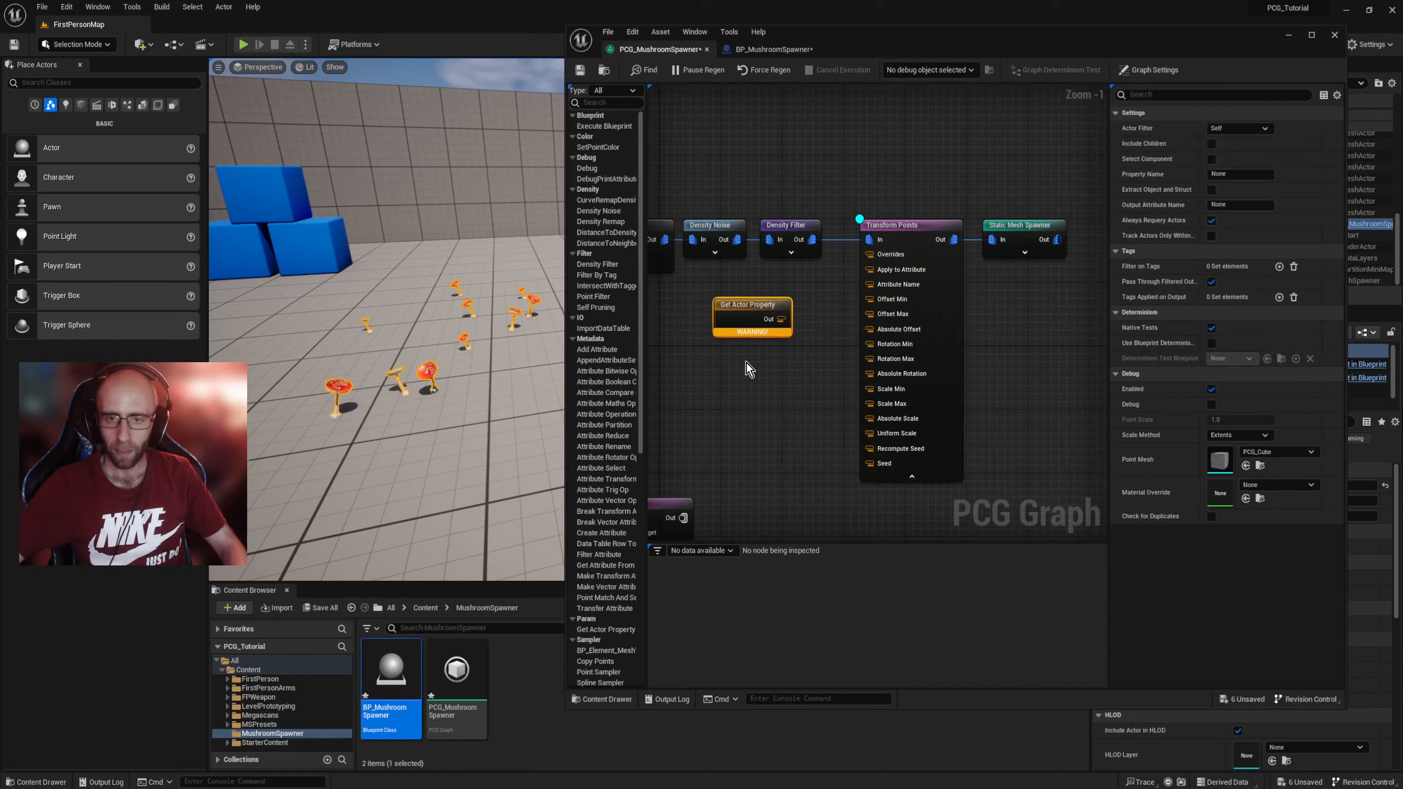
pyautogui.moveTo(745, 362); pyautogui.dragTo(792, 367, button='right')
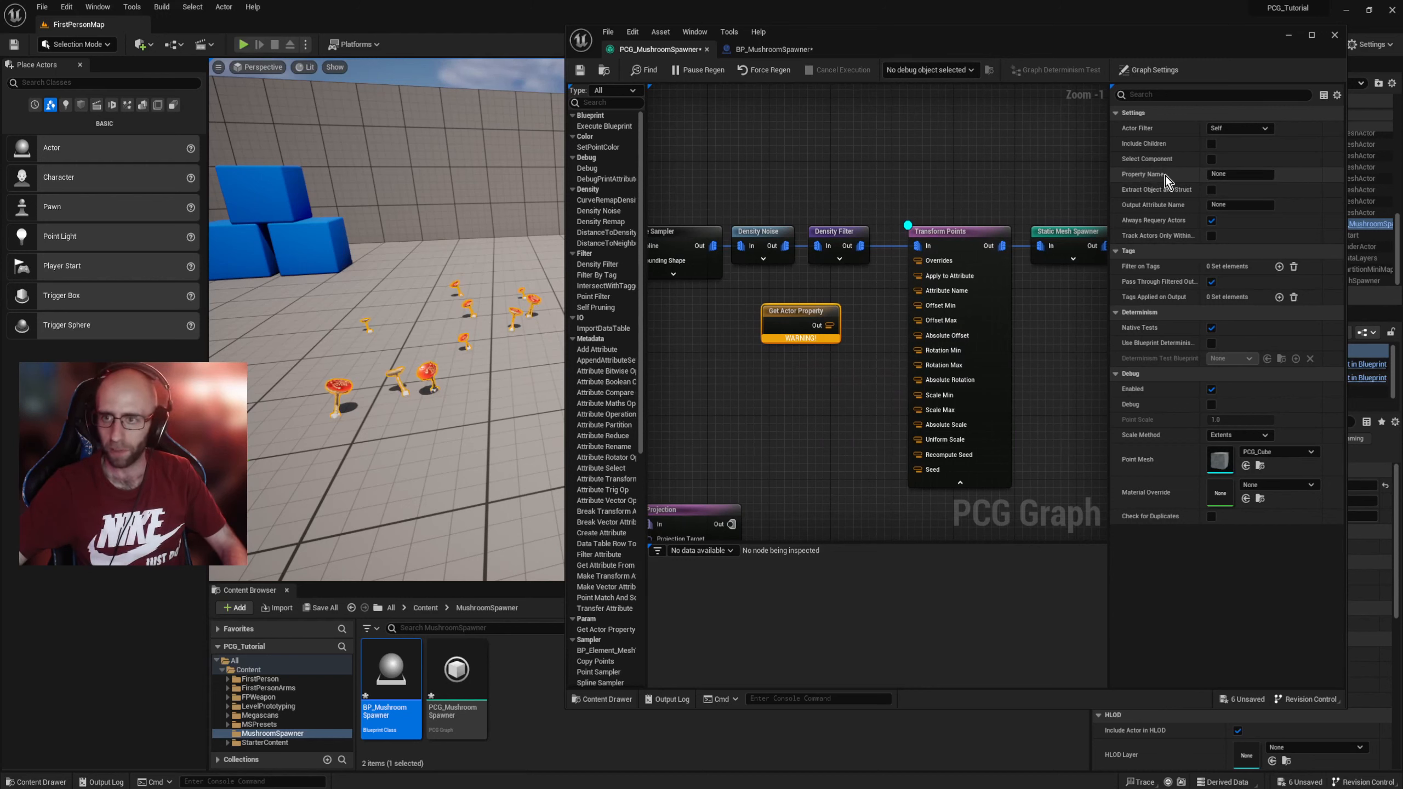
# Step: Set the Get Actor Property node's property name to MushroomScaleMax and copy that name
pyautogui.click(1231, 174)
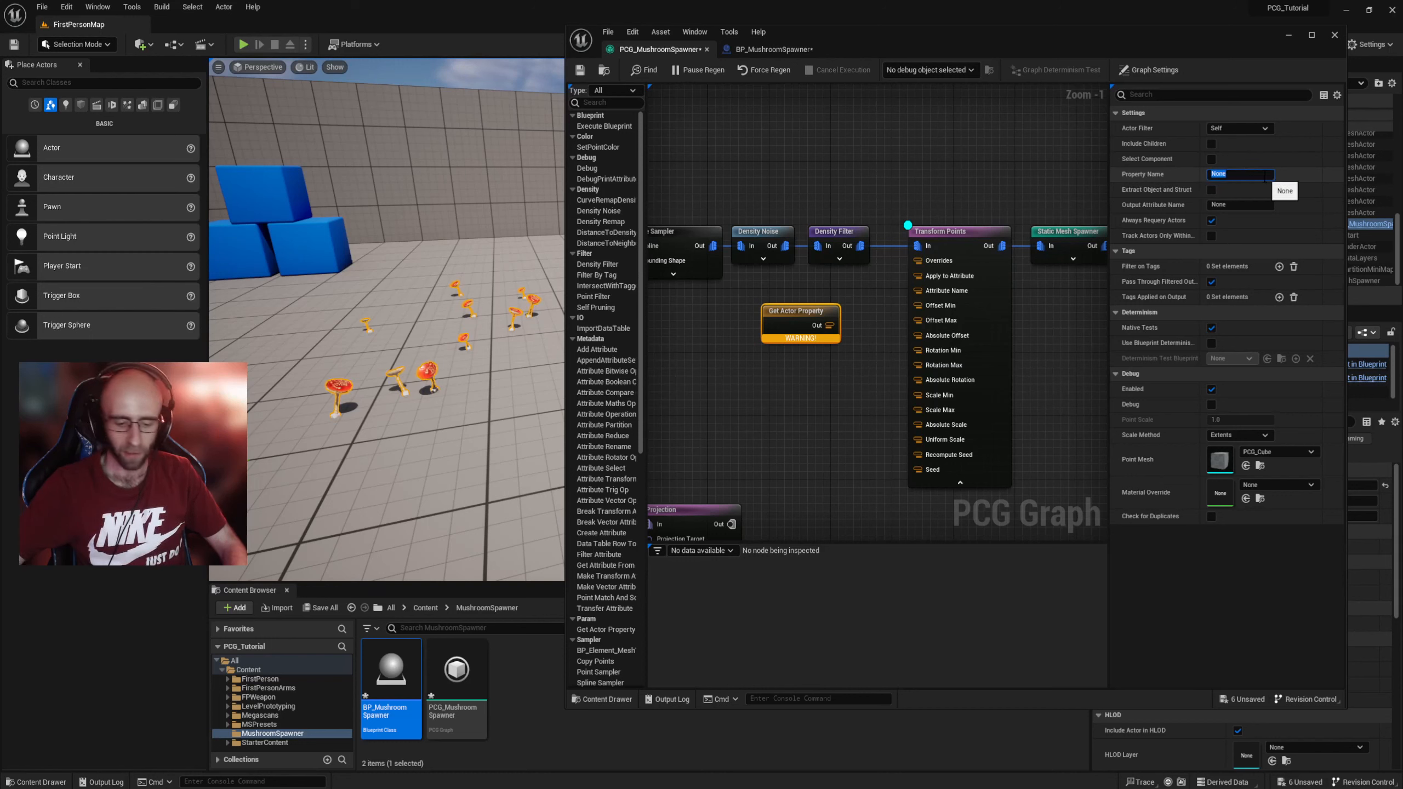
pyautogui.press('BackSpace')
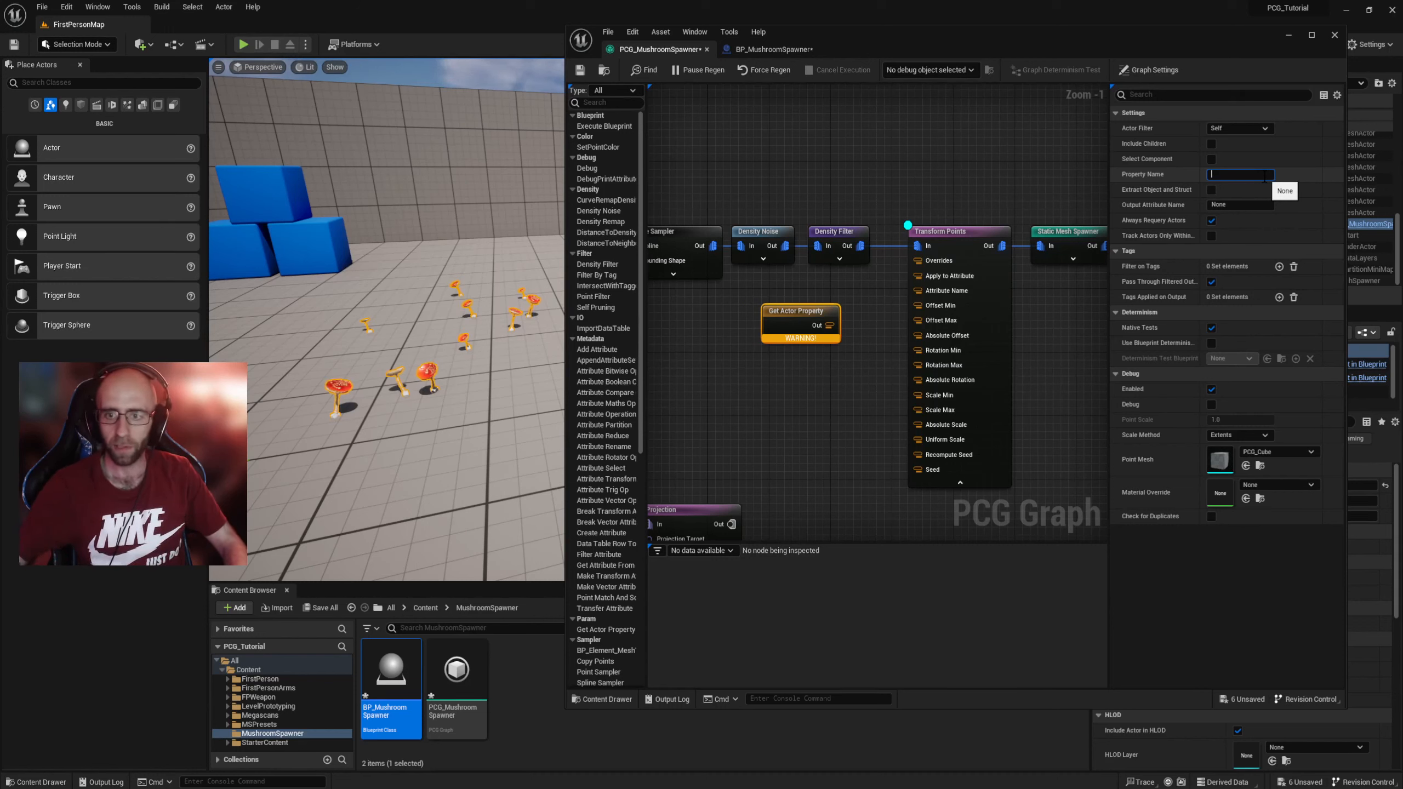
pyautogui.write('Mushroom')
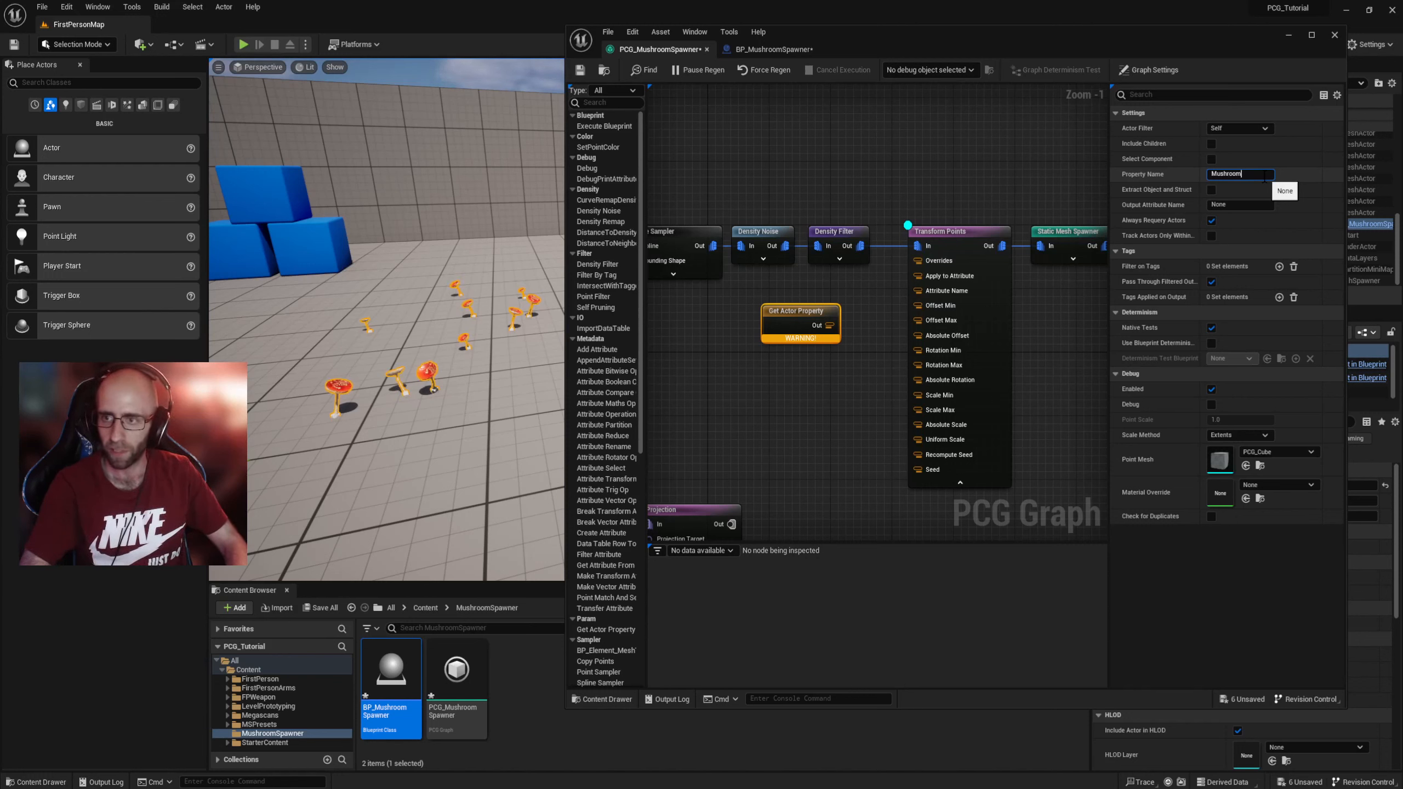
pyautogui.write('aleMax')
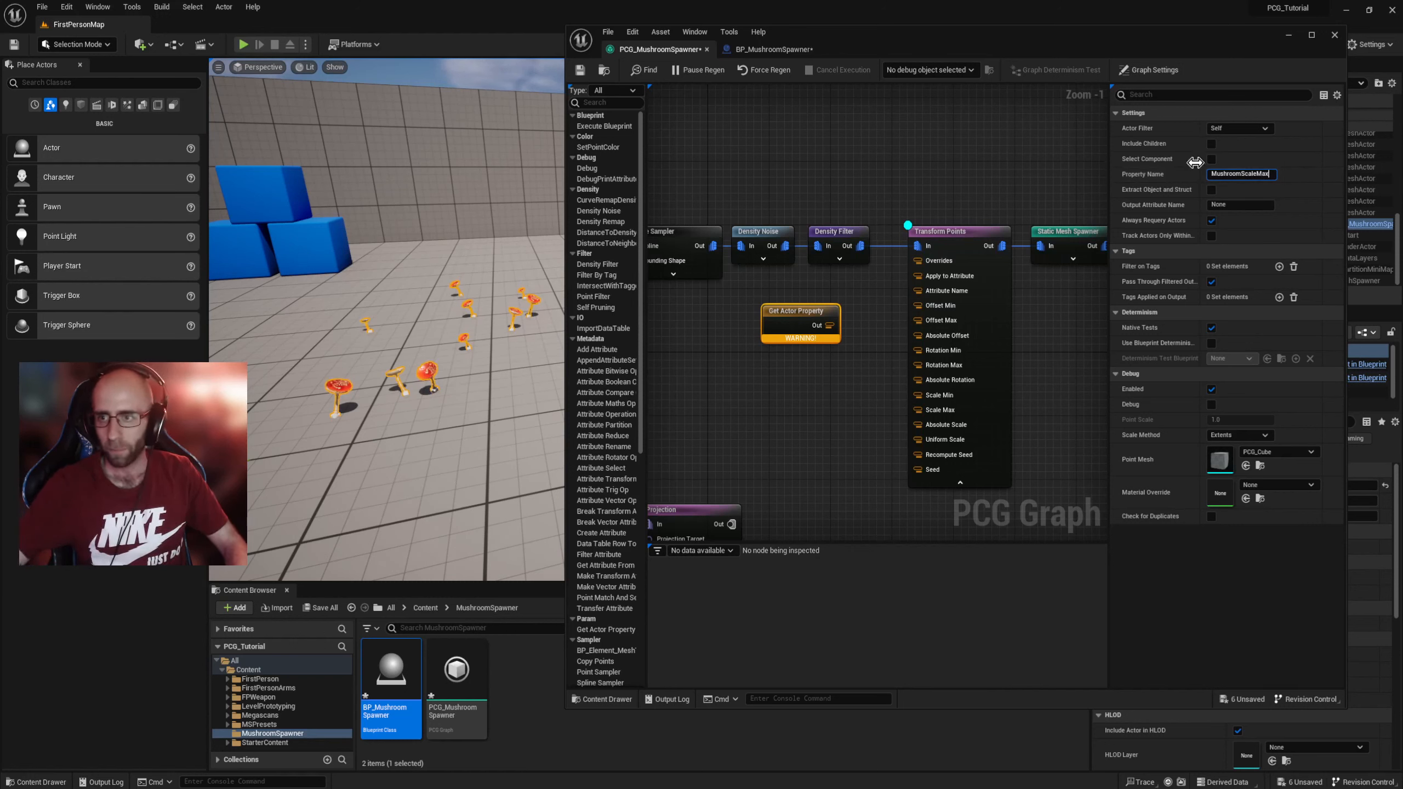
pyautogui.doubleClick(1231, 174)
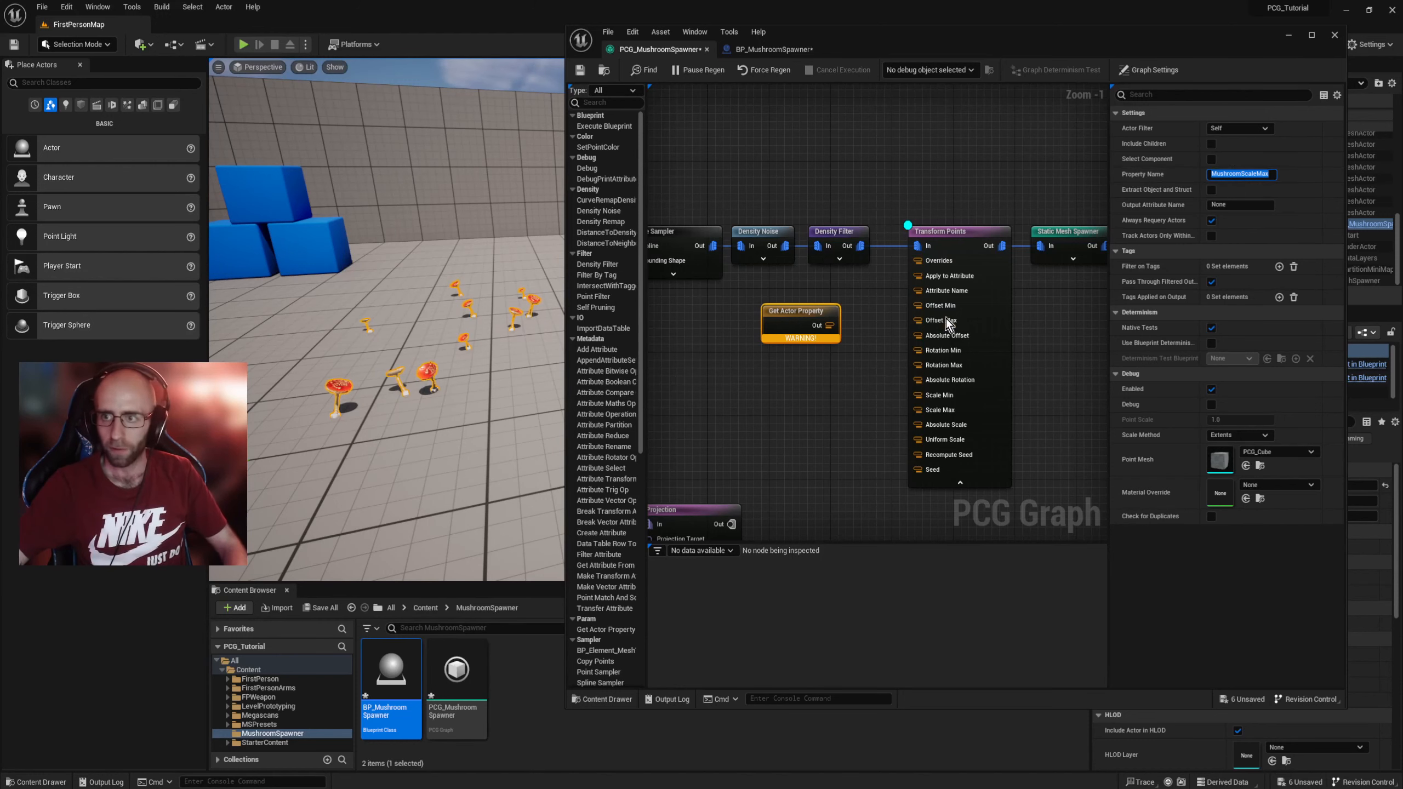
pyautogui.click(886, 320)
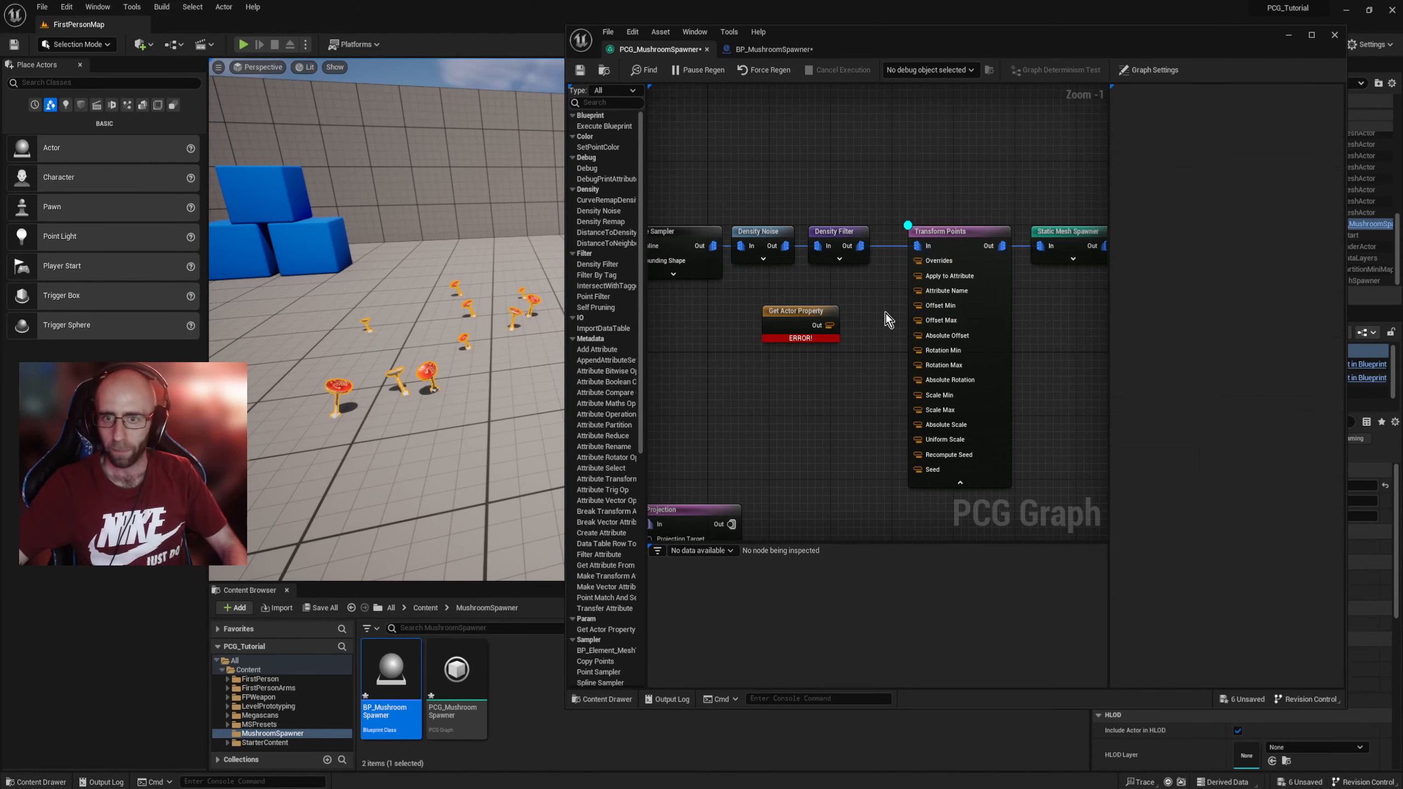
# Step: Create a Float variable named MushroomScaleMax in the BP_MushroomSpawner blueprint
pyautogui.click(763, 52)
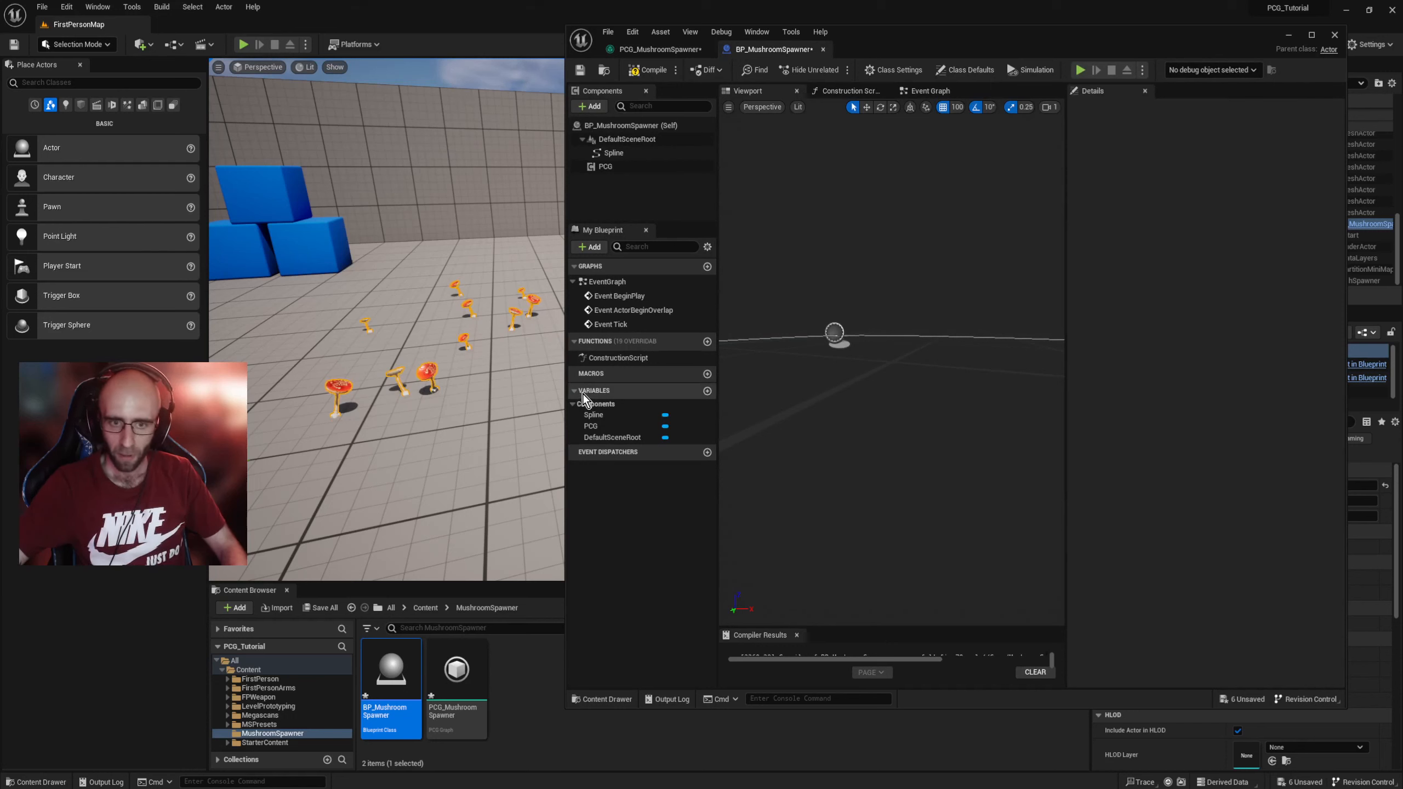
pyautogui.click(707, 391)
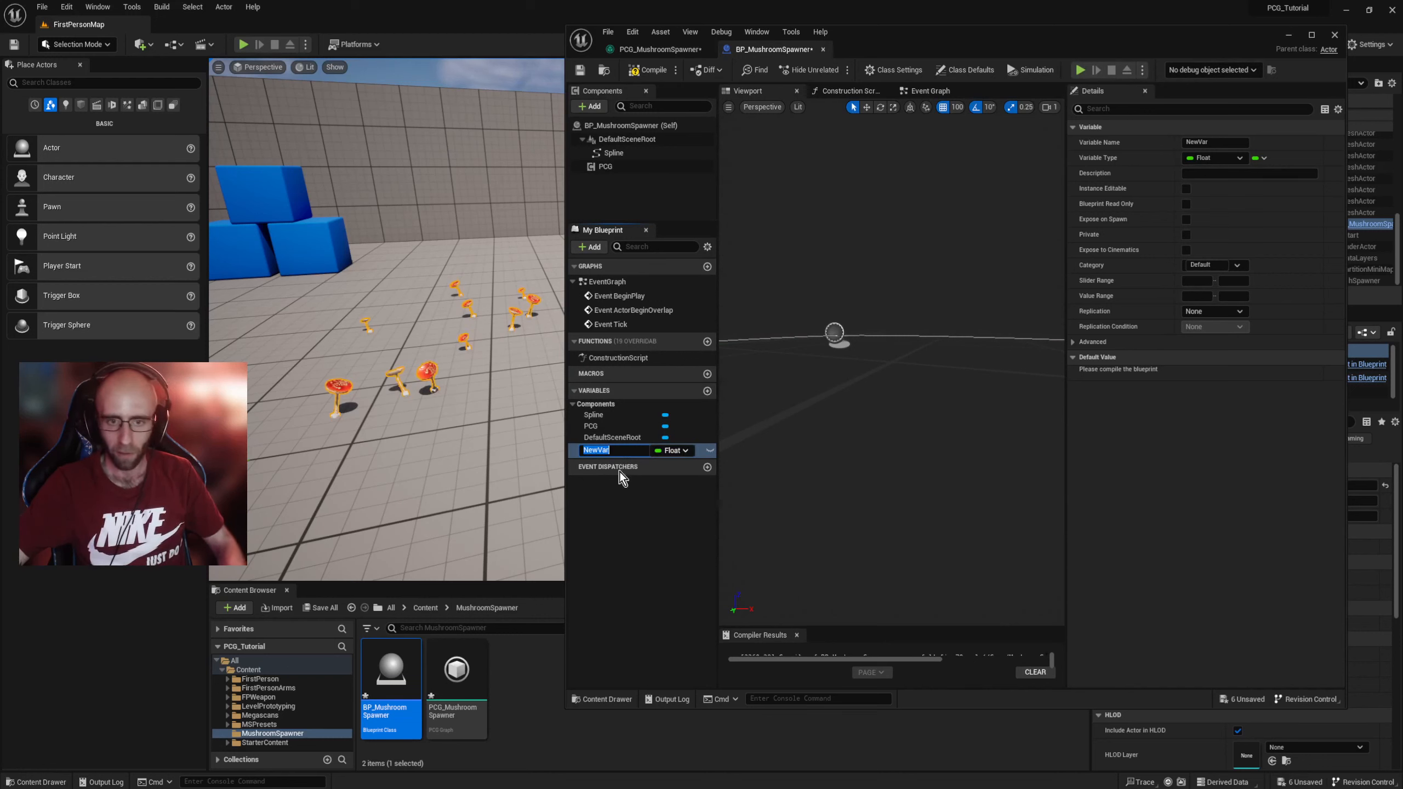
pyautogui.write('MushroomScaleMax')
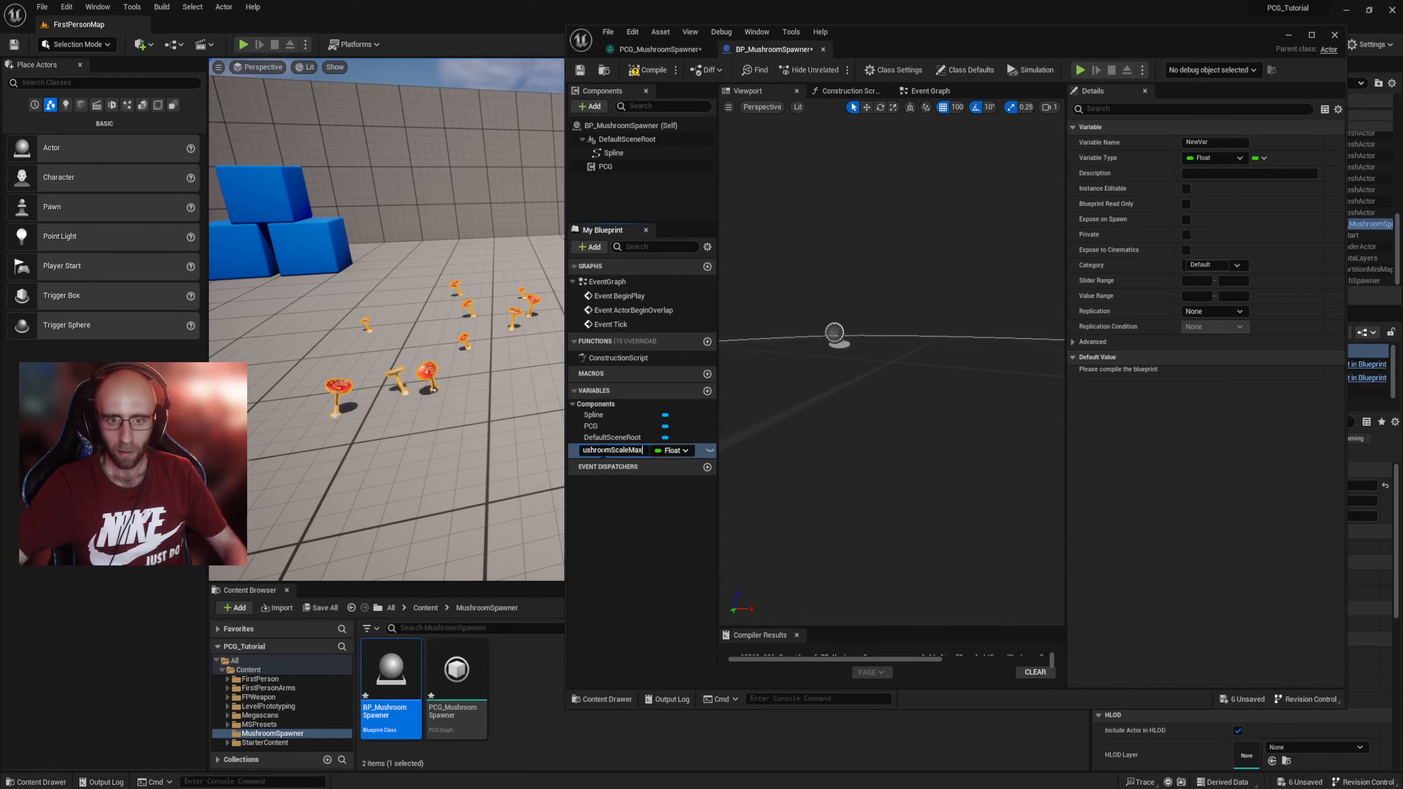
pyautogui.press('Return')
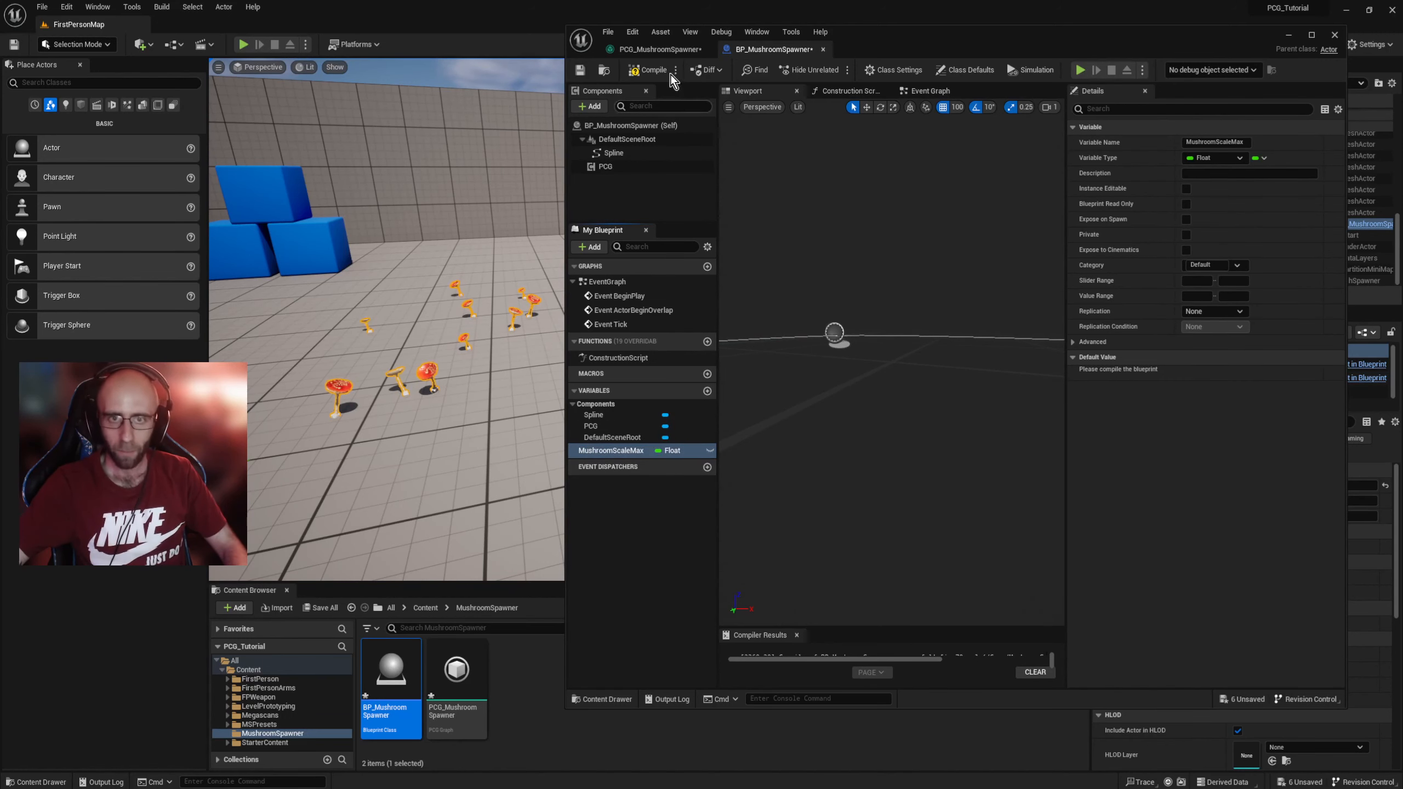
# Step: Compare the Get Actor Property node's property name with the MushroomScaleMax variable in the blueprint
pyautogui.click(654, 50)
pyautogui.click(795, 318)
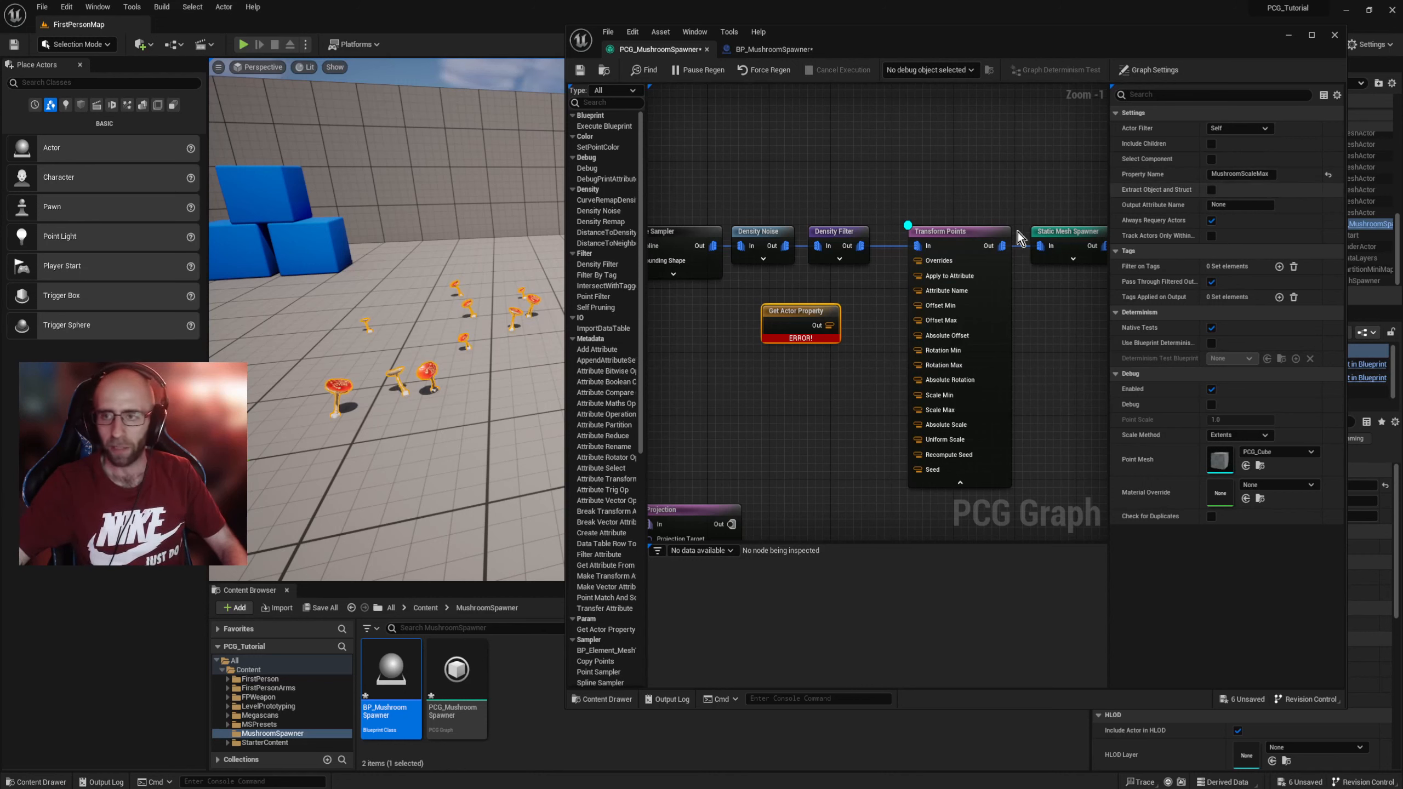
pyautogui.click(767, 54)
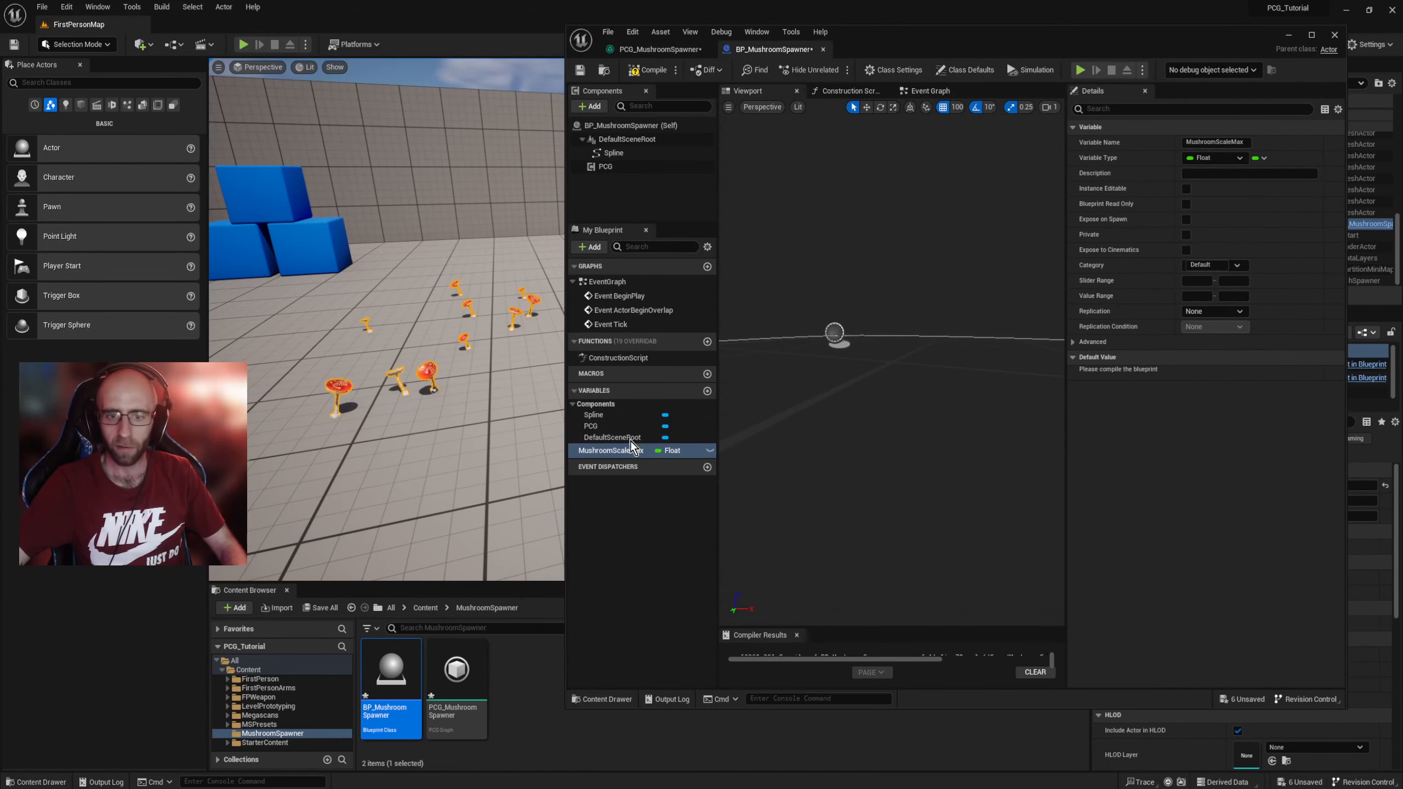
pyautogui.click(933, 91)
pyautogui.click(763, 90)
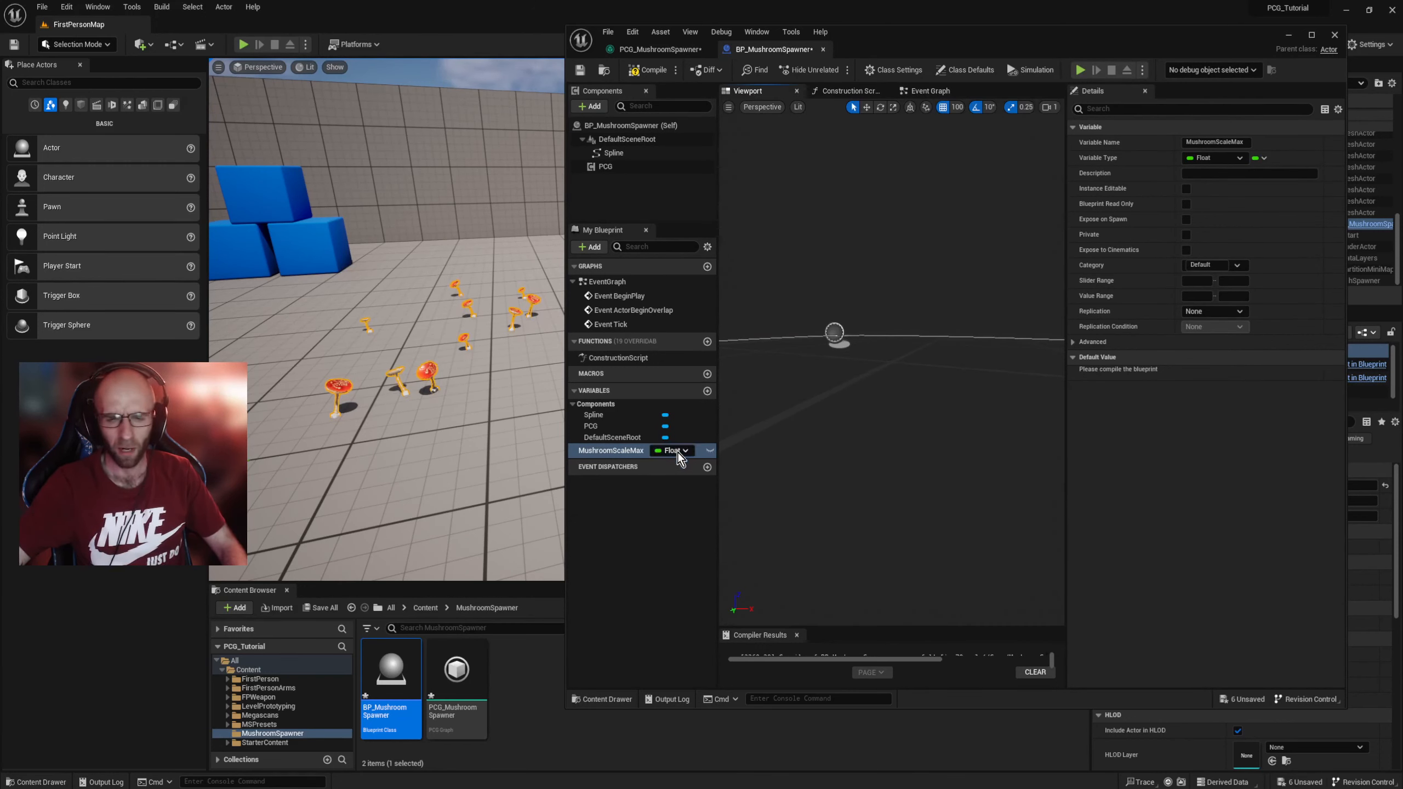
pyautogui.click(660, 48)
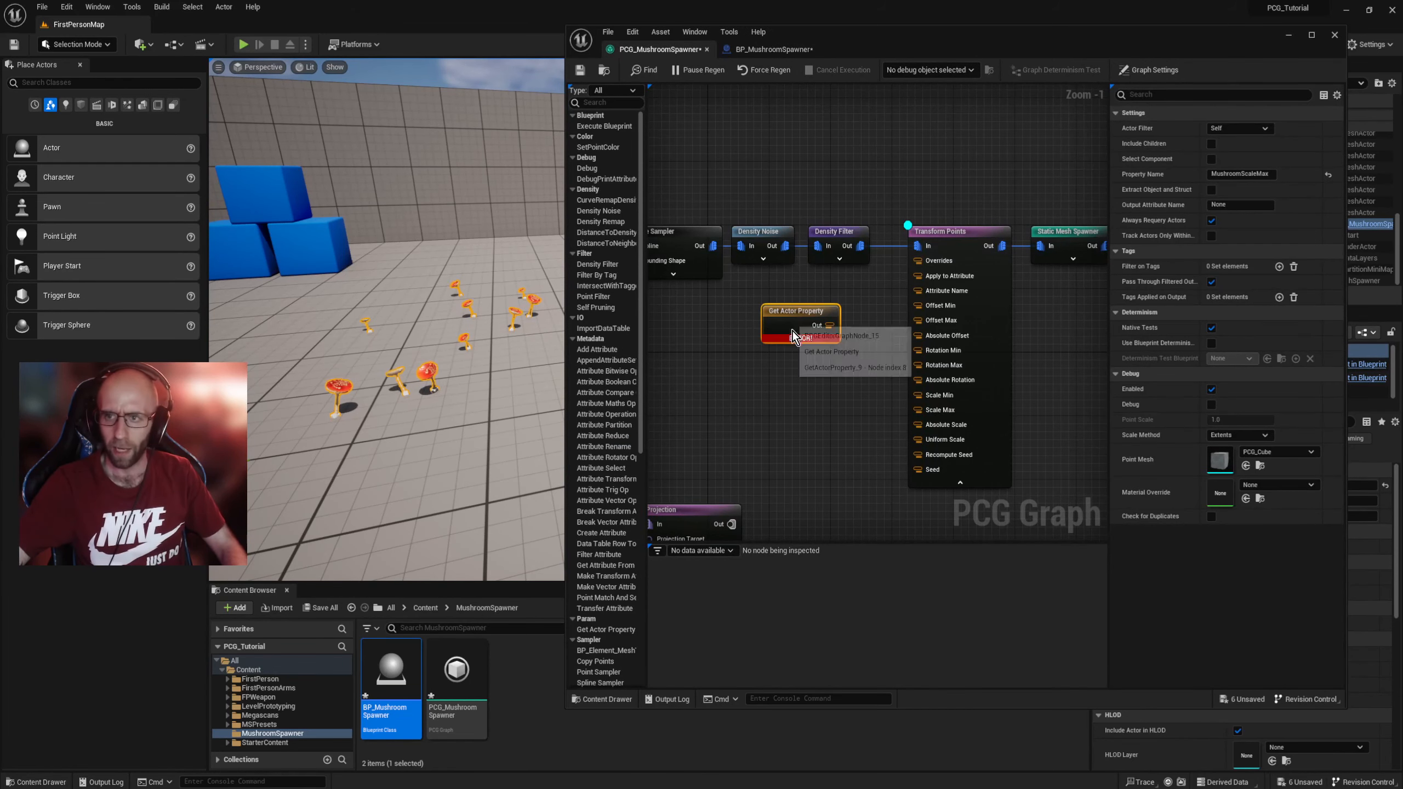
# Step: Check the MushroomScaleMax variable's type against the Transform Points scale settings and the Get Actor Property node's settings
pyautogui.click(765, 52)
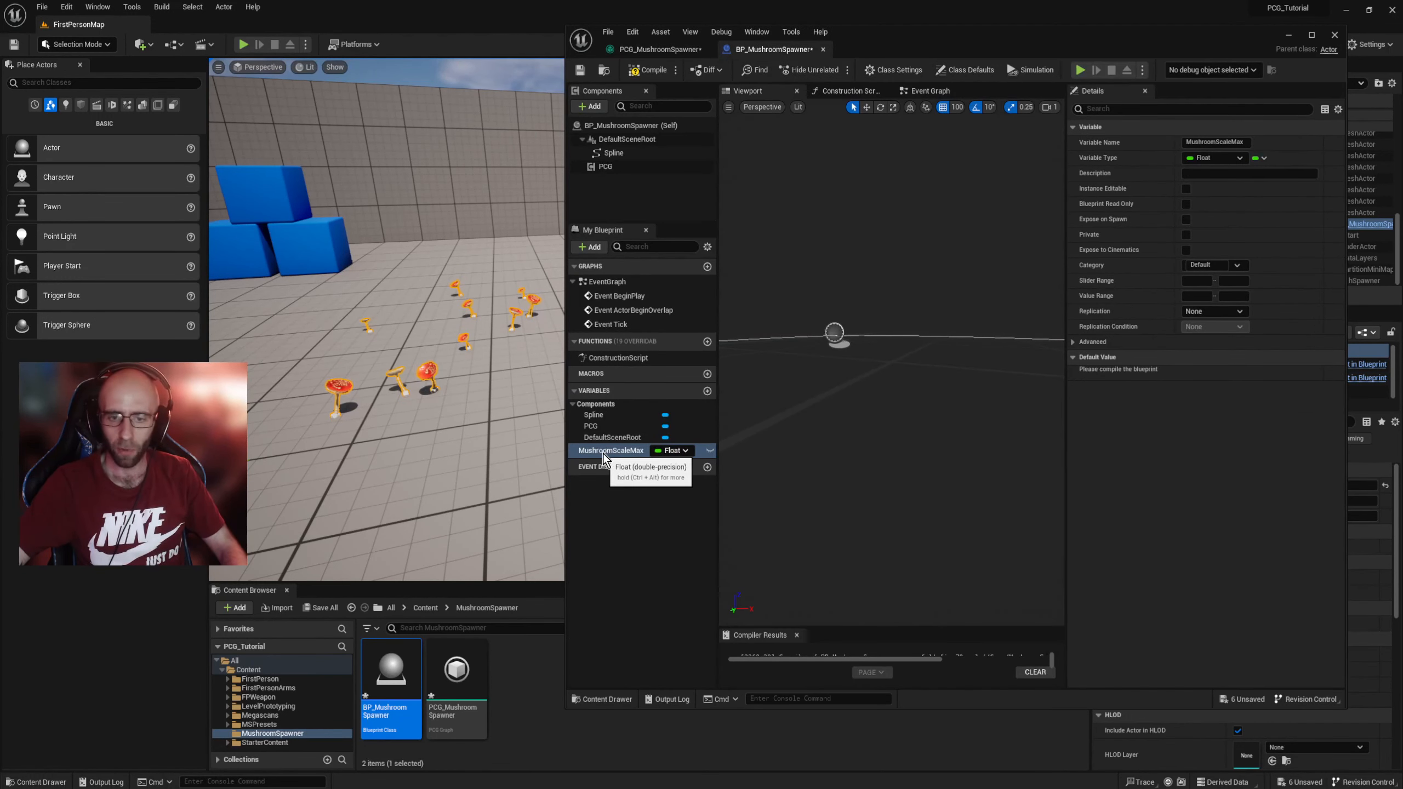
pyautogui.click(674, 450)
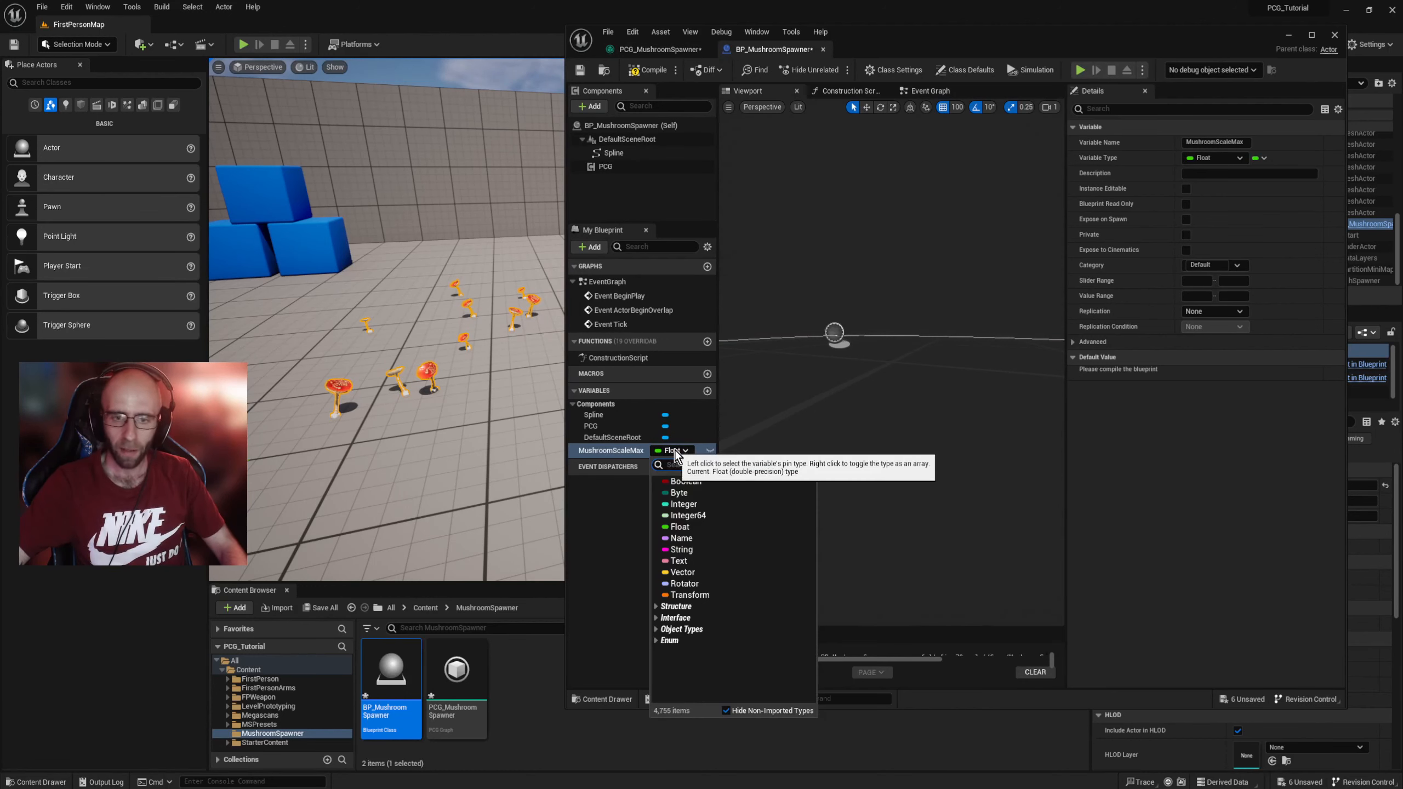
pyautogui.click(682, 448)
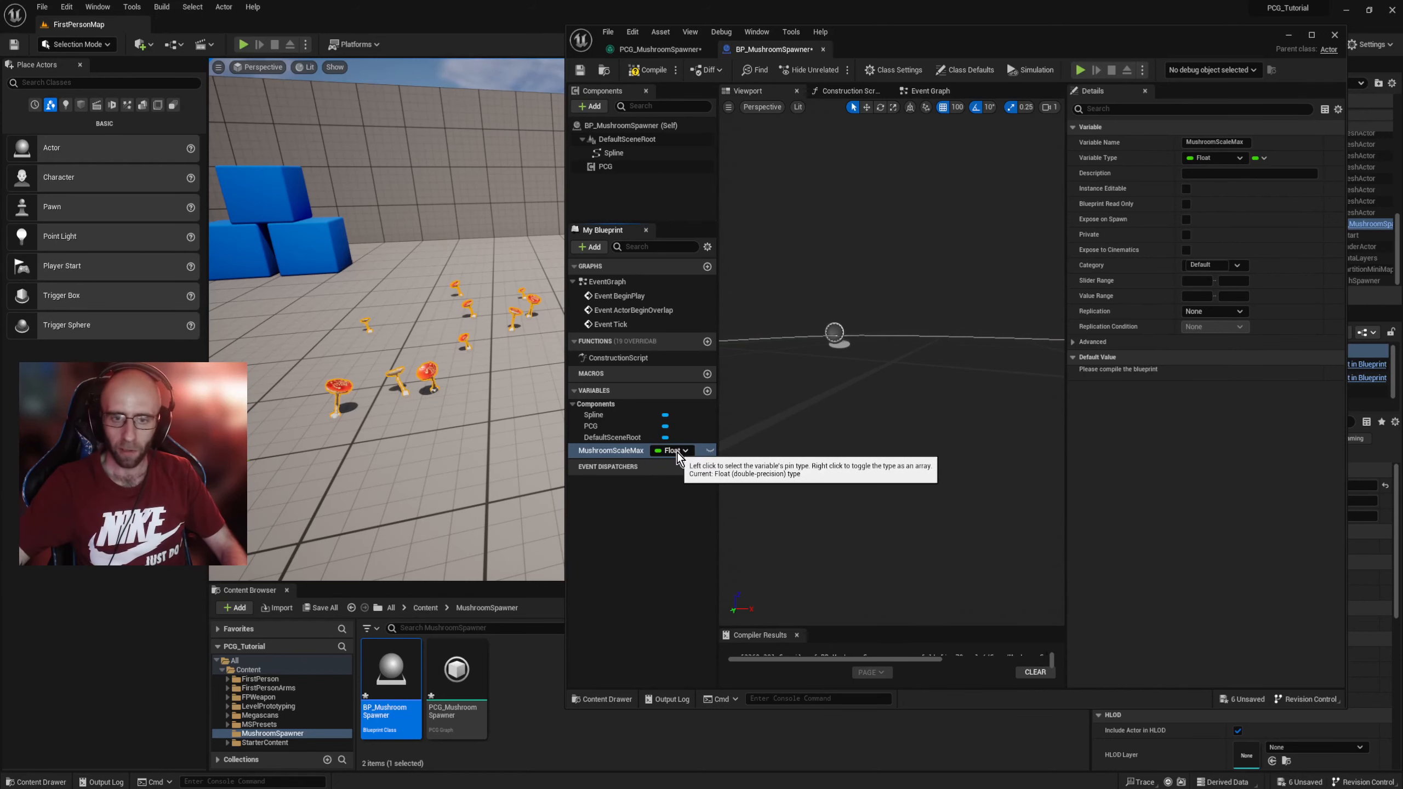
pyautogui.click(657, 50)
pyautogui.click(962, 228)
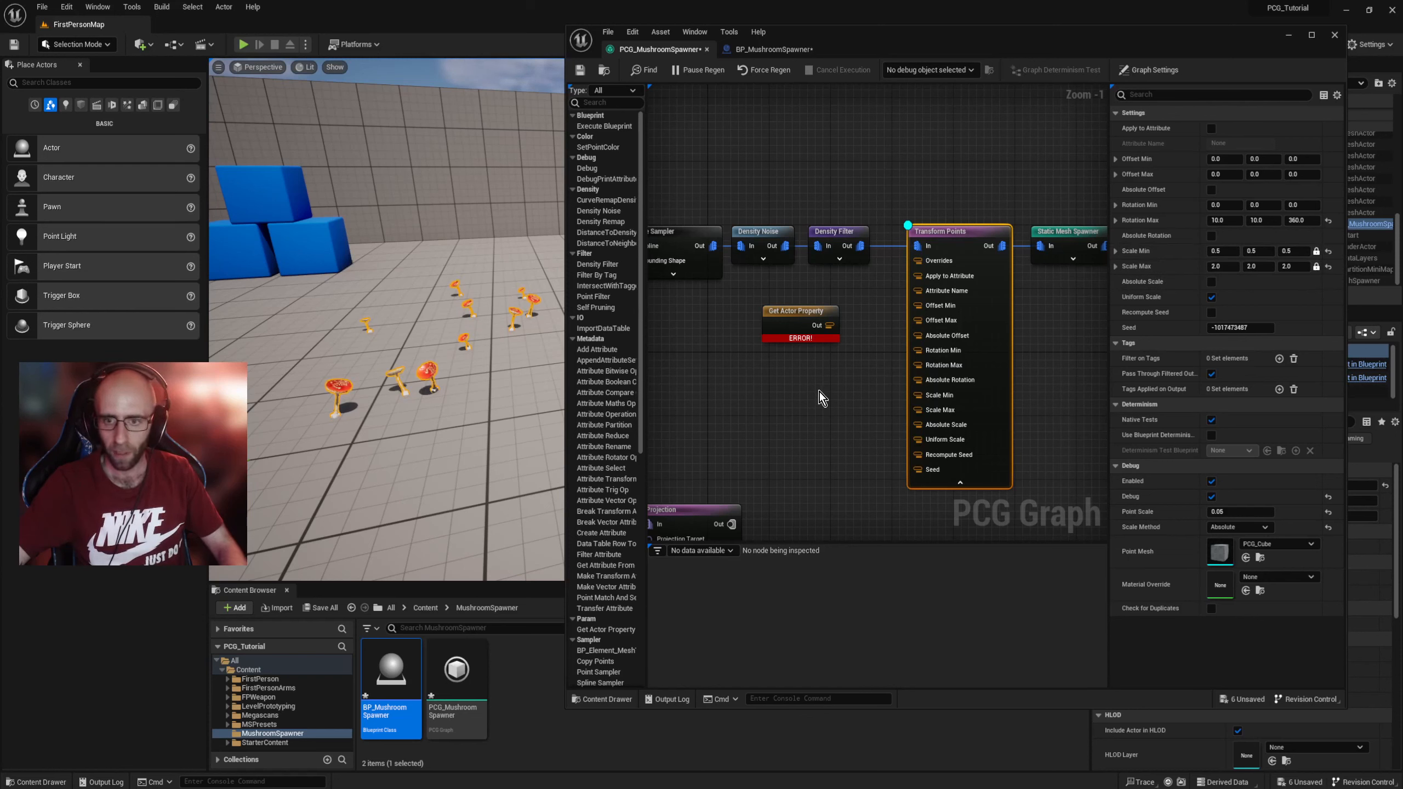
pyautogui.click(798, 326)
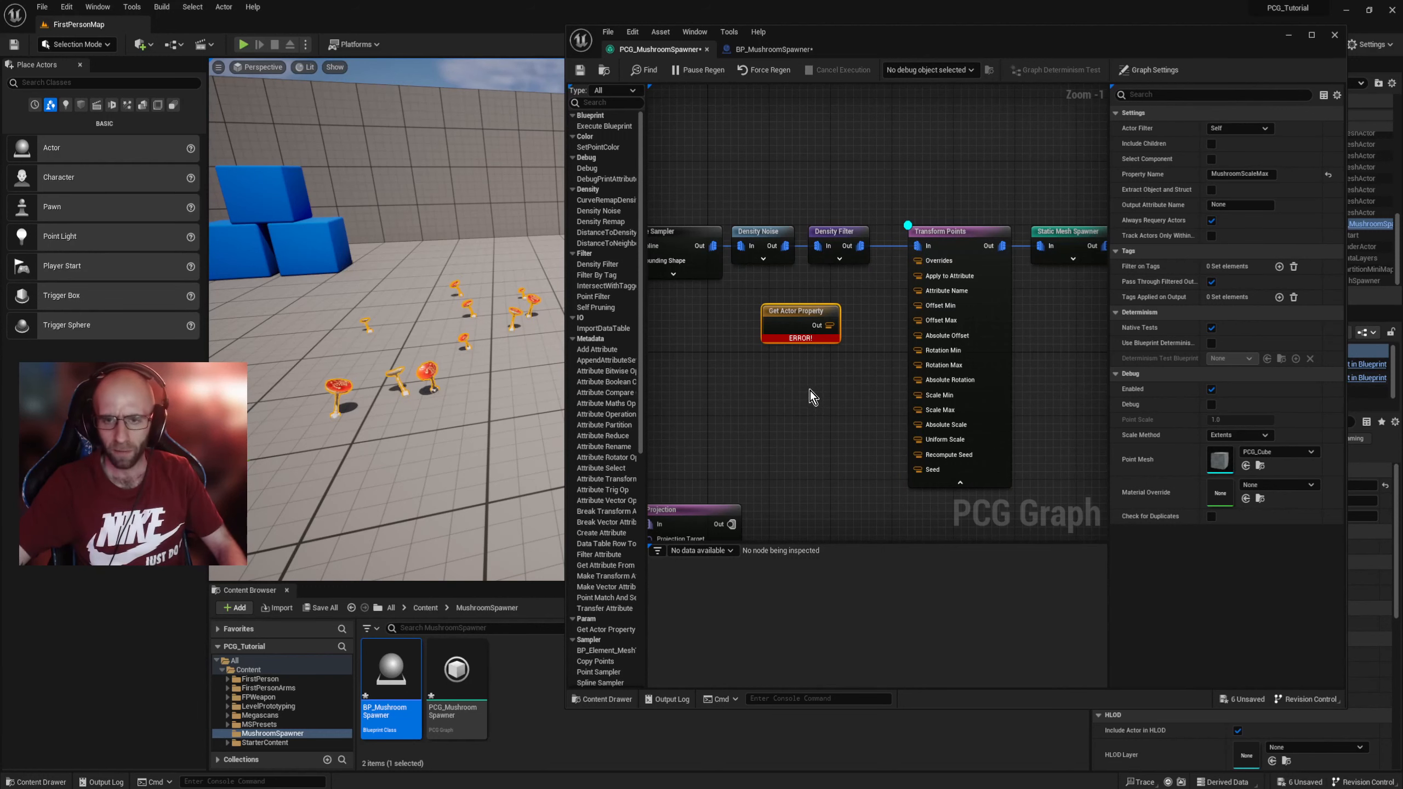
# Step: Make the MushroomScaleMax variable instance editable, compile BP_MushroomSpawner and return to the PCG graph
pyautogui.click(774, 53)
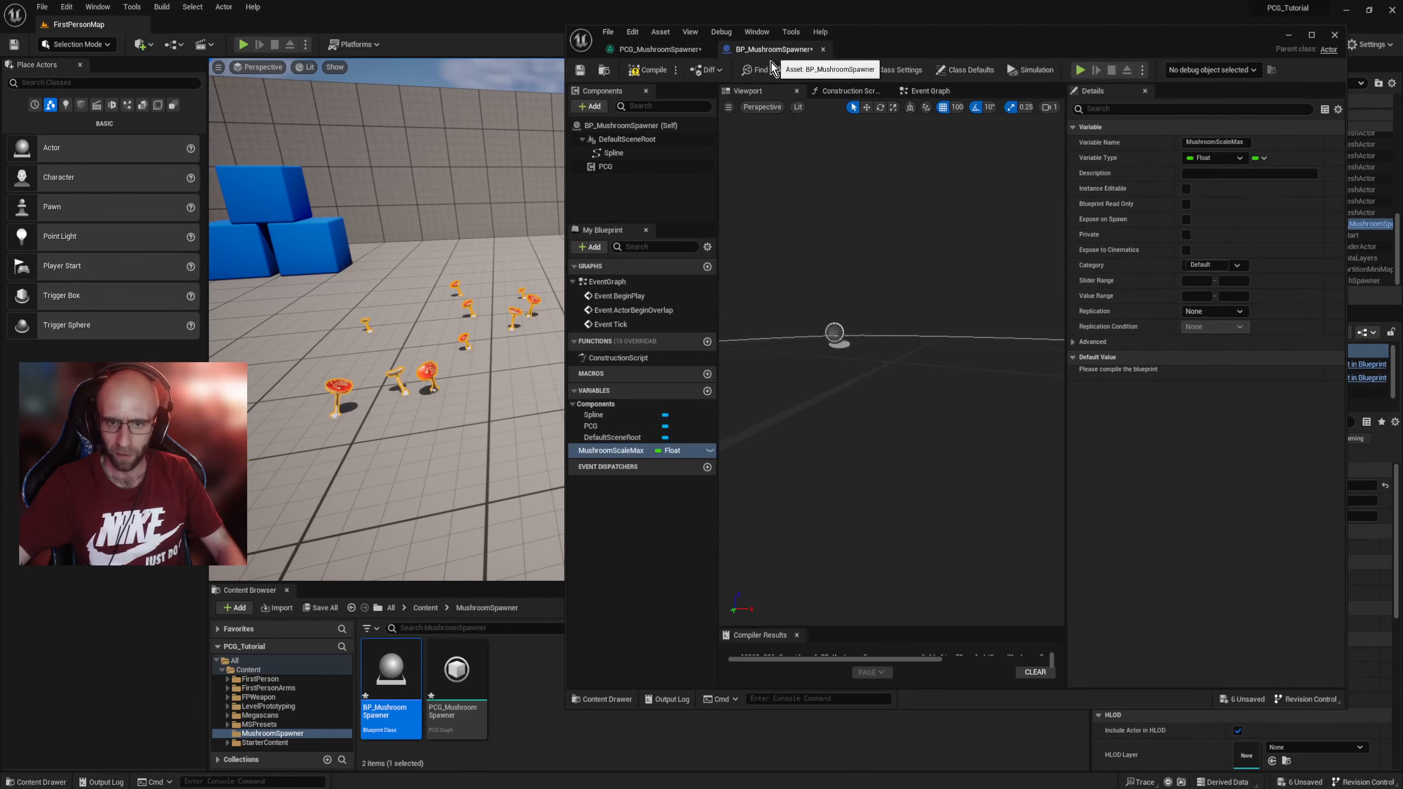
pyautogui.click(708, 451)
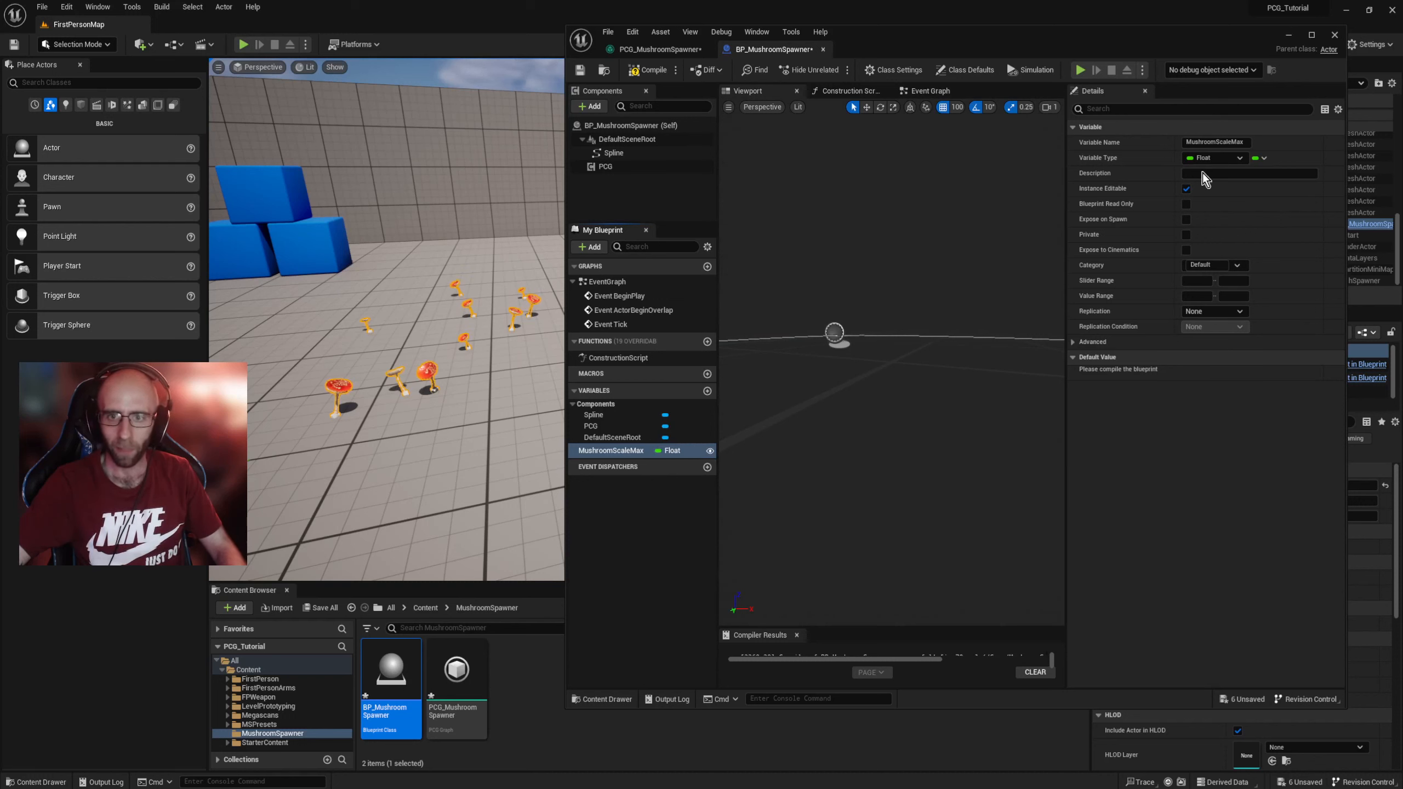
pyautogui.click(652, 75)
pyautogui.click(667, 48)
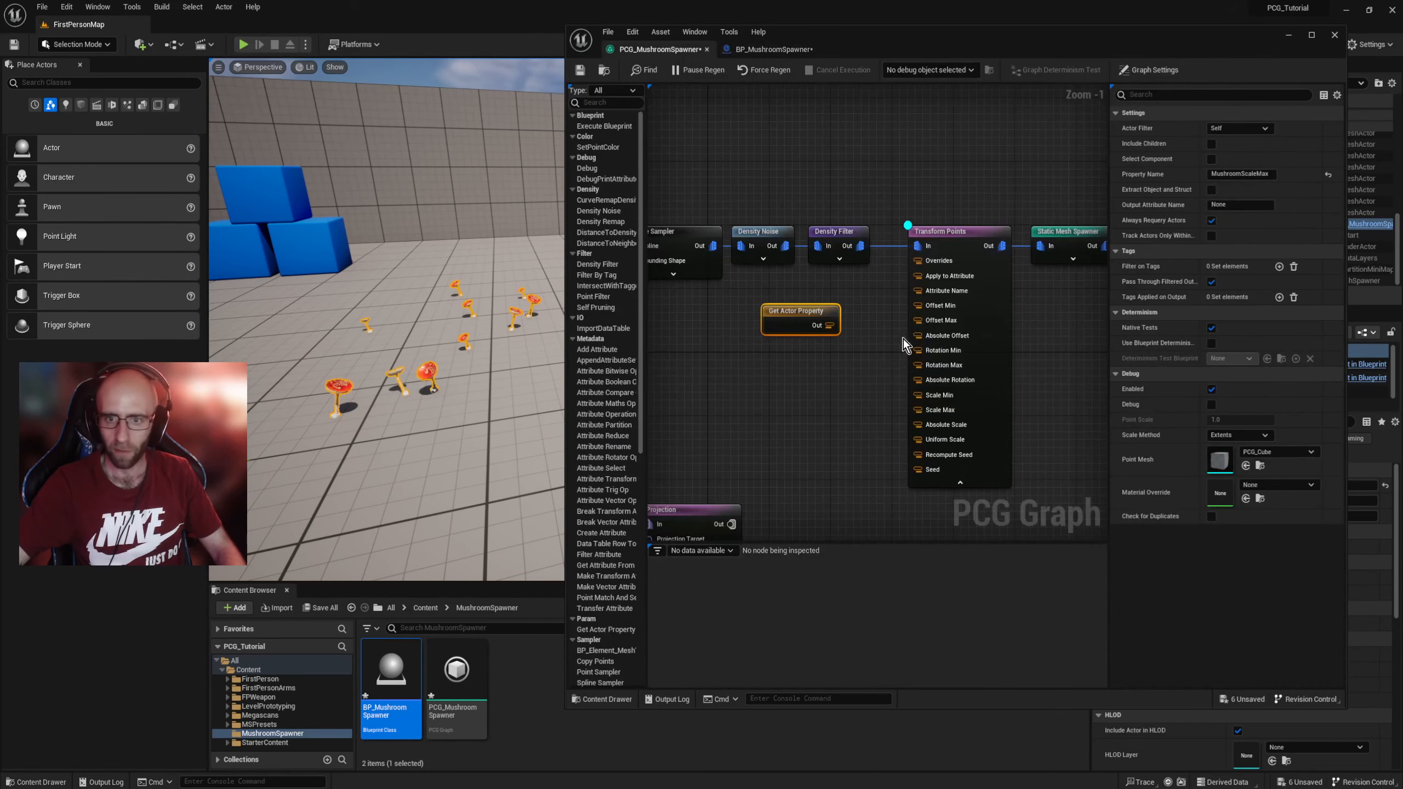
pyautogui.moveTo(829, 325); pyautogui.dragTo(827, 436)
pyautogui.click(755, 396)
pyautogui.click(760, 48)
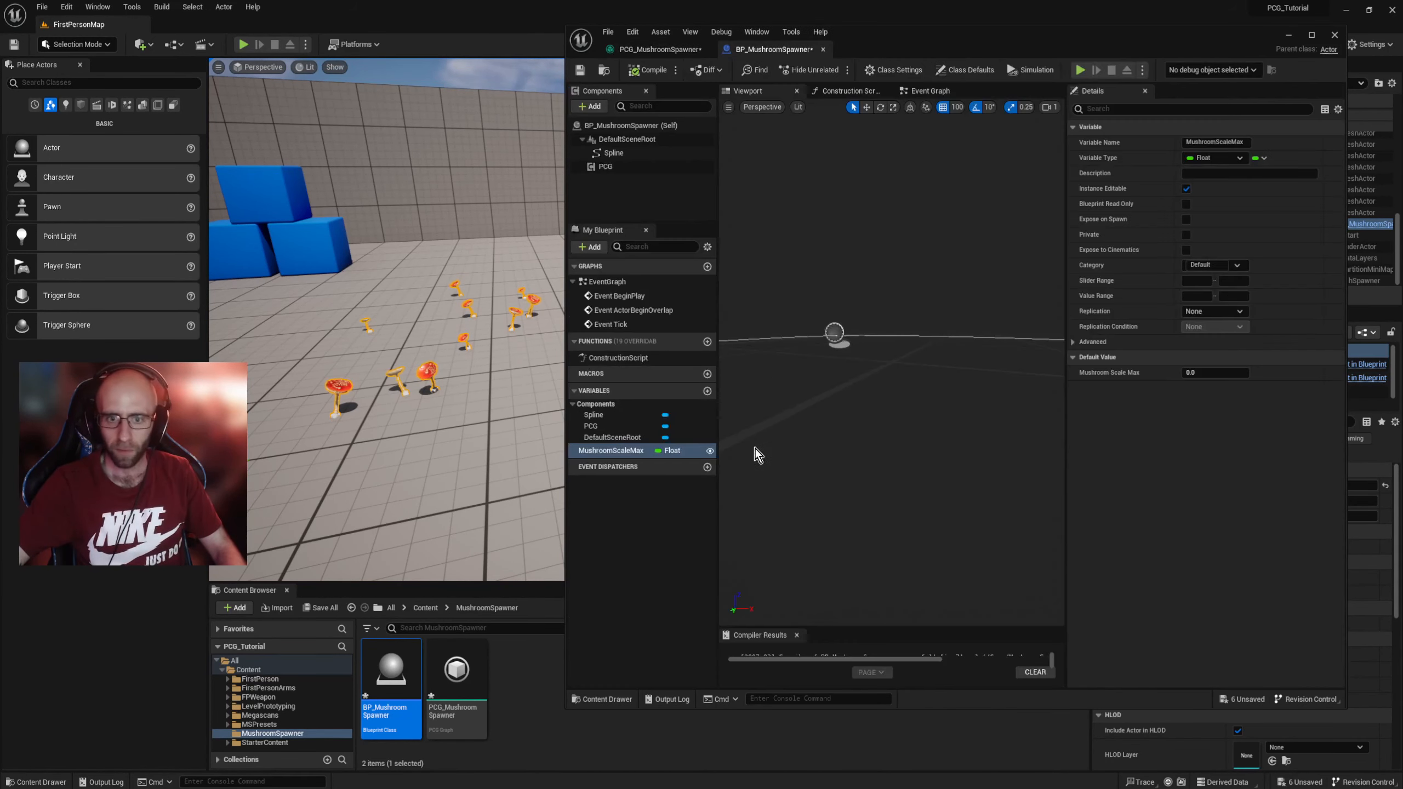
pyautogui.moveTo(710, 452); pyautogui.dragTo(699, 193)
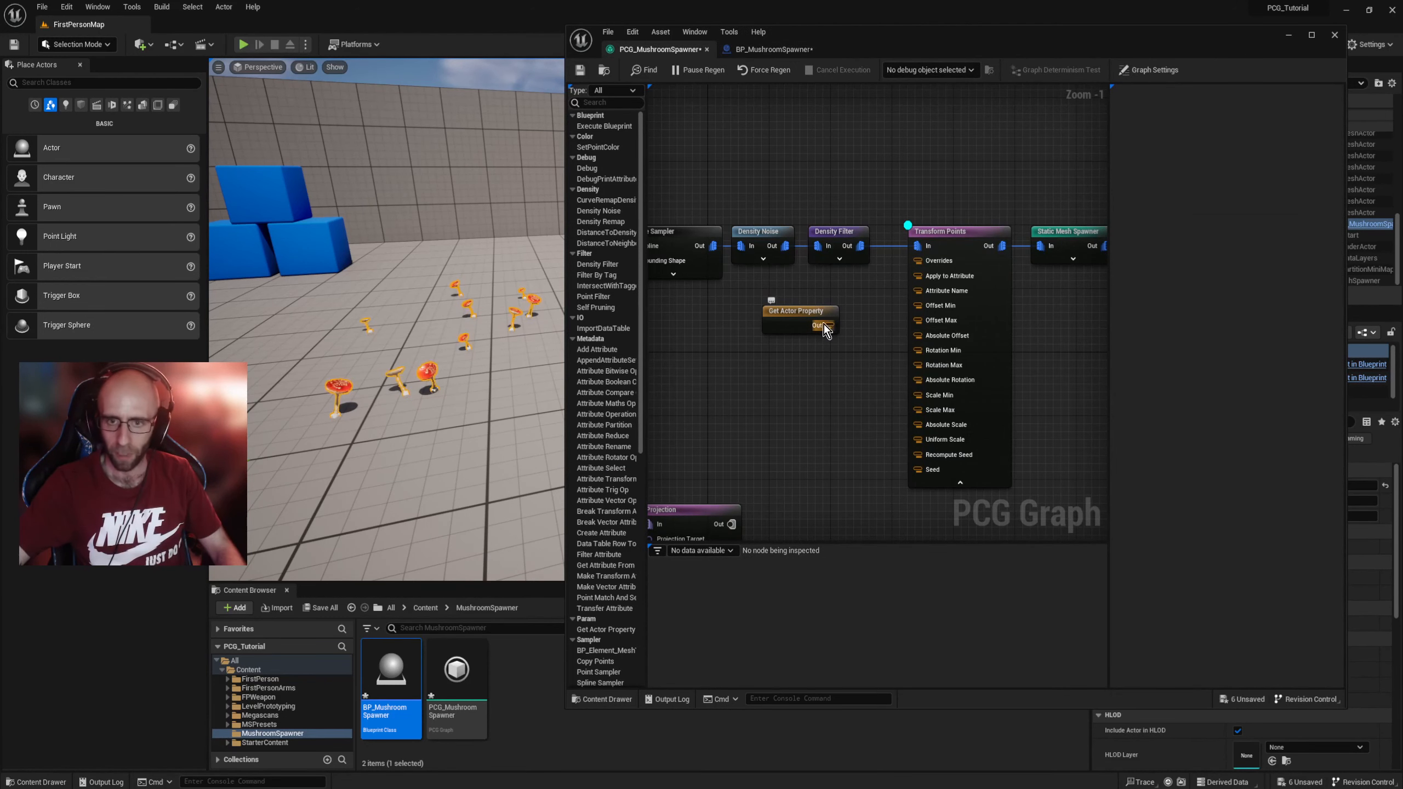
pyautogui.moveTo(838, 327); pyautogui.dragTo(859, 416)
pyautogui.click(742, 401)
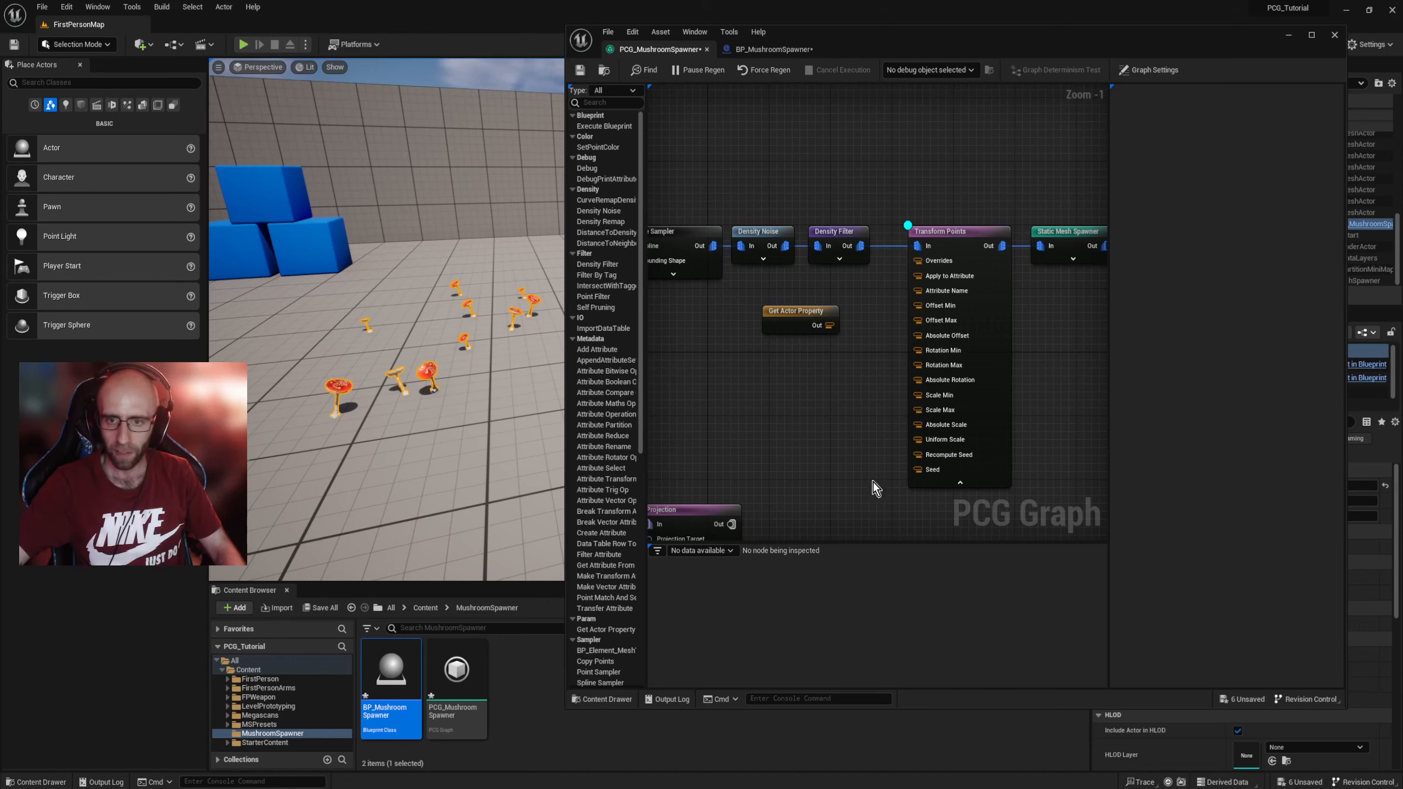
# Step: Move the Get Actor Property node further down and examine the override pins of Density Noise, Density Filter and Transform Points
pyautogui.click(961, 483)
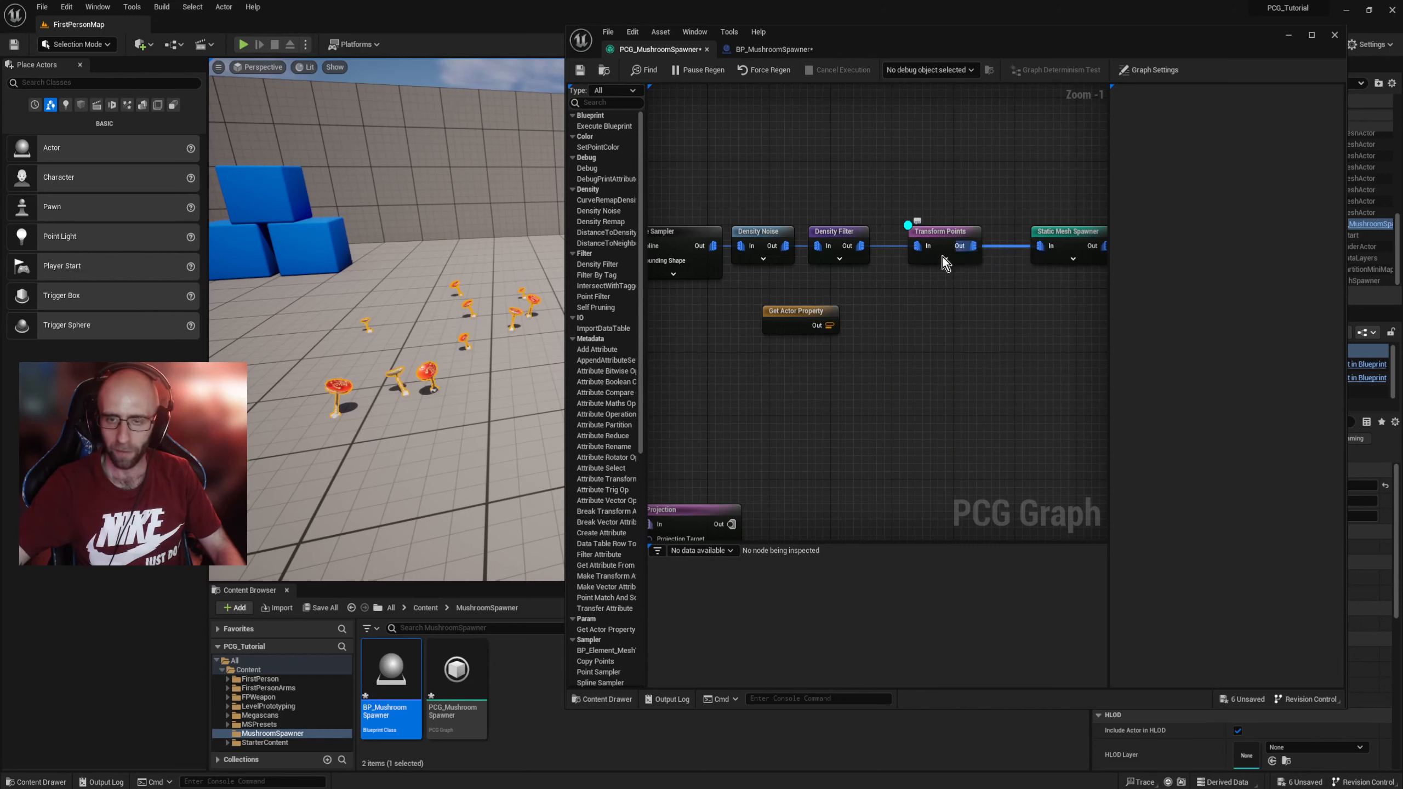
pyautogui.moveTo(809, 319); pyautogui.dragTo(841, 438)
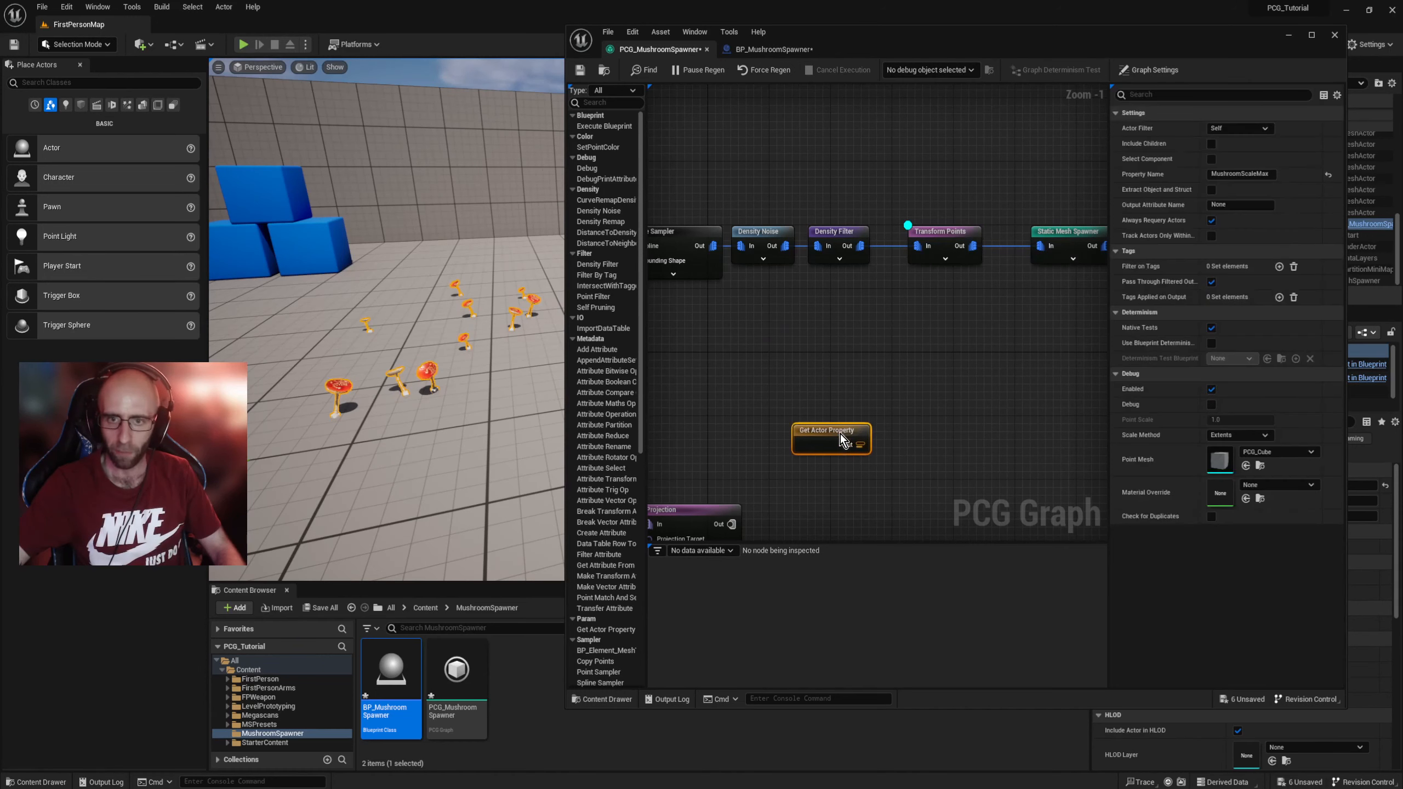
pyautogui.click(763, 259)
pyautogui.click(790, 348)
pyautogui.click(839, 259)
pyautogui.click(875, 334)
pyautogui.click(944, 260)
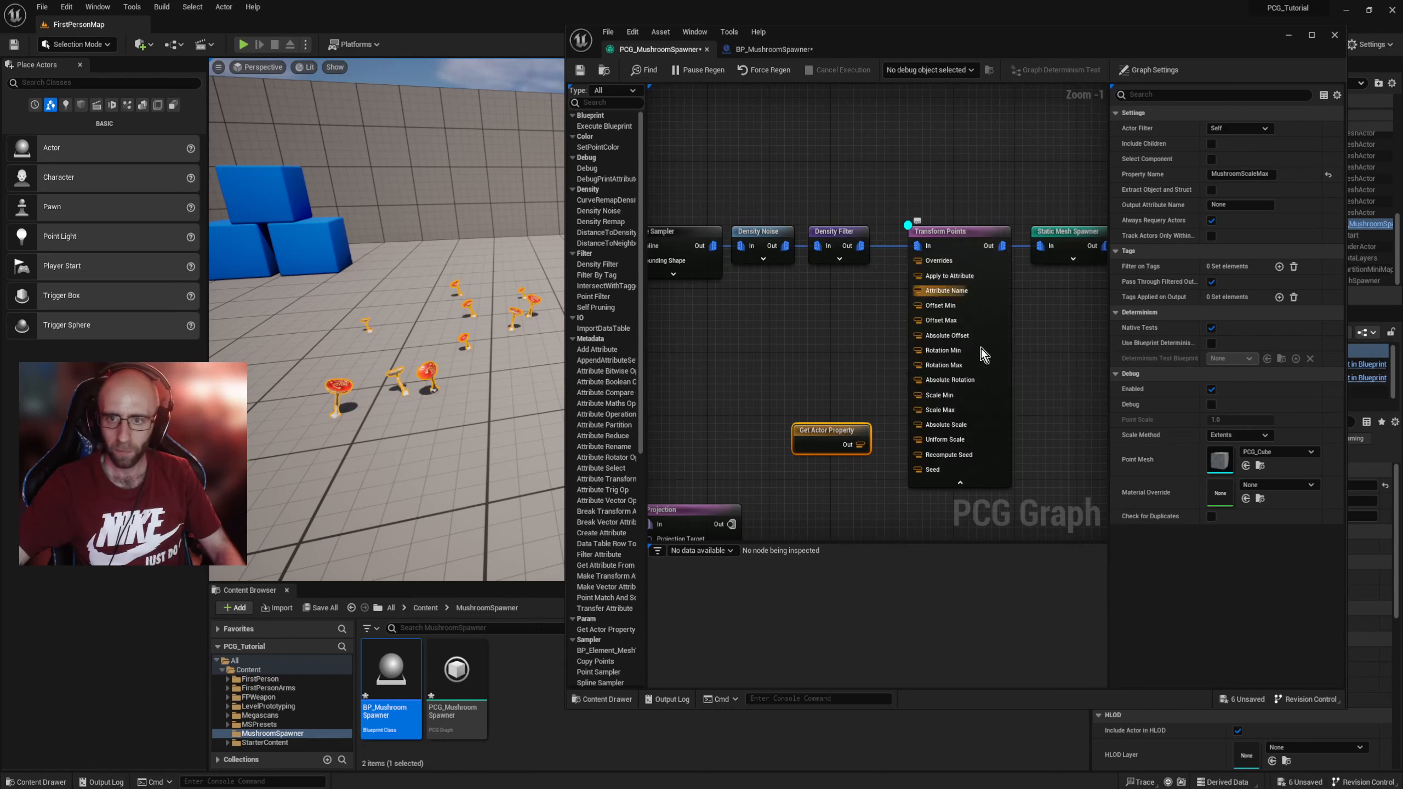
pyautogui.click(961, 484)
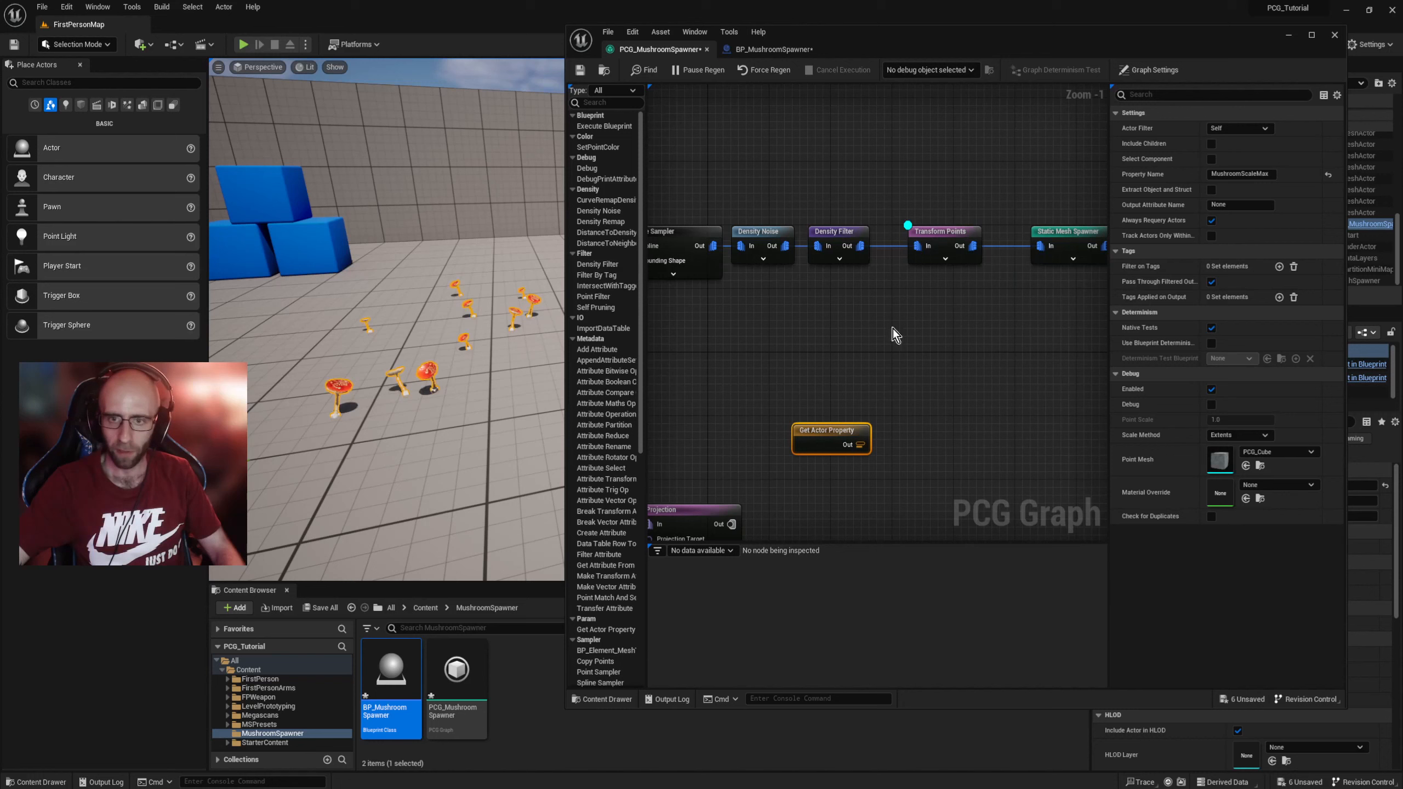
# Step: Compare the Density Filter's override pins with its bound and invert settings, and collapse the node
pyautogui.click(841, 262)
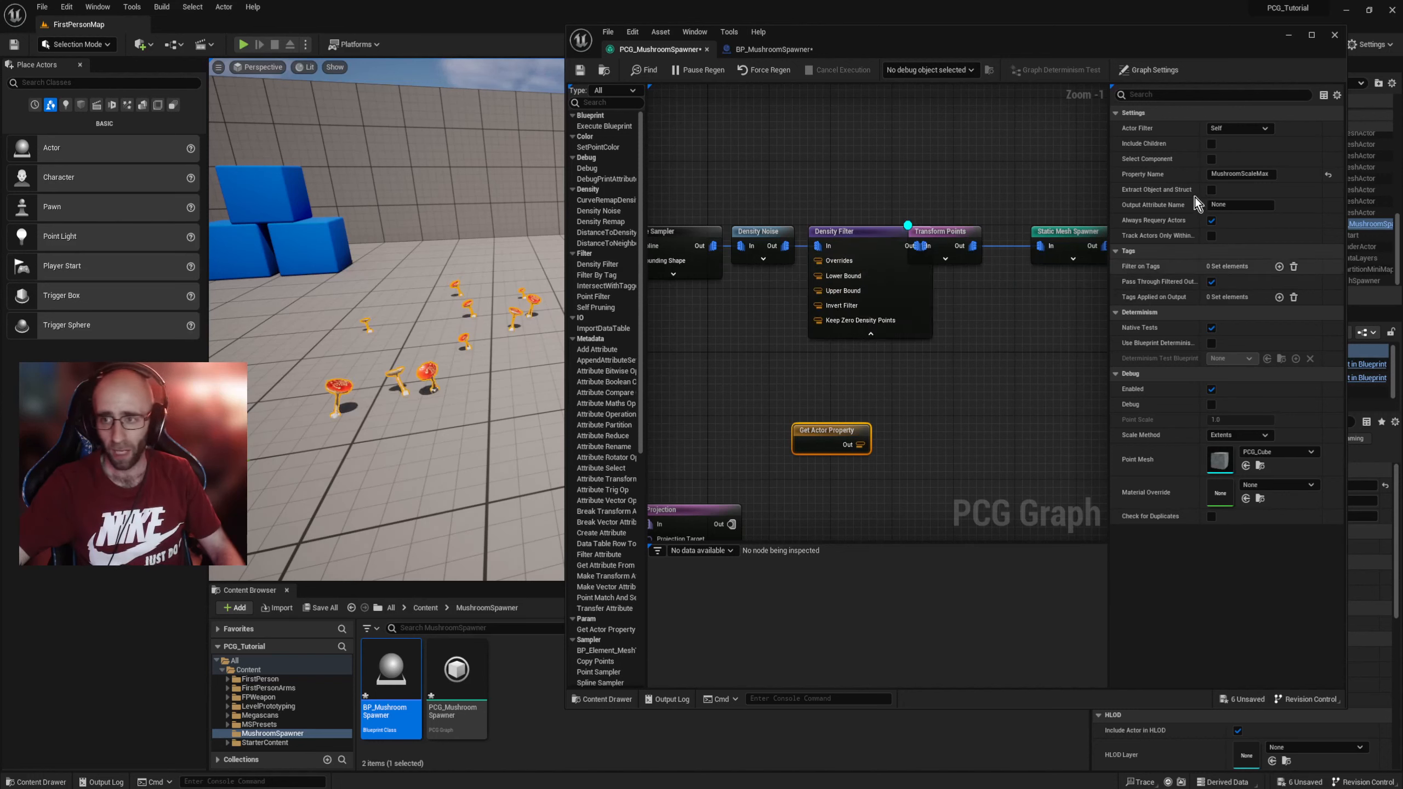
pyautogui.click(823, 231)
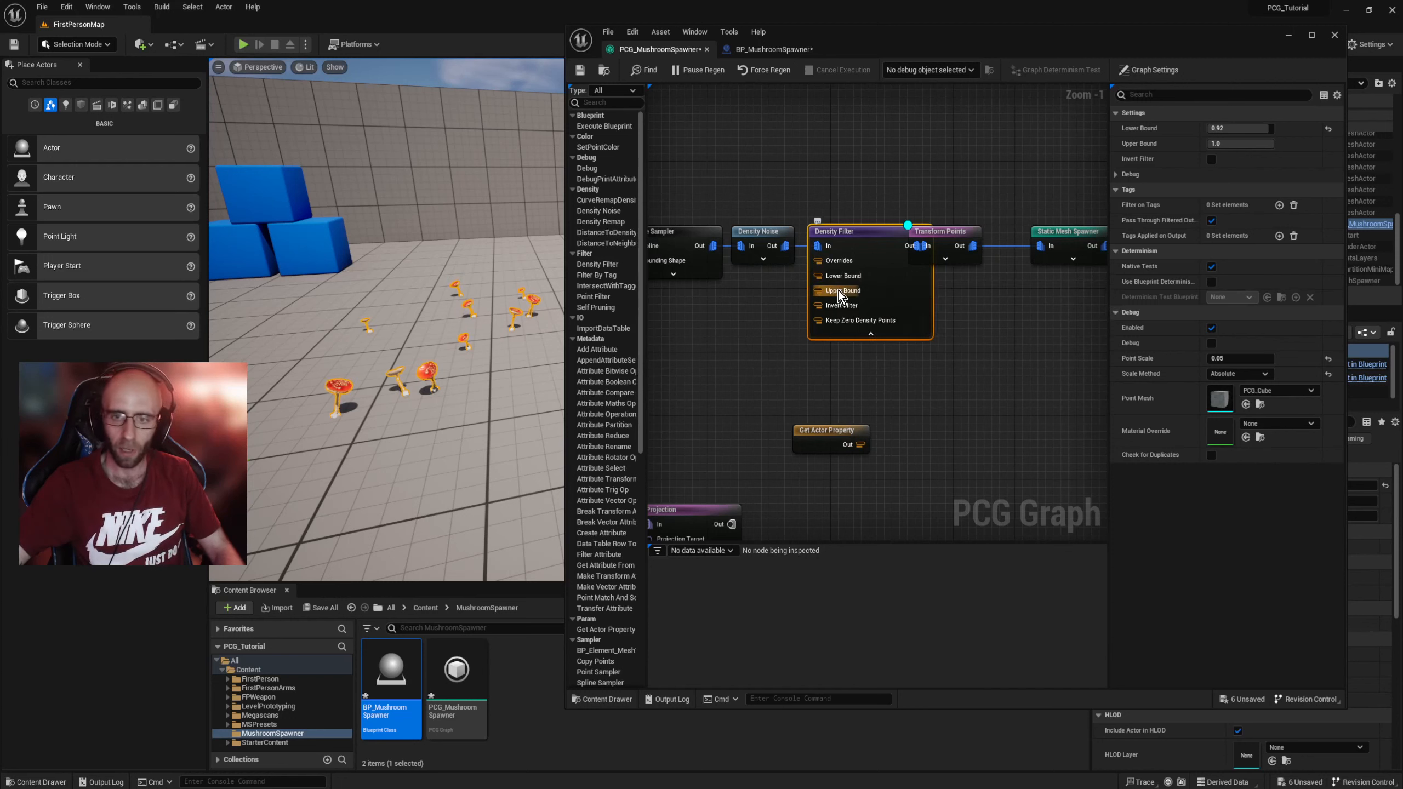
pyautogui.click(870, 333)
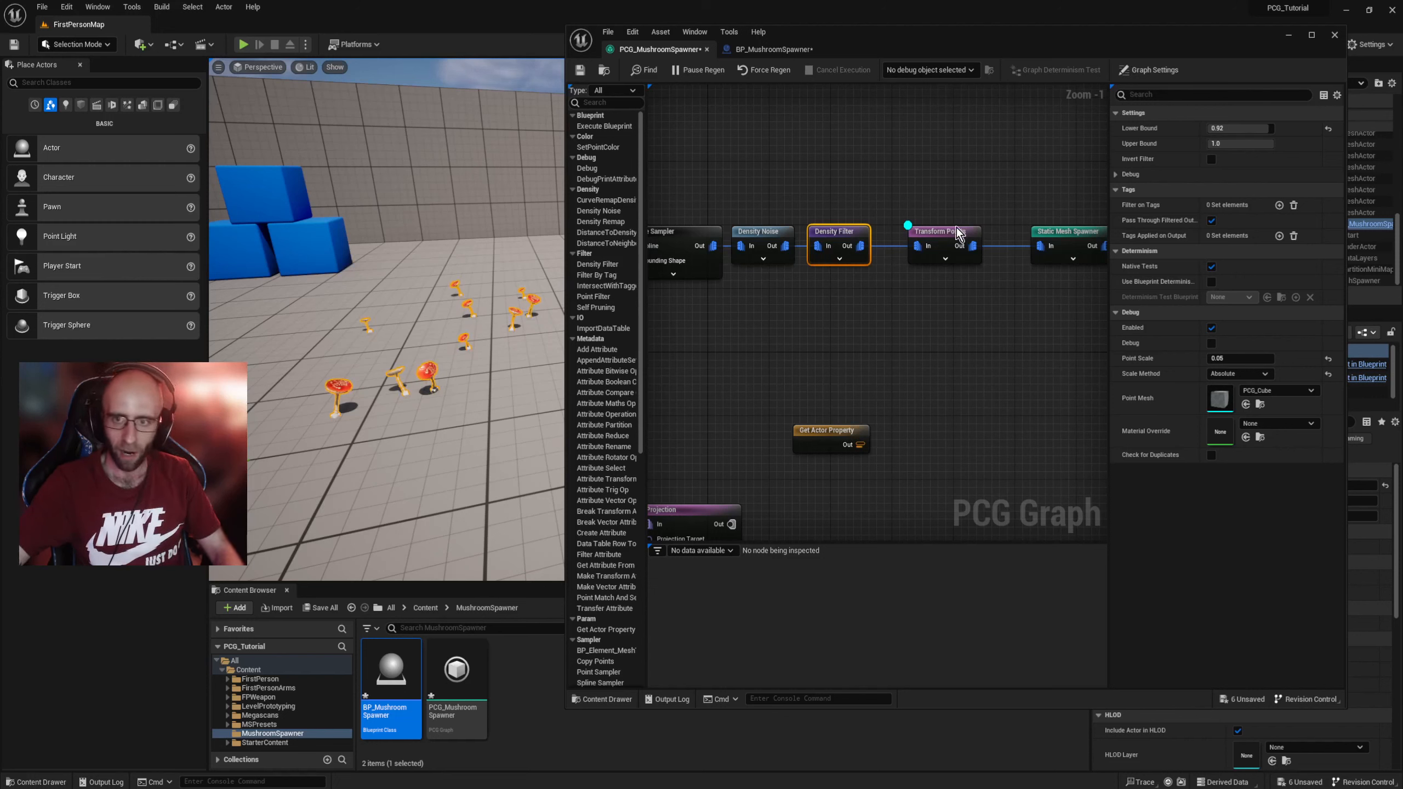
# Step: Expand the Transform Points overrides, place Get Actor Property beside them and connect its output to Scale Max
pyautogui.click(941, 235)
pyautogui.click(948, 258)
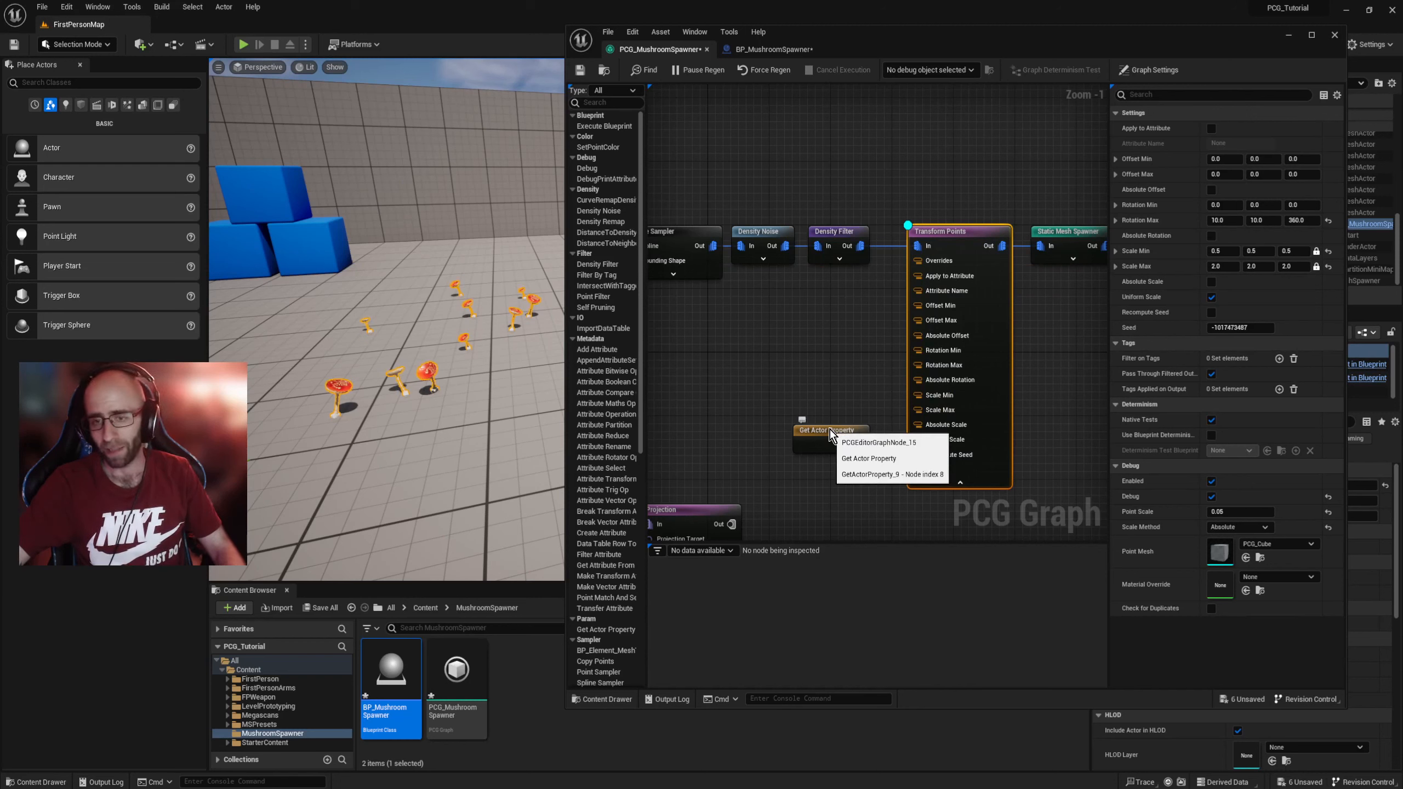
pyautogui.moveTo(831, 435); pyautogui.dragTo(820, 342)
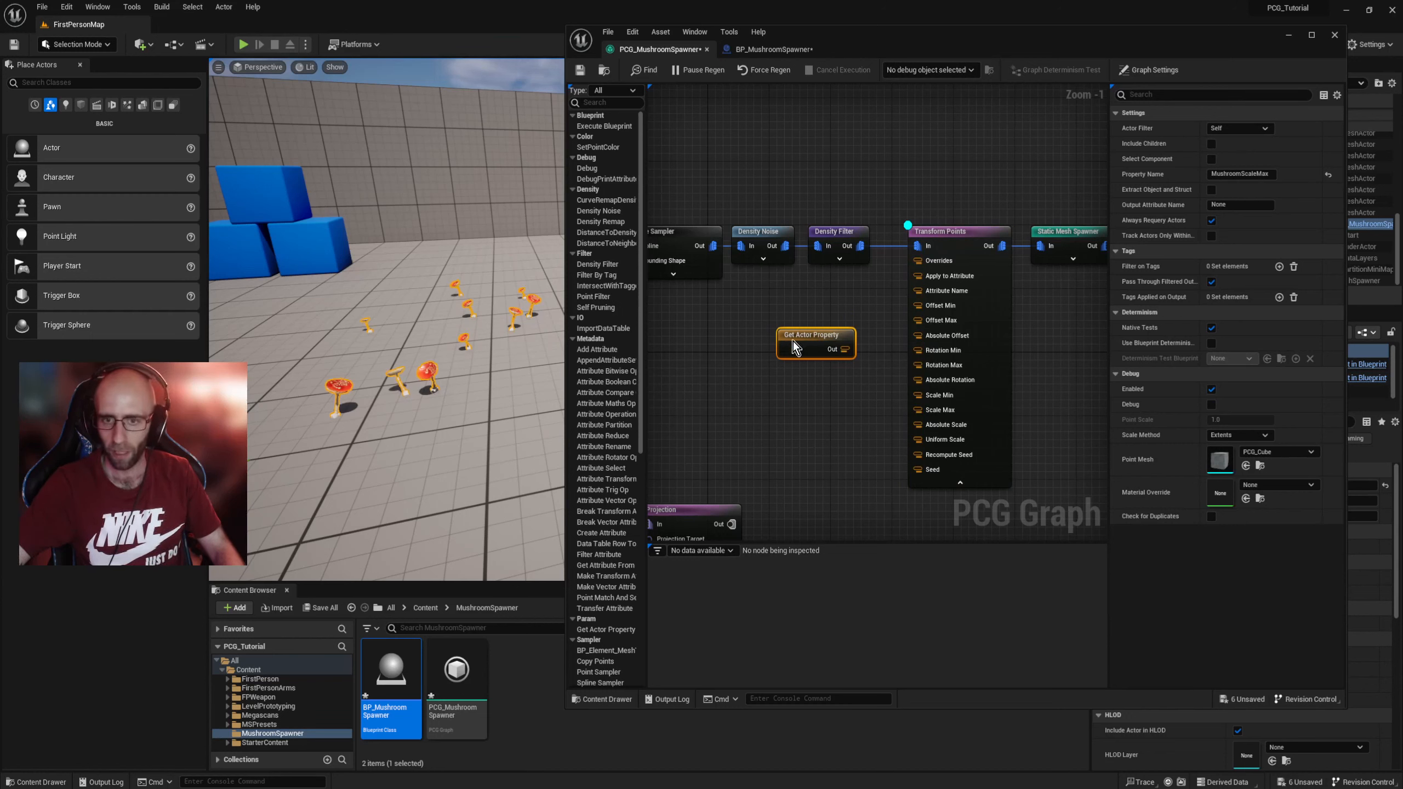
pyautogui.moveTo(843, 349); pyautogui.dragTo(921, 412)
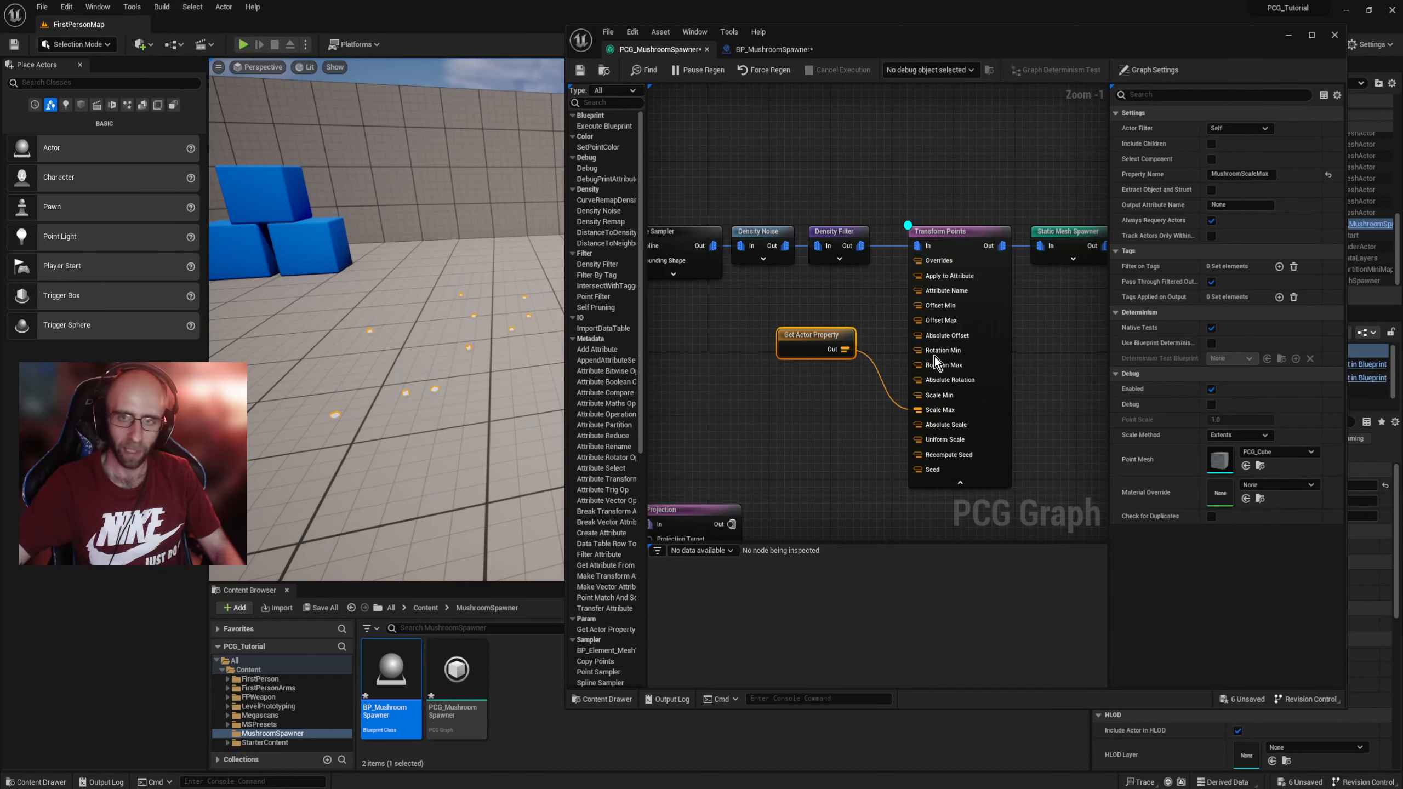
# Step: Return to the level, select the placed BP_MushroomSpawner and review its exposed Mushroom Scale Max property
pyautogui.click(768, 49)
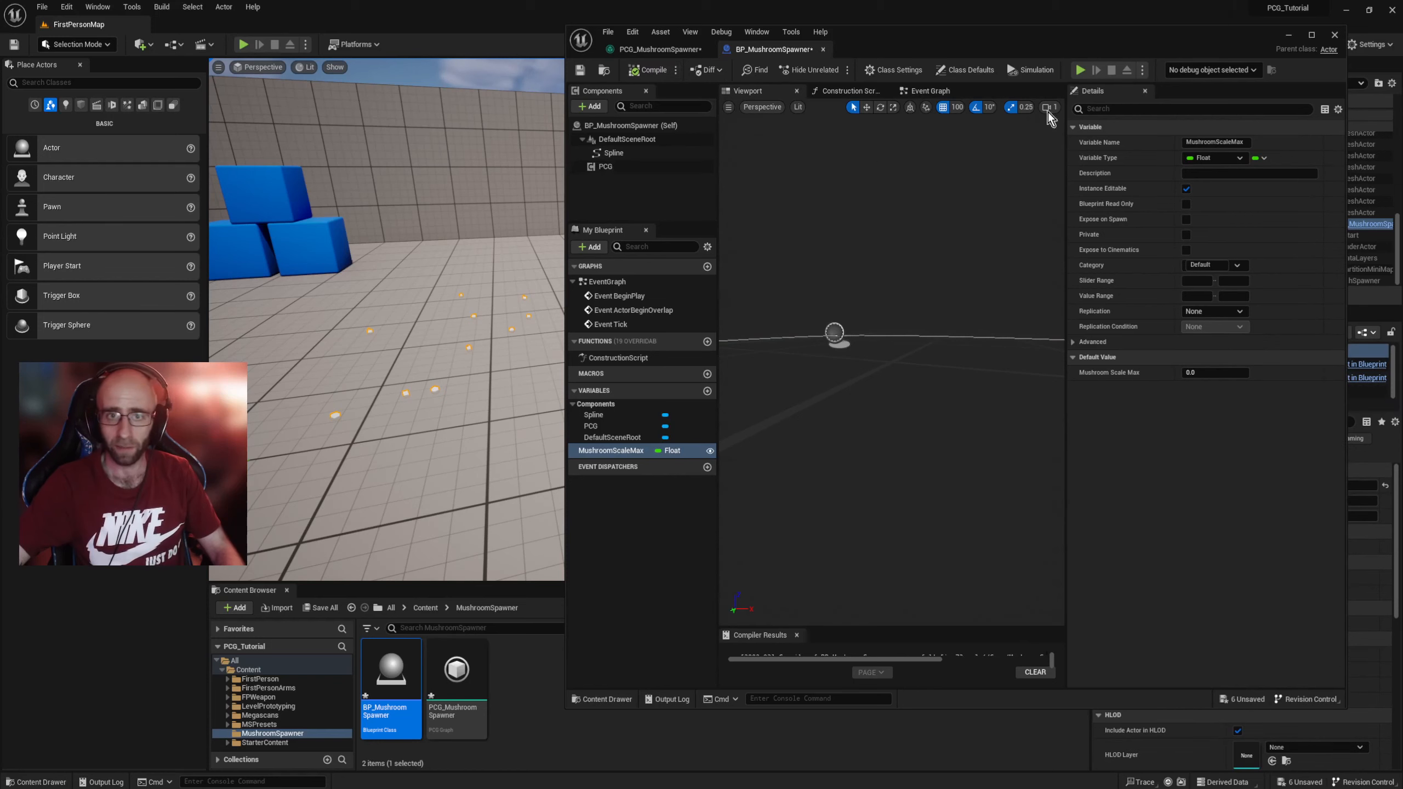
pyautogui.click(1289, 36)
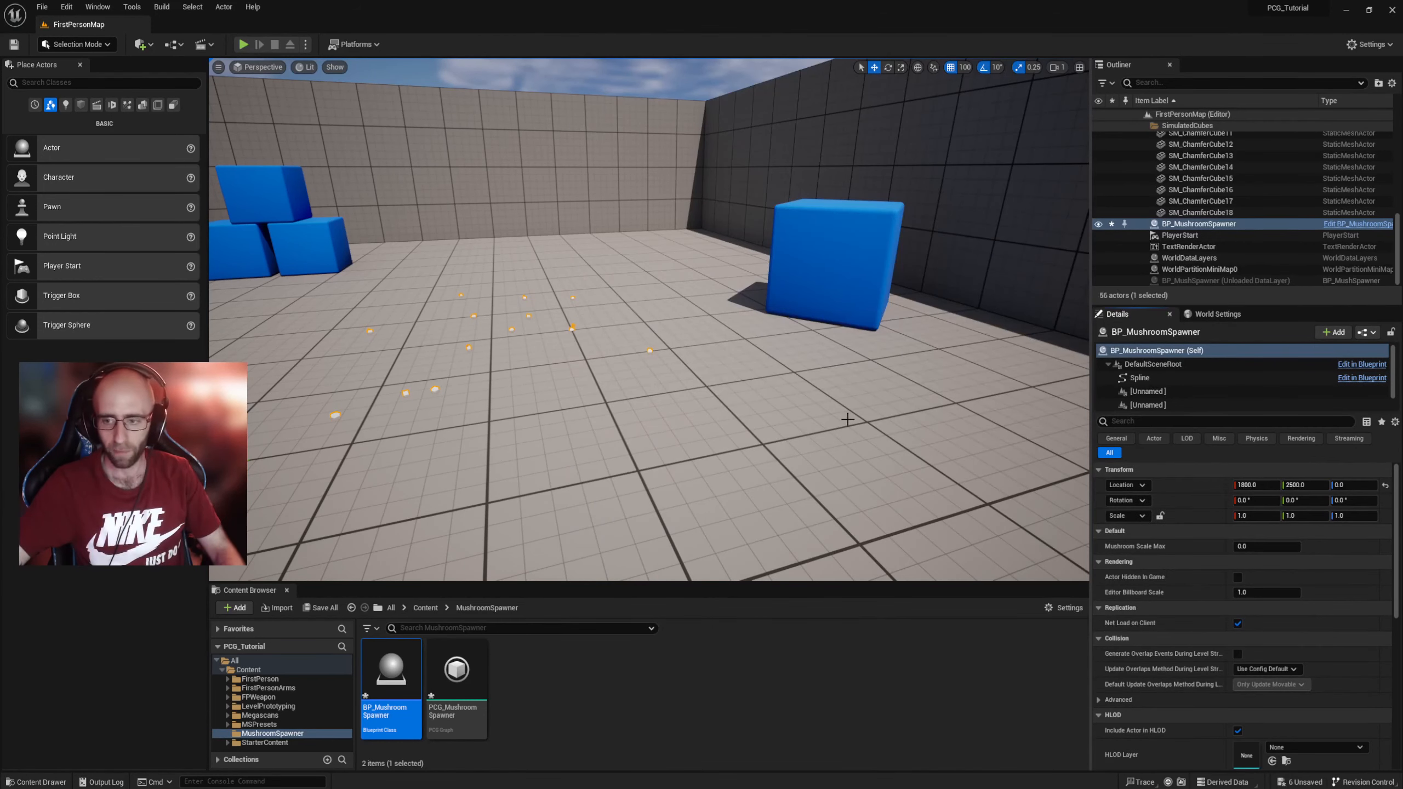
pyautogui.moveTo(722, 432); pyautogui.dragTo(690, 433, button='right')
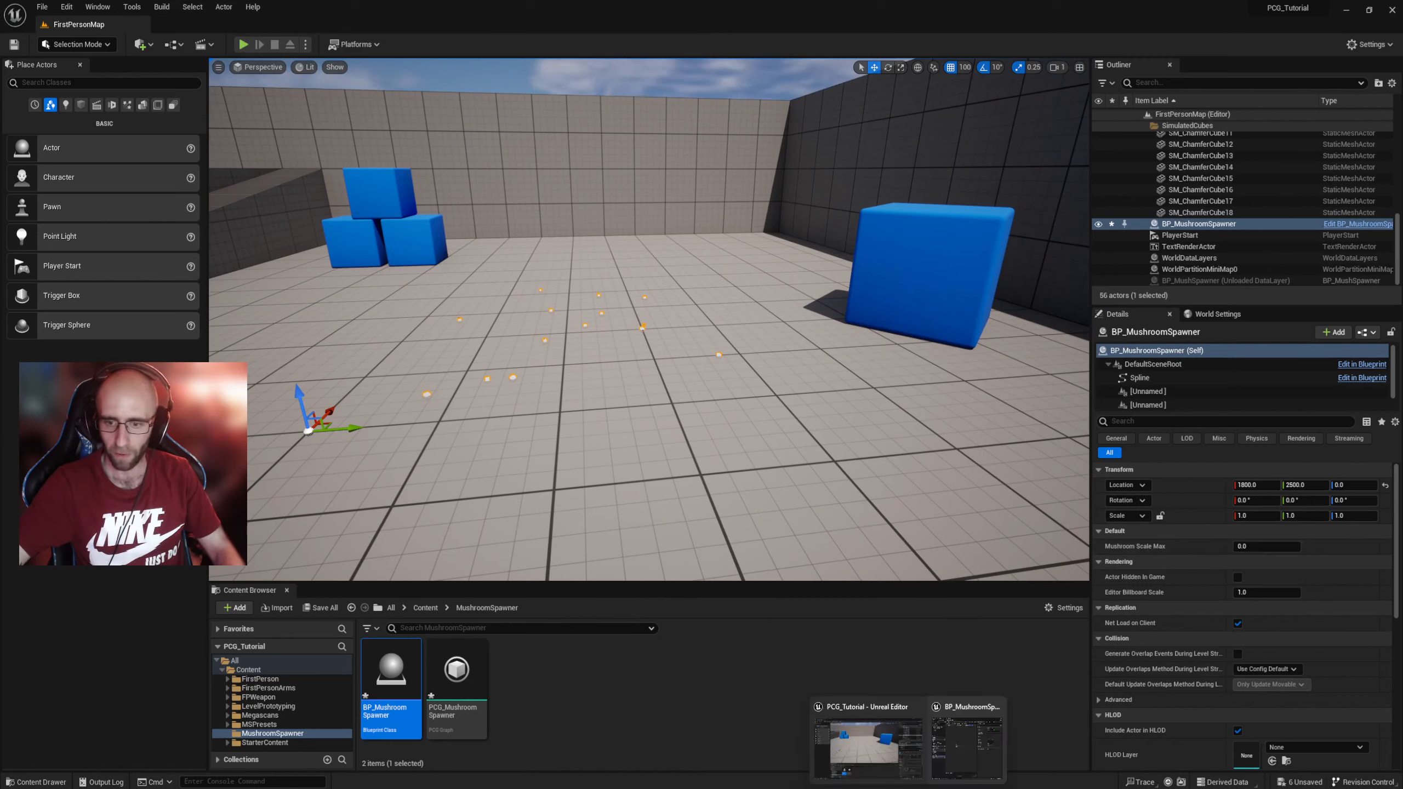
pyautogui.click(645, 695)
pyautogui.press('s')
pyautogui.moveTo(688, 442)
pyautogui.mouseDown(button='right')
pyautogui.moveTo(654, 442)
pyautogui.moveTo(673, 444)
pyautogui.mouseUp(button='right')
pyautogui.press('g')
pyautogui.press('w')
pyautogui.click(1013, 288)
pyautogui.moveTo(1013, 287); pyautogui.dragTo(1017, 293, button='right')
pyautogui.press('w')
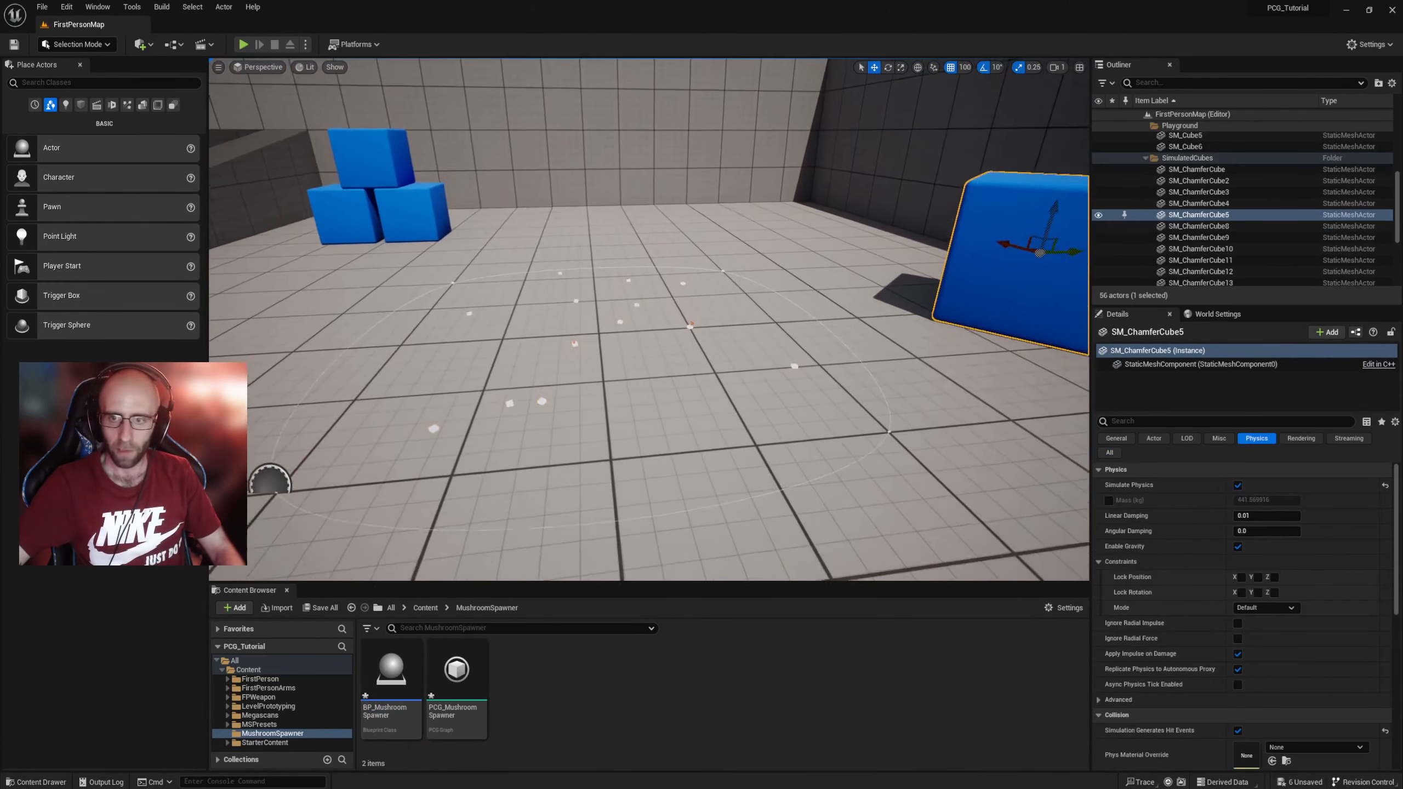
pyautogui.press('s')
pyautogui.moveTo(595, 415); pyautogui.dragTo(593, 414, button='right')
pyautogui.click(442, 397)
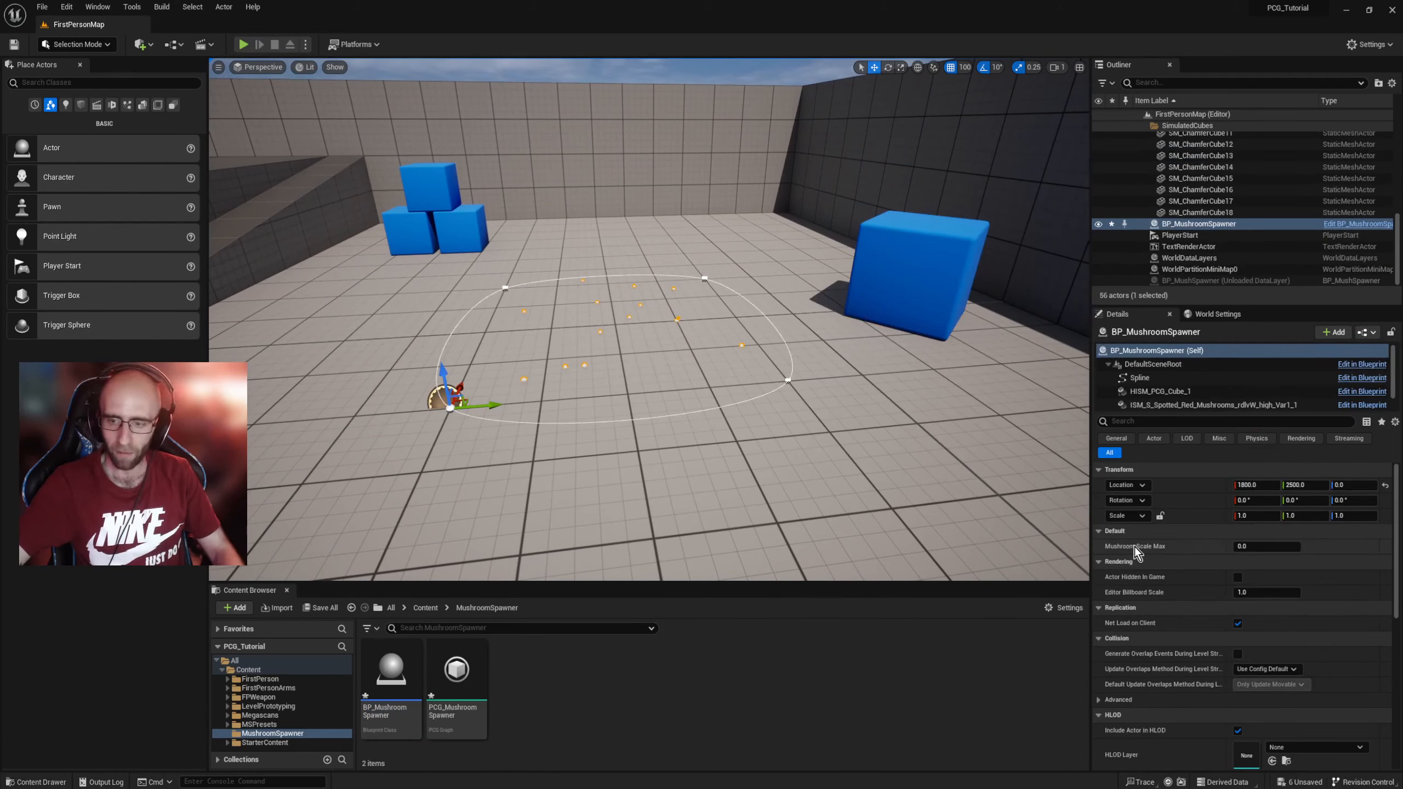
pyautogui.scroll(-7, 1194, 666)
pyautogui.scroll(7, 1194, 671)
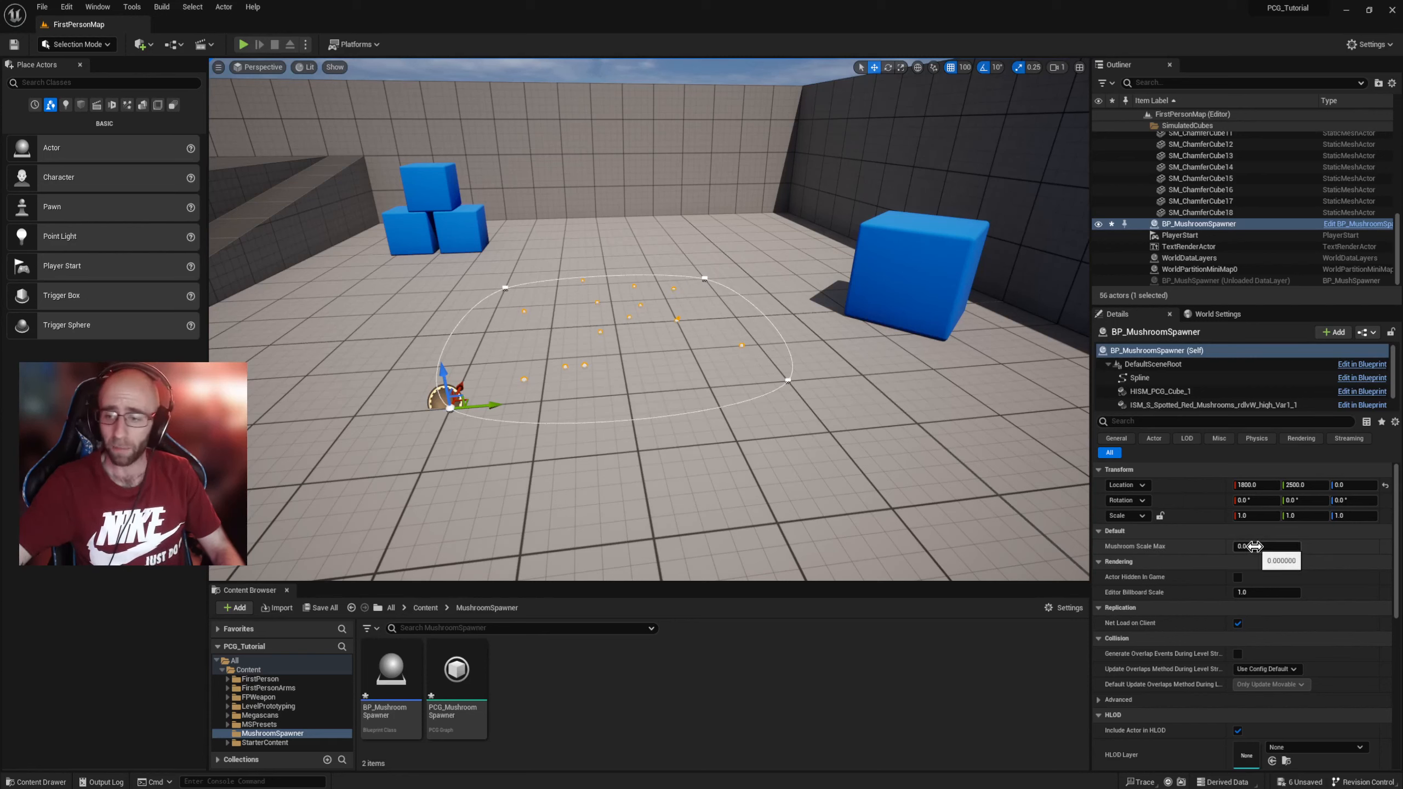
# Step: Try Mushroom Scale Max values of about 3.08 and 29.8 on the placed spawner and view the mushrooms
pyautogui.moveTo(1255, 547); pyautogui.dragTo(1323, 546)
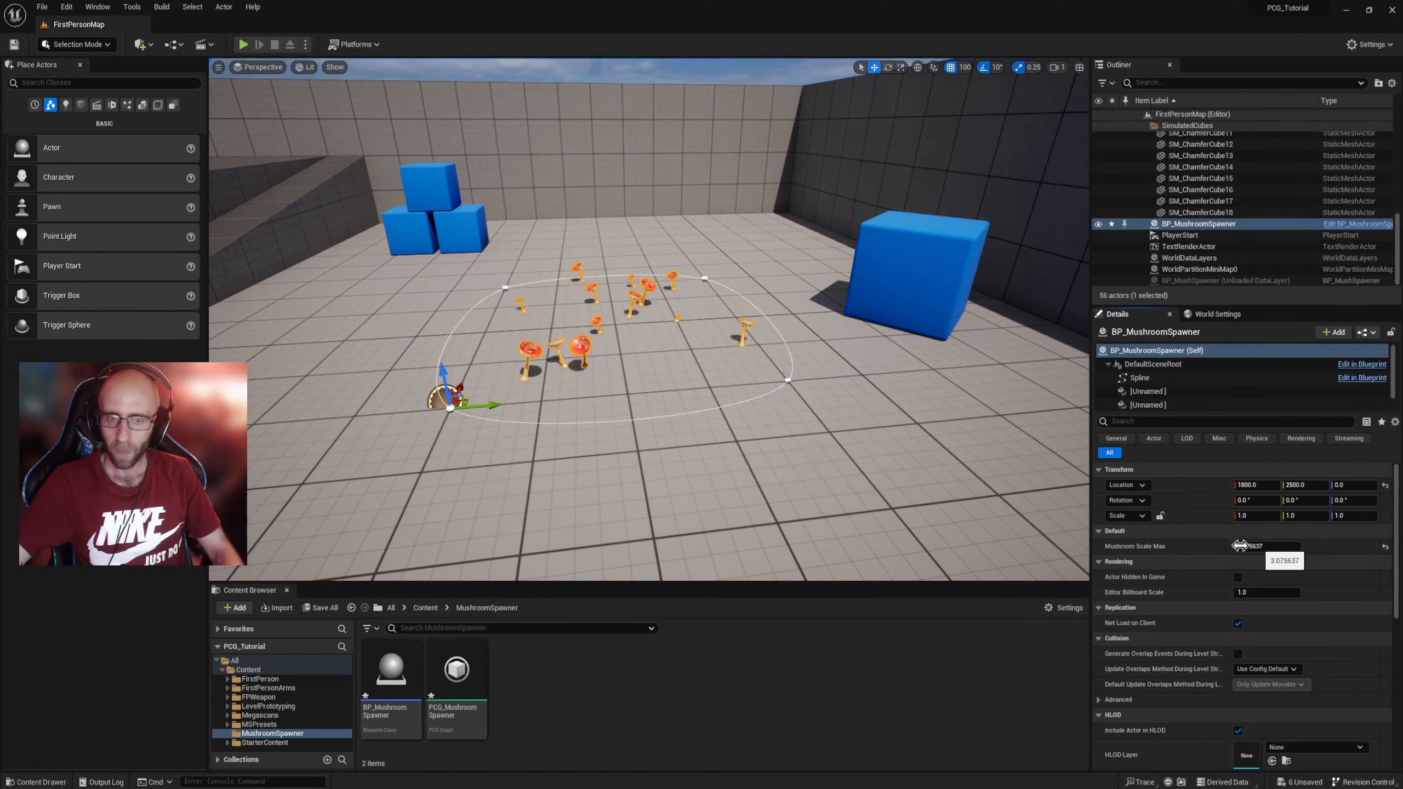
pyautogui.moveTo(966, 437)
pyautogui.mouseDown(button='right')
pyautogui.moveTo(944, 436)
pyautogui.moveTo(961, 444)
pyautogui.mouseUp(button='right')
pyautogui.press('w')
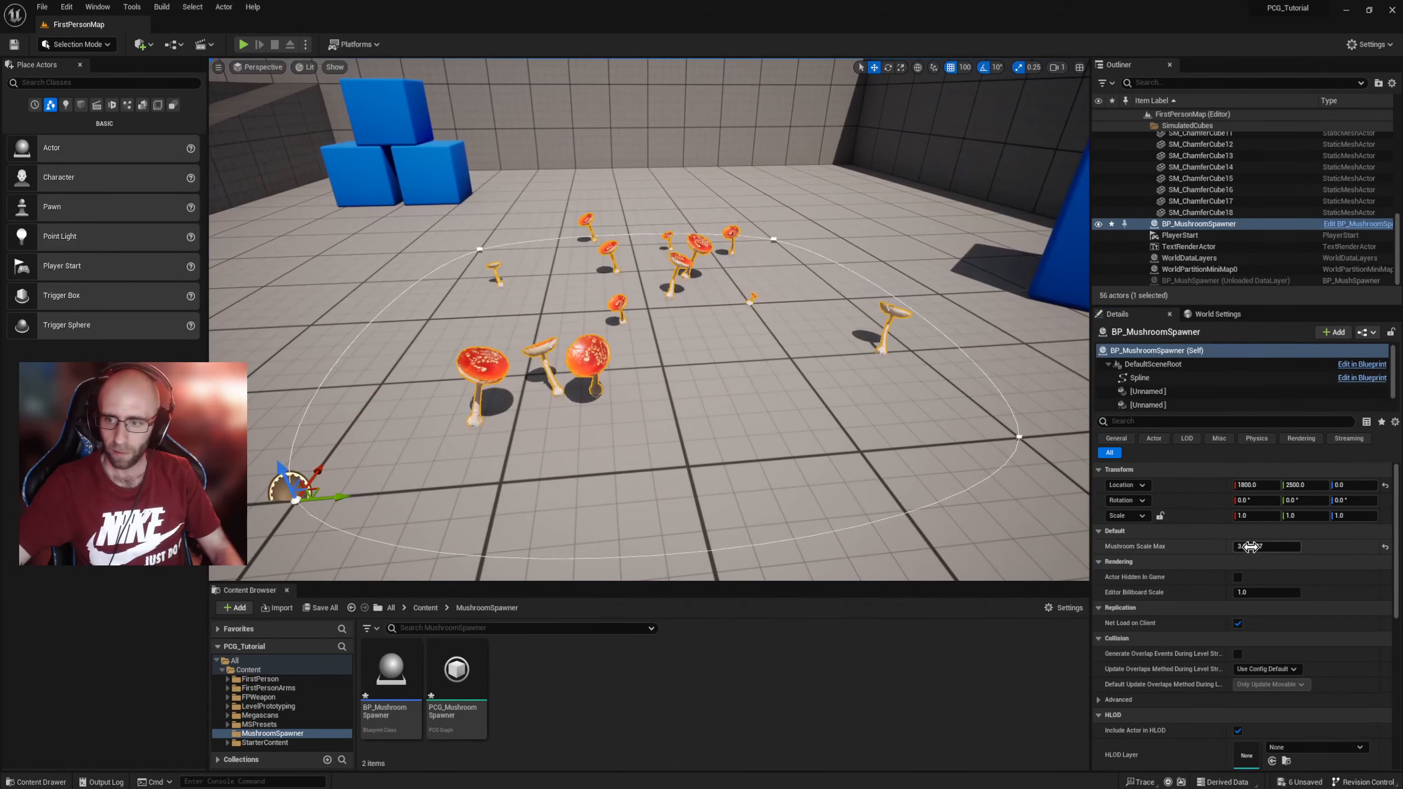
pyautogui.moveTo(1251, 547); pyautogui.dragTo(1306, 547)
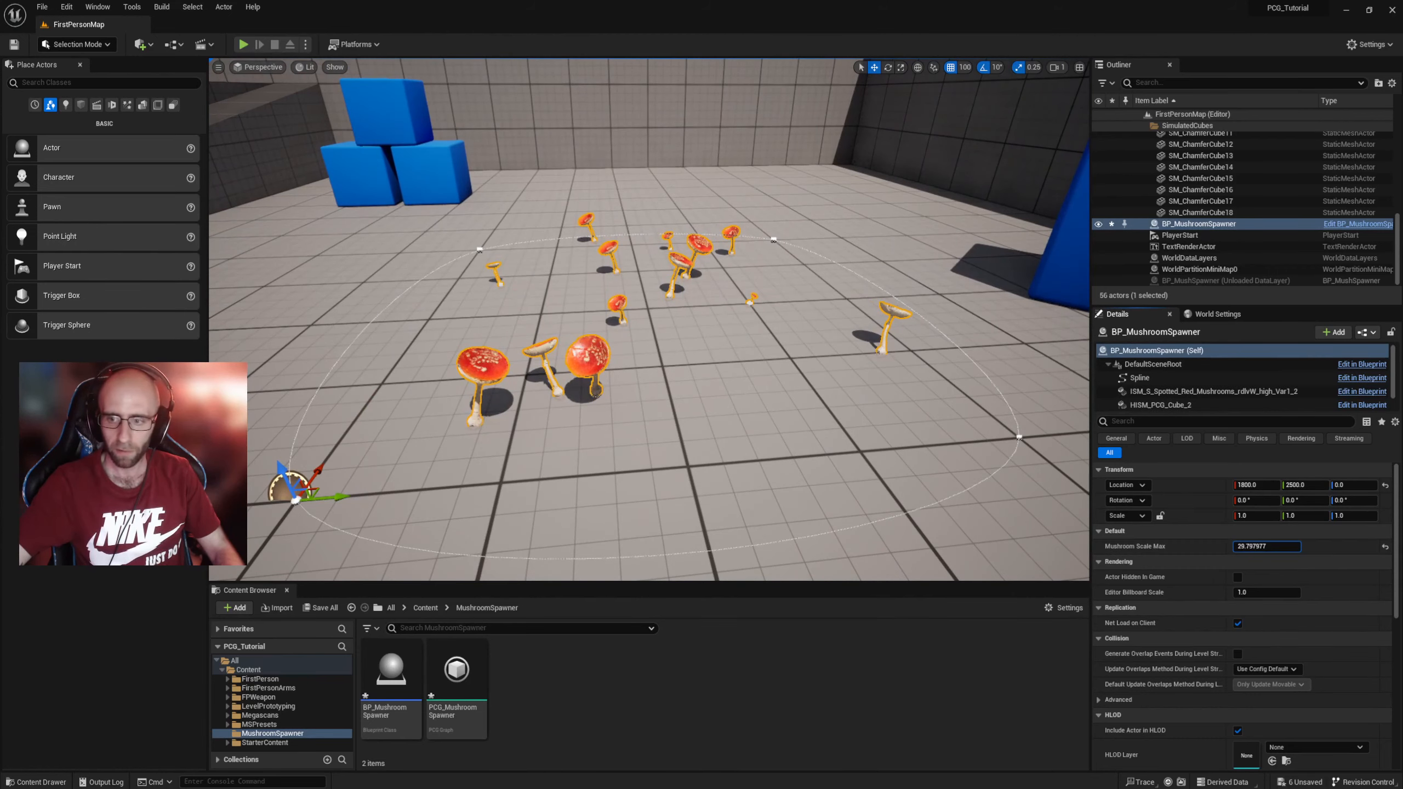
pyautogui.press('s')
pyautogui.moveTo(804, 463); pyautogui.dragTo(801, 395, button='right')
pyautogui.press('w')
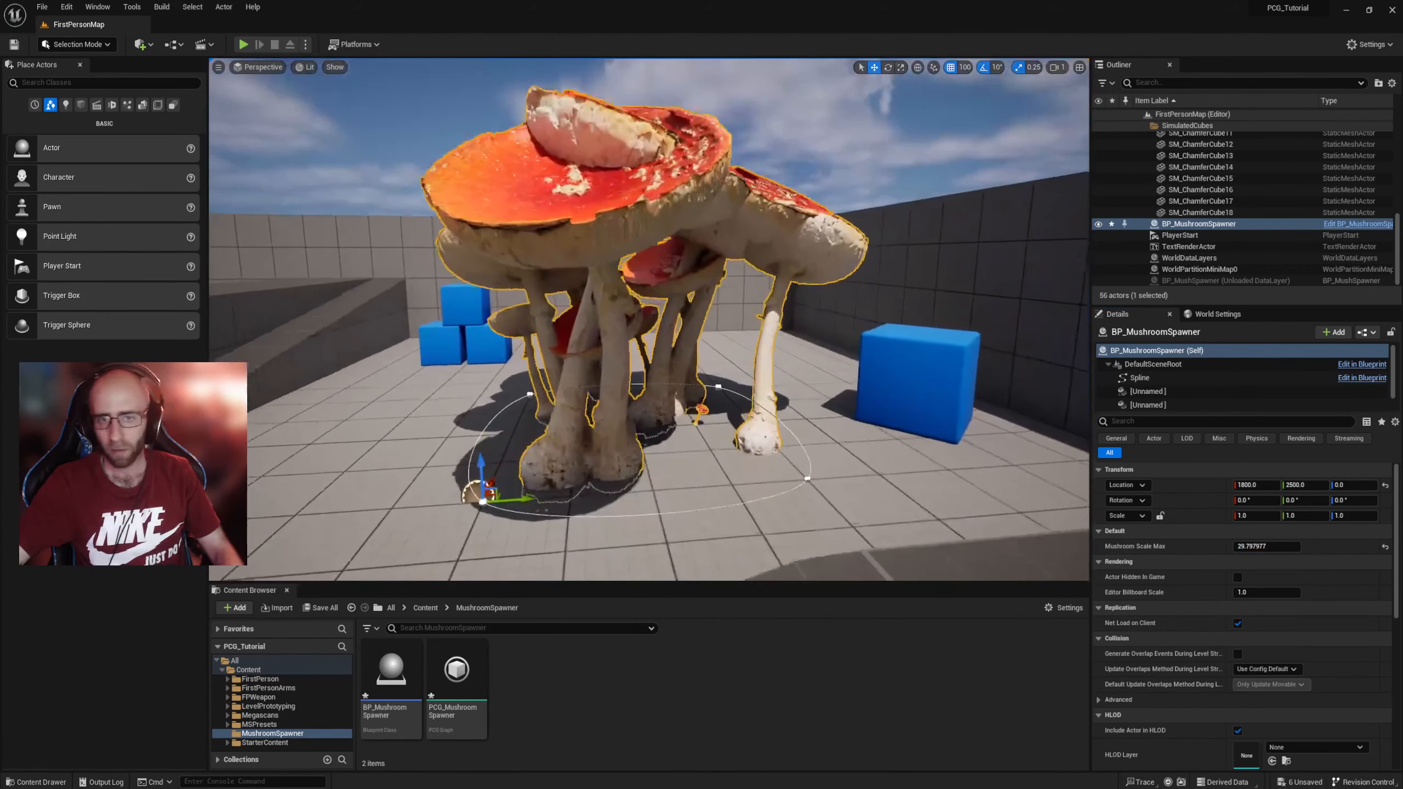
# Step: Reduce the placed spawner's Mushroom Scale Max to about 2.28 and bring back the BP_MushroomSpawner blueprint window
pyautogui.moveTo(1266, 548)
pyautogui.mouseDown()
pyautogui.moveTo(1244, 546)
pyautogui.moveTo(1323, 547)
pyautogui.moveTo(1242, 545)
pyautogui.moveTo(1268, 547)
pyautogui.mouseUp()
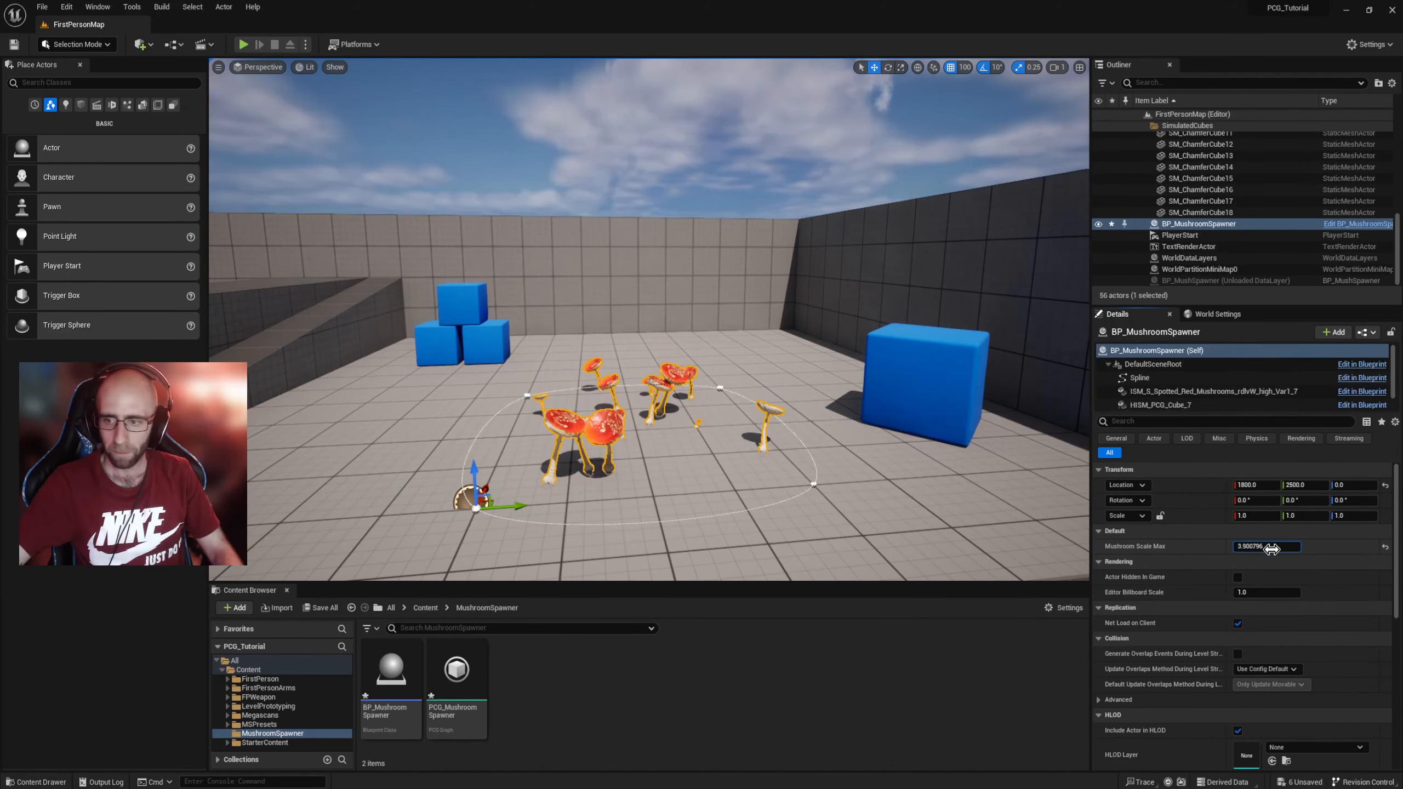
pyautogui.press('w')
pyautogui.moveTo(808, 454); pyautogui.dragTo(805, 494, button='right')
pyautogui.press('s')
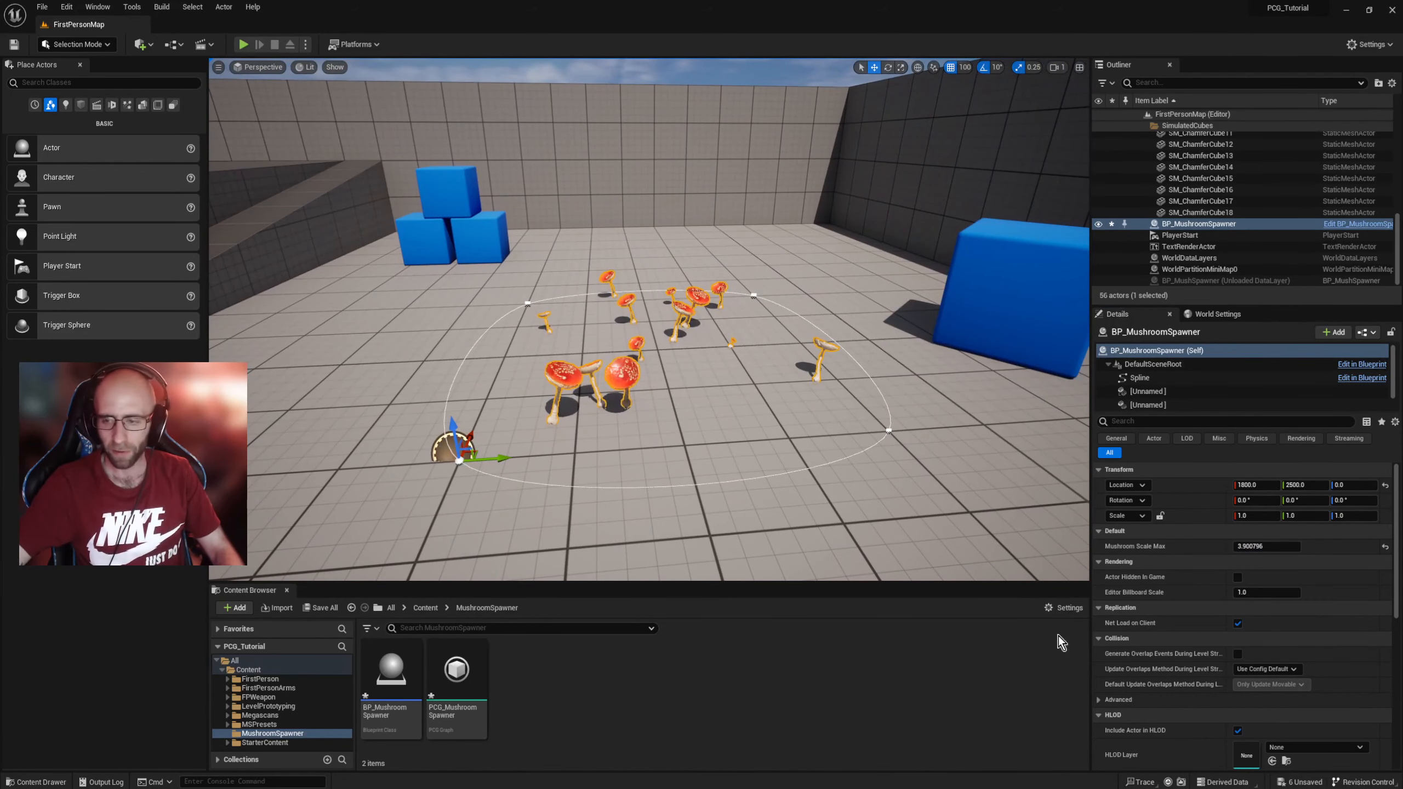
pyautogui.moveTo(1277, 544); pyautogui.dragTo(1274, 545)
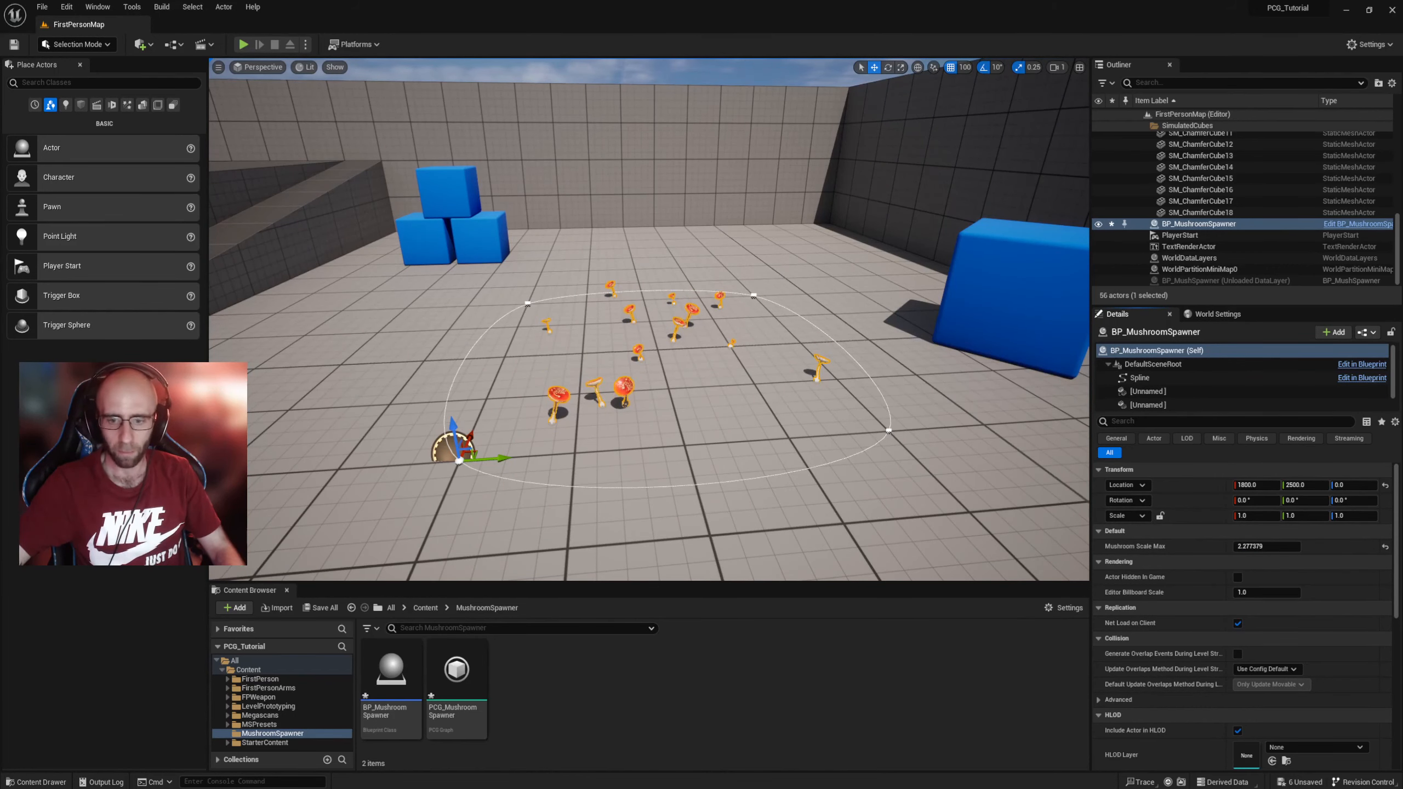
pyautogui.moveTo(907, 788)
pyautogui.click(962, 752)
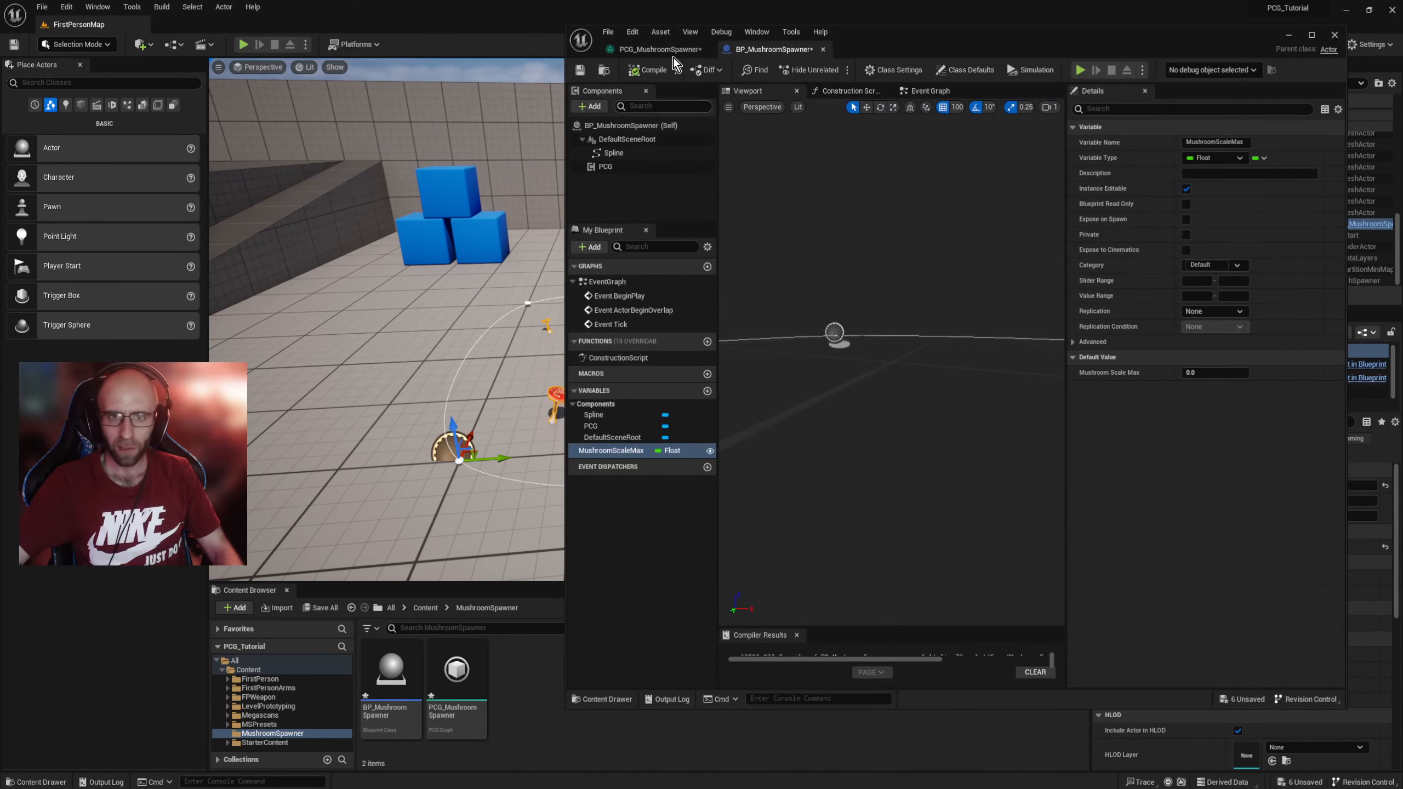
# Step: In the PCG_MushroomSpawner graph, move the Get Actor Property node down level with the Scale Max input of Transform Points
pyautogui.click(660, 49)
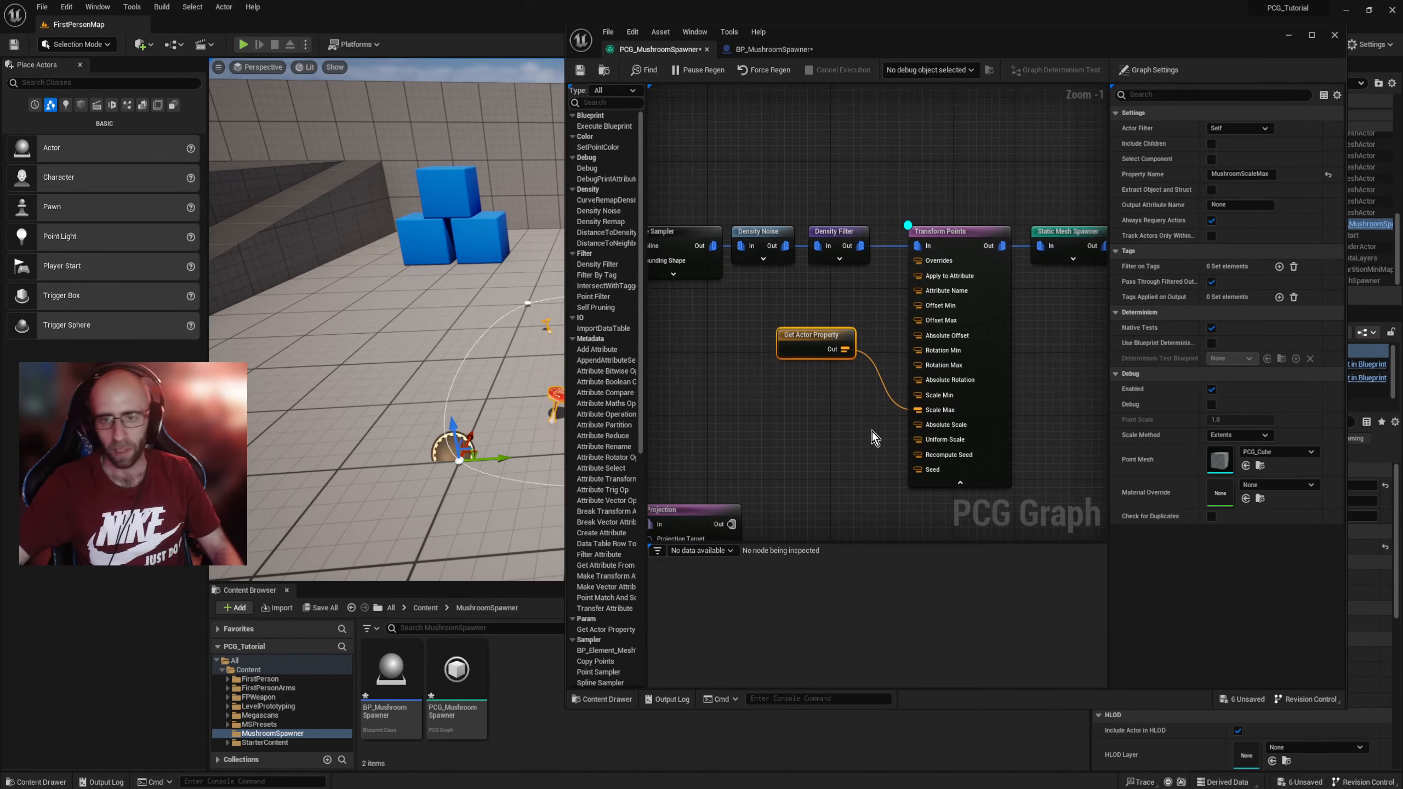
pyautogui.moveTo(873, 439); pyautogui.dragTo(752, 439, button='right')
pyautogui.moveTo(1134, 45); pyautogui.dragTo(1023, 71)
pyautogui.moveTo(686, 214); pyautogui.dragTo(890, 204, button='right')
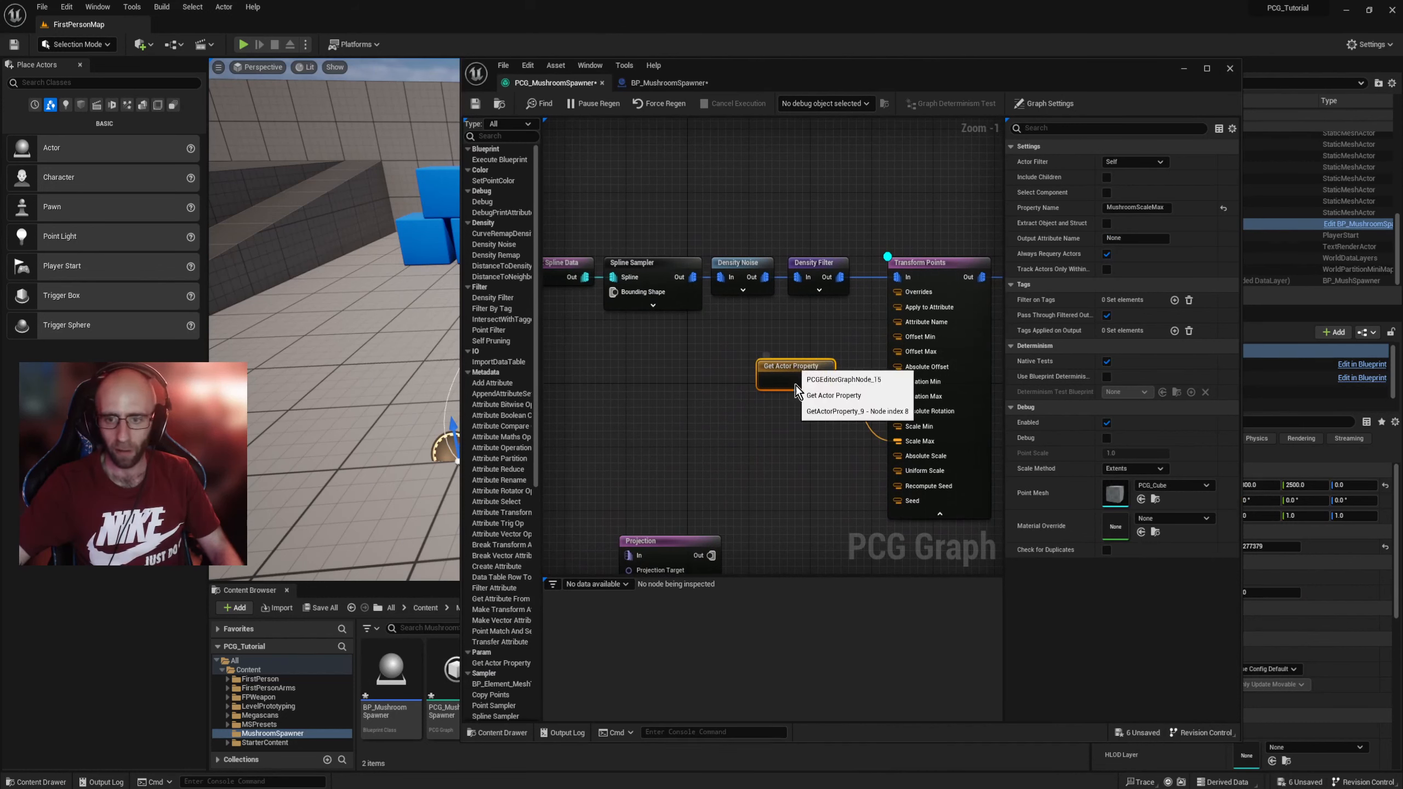
pyautogui.moveTo(800, 368); pyautogui.dragTo(820, 442)
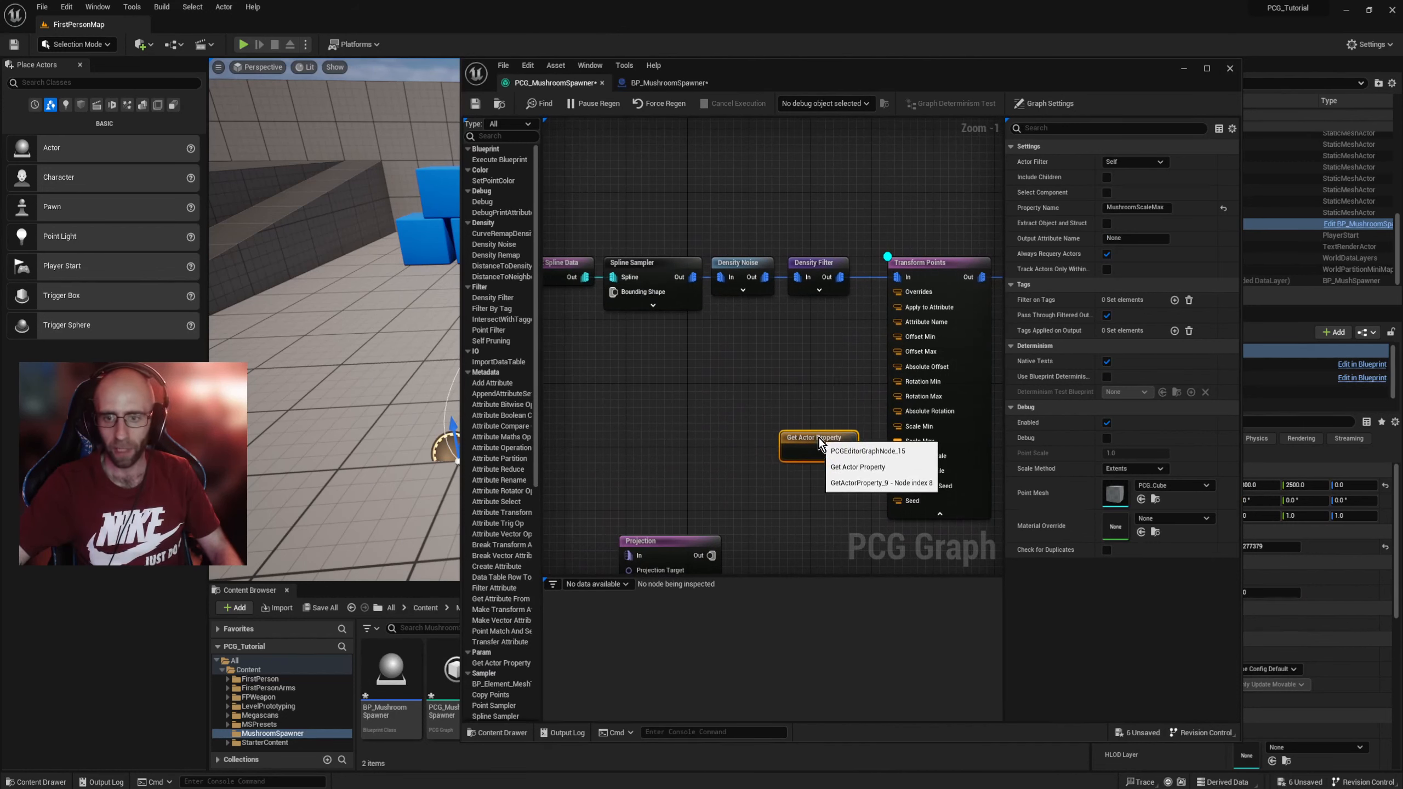
pyautogui.click(818, 374)
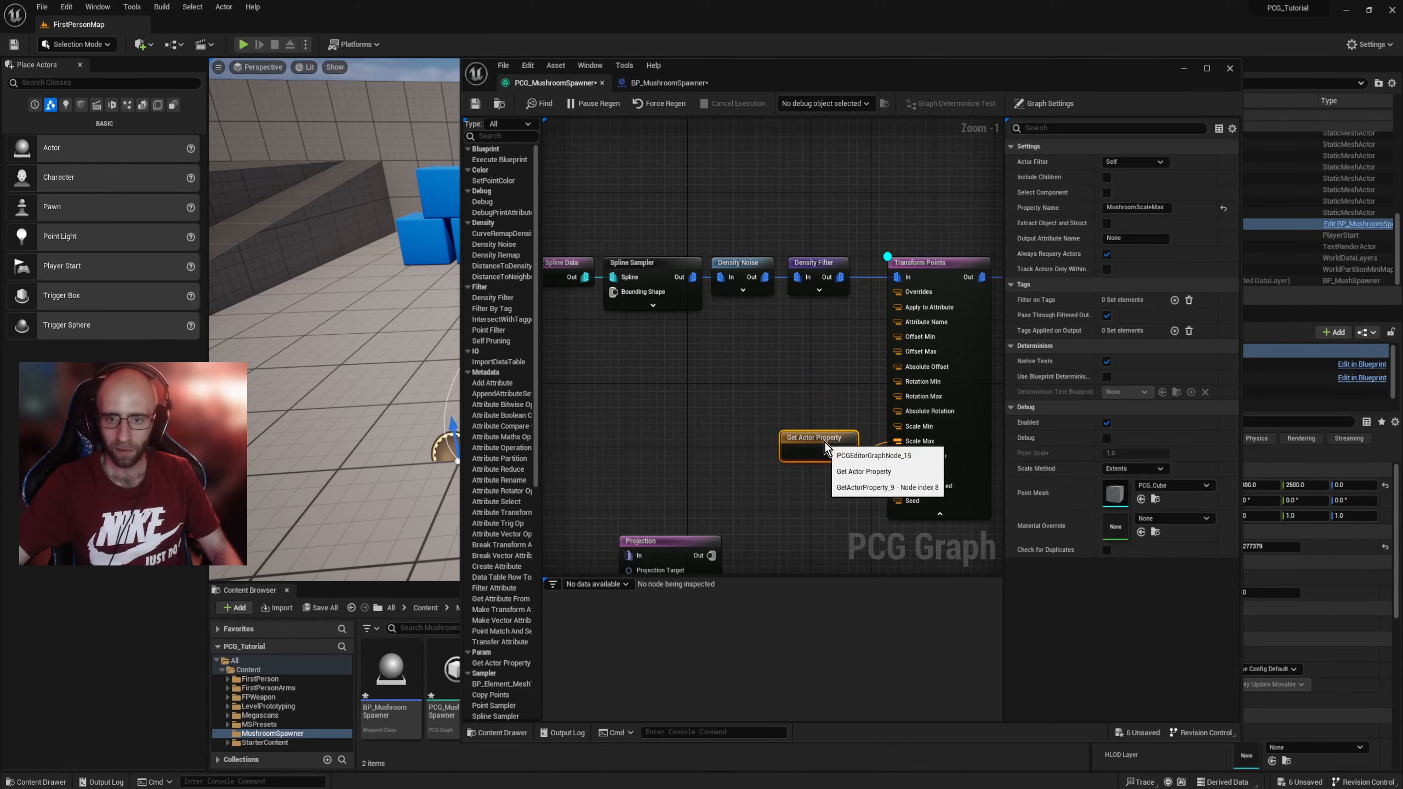
# Step: In BP_MushroomSpawner, put the MushroomScaleMax variable into a new category named MushroomSettings
pyautogui.click(672, 84)
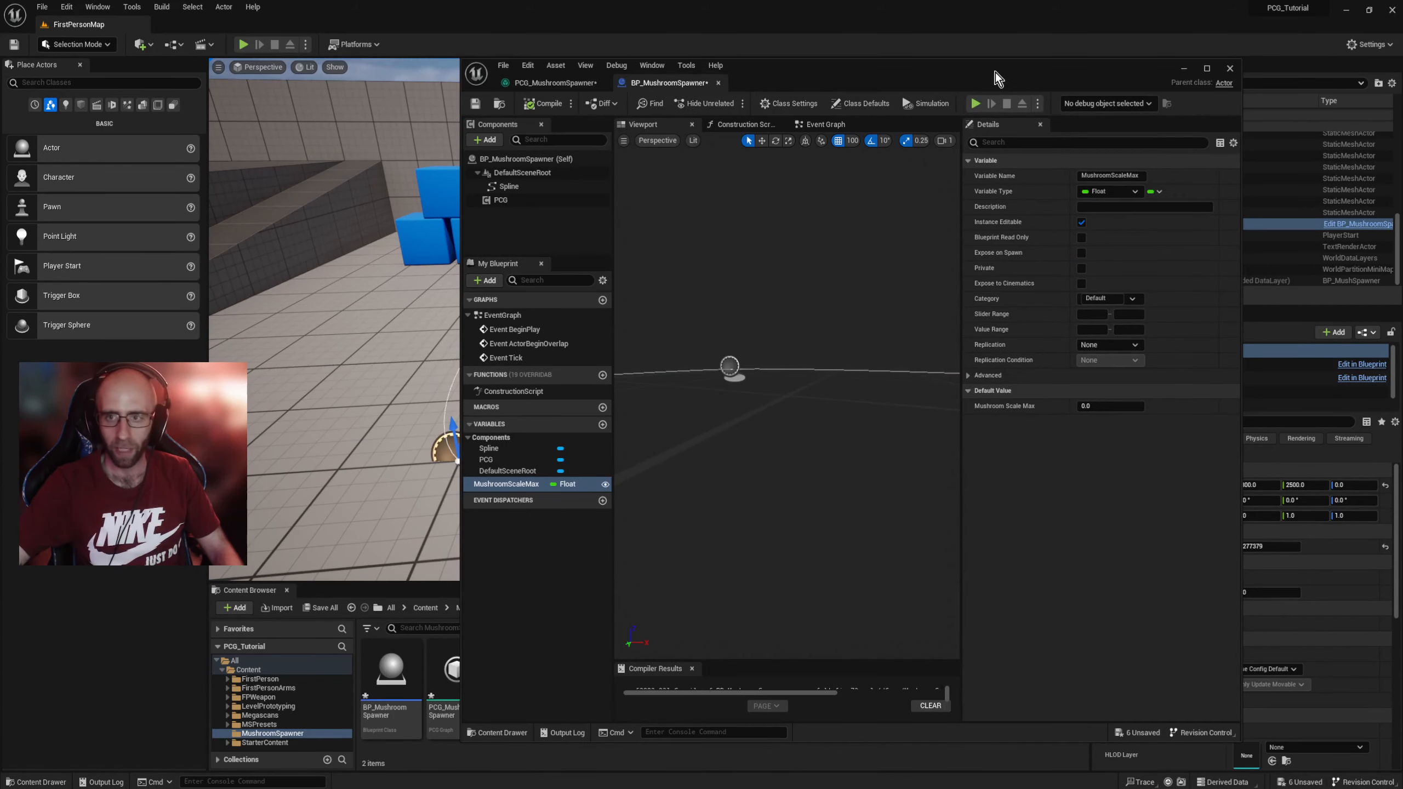
pyautogui.moveTo(995, 73); pyautogui.dragTo(837, 64)
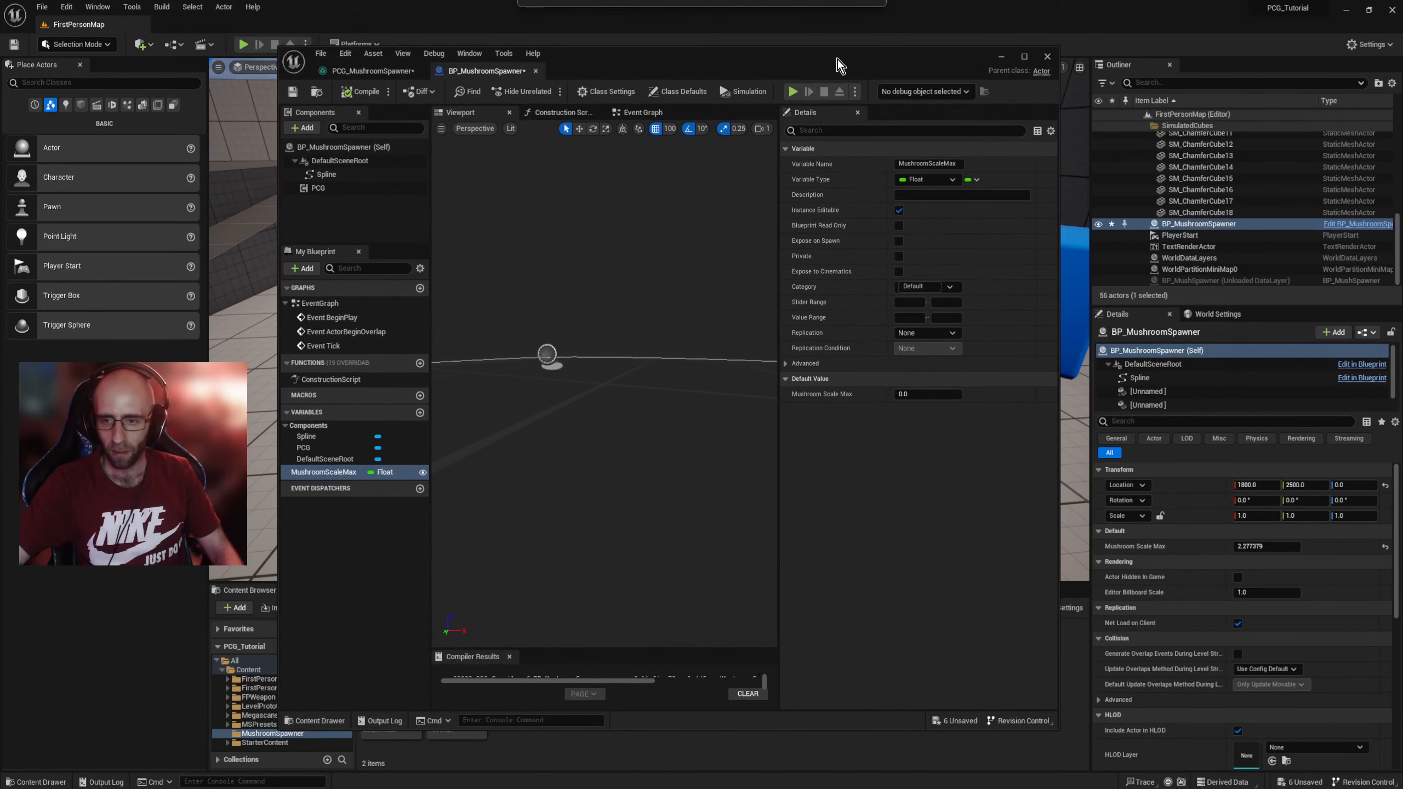
pyautogui.moveTo(605, 353); pyautogui.dragTo(589, 408, button='right')
pyautogui.click(331, 472)
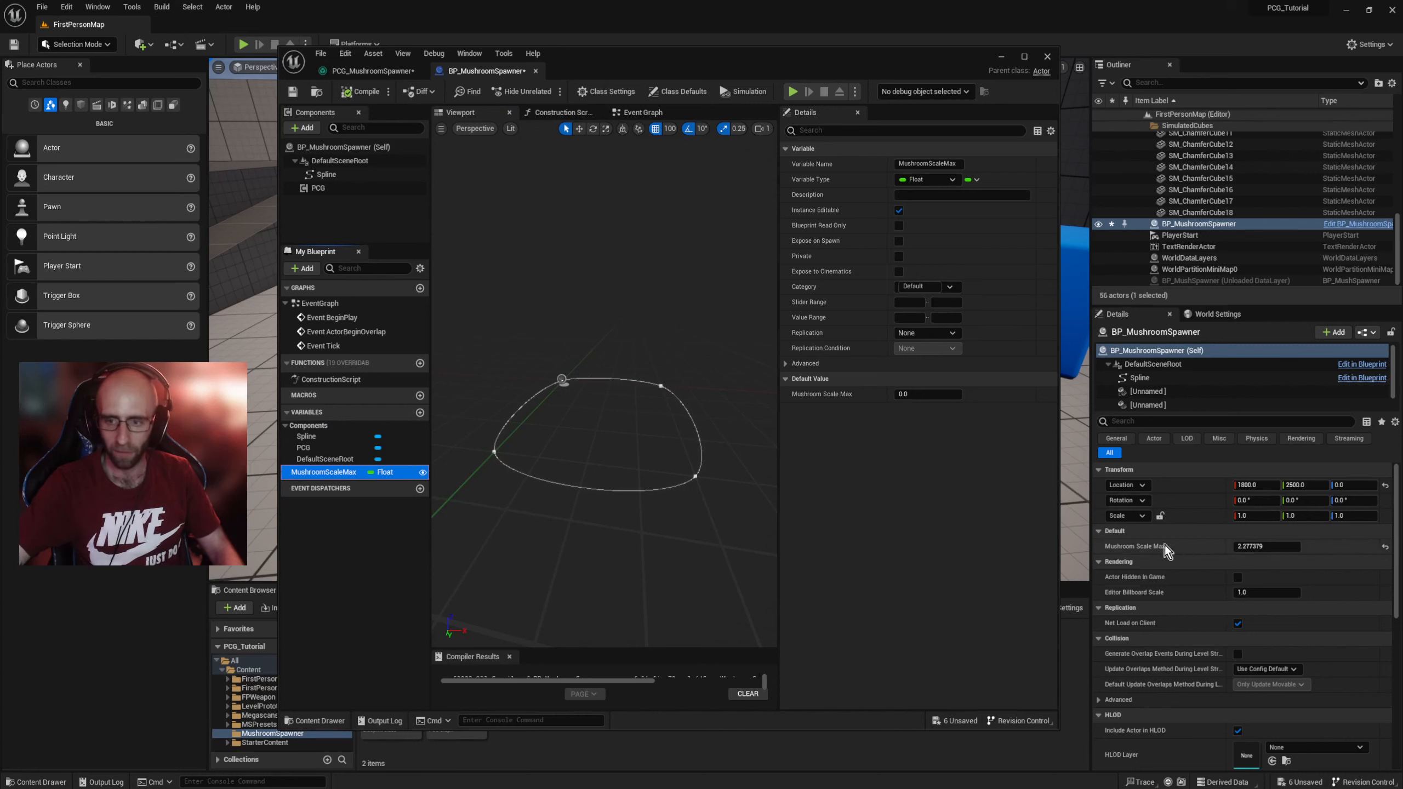
pyautogui.click(921, 286)
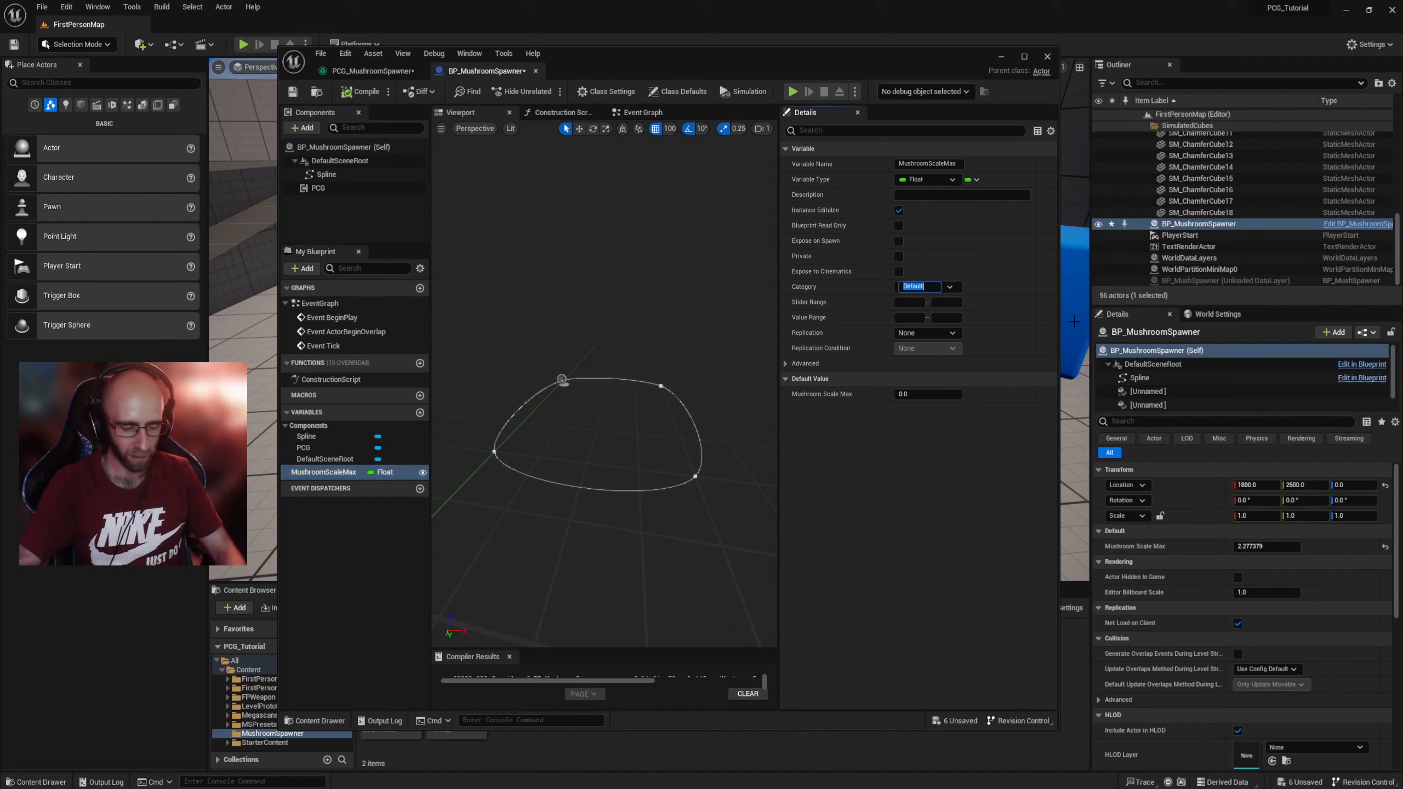
pyautogui.write('MushroomSettings')
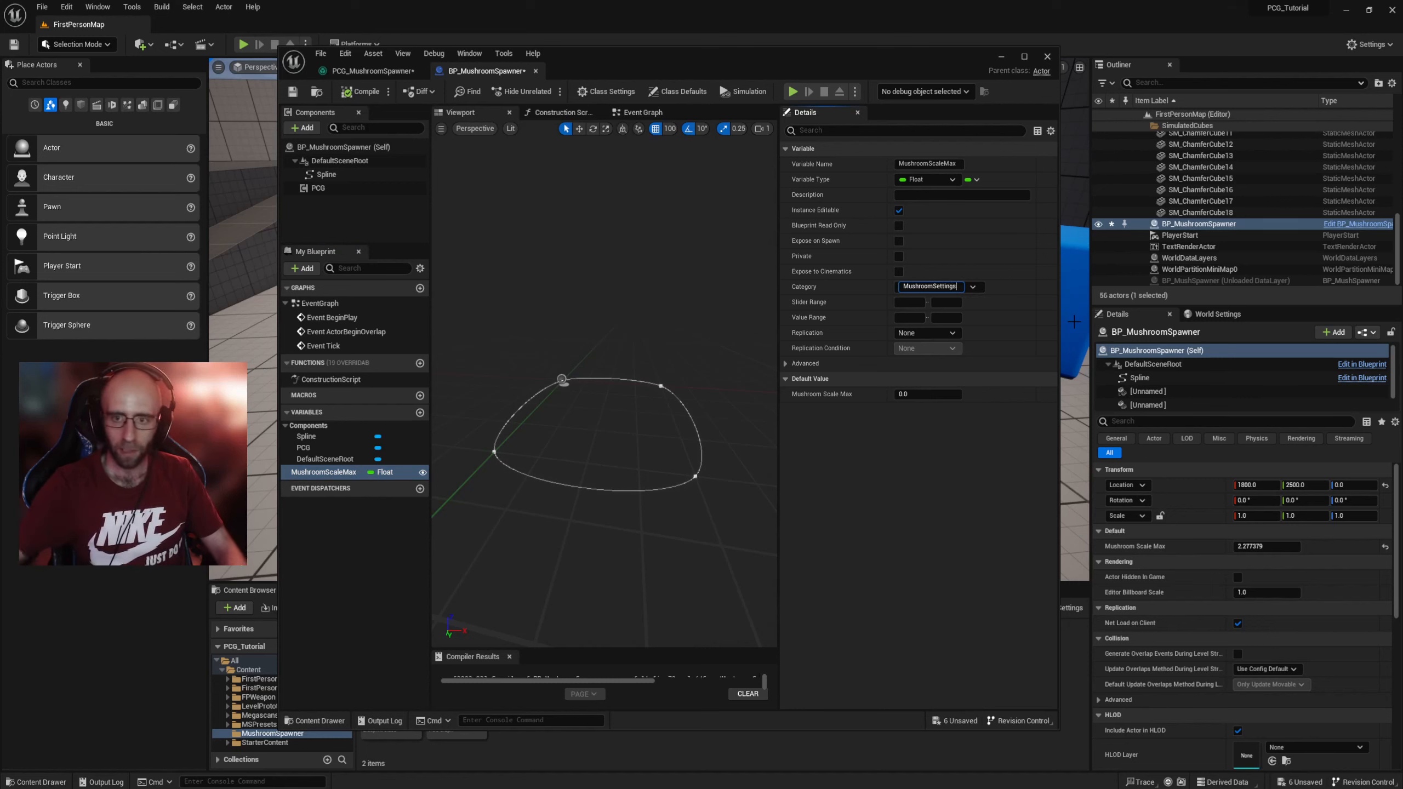
pyautogui.press('Return')
pyautogui.click(348, 94)
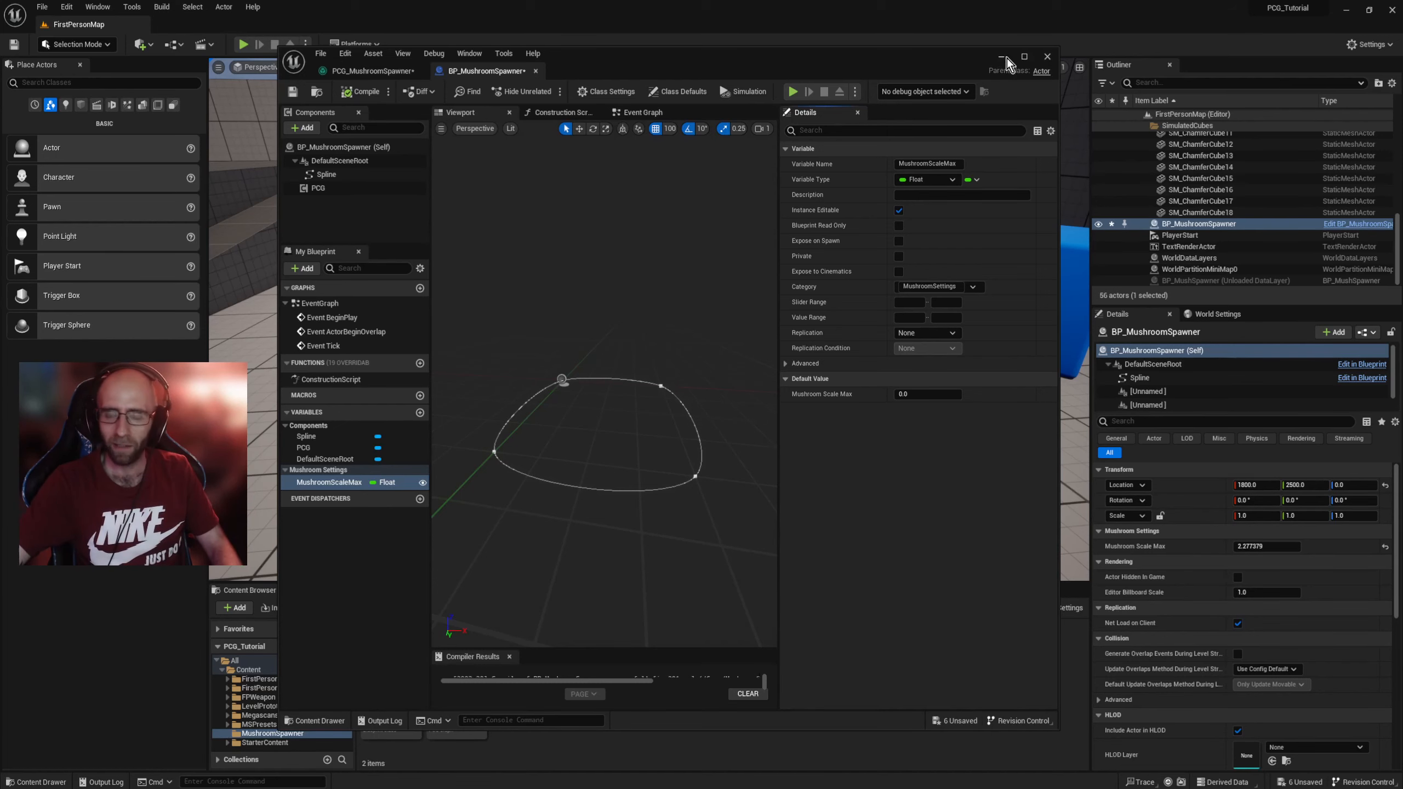
# Step: Return to the level and review the Mushroom Settings category among the placed spawner's property sections
pyautogui.moveTo(935, 61); pyautogui.dragTo(989, 48)
pyautogui.click(1053, 41)
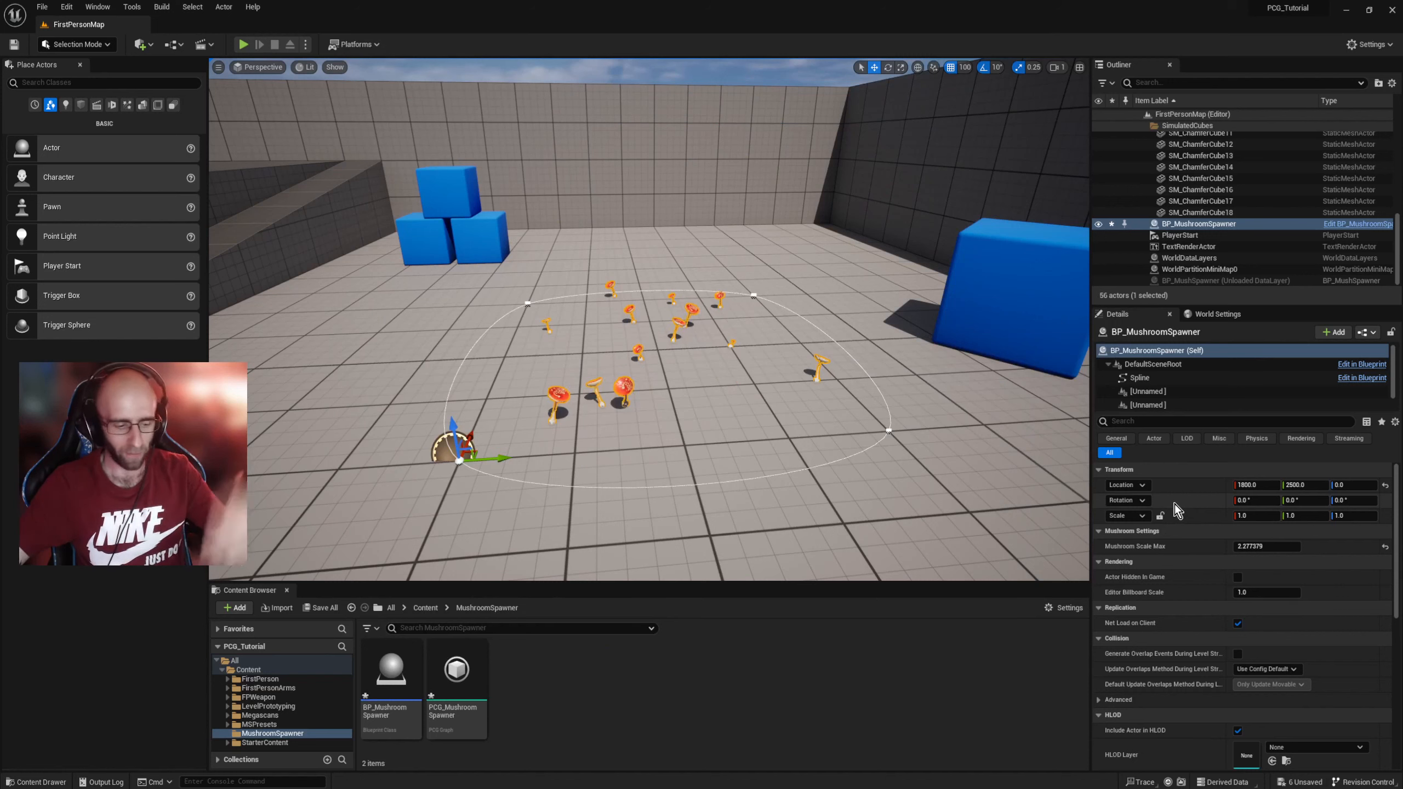
pyautogui.click(1099, 562)
pyautogui.click(1099, 562)
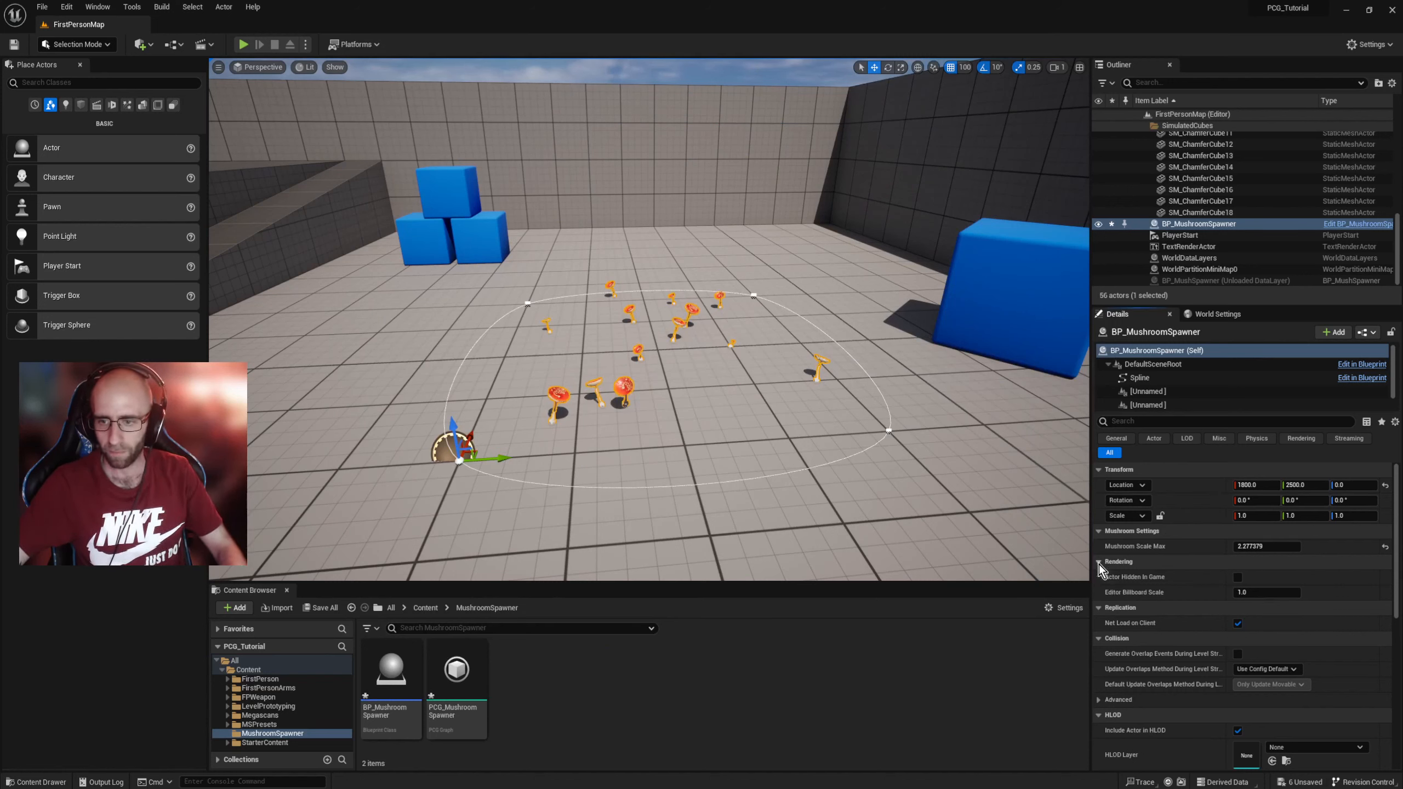
pyautogui.click(1098, 608)
pyautogui.click(1098, 607)
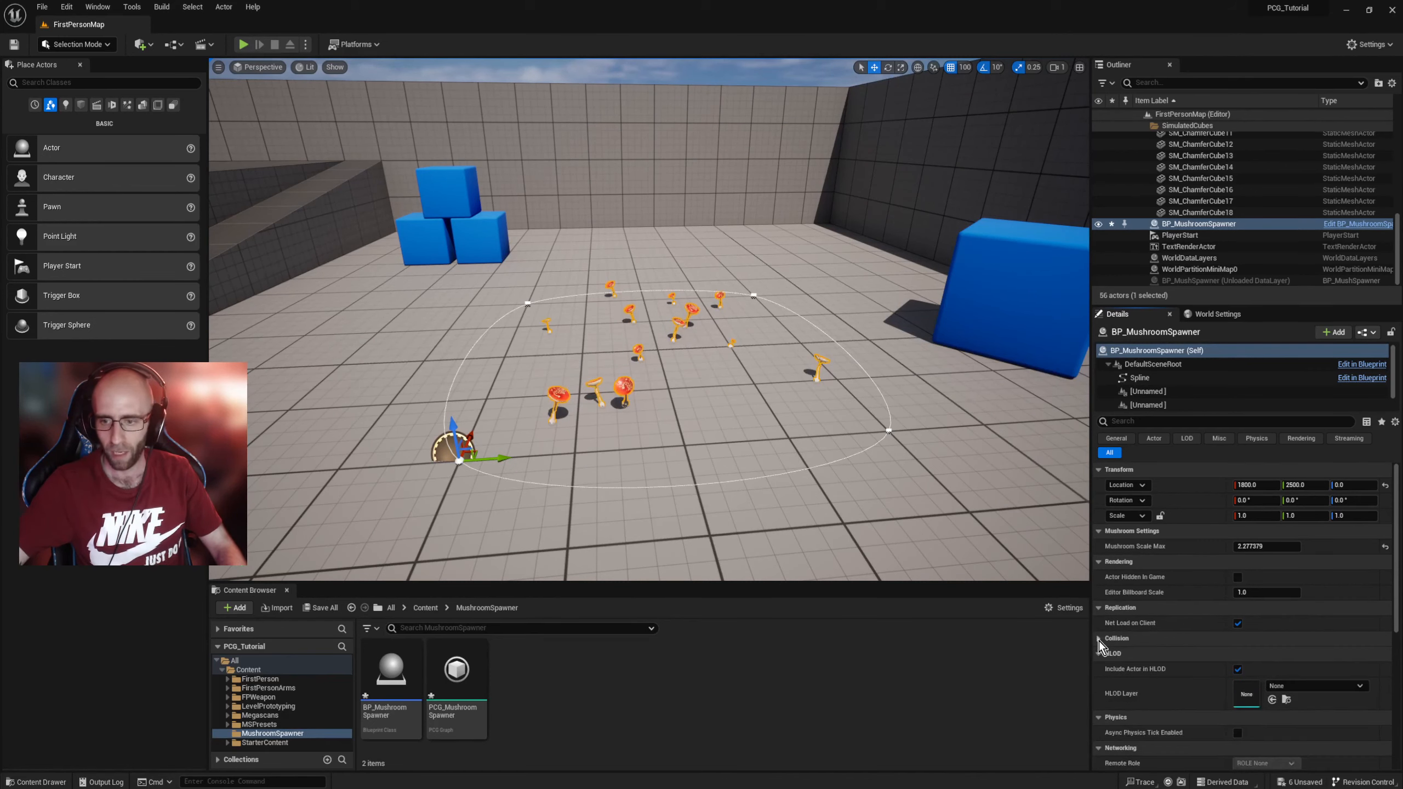
pyautogui.moveTo(801, 486)
pyautogui.mouseDown(button='right')
pyautogui.moveTo(861, 487)
pyautogui.moveTo(801, 486)
pyautogui.moveTo(813, 490)
pyautogui.mouseUp(button='right')
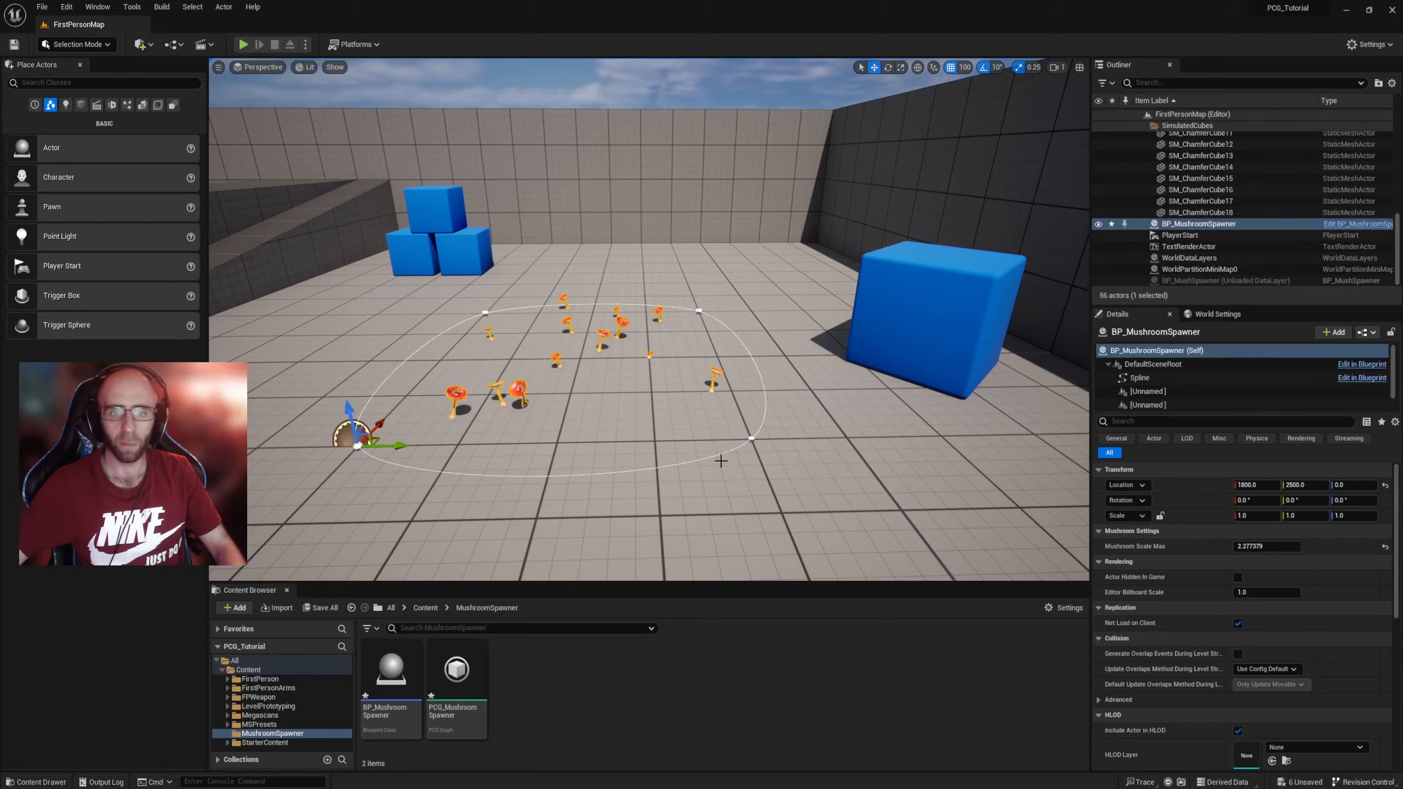
pyautogui.moveTo(720, 461); pyautogui.dragTo(735, 465, button='right')
# Step: Add a Billboard component to BP_MushroomSpawner, raise it to a Z location of 300, and compile the blueprint
pyautogui.moveTo(908, 788)
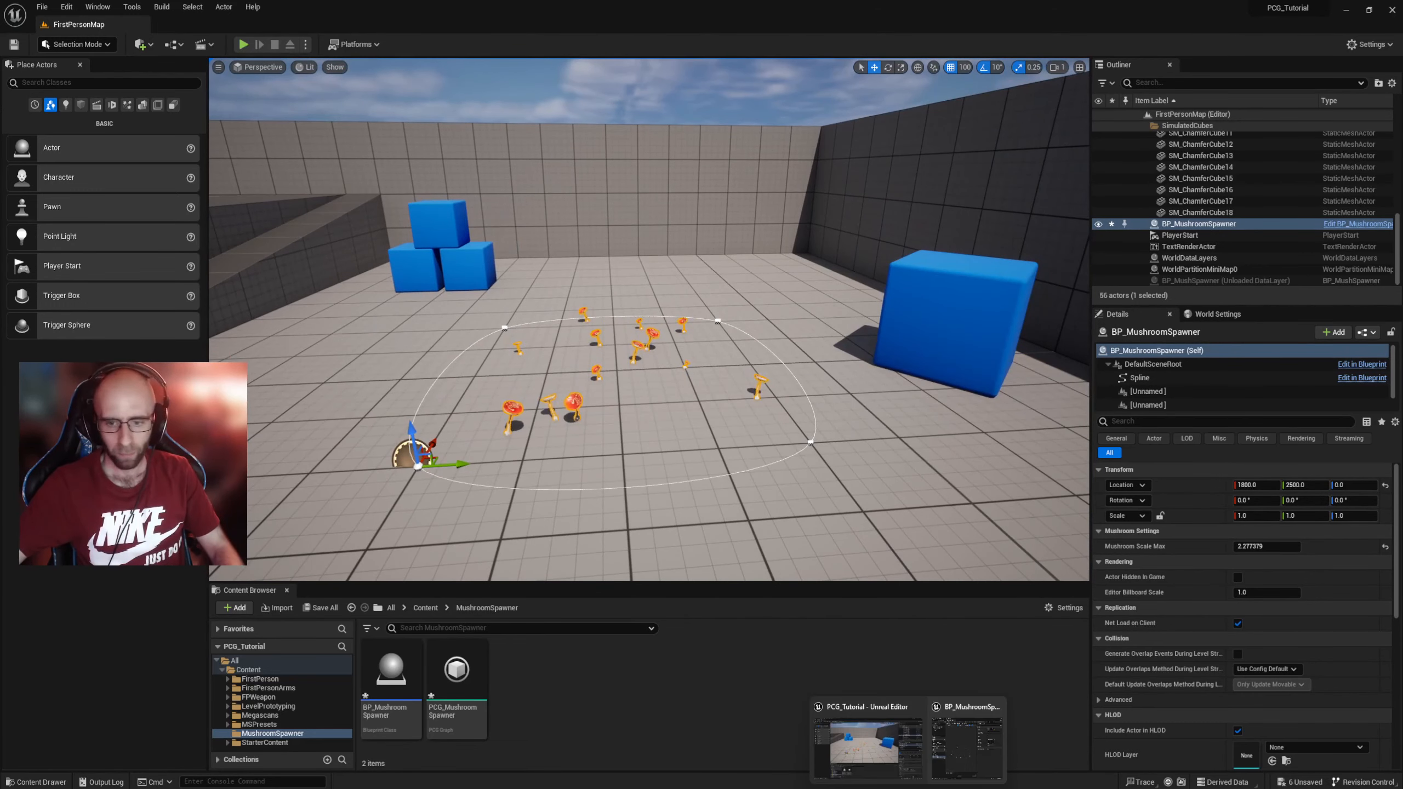
pyautogui.click(943, 735)
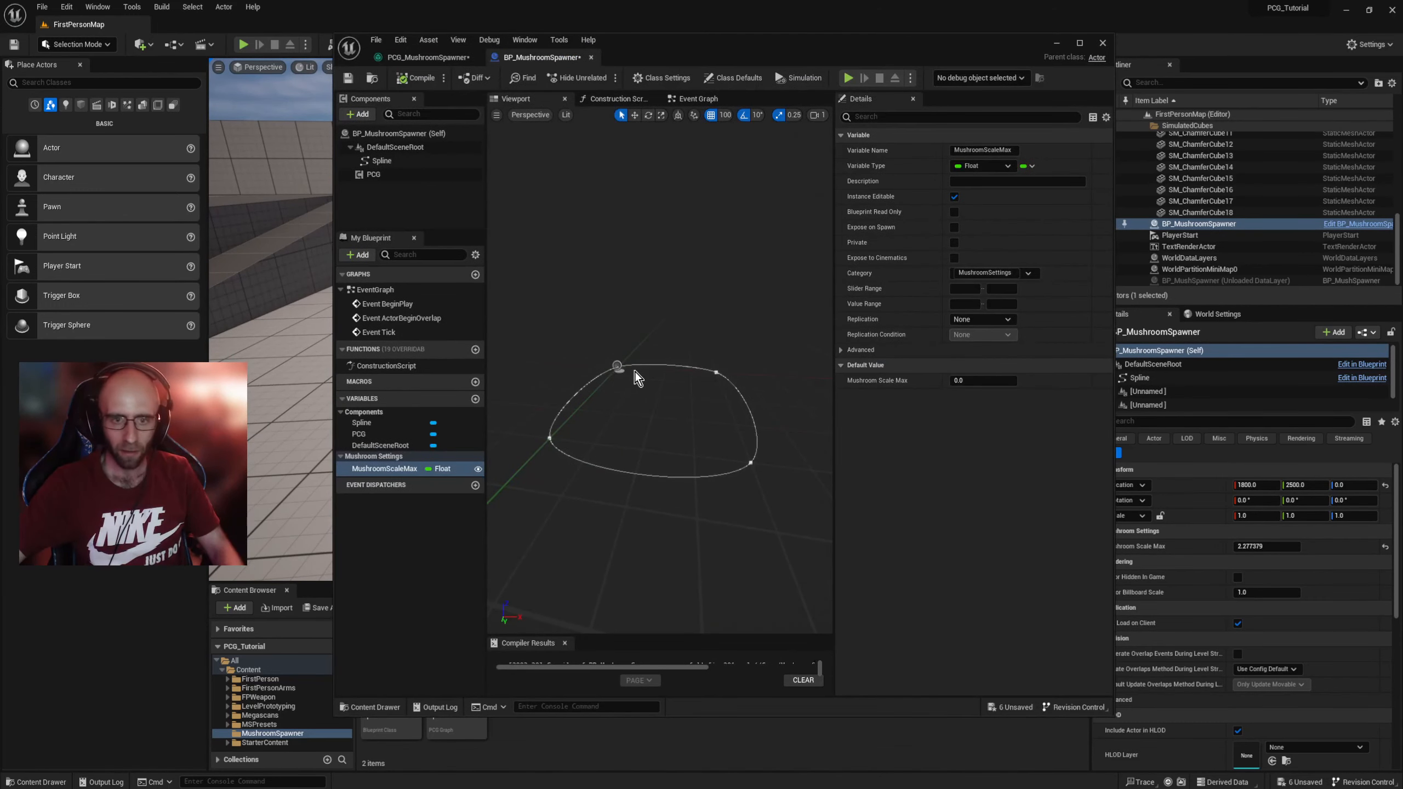
pyautogui.click(617, 366)
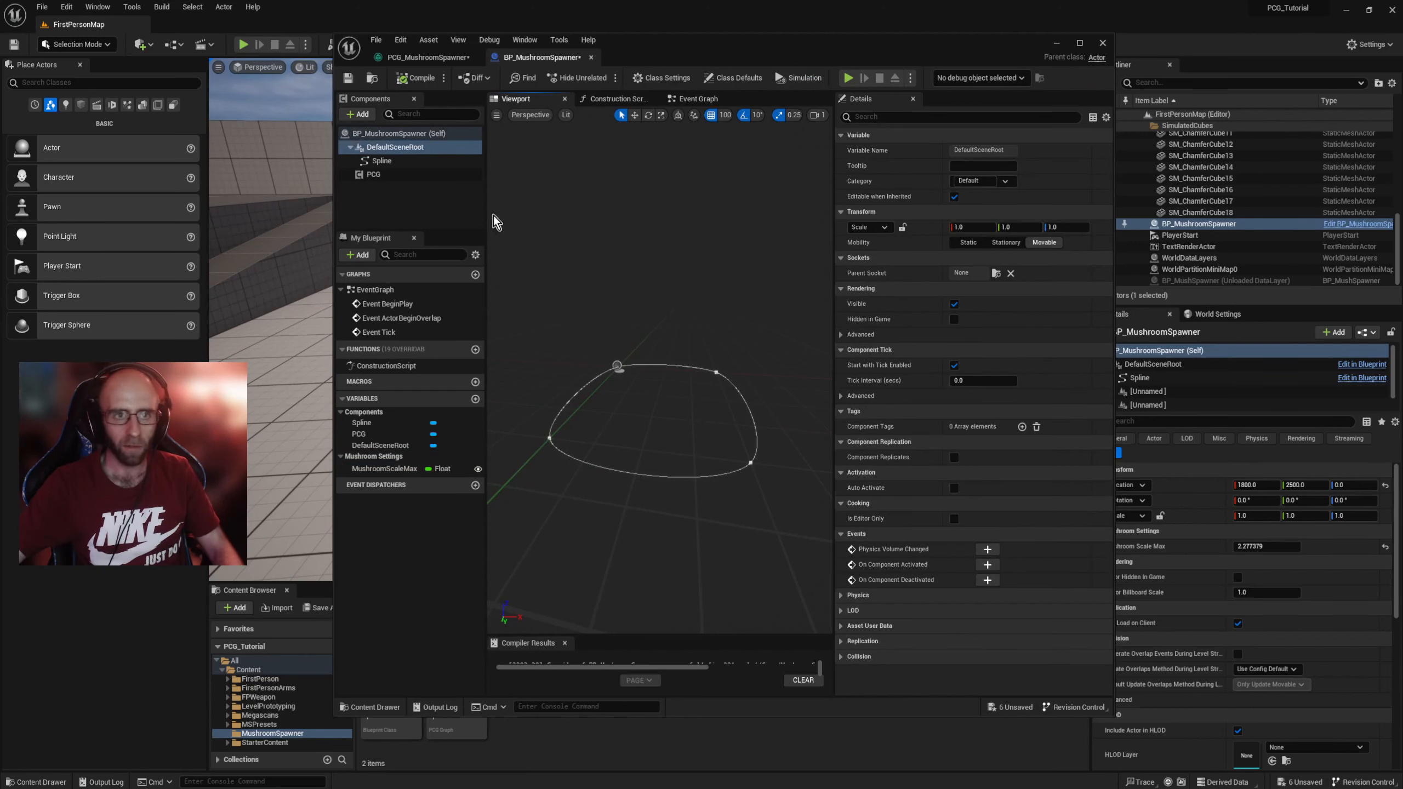
pyautogui.click(363, 116)
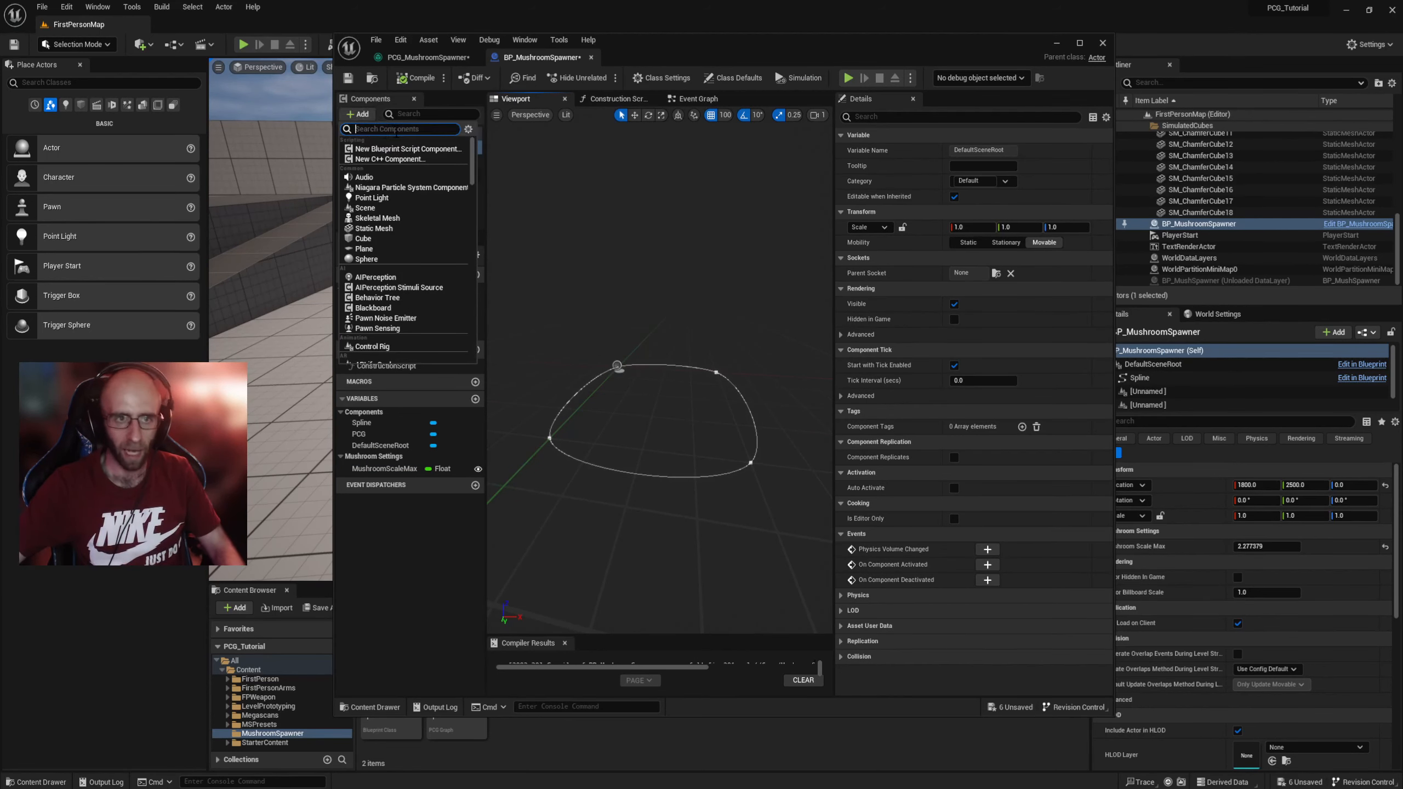
pyautogui.write('bill')
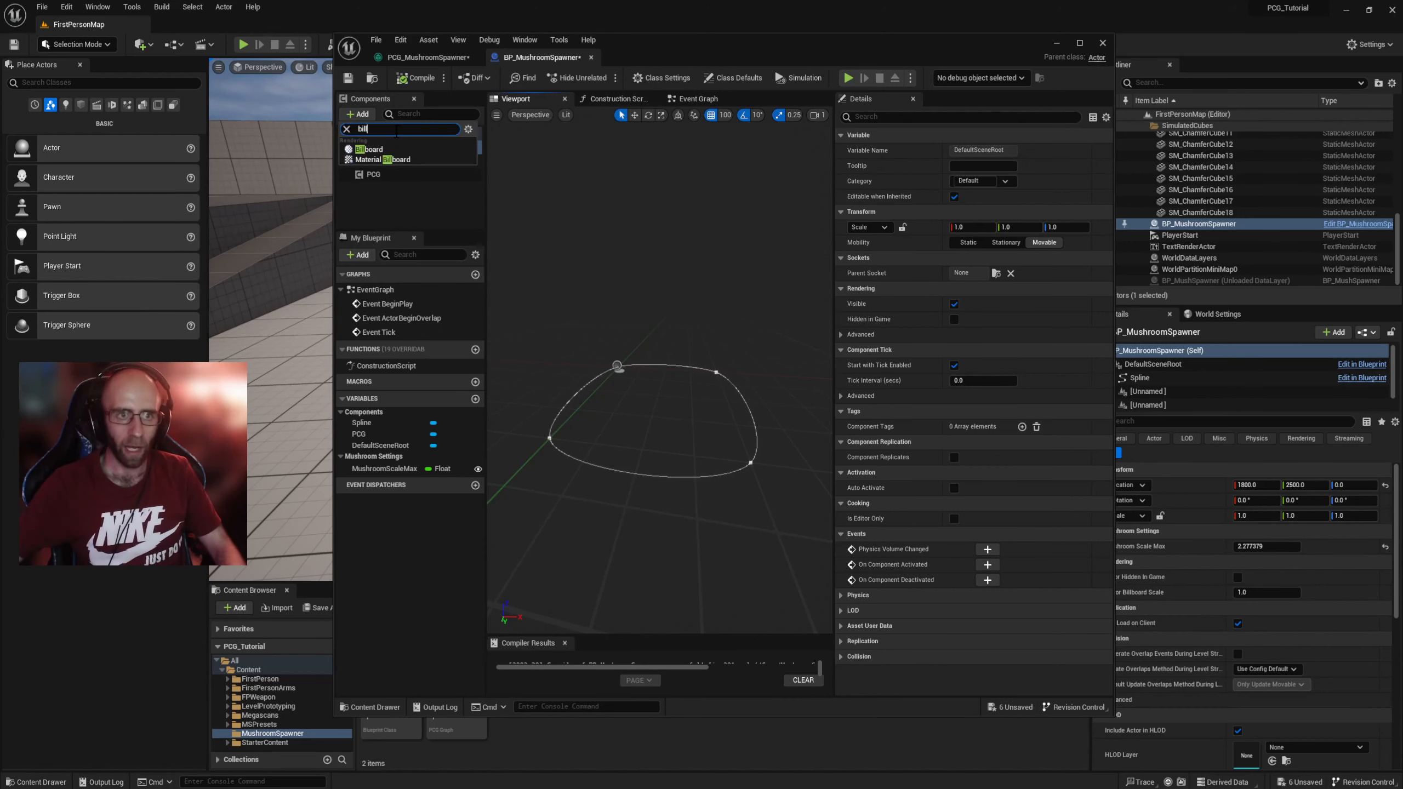
pyautogui.click(368, 150)
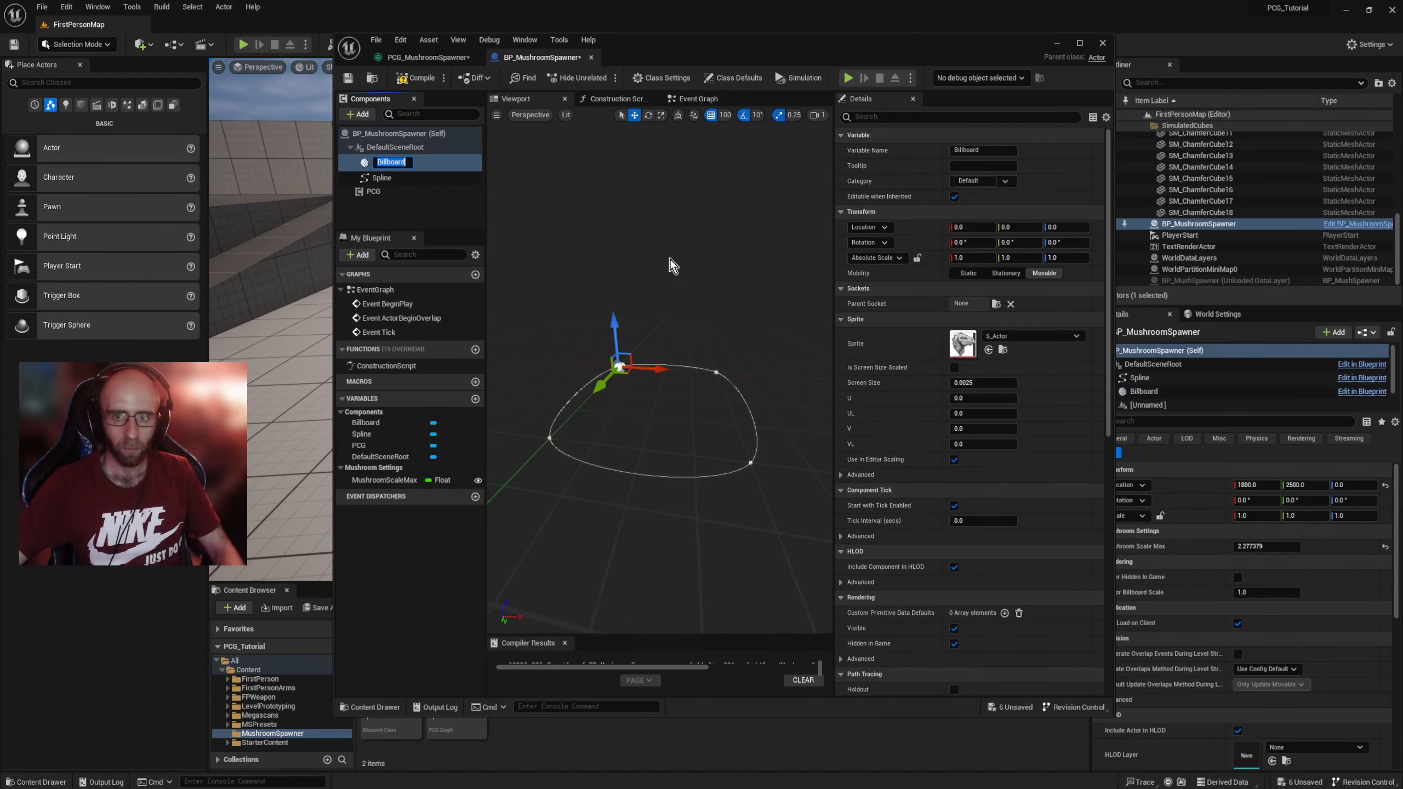
pyautogui.moveTo(615, 330); pyautogui.dragTo(607, 221)
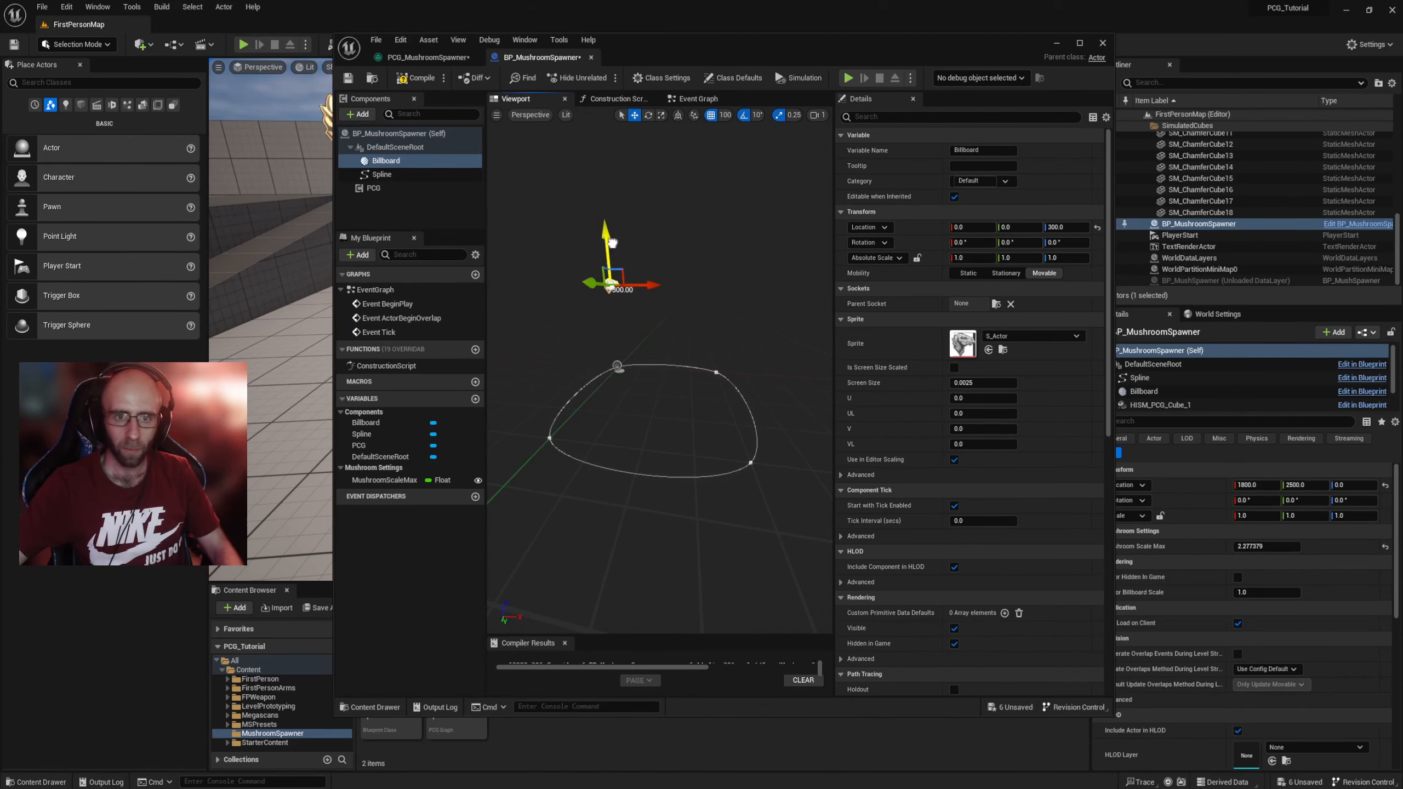
pyautogui.click(411, 78)
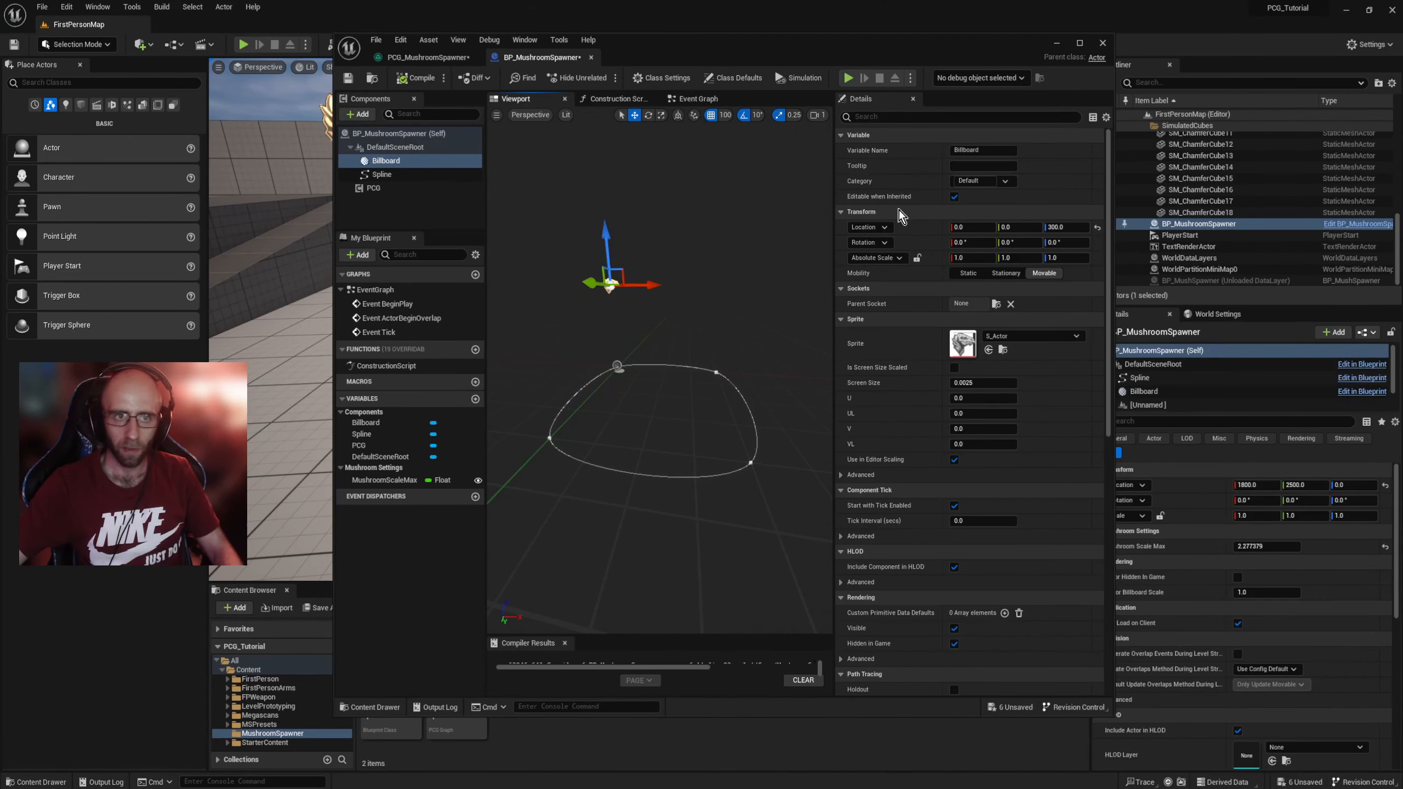
# Step: Return to the level and examine the placed spawner's billboard icon above its origin from several angles
pyautogui.click(1056, 44)
pyautogui.moveTo(625, 380); pyautogui.dragTo(625, 380, button='right')
pyautogui.click(492, 320)
pyautogui.press('w')
pyautogui.moveTo(524, 396); pyautogui.dragTo(575, 426, button='right')
pyautogui.click(632, 420)
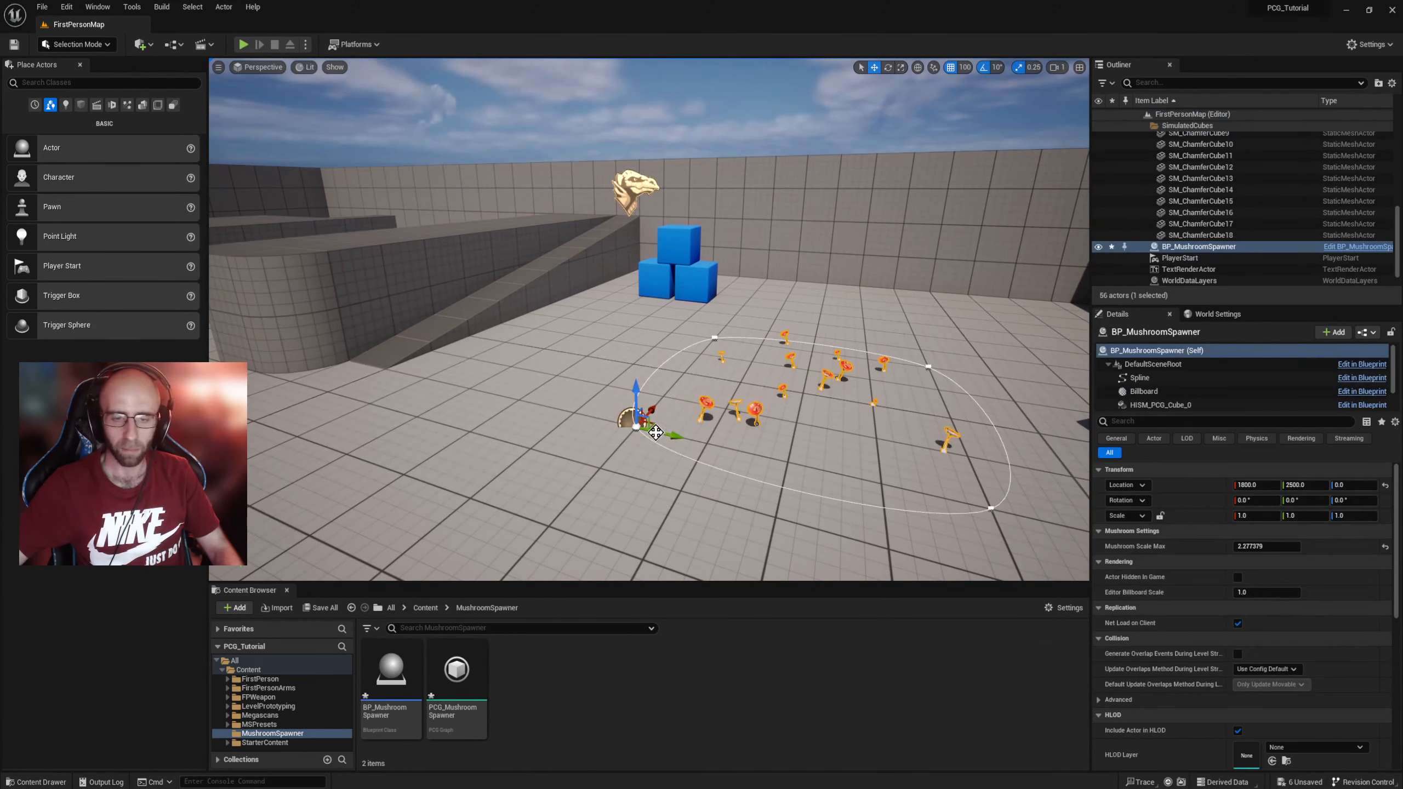
pyautogui.moveTo(558, 442); pyautogui.dragTo(558, 442, button='right')
pyautogui.press('s')
pyautogui.moveTo(770, 454); pyautogui.dragTo(717, 438, button='right')
pyautogui.press('a')
pyautogui.press('w')
pyautogui.press('d')
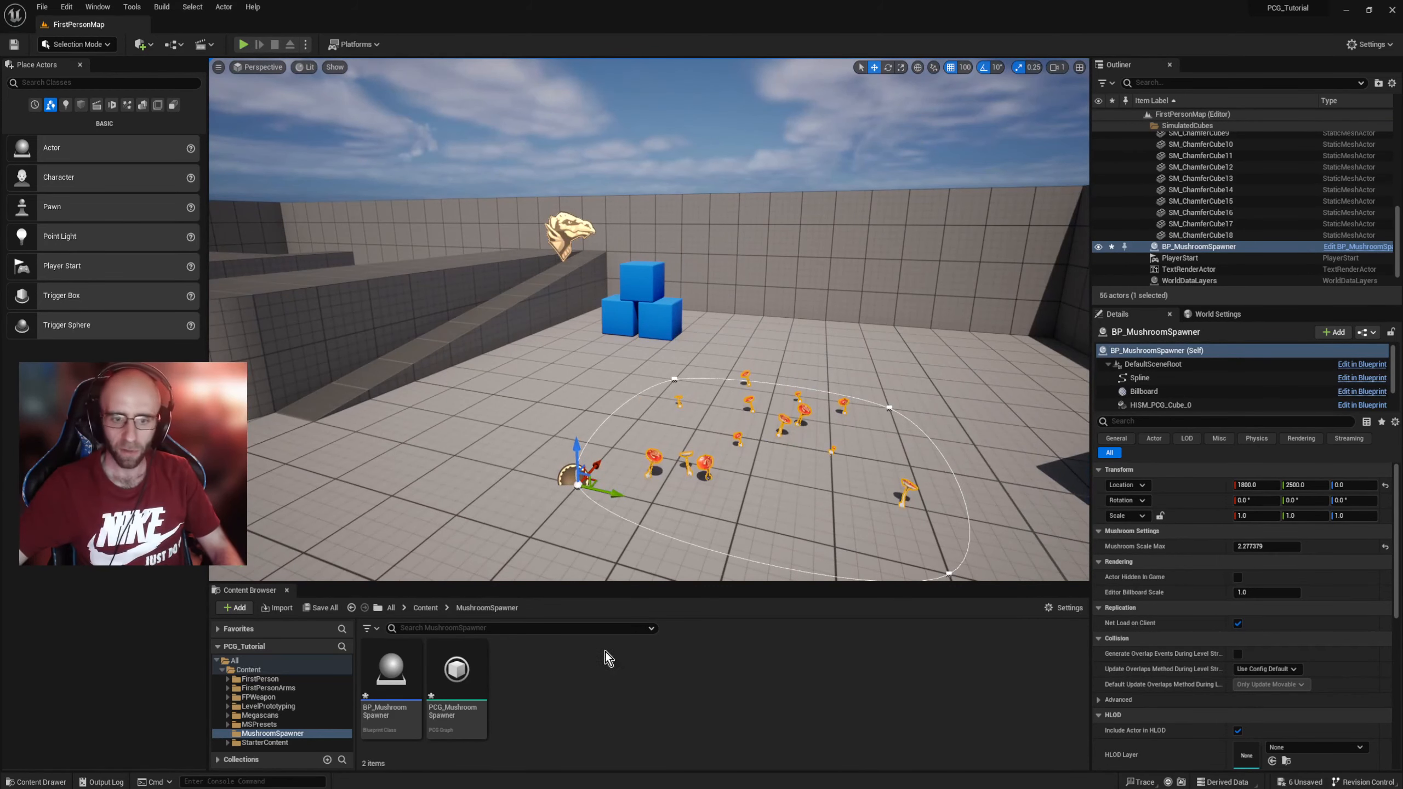
# Step: Look through the texture choices for the Billboard's Sprite in BP_MushroomSpawner, then return to the level
pyautogui.moveTo(907, 787)
pyautogui.click(949, 761)
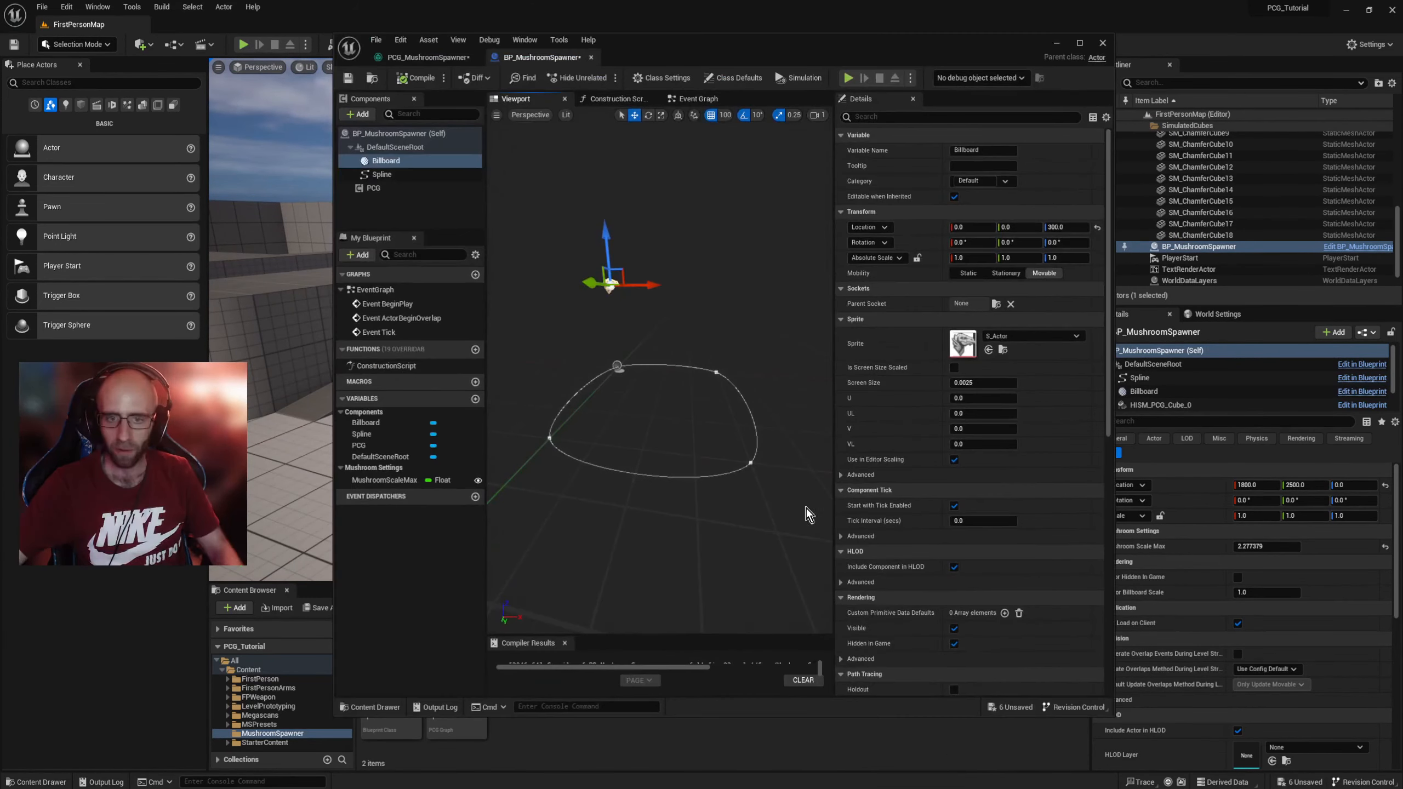
pyautogui.click(1031, 336)
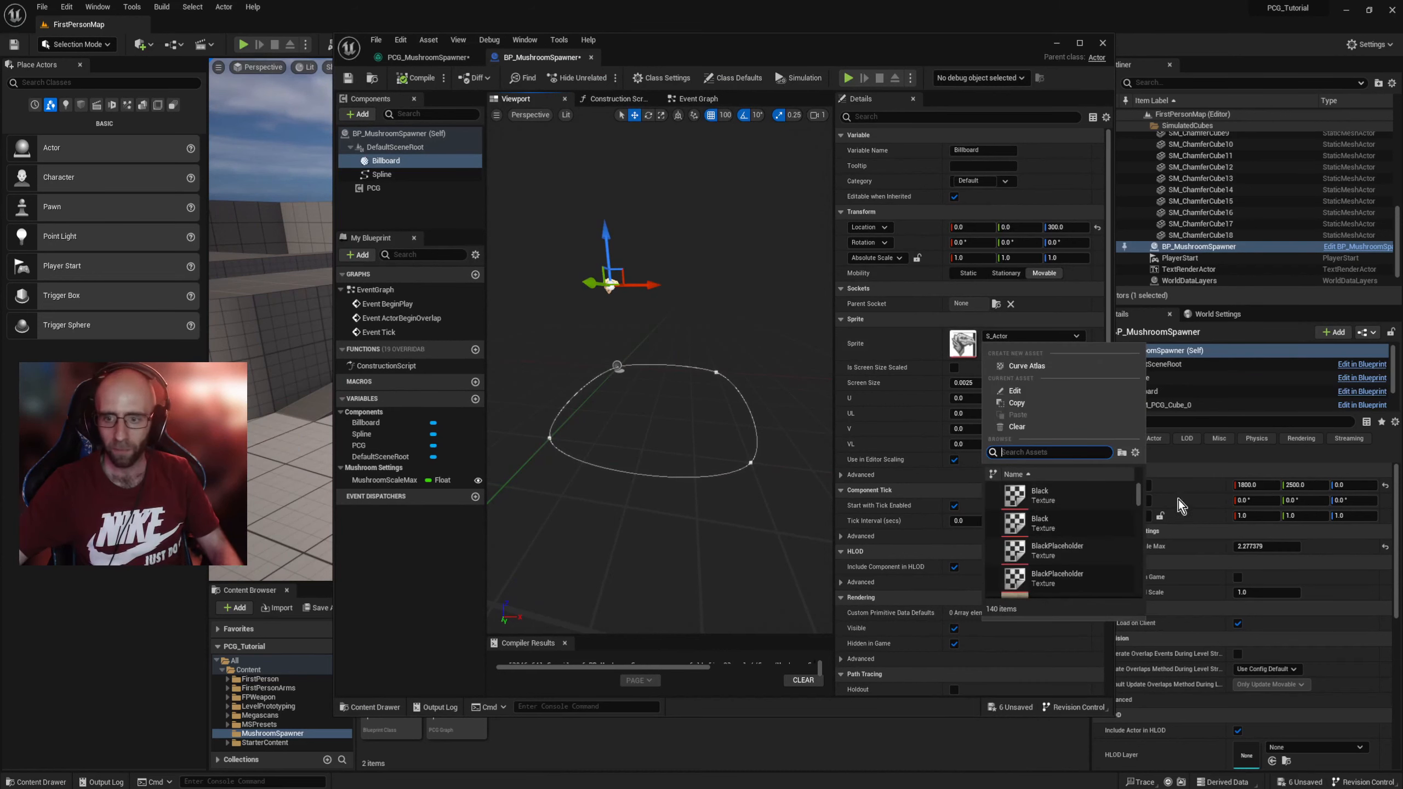
pyautogui.click(759, 288)
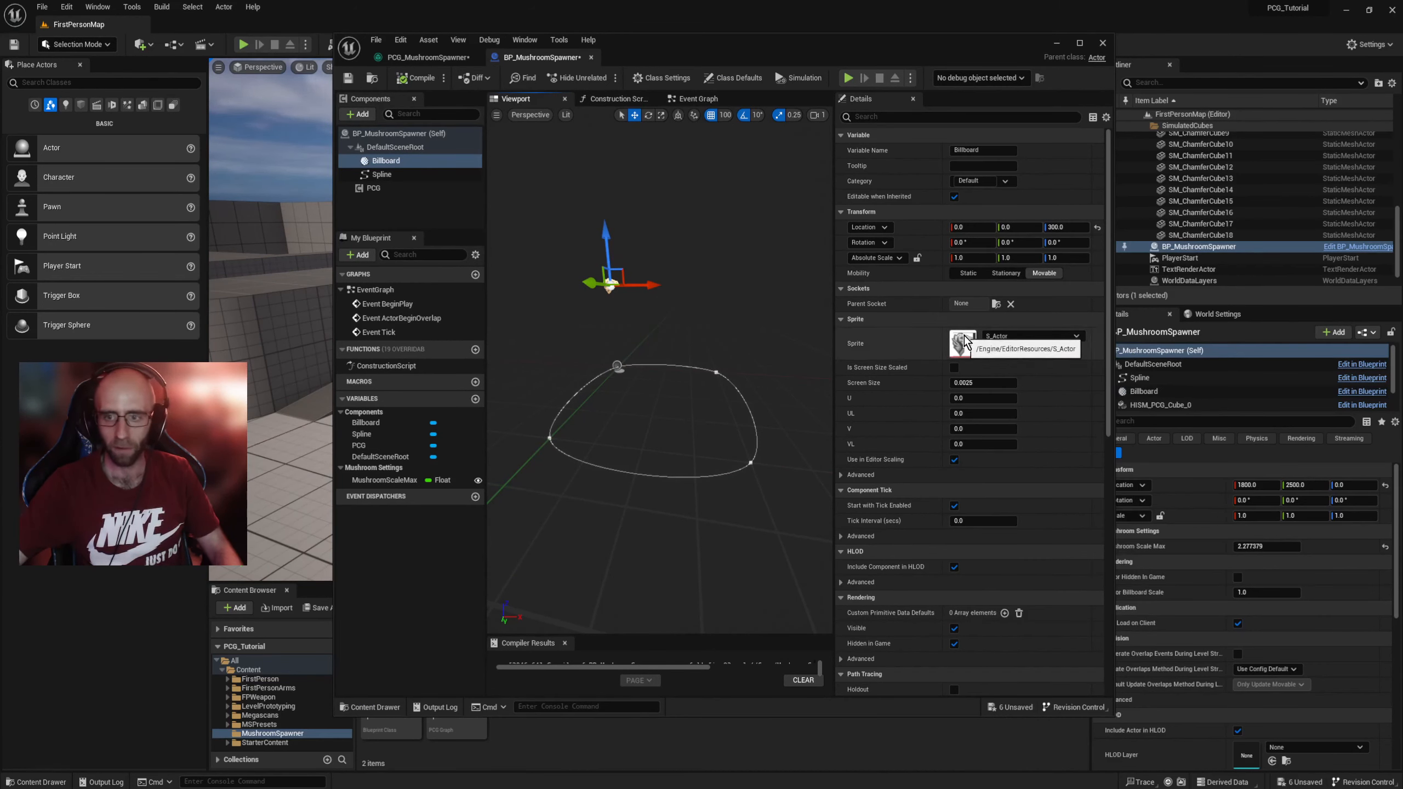
pyautogui.click(1057, 46)
# Step: Move the placed spawner along Y to 1800 so its origin sits by the curved block and ramp
pyautogui.moveTo(704, 315); pyautogui.dragTo(685, 310, button='right')
pyautogui.press('s')
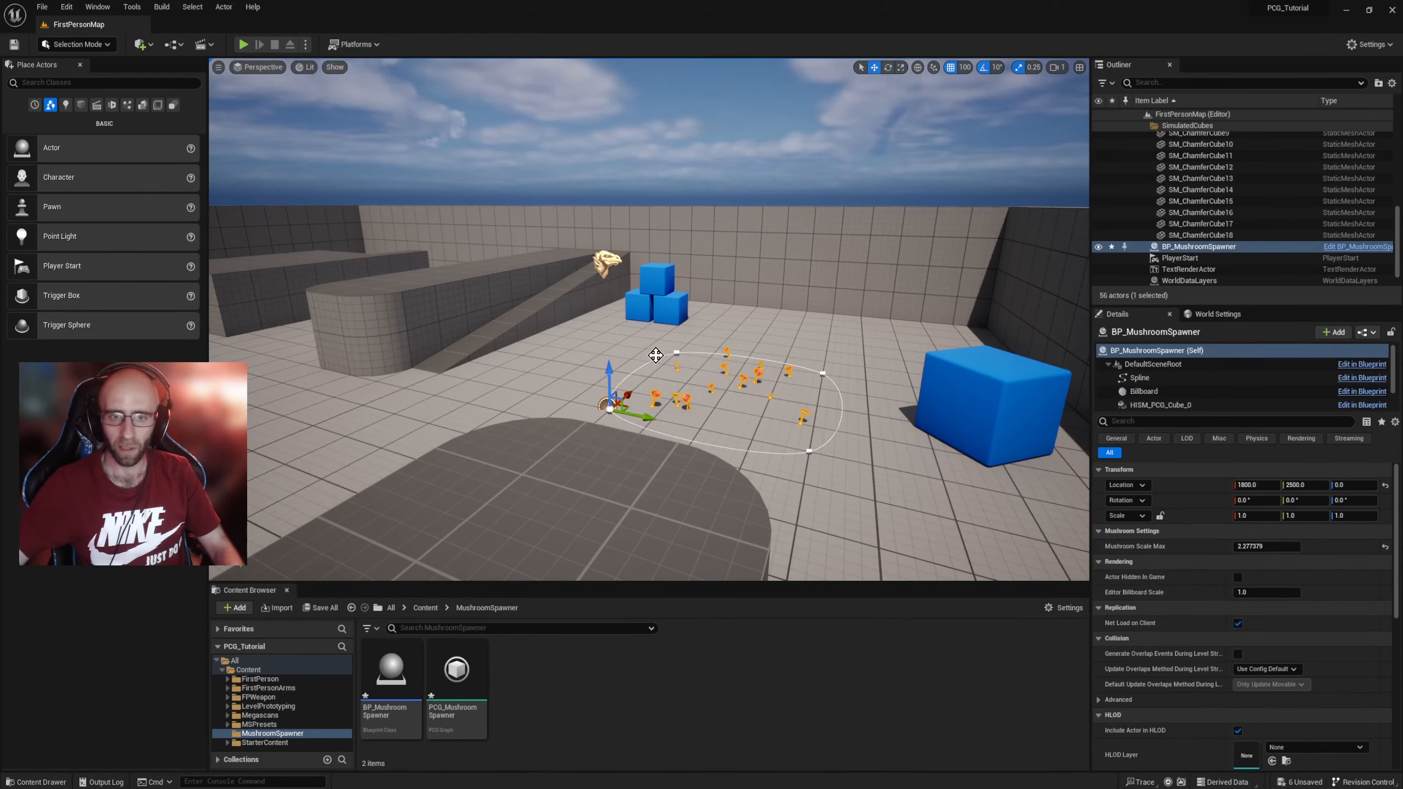
pyautogui.moveTo(656, 355); pyautogui.dragTo(641, 381, button='right')
pyautogui.press('w')
pyautogui.press('s')
pyautogui.press('d')
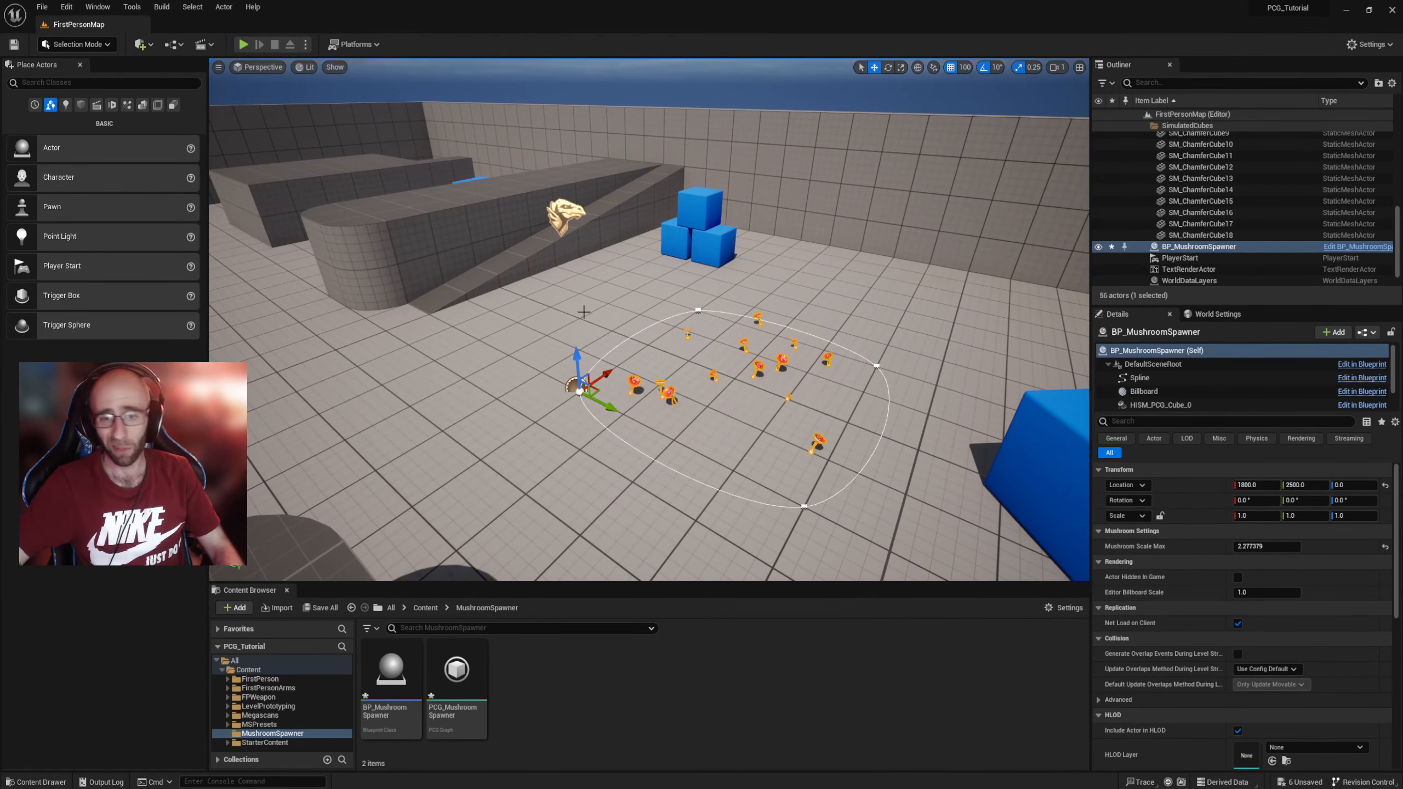
pyautogui.moveTo(605, 405); pyautogui.dragTo(563, 407)
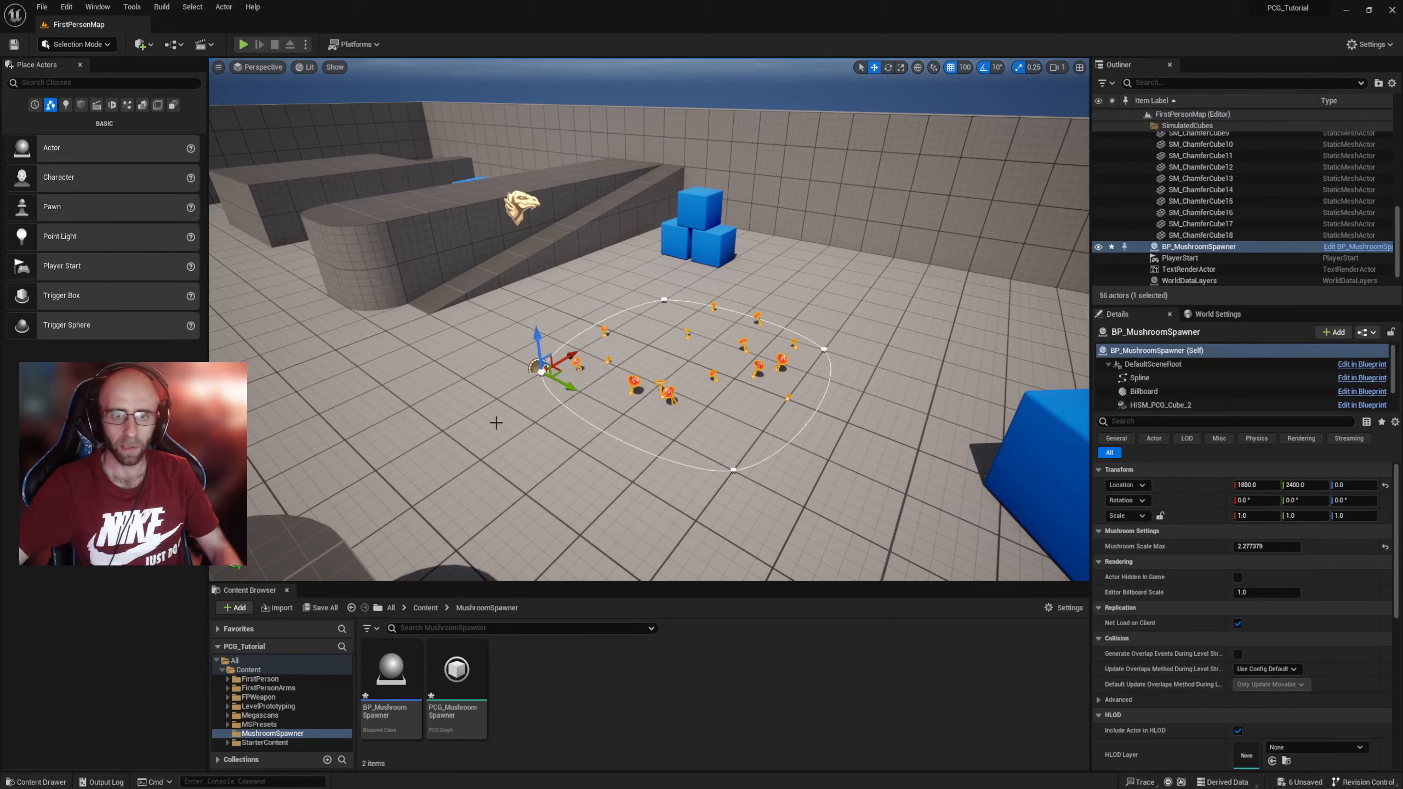
pyautogui.moveTo(571, 387); pyautogui.dragTo(409, 303)
# Step: Select the spawner by its billboard icon and move it back along Y towards the open floor
pyautogui.press('w')
pyautogui.moveTo(645, 367)
pyautogui.mouseDown(button='right')
pyautogui.moveTo(663, 365)
pyautogui.moveTo(645, 367)
pyautogui.mouseUp(button='right')
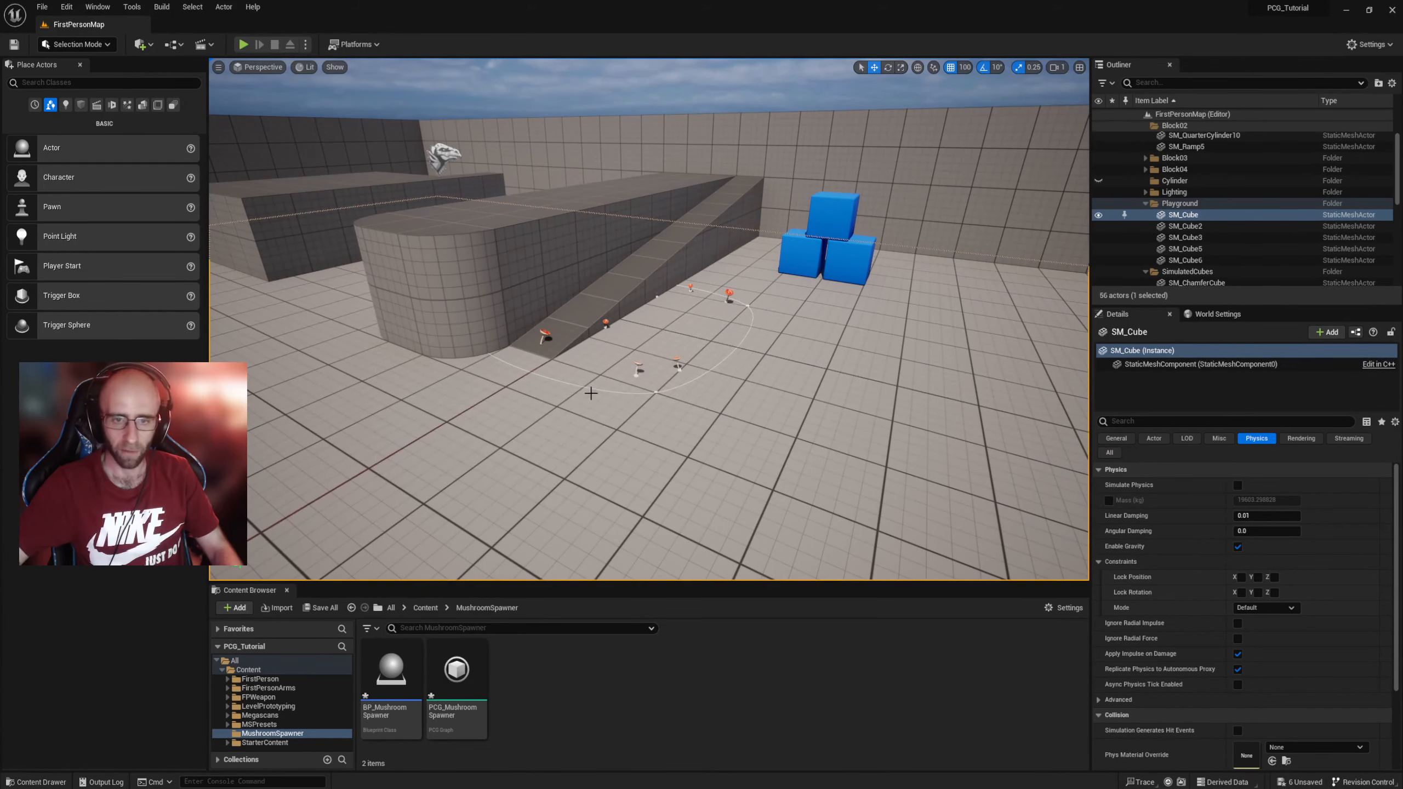
pyautogui.click(436, 156)
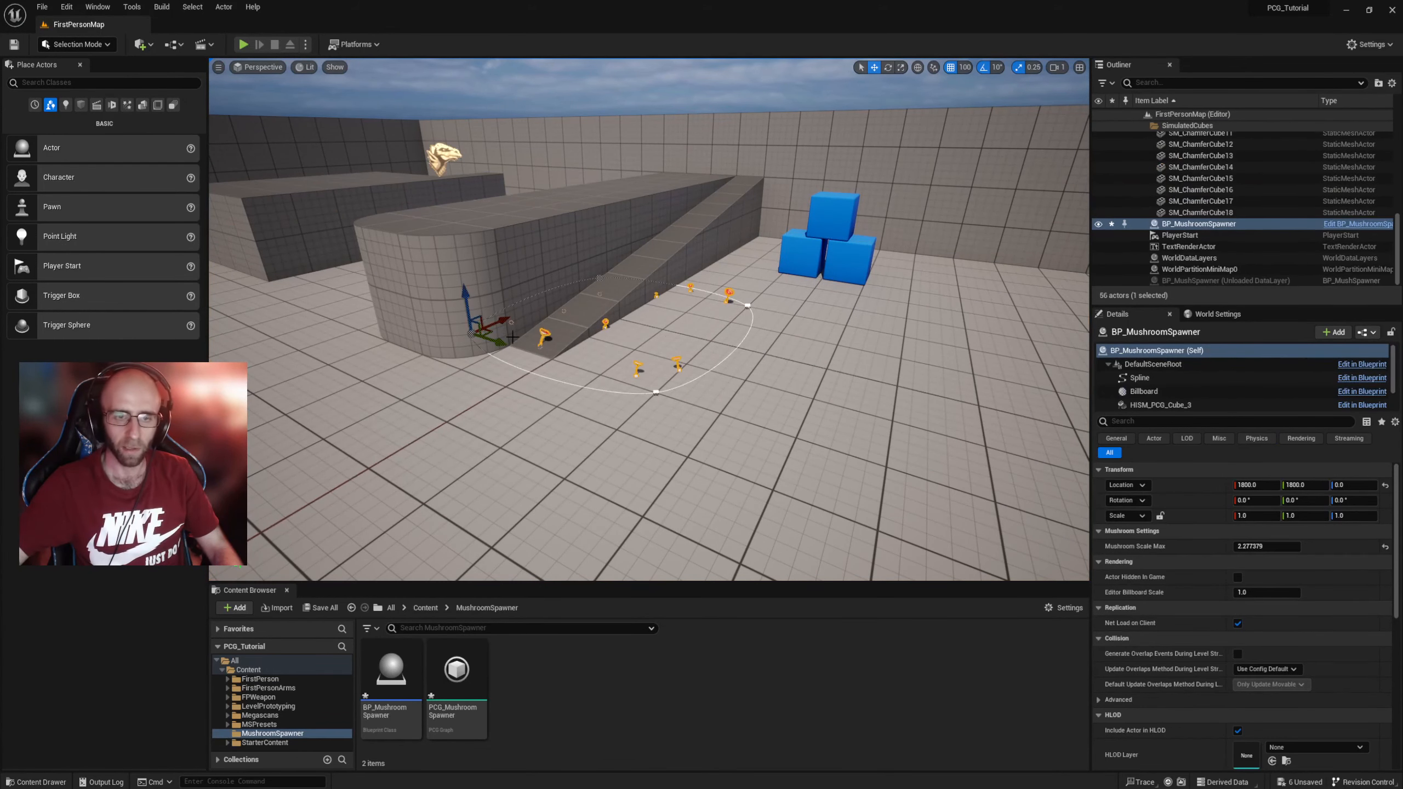
pyautogui.moveTo(499, 342); pyautogui.dragTo(688, 403)
# Step: Deselect the spawner and examine its mushrooms, spline and billboard icon from farther away
pyautogui.moveTo(579, 439); pyautogui.dragTo(544, 438, button='right')
pyautogui.press('s')
pyautogui.moveTo(676, 451); pyautogui.dragTo(585, 387, button='right')
pyautogui.press('d')
pyautogui.press('a')
pyautogui.press('a')
pyautogui.click(672, 489)
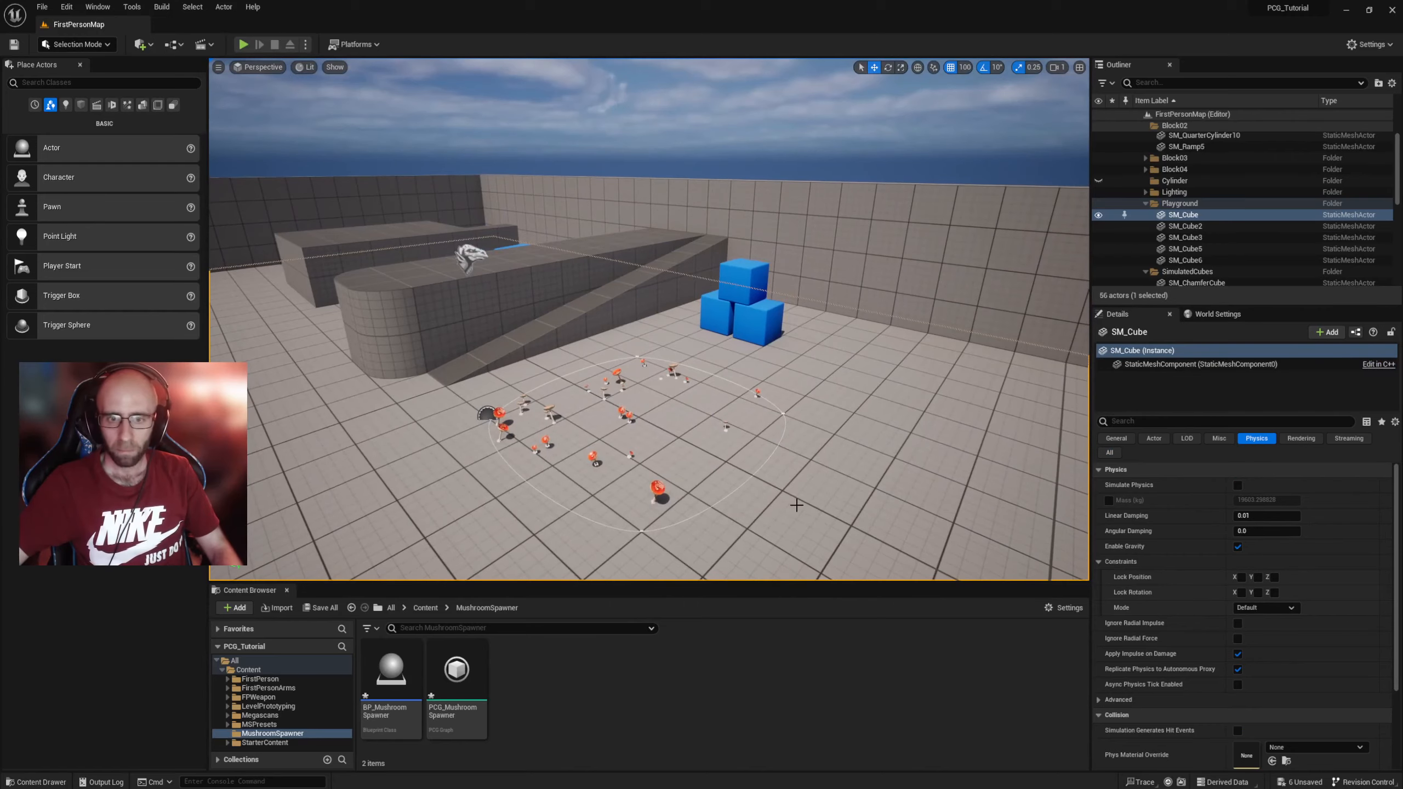
pyautogui.scroll(-5, 797, 505)
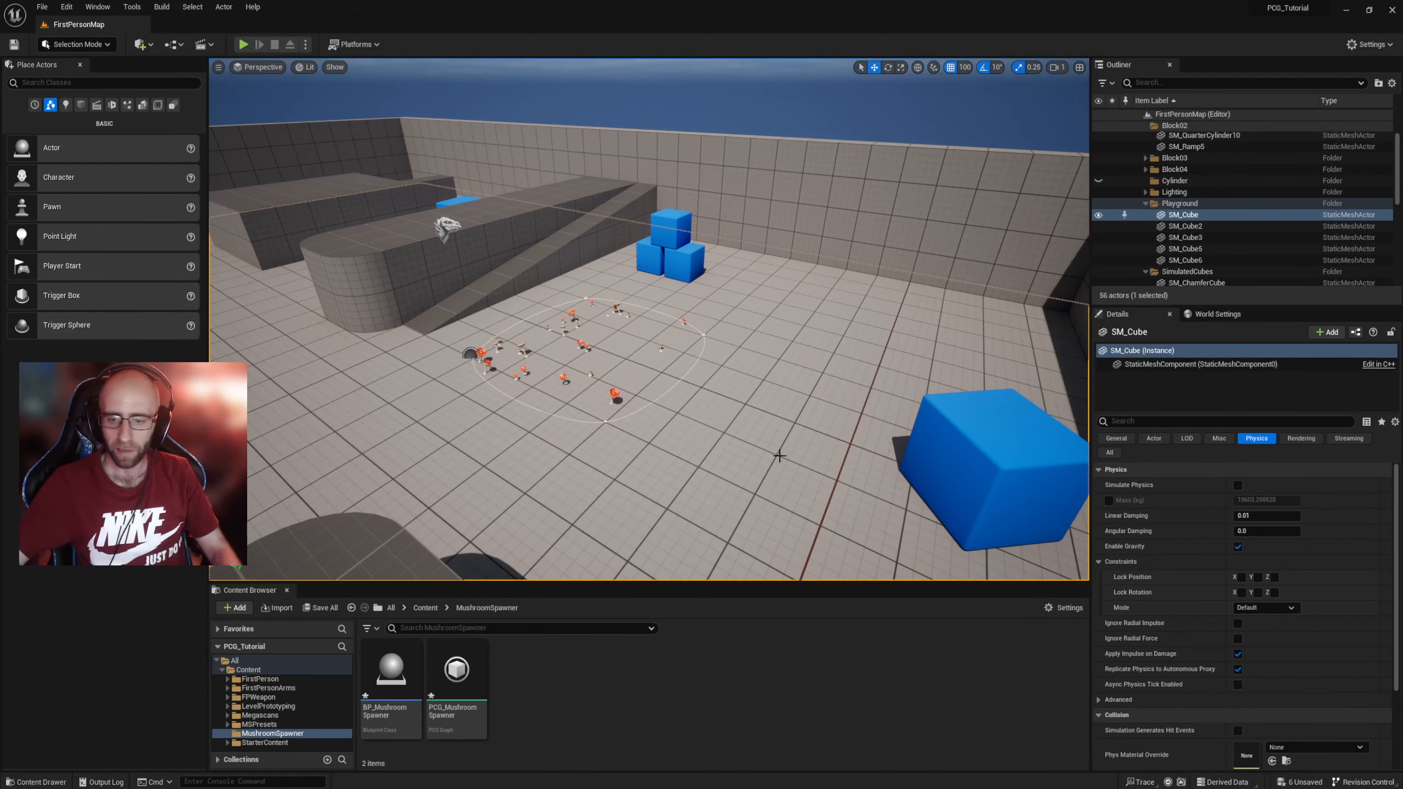
# Step: Review the whole PCG_MushroomSpawner node network, including the Get Actor Property connection, and return to the level
pyautogui.click(945, 738)
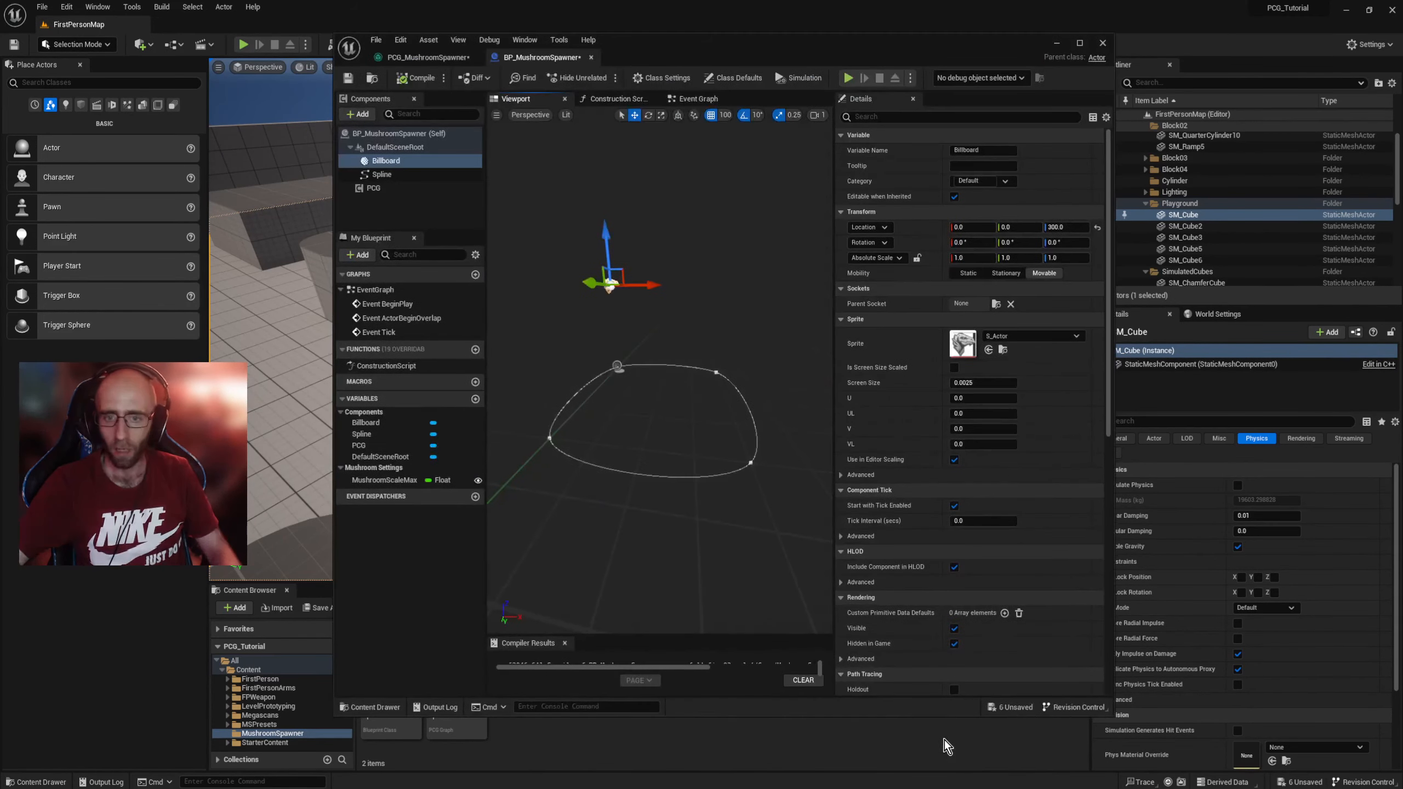
pyautogui.click(429, 59)
pyautogui.moveTo(628, 358); pyautogui.dragTo(555, 375, button='right')
pyautogui.scroll(-1, 554, 375)
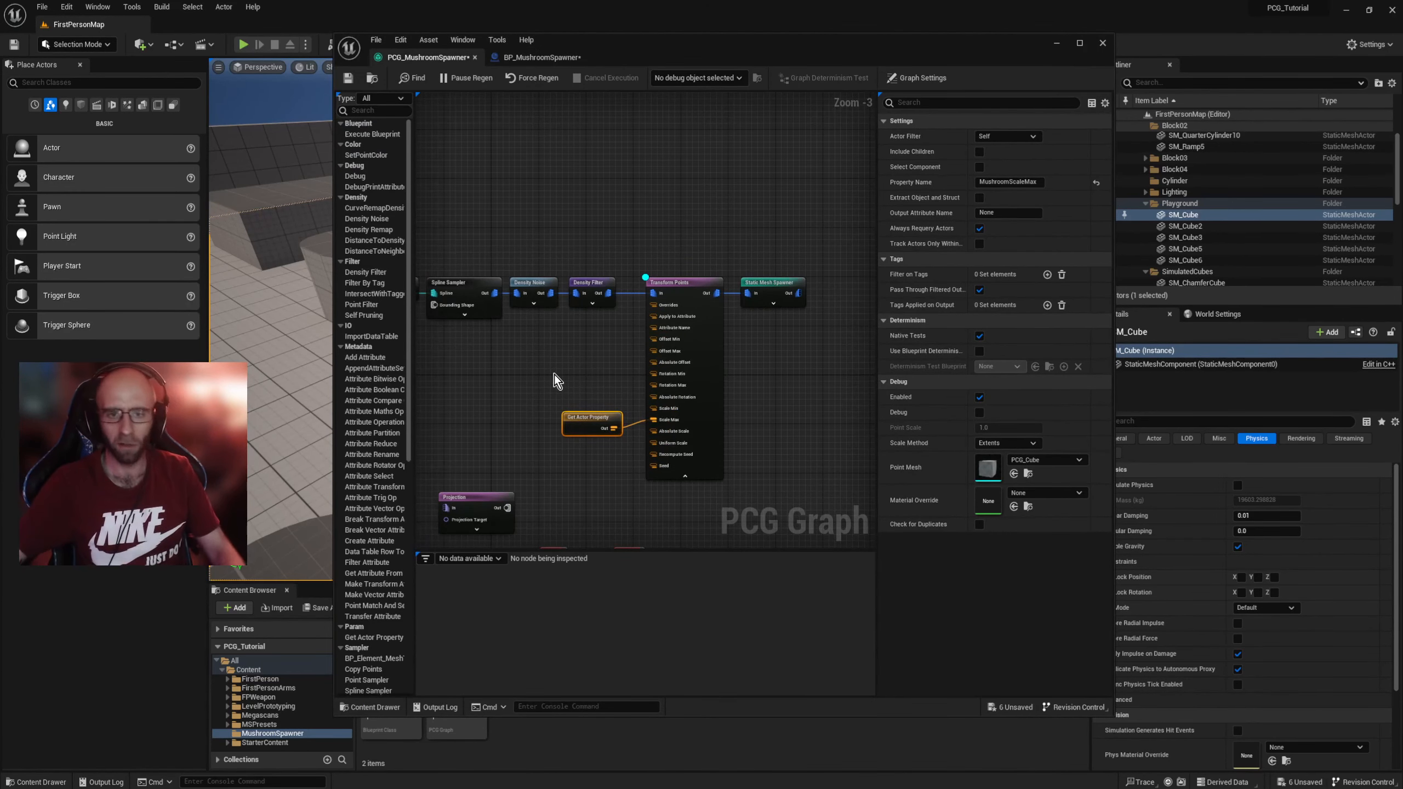
pyautogui.scroll(-1, 554, 375)
pyautogui.moveTo(520, 367); pyautogui.dragTo(557, 333, button='right')
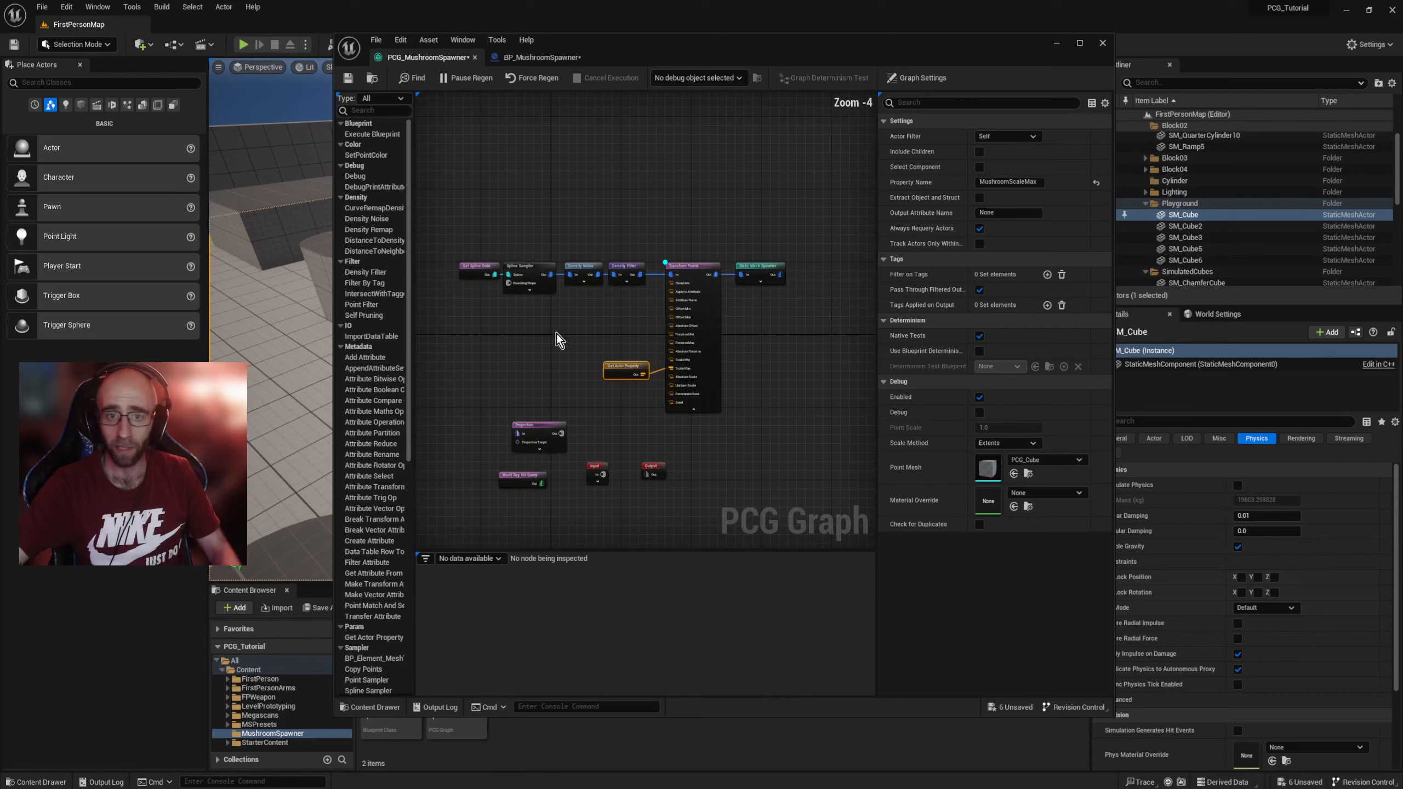
pyautogui.click(1056, 44)
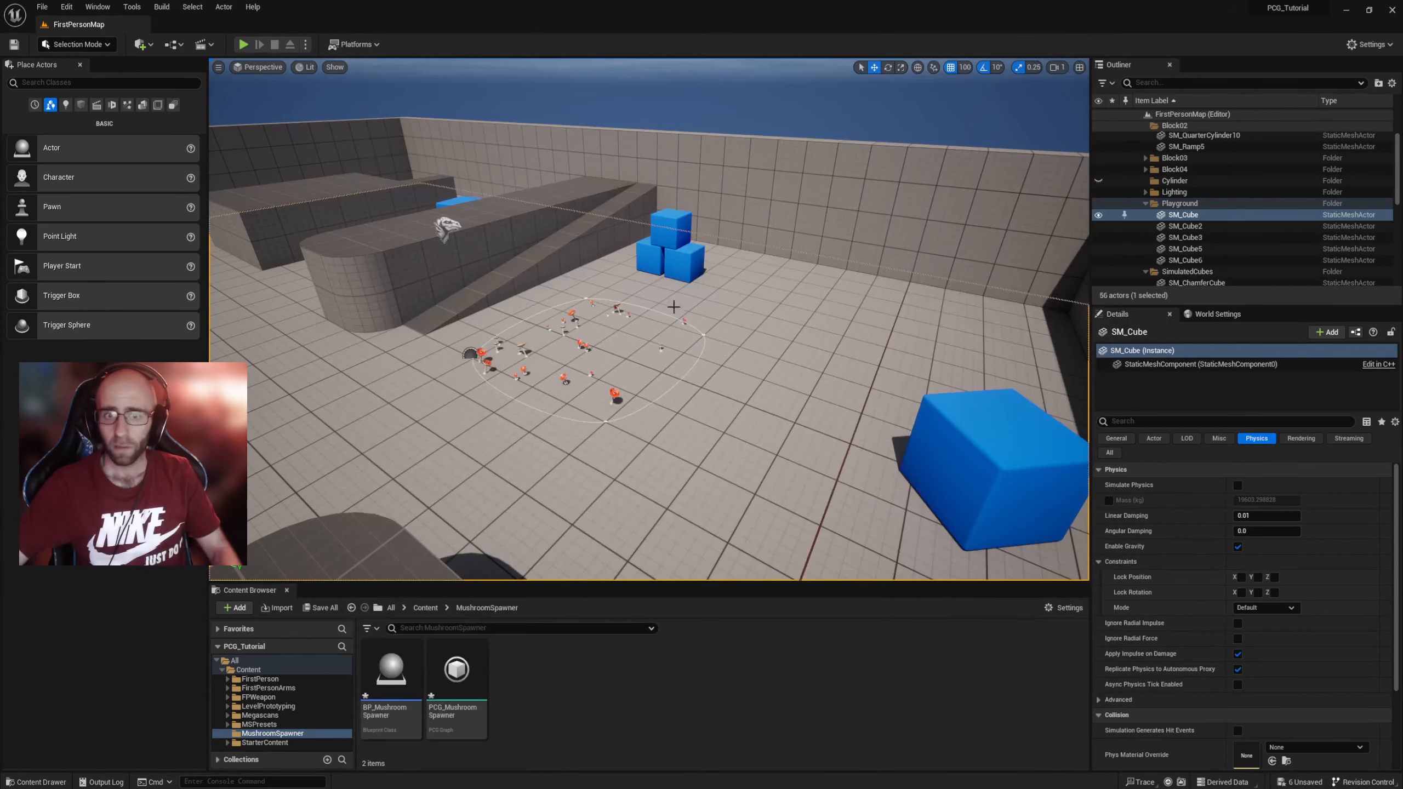